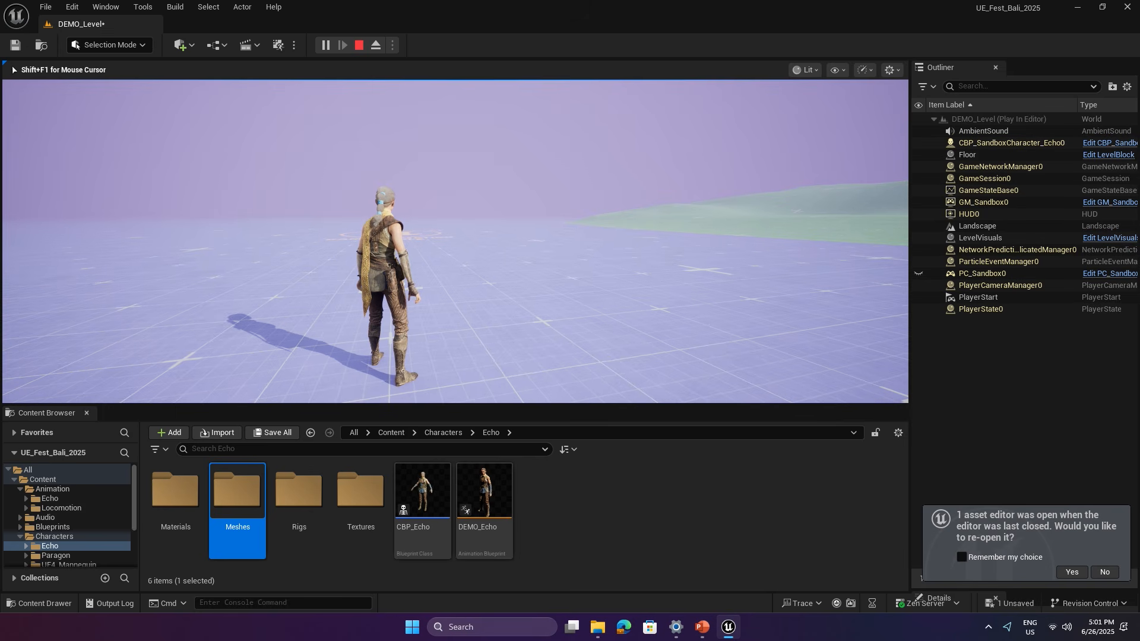
Run the character around the level to test its movement, and end the play session.
key(w)
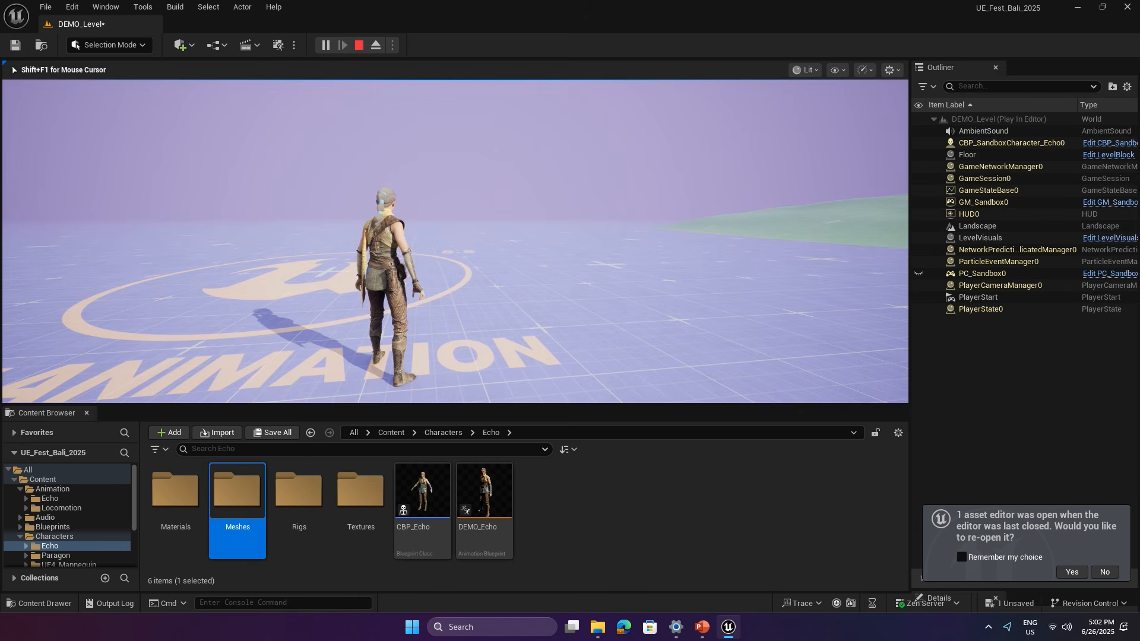
key(w)
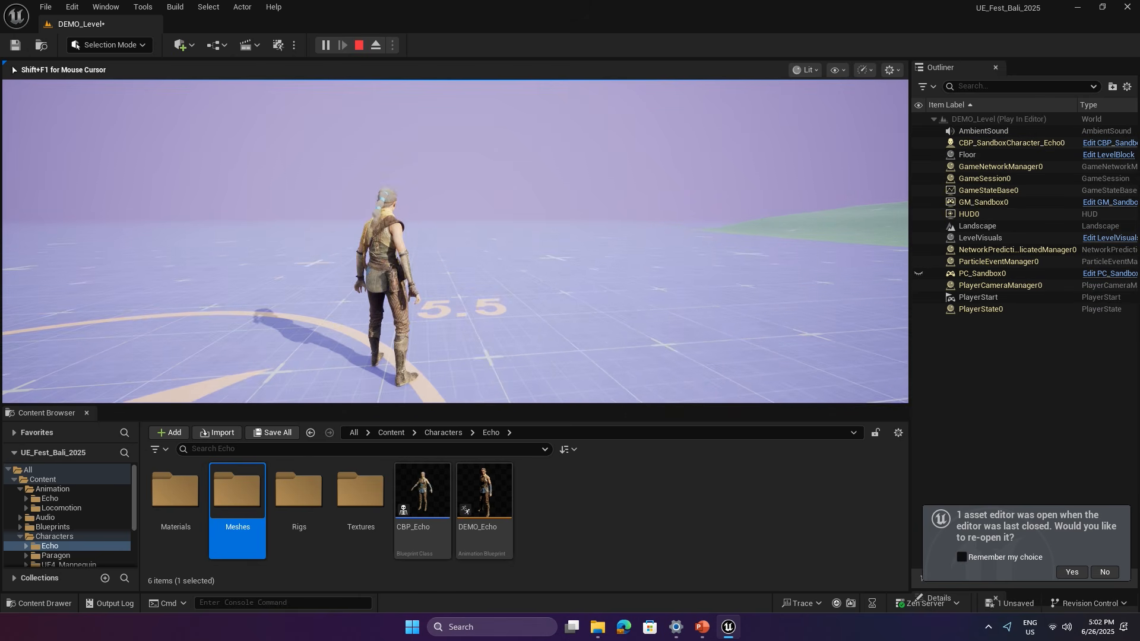
key(s)
key(w)
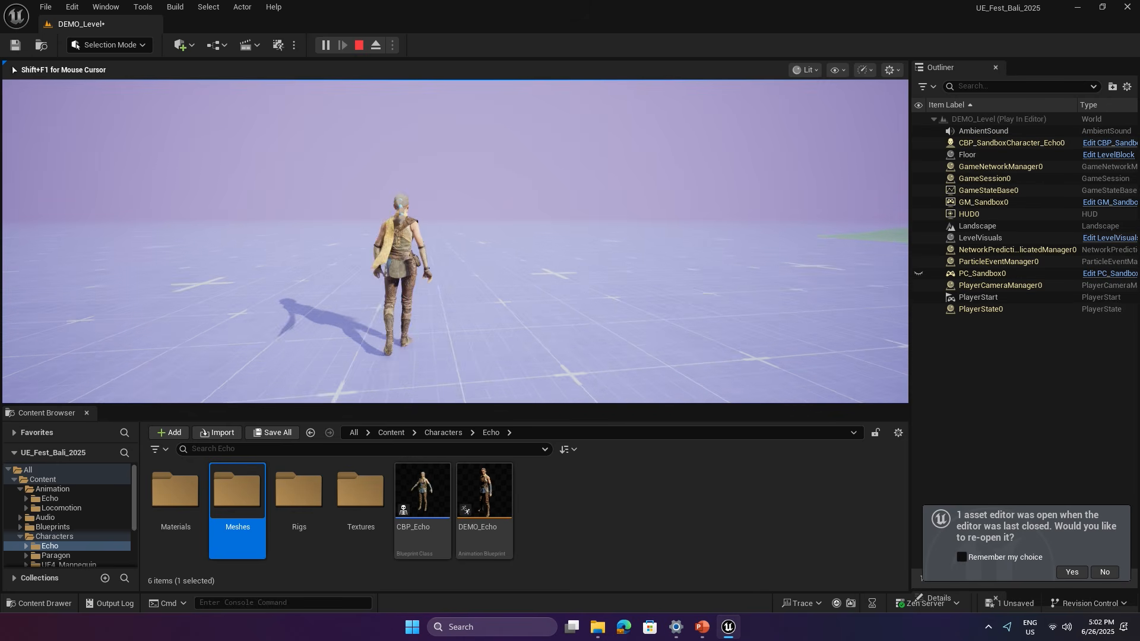
key(a)
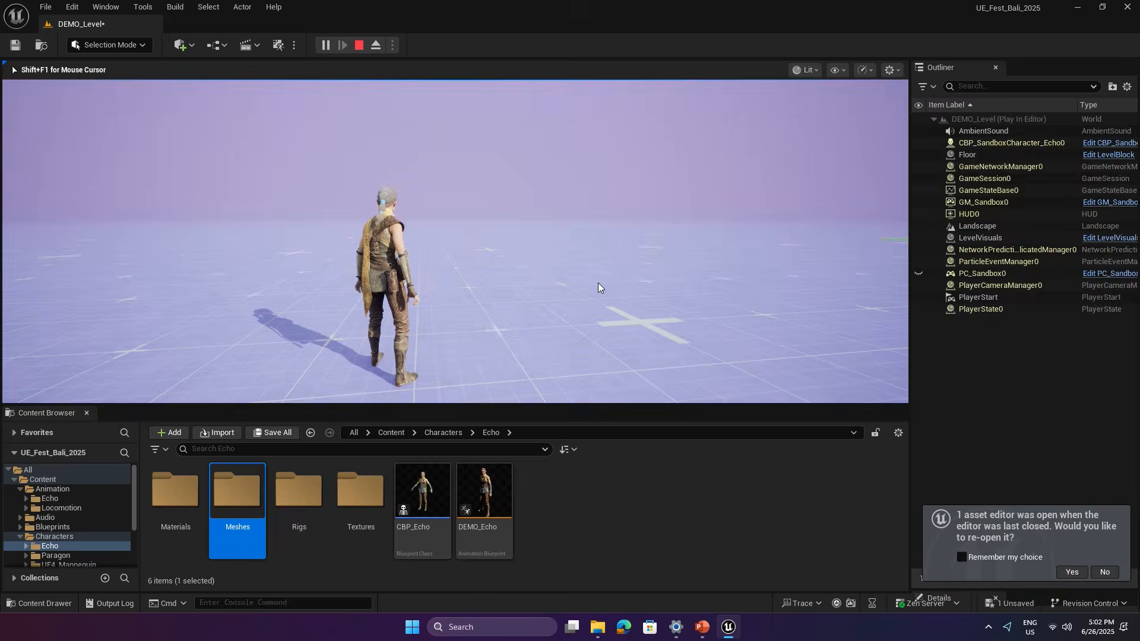
key(Escape)
Create a level sequence named Run_To_Stop in the Content/Animation/Echo folder.
key(s)
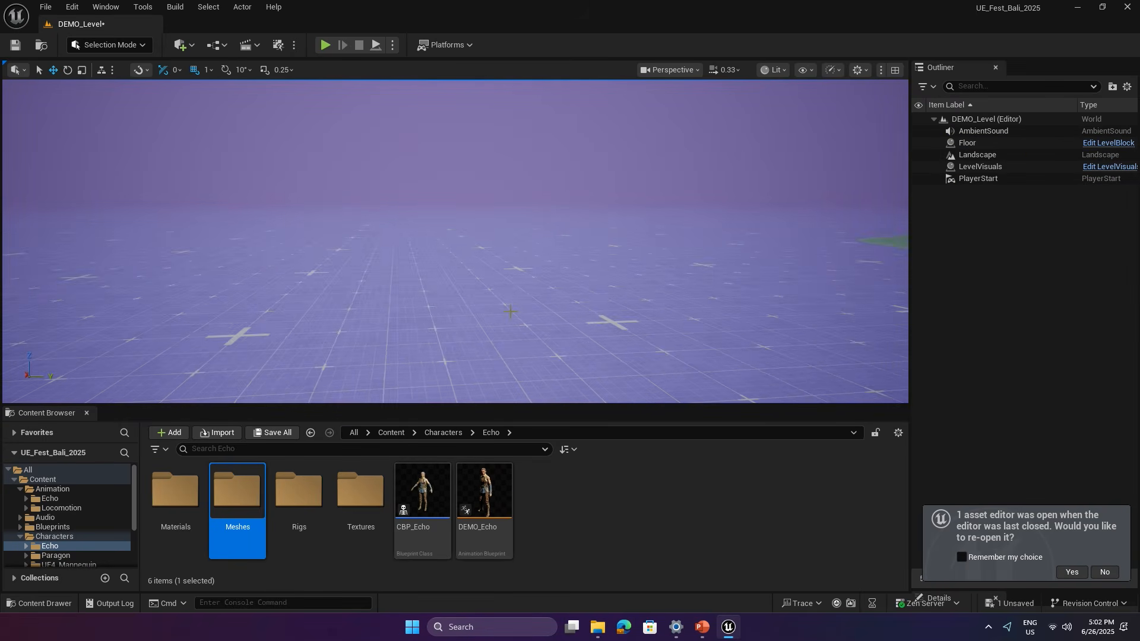
key(s)
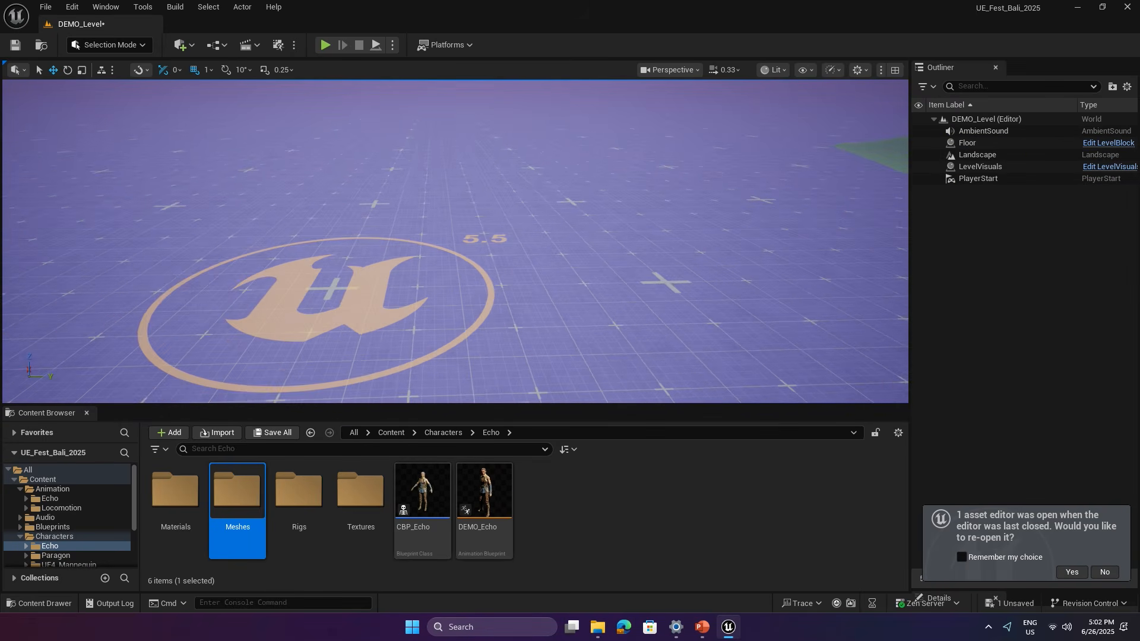
click(257, 45)
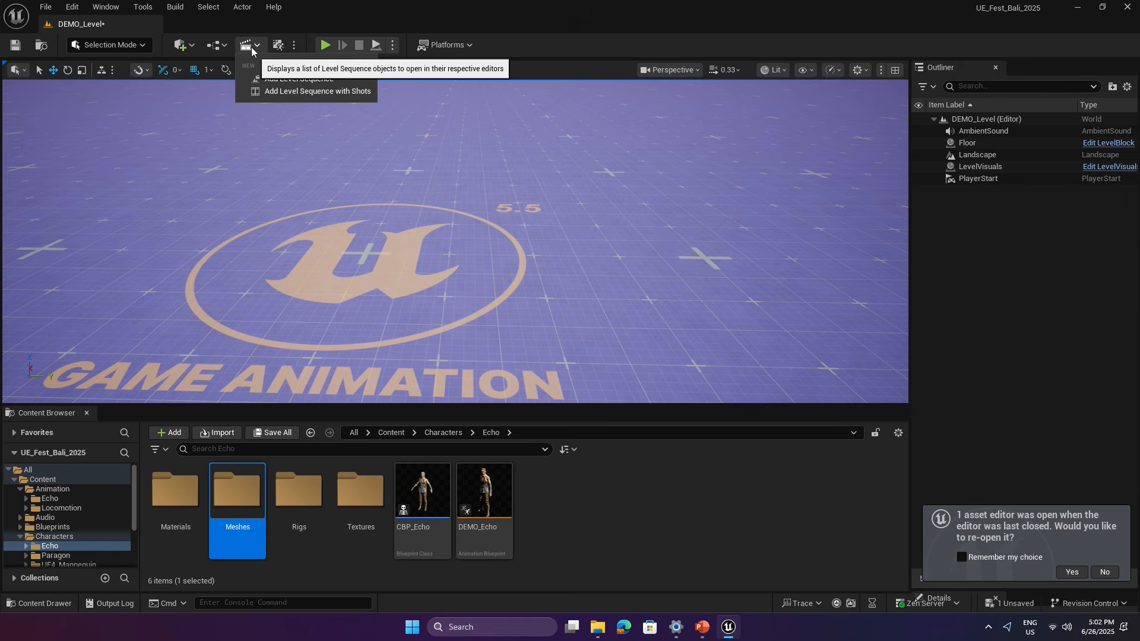
click(287, 79)
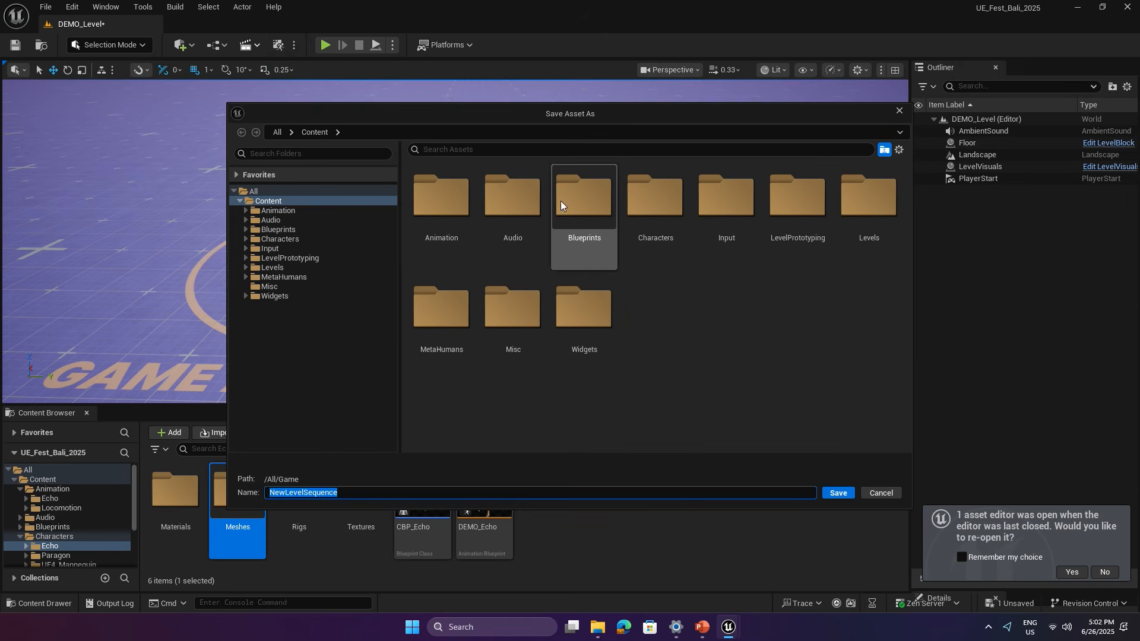
double_click(279, 211)
click(262, 219)
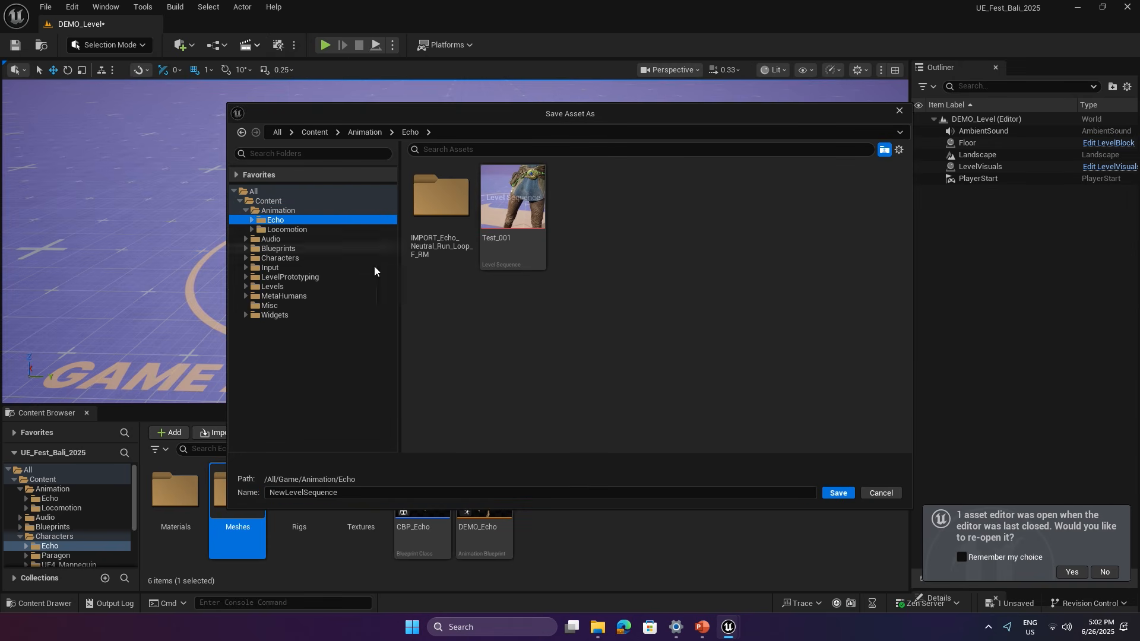
click(363, 493)
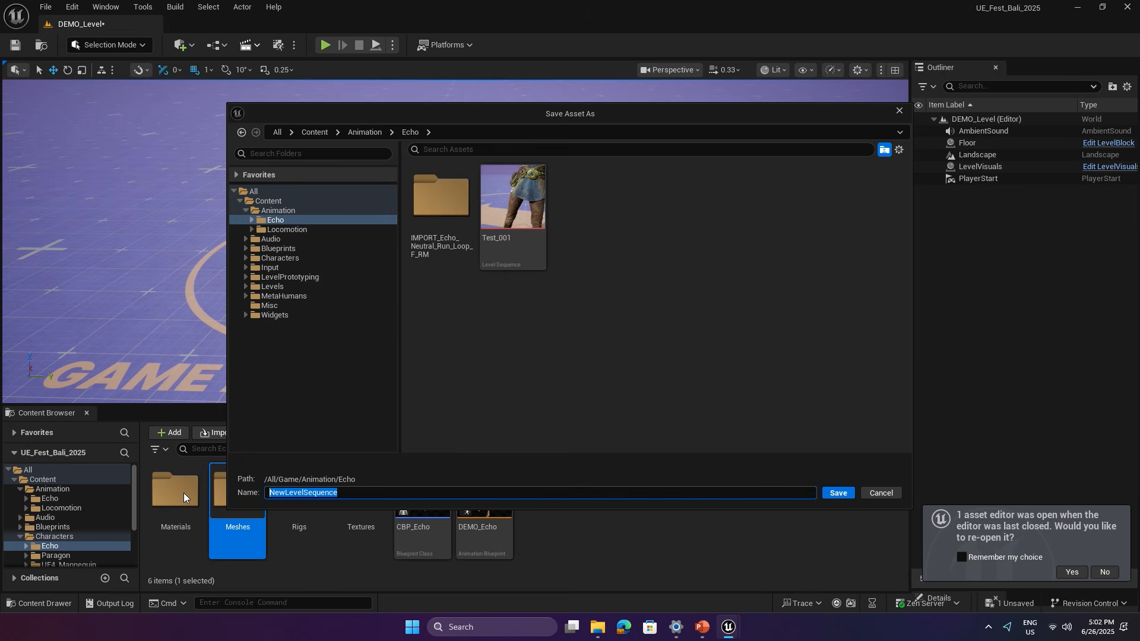
text(Run_To_ST)
key(BackSpace)
text(top)
key(Return)
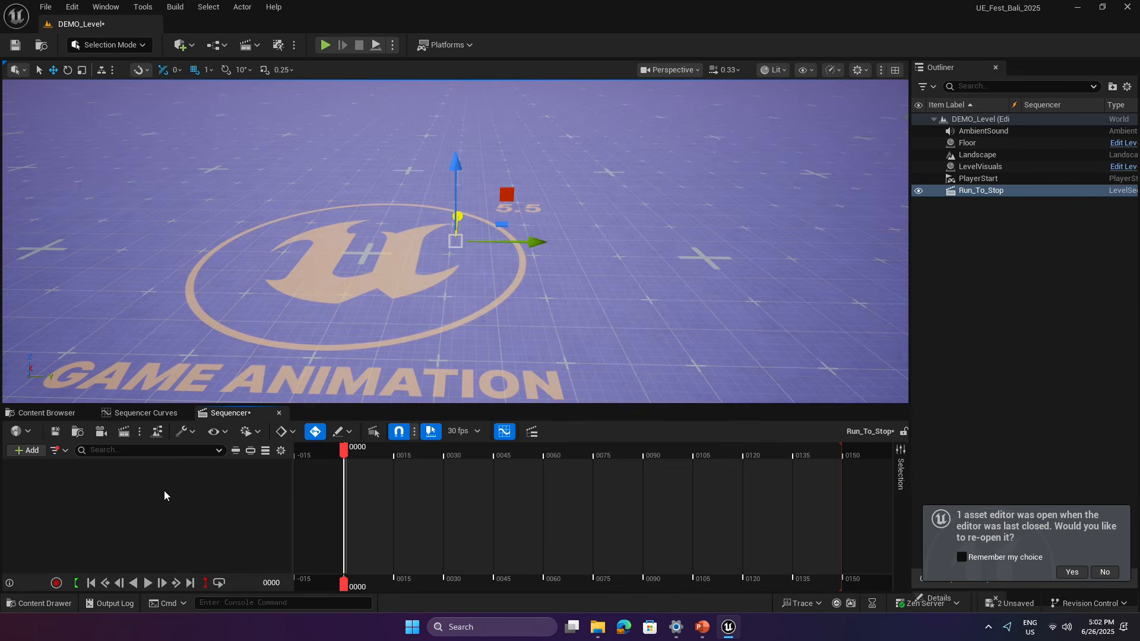
Add the CBP_Echo blueprint from the Characters/Echo folder to the Run_To_Stop sequence.
click(39, 603)
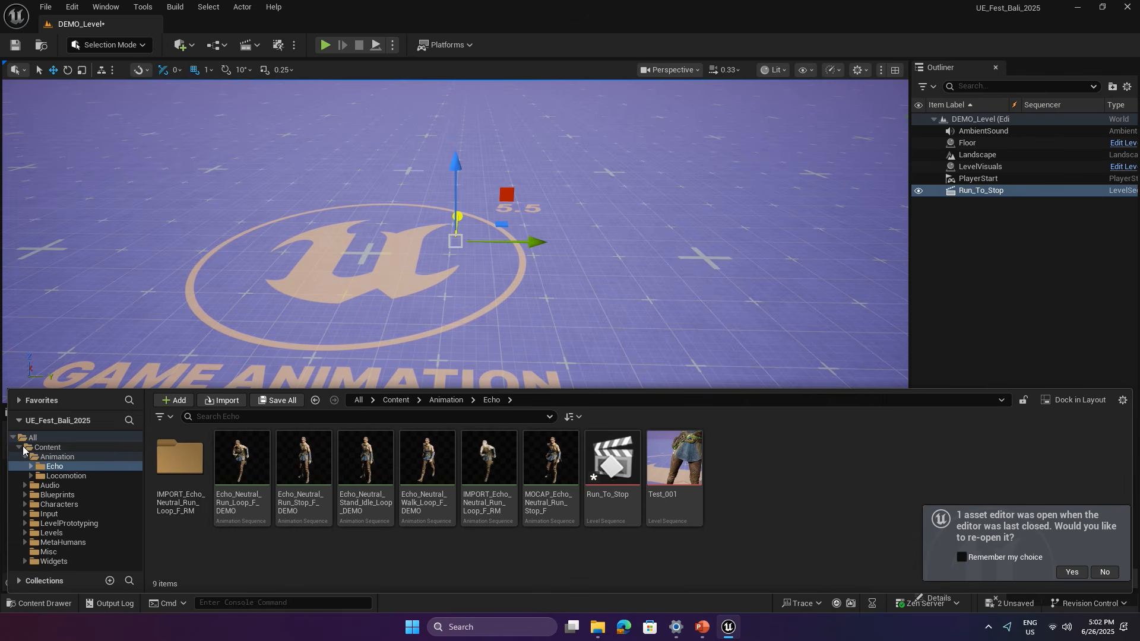
click(24, 455)
click(24, 456)
click(24, 485)
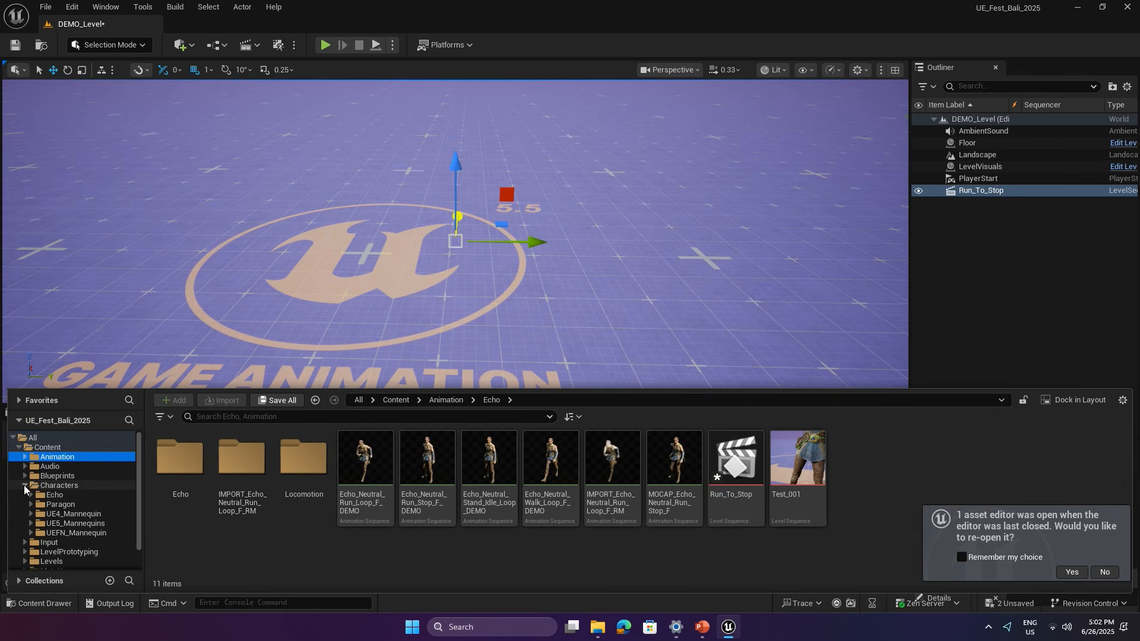
click(52, 495)
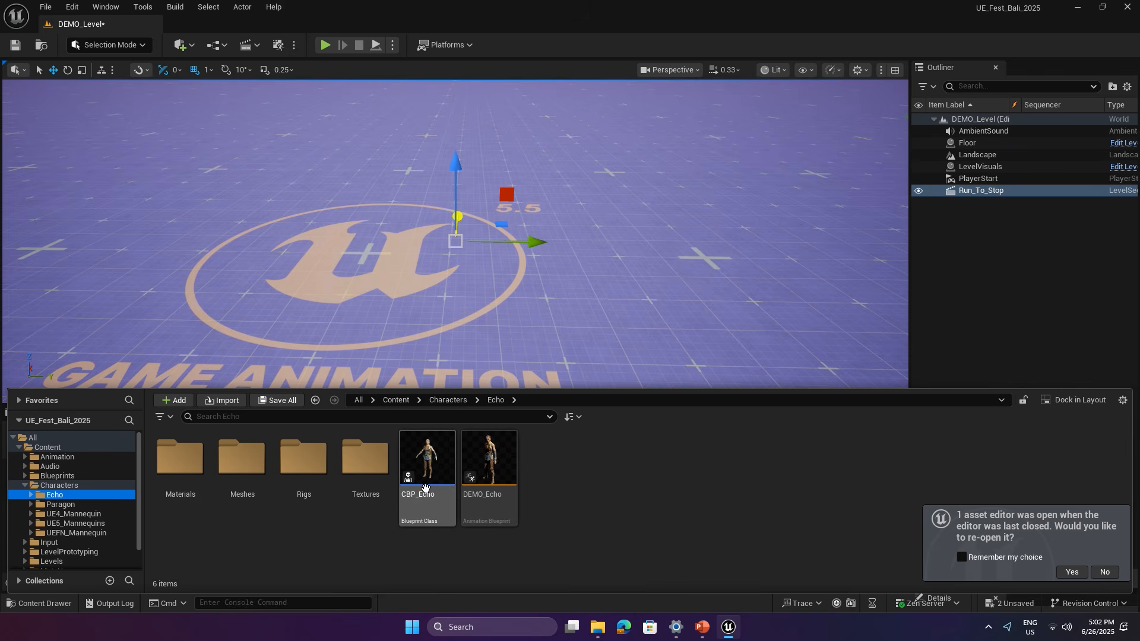
click(425, 504)
drag(475, 458, 152, 494)
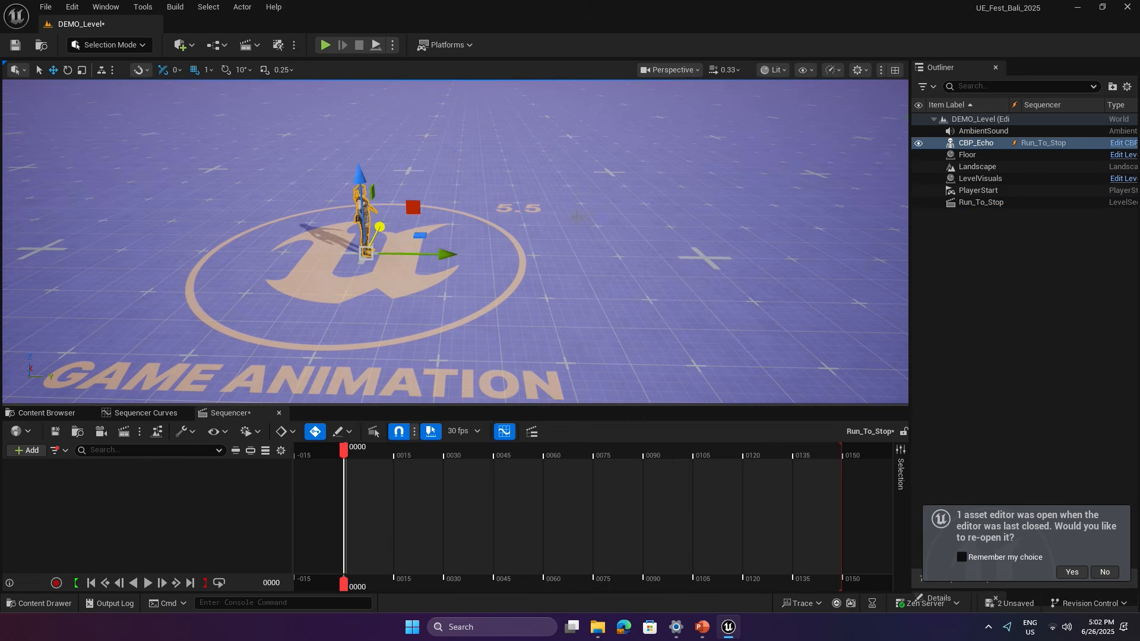
Add a CR_Mannequin_Body Control Rig track to CBP_Echo in the sequence.
alt+drag(447, 332, 237, 333)
right_drag(455, 249, 490, 244)
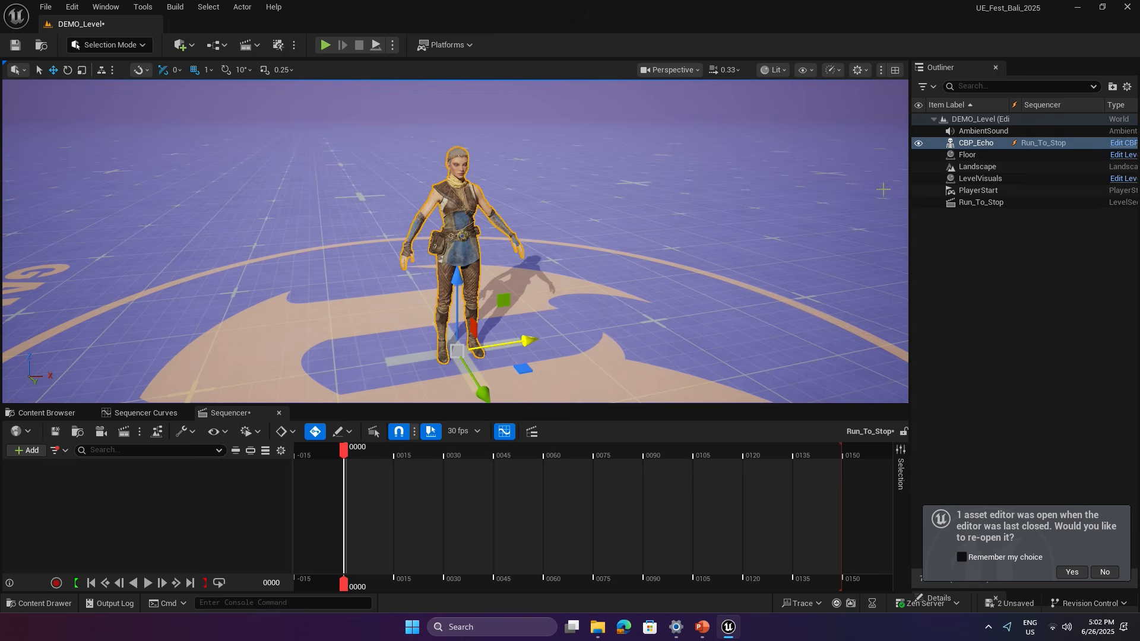
click(56, 450)
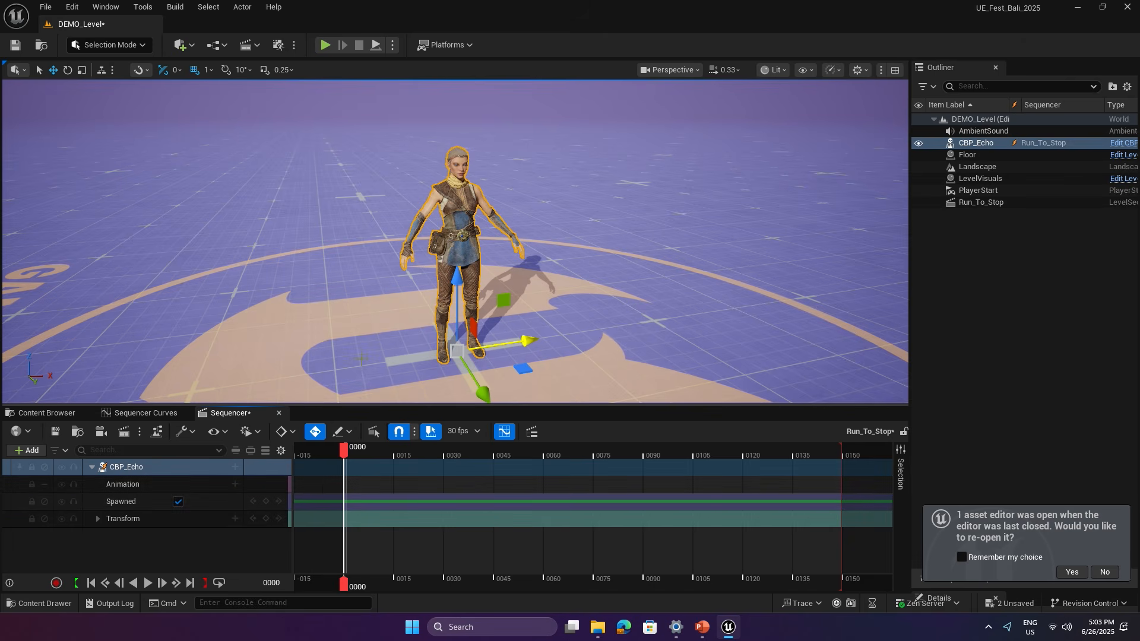
alt+drag(309, 356, 323, 347)
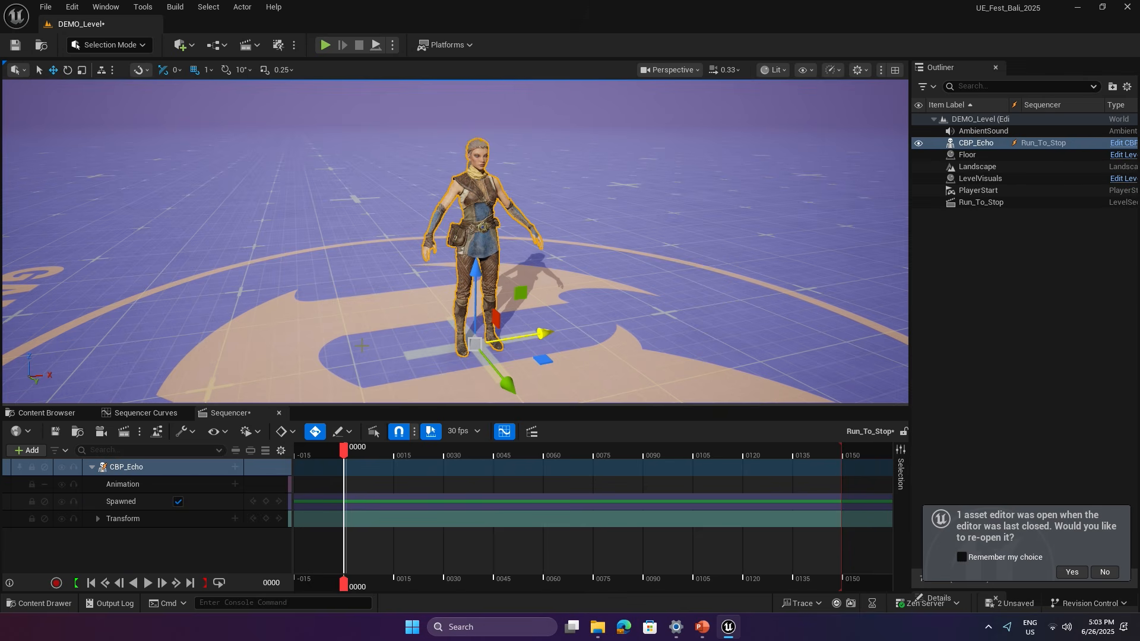
click(235, 468)
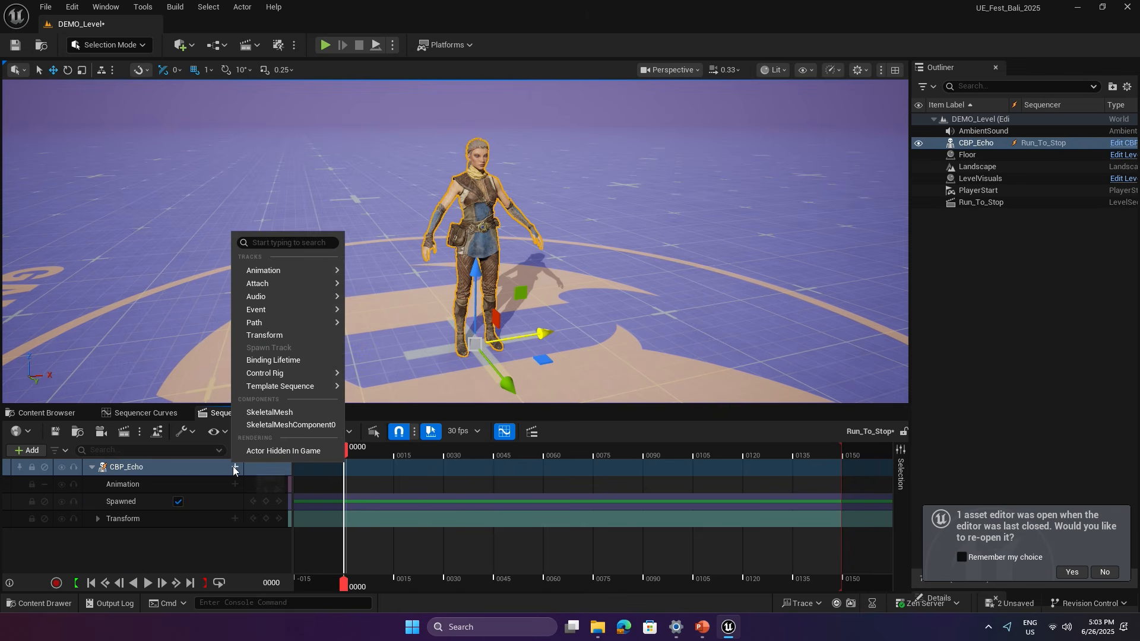
mouse_move(290, 374)
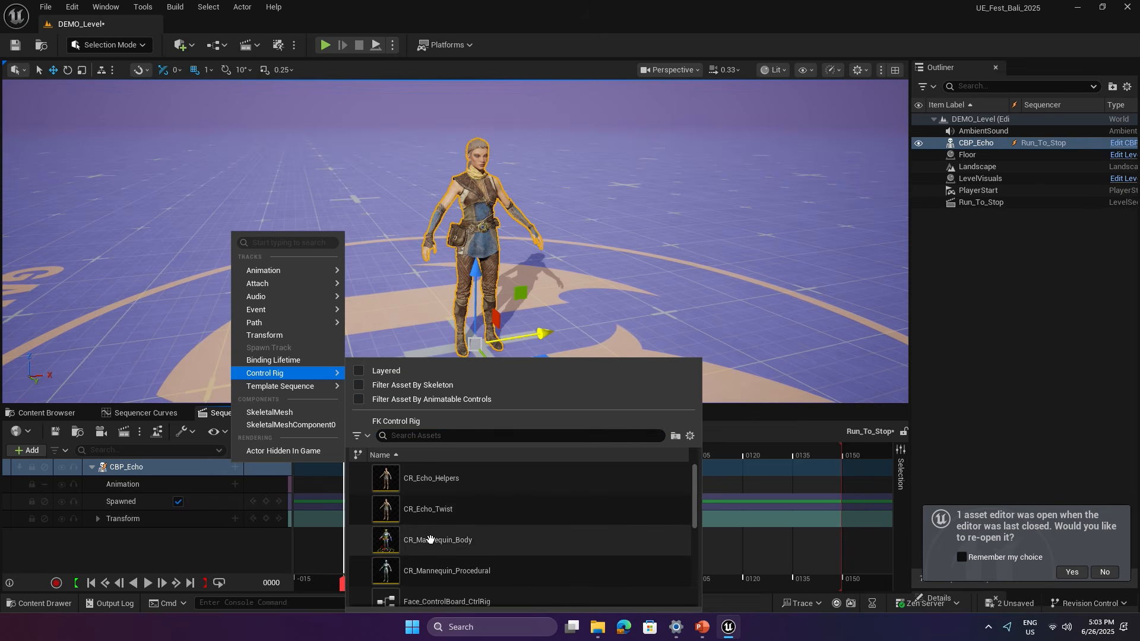
click(434, 539)
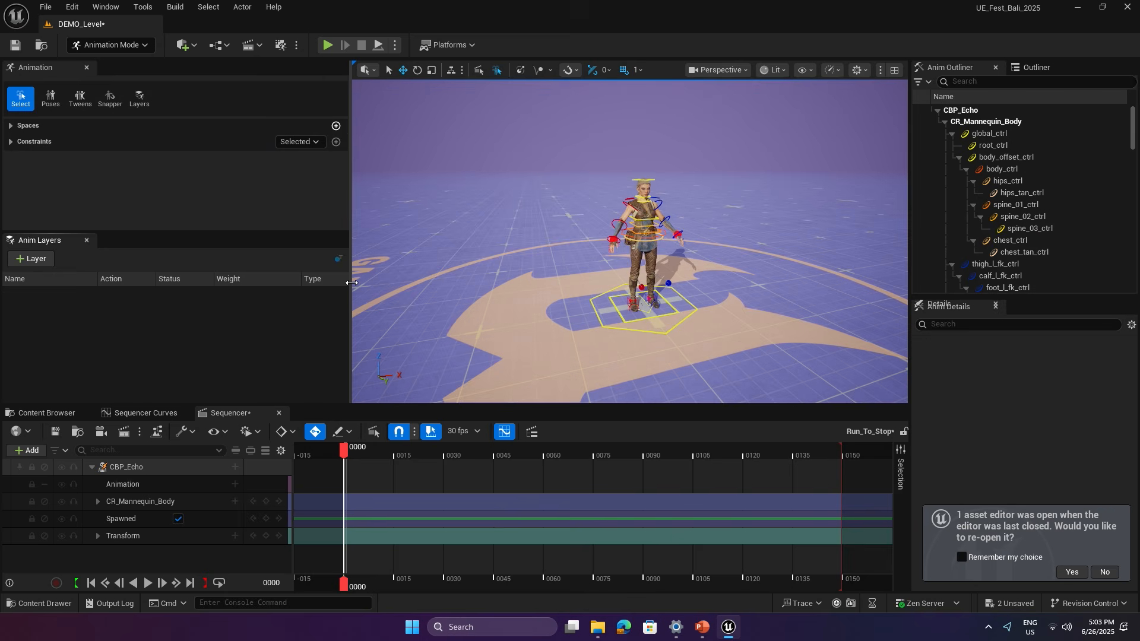
Search for "run" and choose IMPORT_Echo_Neutral_Run_Loop_F_RM as the animation sequence to import into the CR_Mannequin_Body section.
drag(349, 281, 235, 281)
scroll(269, 278, up, 6)
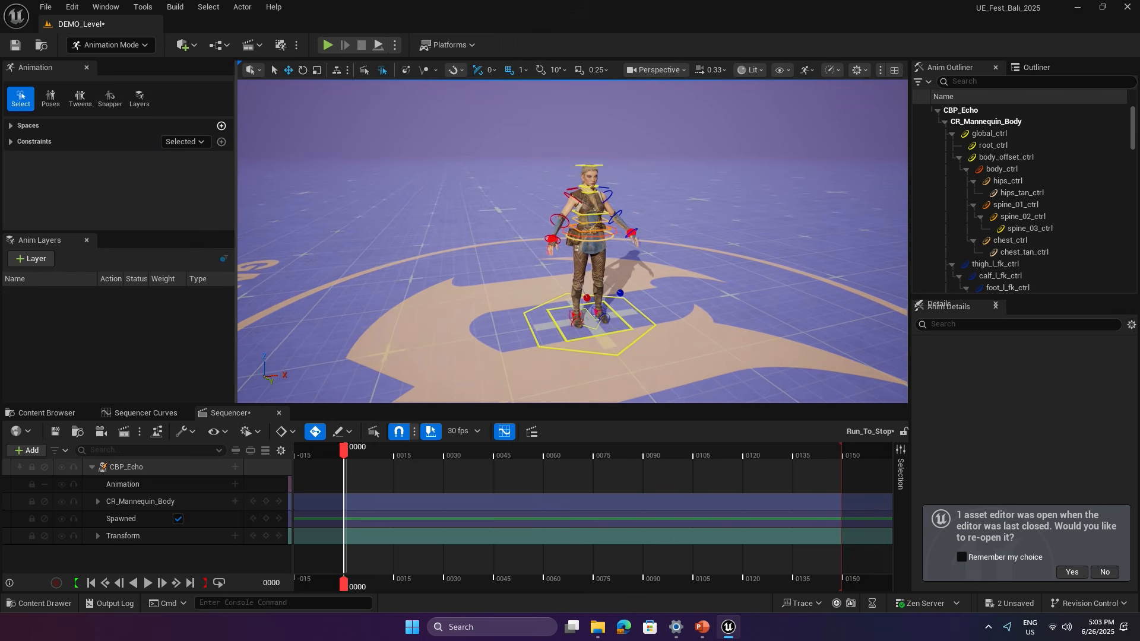
right_click(382, 510)
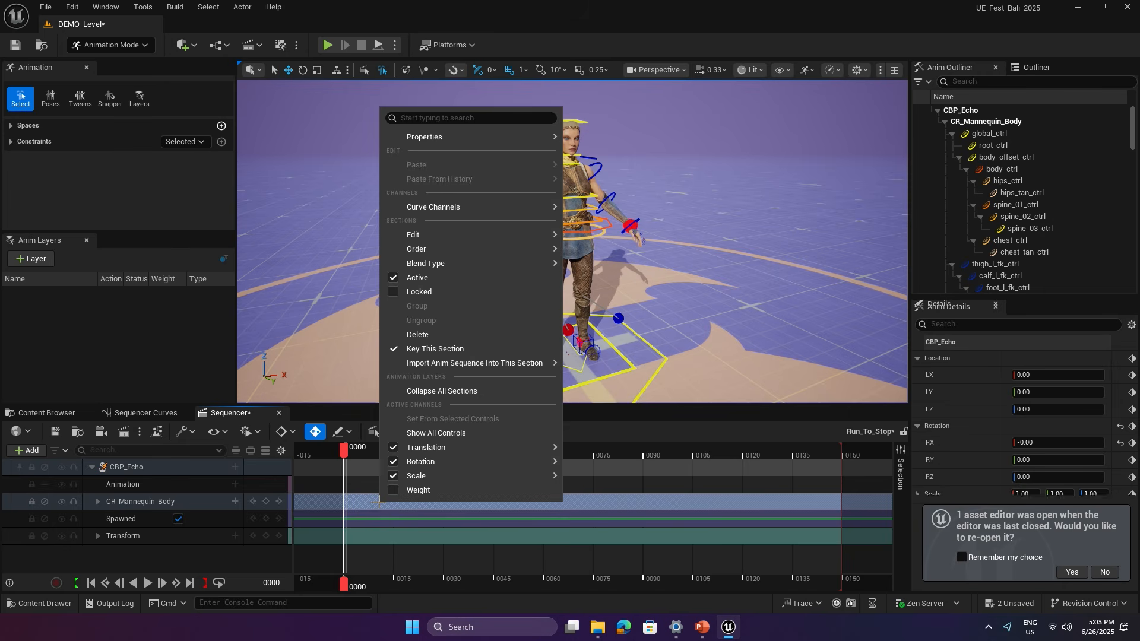
mouse_move(483, 361)
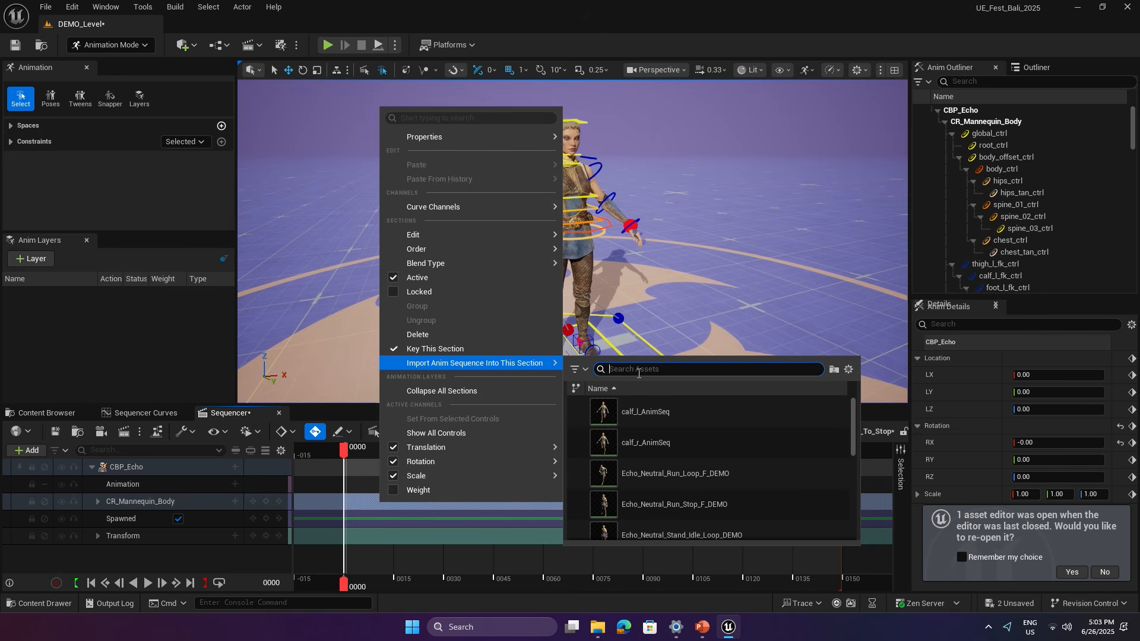
text(m)
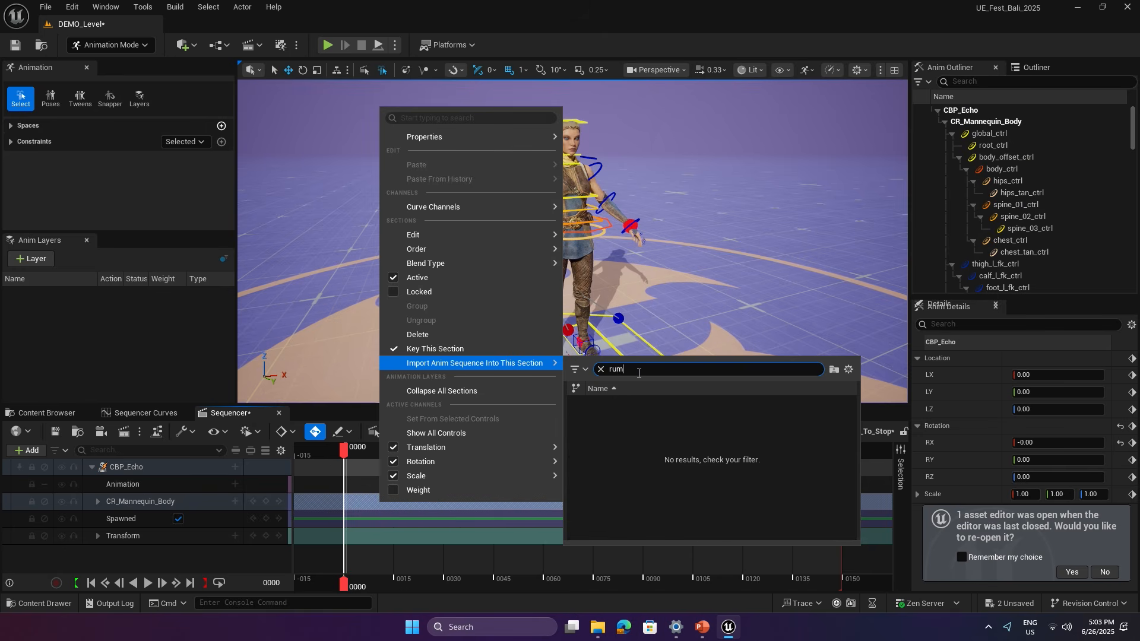
text(n)
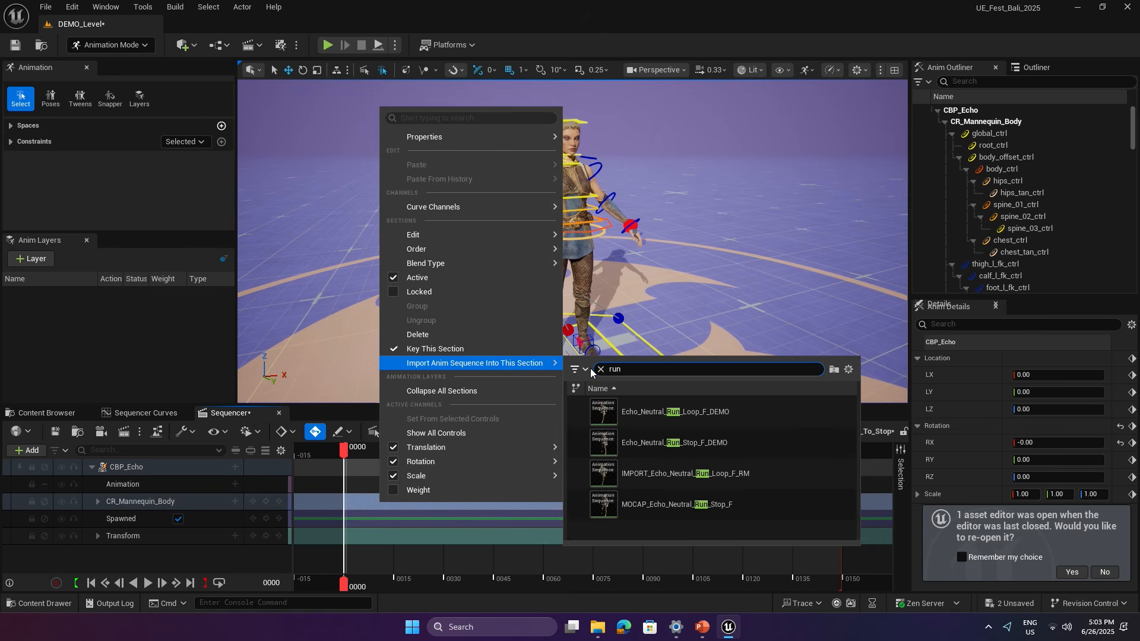
click(686, 473)
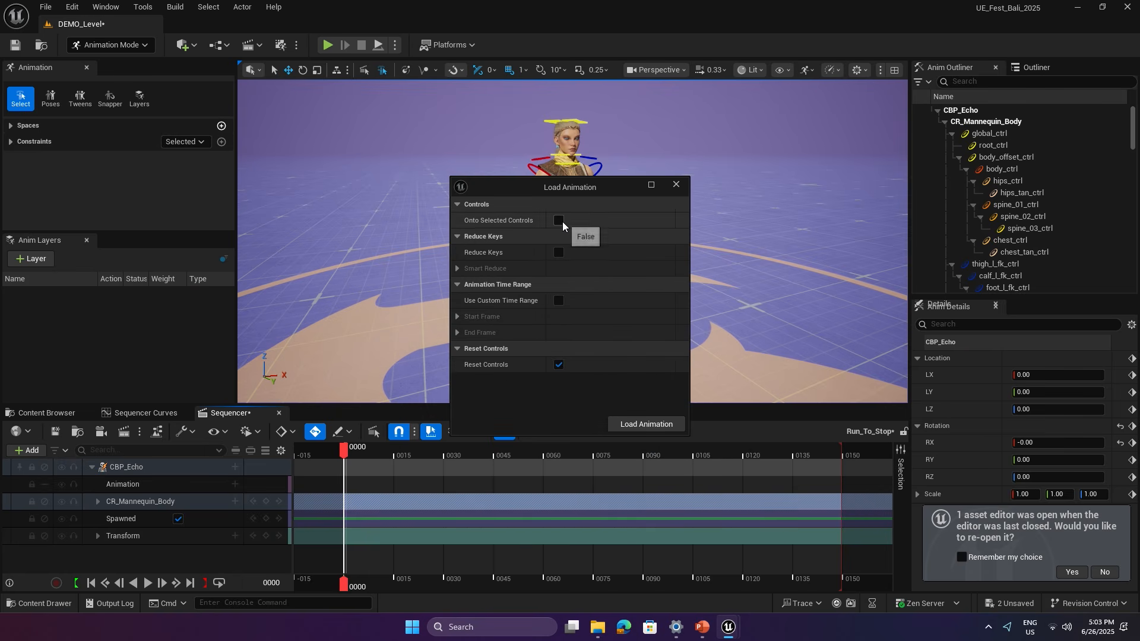
Inspect the Smart Reduce options, and load the animation onto the rig with Reduce Keys off and Reset Controls on.
drag(578, 187, 743, 173)
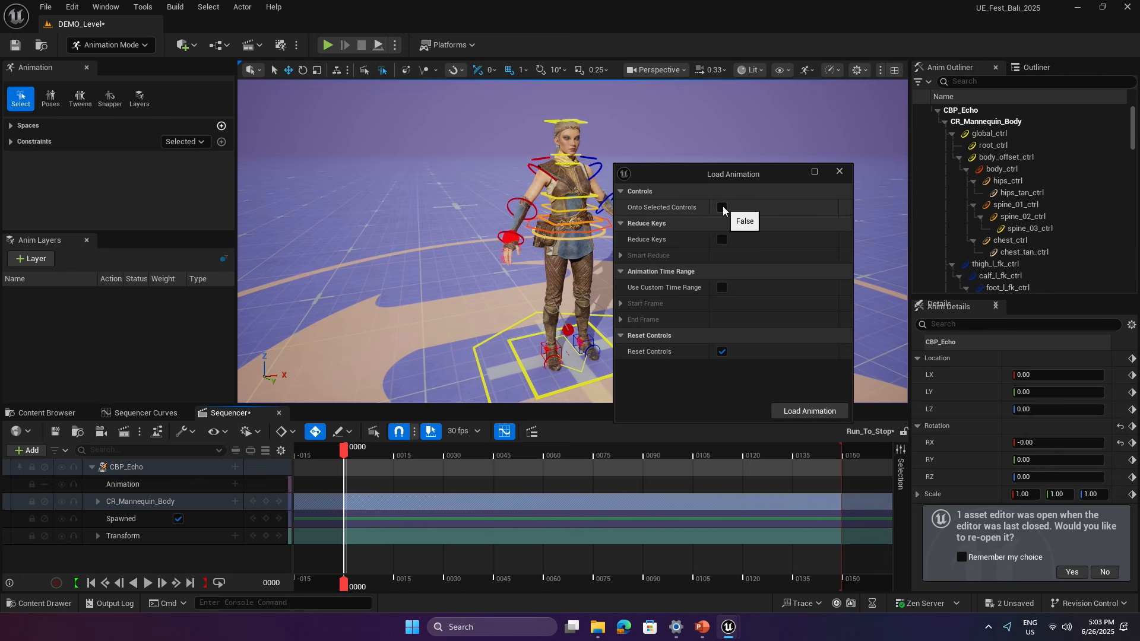
click(722, 240)
click(619, 255)
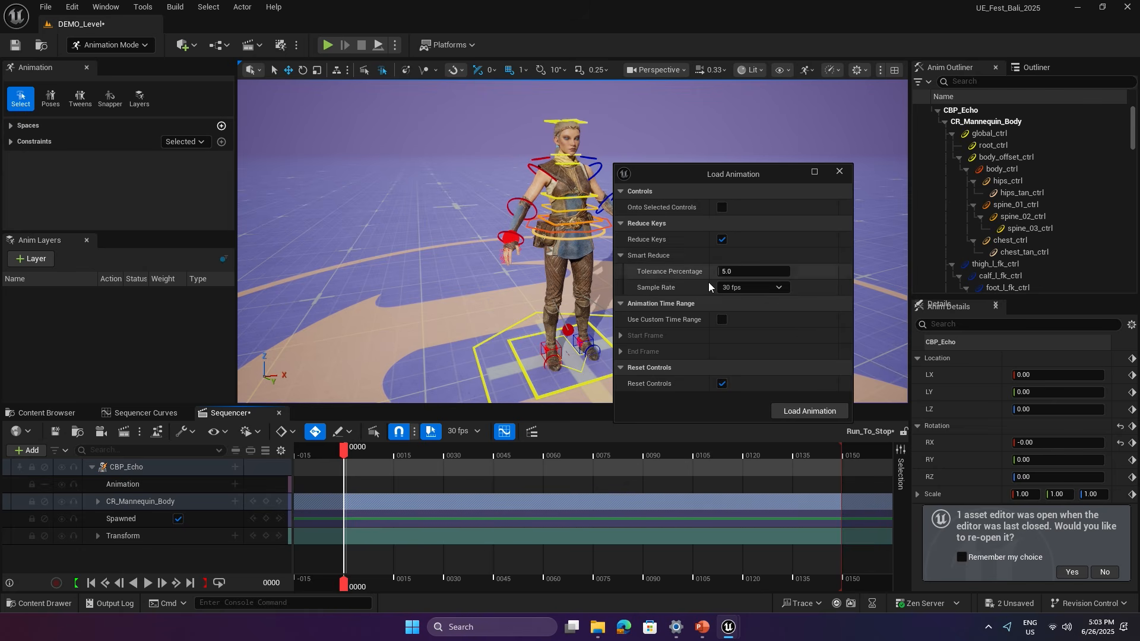
click(723, 238)
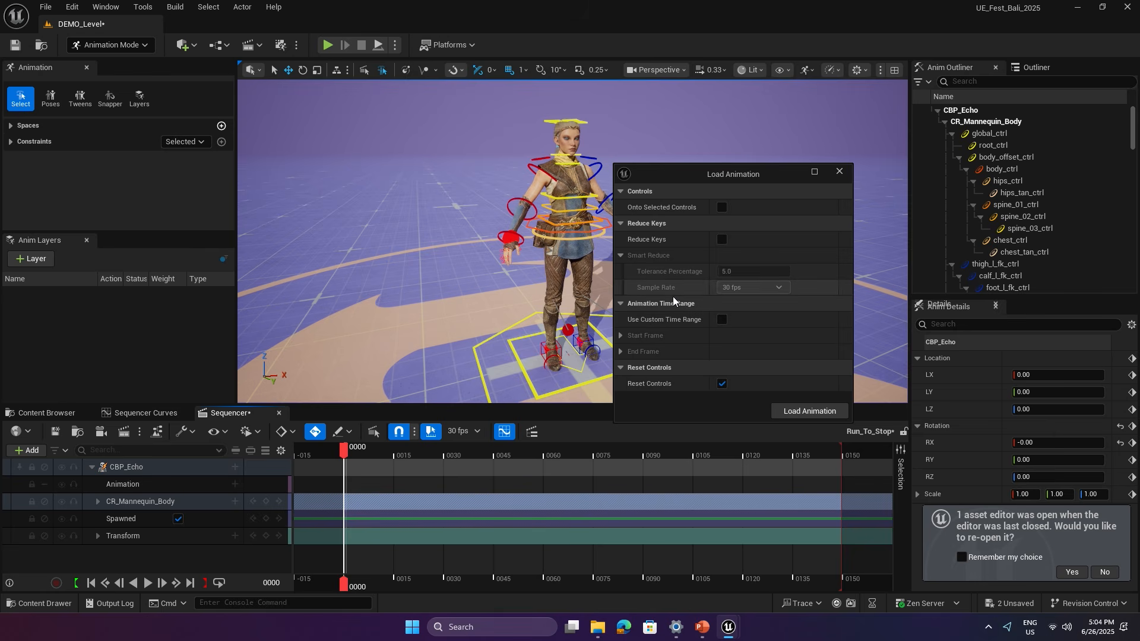
click(800, 412)
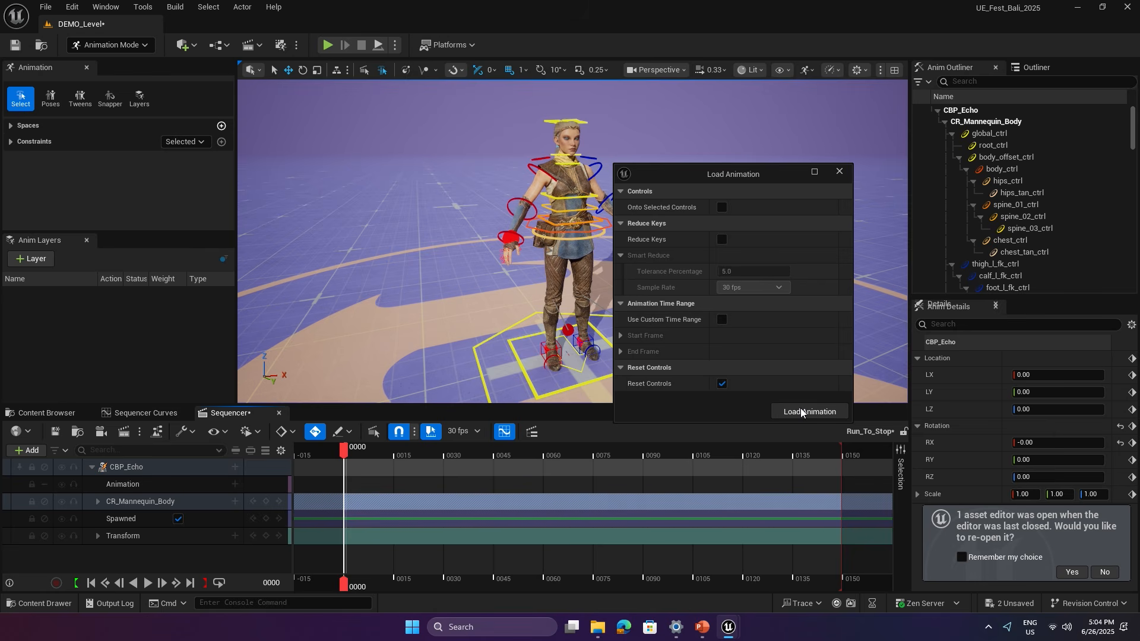
key(super)
key(super)
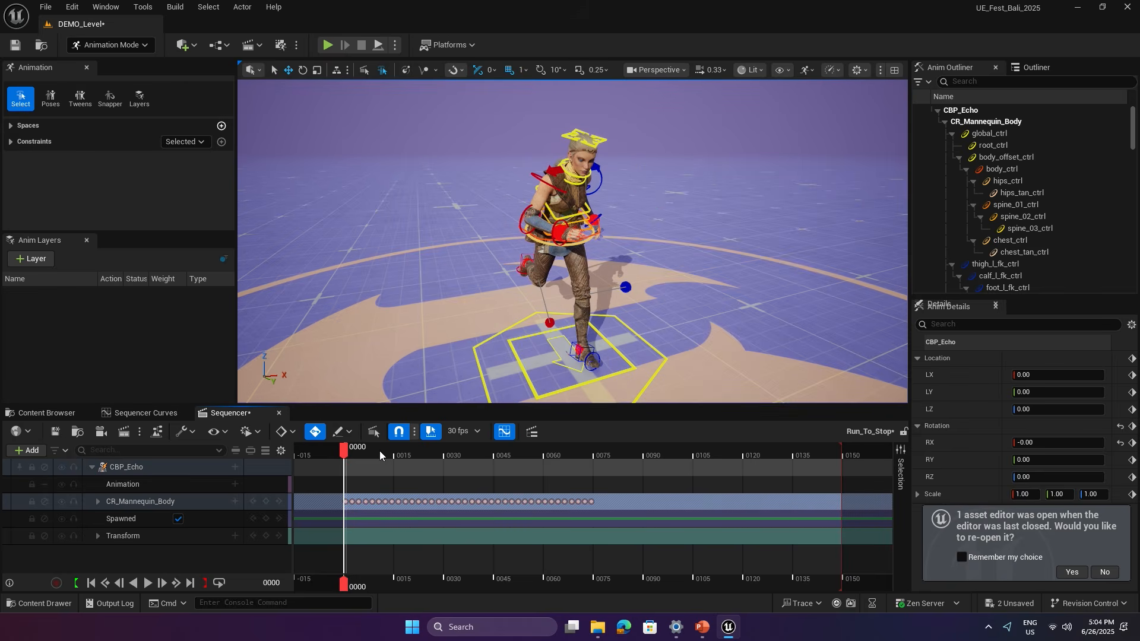
Search for "sto" and import the matching stop animation into the CR_Mannequin_Body section at frame 77.
click(399, 450)
mouse_move(584, 321)
right_down()
mouse_move(596, 320)
mouse_move(582, 316)
right_up()
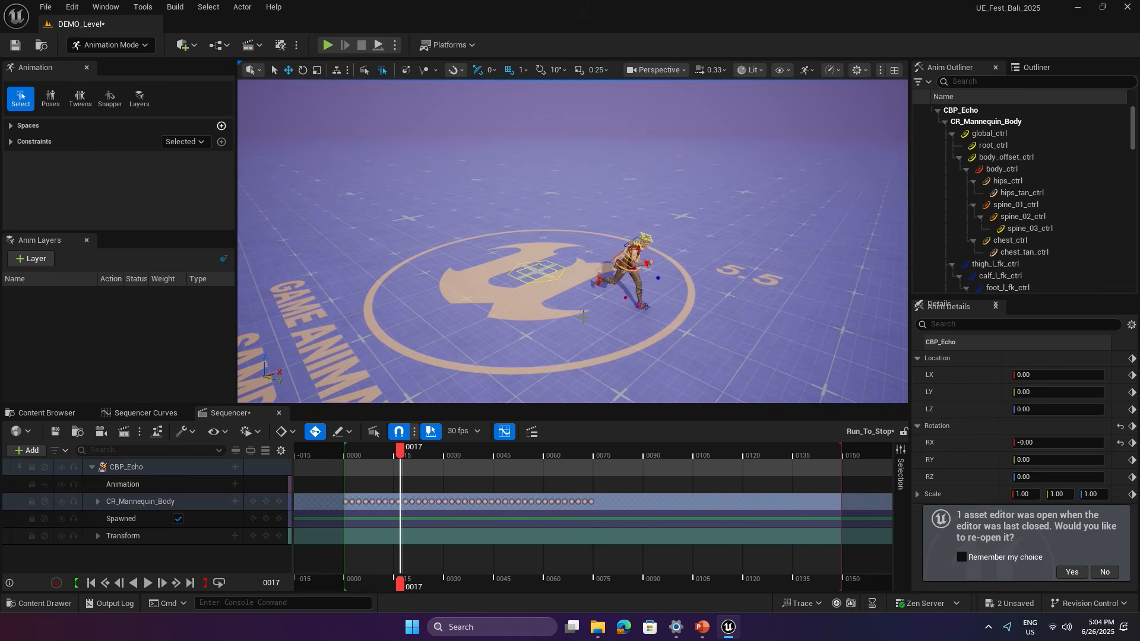
drag(397, 456, 600, 454)
right_drag(594, 296, 620, 297)
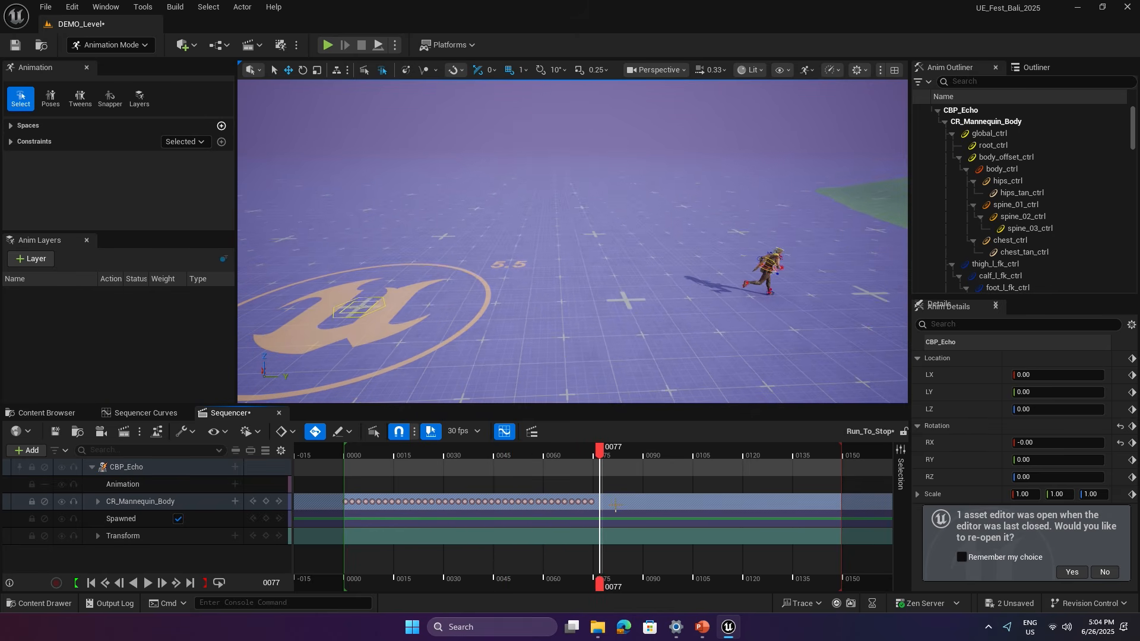
right_click(616, 505)
mouse_move(739, 365)
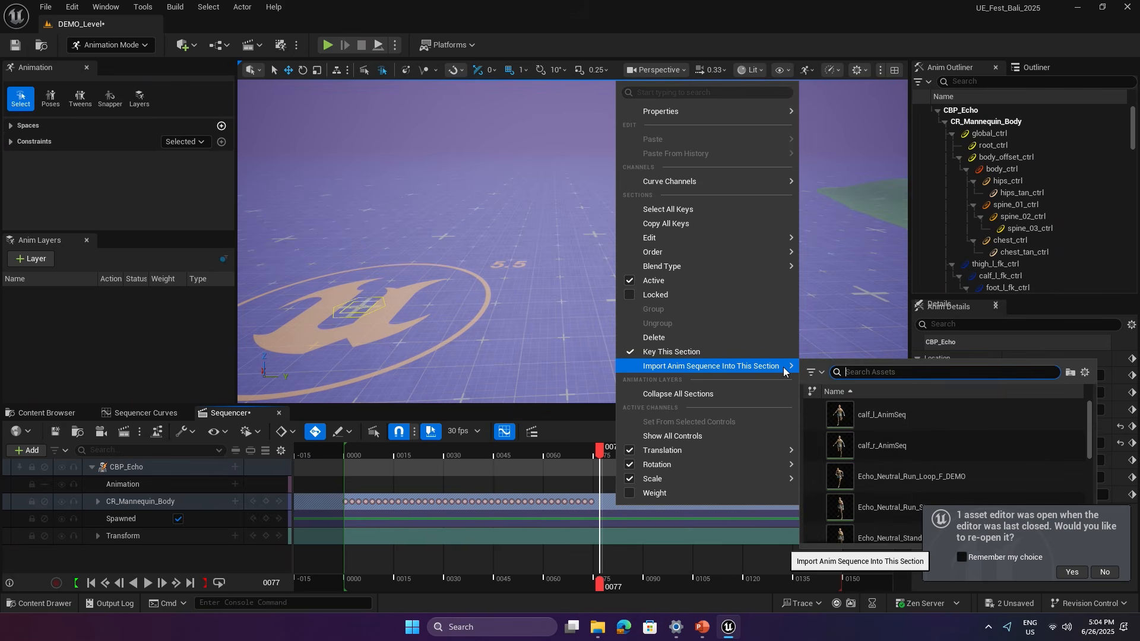
text(sto)
click(880, 408)
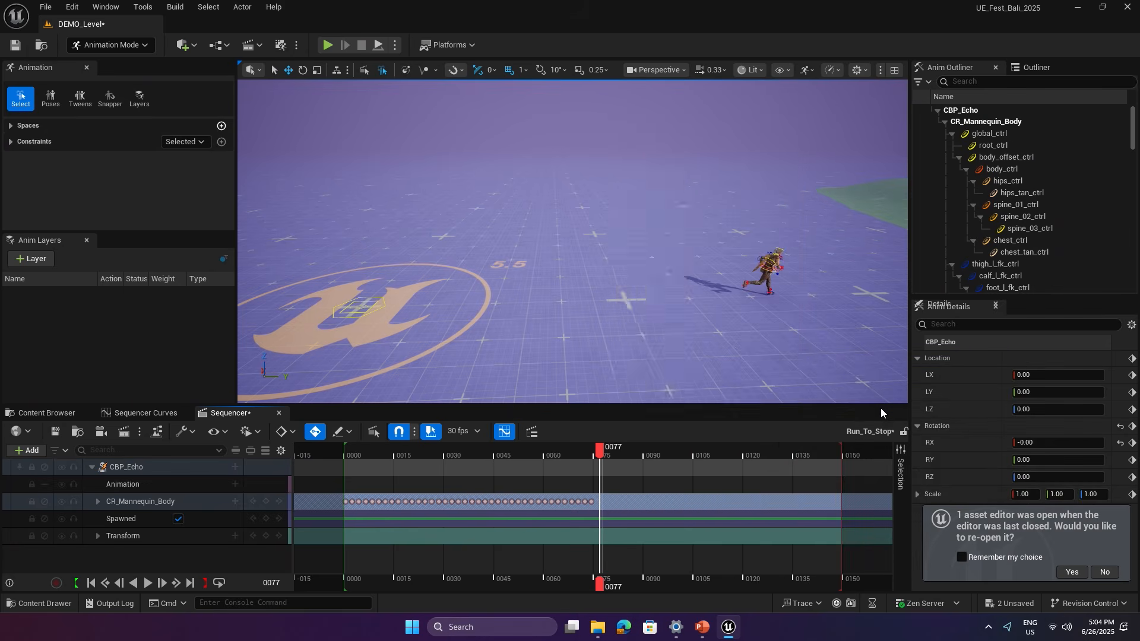
click(629, 425)
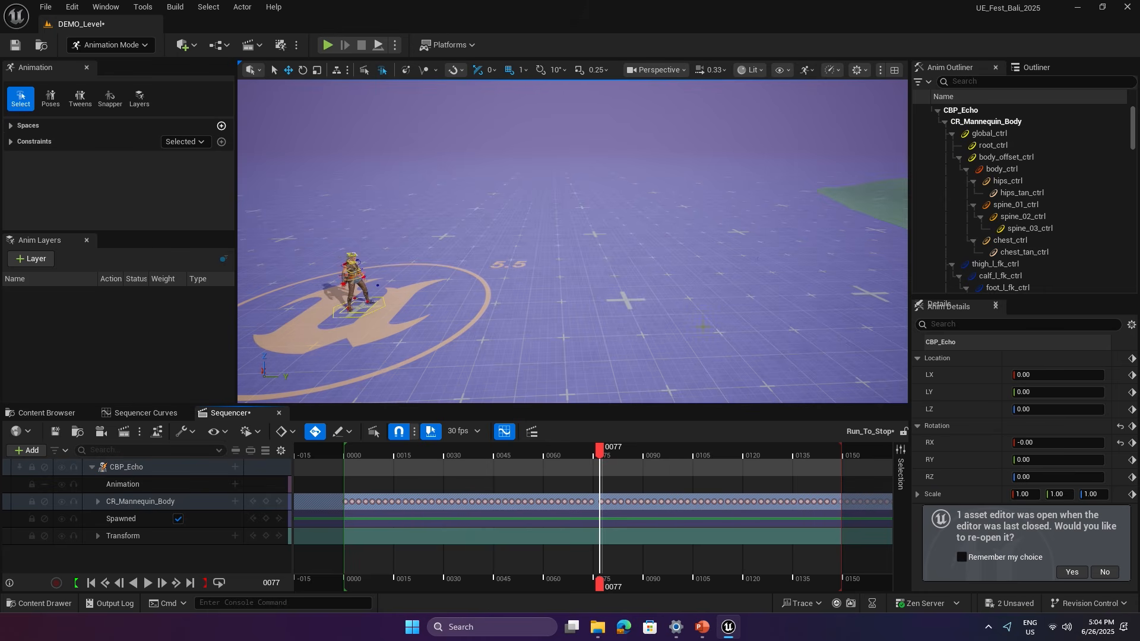
Review the transition between frames 77 and 85, and delete the CR_Mannequin_Body track from CBP_Echo.
drag(598, 449, 626, 468)
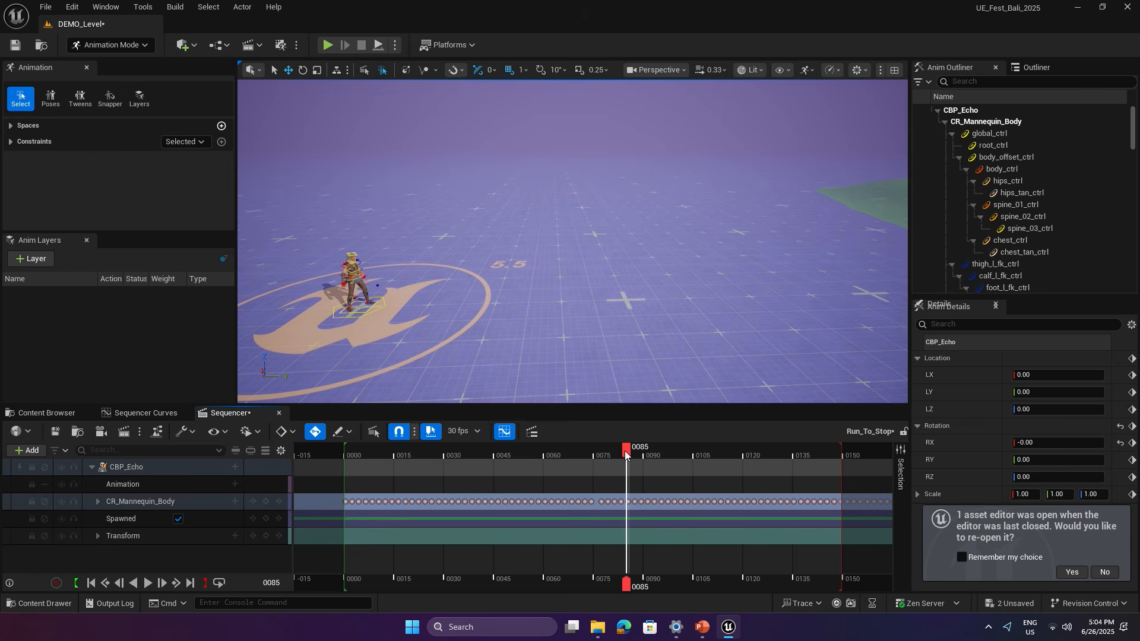
drag(625, 450, 601, 453)
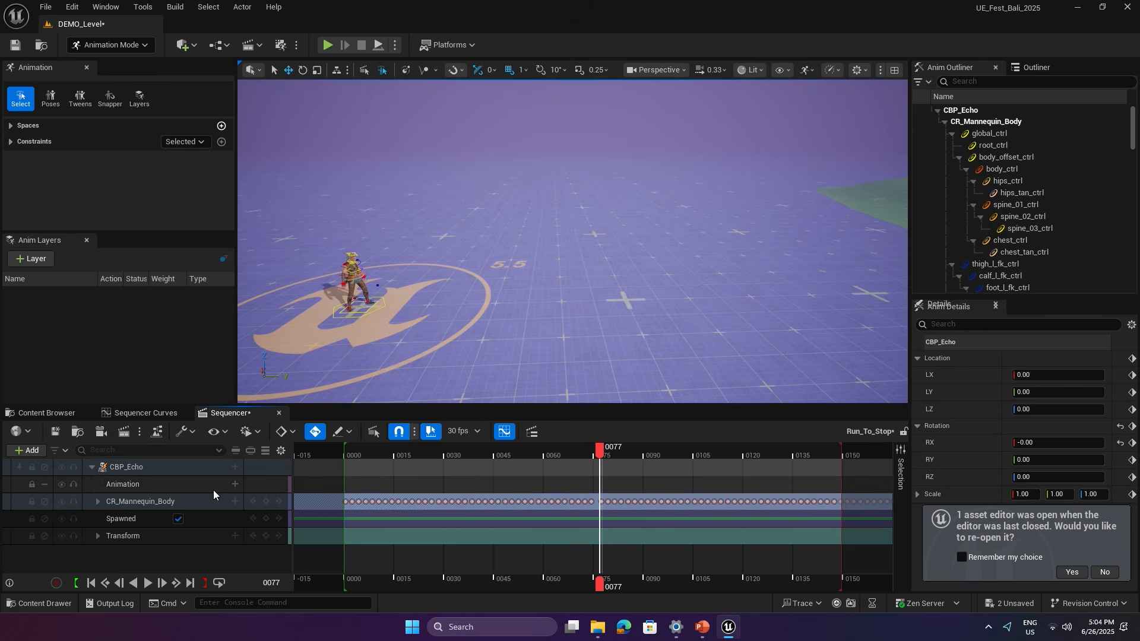
click(179, 500)
key(Delete)
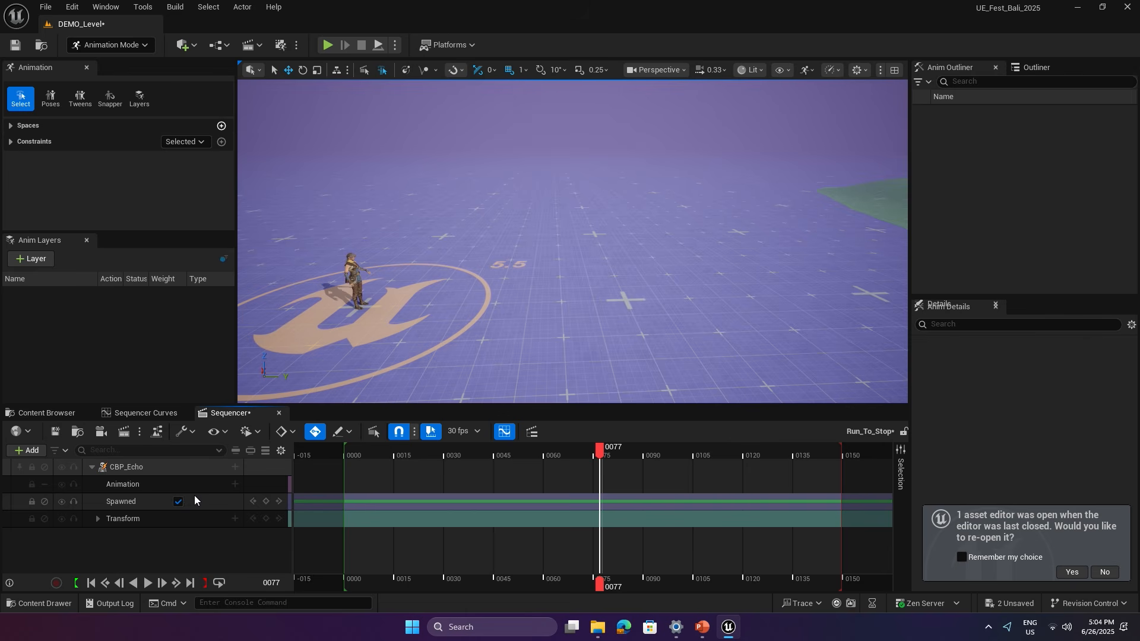
Add IMPORT_Echo_Neutral_Run_Loop_F_RM to CBP_Echo's Animation track and move the clip to start at frame 0.
click(235, 484)
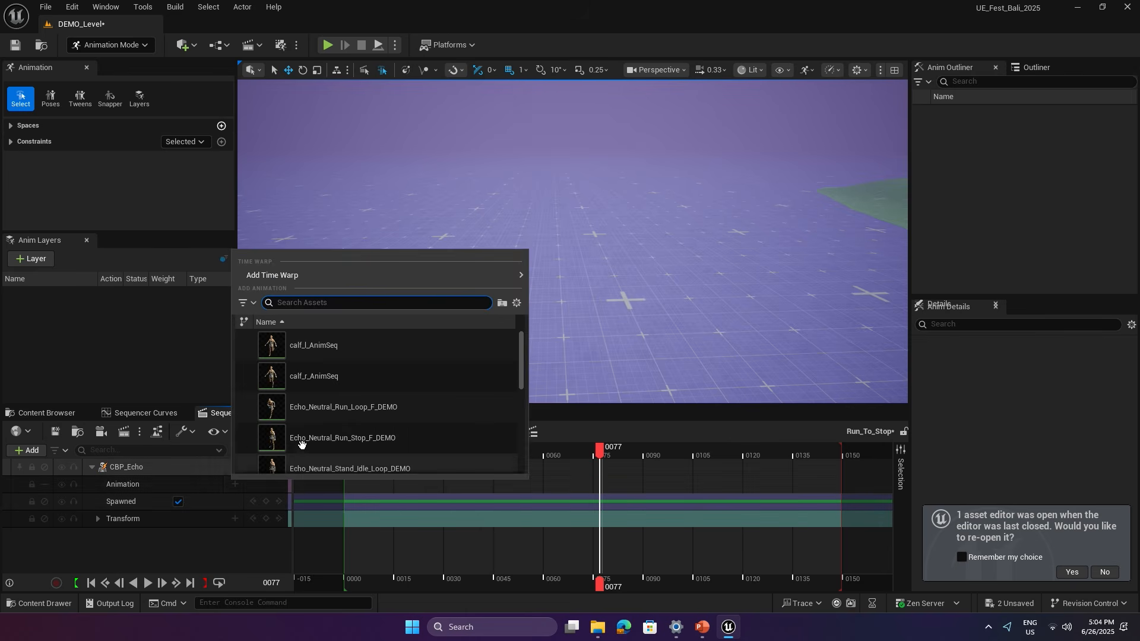
text(ru)
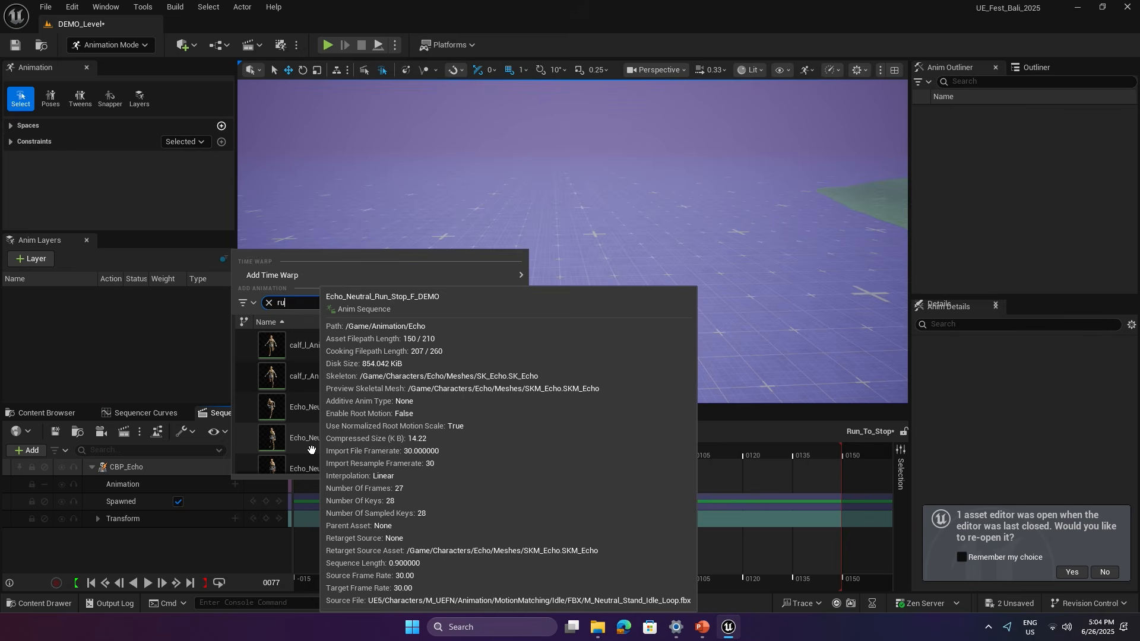
text(n)
click(427, 426)
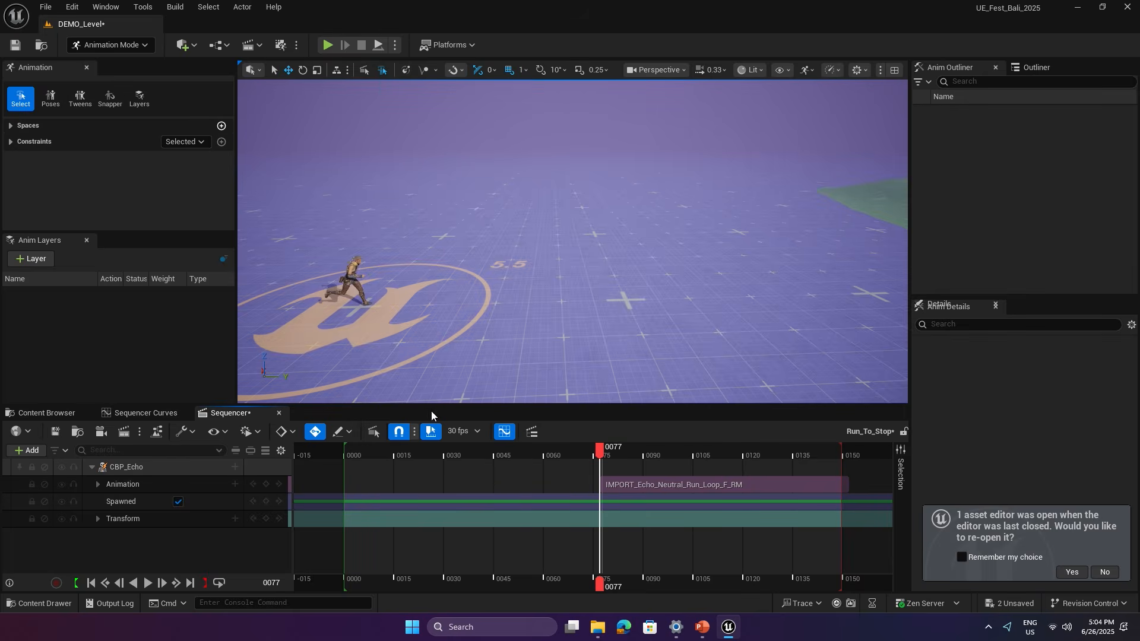
drag(628, 478, 384, 473)
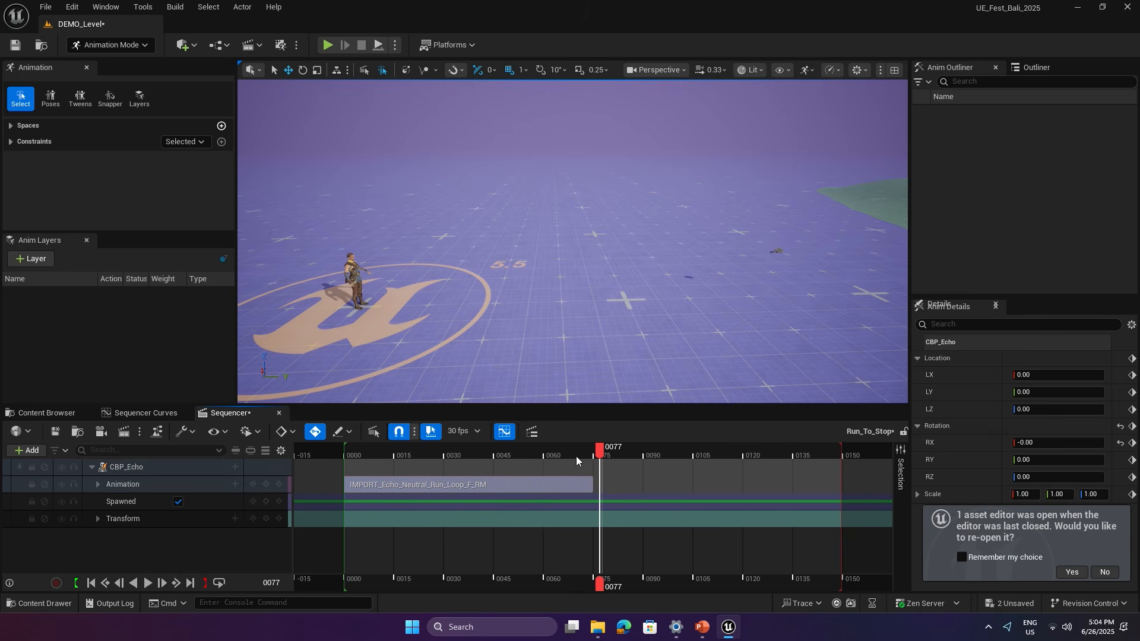
Search for "idle", add Echo_Neutral_Stand_Idle_Loop_DEMO to the Animation track, and align its start with the run clip's end at frame 75.
click(235, 484)
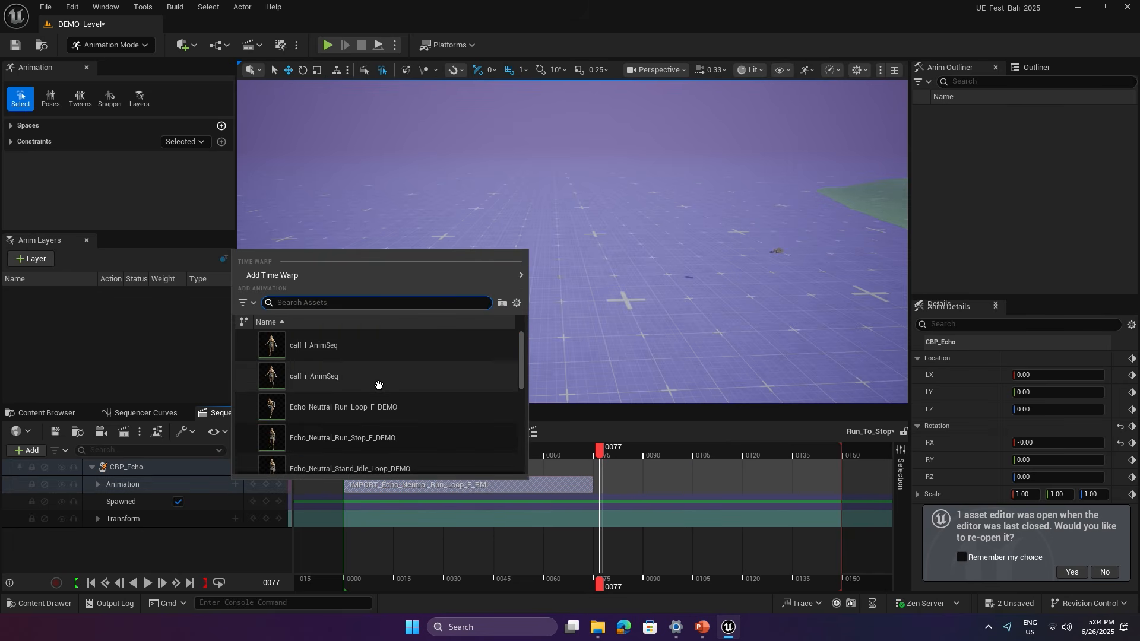
mouse_move(379, 386)
text(idle)
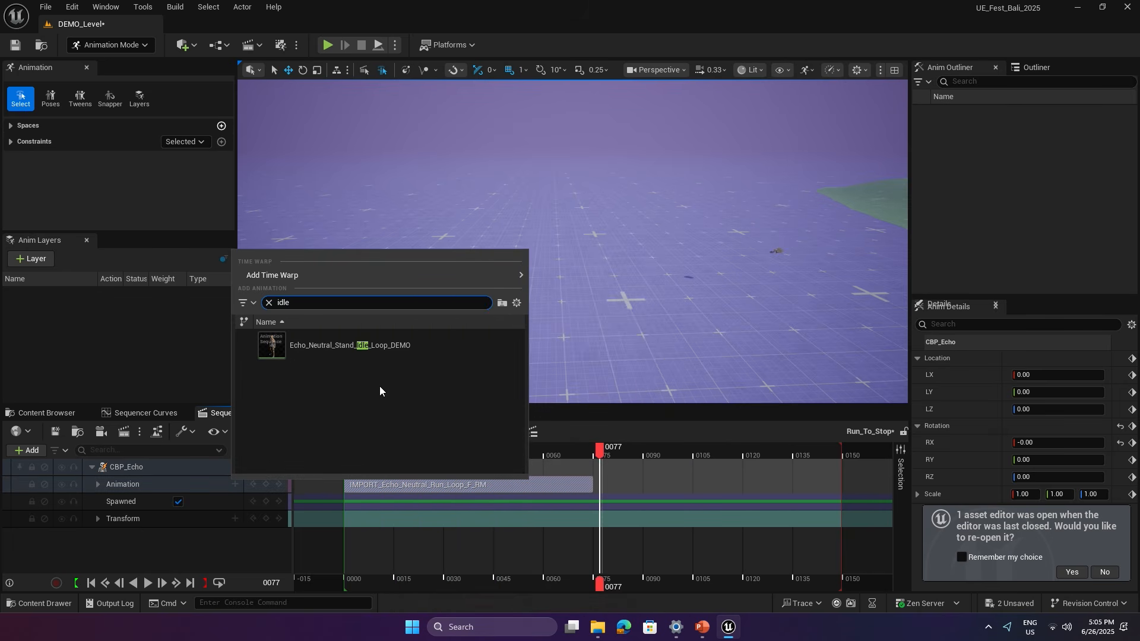
click(368, 344)
click(665, 480)
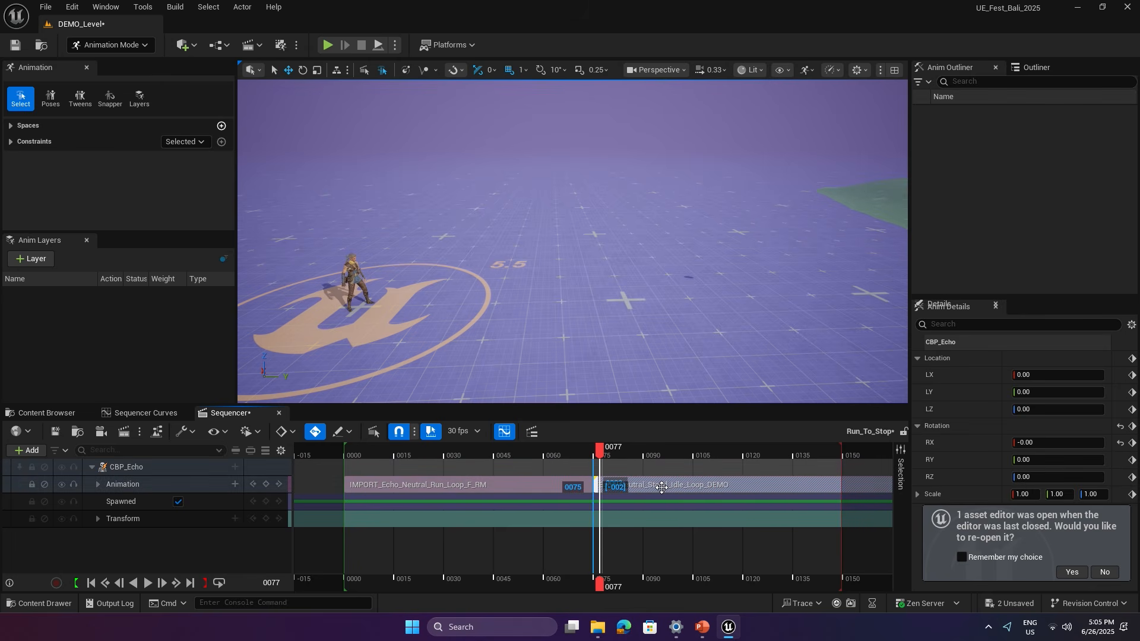
Scrub the sequence to compare the idle pose at frame 84 with the run pose at frame 19.
mouse_move(599, 454)
mouse_down()
mouse_move(611, 452)
mouse_move(349, 451)
mouse_move(621, 455)
mouse_move(558, 457)
mouse_move(604, 469)
mouse_up()
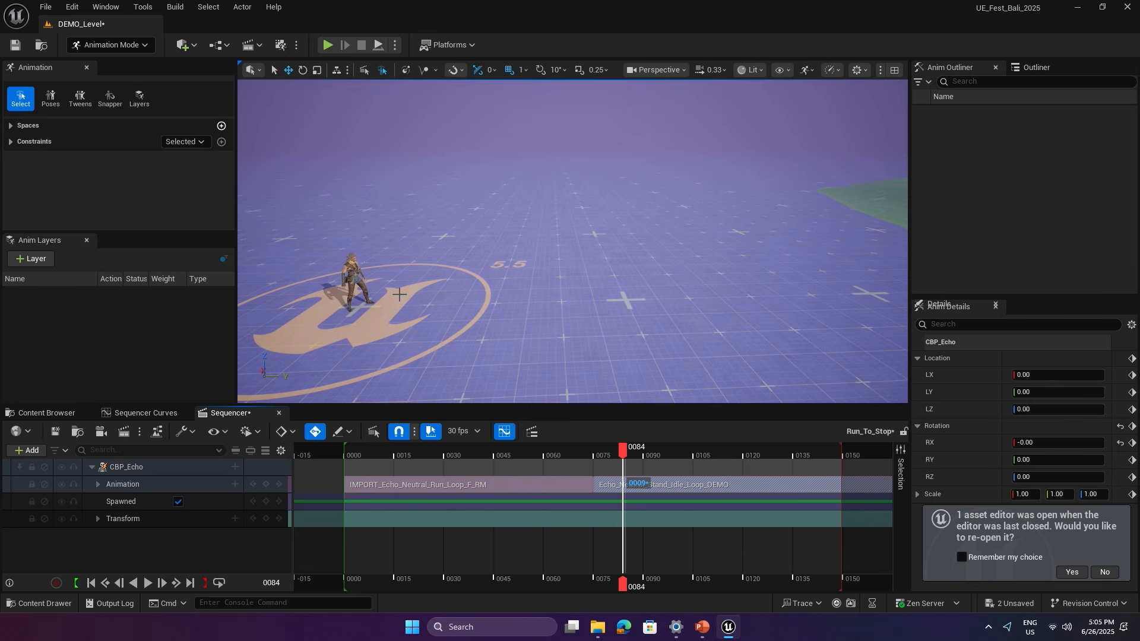
alt+drag(399, 295, 413, 340)
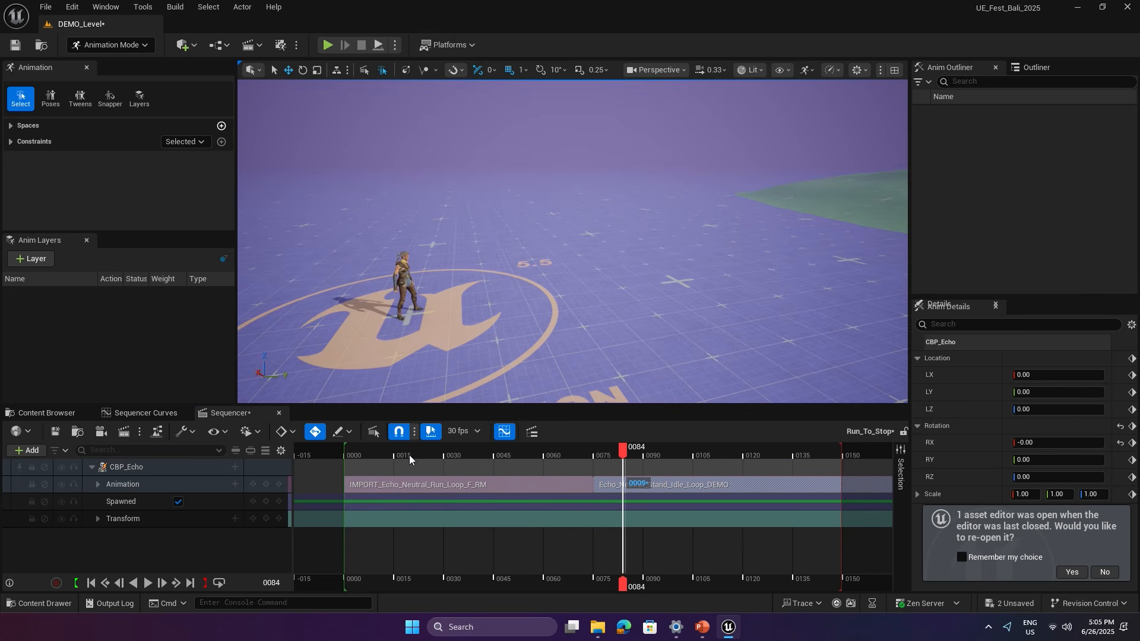
mouse_move(410, 457)
mouse_down()
mouse_move(349, 451)
mouse_move(411, 450)
mouse_up()
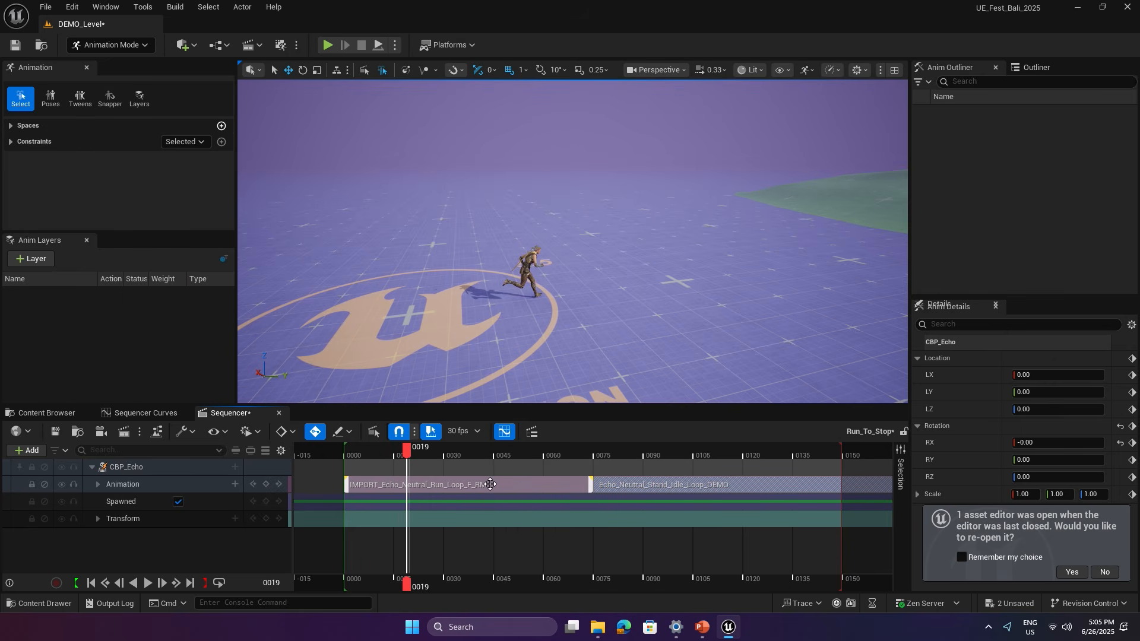
Try shortening the run clip to 57 frames and extending its loop to 120 frames.
drag(590, 484, 484, 473)
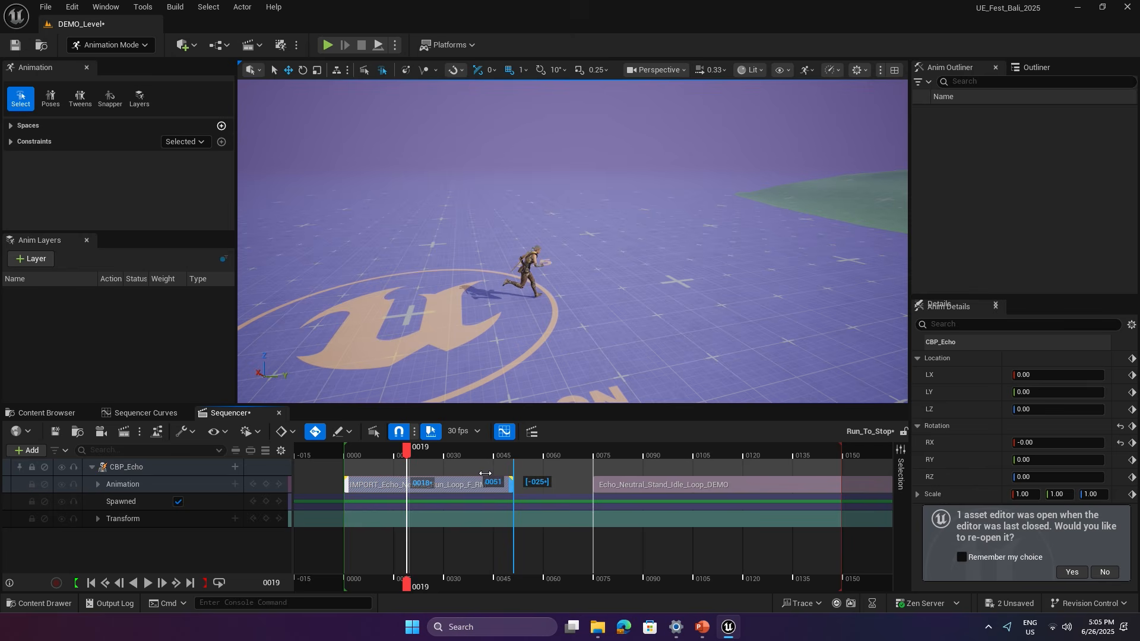
right_drag(587, 485, 527, 484)
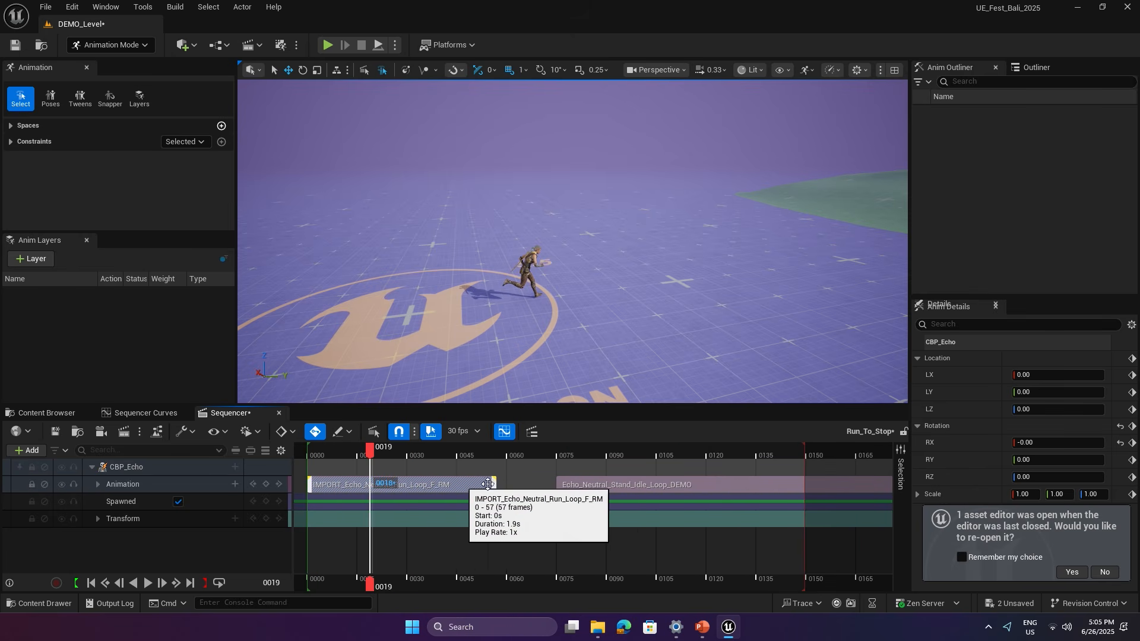
drag(495, 485, 729, 485)
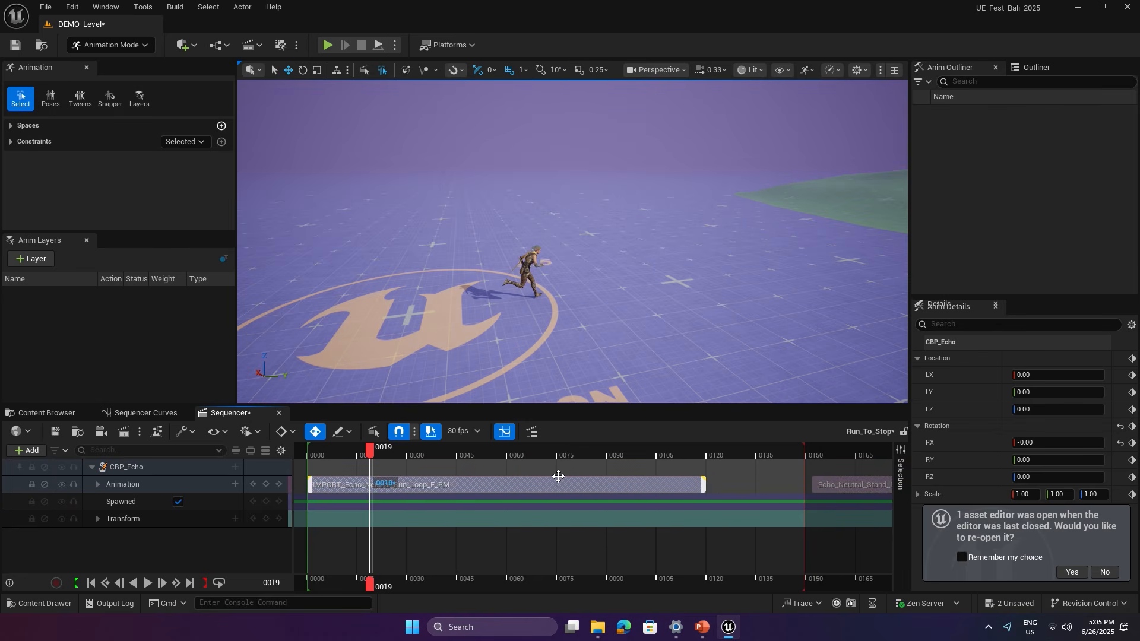
click(558, 489)
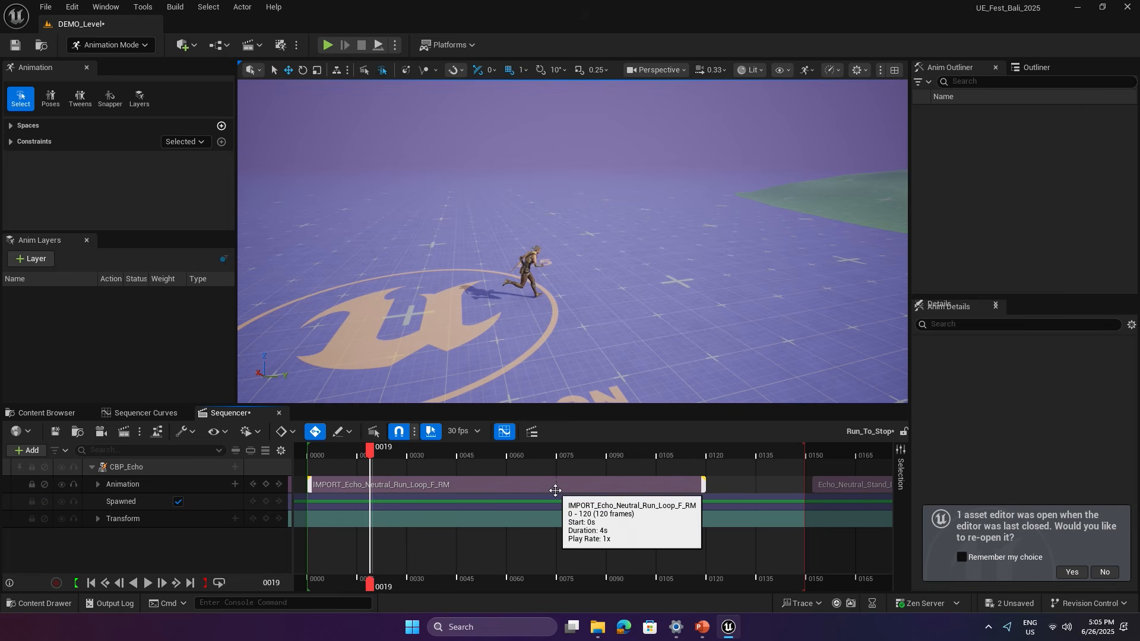
Trim the run clip's right side at frame 19 and move the idle clip to start directly after it.
right_click(461, 484)
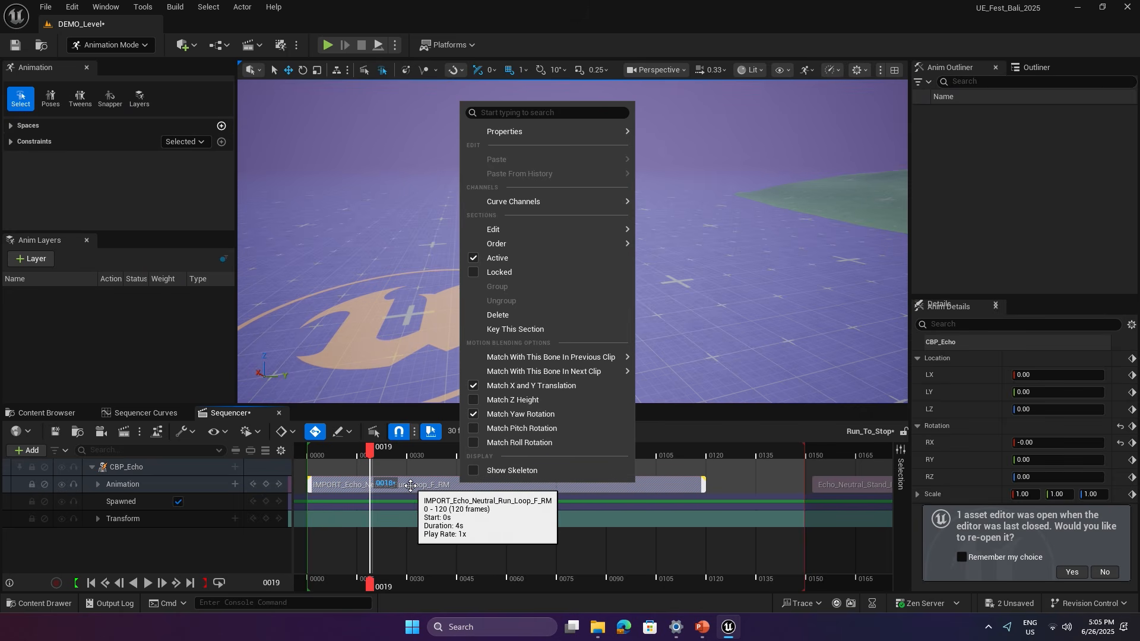
mouse_move(578, 242)
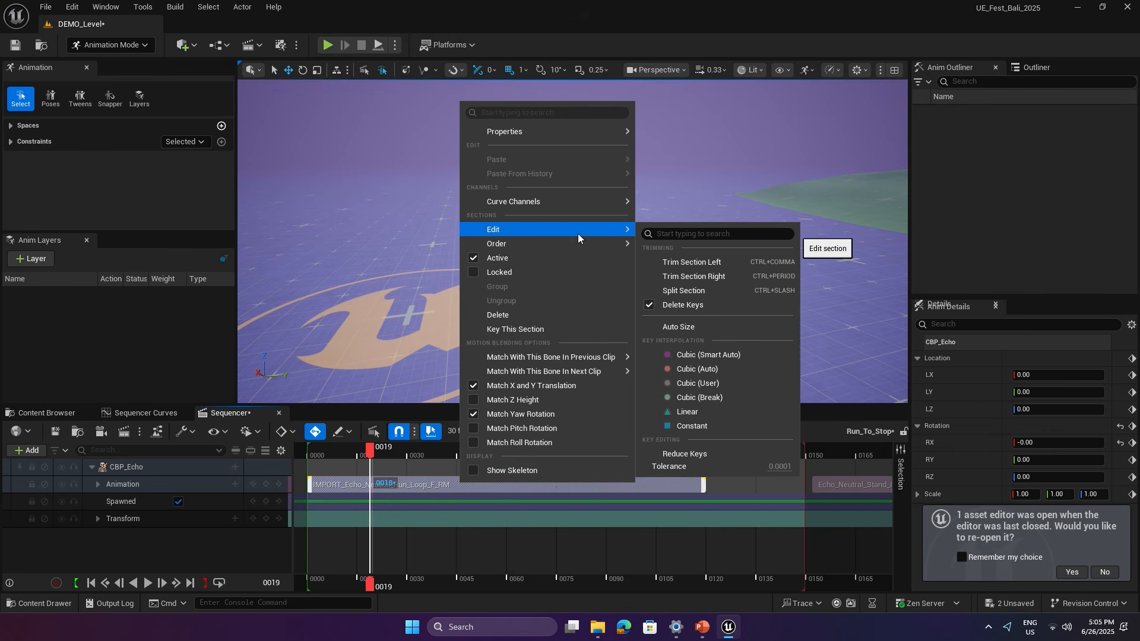
click(704, 273)
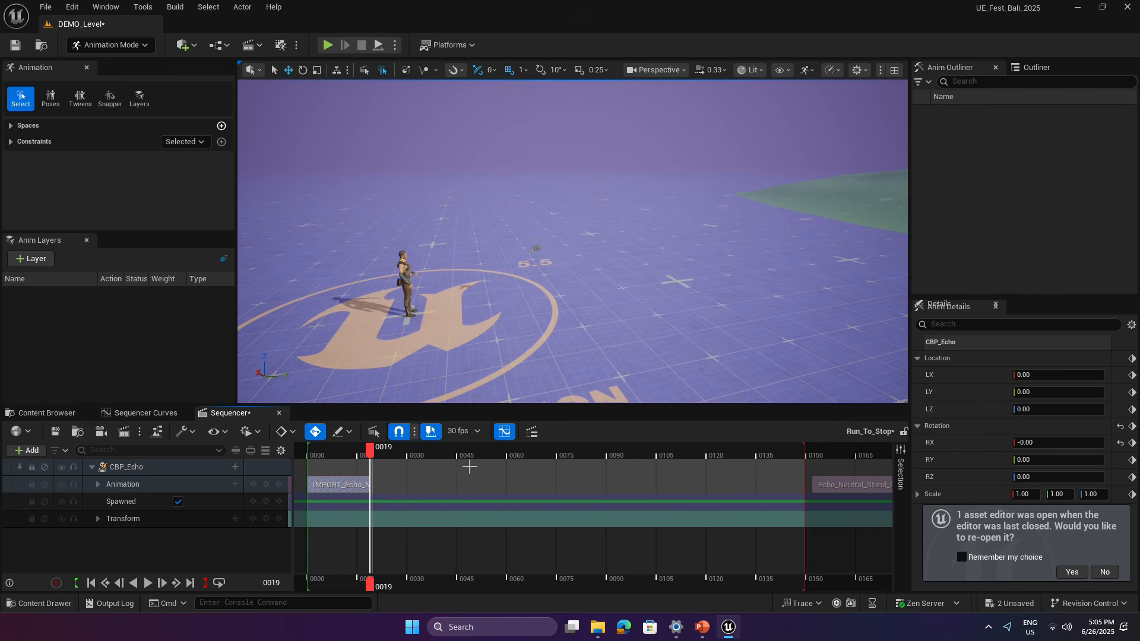
drag(857, 485, 416, 482)
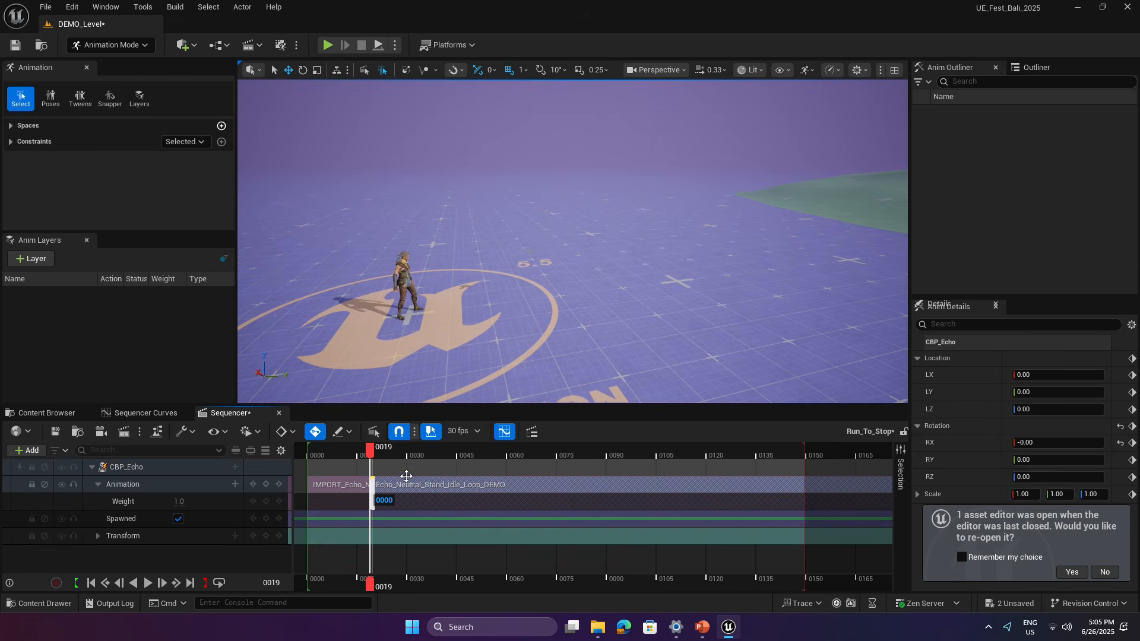
Overlap the idle clip onto the run clip from frame 9 to blend them, and end the playback range at frame 32.
drag(372, 451, 337, 447)
drag(417, 487, 400, 488)
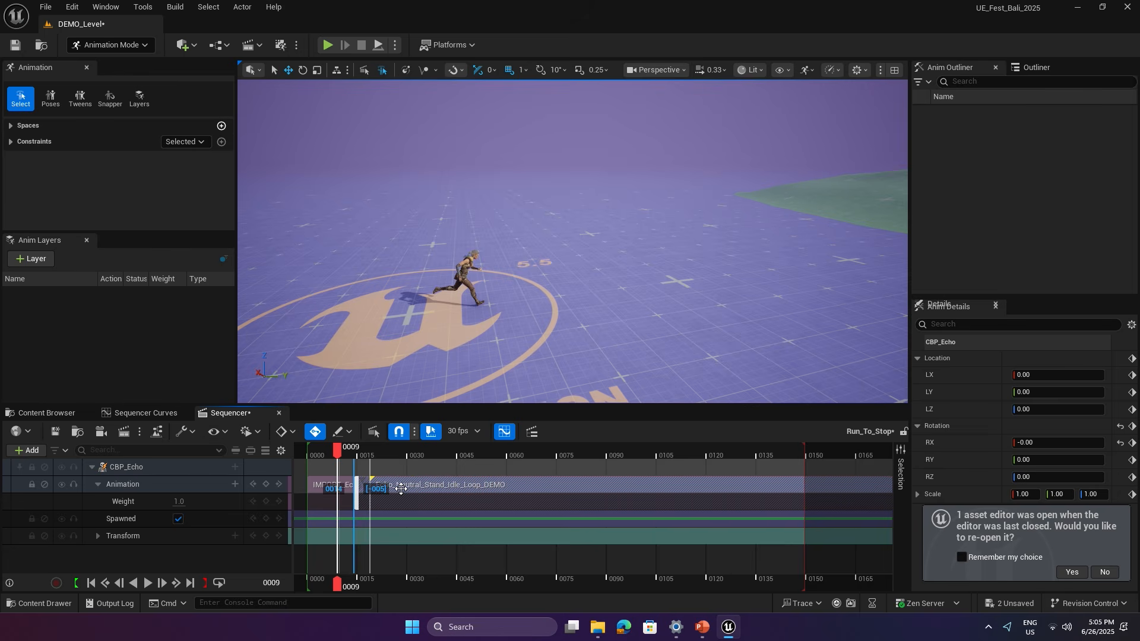
drag(339, 452, 415, 461)
scroll(376, 475, up, 8)
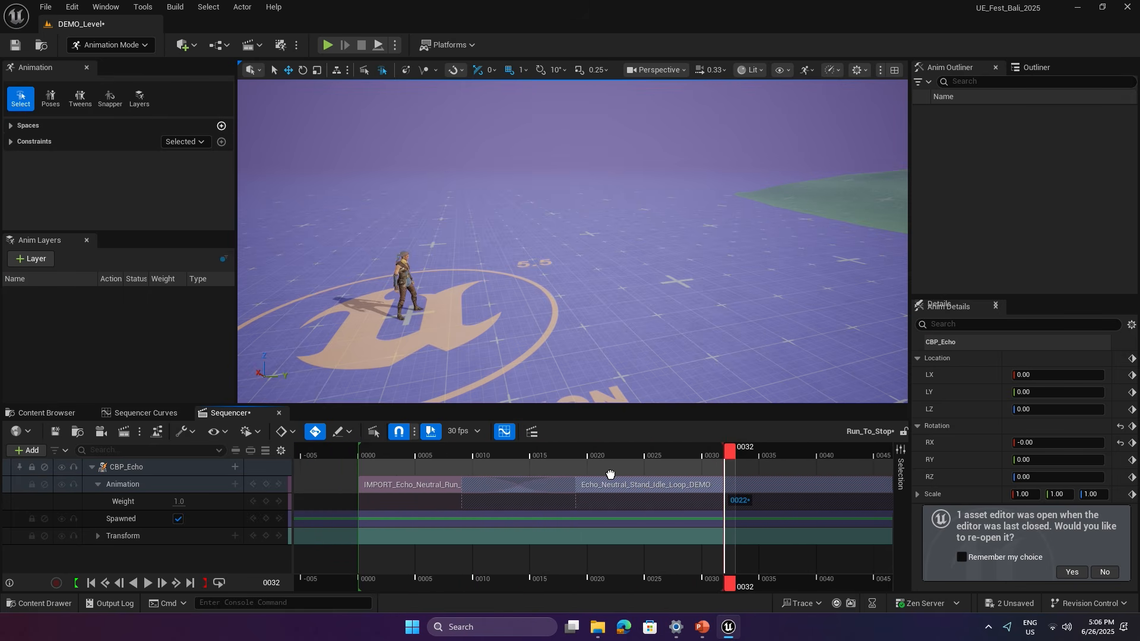
drag(595, 450, 635, 453)
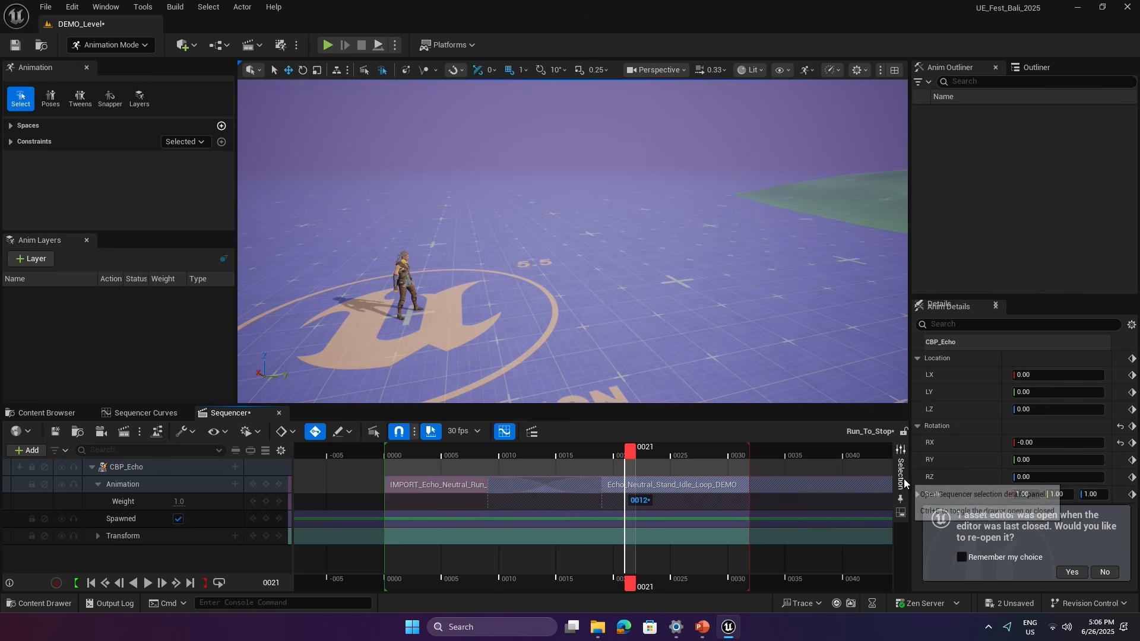
Enable Show Skeleton in the root motion settings of both the run and idle clips.
mouse_move(903, 472)
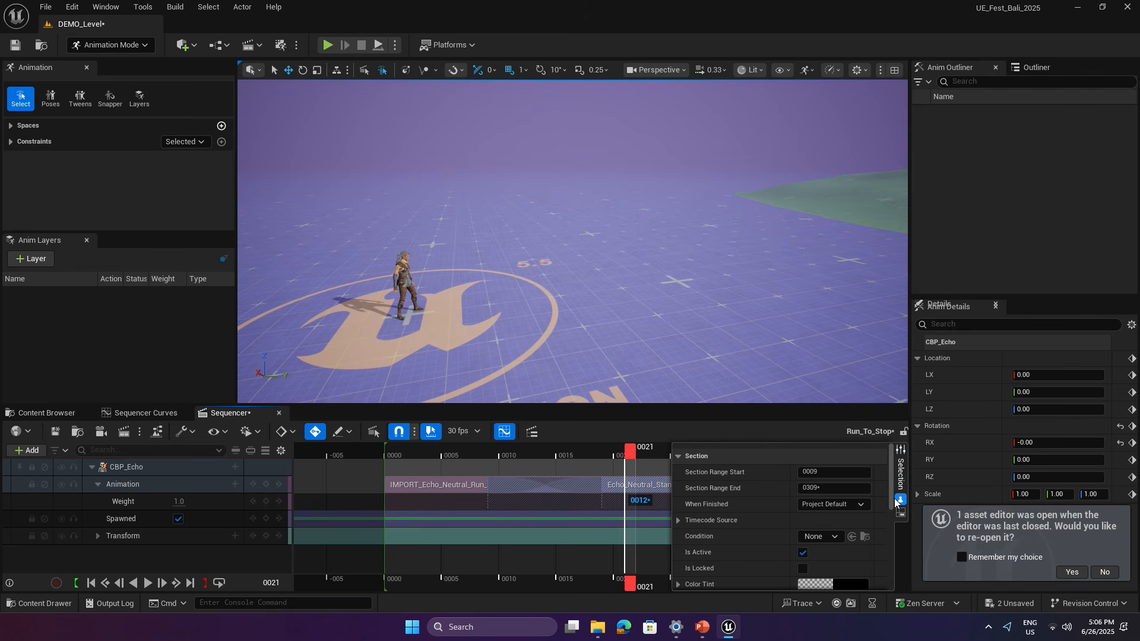
scroll(743, 513, down, 10)
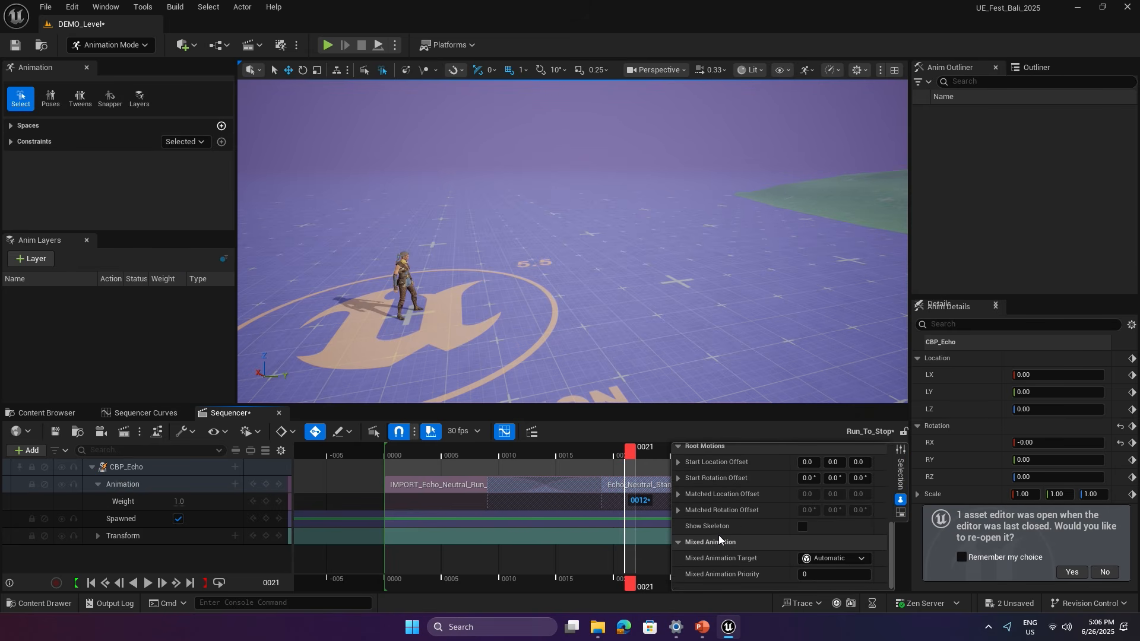
click(454, 472)
click(546, 494)
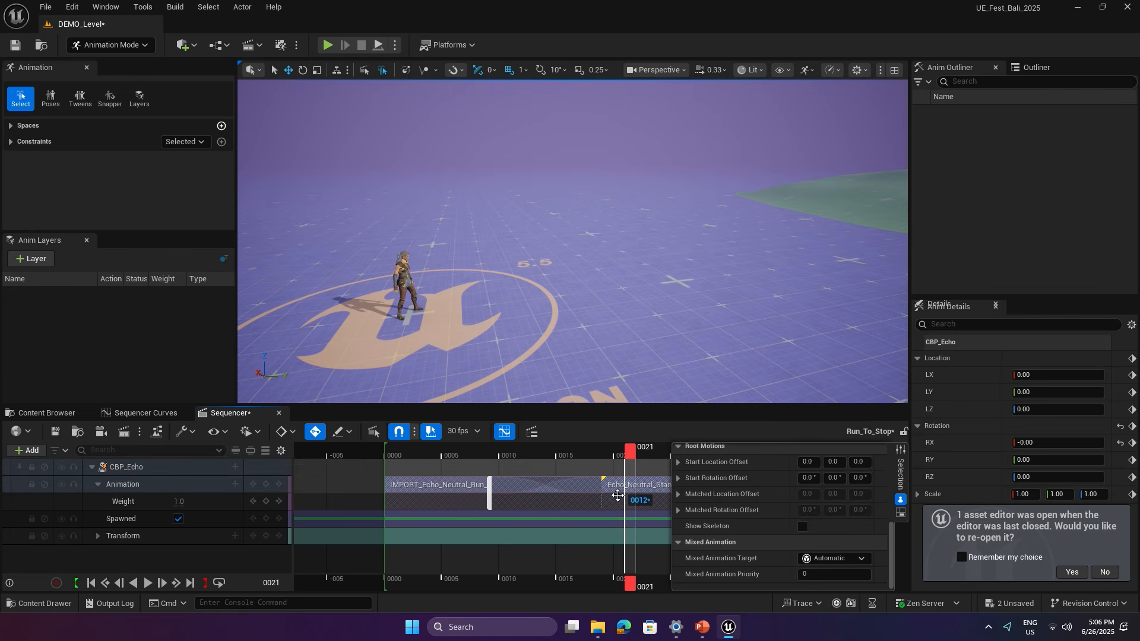
click(800, 526)
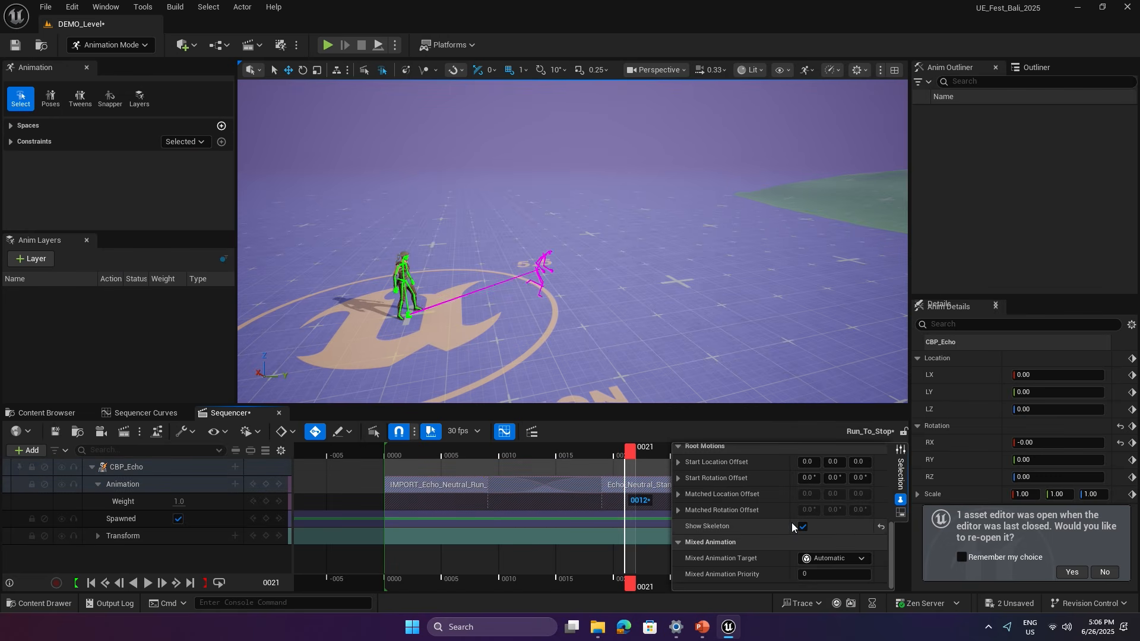
Scrub through the blend between frames 22 and 9 to compare the two clips' skeleton positions.
drag(617, 448, 645, 467)
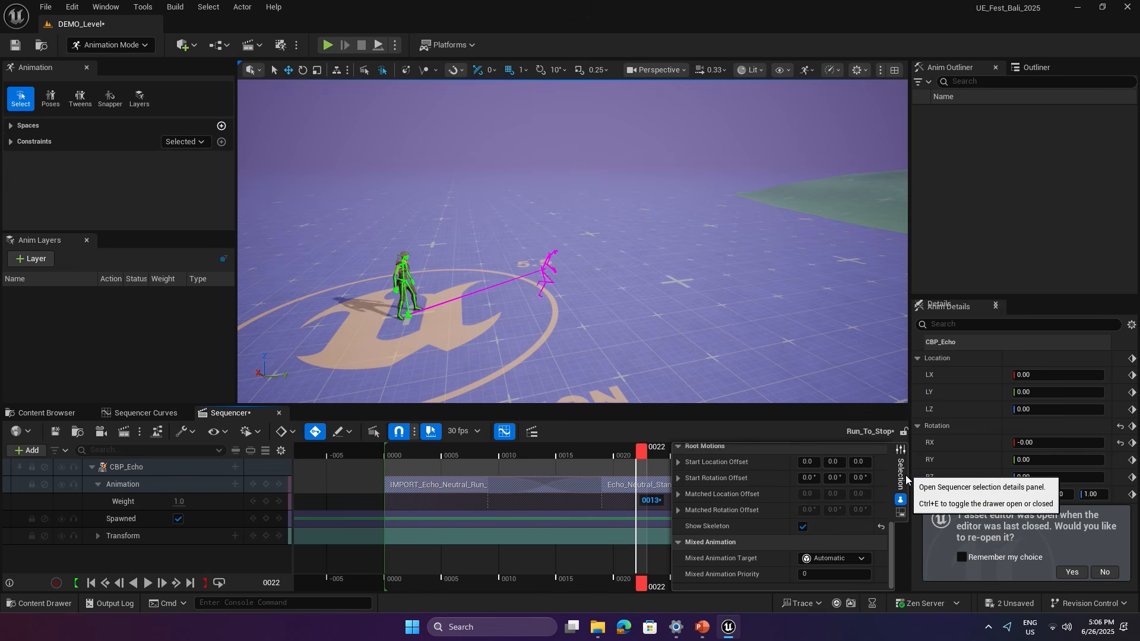
click(575, 462)
drag(569, 450, 493, 455)
click(457, 488)
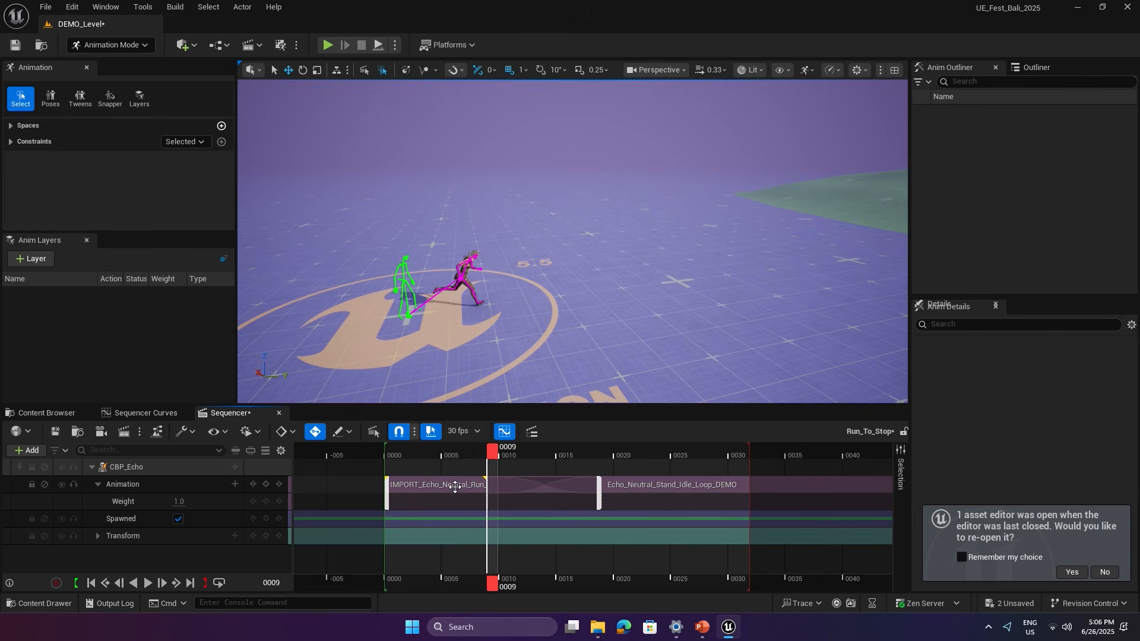
Match the idle clip to the pelvis bone of the previous run clip at frame 9.
right_click(457, 489)
click(657, 492)
right_click(657, 492)
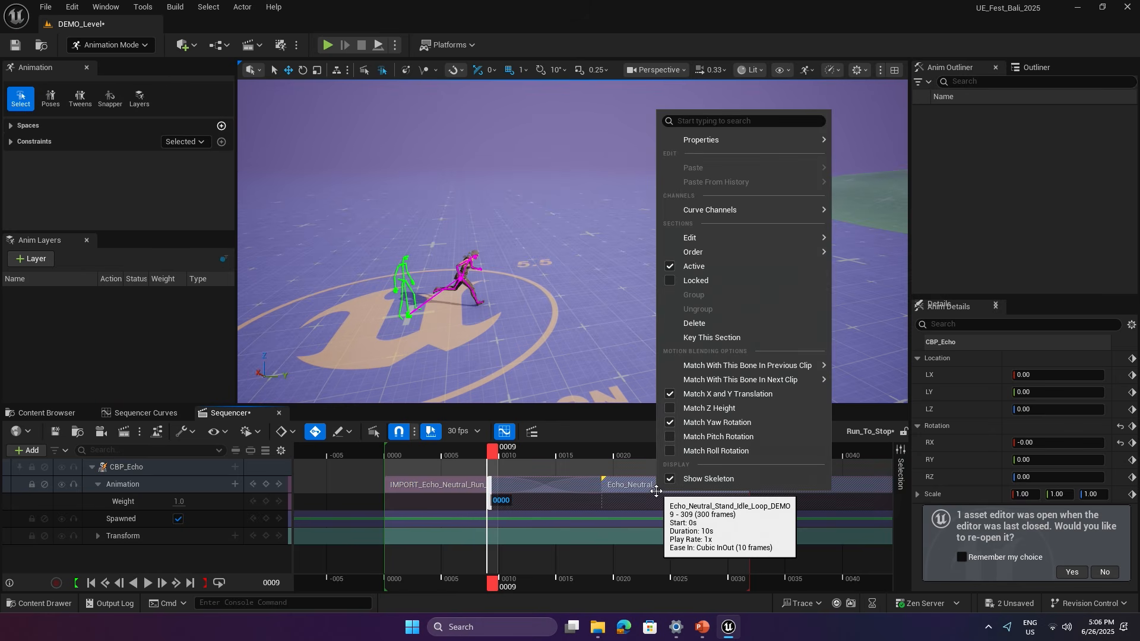
mouse_move(732, 368)
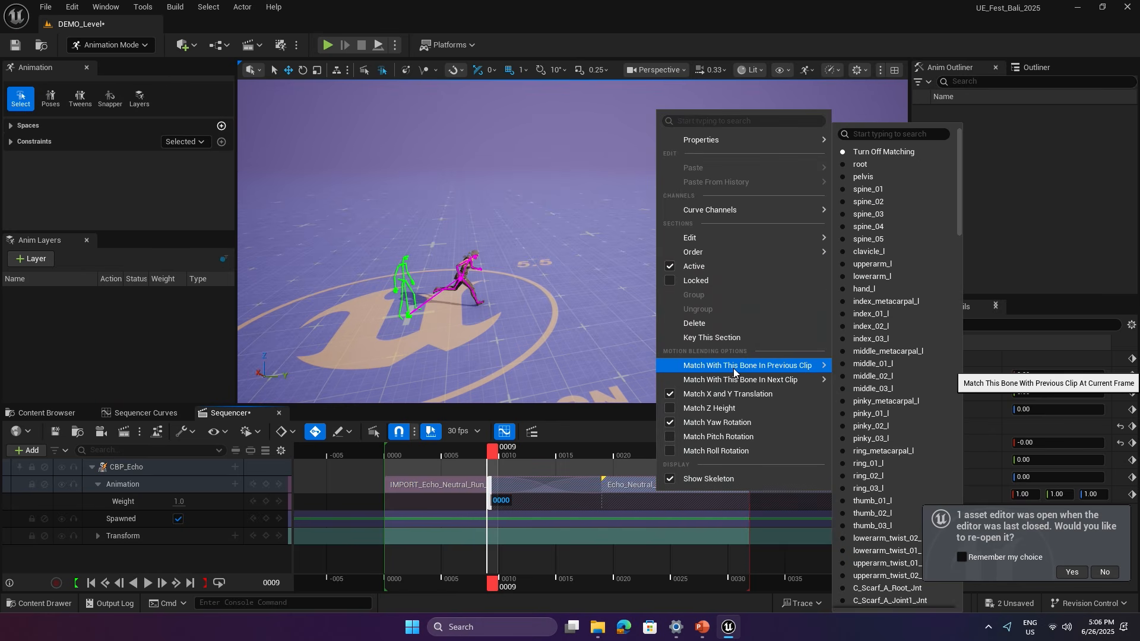
click(877, 175)
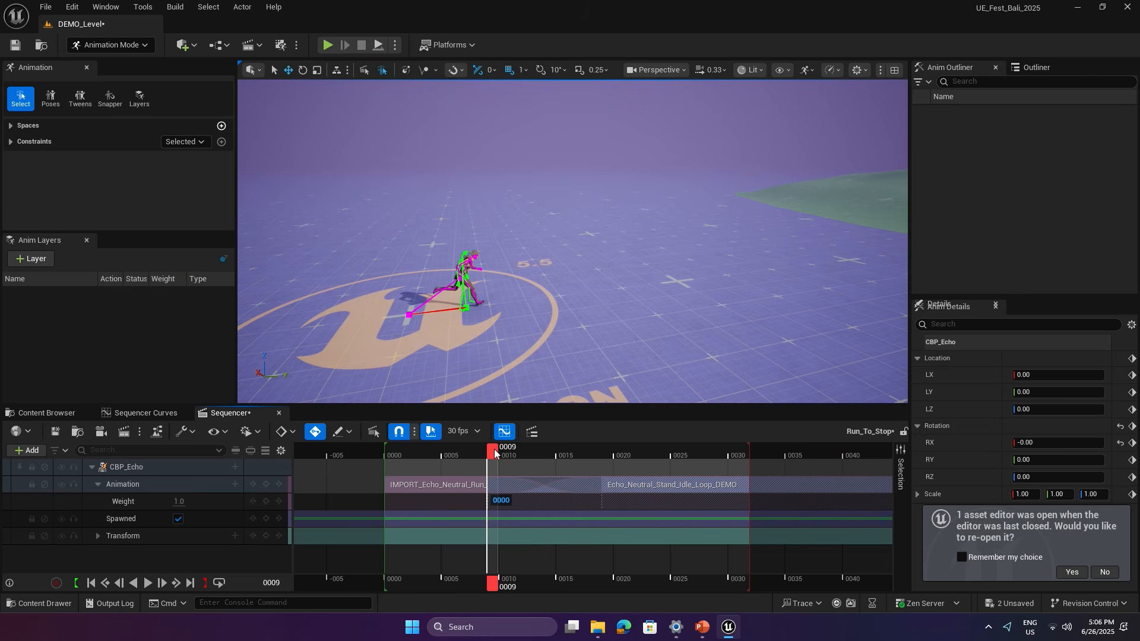
Rematch the idle clip to the previous clip's pelvis bone with the playhead at frame 17.
drag(494, 453, 584, 452)
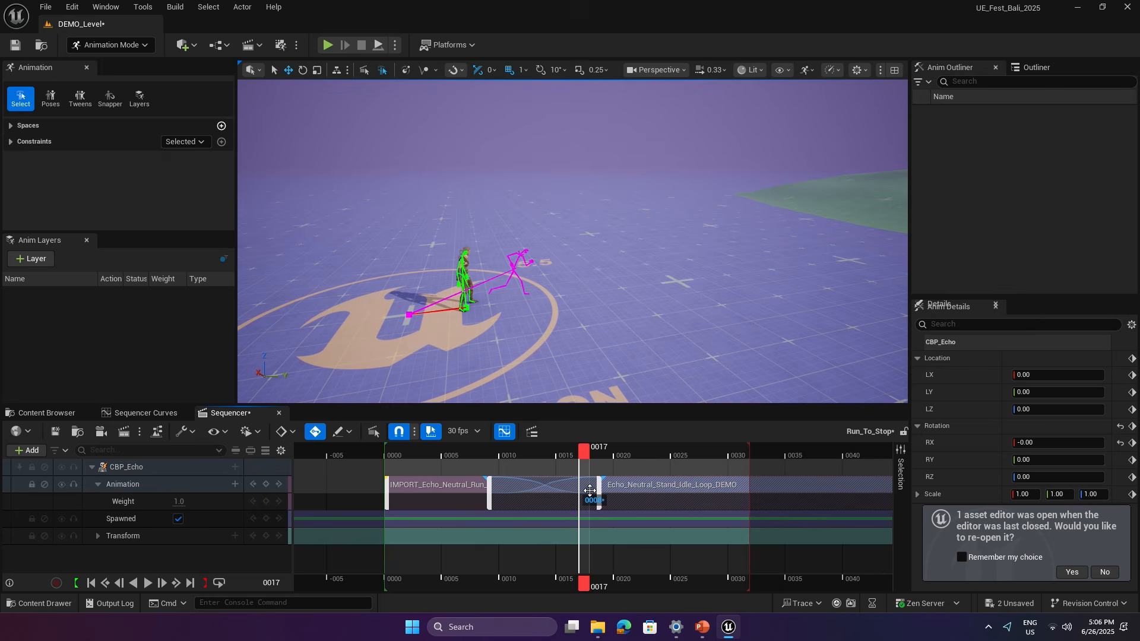
right_click(628, 490)
mouse_move(693, 375)
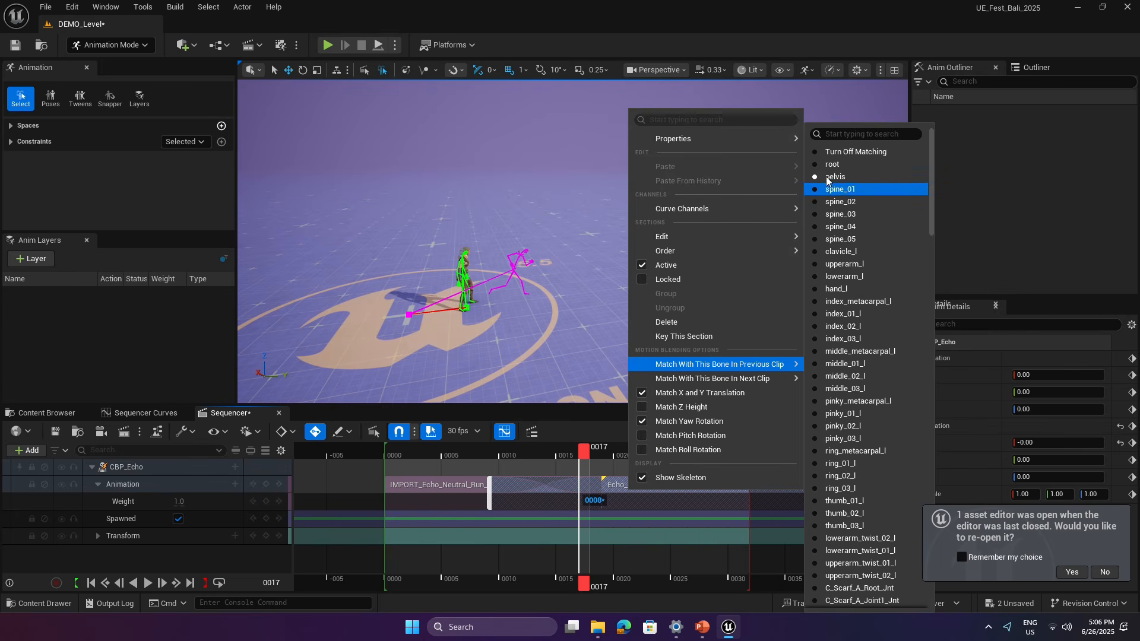
mouse_move(730, 237)
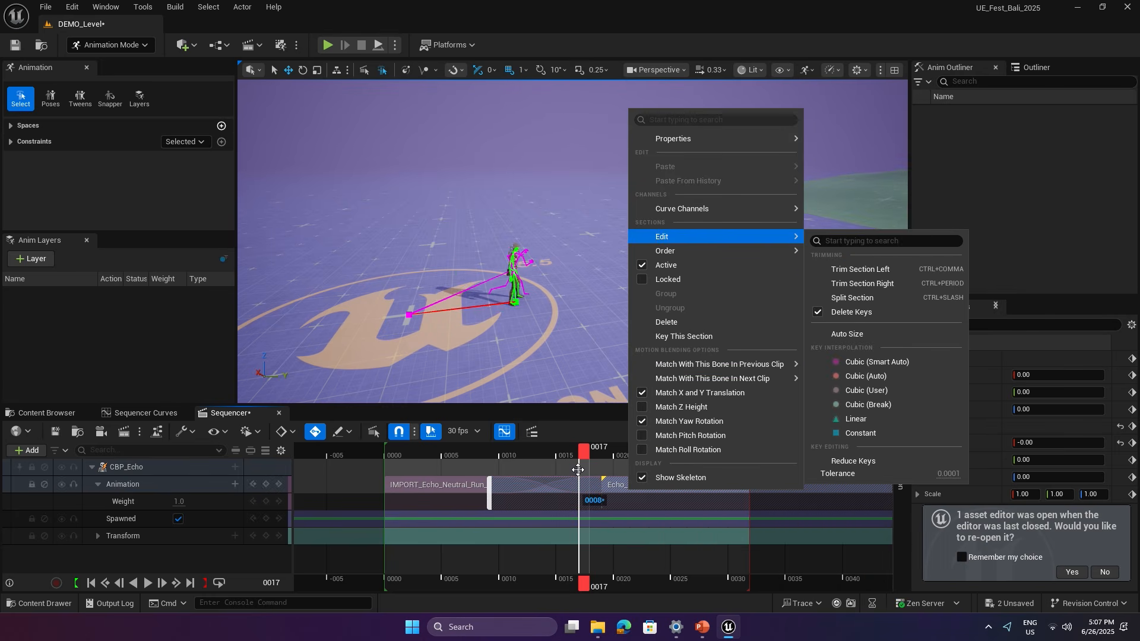
Rematch the idle clip to the previous clip's pelvis bone with the playhead at frame 11.
drag(579, 452, 545, 450)
mouse_move(529, 338)
alt+right_down()
mouse_move(582, 338)
mouse_move(504, 347)
mouse_move(513, 350)
alt+right_up()
drag(543, 451, 513, 436)
right_click(633, 482)
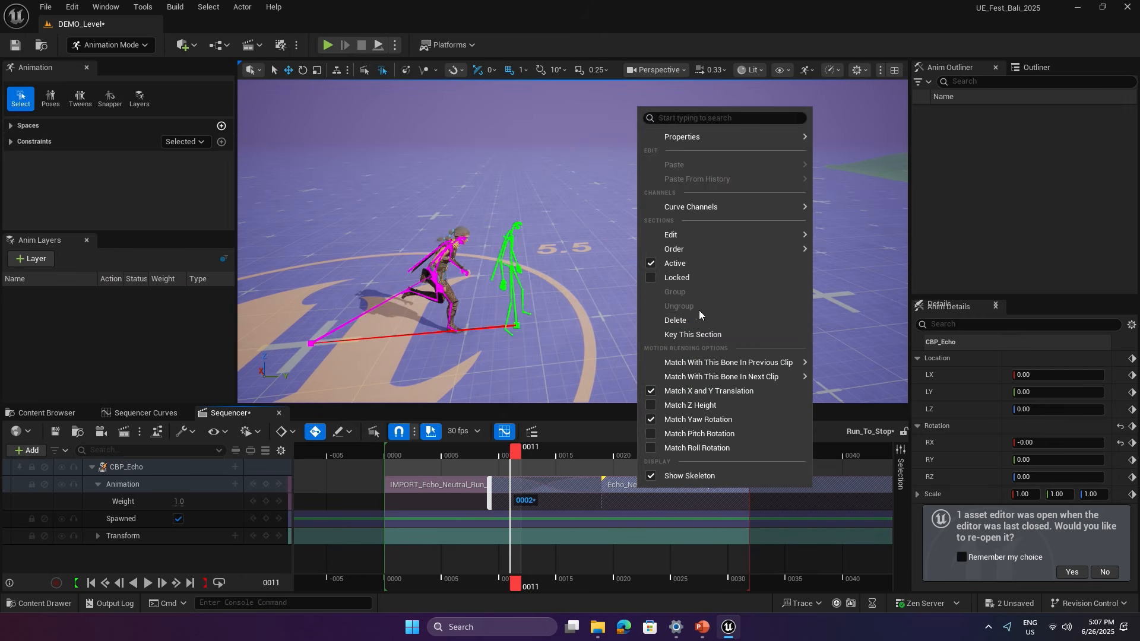
mouse_move(742, 362)
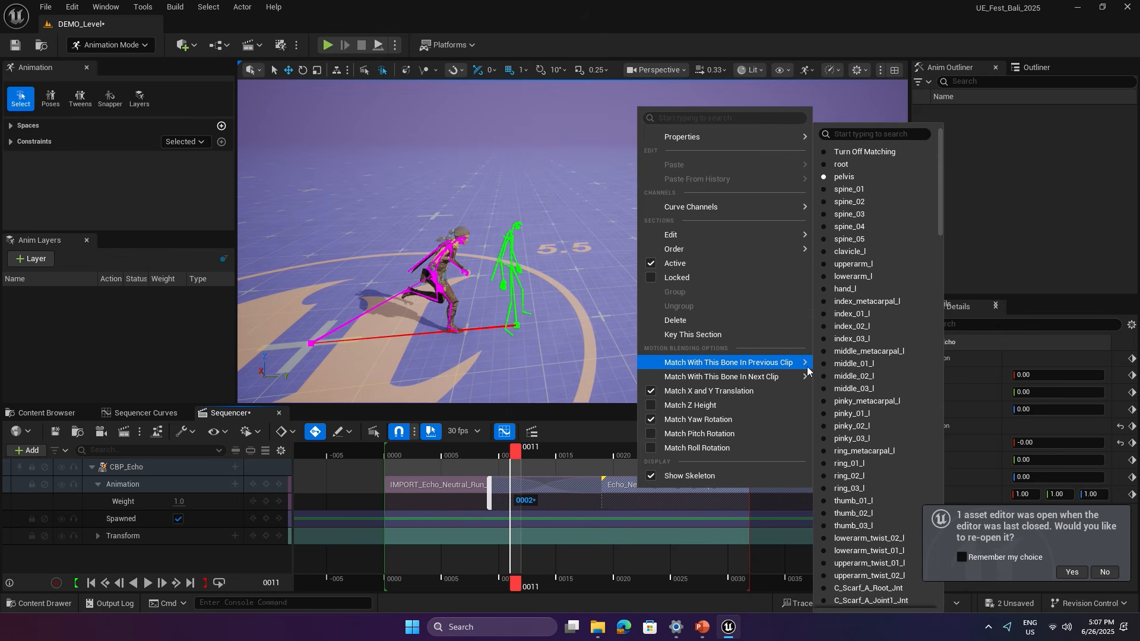
click(843, 176)
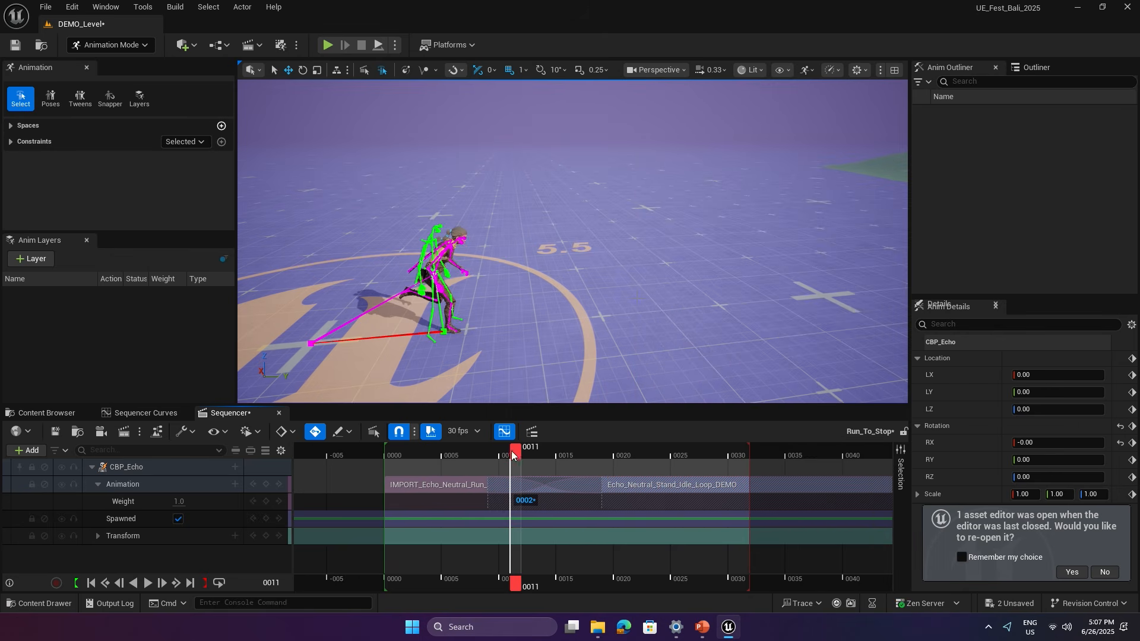
Scrub through the blend to frame 19 and review the idle clip's matched root motion offsets.
mouse_move(512, 455)
mouse_down()
mouse_move(479, 454)
mouse_move(603, 454)
mouse_move(527, 454)
mouse_up()
right_drag(572, 241, 475, 297)
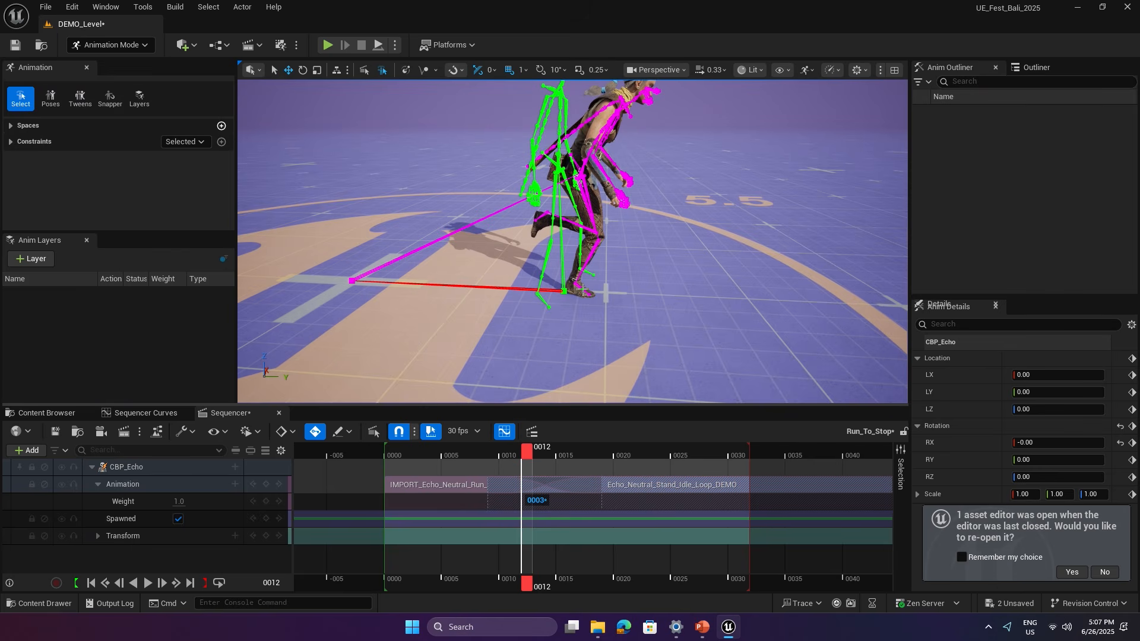
drag(530, 453, 607, 448)
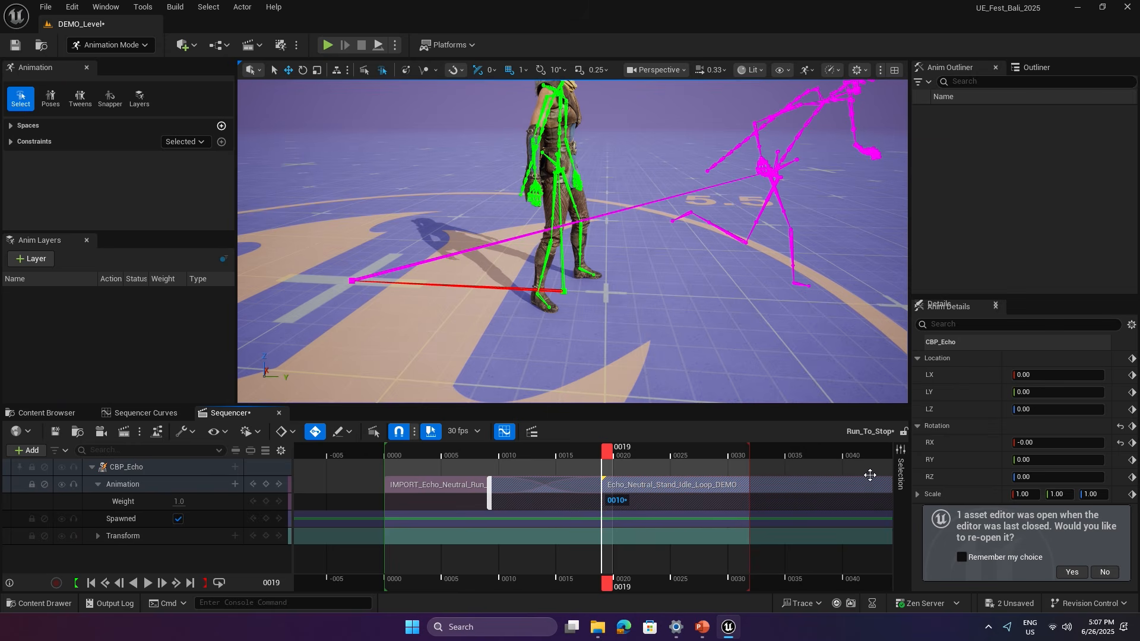
click(901, 469)
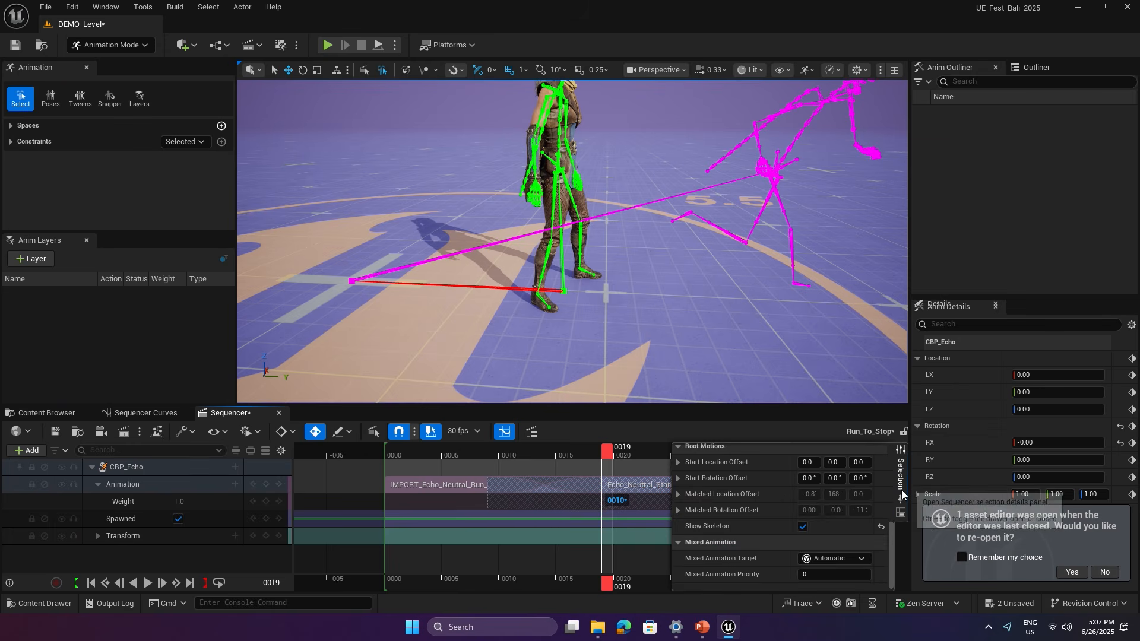
scroll(728, 497, up, 1)
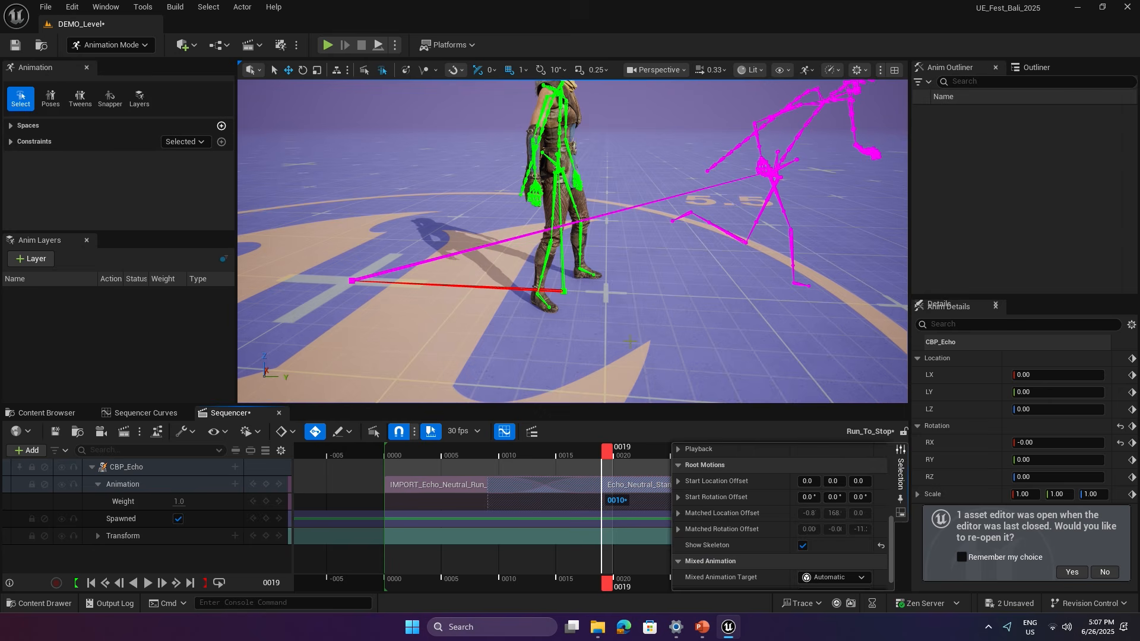
Turn off Match Yaw Rotation for the idle clip and rematch its pelvis to the previous clip at frame 14.
alt+drag(630, 342, 569, 438)
click(579, 447)
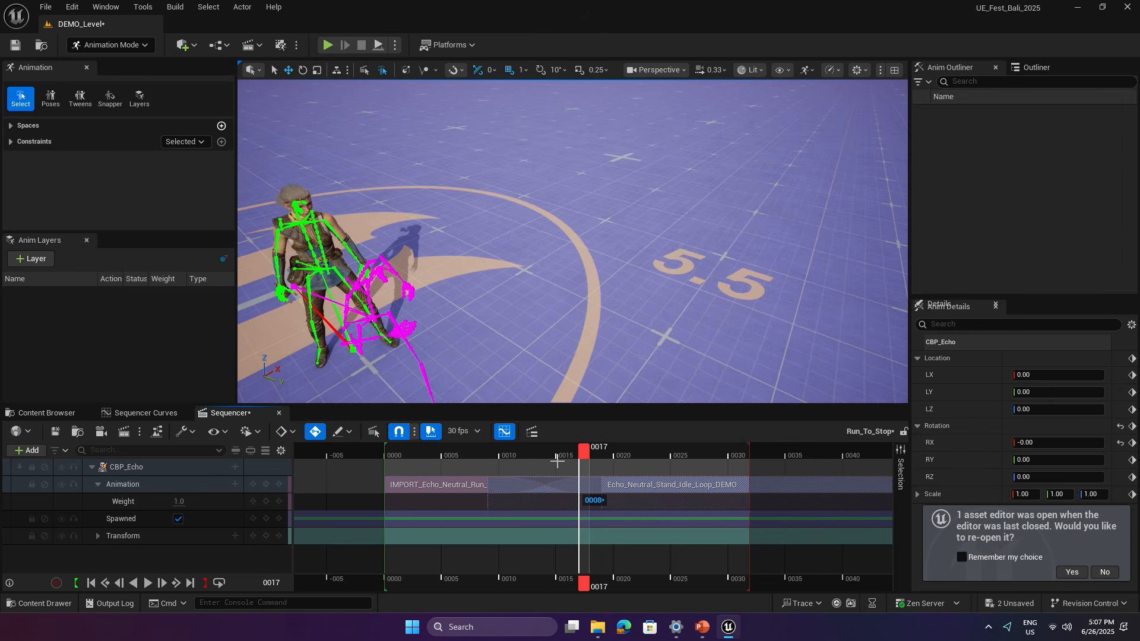
right_click(666, 484)
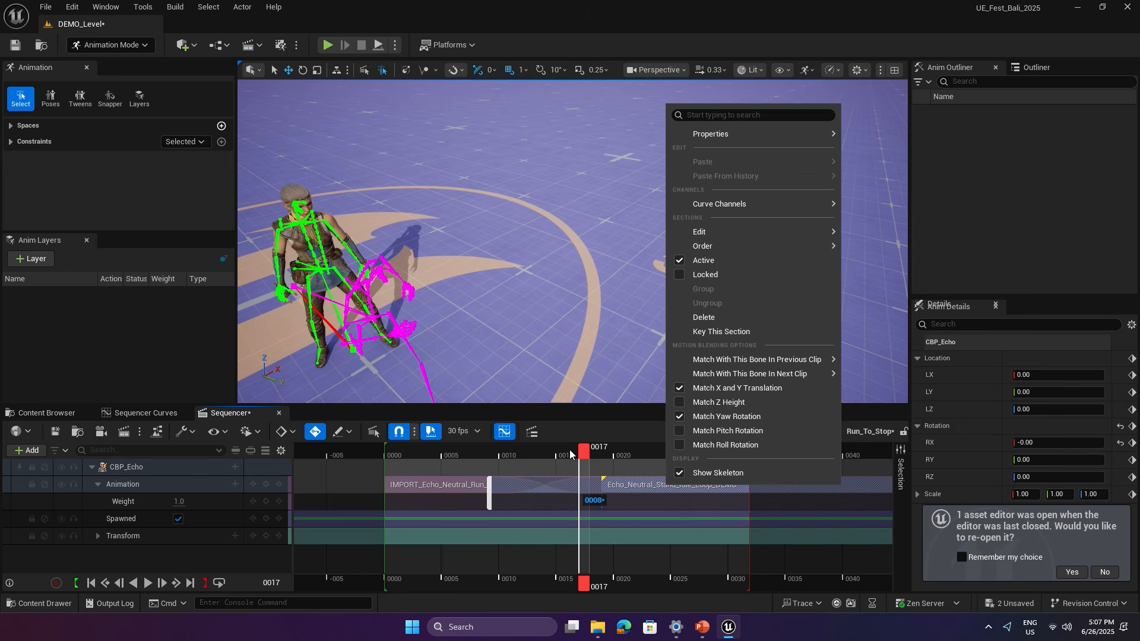
click(679, 418)
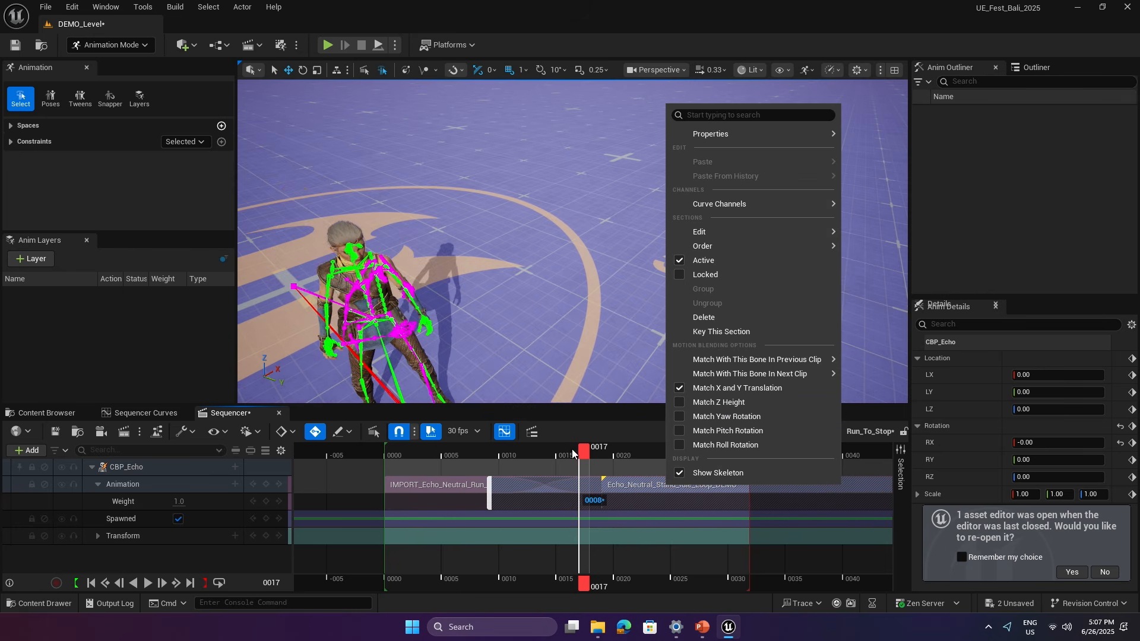
drag(571, 449, 551, 452)
right_click(640, 483)
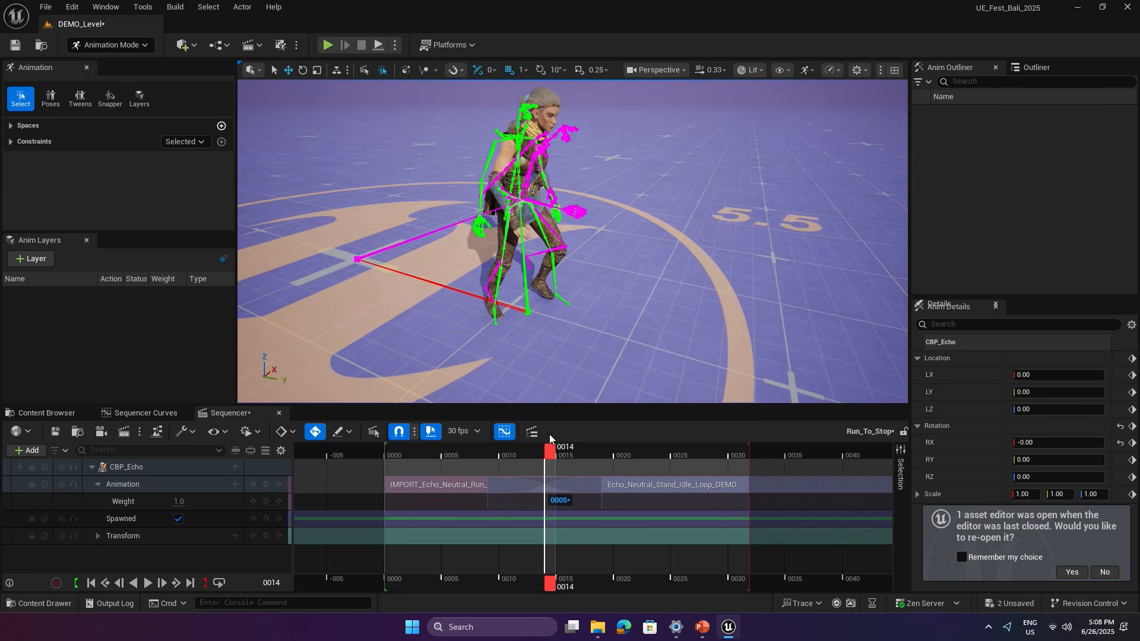
Shift the idle clip's Start Location Offset slightly in negative Y, and scrub to frame 16 to check the blend.
drag(551, 448, 603, 439)
mouse_move(596, 323)
right_down()
mouse_move(647, 332)
mouse_move(578, 350)
mouse_move(603, 323)
mouse_move(578, 325)
right_up()
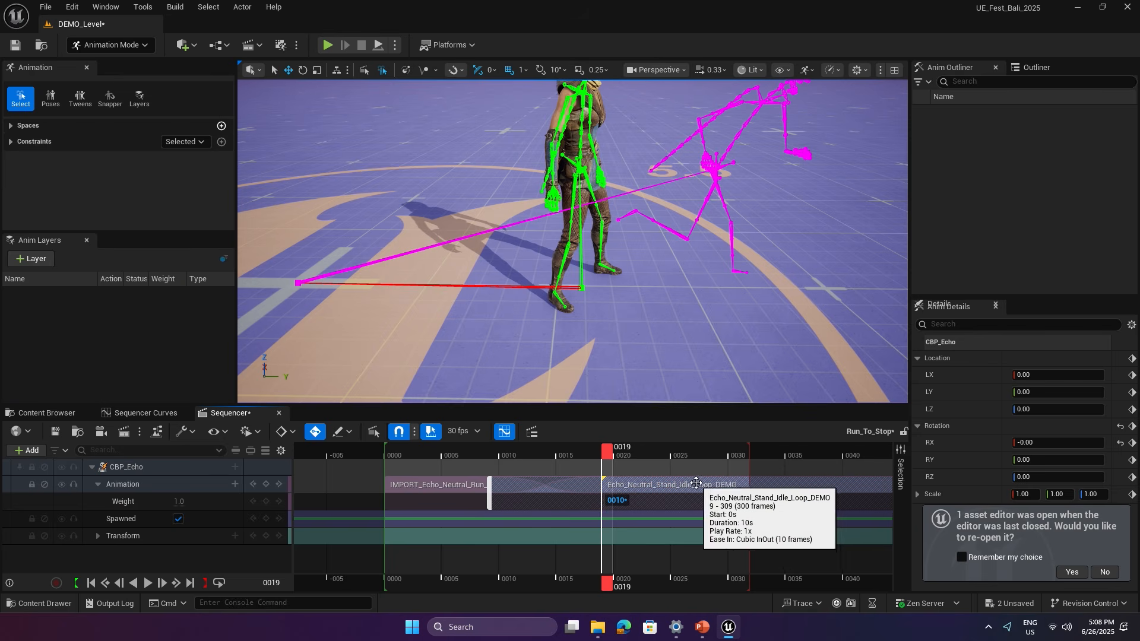
click(900, 472)
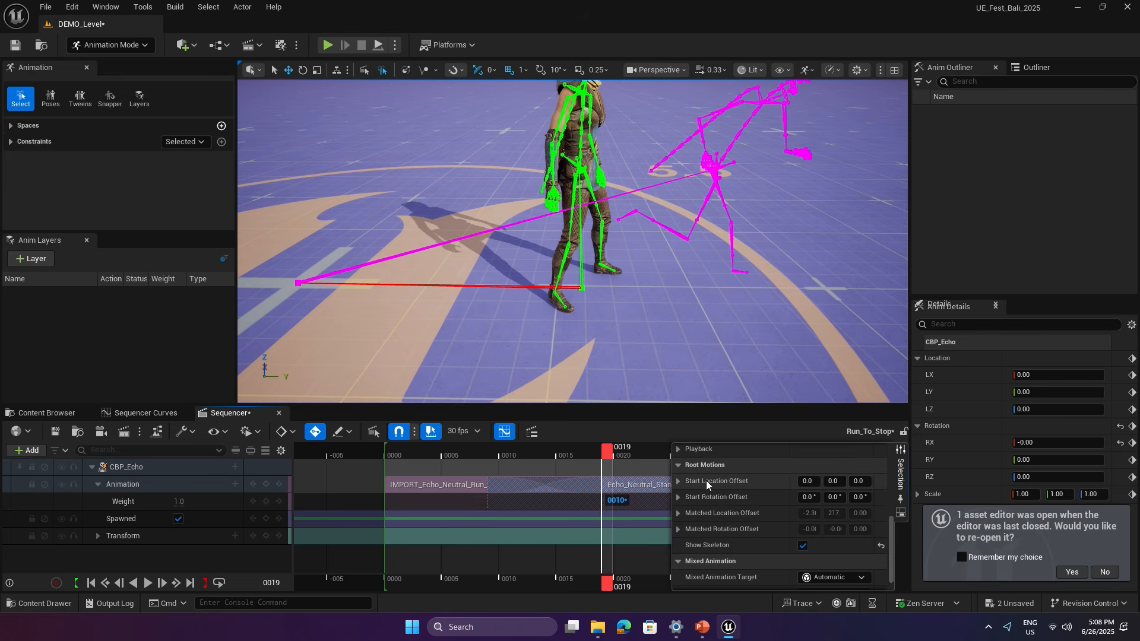
click(677, 481)
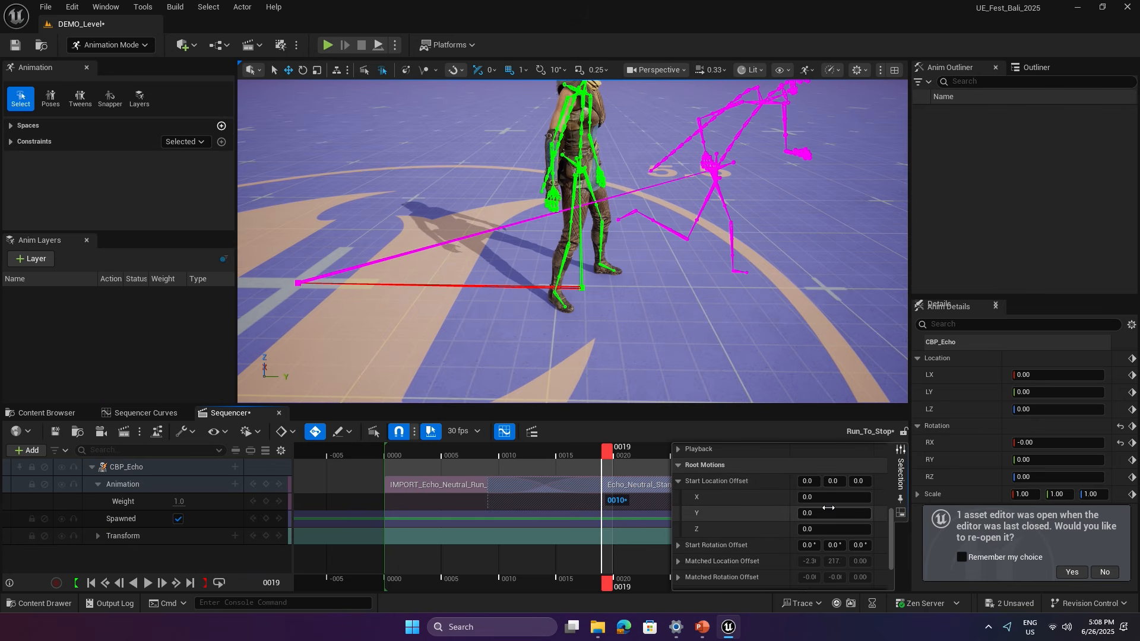
drag(834, 513, 789, 501)
drag(615, 454, 573, 451)
click(582, 460)
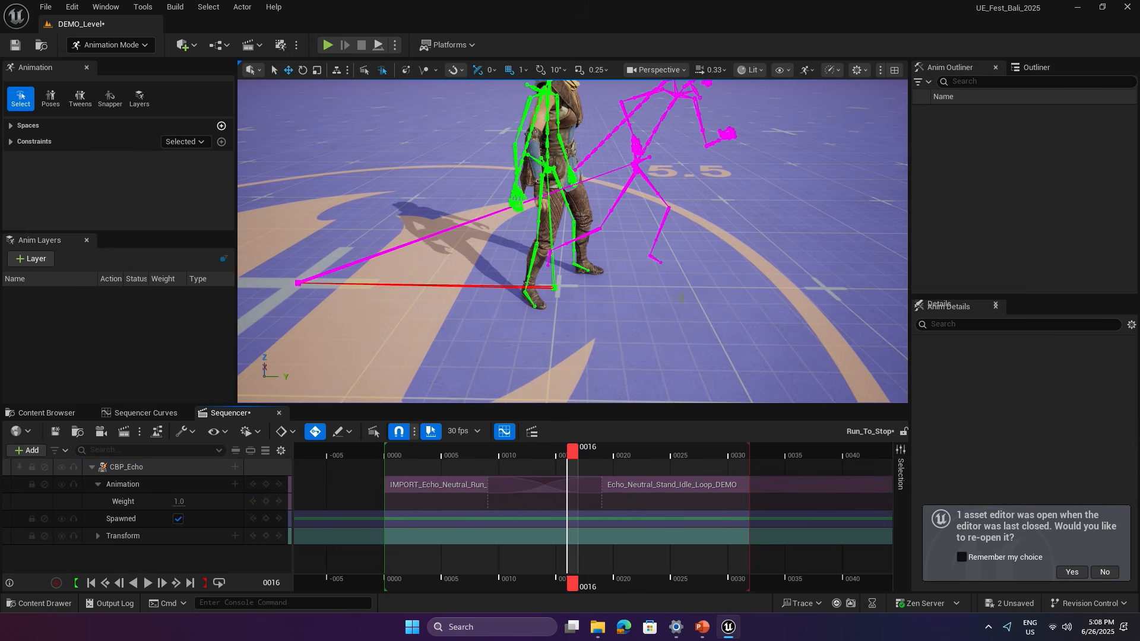
Bake the CBP_Echo animation to the CR_Mannequin_Body control rig with Reduce Keys off and Reset Controls on.
right_drag(572, 242, 623, 234)
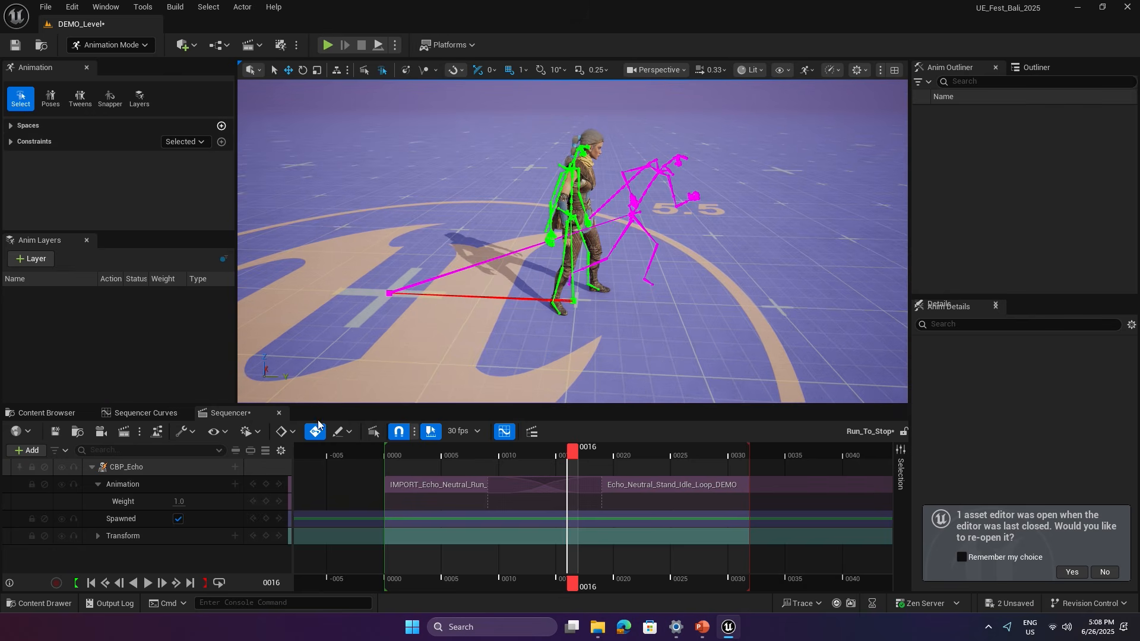
click(163, 468)
right_click(162, 468)
click(113, 468)
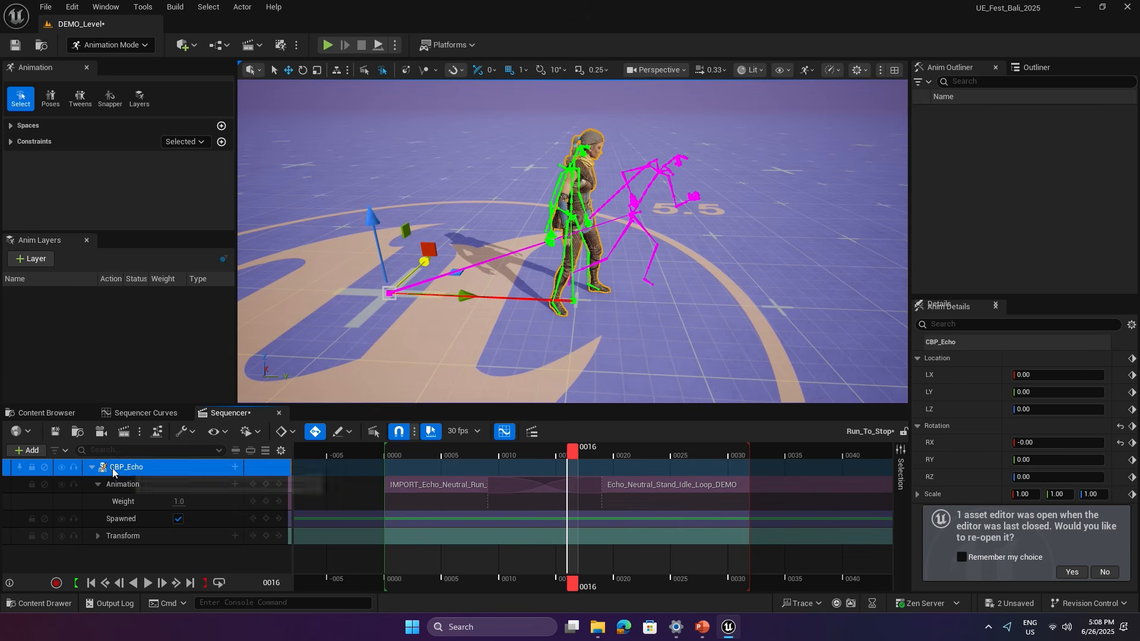
right_click(160, 468)
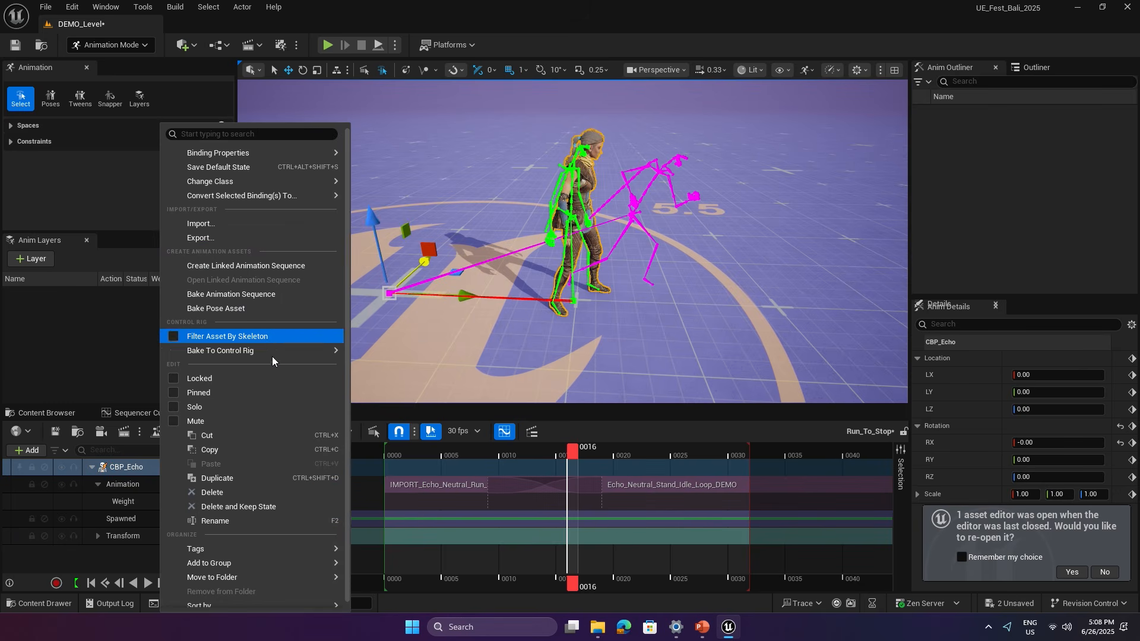
mouse_move(272, 352)
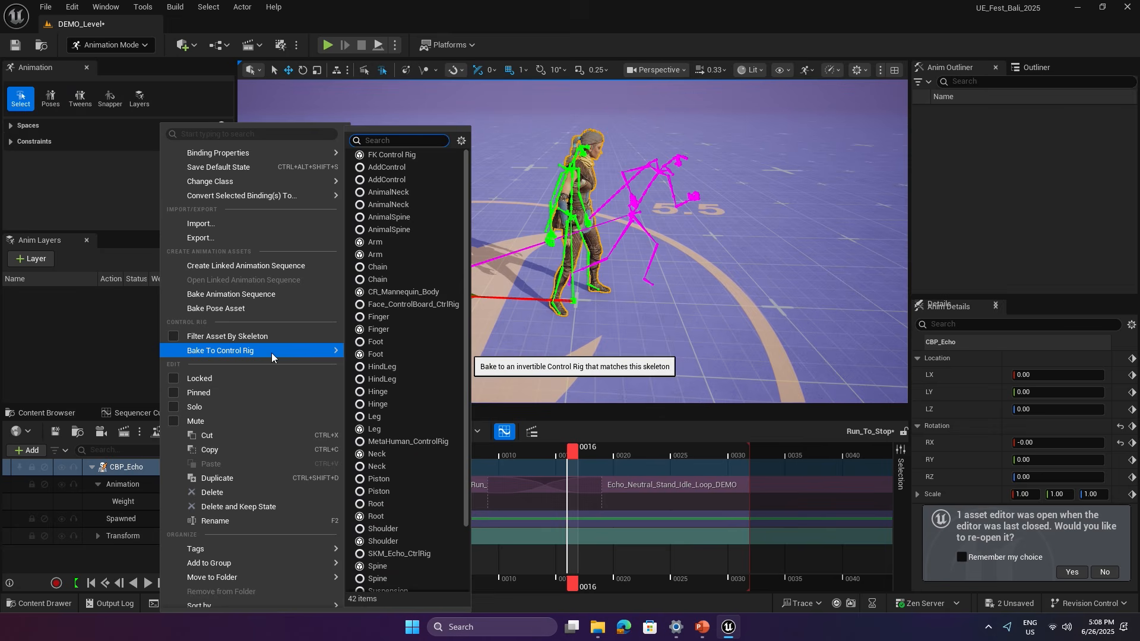
click(398, 292)
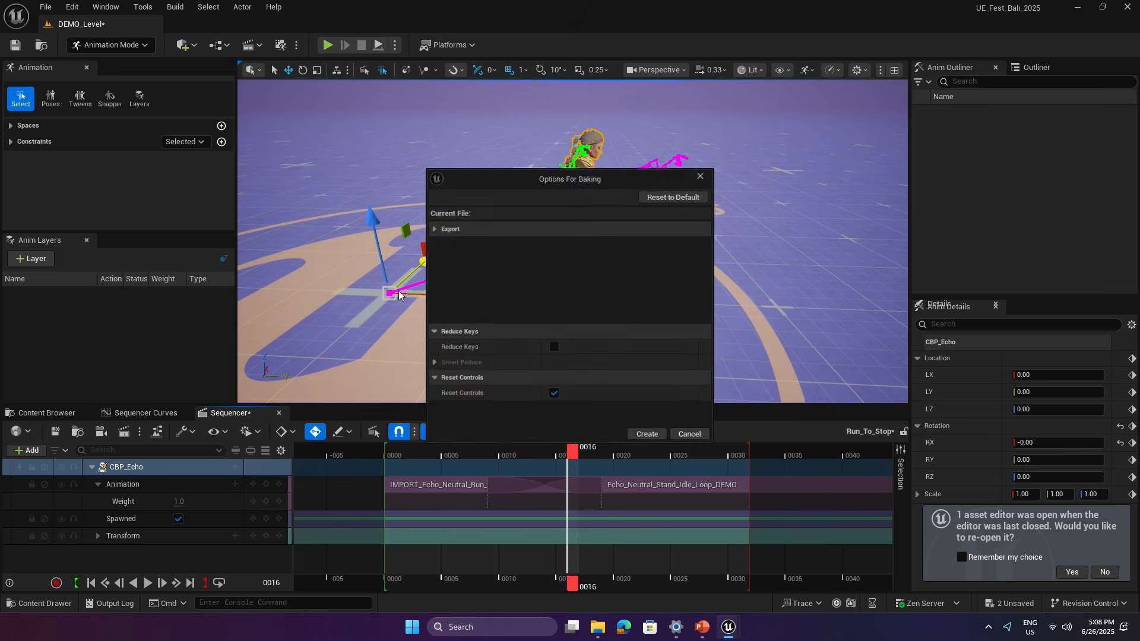
click(428, 226)
scroll(493, 294, down, 3)
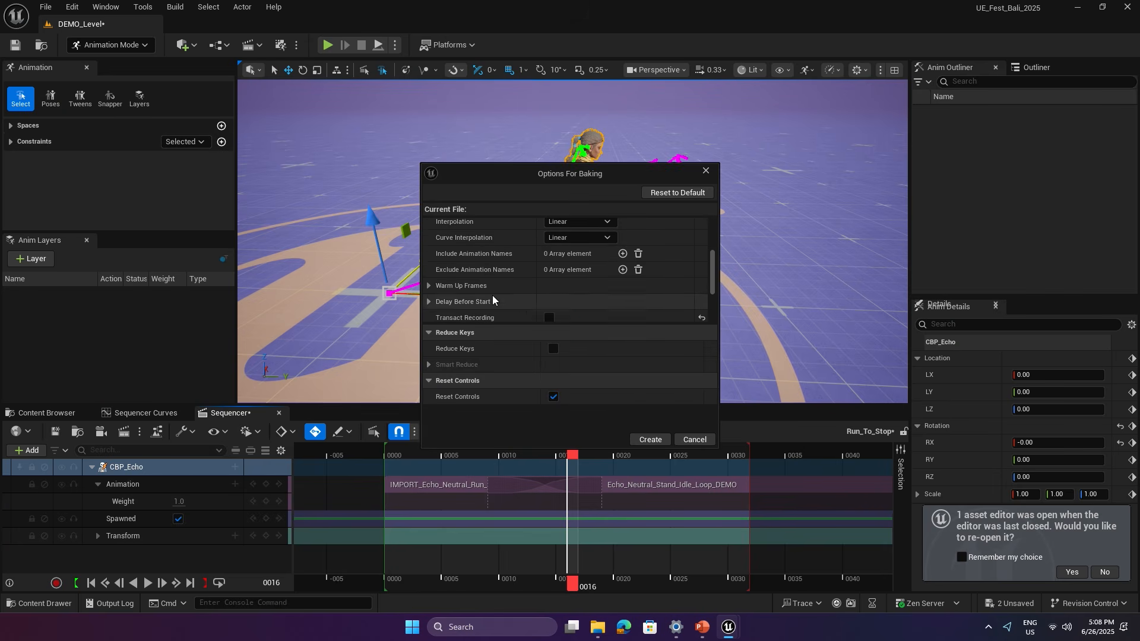
scroll(476, 264, up, 3)
click(432, 226)
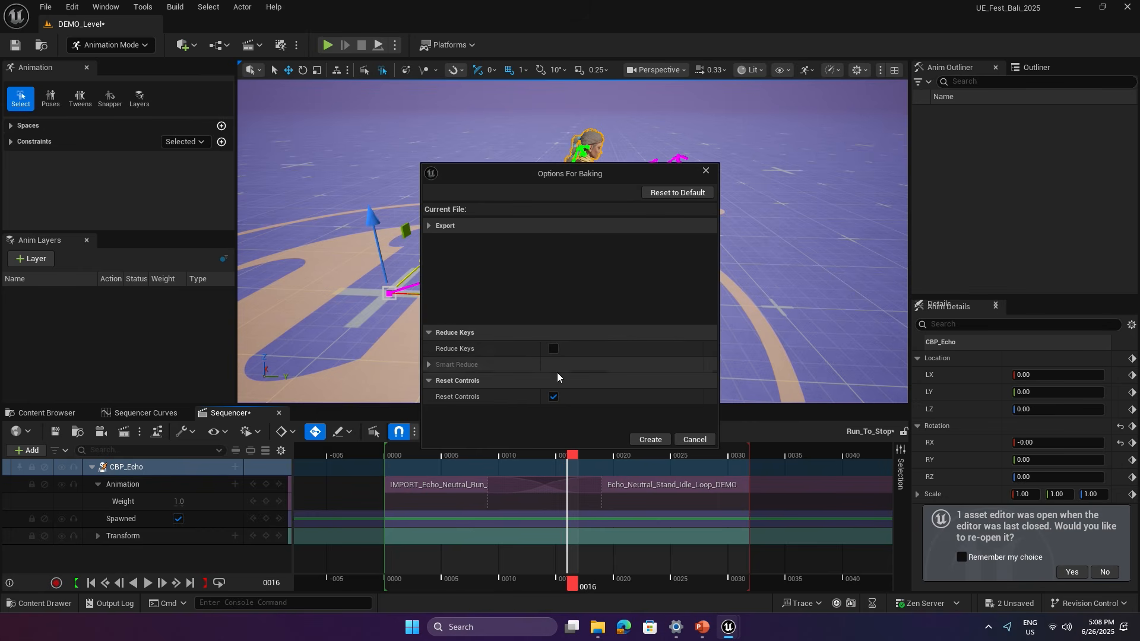
click(653, 438)
Scrub the baked animation to frame 3, reactivate the run clip on the Animation track, and deactivate it again.
drag(557, 457, 425, 454)
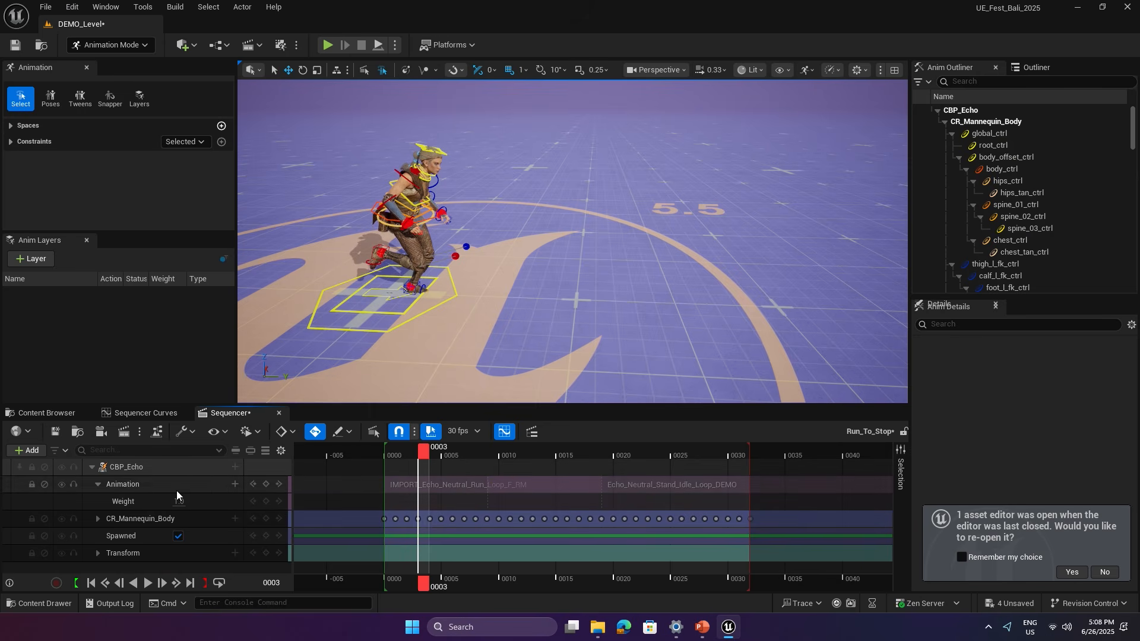
right_click(454, 492)
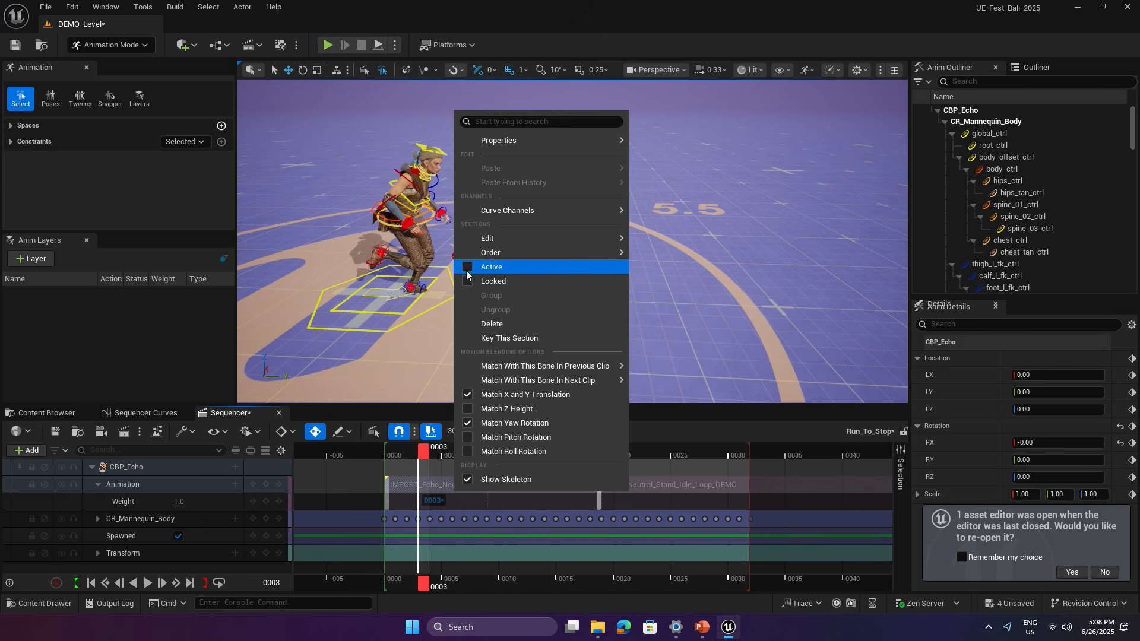
click(410, 482)
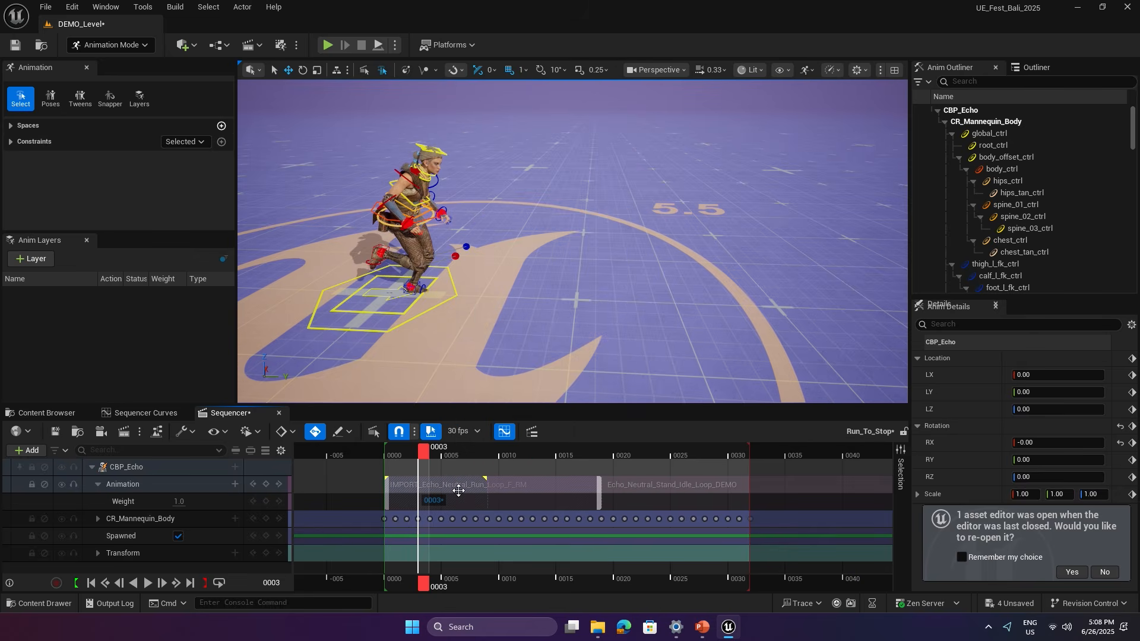
right_click(446, 490)
click(475, 266)
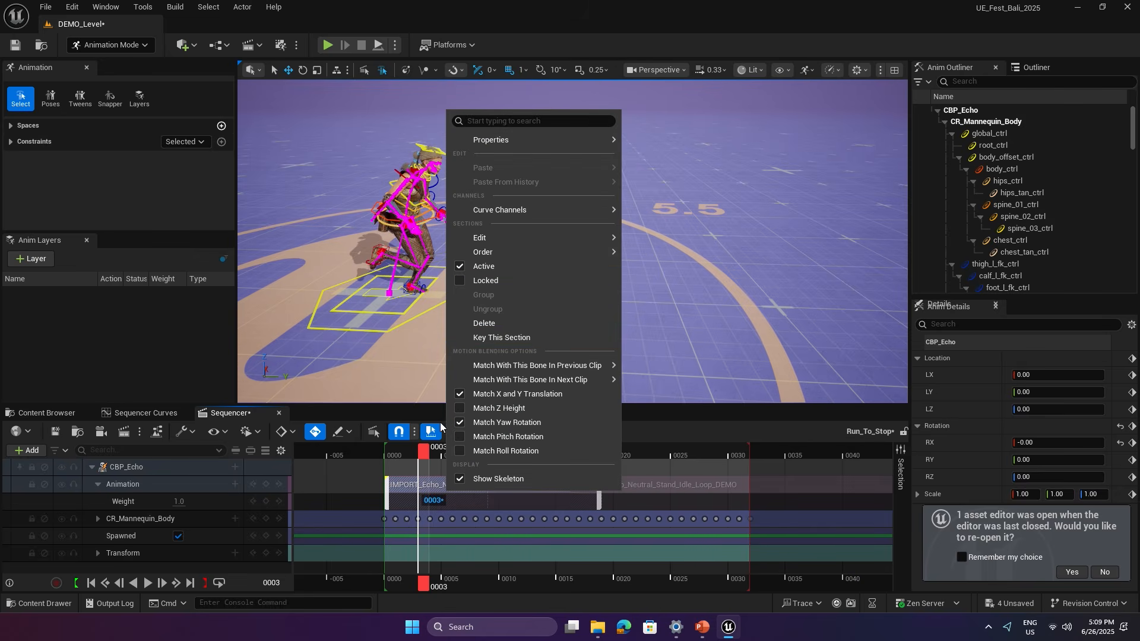
click(472, 266)
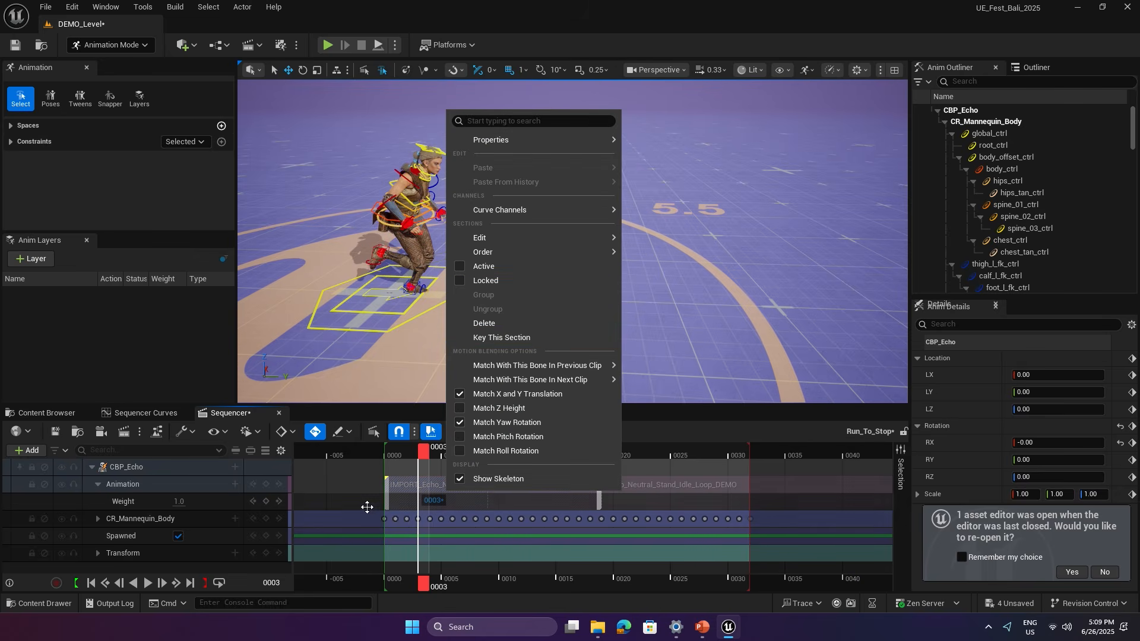
Clear the clip selection and collapse CBP_Echo's Animation track.
click(353, 486)
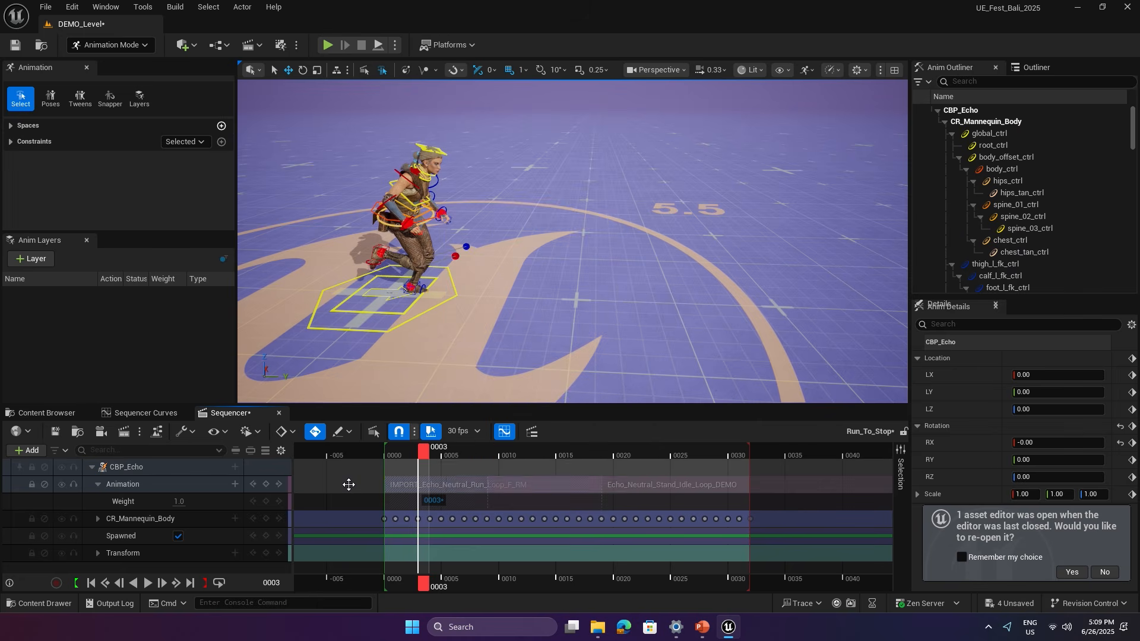
click(99, 484)
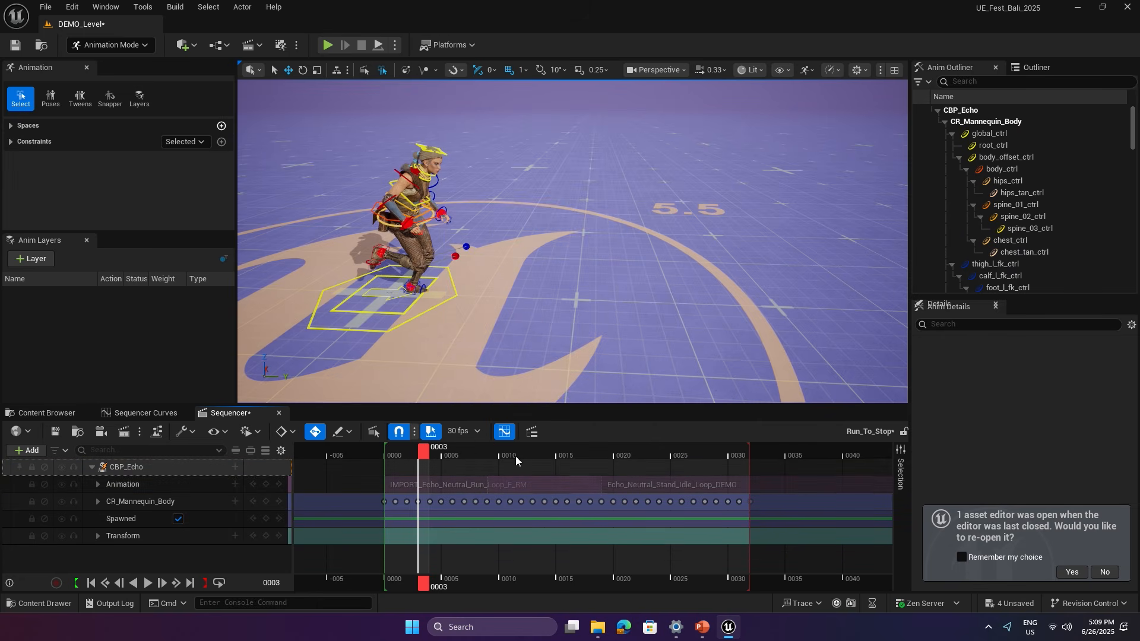
Filter the Sequencer down to the CR_Mannequin_Body track and select the right foot's foot_r_ik_ctrl at frame 11.
click(54, 450)
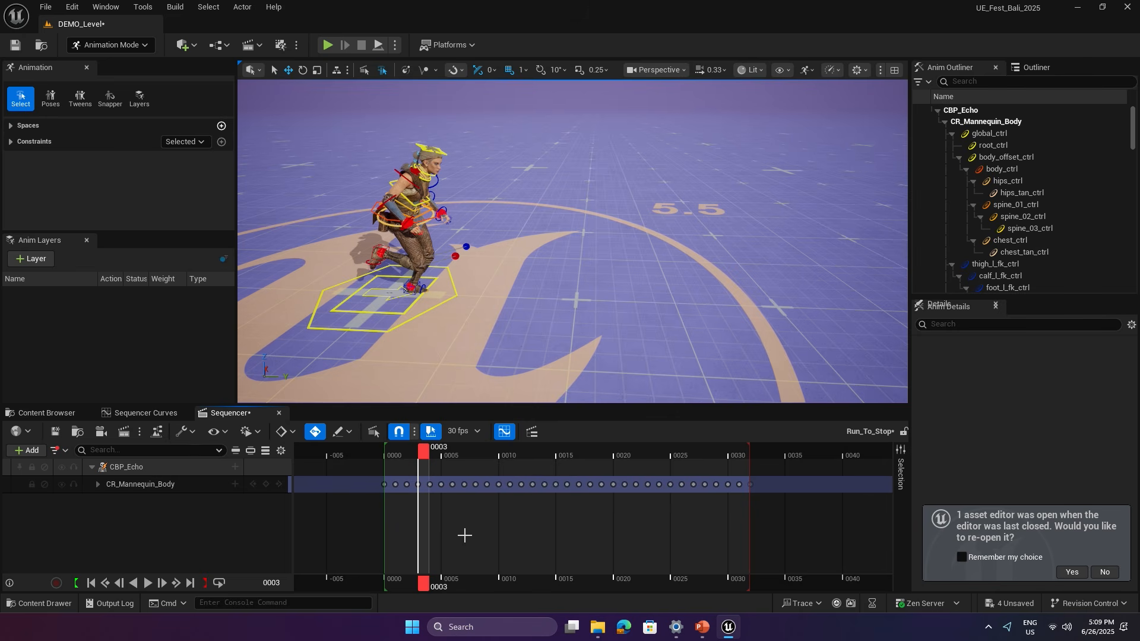
right_drag(594, 267, 647, 274)
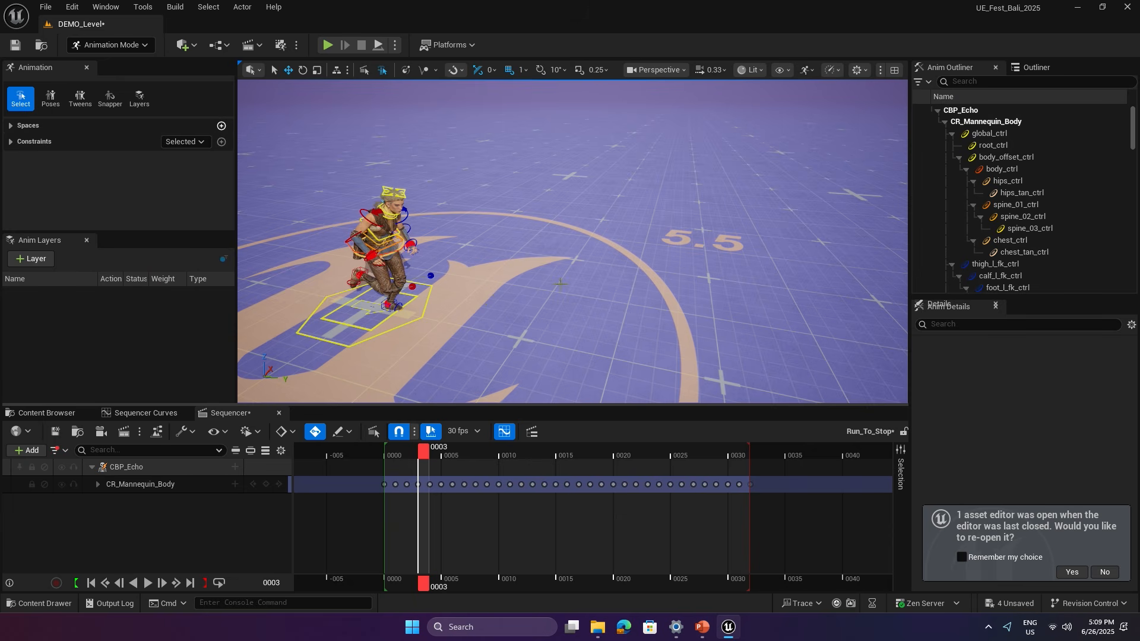
drag(429, 453, 515, 445)
click(498, 330)
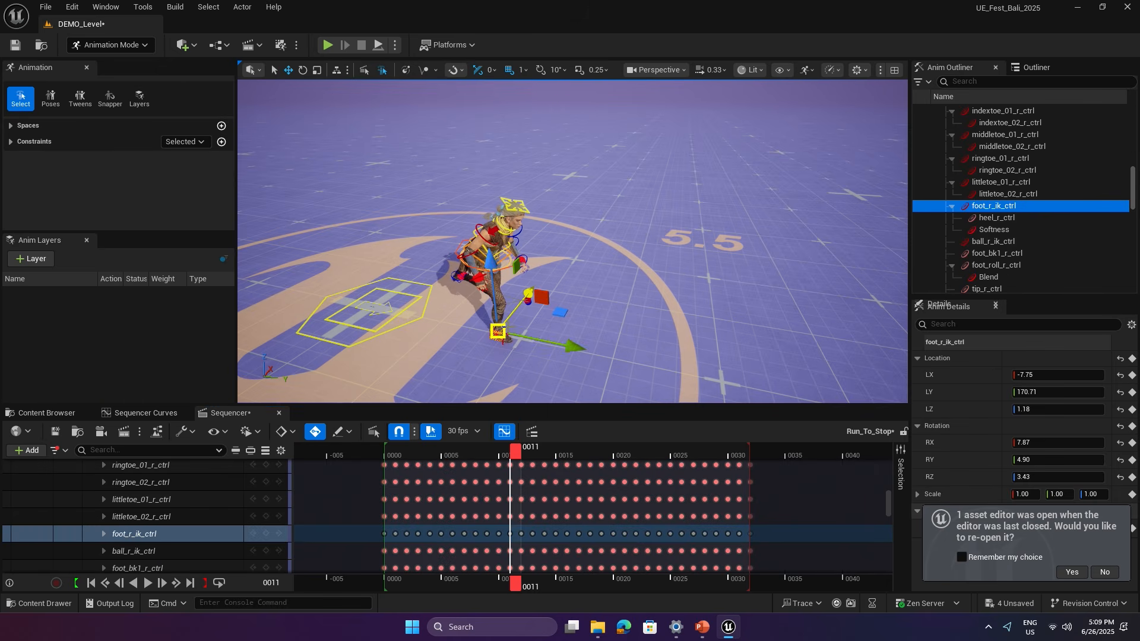
key(f)
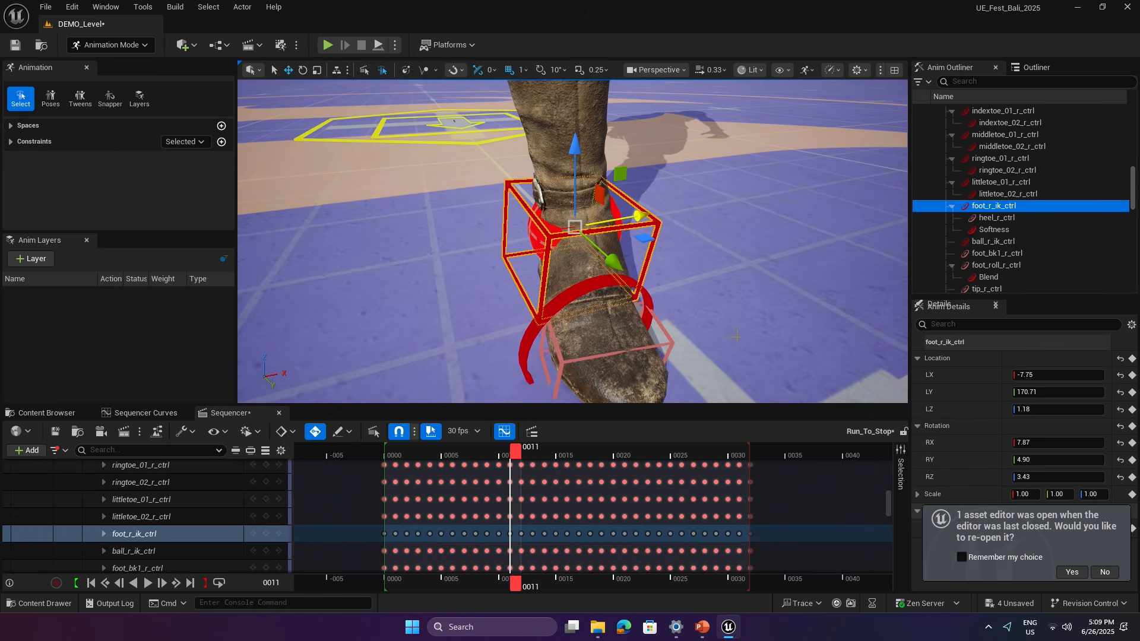
Scrub to frame 15 and on to frame 17 to check the feet against the body_offset_ctrl motion.
scroll(736, 336, down, 3)
scroll(739, 336, down, 3)
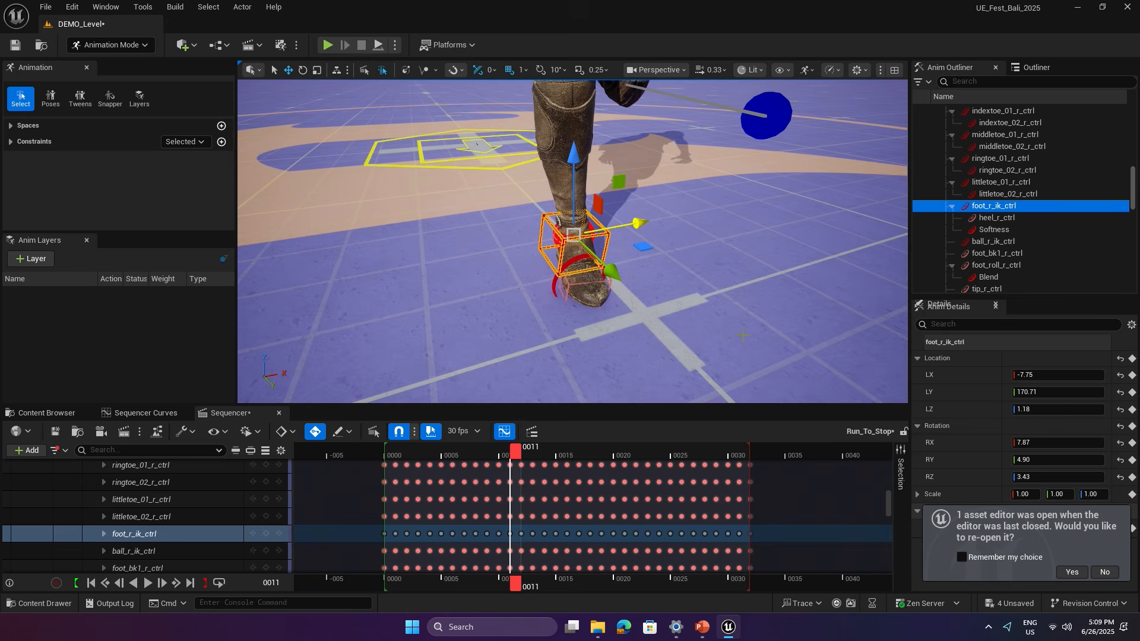
scroll(742, 336, down, 2)
drag(514, 449, 561, 431)
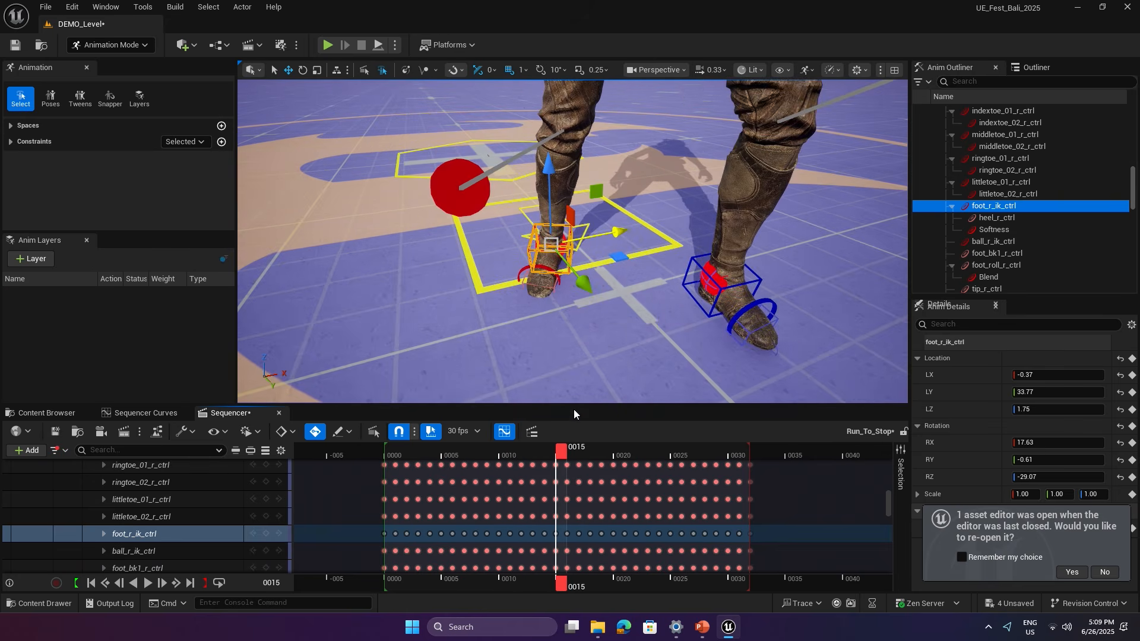
click(473, 277)
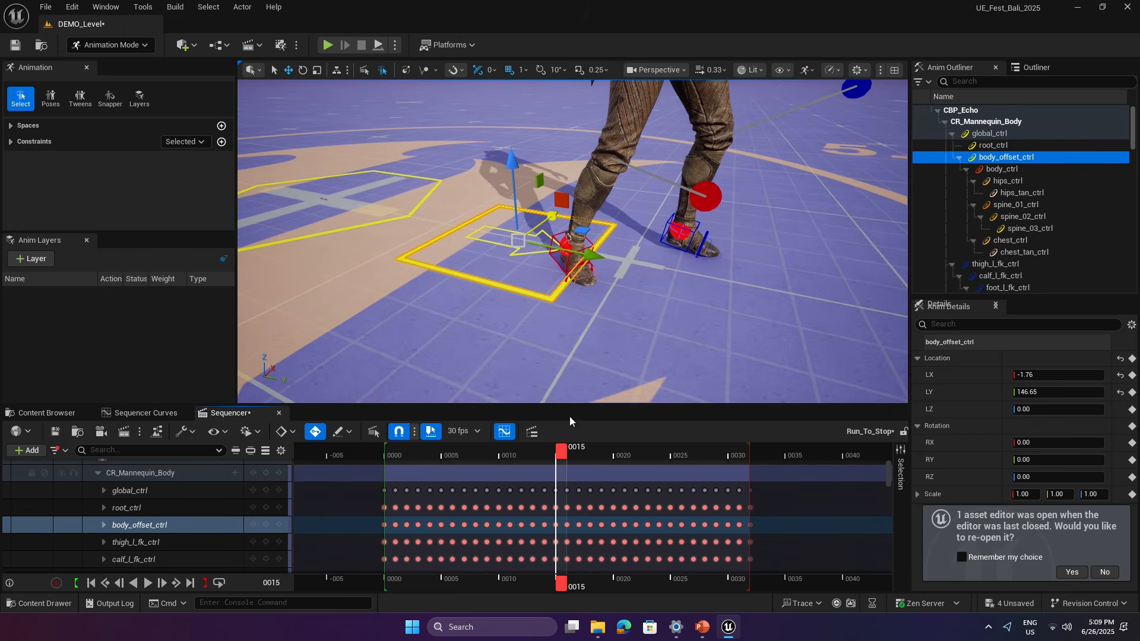
scroll(148, 505, up, 1)
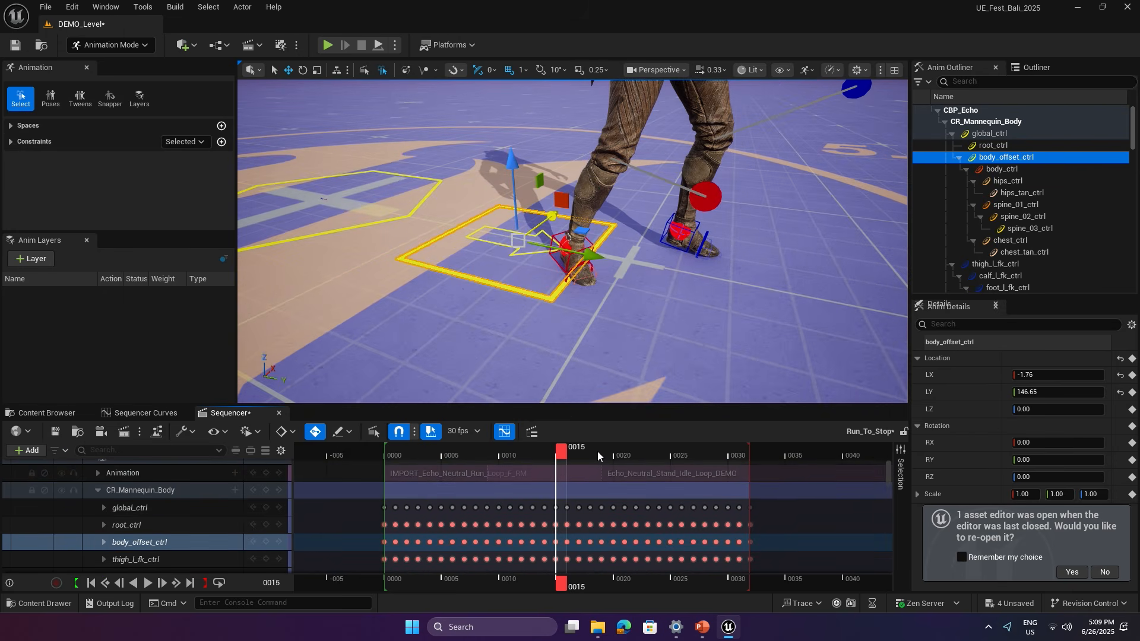
mouse_move(597, 451)
mouse_down()
mouse_move(615, 450)
mouse_move(420, 451)
mouse_move(584, 451)
mouse_up()
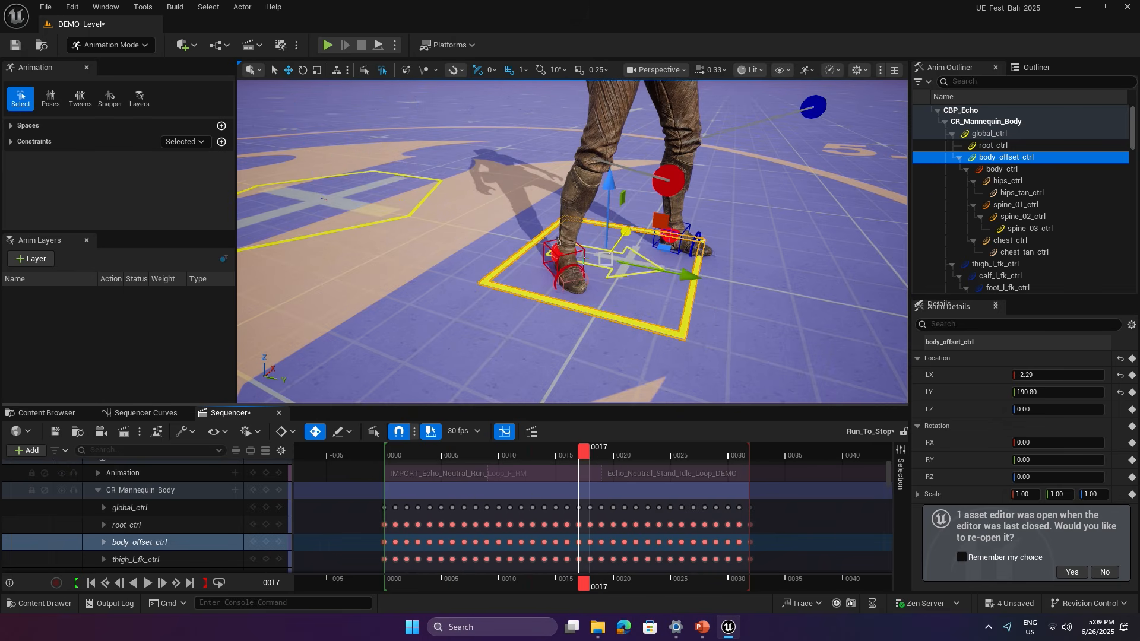
Isolate foot_r_ik_ctrl's Location Y curve in Sequencer Curves and scrub back to frame 15.
click(584, 259)
click(583, 251)
click(582, 250)
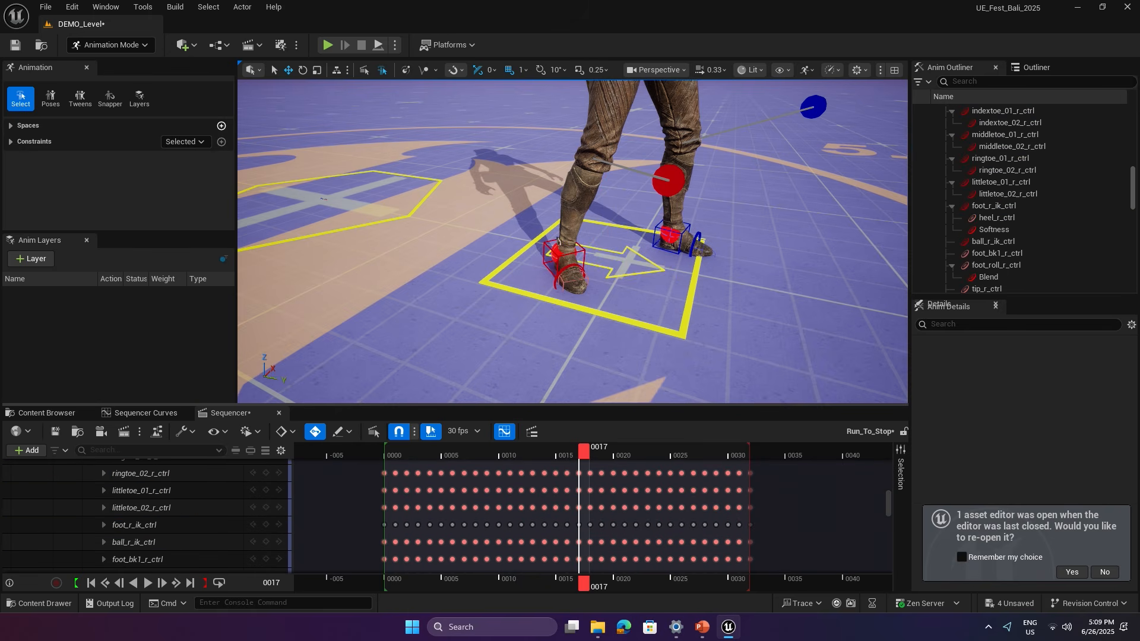
click(582, 250)
click(140, 413)
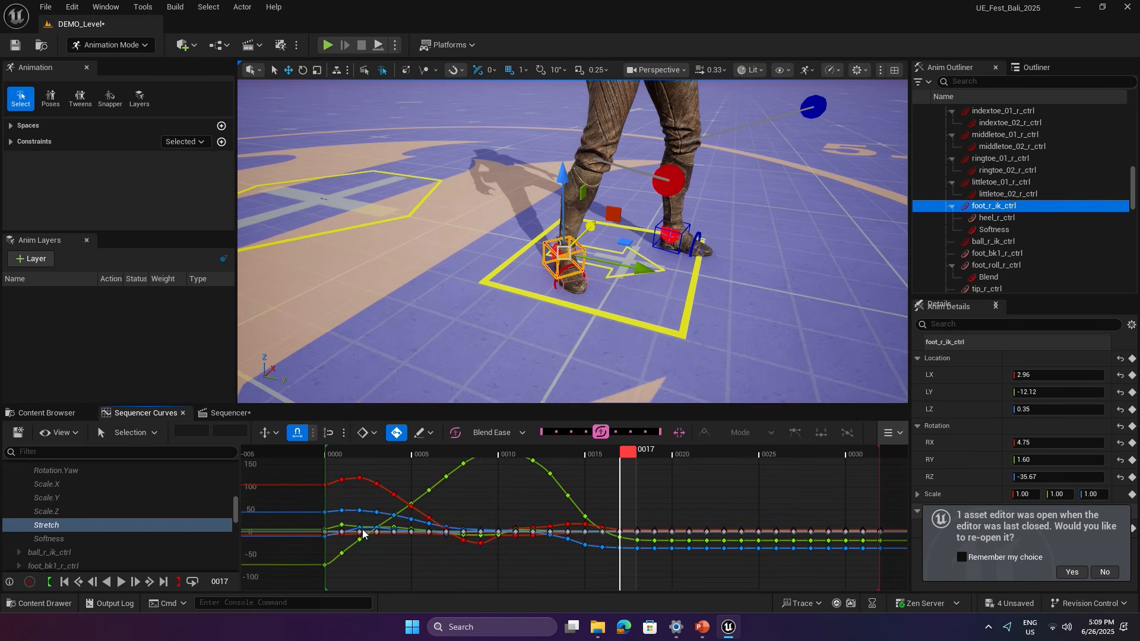
click(929, 391)
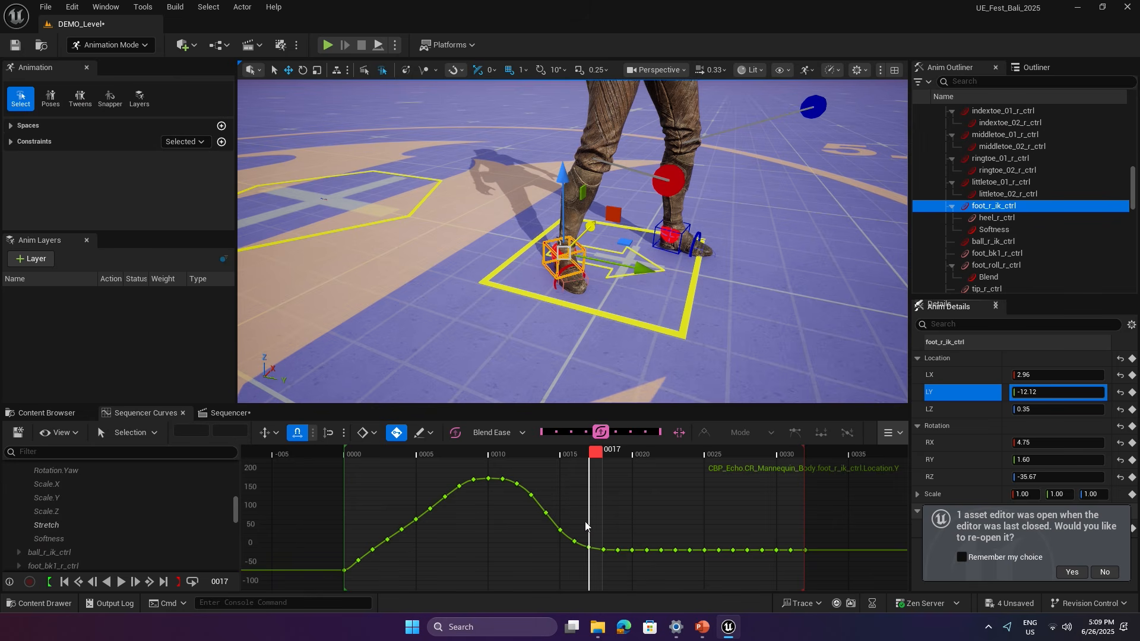
mouse_move(586, 452)
mouse_down()
mouse_move(491, 452)
mouse_move(563, 451)
mouse_up()
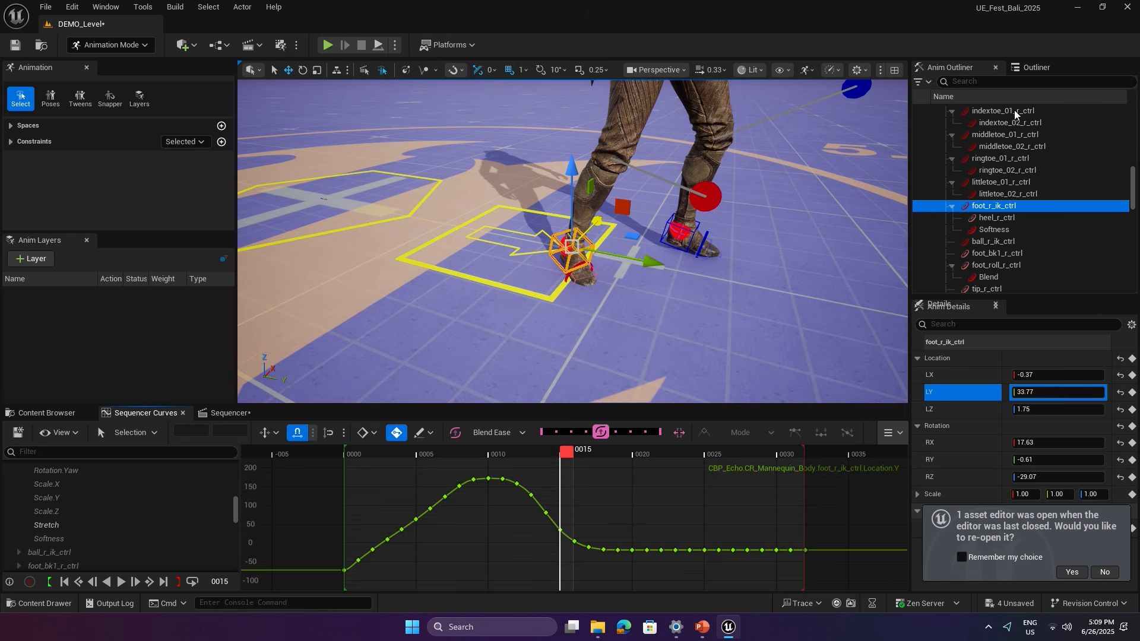
Add leg_r_pv_ik_ctrl and body_ctrl to the foot_r_ik_ctrl selection, and include the mirrored left leg controls.
drag(780, 273, 801, 321)
drag(715, 273, 719, 291)
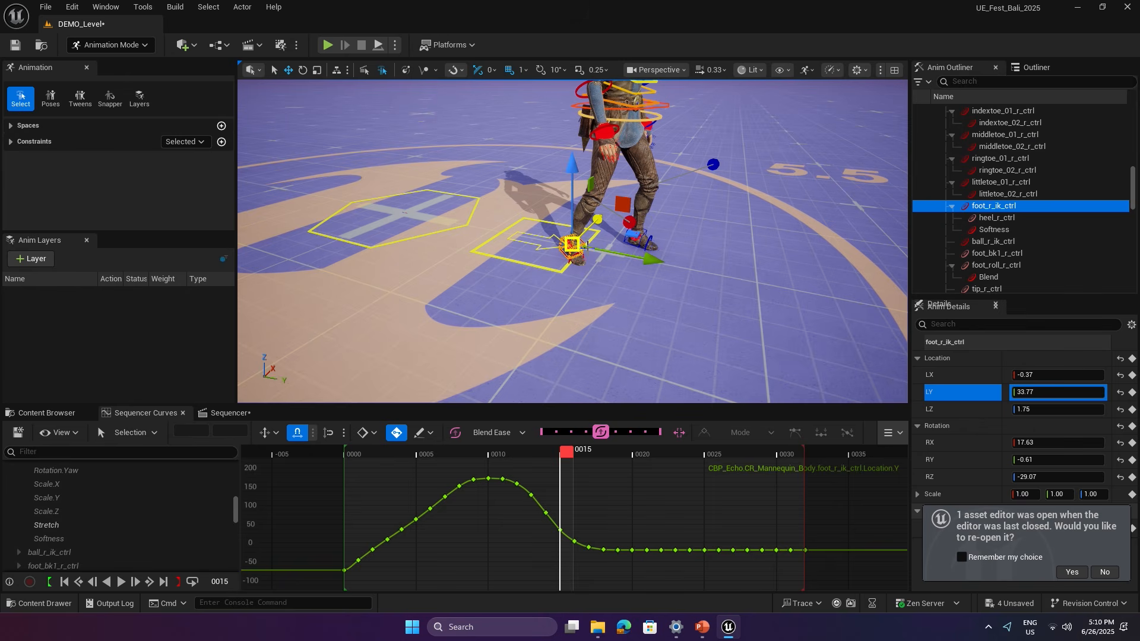
drag(620, 245, 663, 237)
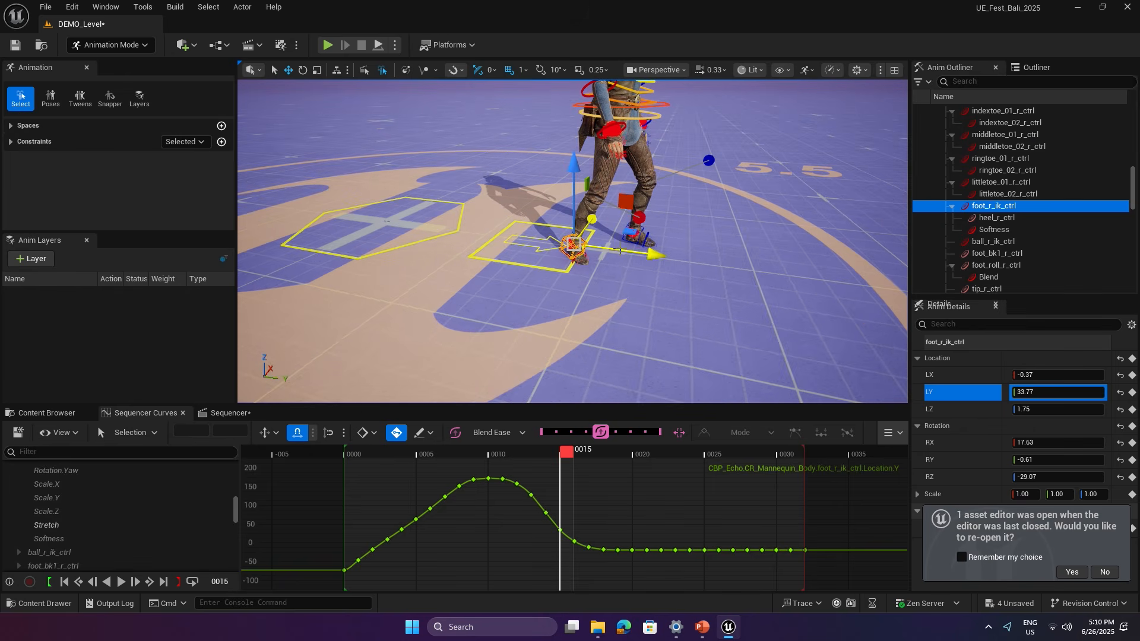
drag(599, 267, 596, 236)
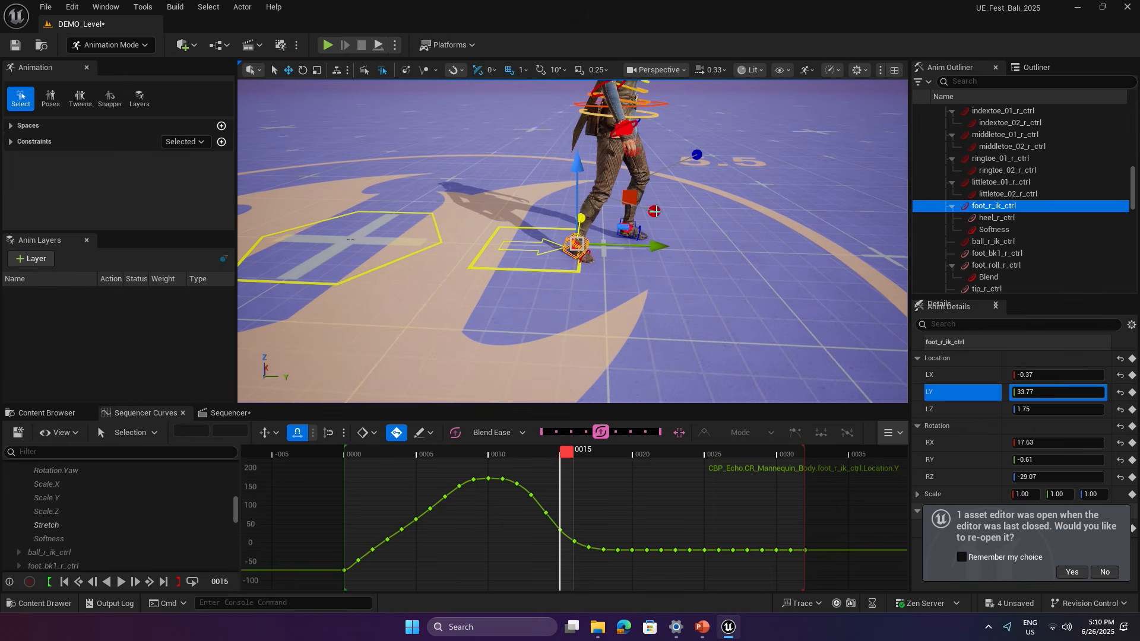
ctrl+click(655, 211)
drag(656, 213, 689, 211)
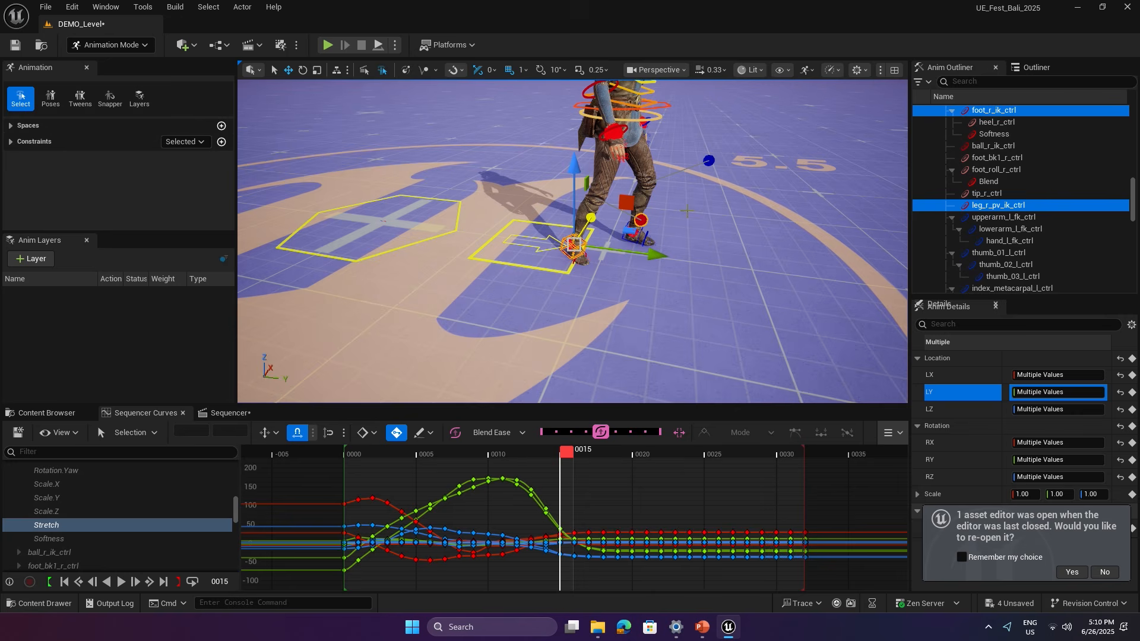
ctrl+click(671, 105)
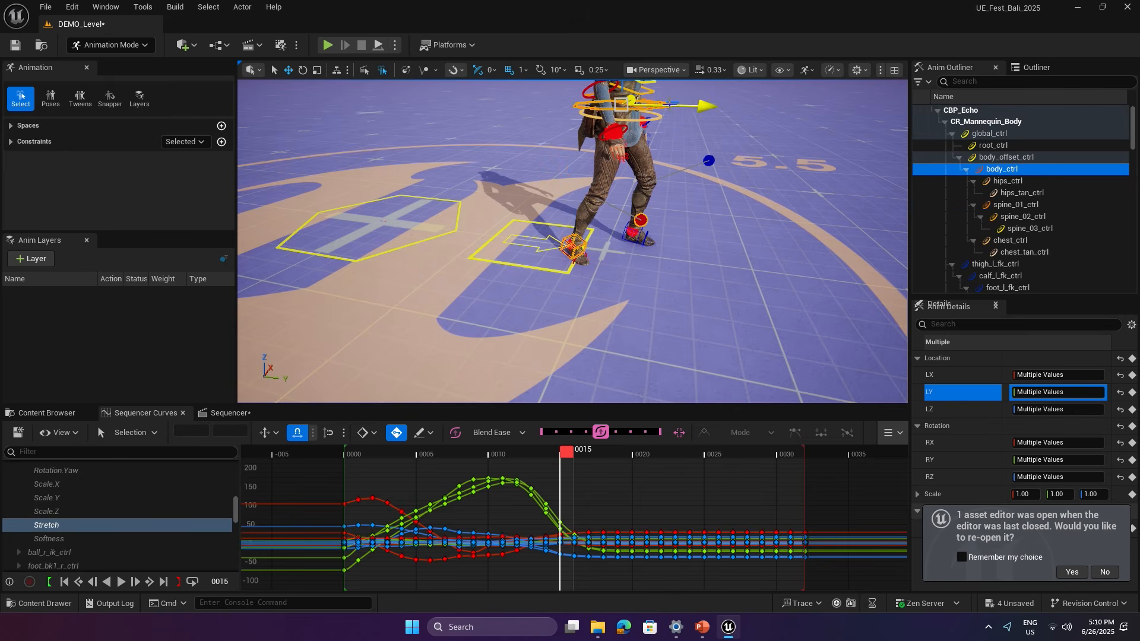
alt+drag(712, 155, 674, 156)
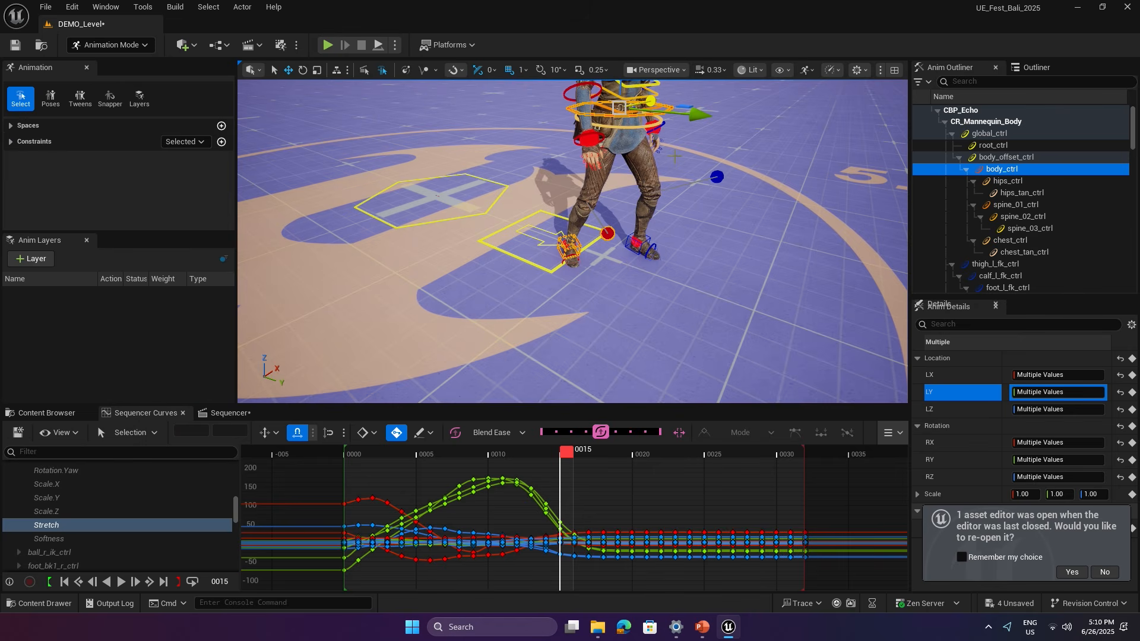
key(ctrl+shift+m)
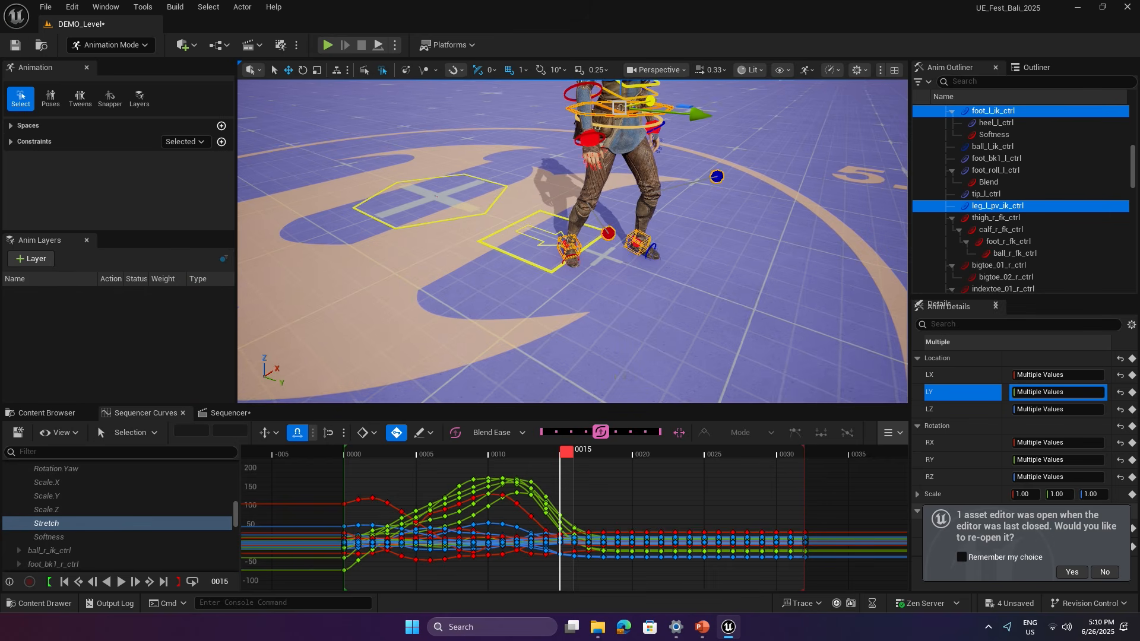
Create a control rig pose asset named LooseBits from the selected body and leg controls.
alt+drag(600, 282, 569, 267)
alt+middle_drag(600, 282, 563, 369)
alt+drag(600, 282, 611, 281)
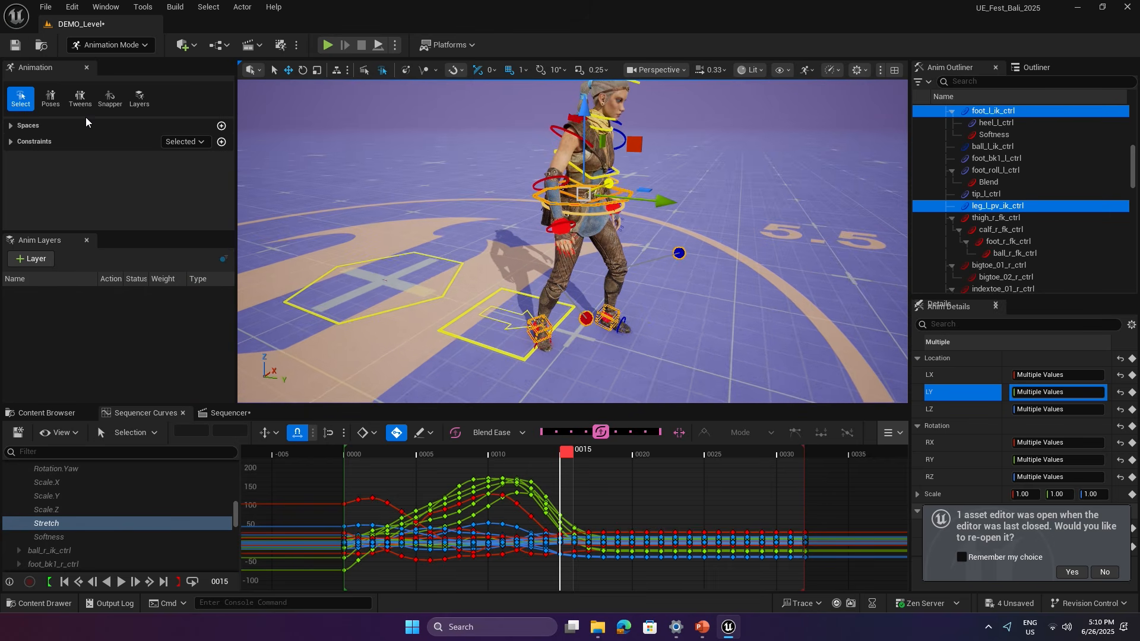
click(51, 98)
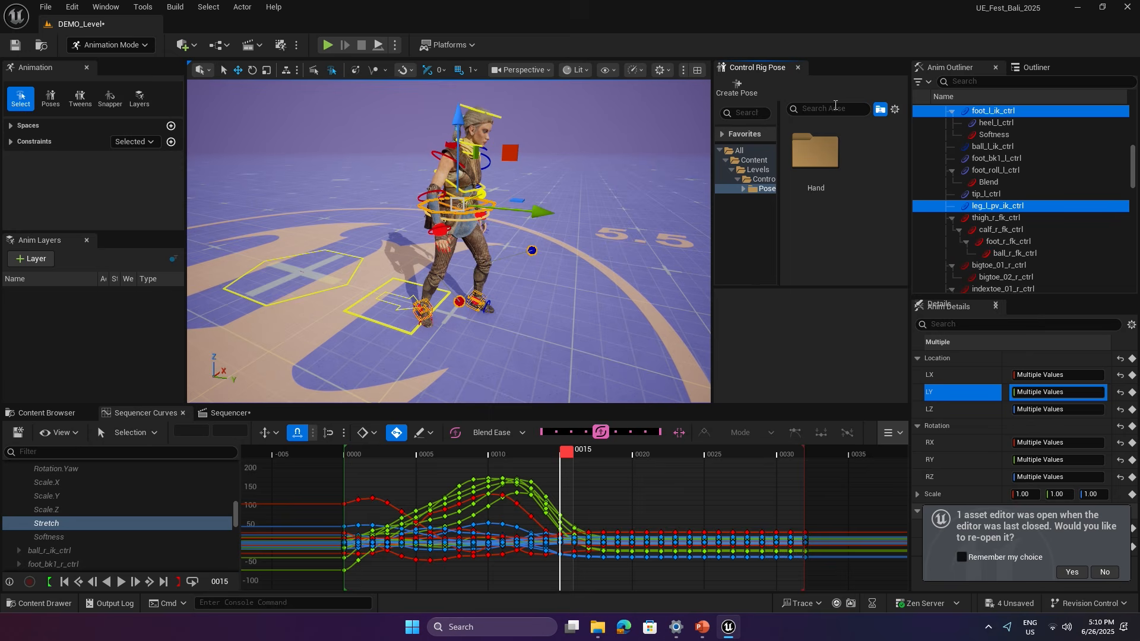
click(736, 88)
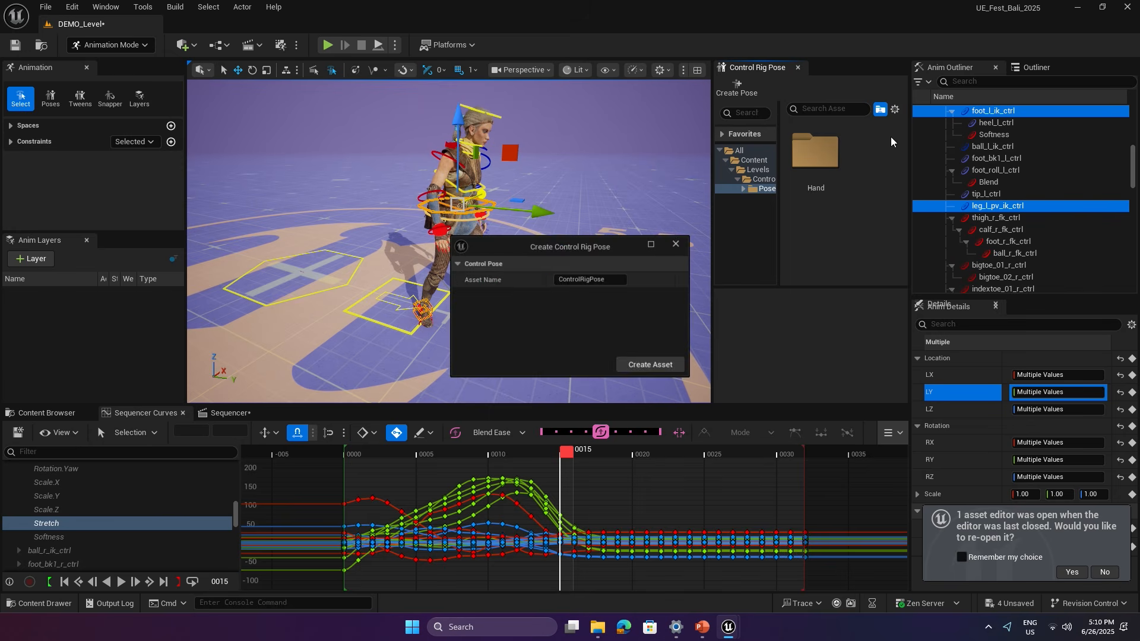
double_click(612, 279)
text(SL)
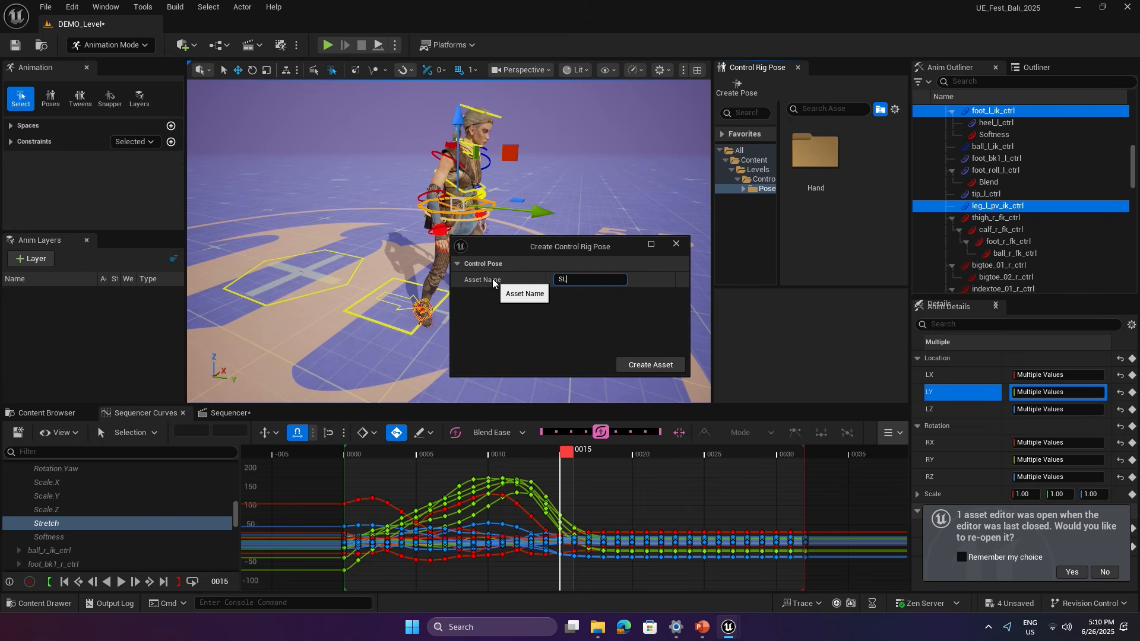
text(oseBits)
key(Return)
click(633, 362)
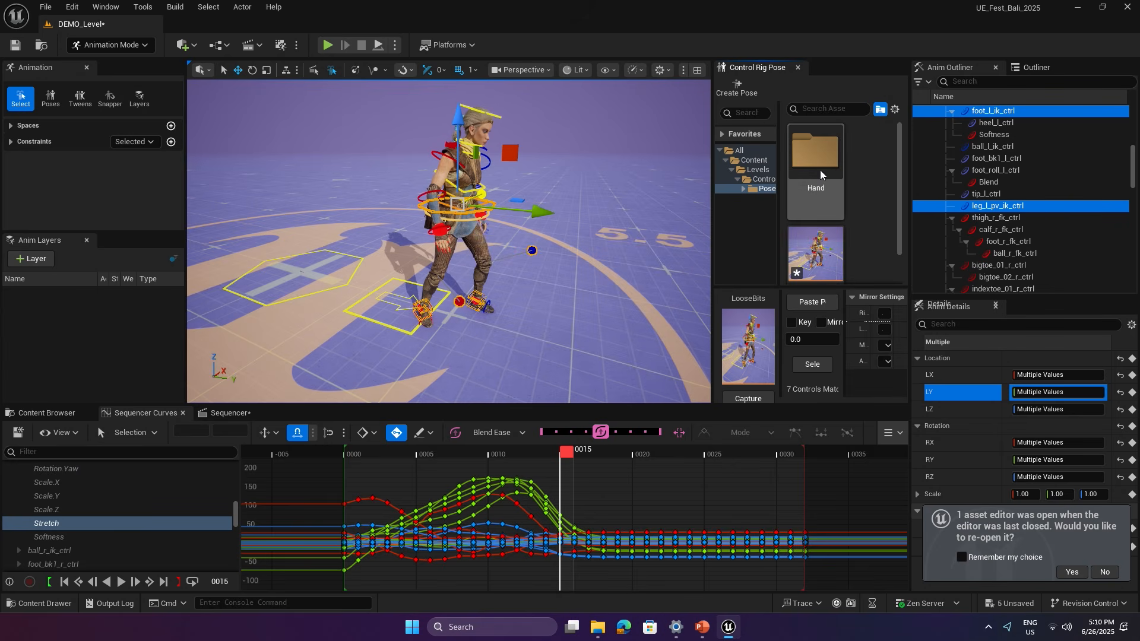
Dock the Control Rig Pose panel alongside the Outliner and select the LooseBits pose in it.
right_click(829, 253)
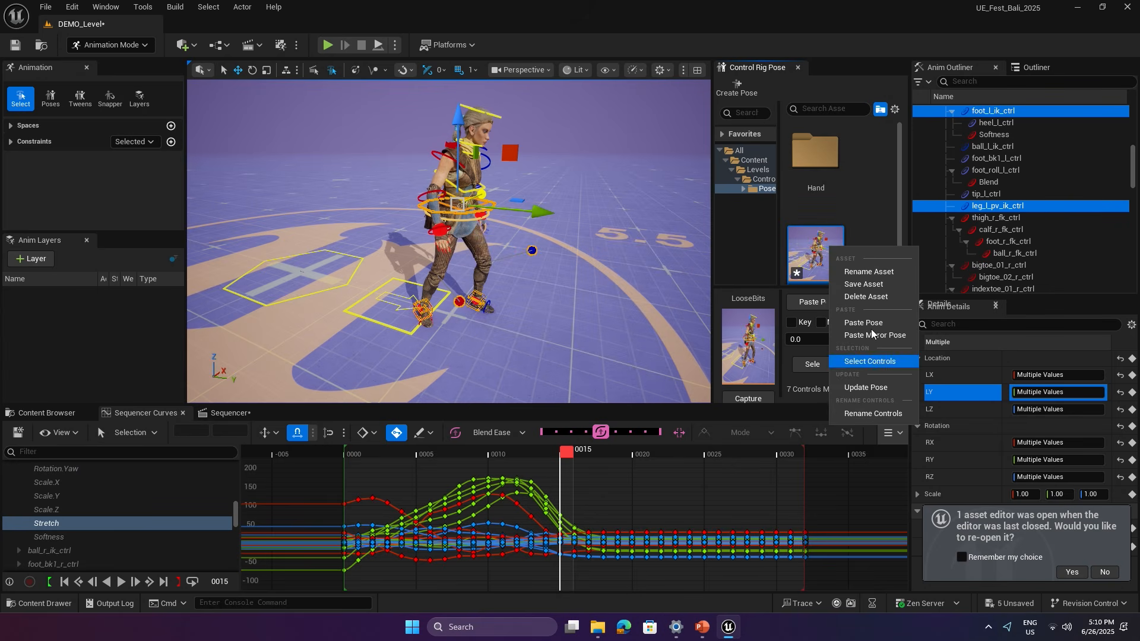
click(852, 214)
drag(747, 64, 1056, 69)
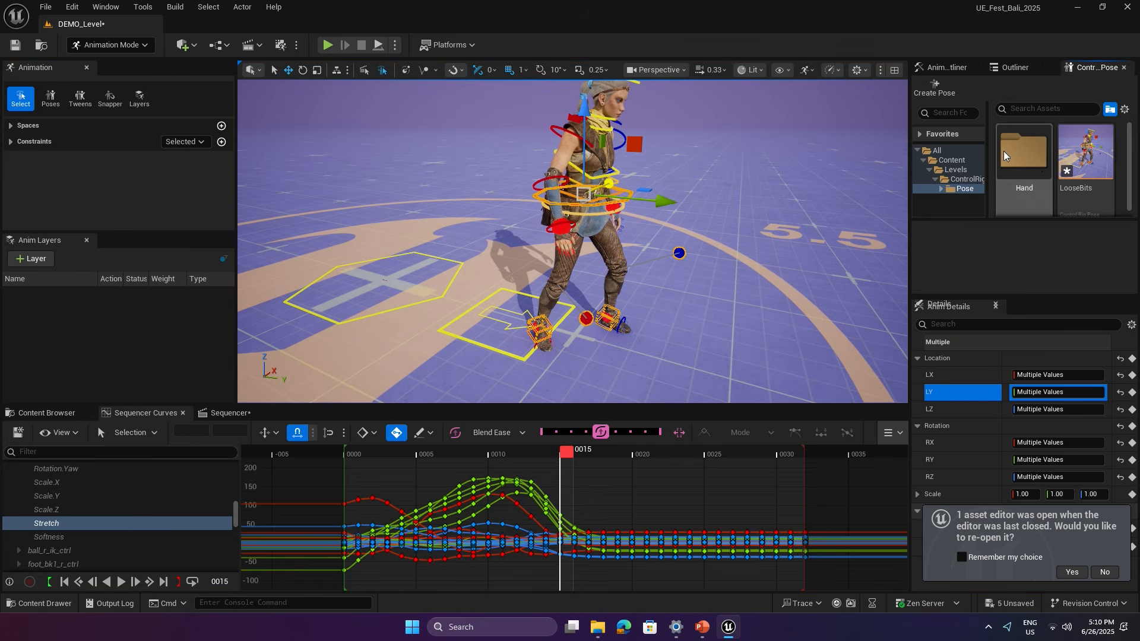
click(1085, 153)
Switch the space of the selected body and leg controls to World at frame 0.
right_drag(486, 401, 487, 402)
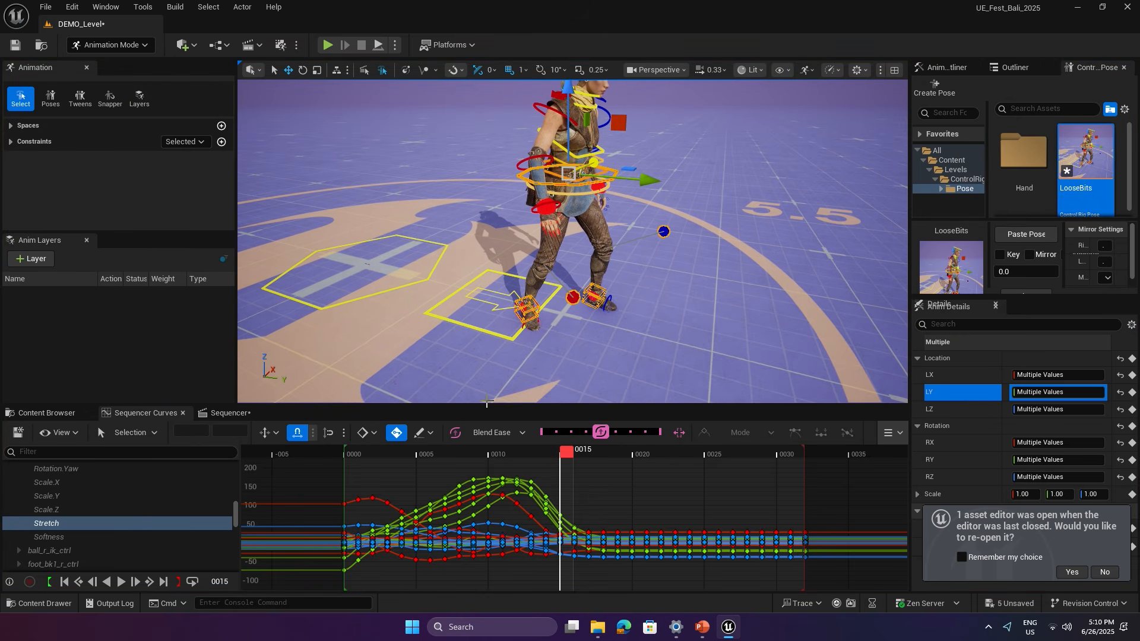
drag(423, 456, 397, 452)
key(Up)
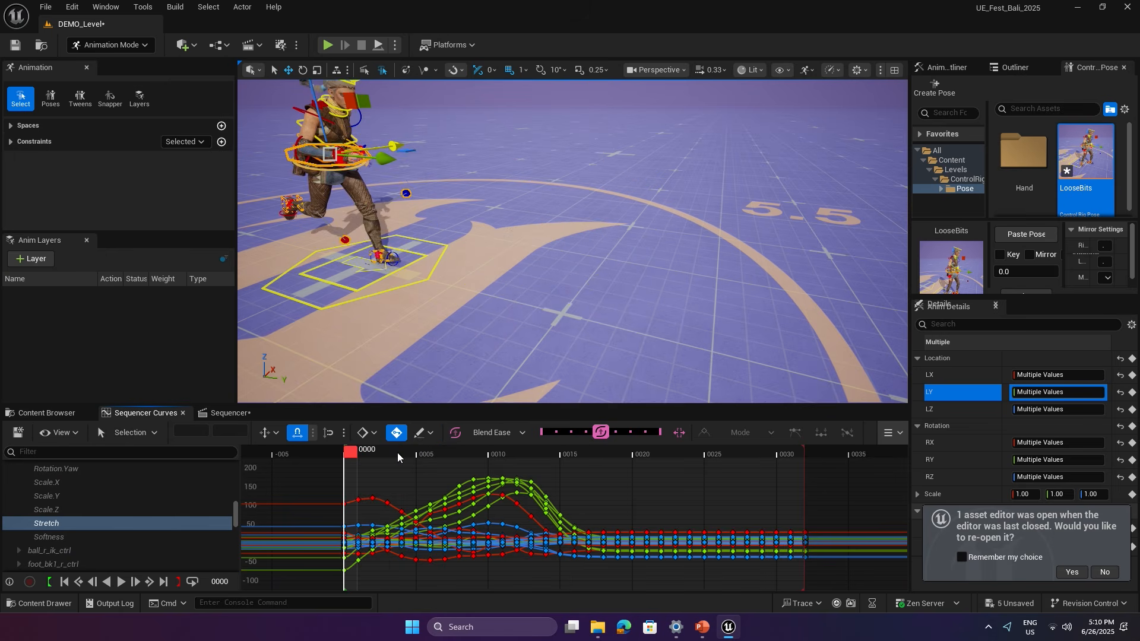
scroll(703, 392, down, 4)
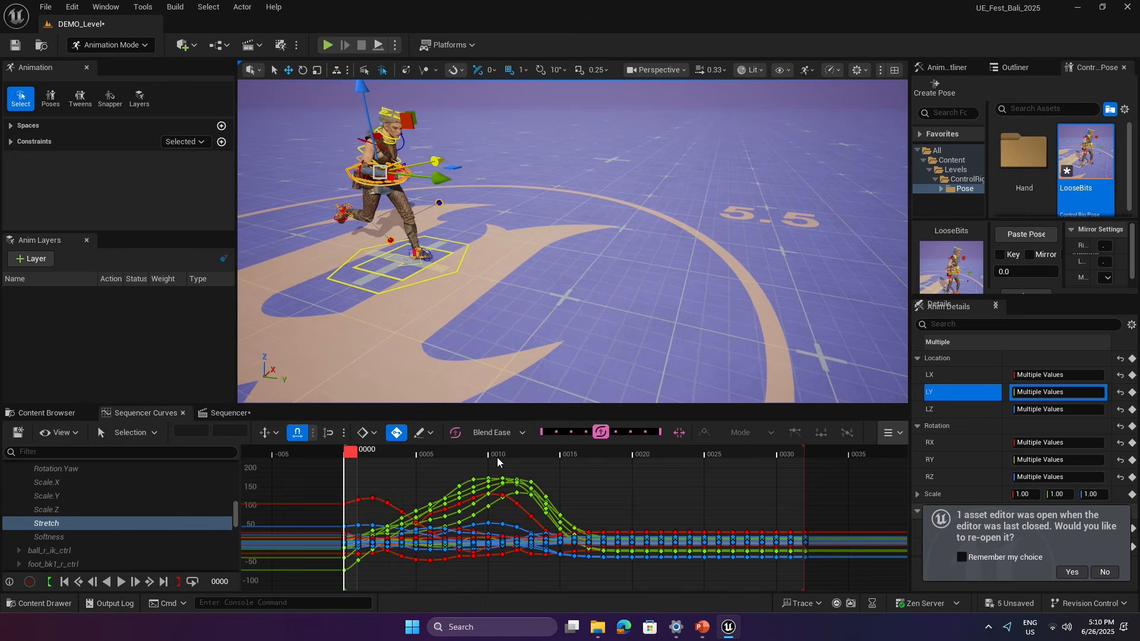
drag(483, 456, 500, 456)
key(Up)
right_drag(509, 358, 509, 359)
click(10, 126)
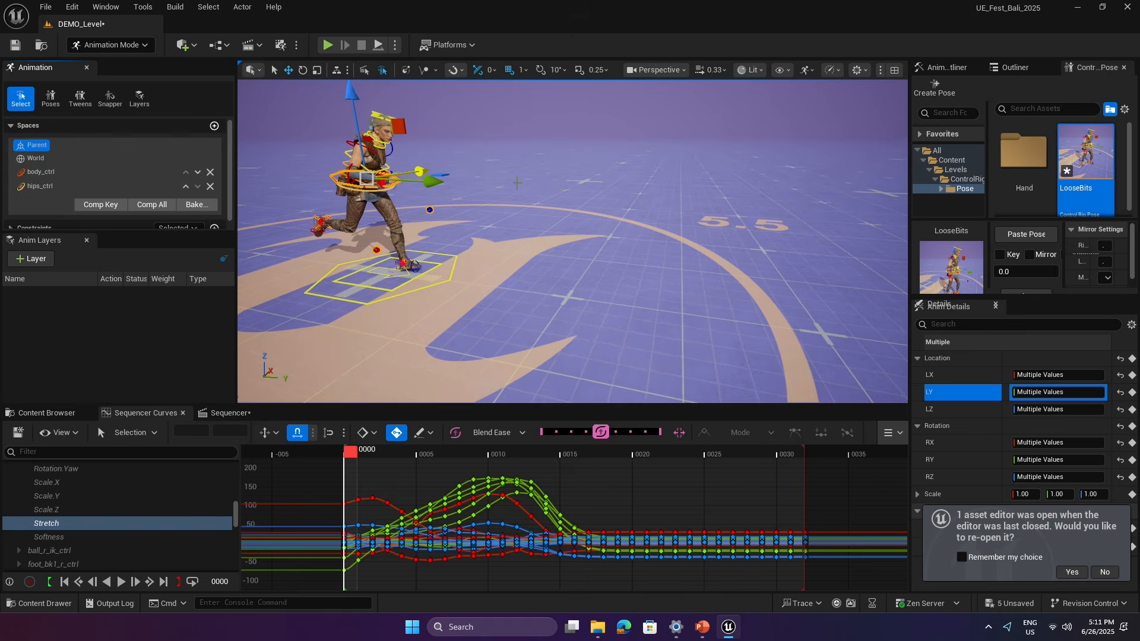
key(shift+e)
click(522, 205)
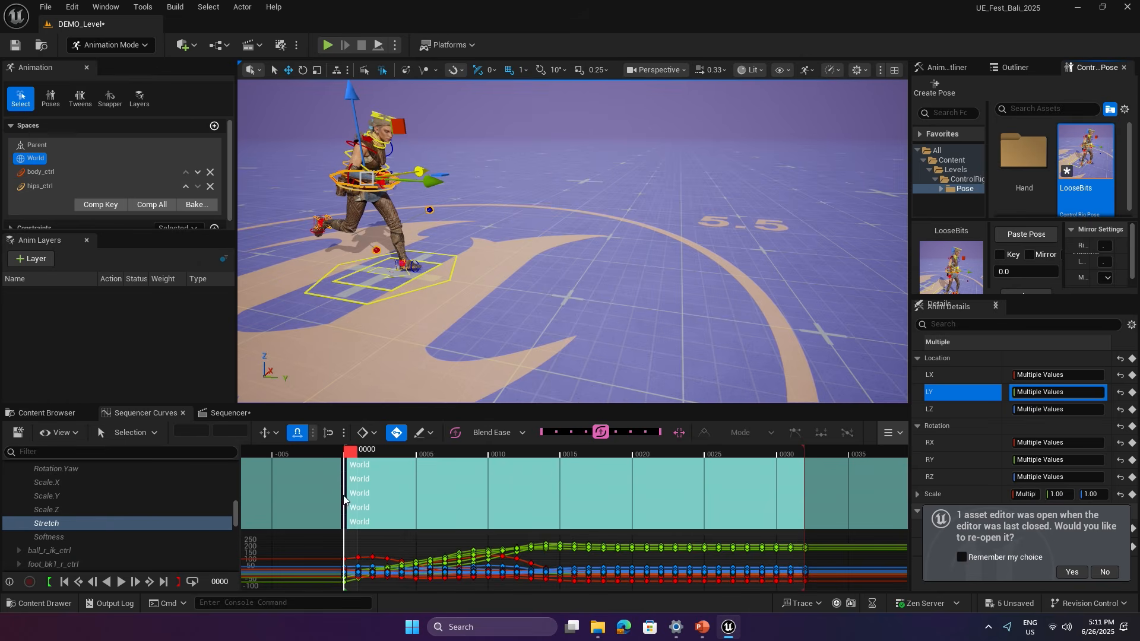
Turn off Show Bars in the curve editor to hide the World space bars.
mouse_move(428, 543)
right_down()
mouse_move(411, 457)
mouse_move(435, 504)
mouse_move(425, 547)
mouse_move(446, 539)
mouse_move(401, 513)
mouse_move(425, 545)
mouse_move(416, 531)
right_up()
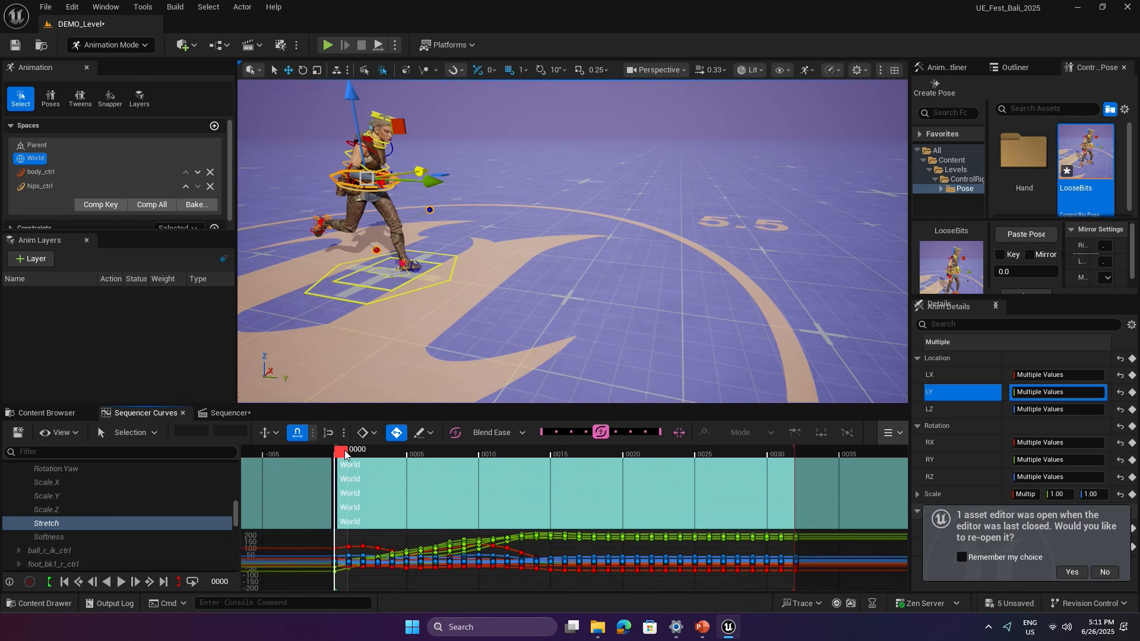
click(59, 432)
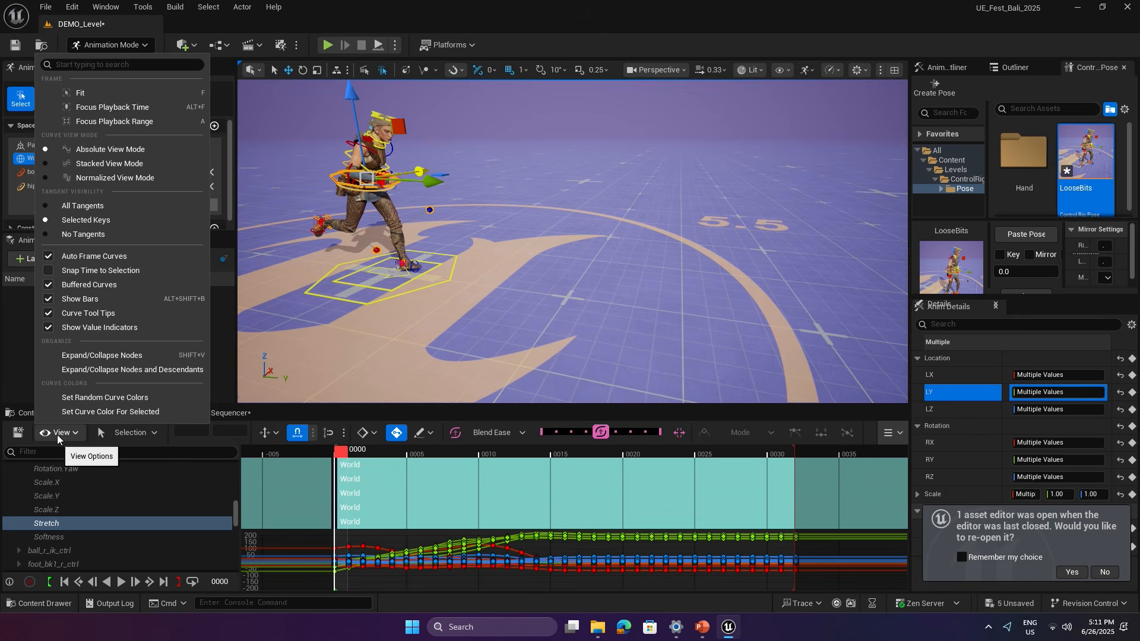
click(49, 300)
click(48, 300)
click(48, 299)
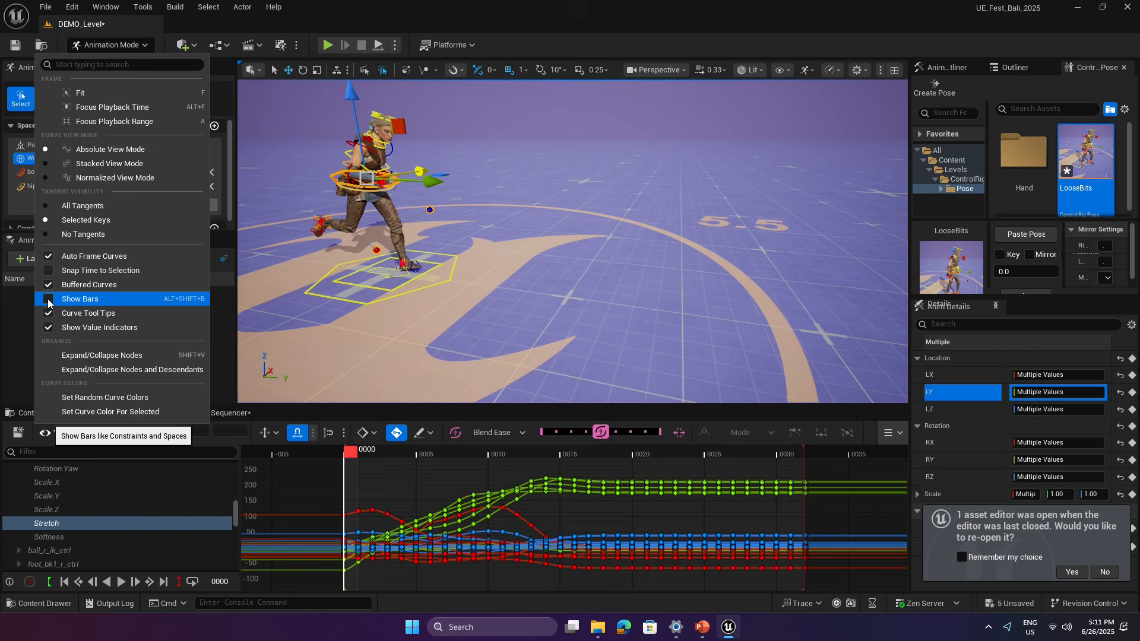
Select body_offset_ctrl and delete all of its animation keys across the whole frame range.
click(312, 478)
drag(352, 451, 355, 484)
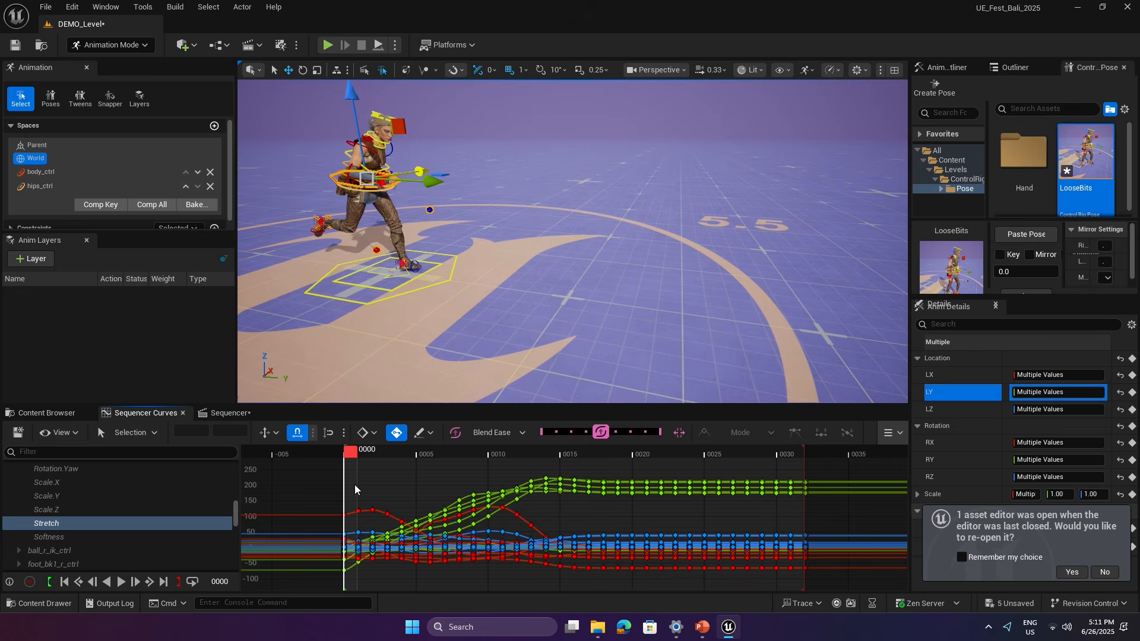
click(372, 294)
alt+drag(418, 373, 493, 363)
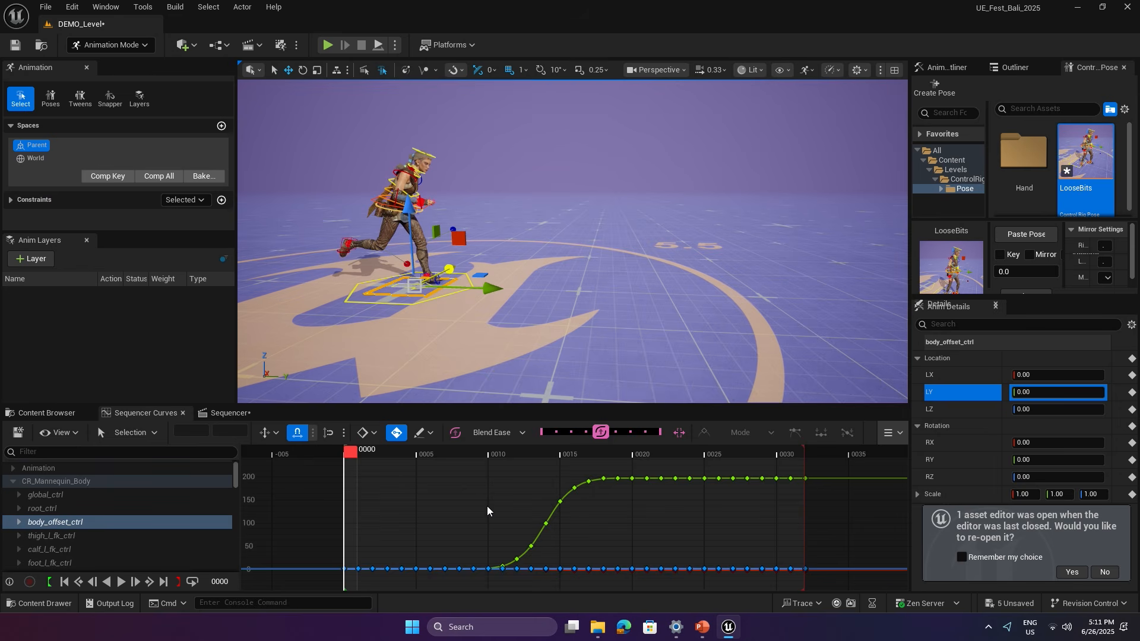
drag(506, 450, 564, 457)
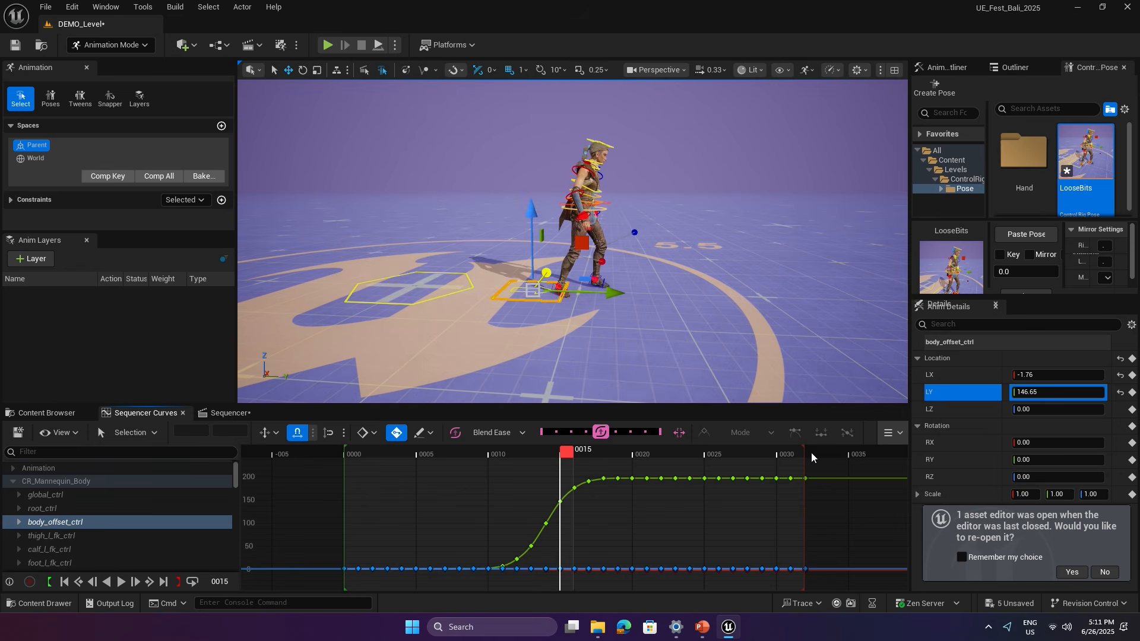
drag(836, 466, 399, 588)
key(Delete)
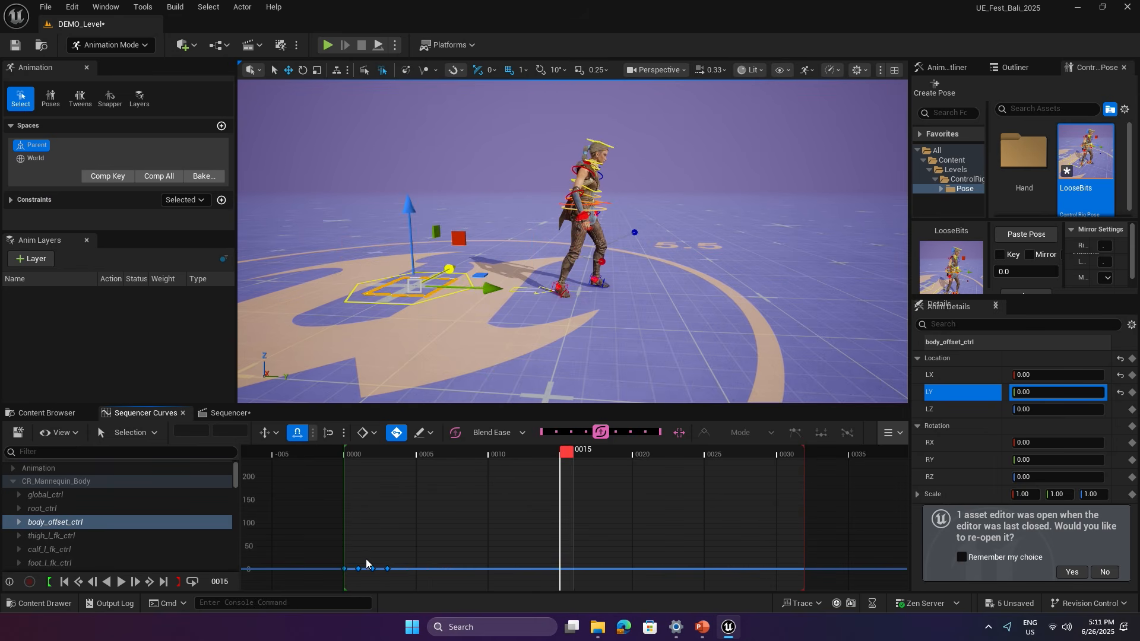
drag(334, 549, 405, 577)
key(Delete)
Delete all animation keys of the small ground control beside the character's feet, and clear the selection at frame 10.
alt+drag(468, 352, 472, 380)
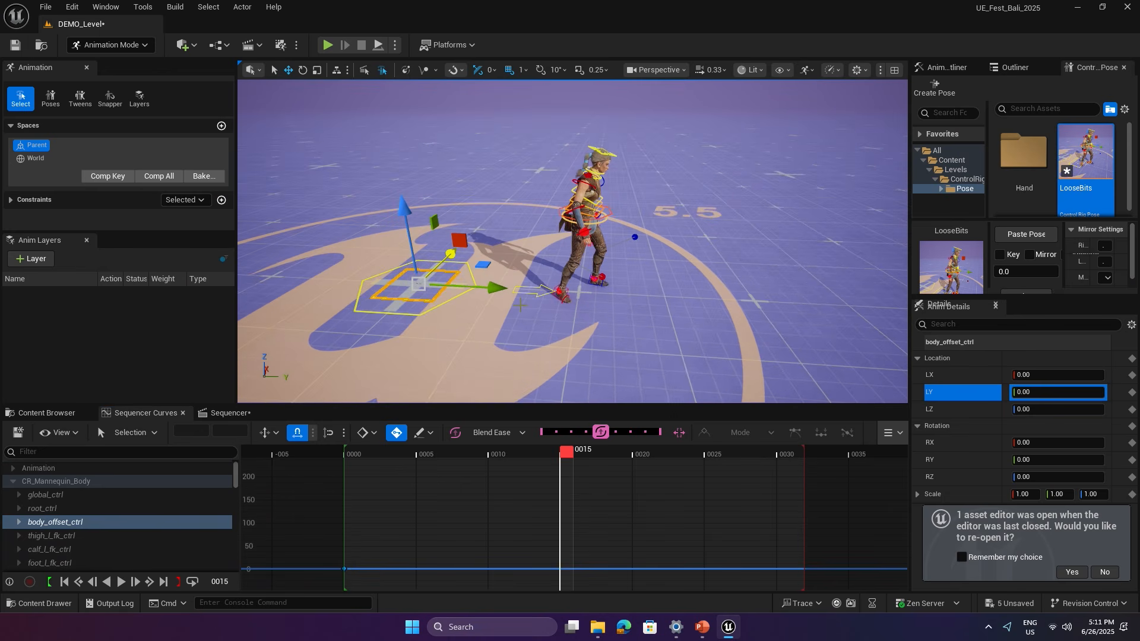
click(535, 291)
drag(366, 593, 856, 444)
key(Delete)
drag(564, 451, 492, 453)
key(Escape)
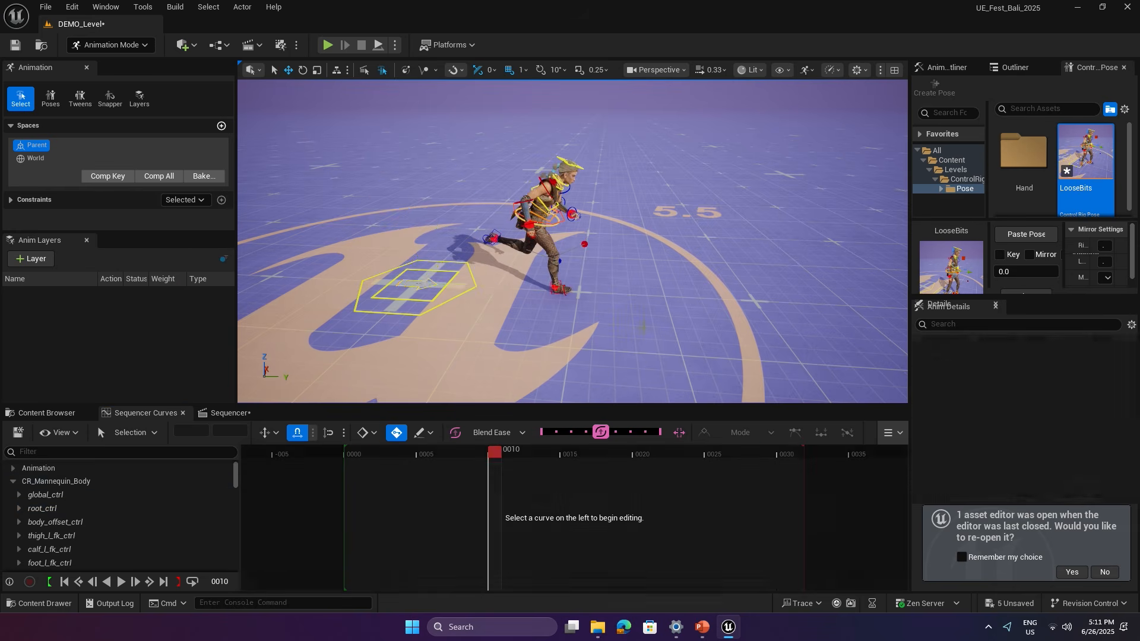
Select all the controls stored in the LooseBits pose and return to frame 0.
click(1088, 200)
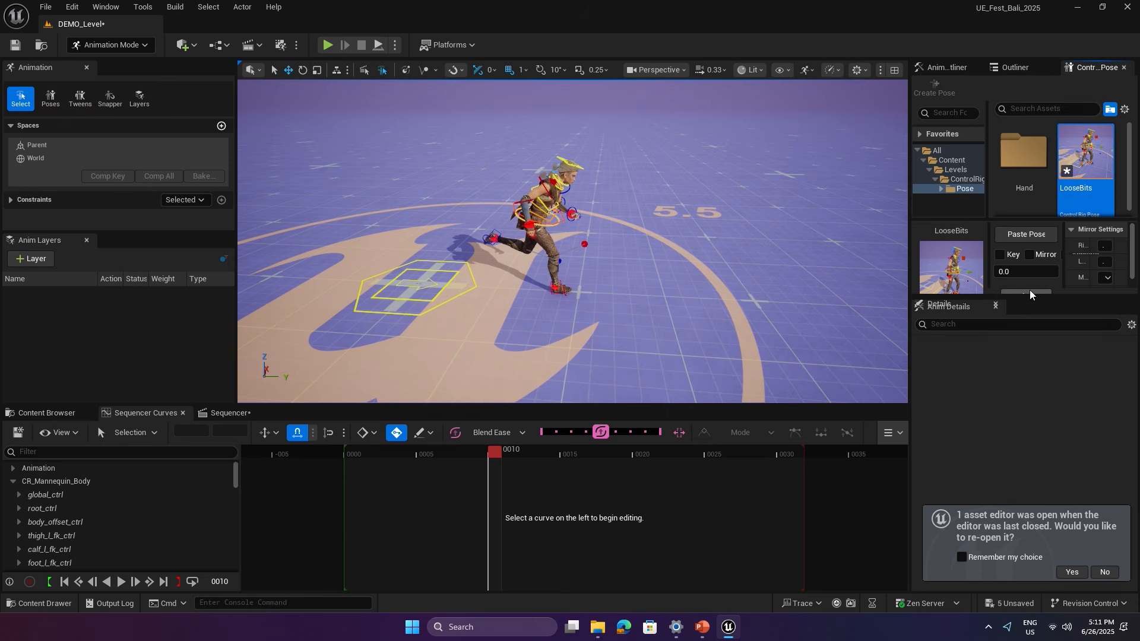
click(1026, 293)
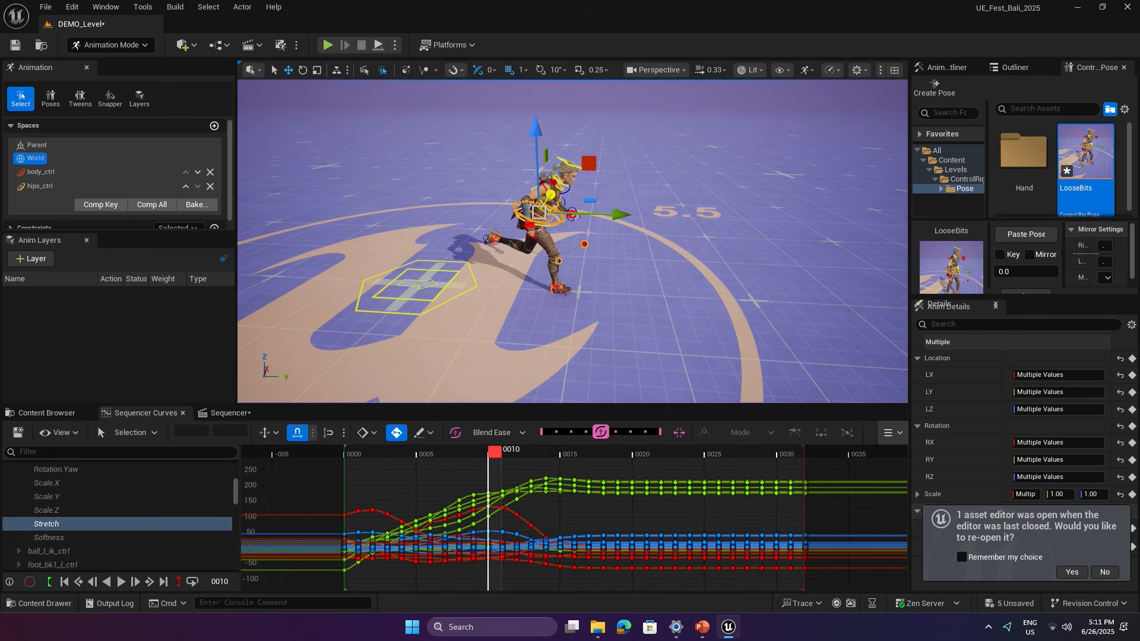
key(Up)
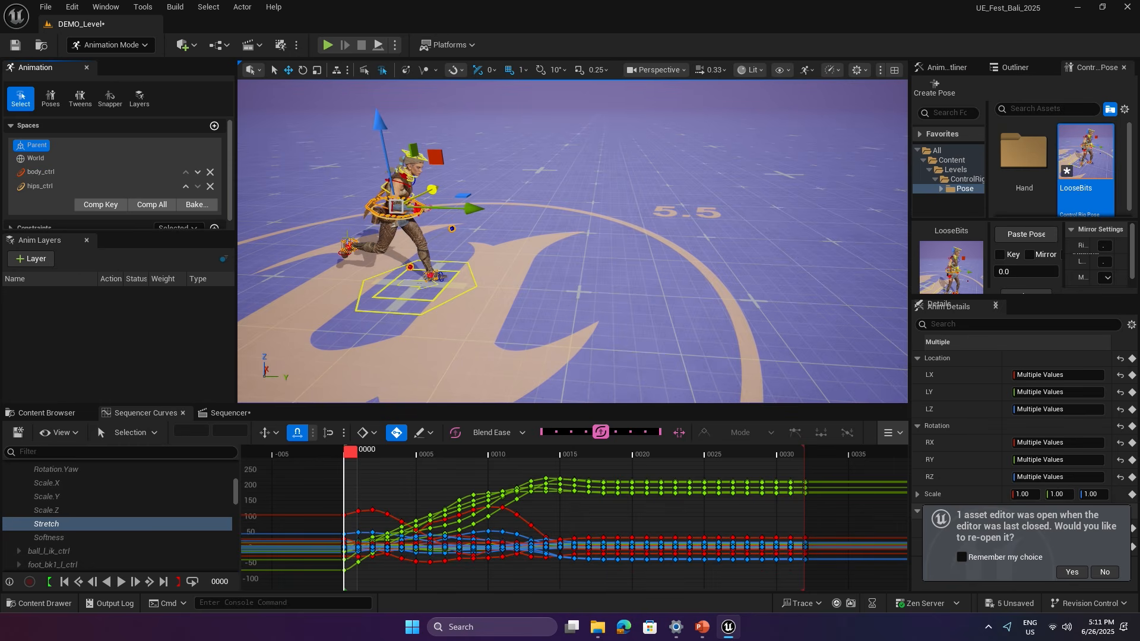
Select foot_r_ik_ctrl and frame the right foot from the front at frame 6.
click(348, 245)
alt+drag(470, 265, 446, 265)
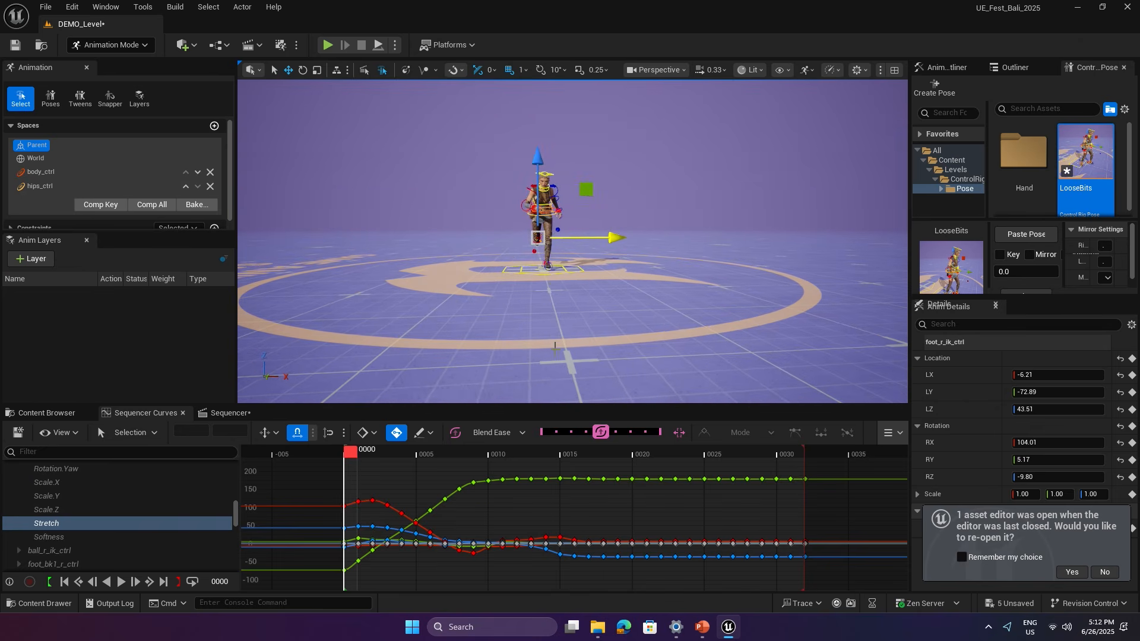
drag(379, 456, 430, 454)
drag(570, 357, 570, 333)
key(f)
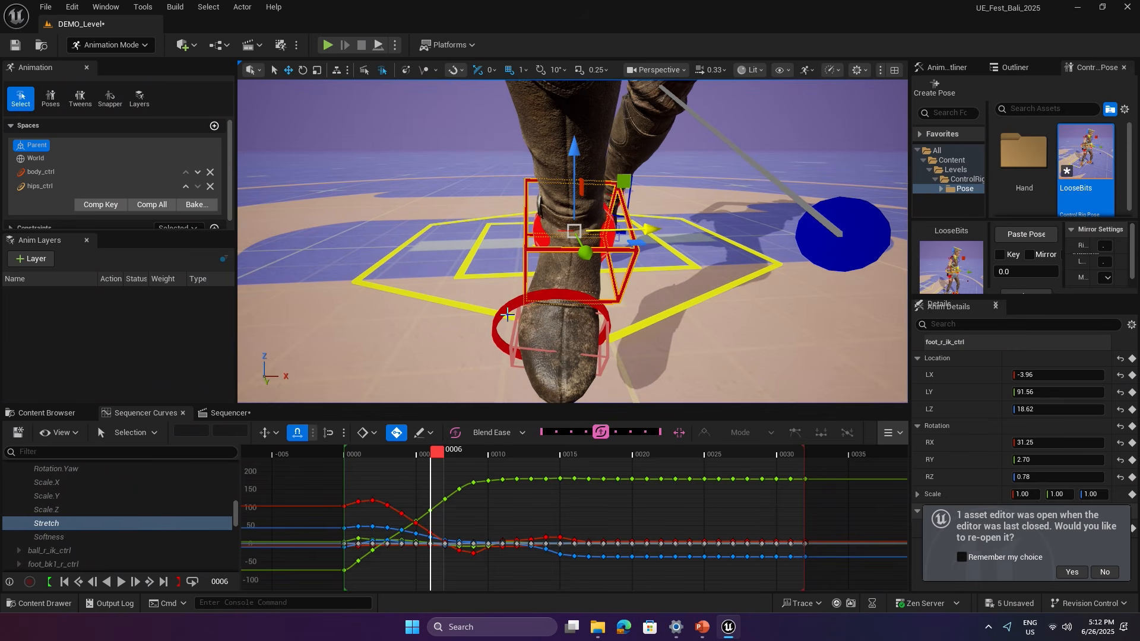
scroll(706, 309, down, 5)
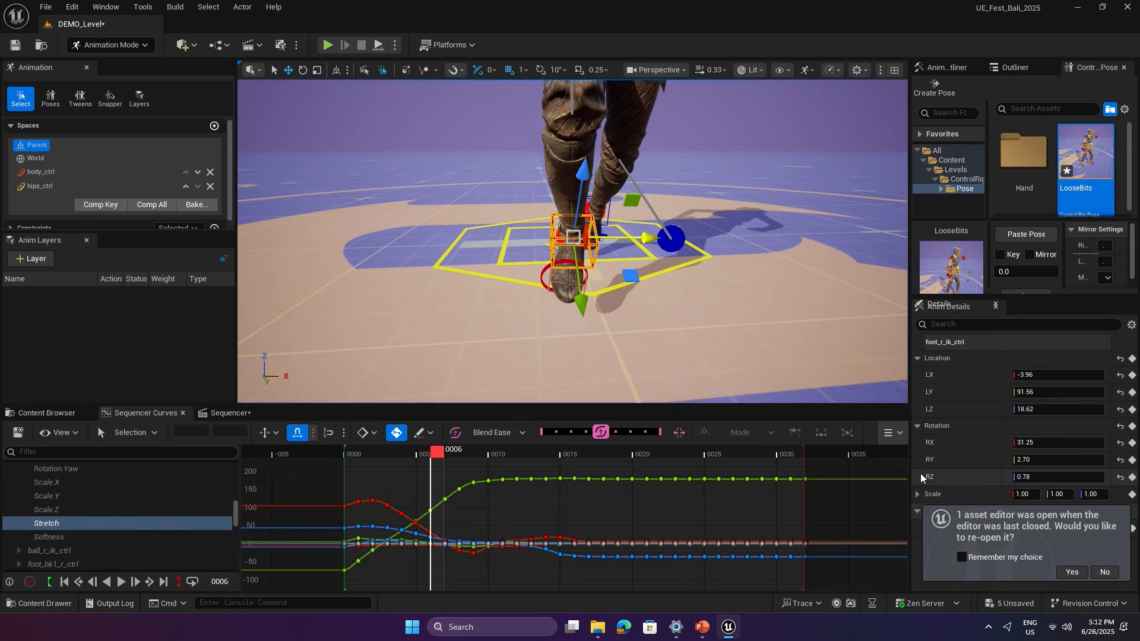
alt+drag(705, 282, 728, 23)
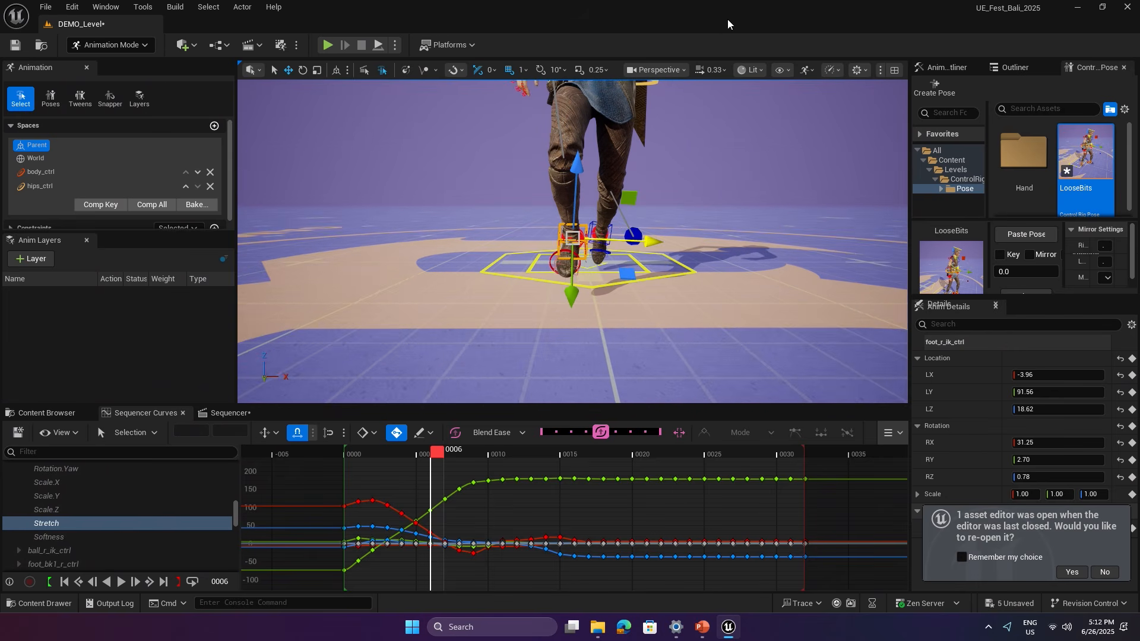
Set the viewport camera speed to 1 and scrub to frame 8.
click(716, 69)
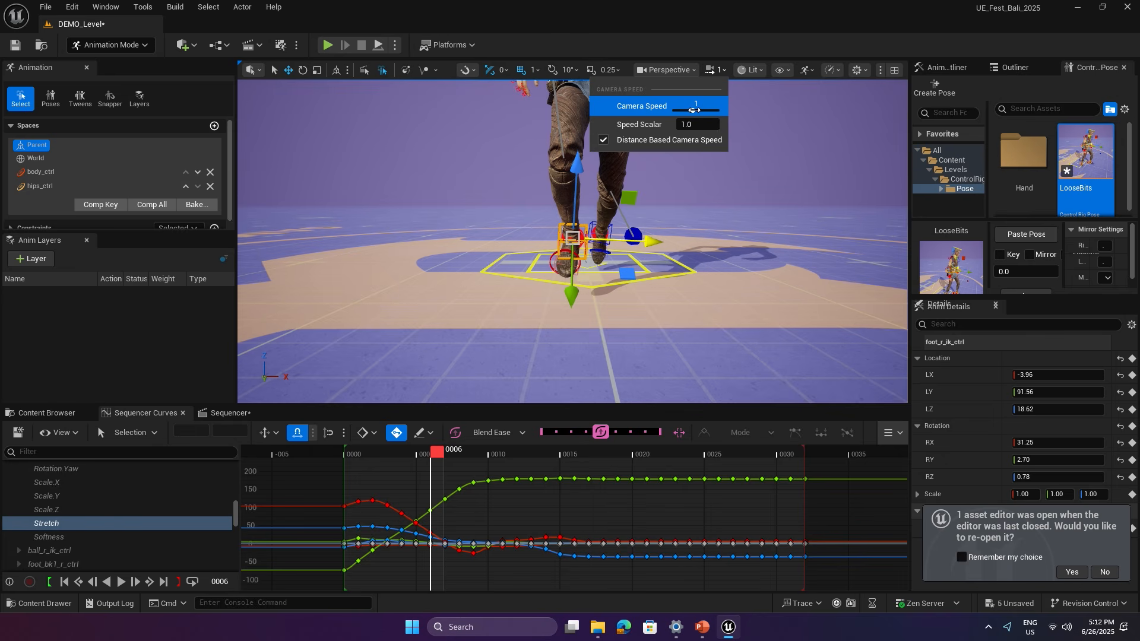
click(750, 155)
click(714, 69)
click(693, 108)
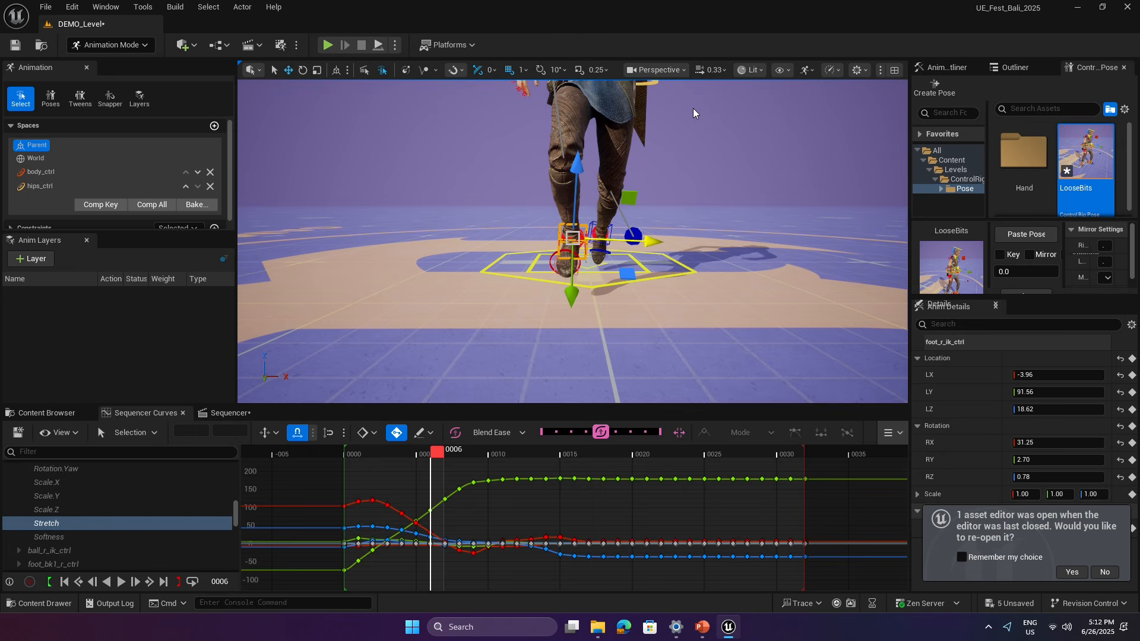
click(706, 69)
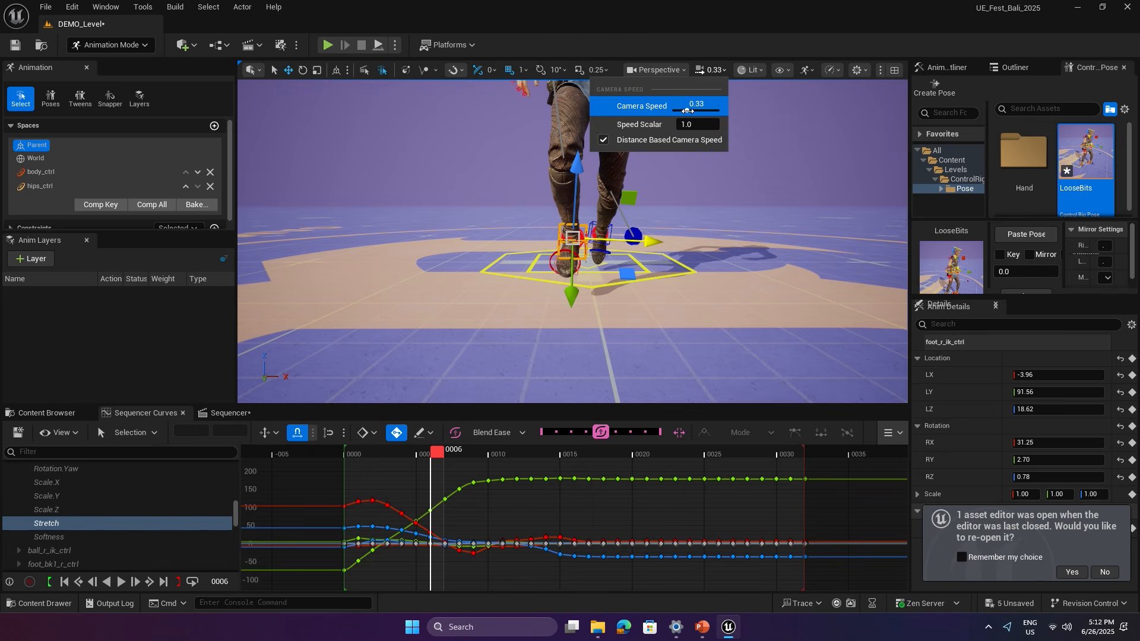
drag(685, 109, 692, 109)
click(757, 207)
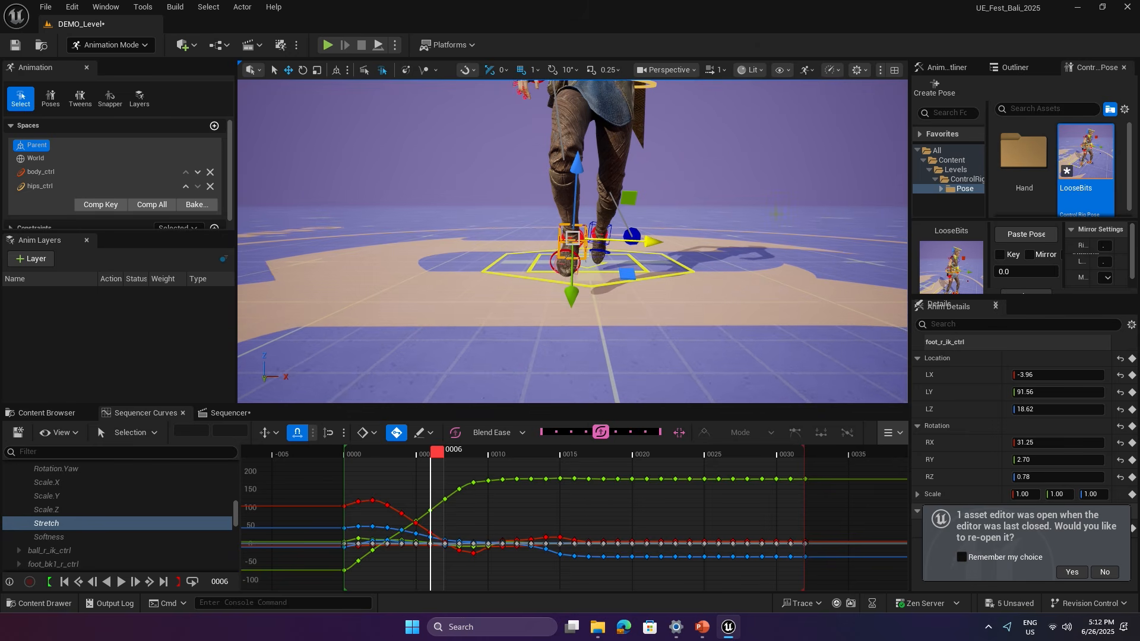
drag(432, 454, 466, 451)
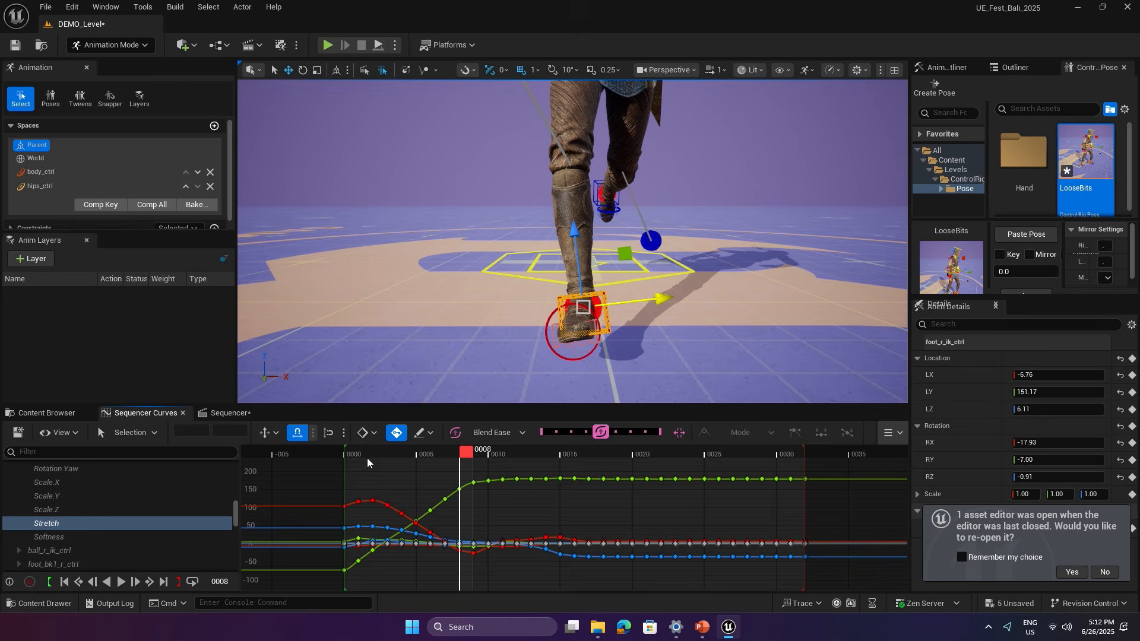
click(917, 358)
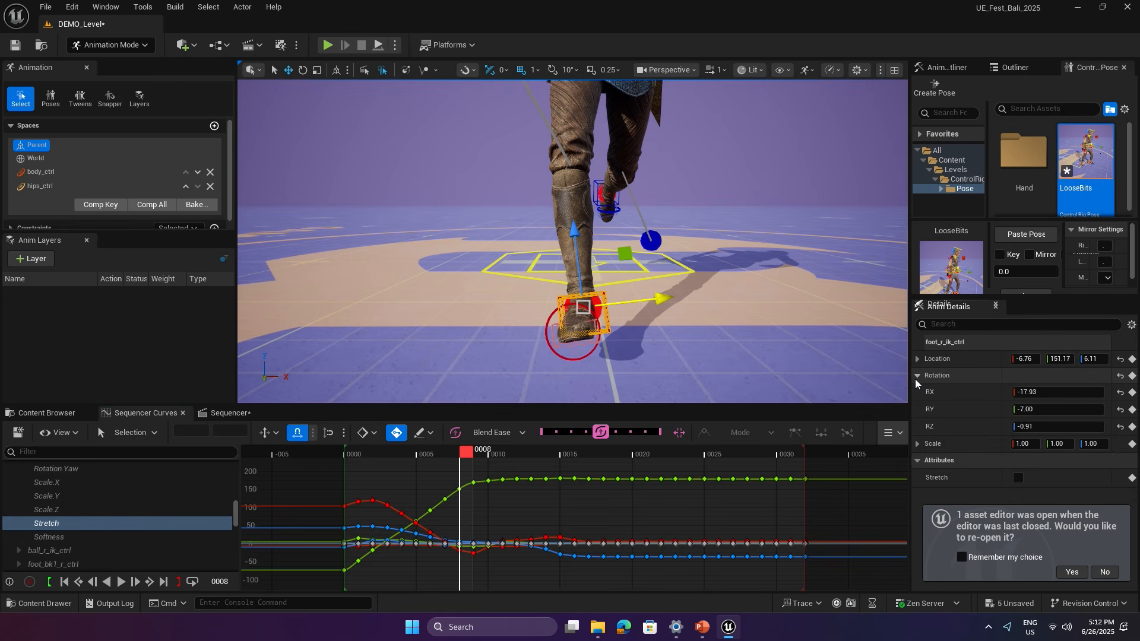
click(916, 376)
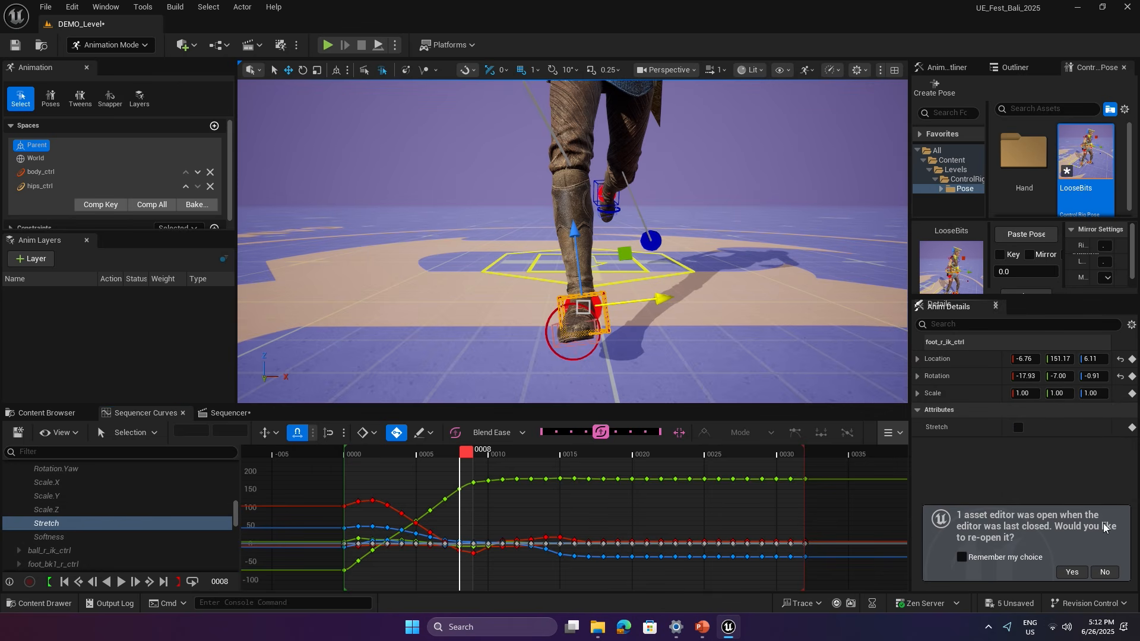
click(917, 376)
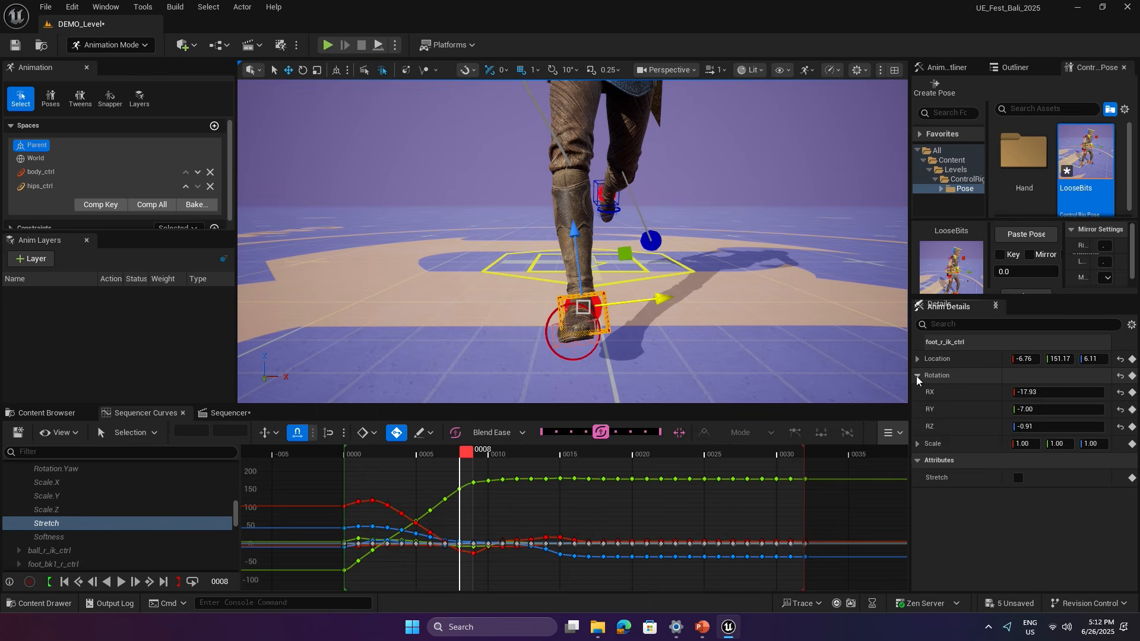
click(917, 359)
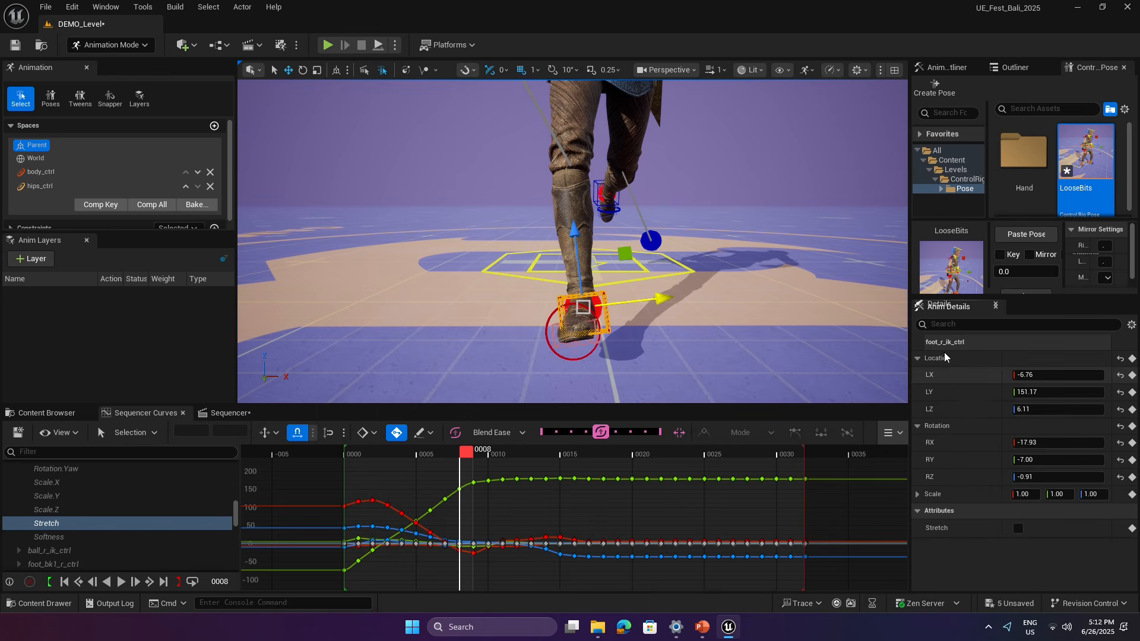
Isolate the Location X curve of foot_r_ik_ctrl in the curve editor.
click(946, 376)
click(950, 392)
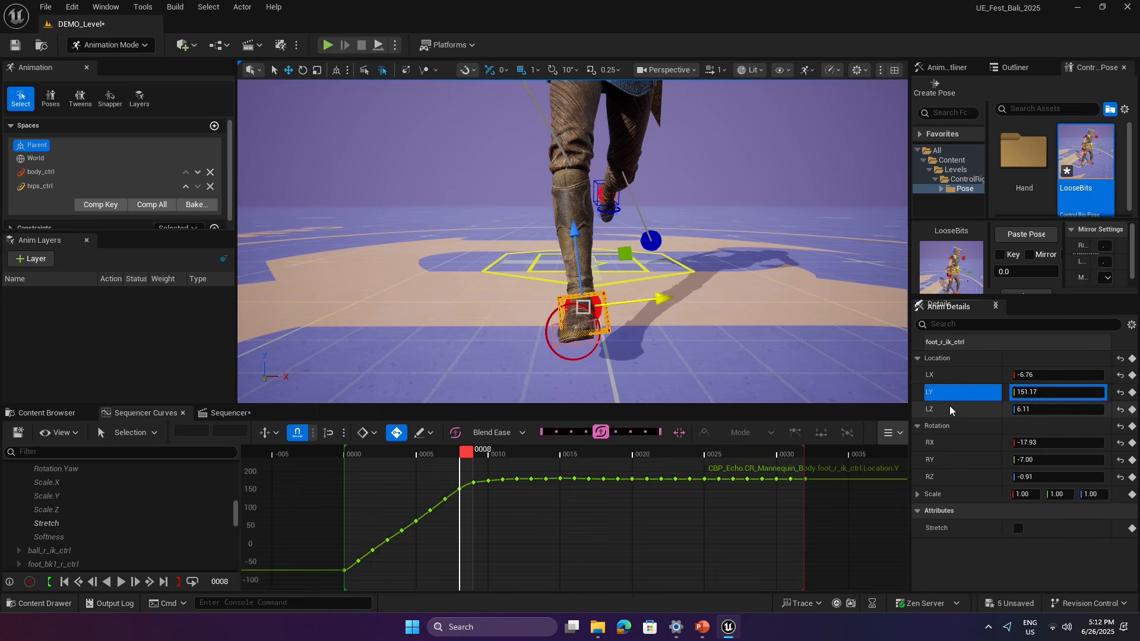
click(946, 379)
click(949, 392)
click(948, 375)
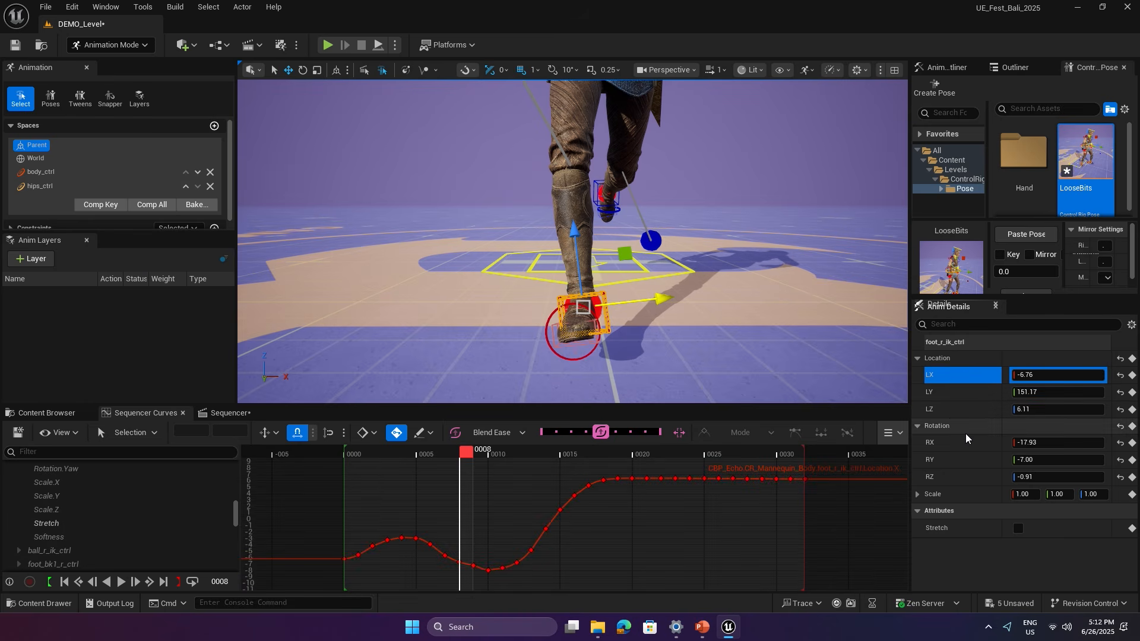
click(950, 343)
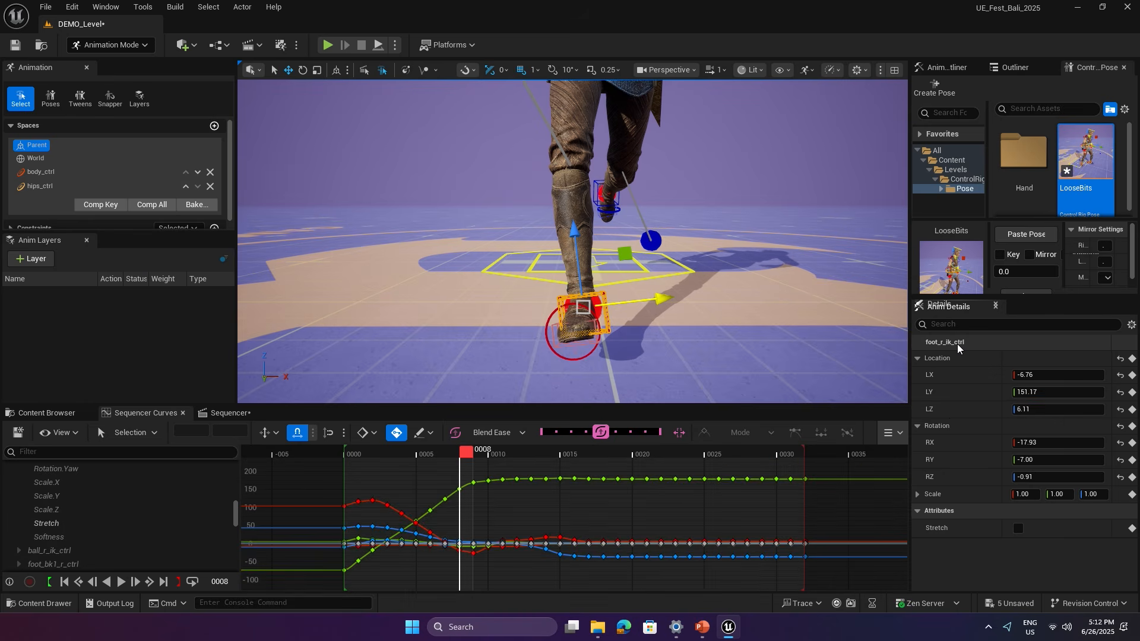
click(946, 375)
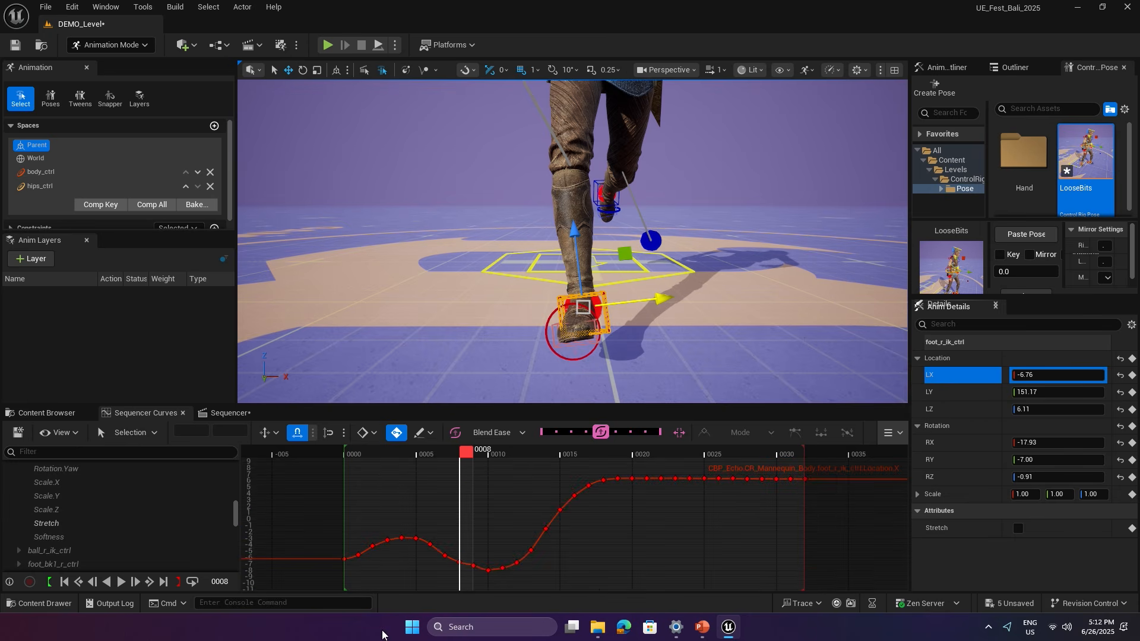
Smooth out the dip in the right foot's Location X curve between frames 4 and 20, and scrub to frame 7.
scroll(451, 522, down, 5)
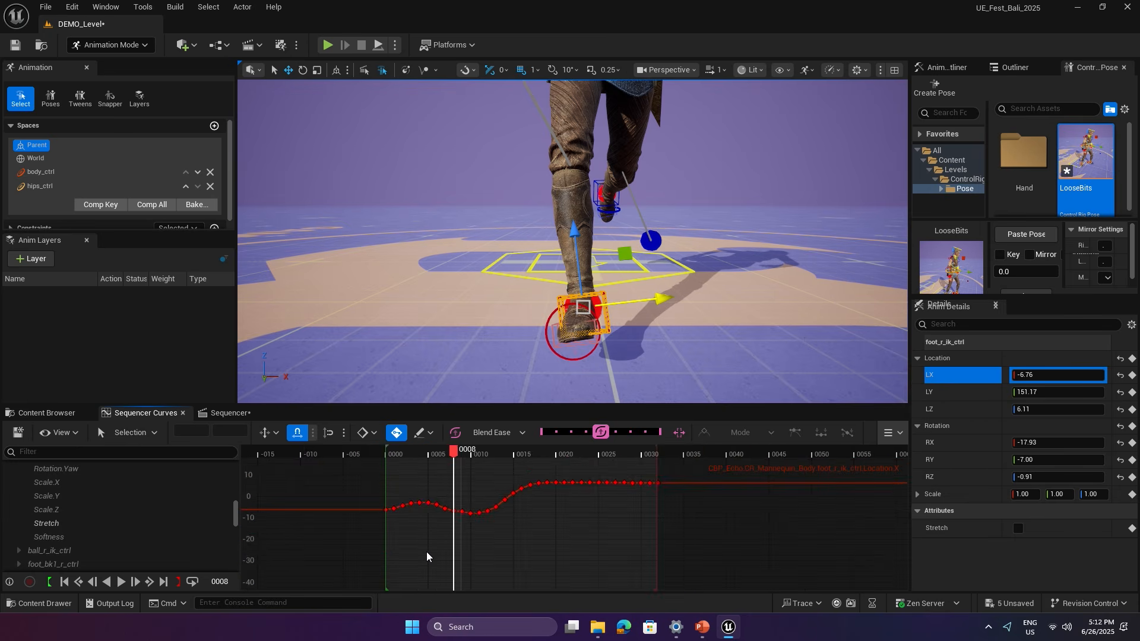
scroll(463, 481, up, 2)
drag(423, 452, 418, 454)
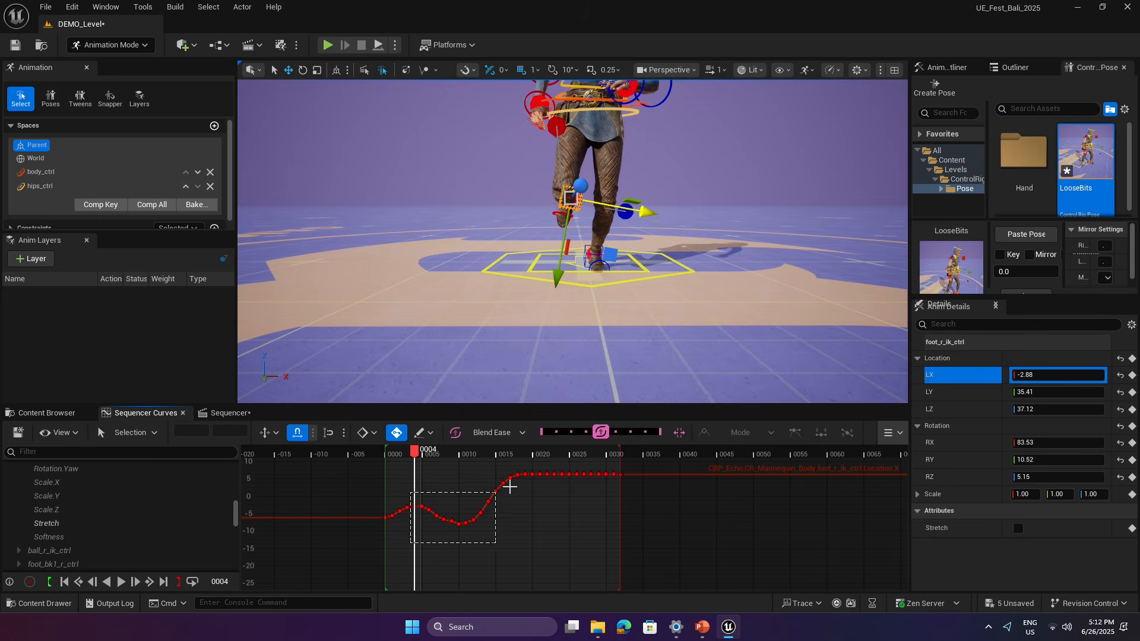
drag(509, 486, 543, 466)
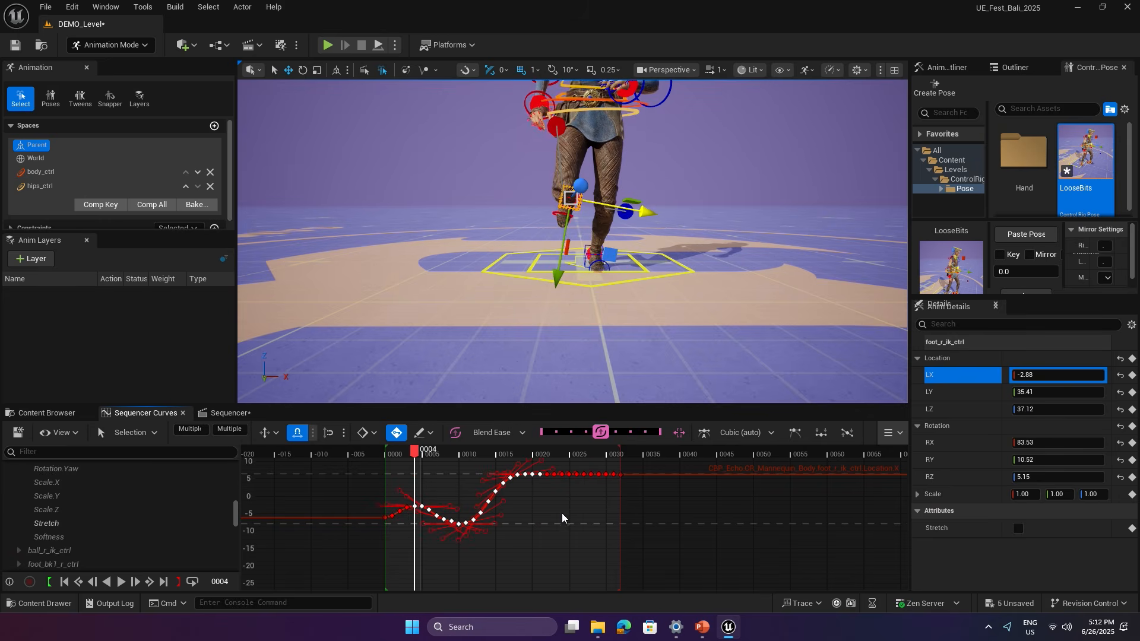
drag(562, 513, 498, 526)
click(427, 512)
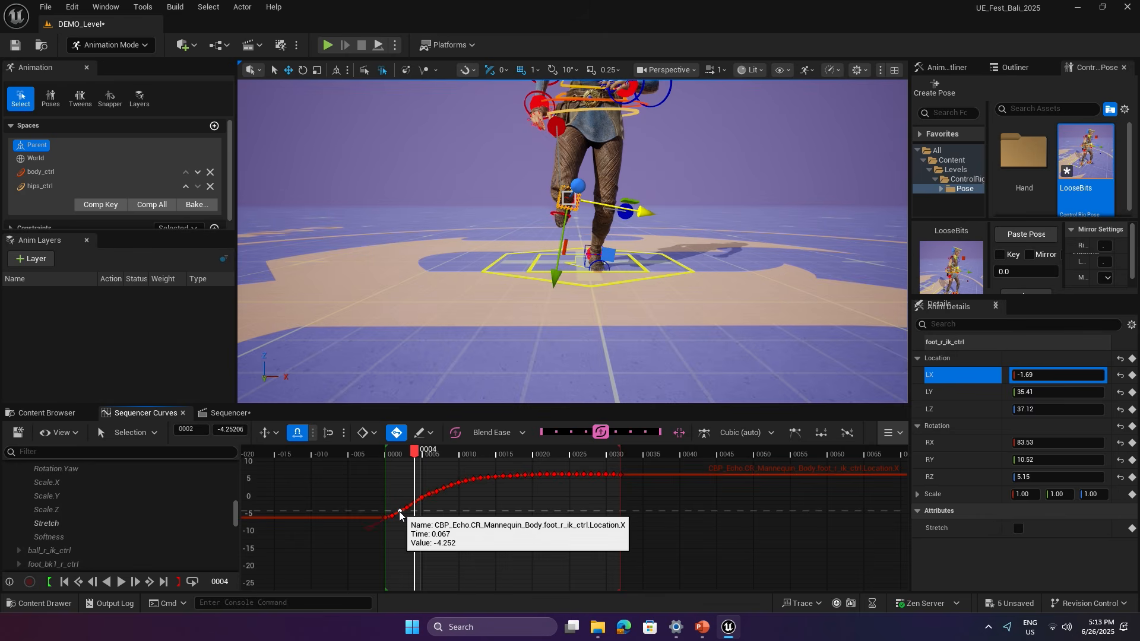
click(393, 450)
drag(393, 451, 440, 459)
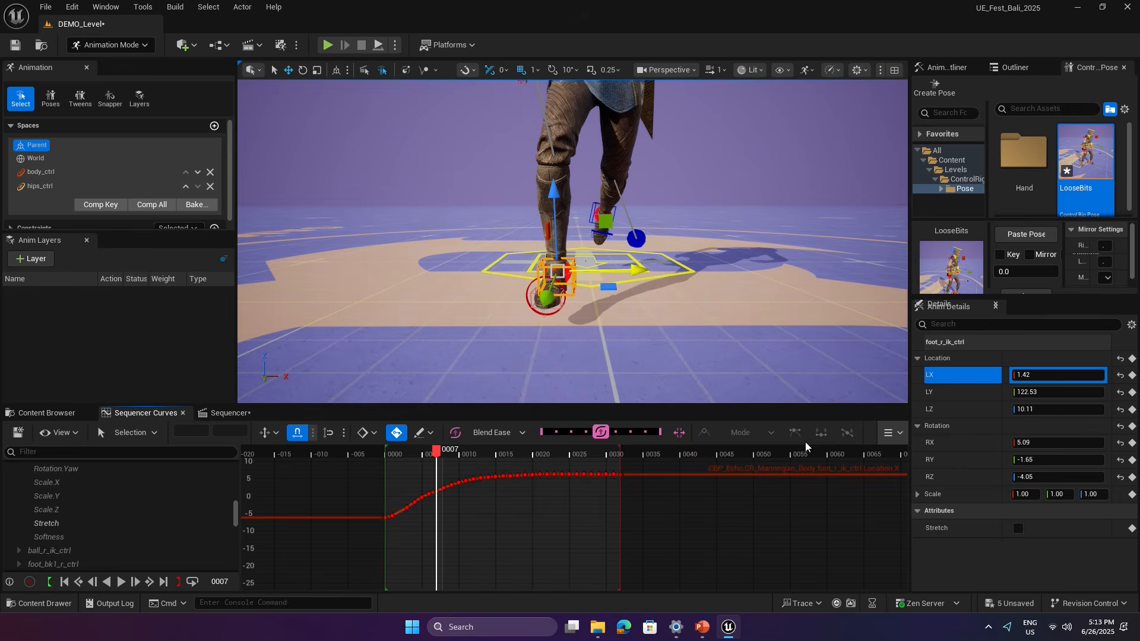
Smooth the right foot's RX, RY and RZ curves from about frame 6 to 20 with Smooth Rough, and review frame 11 from the side.
drag(957, 445, 953, 477)
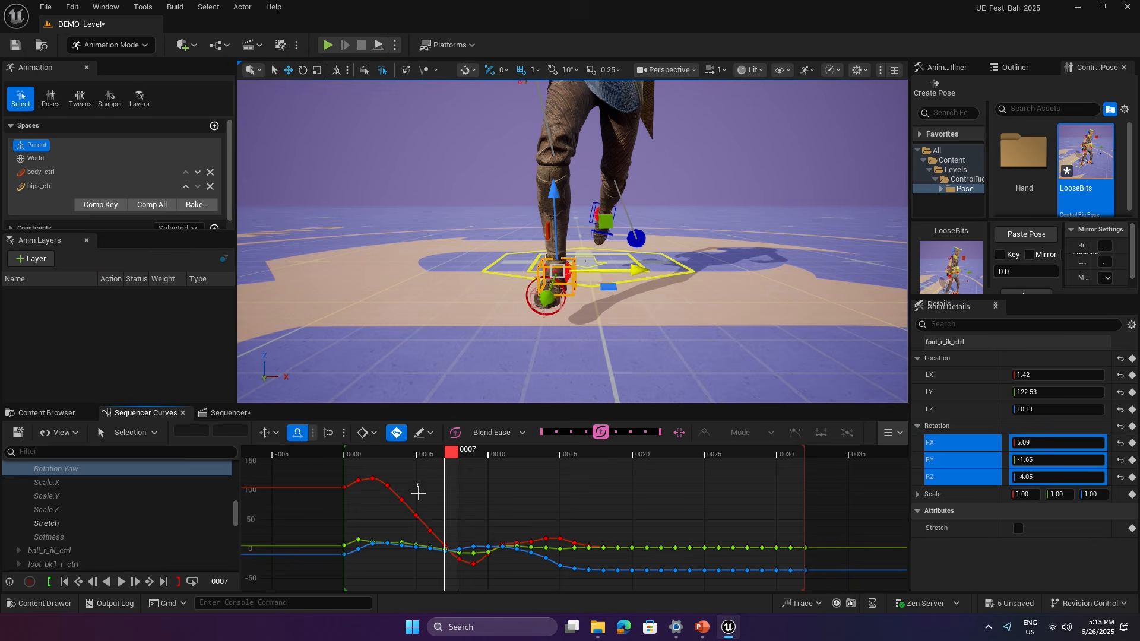
drag(607, 585, 604, 585)
drag(604, 585, 516, 511)
drag(425, 509, 646, 589)
key(shift+u)
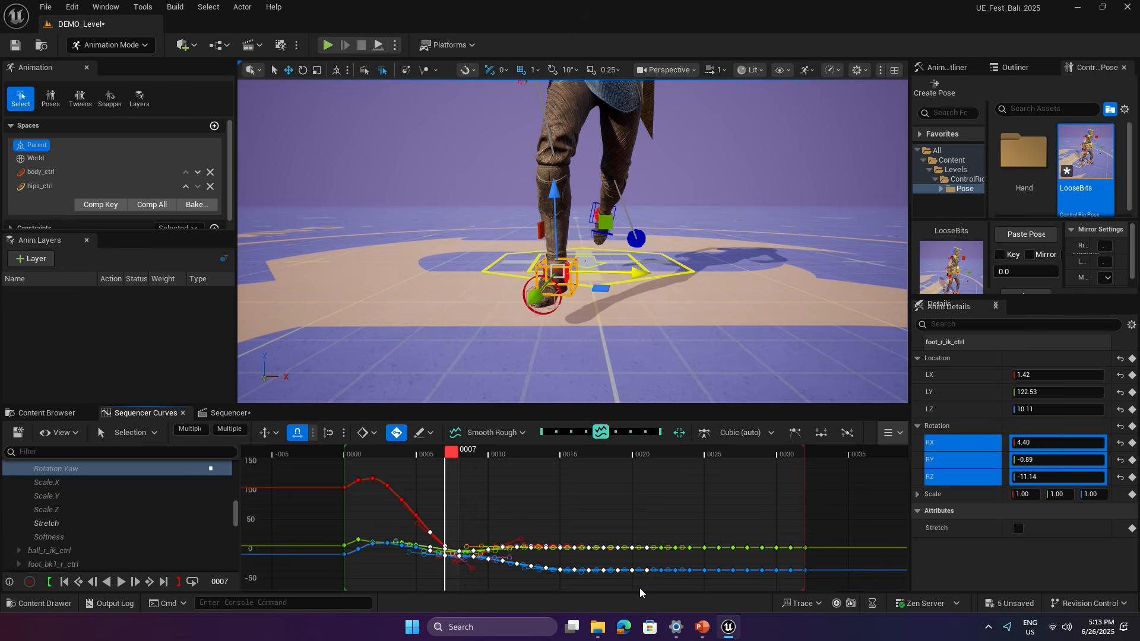
mouse_move(474, 504)
mouse_down()
mouse_move(512, 507)
mouse_move(443, 506)
mouse_move(500, 500)
mouse_move(479, 511)
mouse_up()
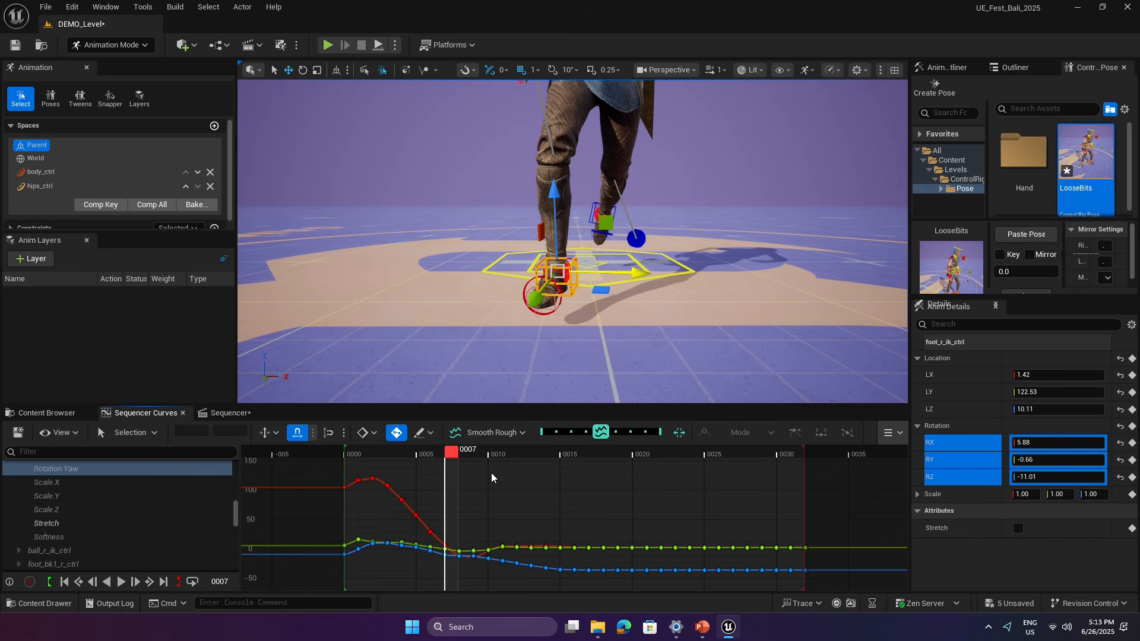
key(shift+u)
drag(455, 453, 507, 468)
alt+drag(721, 268, 861, 268)
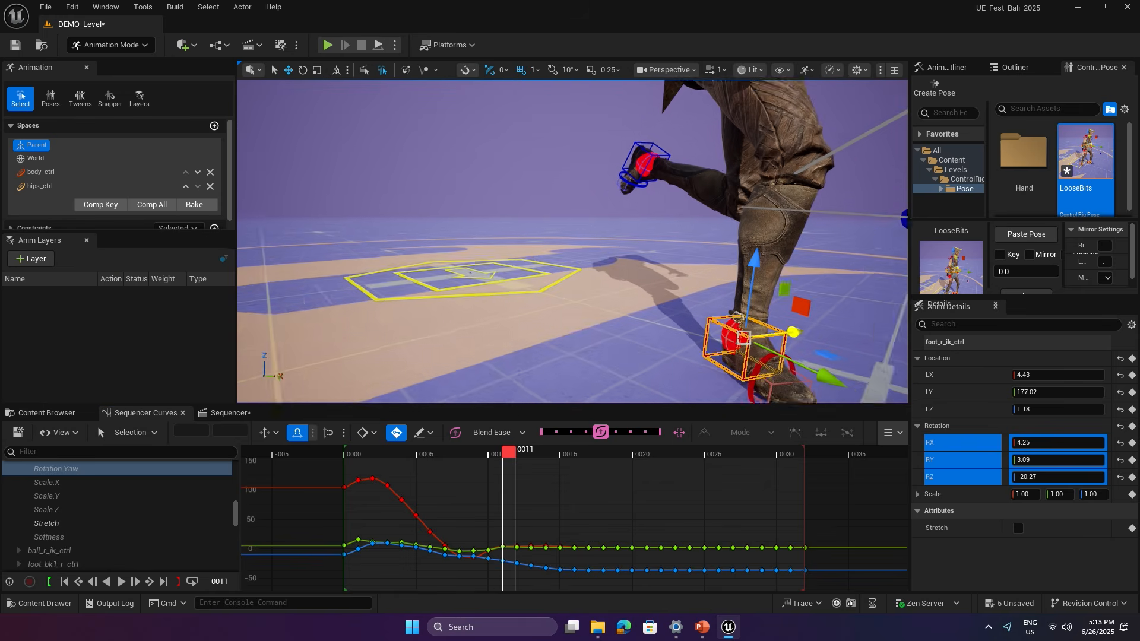
Isolate the right foot's Location Y curve and examine it against the pose from frame 11 to 15.
alt+middle_drag(721, 268, 534, 264)
click(933, 392)
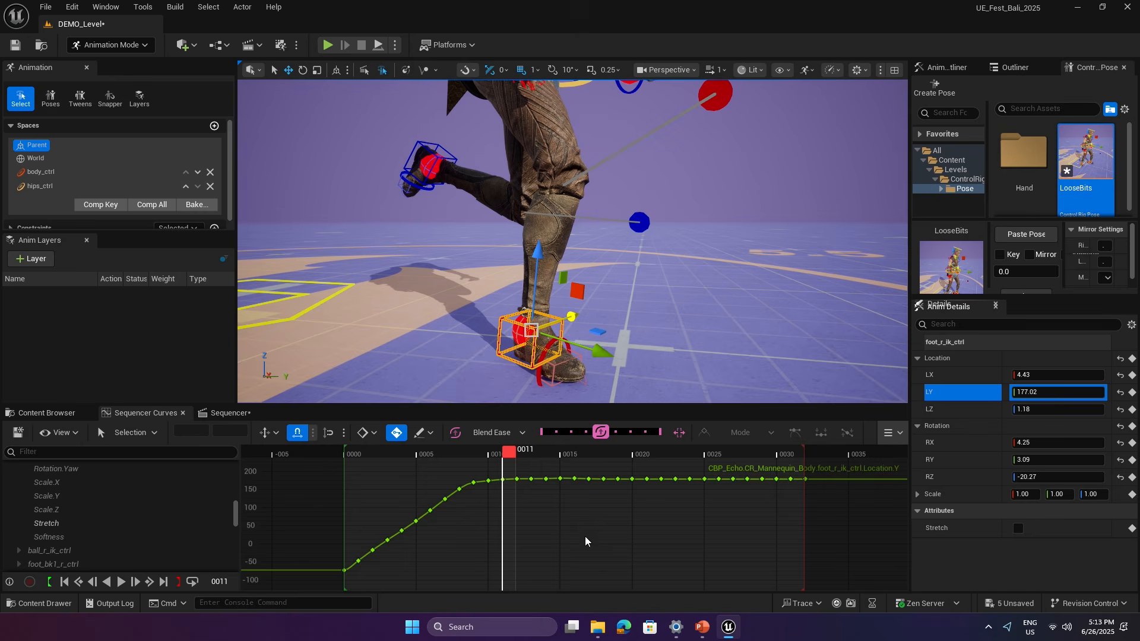
alt+right_drag(473, 514, 470, 458)
alt+middle_drag(469, 484, 461, 538)
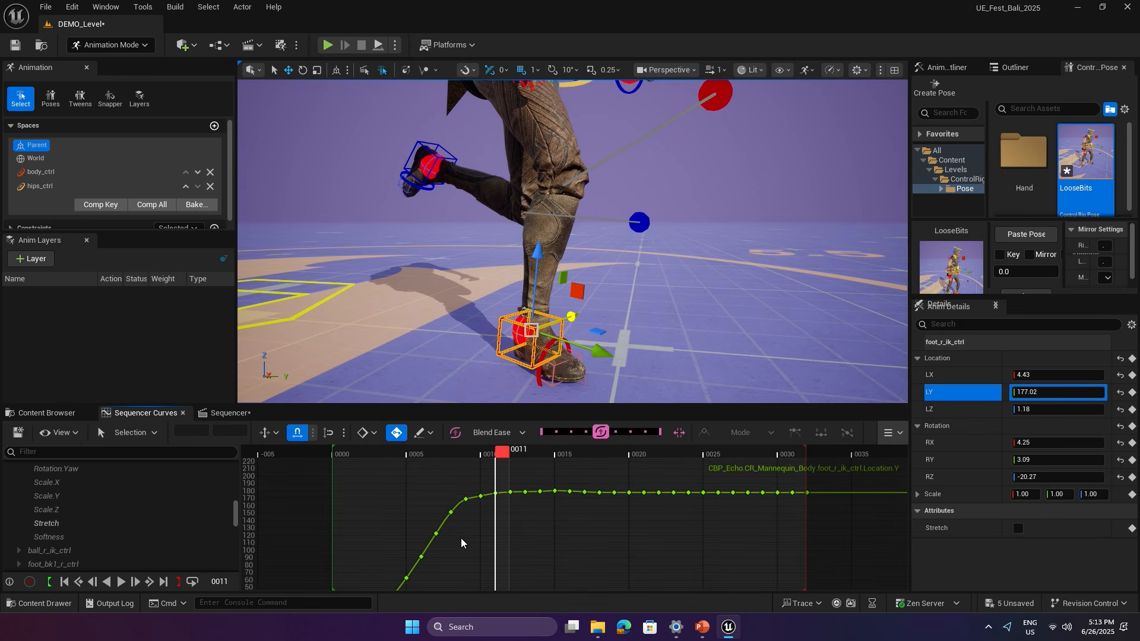
drag(504, 450, 549, 468)
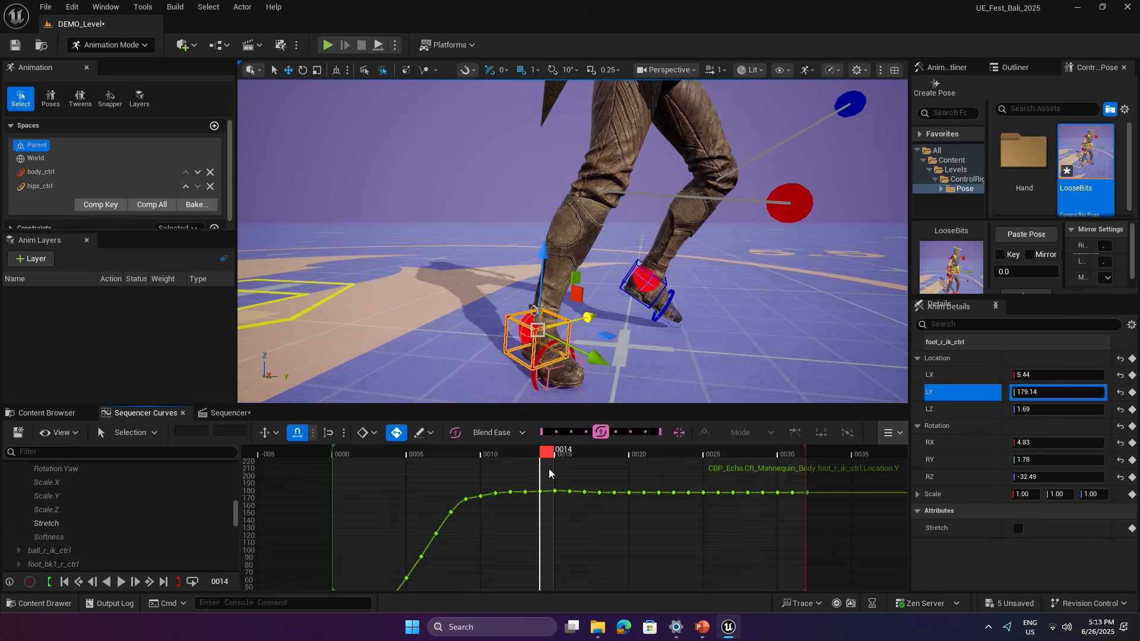
key(Right)
Flatten the right foot's Location Z keys from frame 8 to about 25 with a full Blend Neighbor.
click(949, 409)
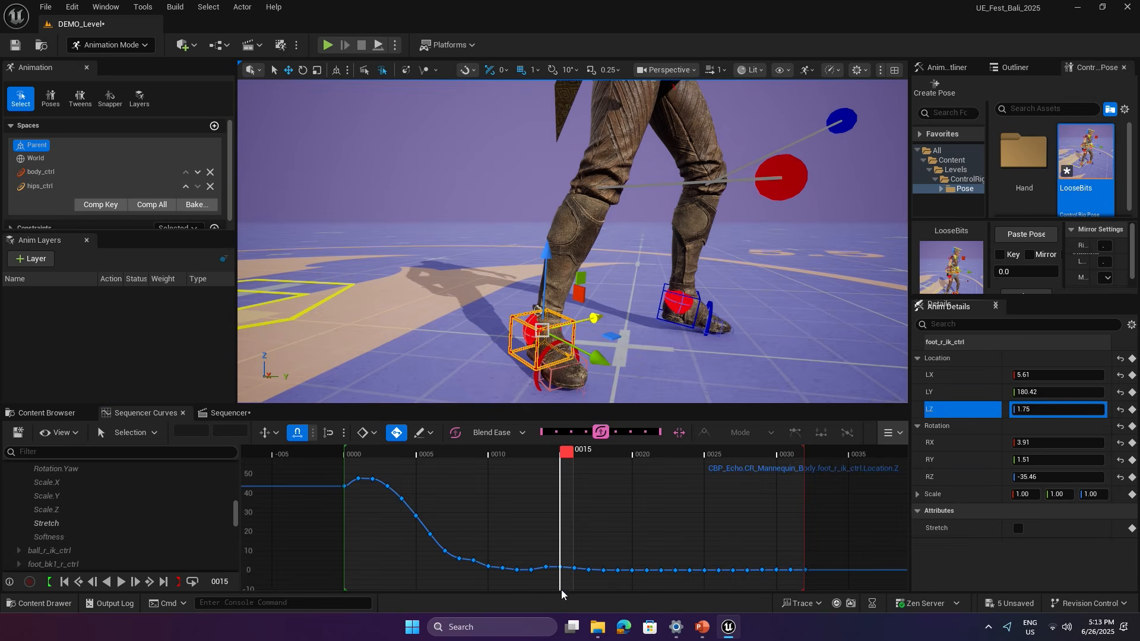
drag(479, 489, 711, 558)
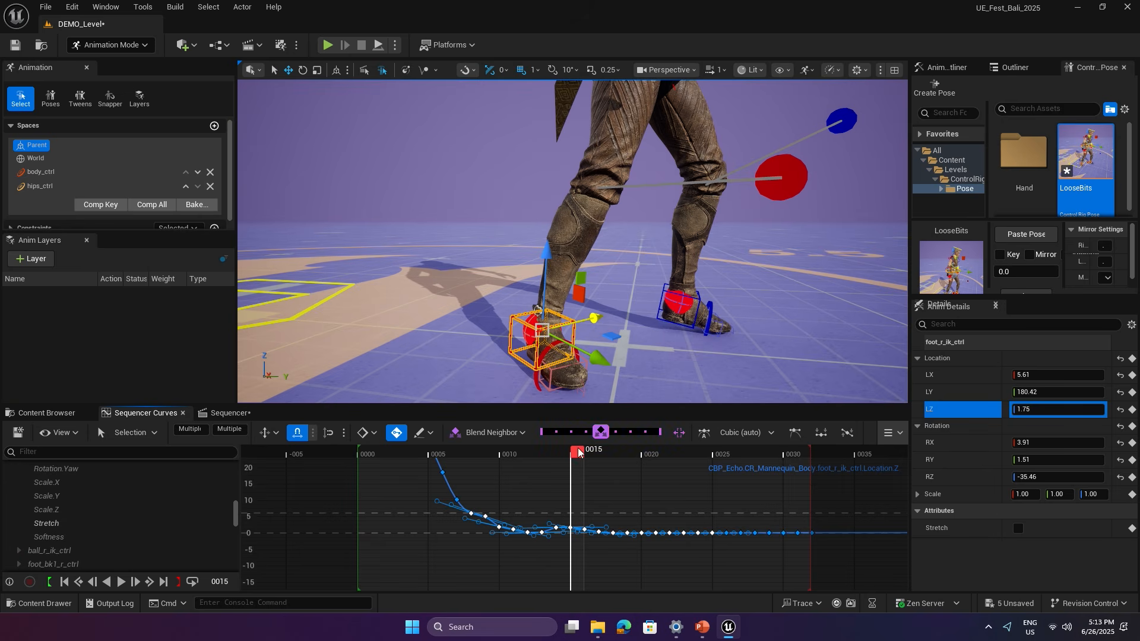
click(660, 432)
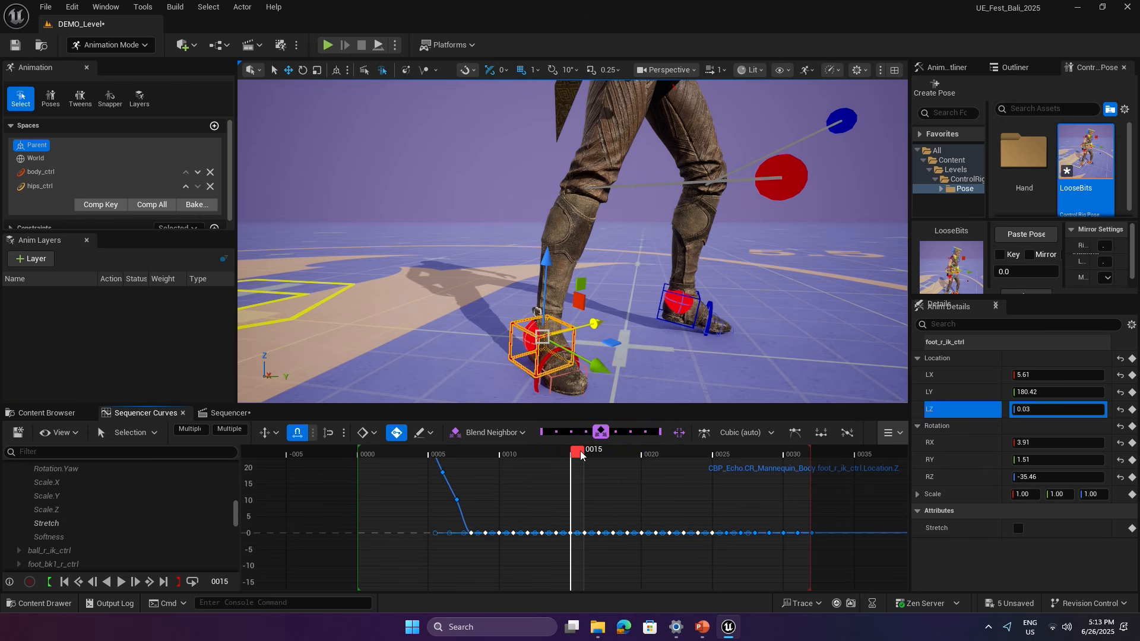
Raise the right foot's Location Z key at frame 9 to about 6.2 and delete the frame 8 key.
drag(579, 451, 494, 463)
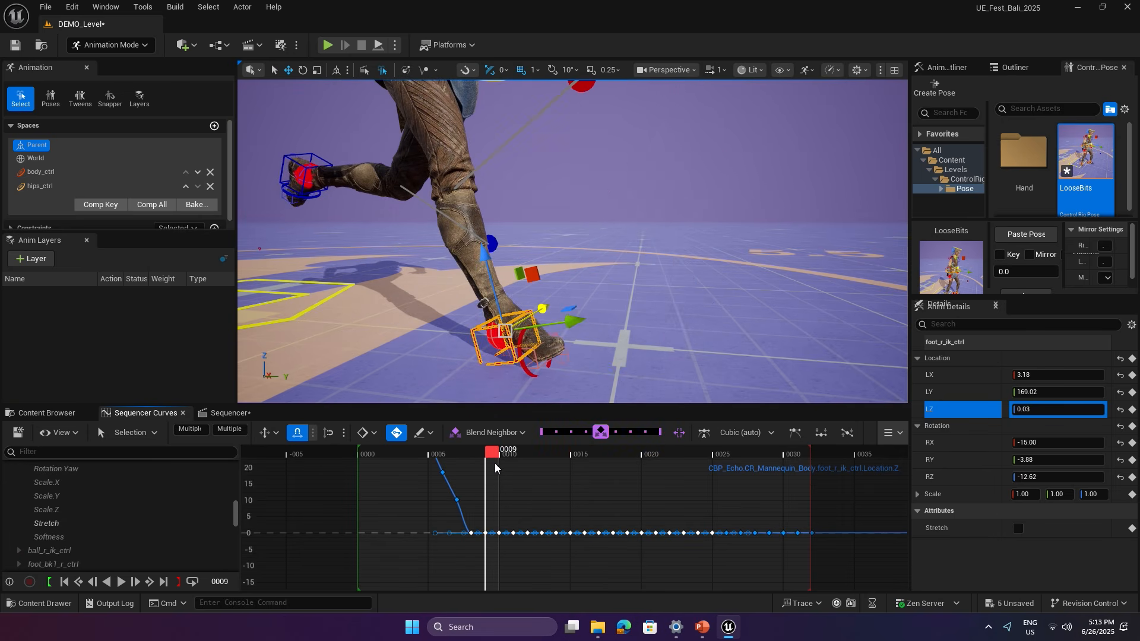
click(485, 532)
drag(485, 532, 488, 513)
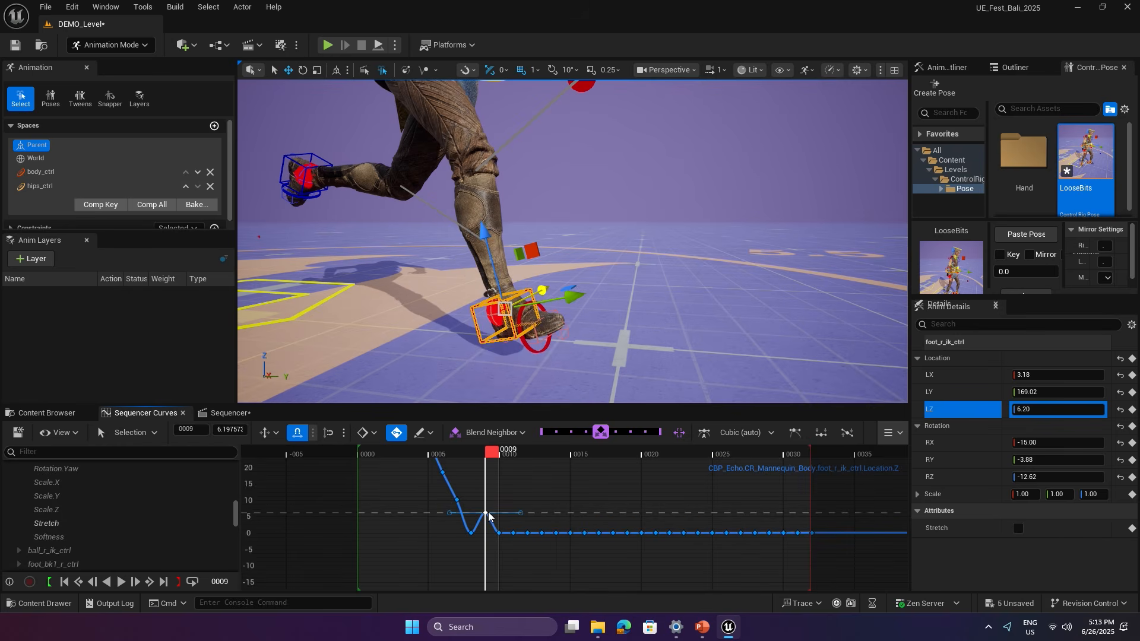
click(470, 533)
key(Delete)
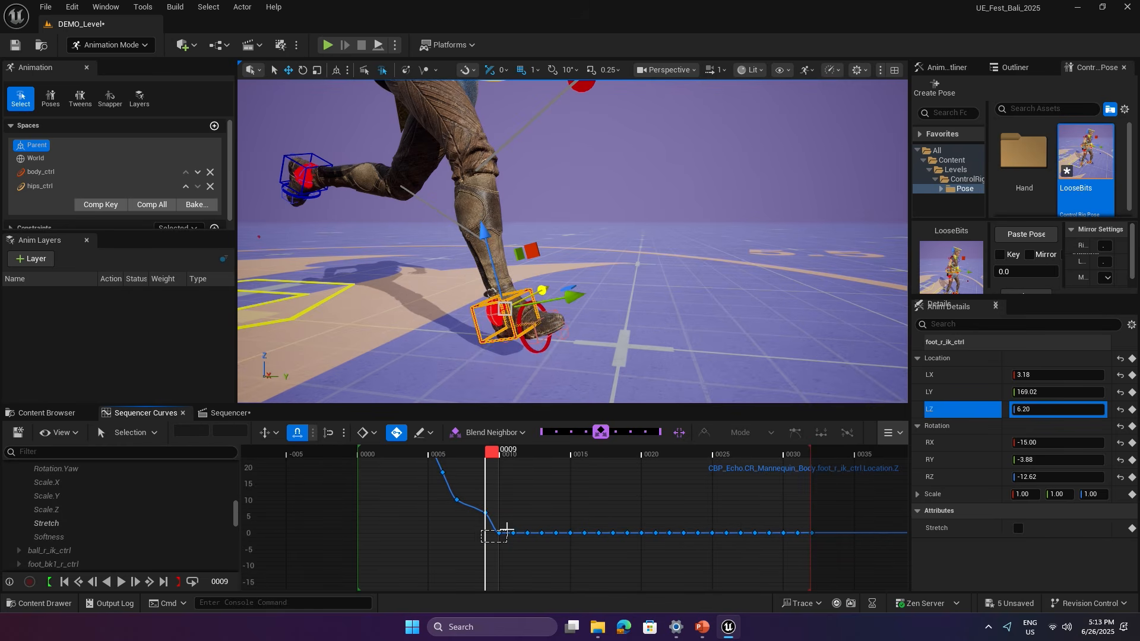
Ease the right foot's Location Z descent by removing the frame 10 key and raising the frame 7 and 11 keys, then scrub to frame 16.
drag(512, 532, 511, 529)
right_drag(512, 529, 546, 564)
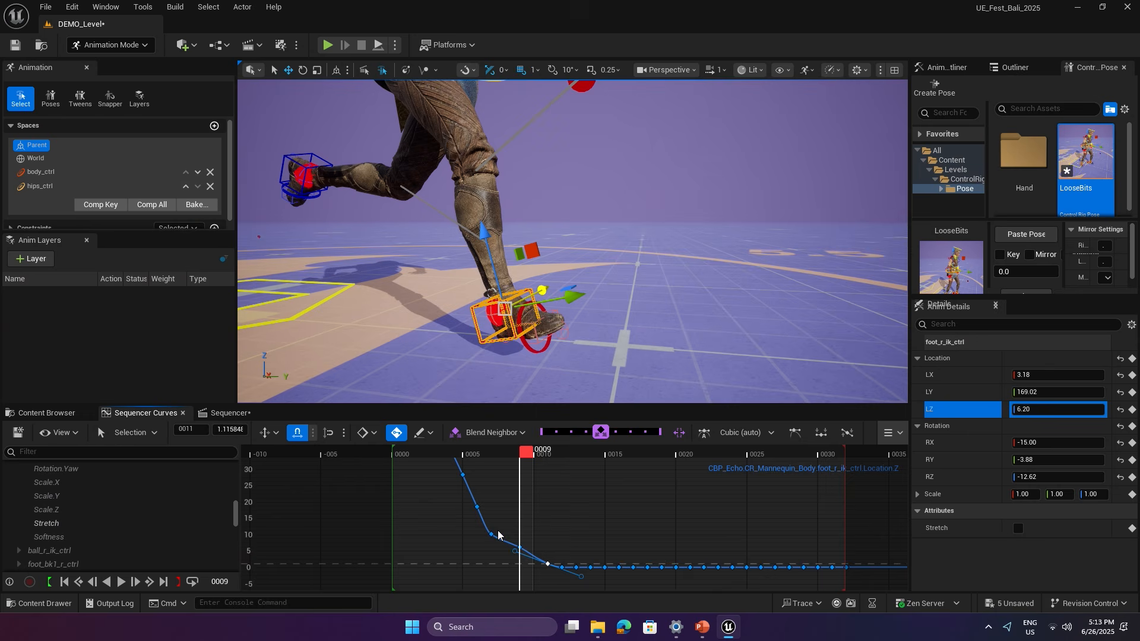
drag(491, 533, 479, 513)
click(492, 523)
click(558, 515)
scroll(558, 514, down, 2)
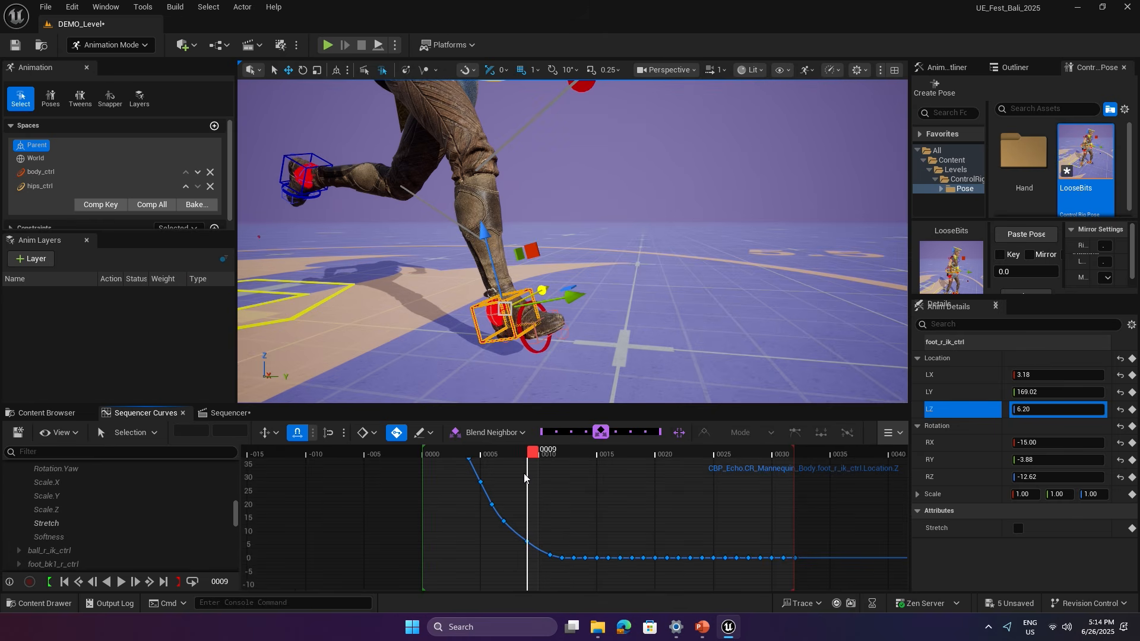
drag(525, 477, 609, 473)
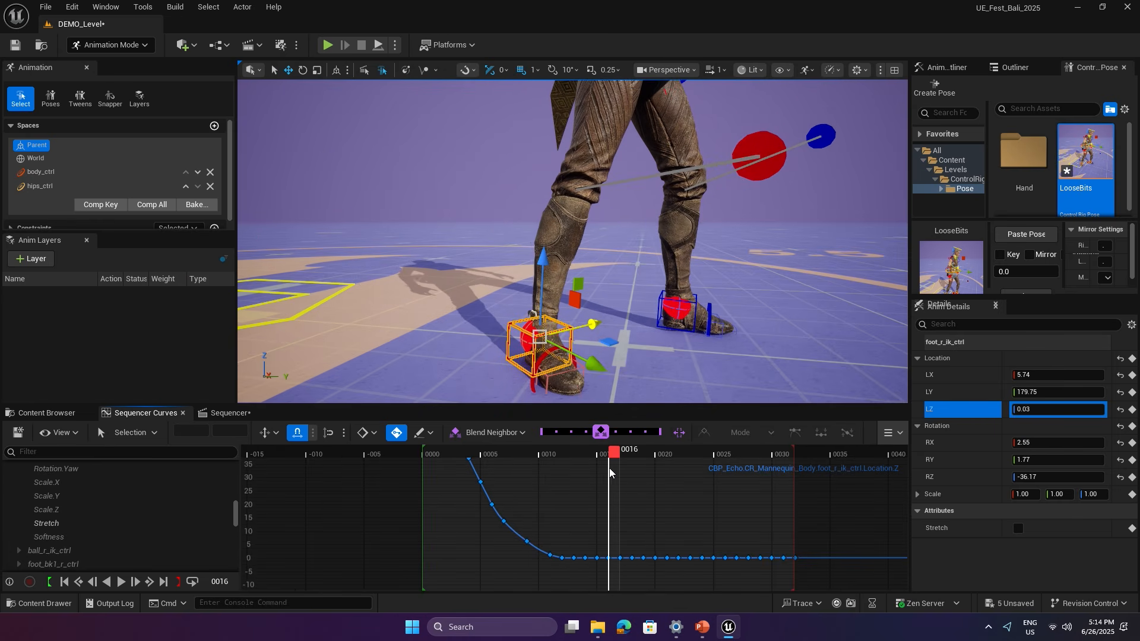
scroll(572, 241, down, 3)
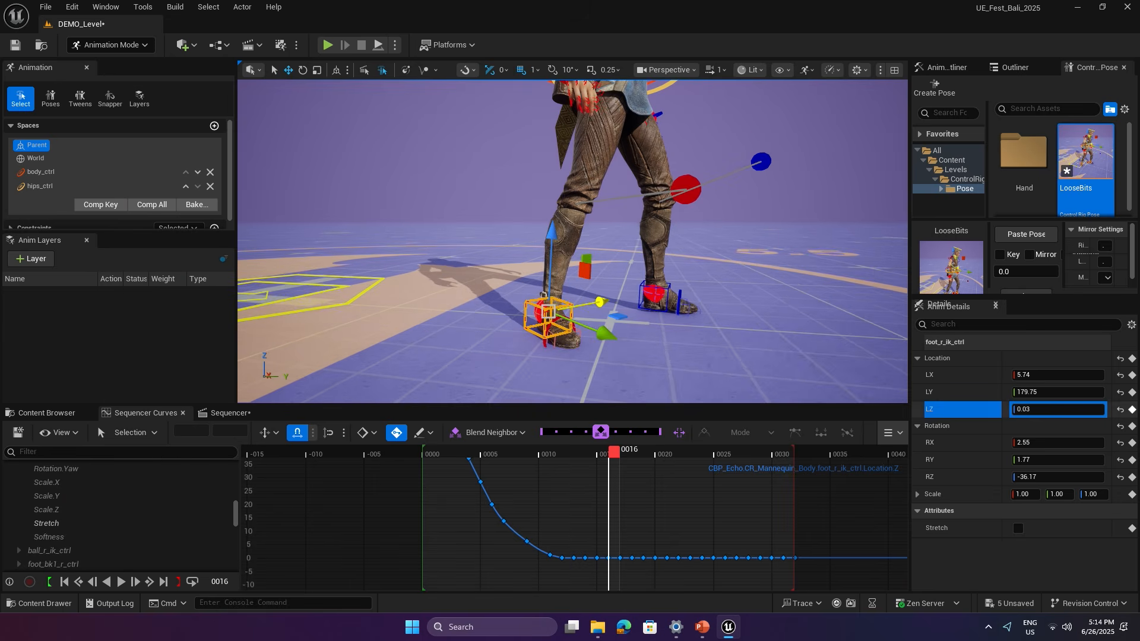
Flatten the right foot's Location Y keys from frame 11 to about 23 with Blend Neighbor and raise the frame 10 key to about 175.8.
click(942, 389)
right_drag(542, 500, 512, 527)
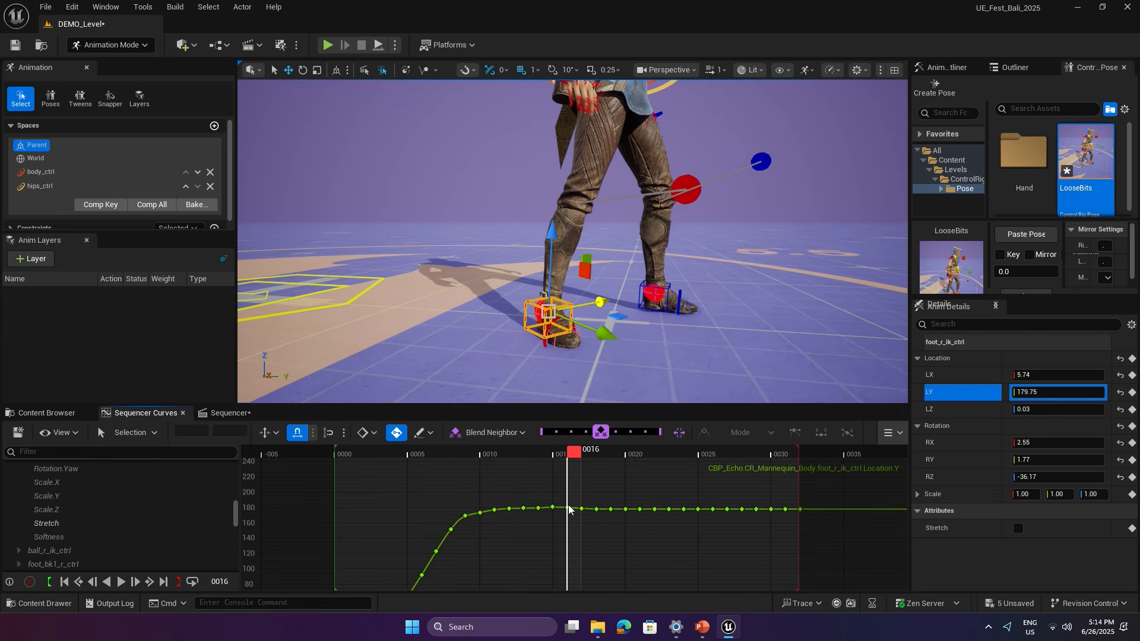
alt+right_drag(655, 518, 575, 491)
drag(529, 472, 675, 503)
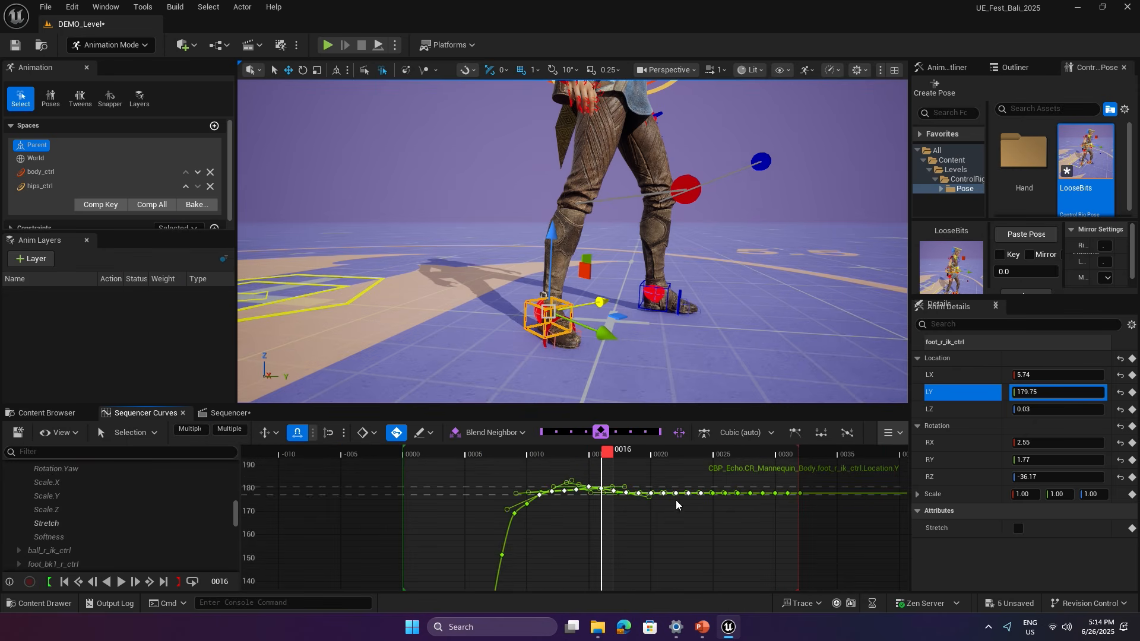
click(662, 436)
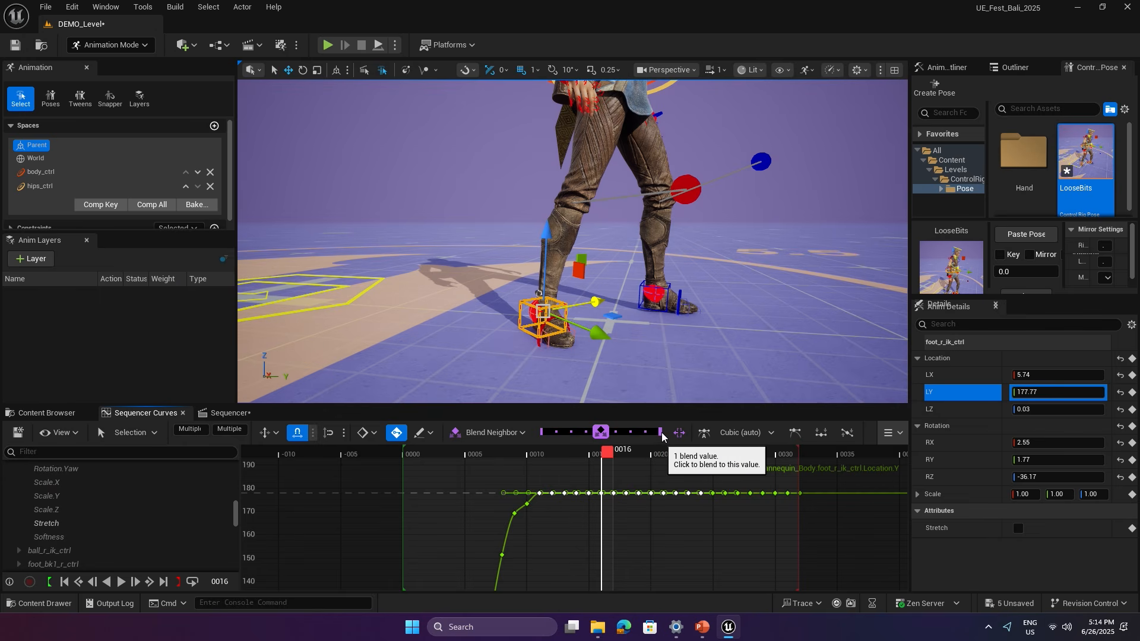
click(527, 504)
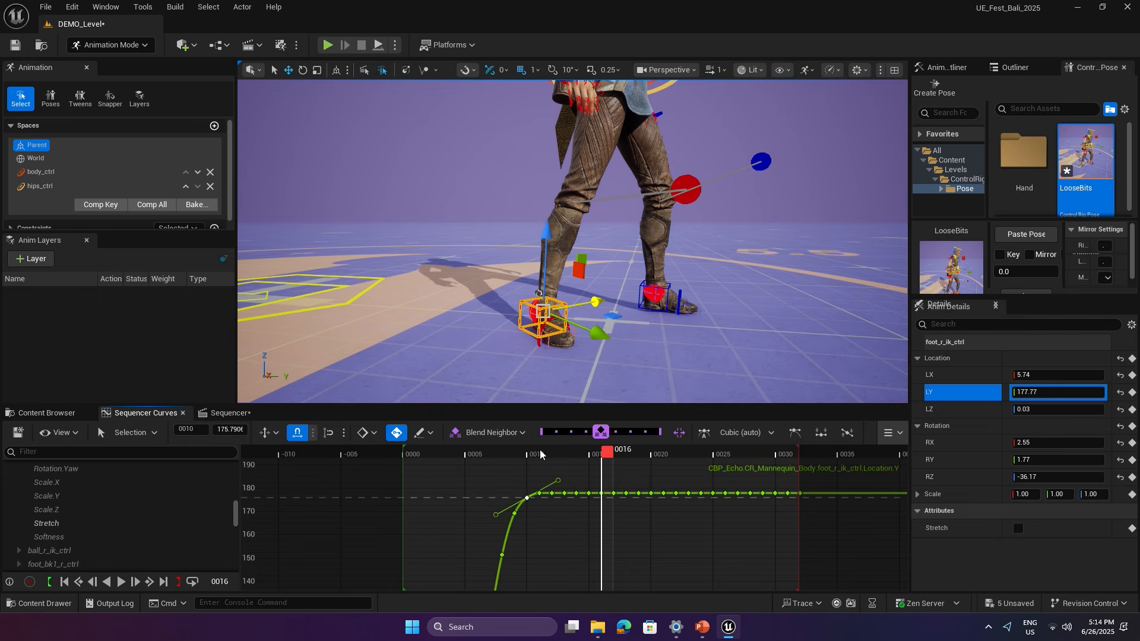
Move the right foot's Location Z key from frame 11 to 10, lower the frame 9 key to about 2.81, and scrub through the result.
mouse_move(539, 454)
mouse_down()
mouse_move(482, 457)
mouse_move(561, 461)
mouse_move(530, 461)
mouse_up()
click(943, 411)
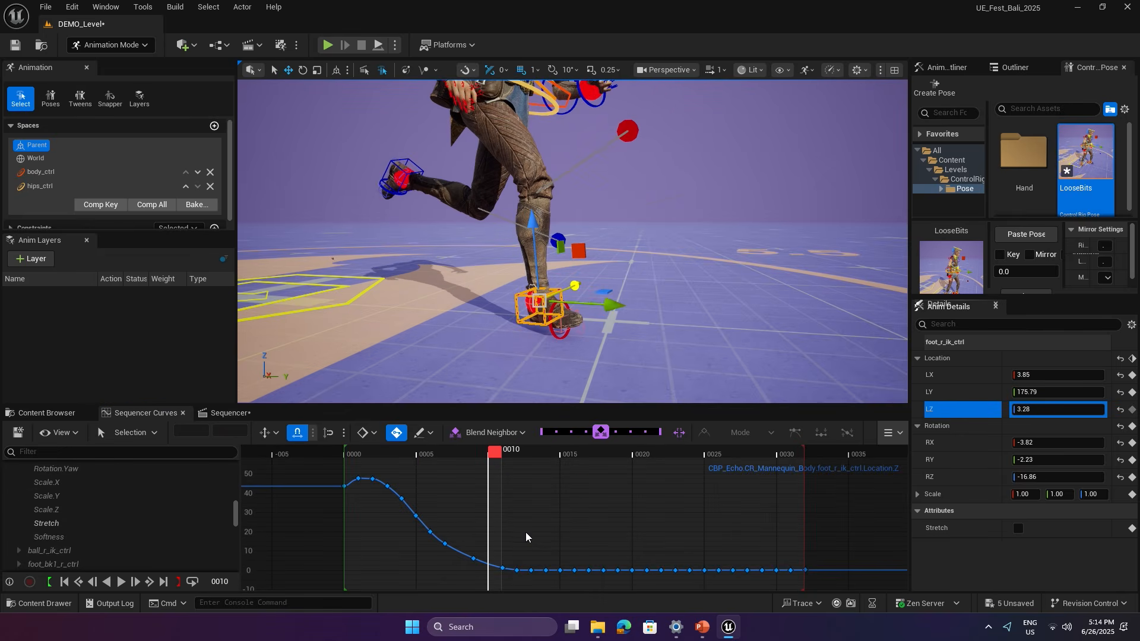
click(503, 568)
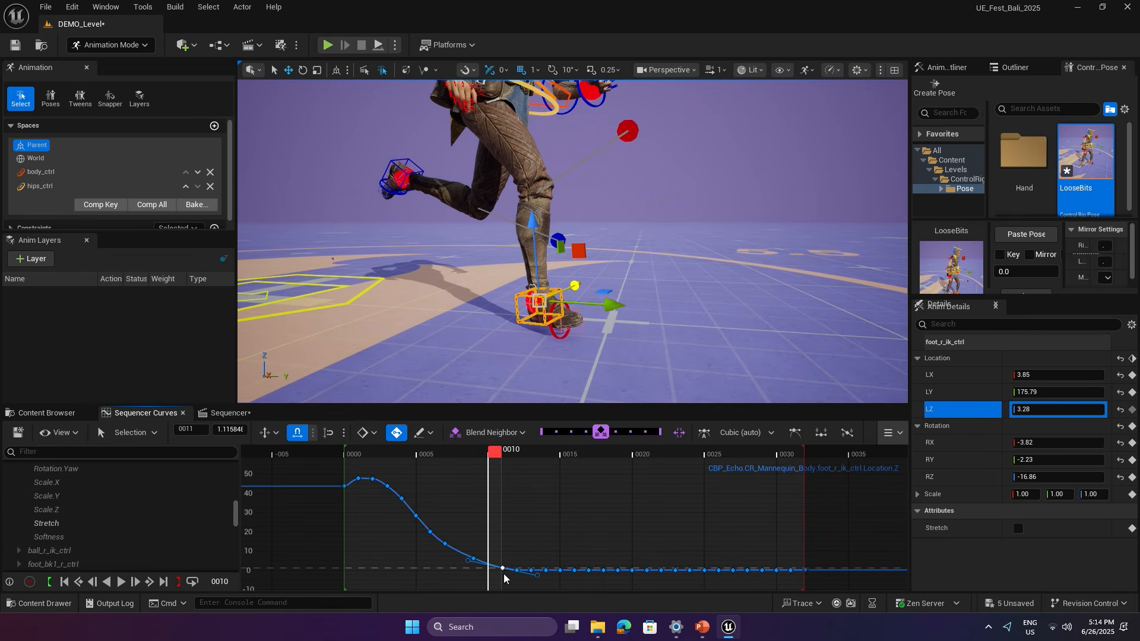
drag(503, 572, 476, 564)
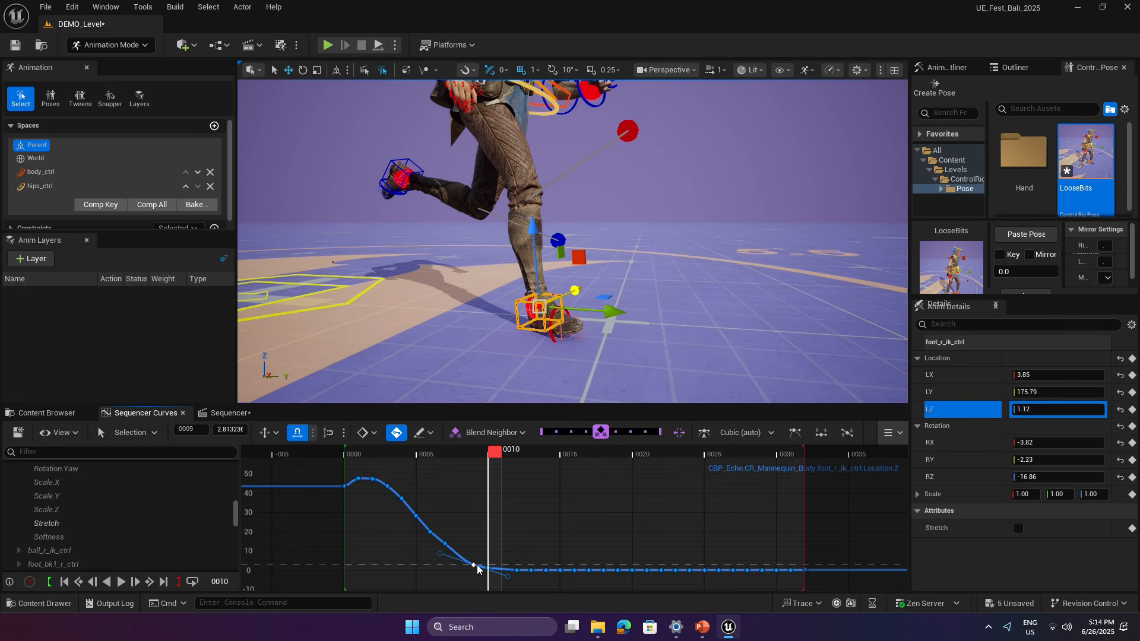
drag(486, 452, 823, 457)
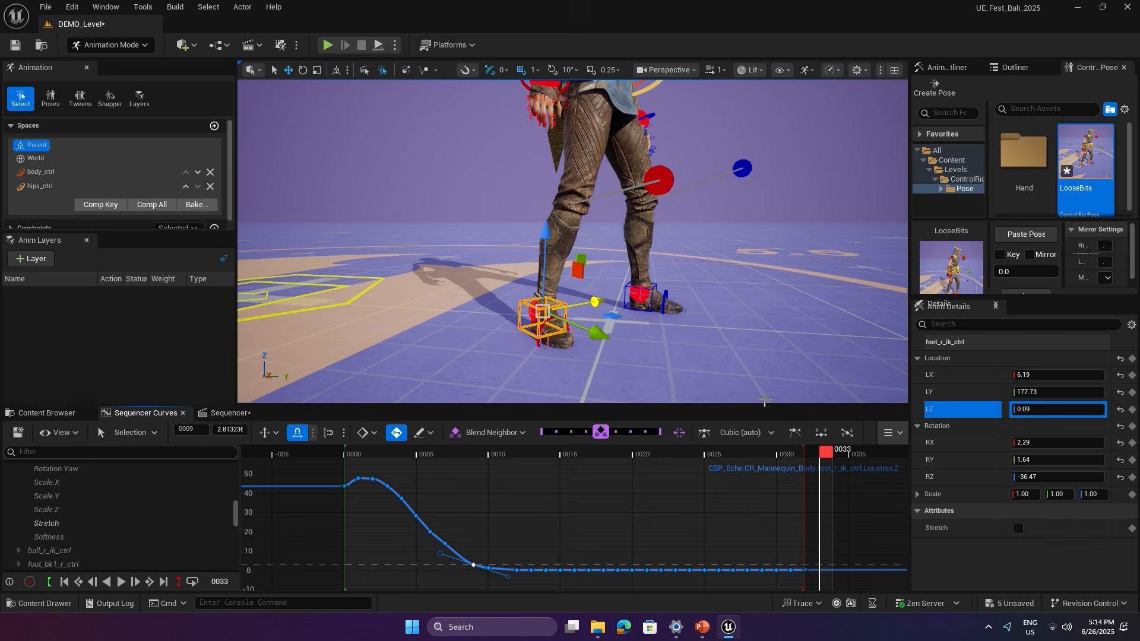
click(941, 69)
click(1091, 68)
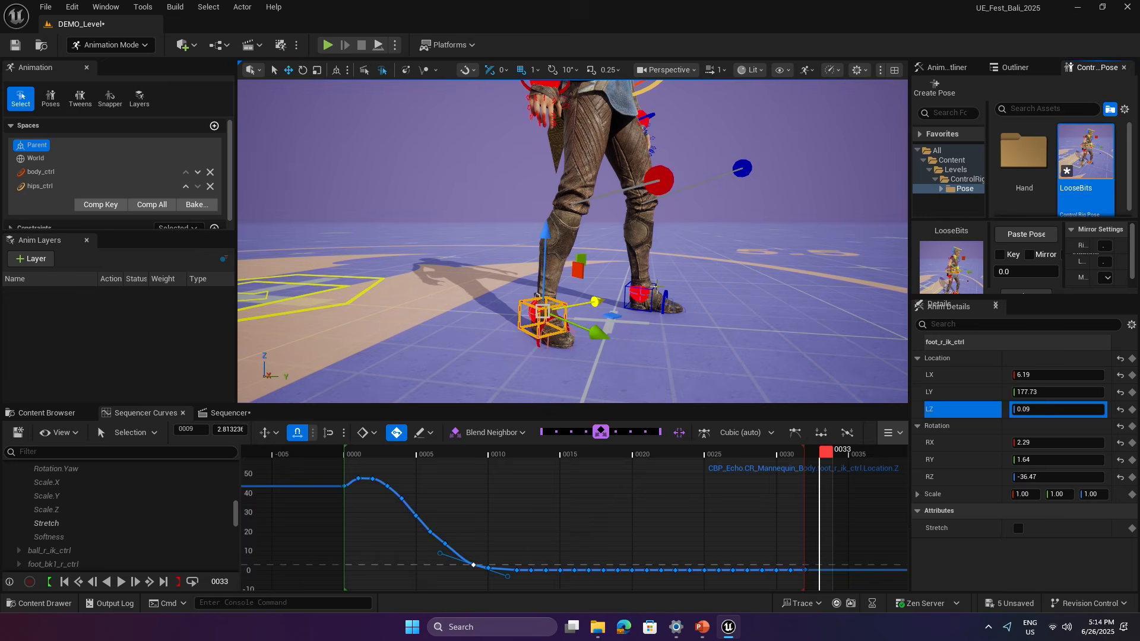
Select foot_l_ik_ctrl and add a new anim layer for it.
click(655, 287)
alt+drag(655, 287, 416, 285)
key(f)
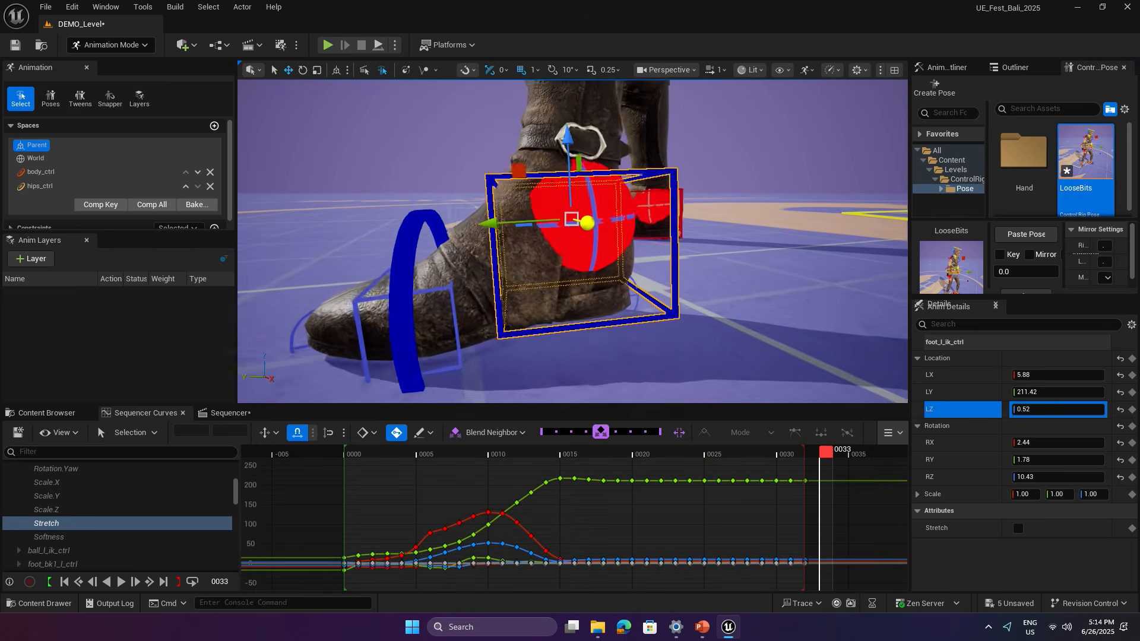
alt+right_drag(884, 235, 736, 235)
alt+drag(765, 250, 789, 291)
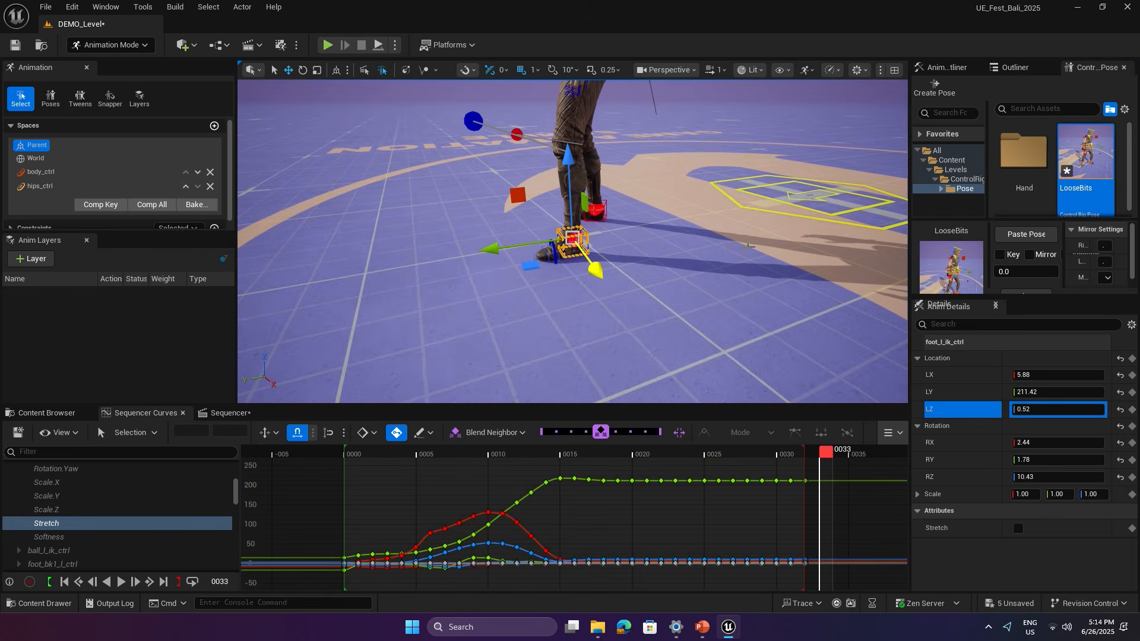
alt+middle_drag(765, 250, 721, 301)
alt+drag(736, 246, 757, 240)
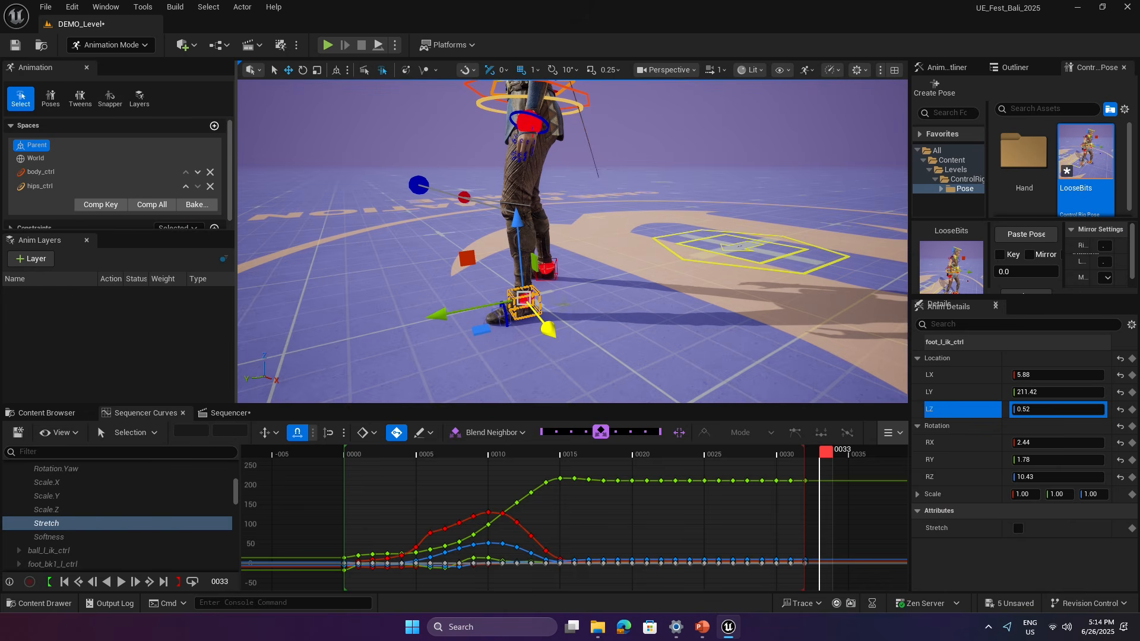
click(31, 258)
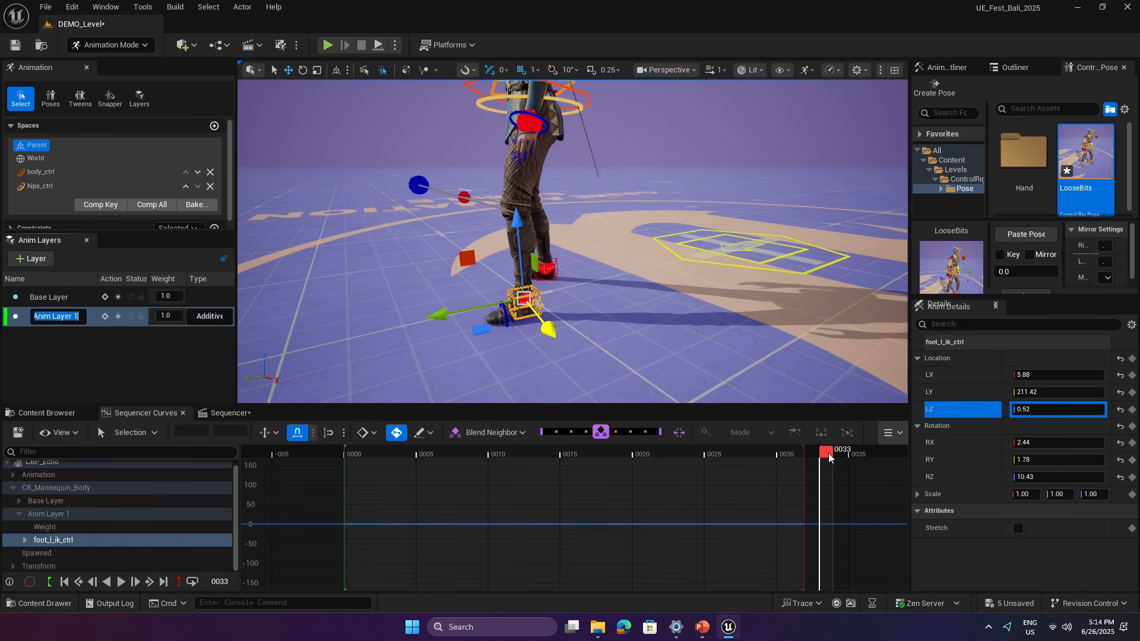
Set Anim Layer 1's type to Override and key the left foot control on that layer at frame 31.
drag(828, 457, 797, 452)
alt+drag(568, 301, 644, 292)
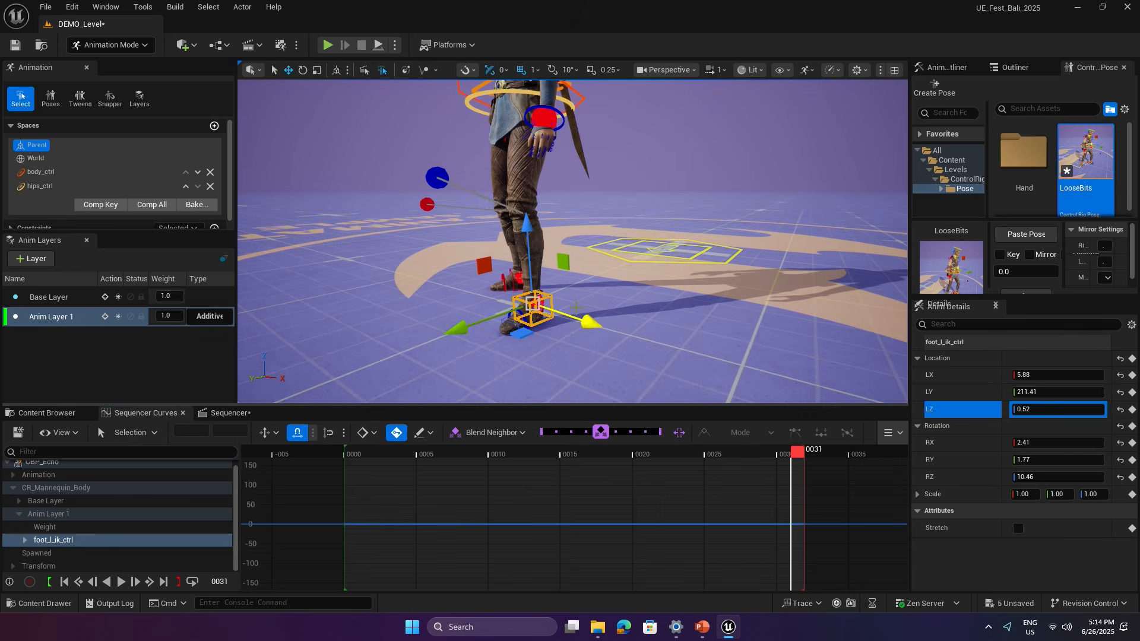
click(213, 316)
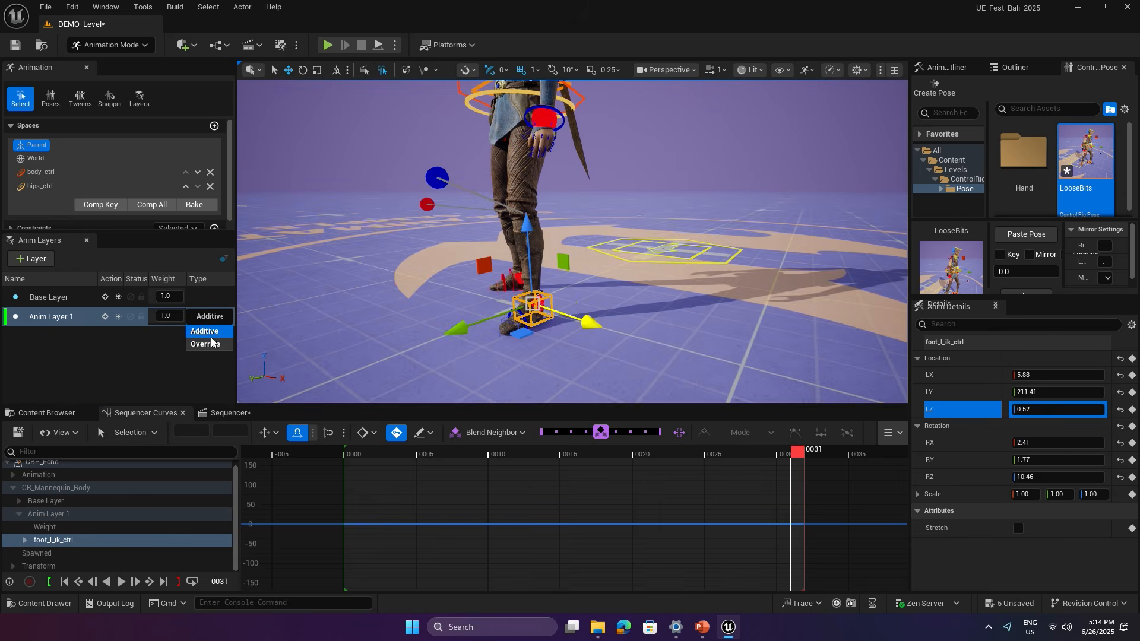
click(212, 343)
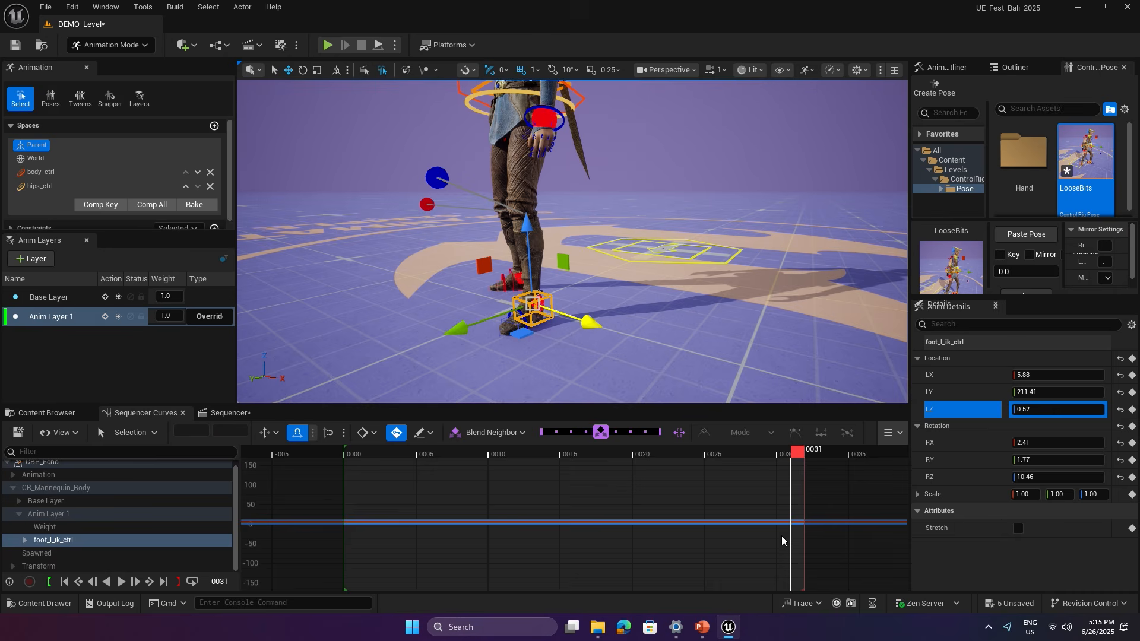
mouse_move(788, 525)
click(104, 316)
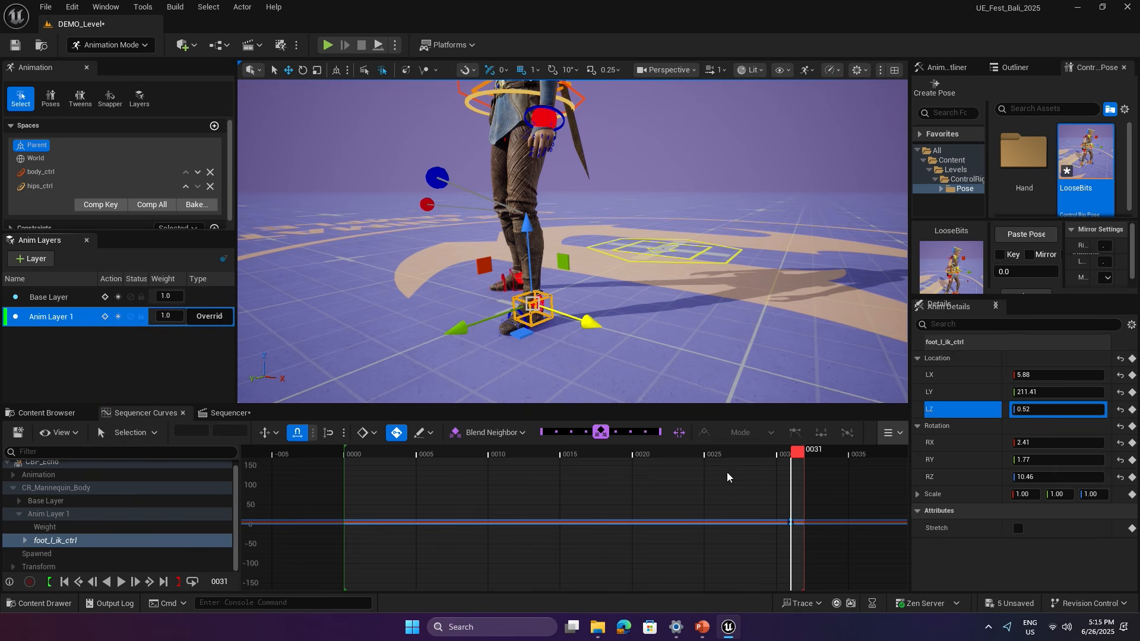
Scrub through the sequence to check how the override layer holds the left foot, and stop at frame 8.
drag(800, 454, 374, 454)
drag(347, 455, 654, 461)
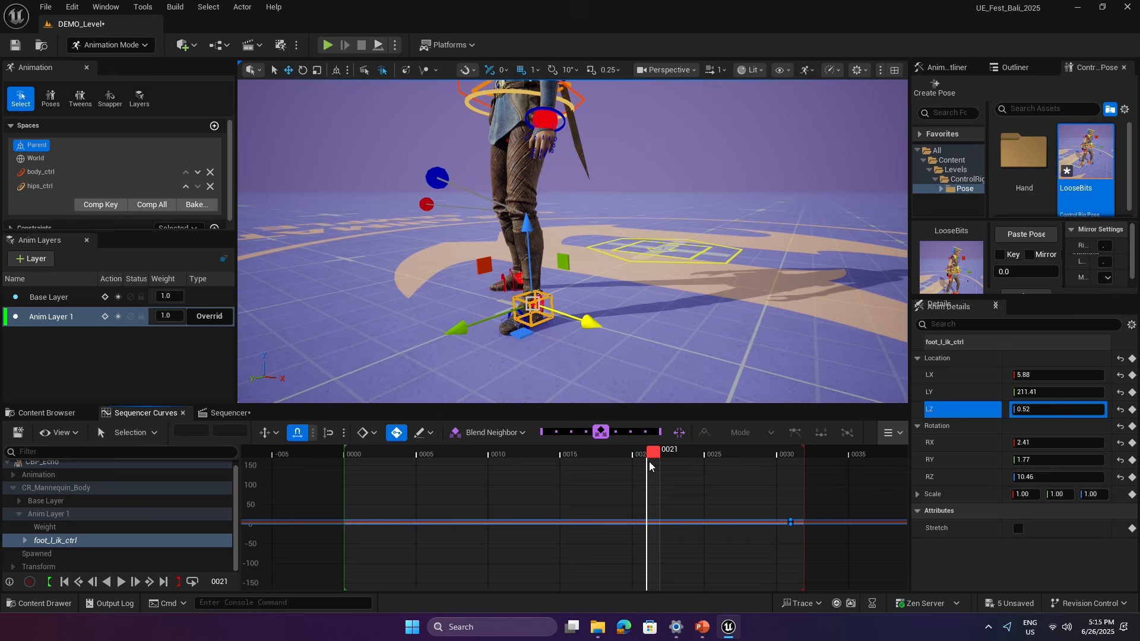
drag(650, 461, 468, 454)
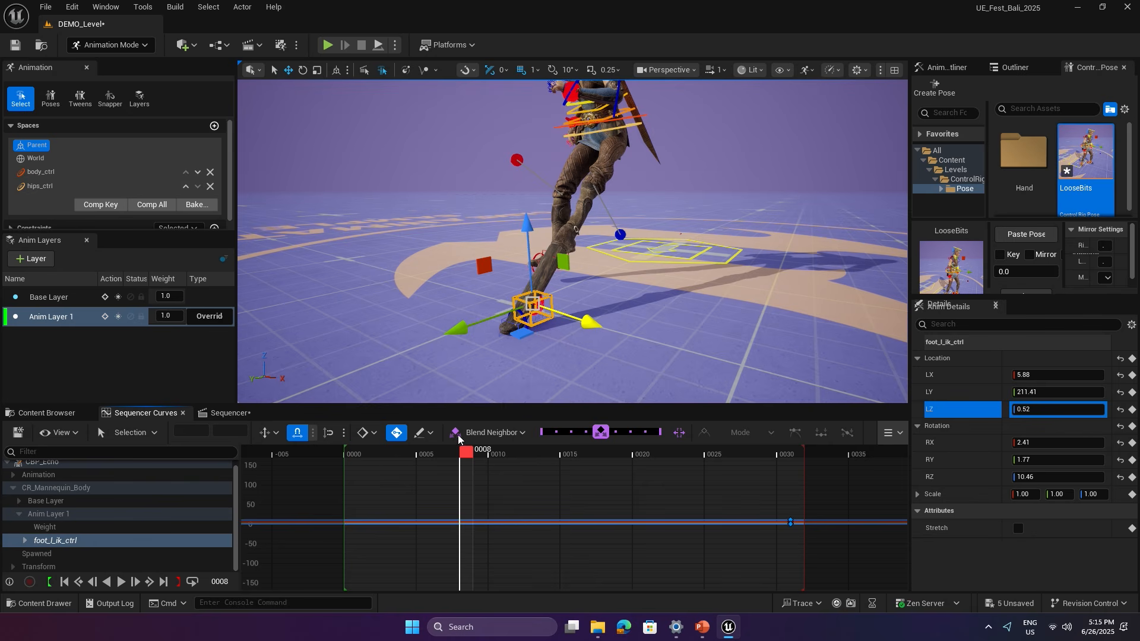
Set Anim Layer 1's weight to 0.0 at frame 8 and widen the layer list to show its weight key control.
drag(176, 315, 126, 316)
click(167, 316)
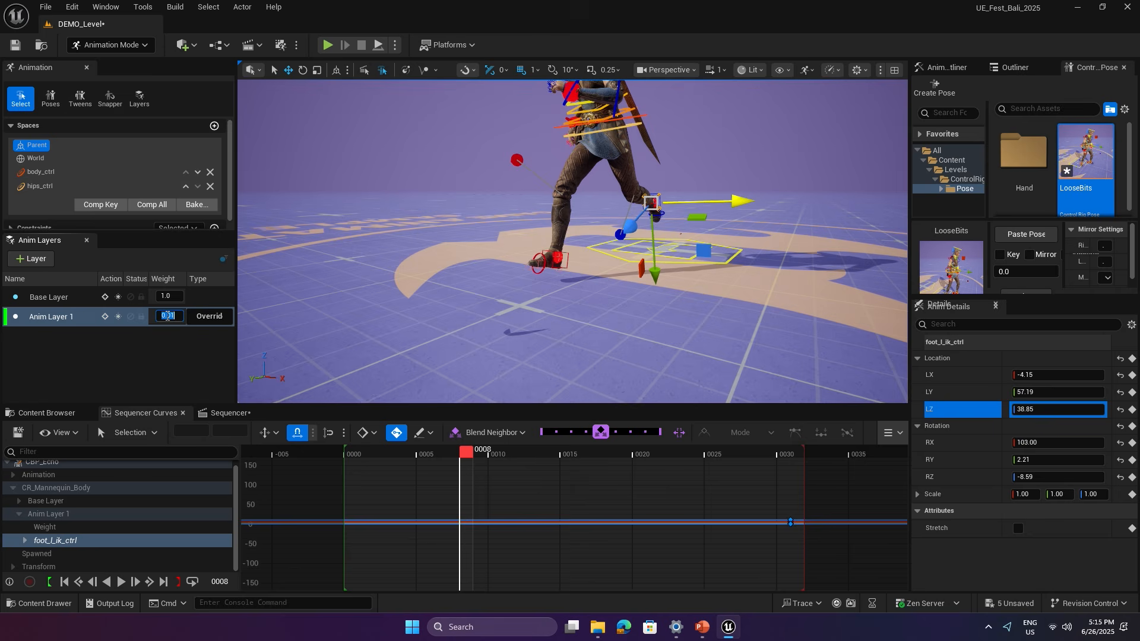
text(0)
key(Return)
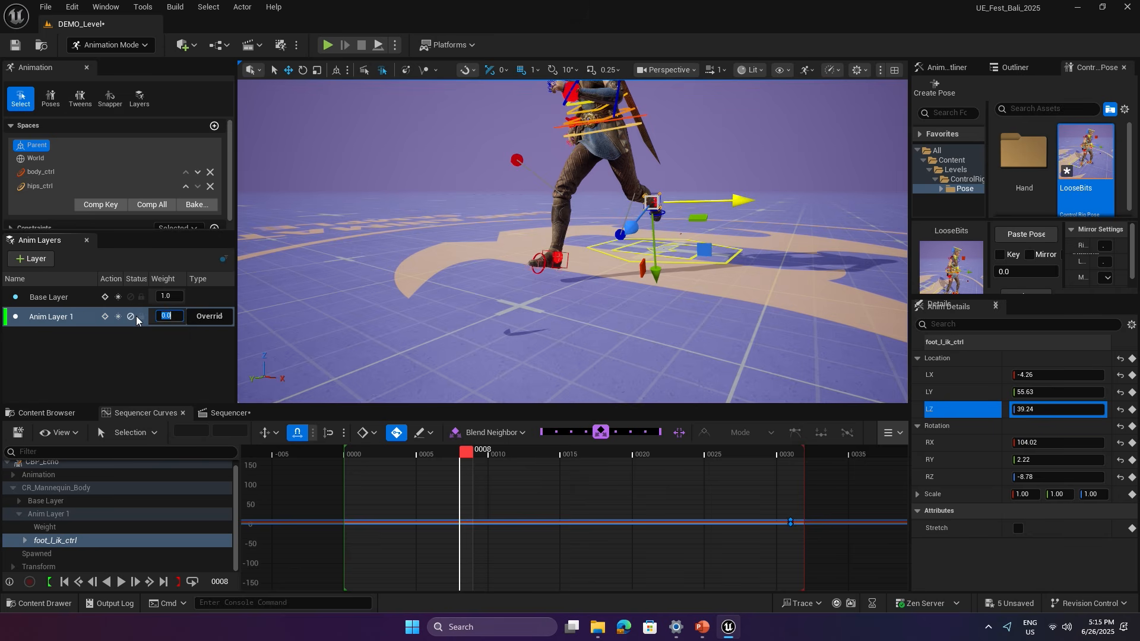
drag(235, 340, 277, 335)
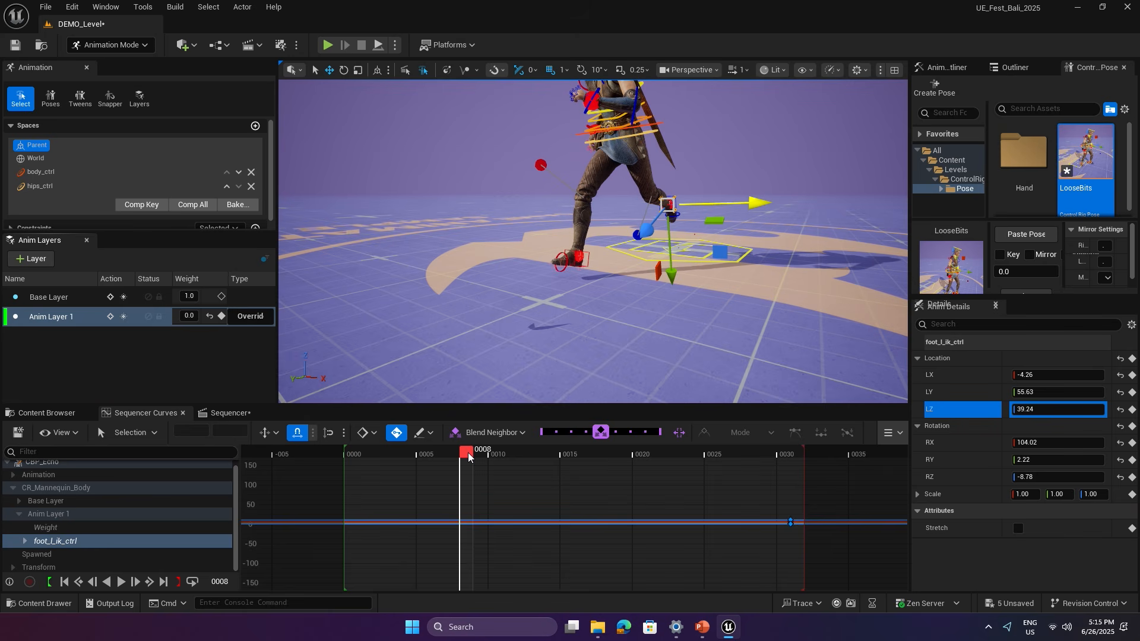
Set Anim Layer 1's weight to 0.4 at frame 12 of the sequence.
drag(468, 456, 524, 452)
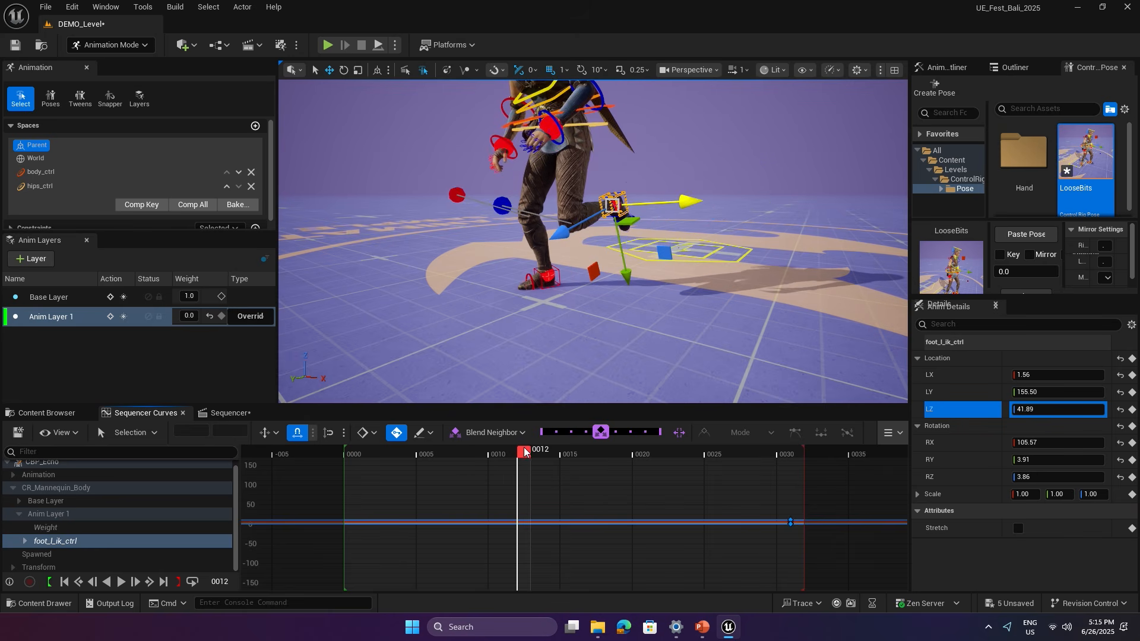
alt+drag(623, 238, 643, 211)
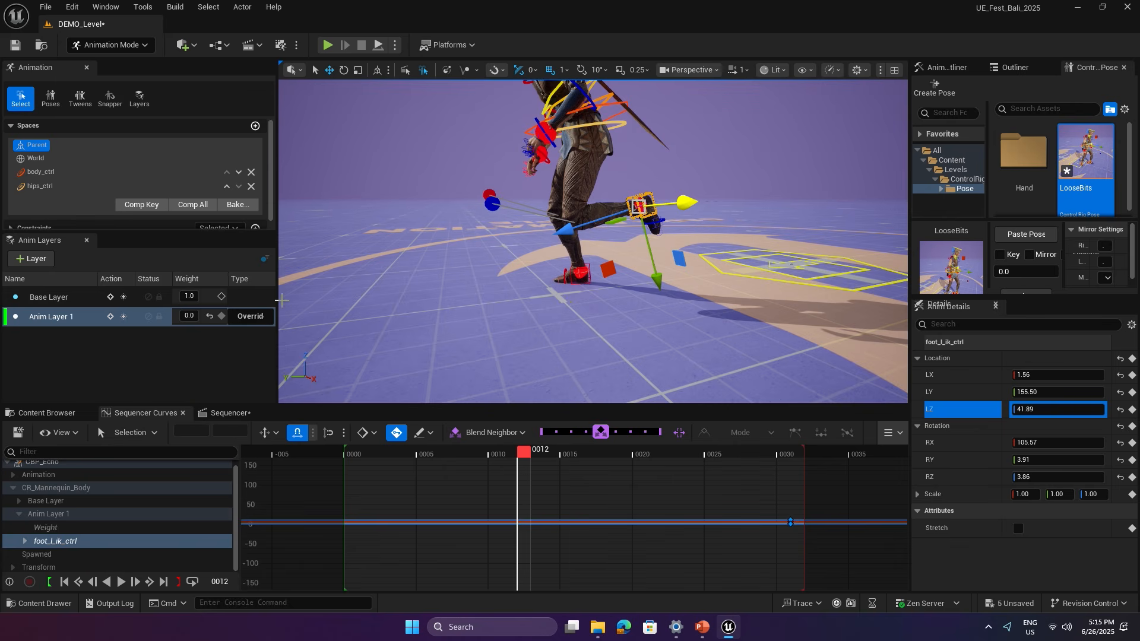
mouse_move(187, 315)
mouse_down()
mouse_move(217, 315)
mouse_move(190, 315)
mouse_up()
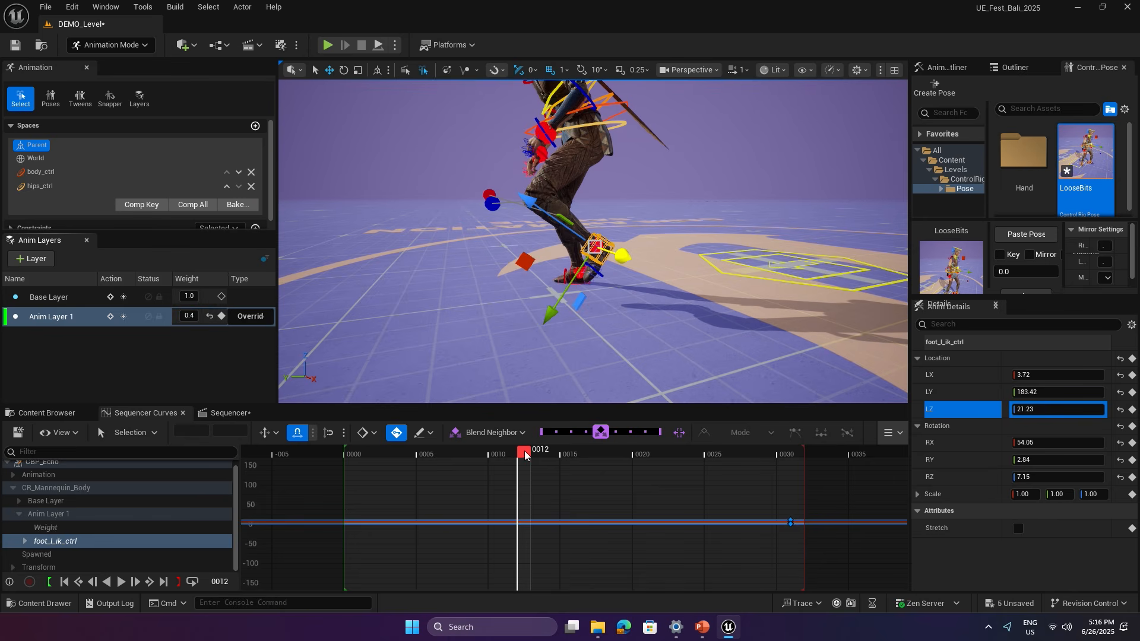
Set Anim Layer 1's weight to 1 at frame 15.
drag(524, 454, 567, 454)
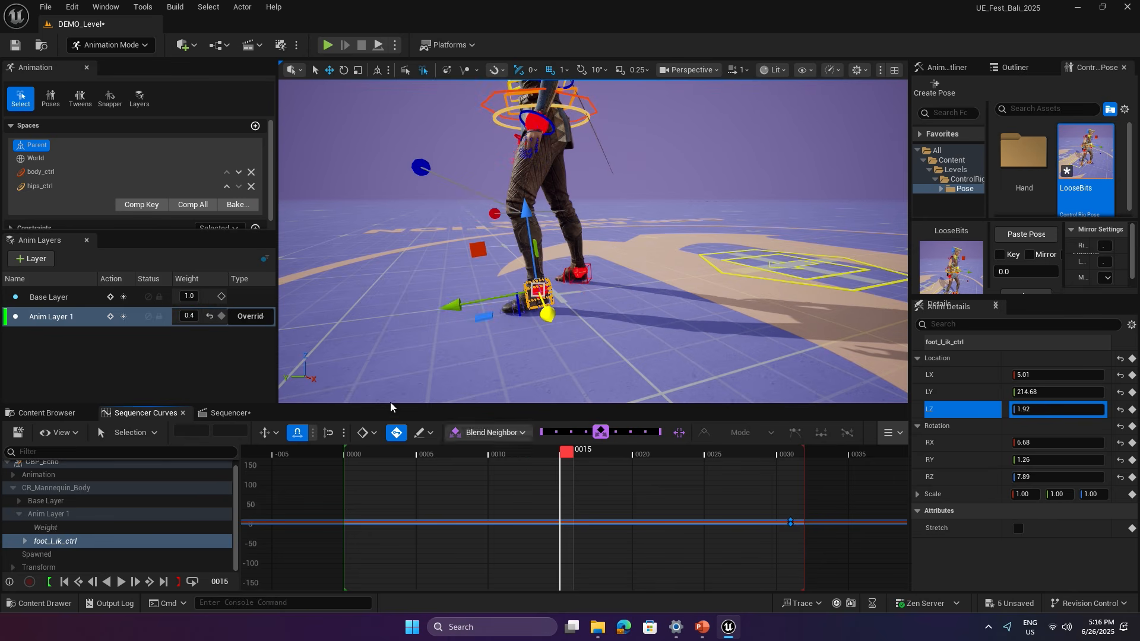
click(186, 311)
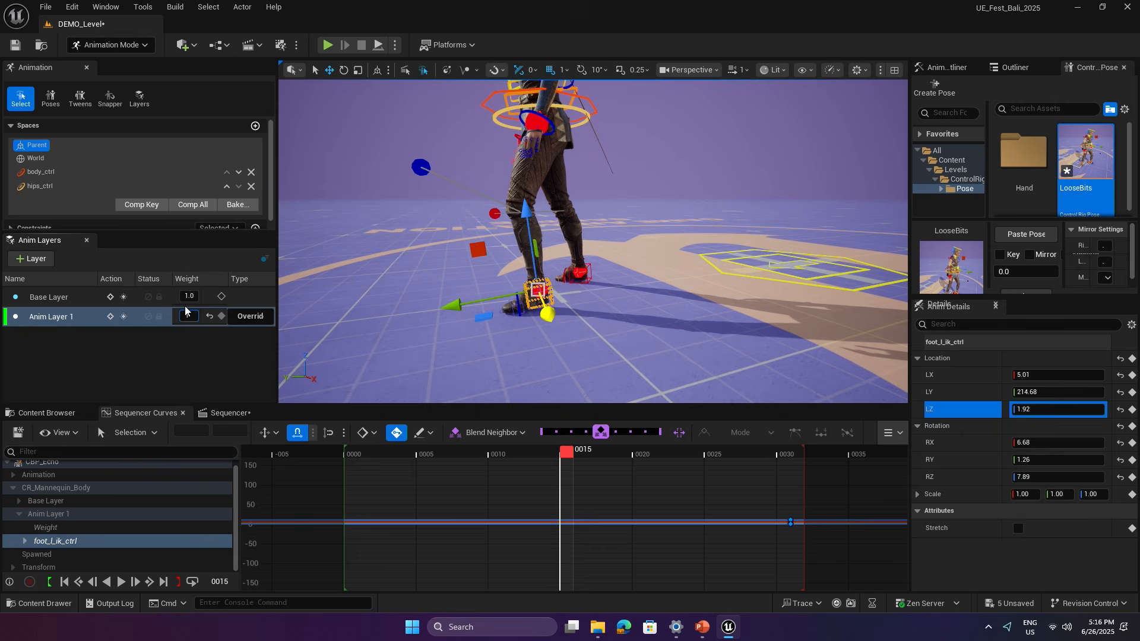
text(1)
key(Return)
click(564, 455)
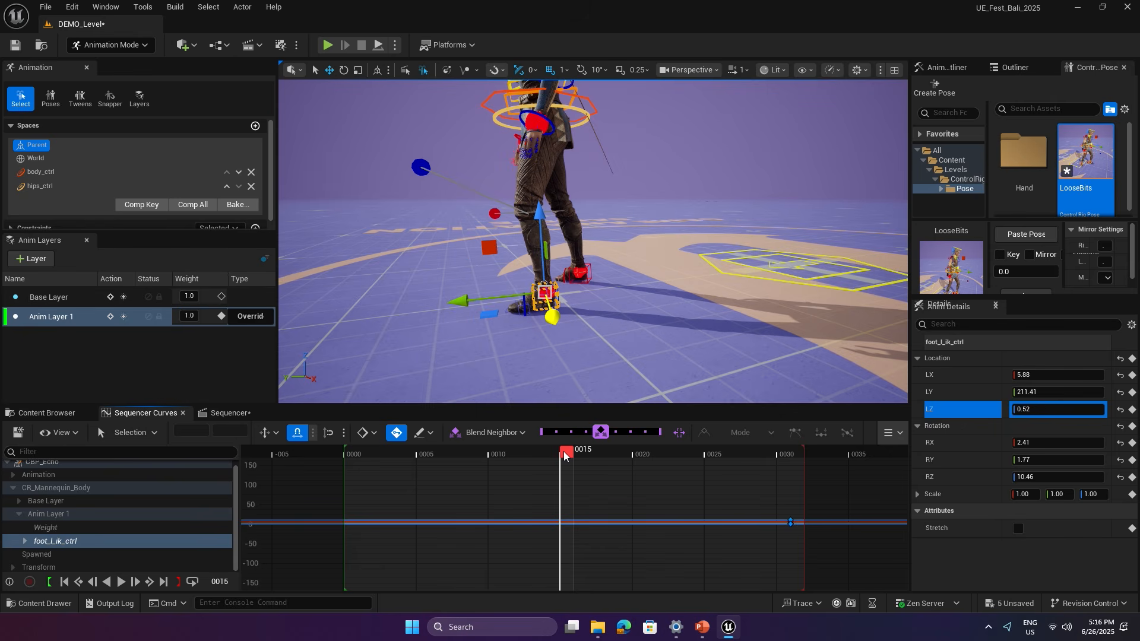
Return to frame 12 and examine Anim Layer 1's Weight curve.
click(790, 522)
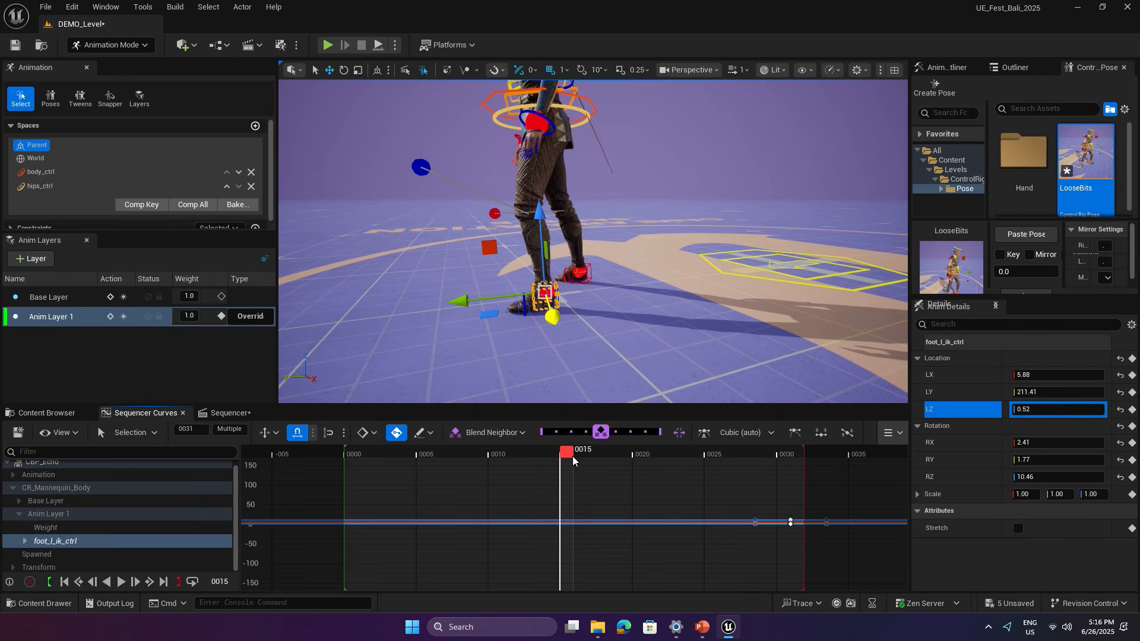
drag(572, 456, 522, 462)
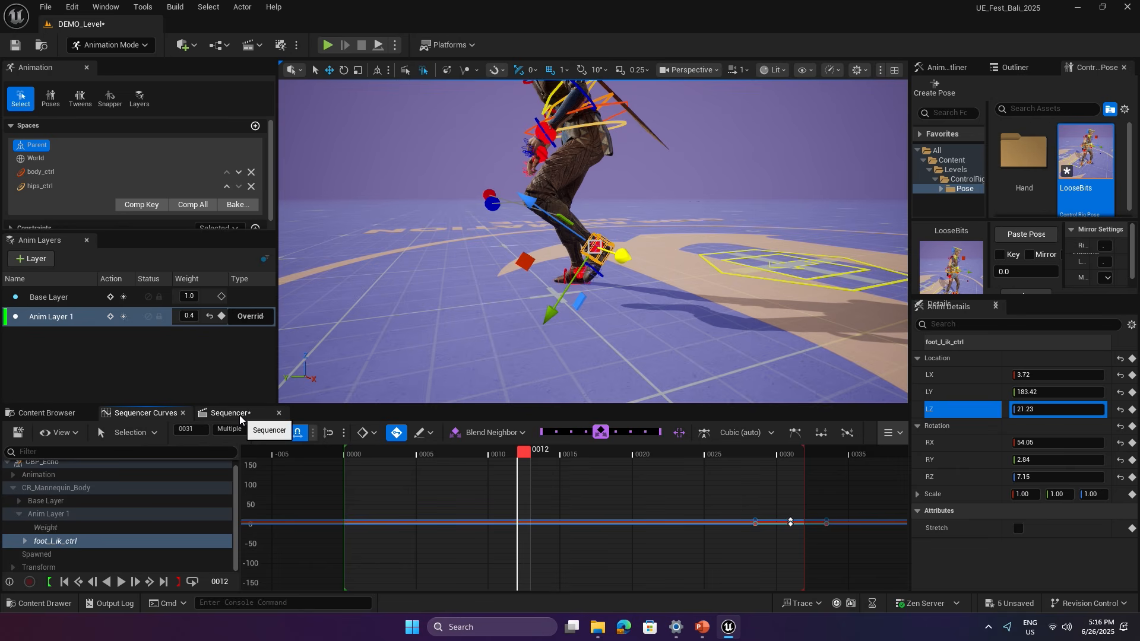
click(62, 528)
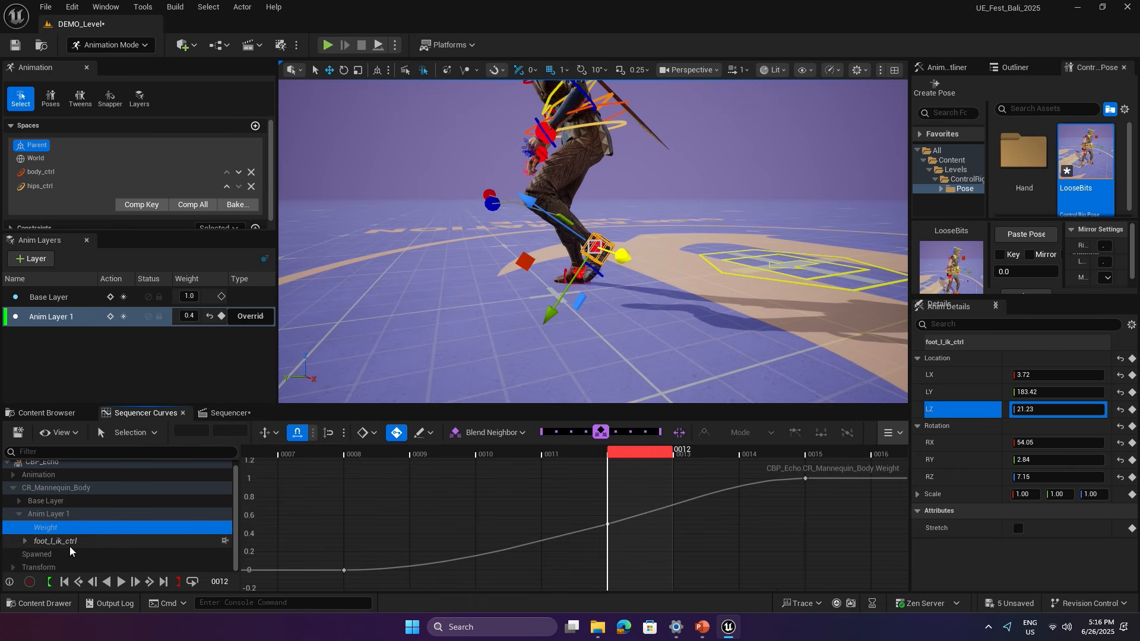
Show foot_l_ik_ctrl's curves on Anim Layer 1 and move the left foot control at frame 12 to LX 6.16, LY 165.76, LZ 16.78.
click(77, 540)
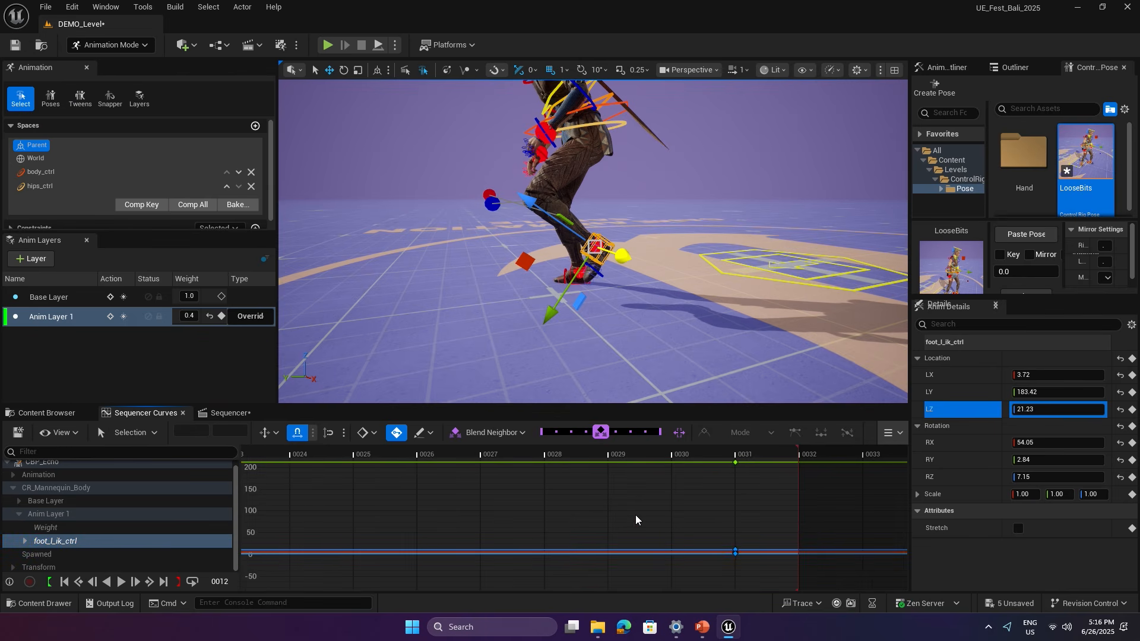
key(f)
click(62, 432)
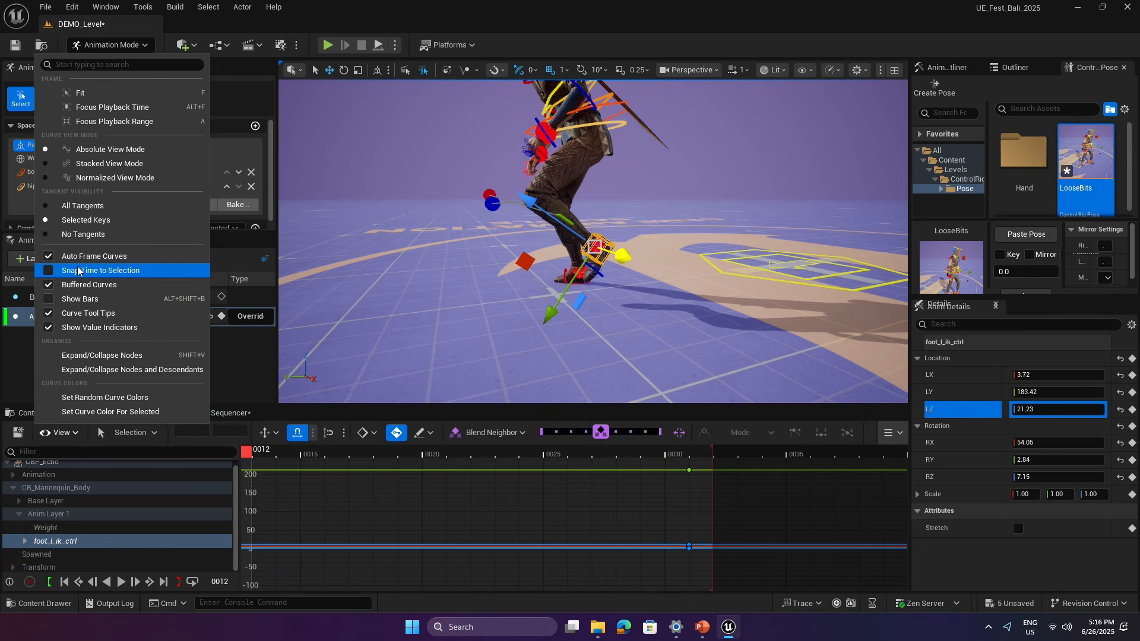
click(407, 513)
scroll(597, 512, down, 5)
right_drag(409, 487, 595, 497)
mouse_move(481, 452)
mouse_down()
mouse_move(499, 454)
mouse_move(484, 456)
mouse_up()
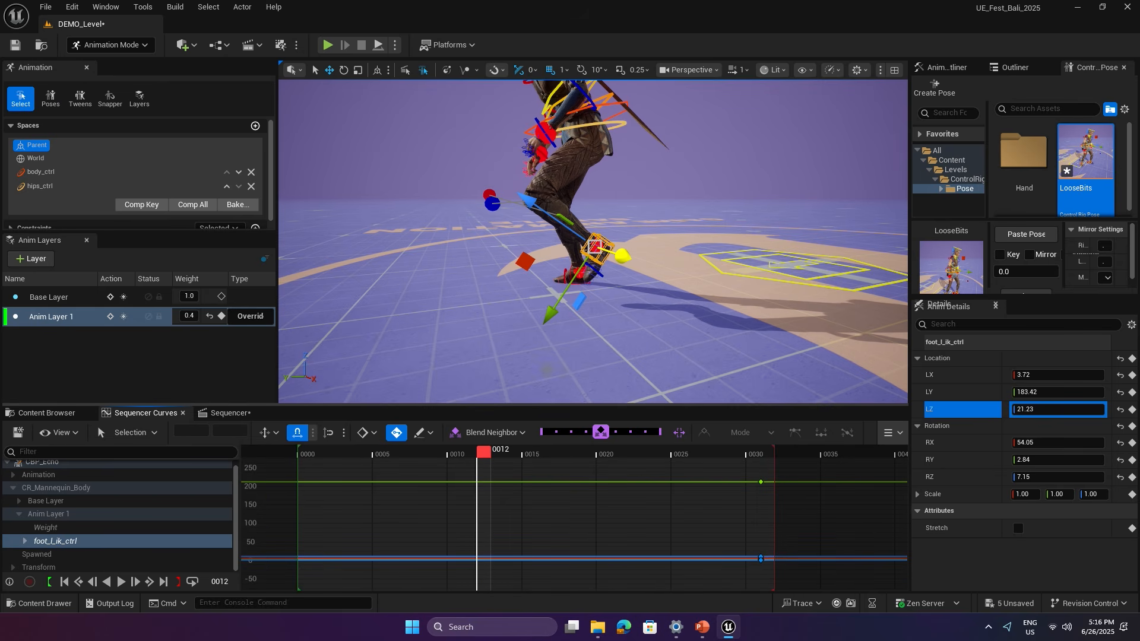
mouse_move(494, 457)
mouse_down()
mouse_move(452, 456)
mouse_move(485, 455)
mouse_up()
drag(525, 261, 561, 273)
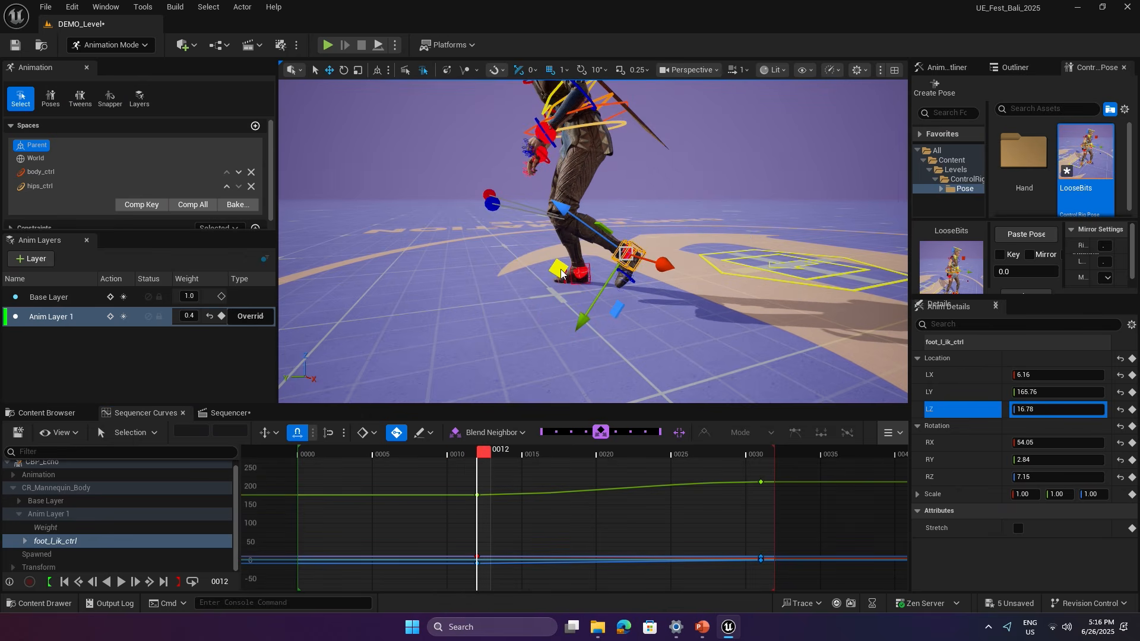
Blend the left foot control fully to its next key at frame 15, and move it at frame 13 to LX 6.81, LY 188.28, LZ 7.29.
drag(486, 458, 527, 445)
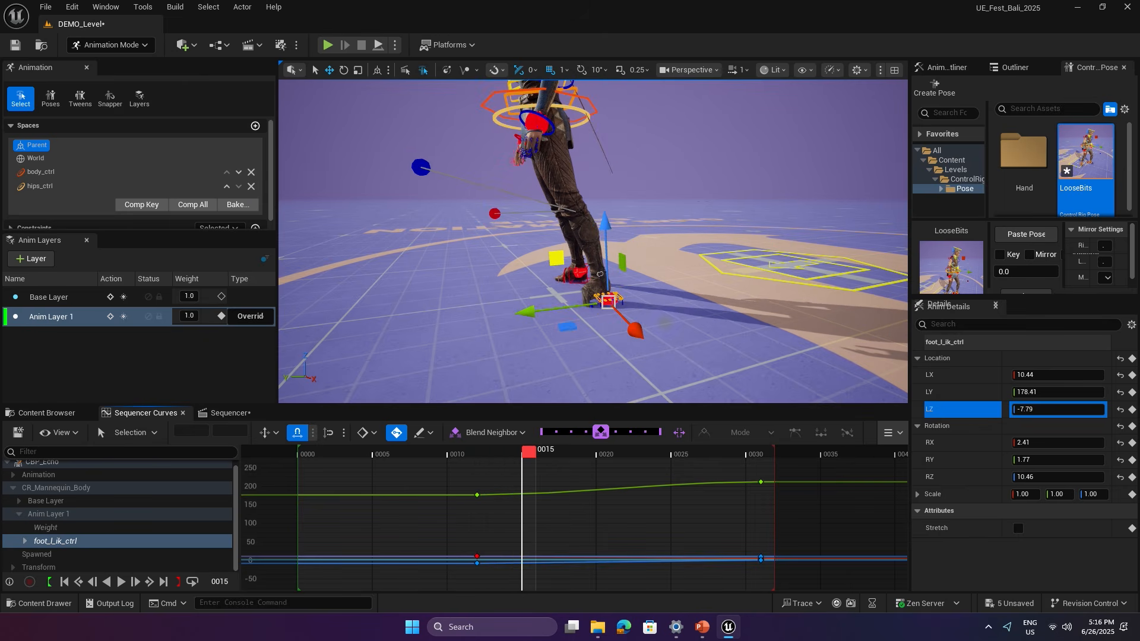
click(653, 432)
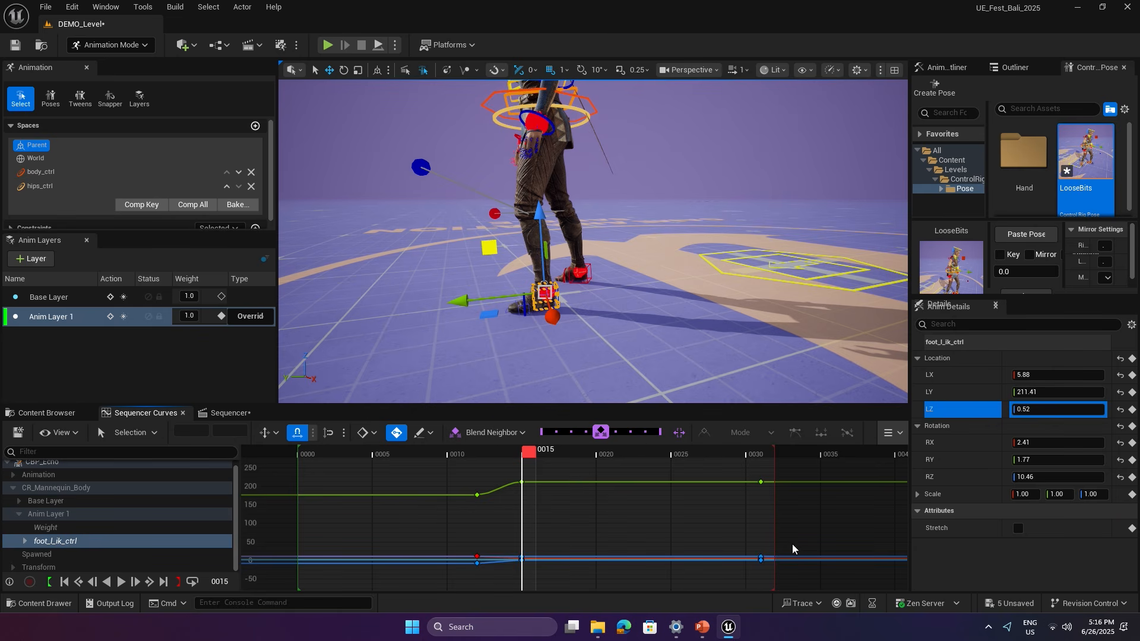
drag(515, 458, 500, 461)
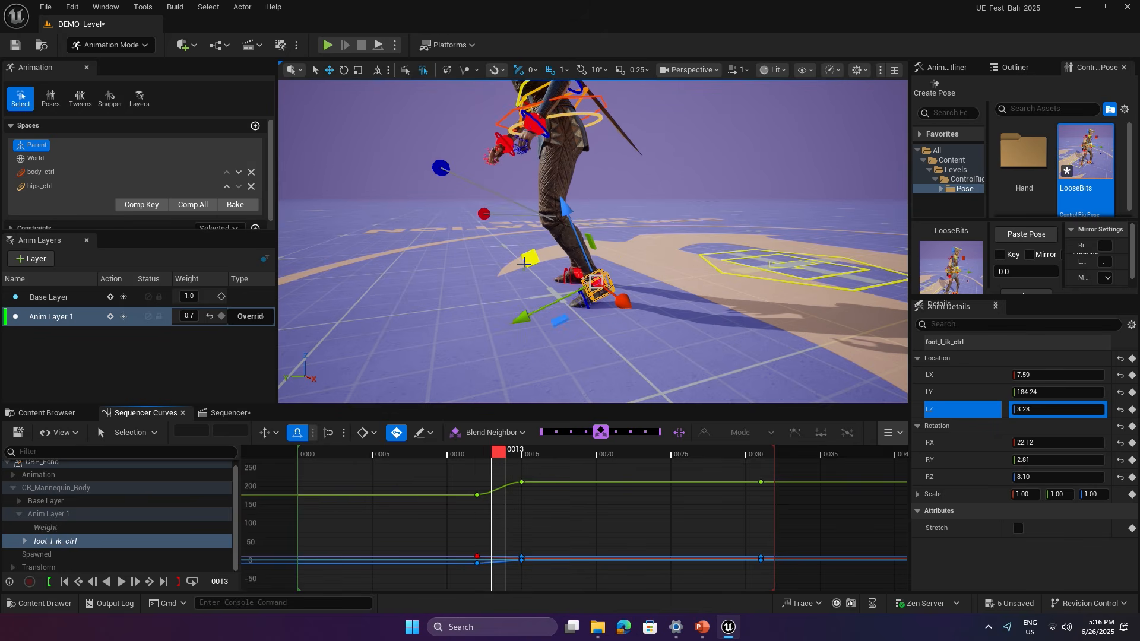
drag(523, 262, 521, 256)
key(f)
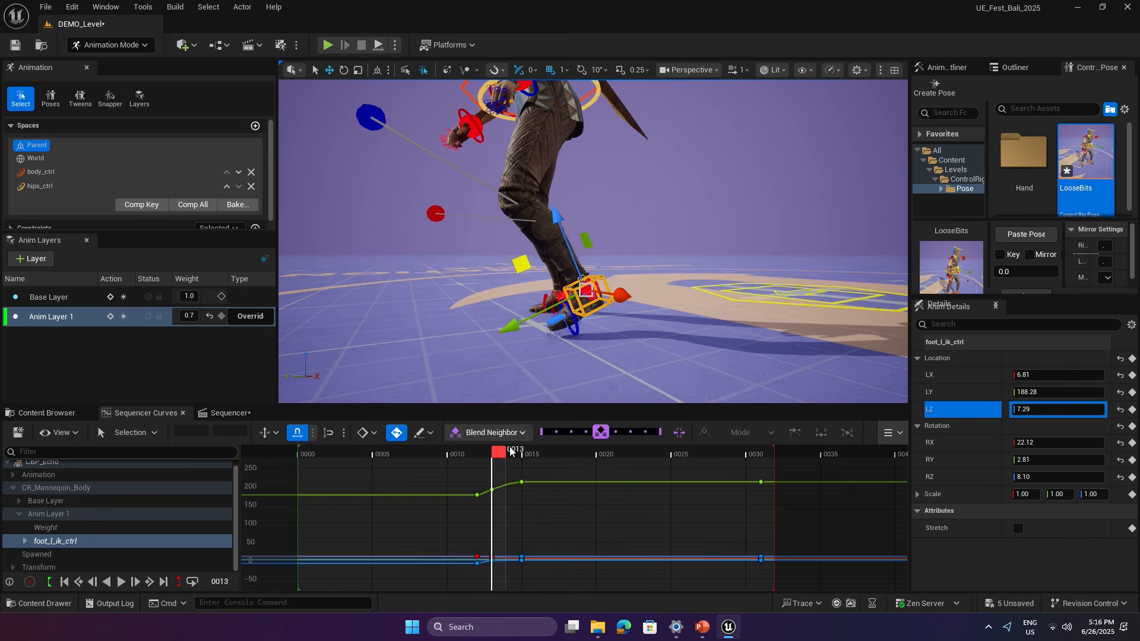
Key the left foot control at frame 9, and rotate and move it at frame 14 to RX -8.96, LX 6.42, LY 205.09, LZ -0.05.
drag(498, 457, 437, 470)
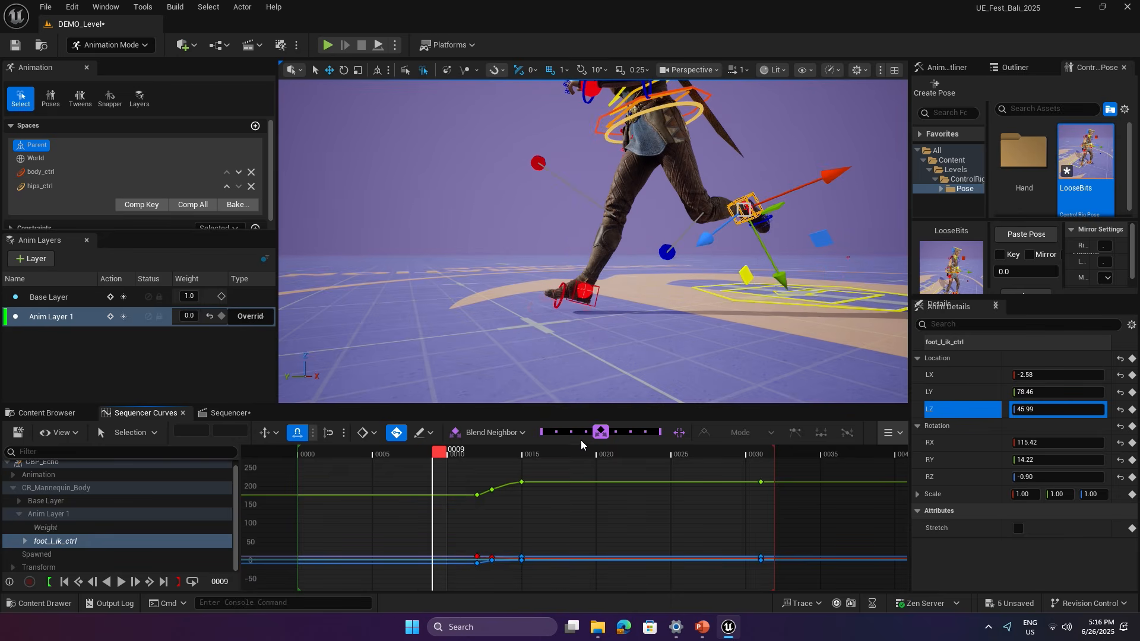
key(s)
drag(438, 460, 510, 452)
key(e)
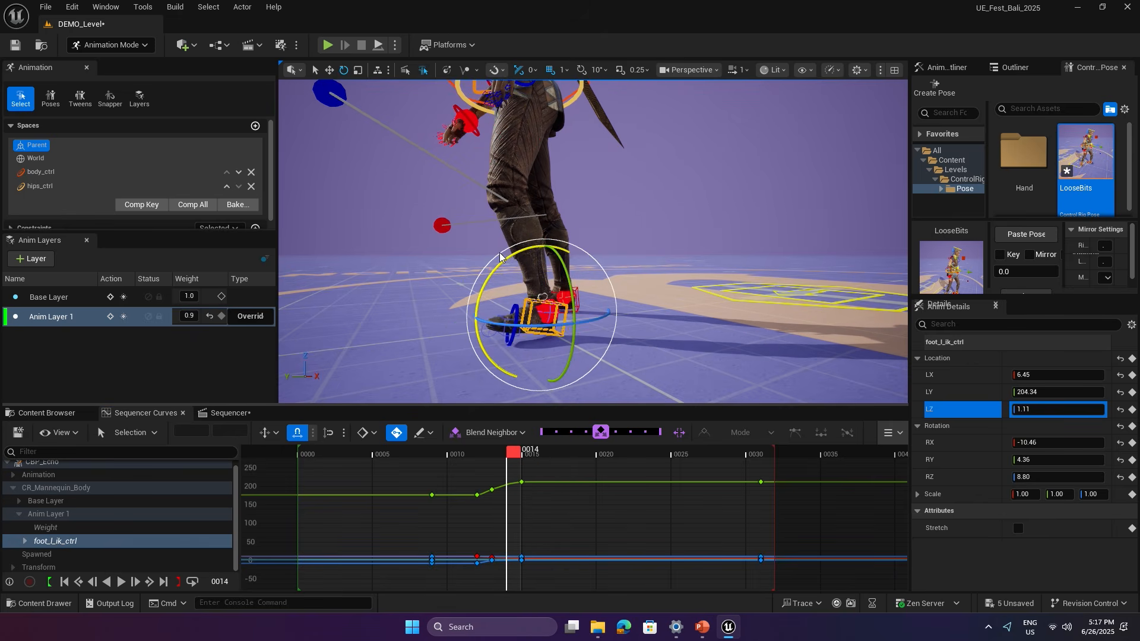
drag(500, 257, 538, 294)
key(w)
drag(500, 260, 498, 264)
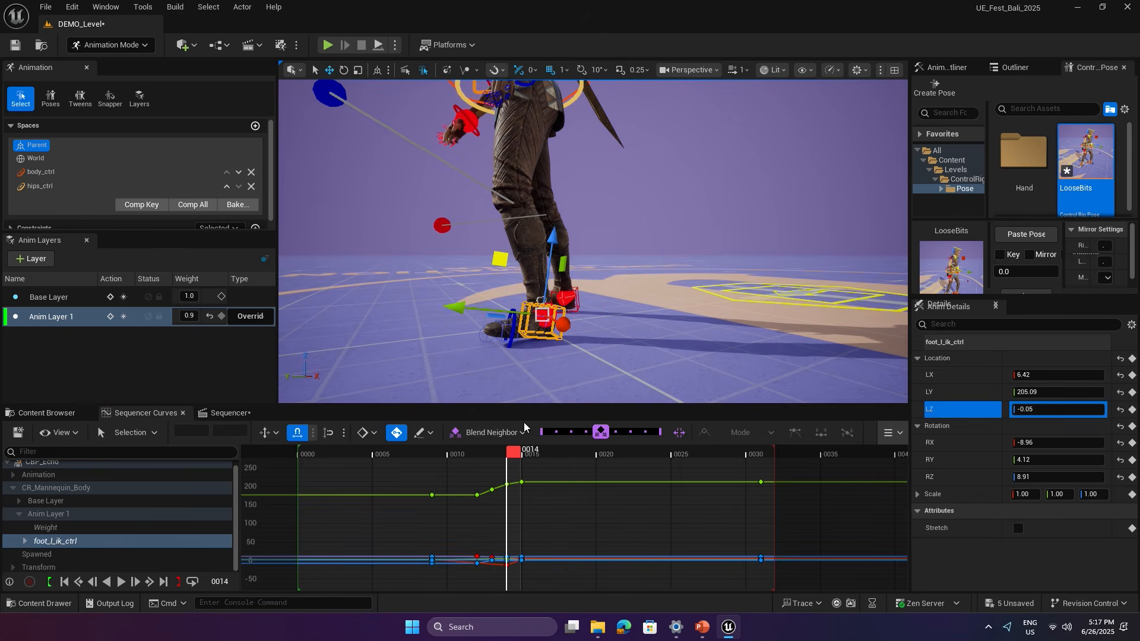
Shift the left foot control's frame 15 keys to frame 17, and reposition the control at frame 15 to about LY 210 and LZ 0.15.
drag(514, 454, 543, 458)
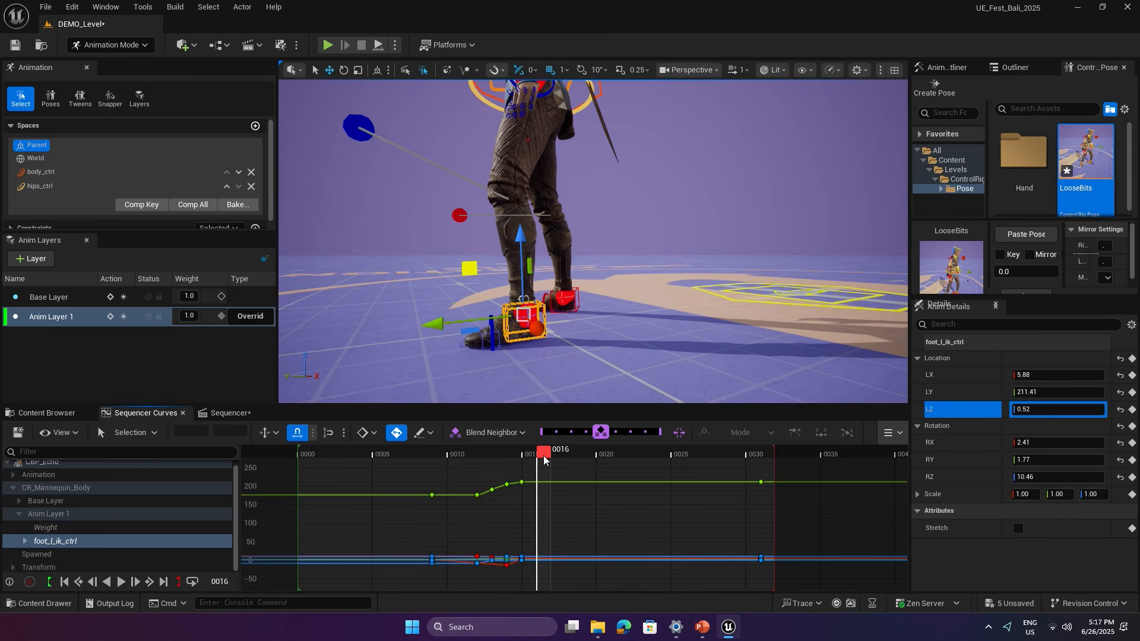
drag(541, 579, 543, 577)
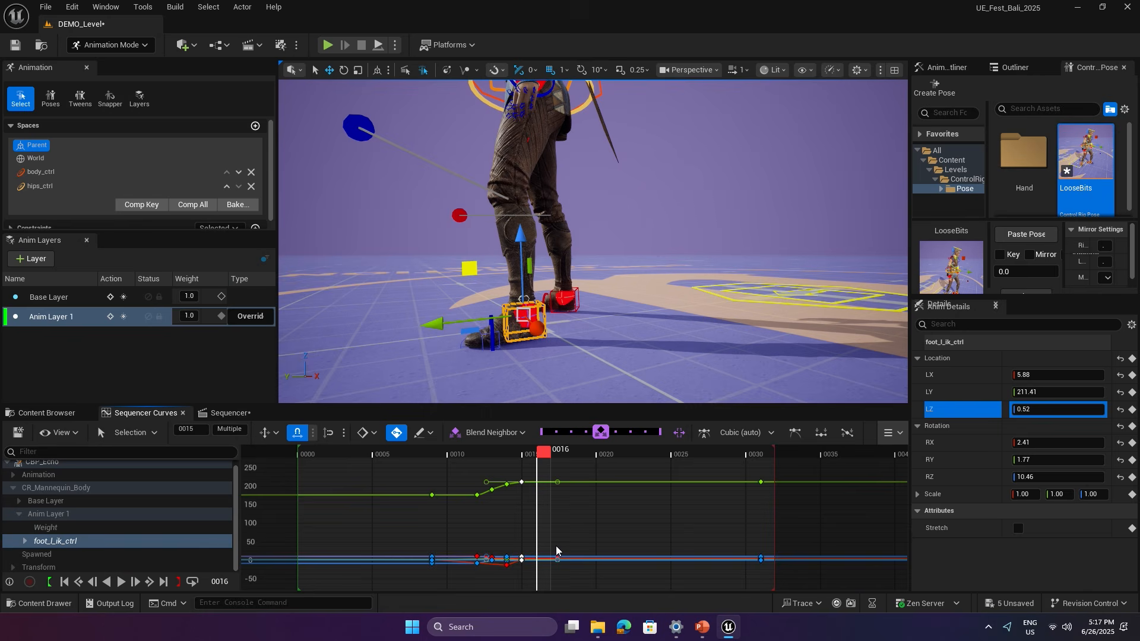
key(ctrl+Right)
key(ctrl+Right)
drag(538, 455, 527, 454)
drag(498, 266, 492, 263)
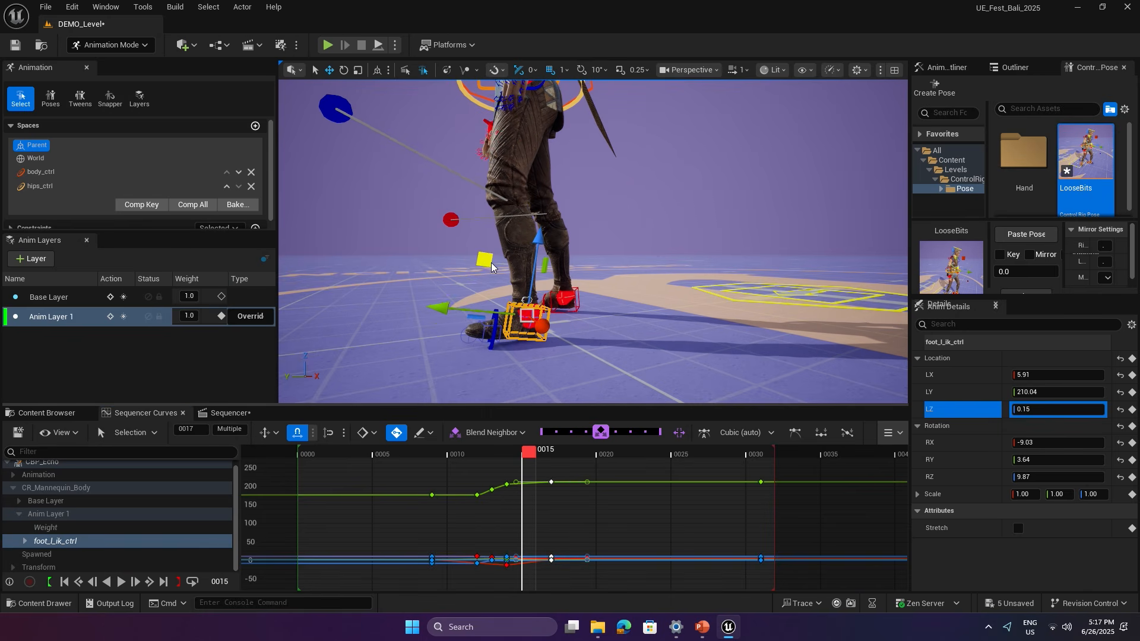
Step back and forth through the frames around 14 to 17 to check how the left foot lands and settles.
key(period)
key(comma)
key(period)
alt+drag(566, 304, 545, 295)
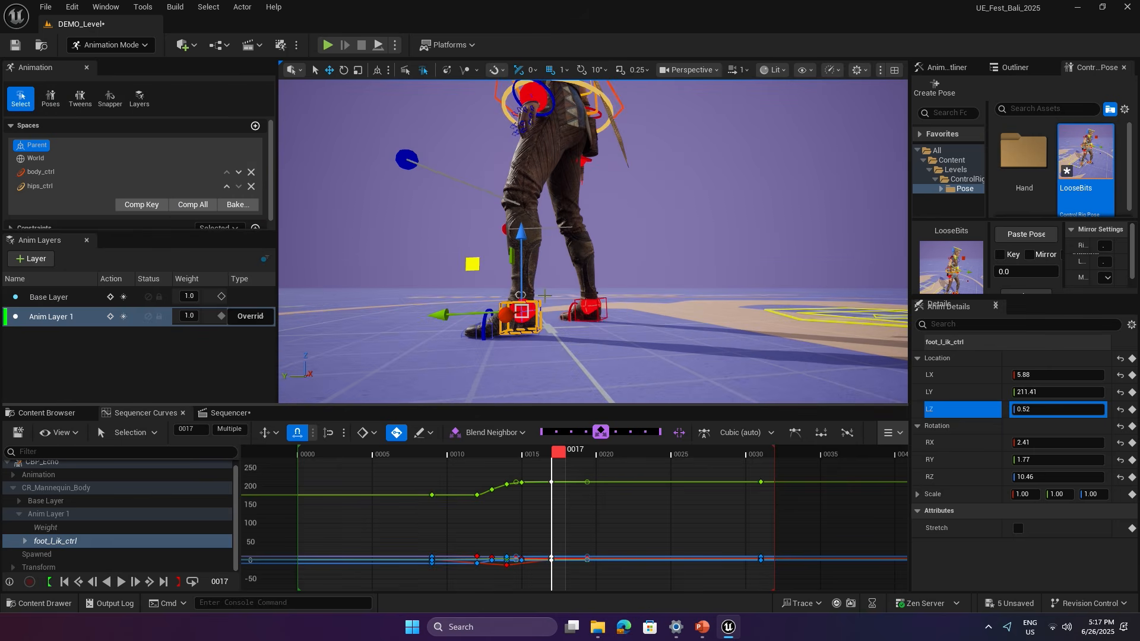
key(period)
key(comma)
key(comma)
key(period)
key(comma)
key(comma)
key(period)
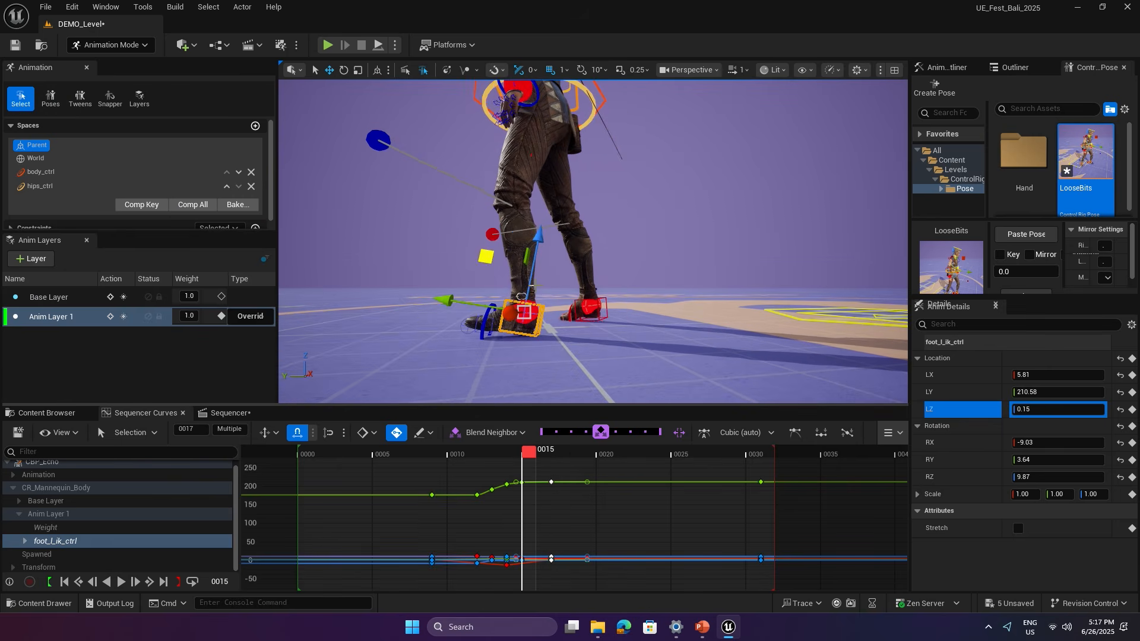
key(comma)
key(comma)
key(period)
key(period)
key(comma)
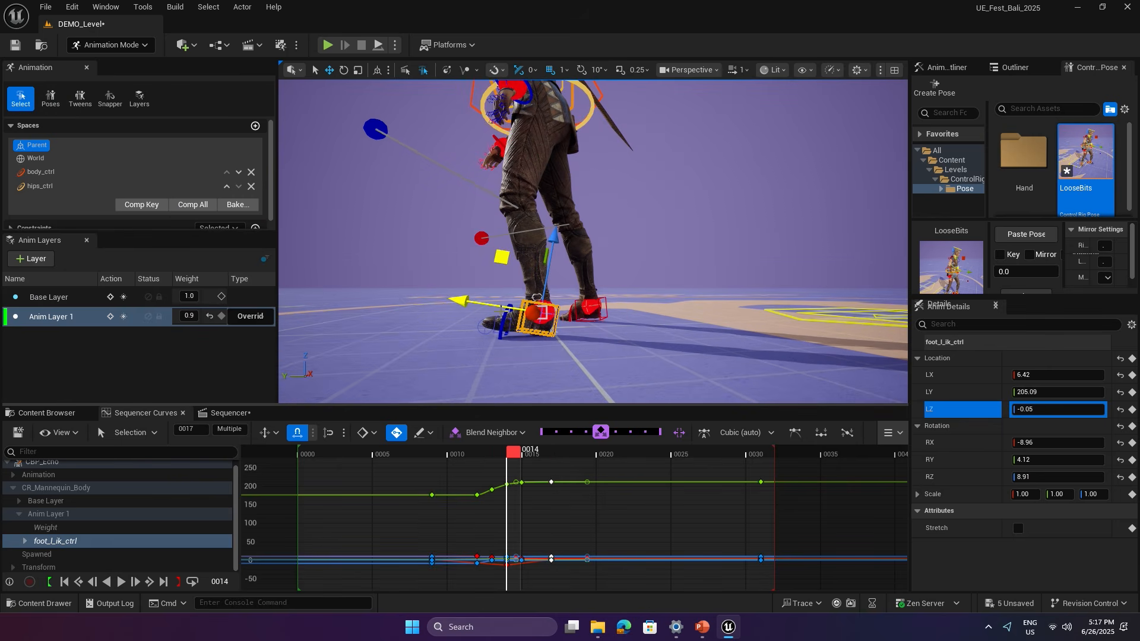
key(period)
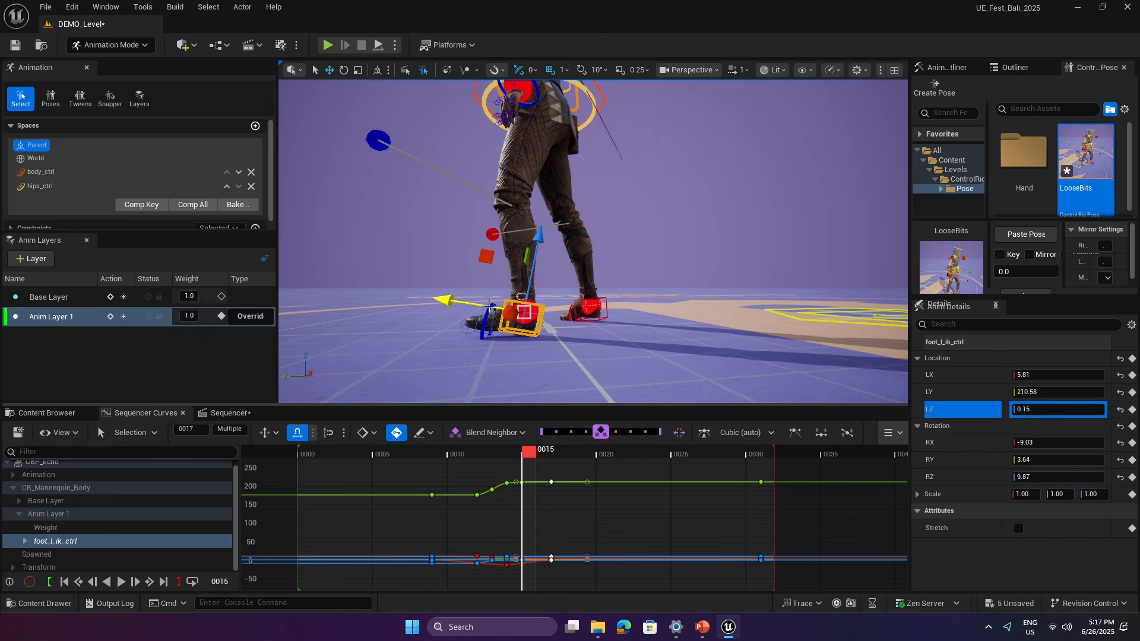
Play the run-to-stop animation repeatedly from front, side and wider views to review the left foot's plant.
key(space)
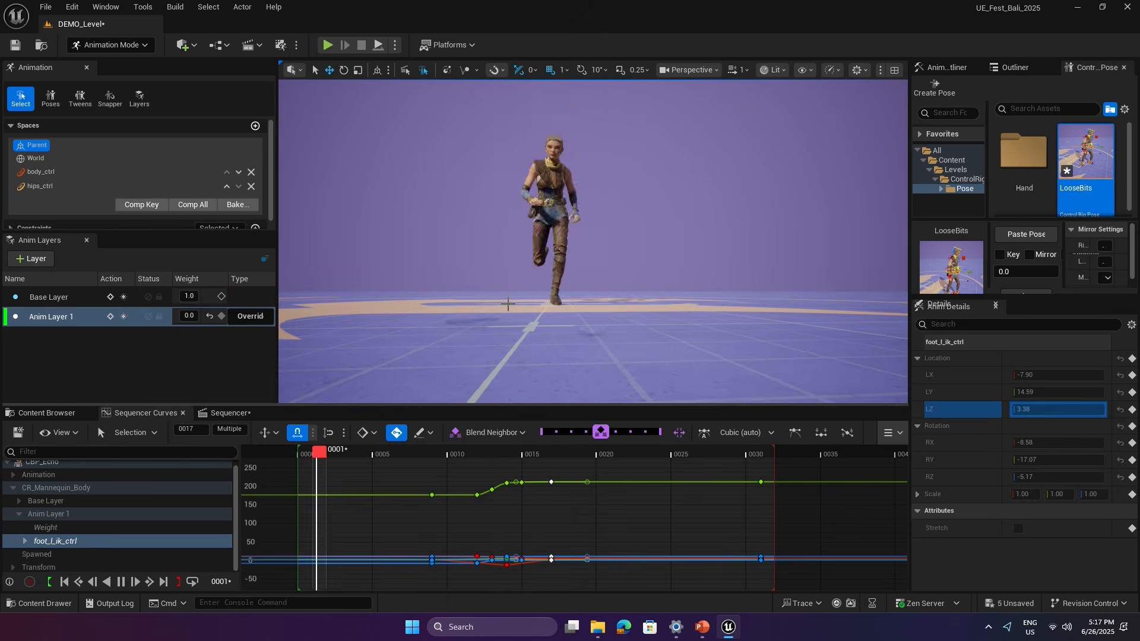
scroll(508, 304, up, 8)
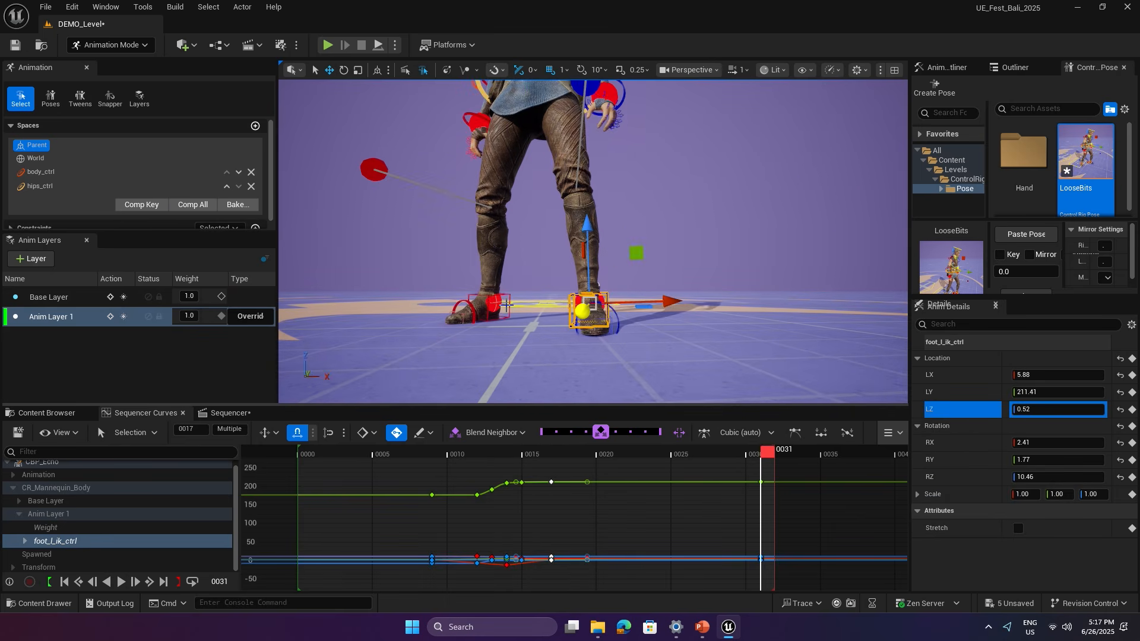
key(space)
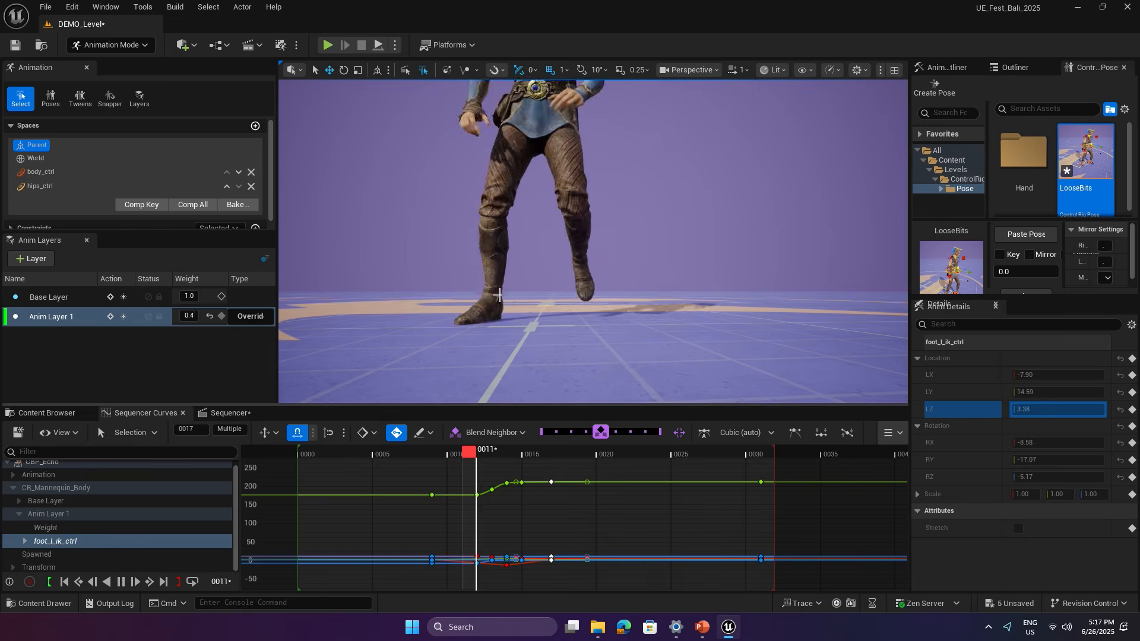
key(space)
alt+drag(486, 251, 572, 111)
key(space)
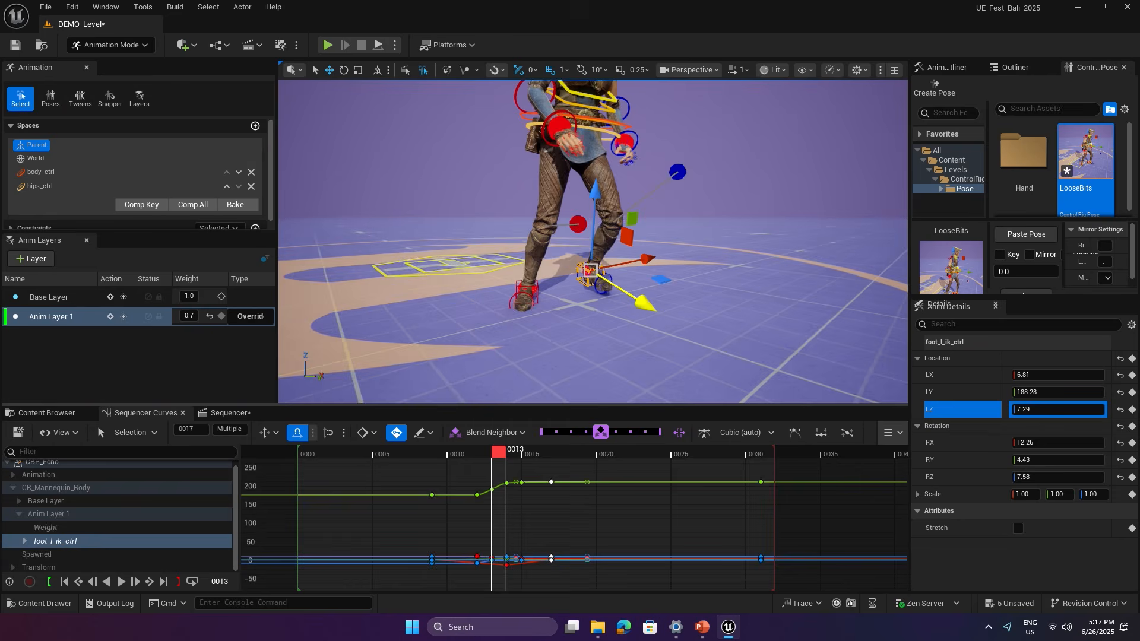
key(space)
key(Up)
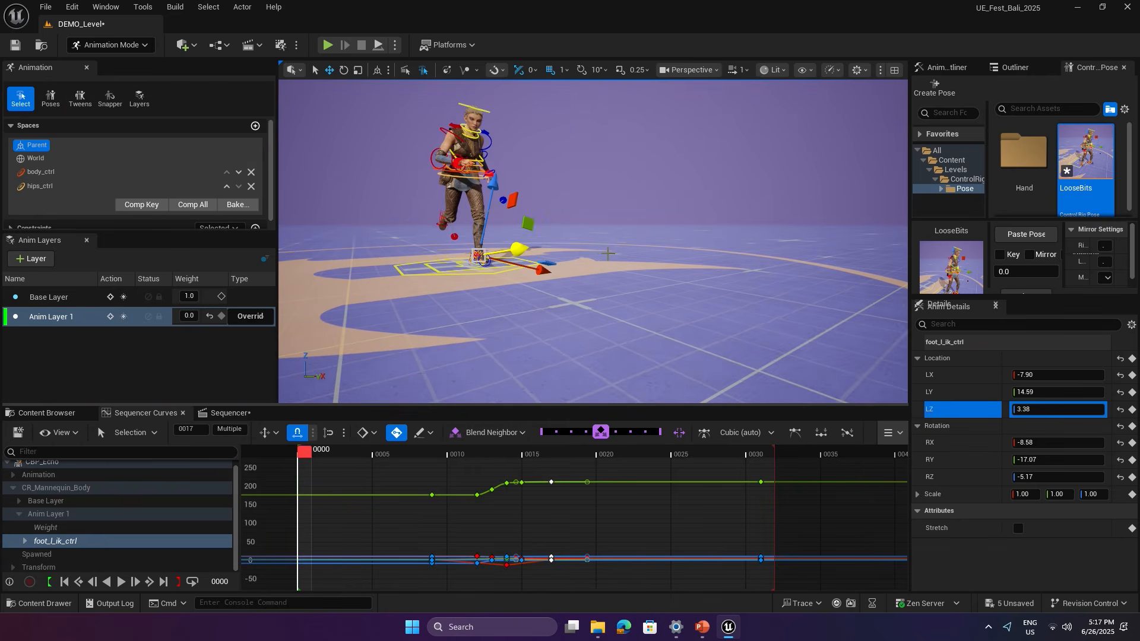
key(space)
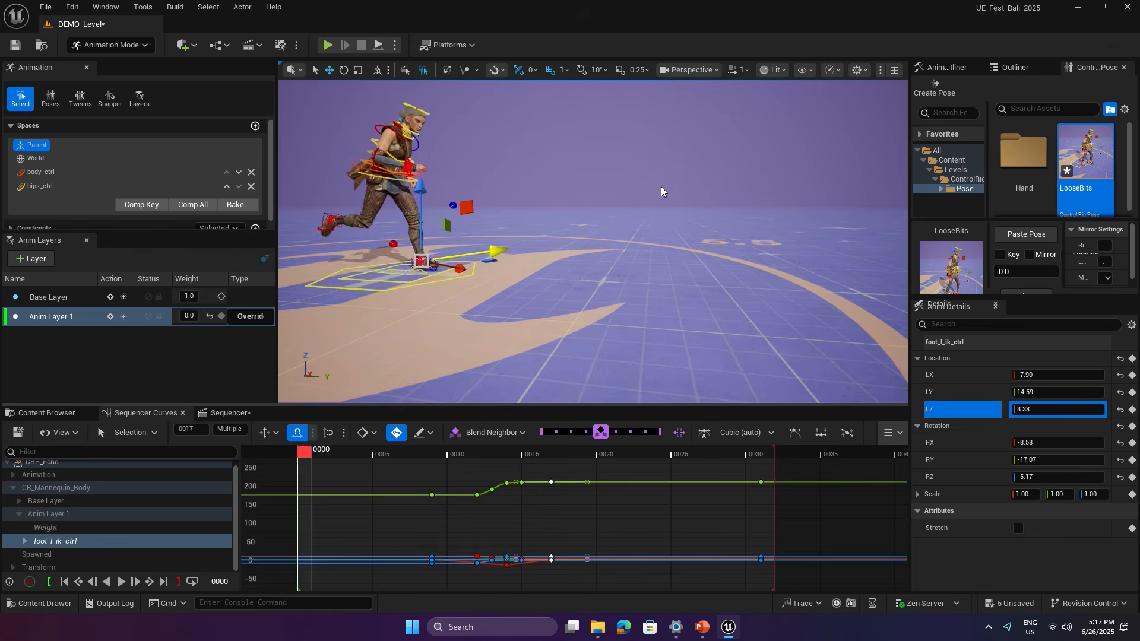
key(space)
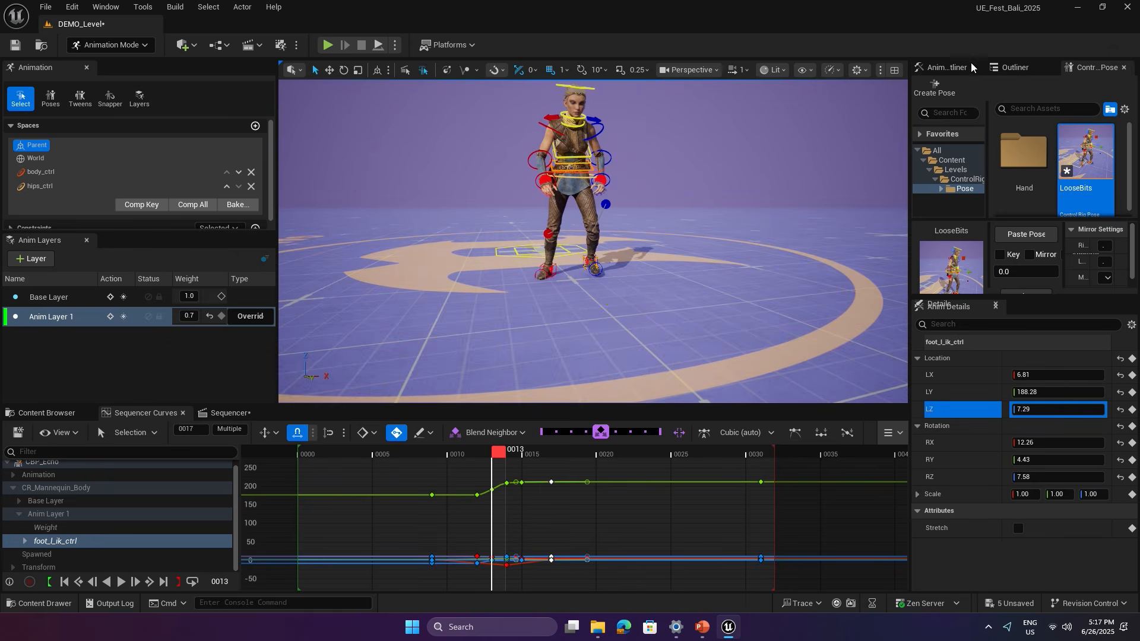
Create a new animation layer from the body controls body_offset_ctrl through chest_tan_ctrl plus the neck_01, neck_02 and head controls.
click(950, 67)
scroll(995, 194, up, 10)
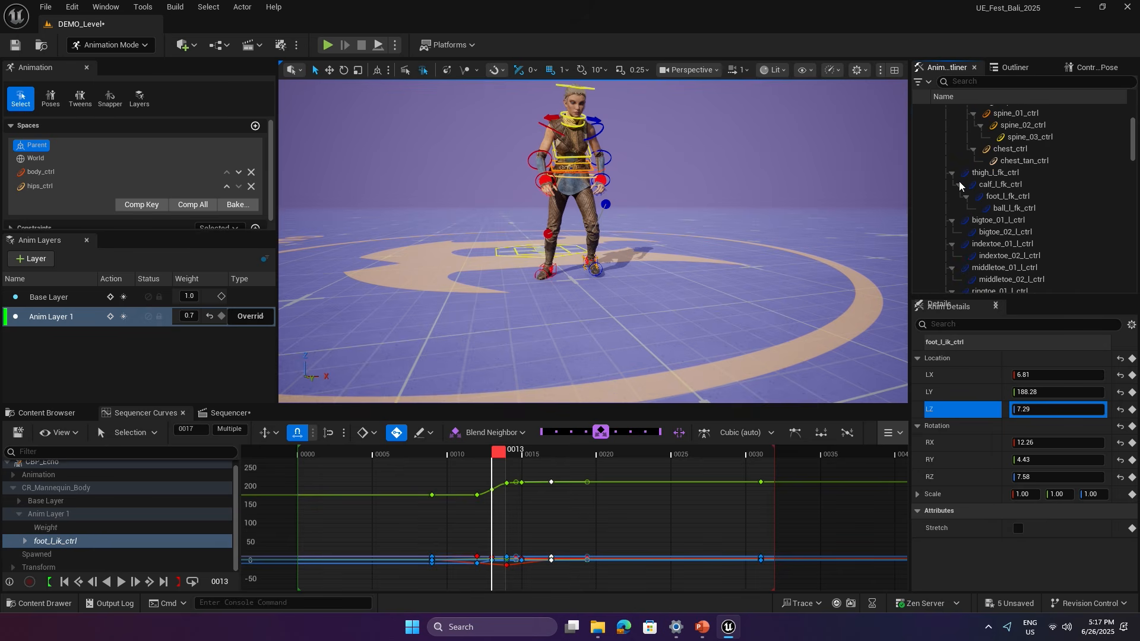
click(994, 158)
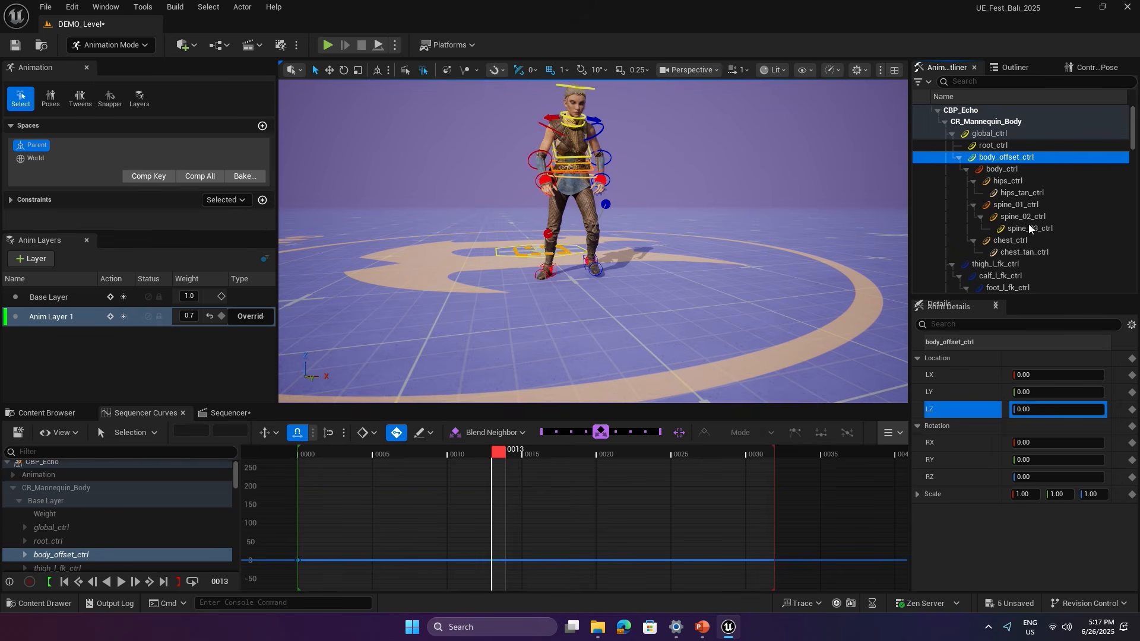
shift+click(1024, 253)
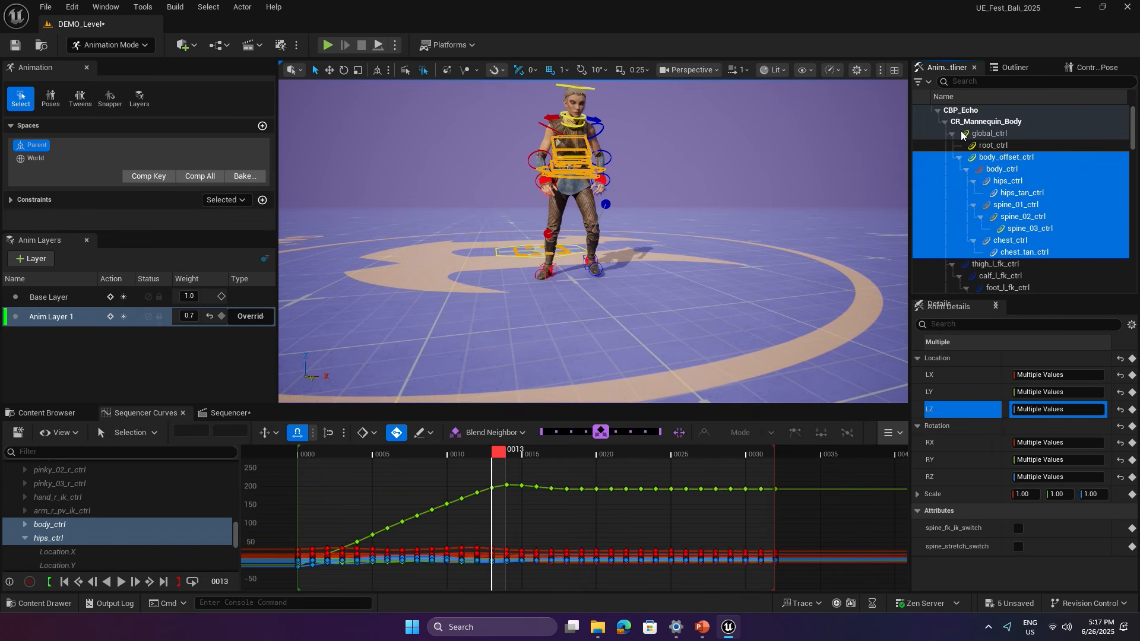
shift+click(579, 124)
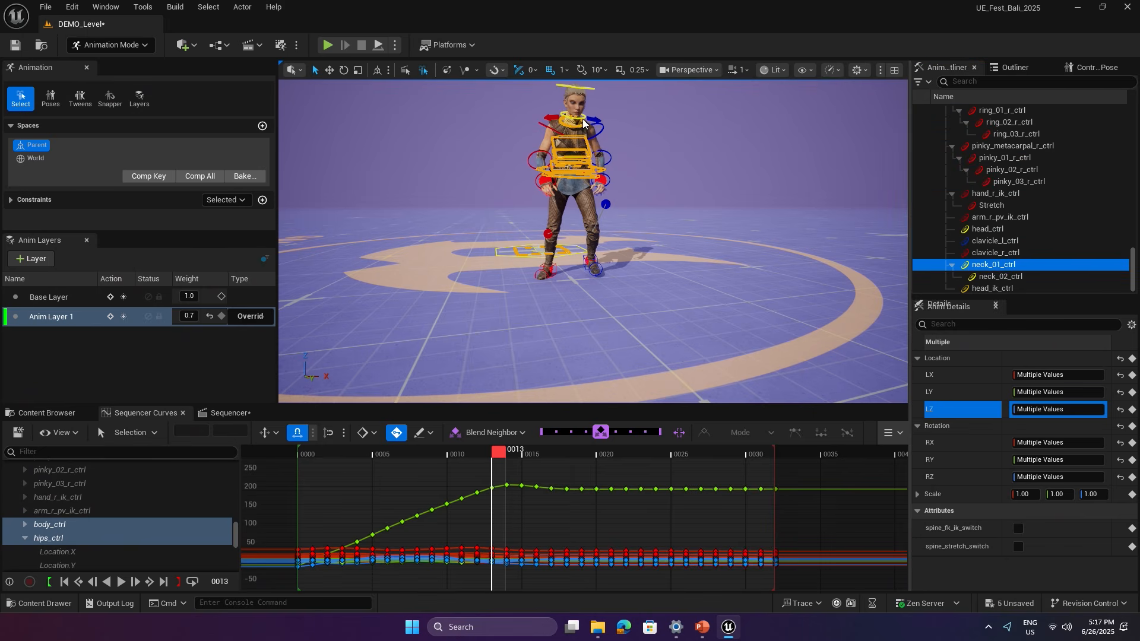
shift+click(581, 113)
shift+click(587, 88)
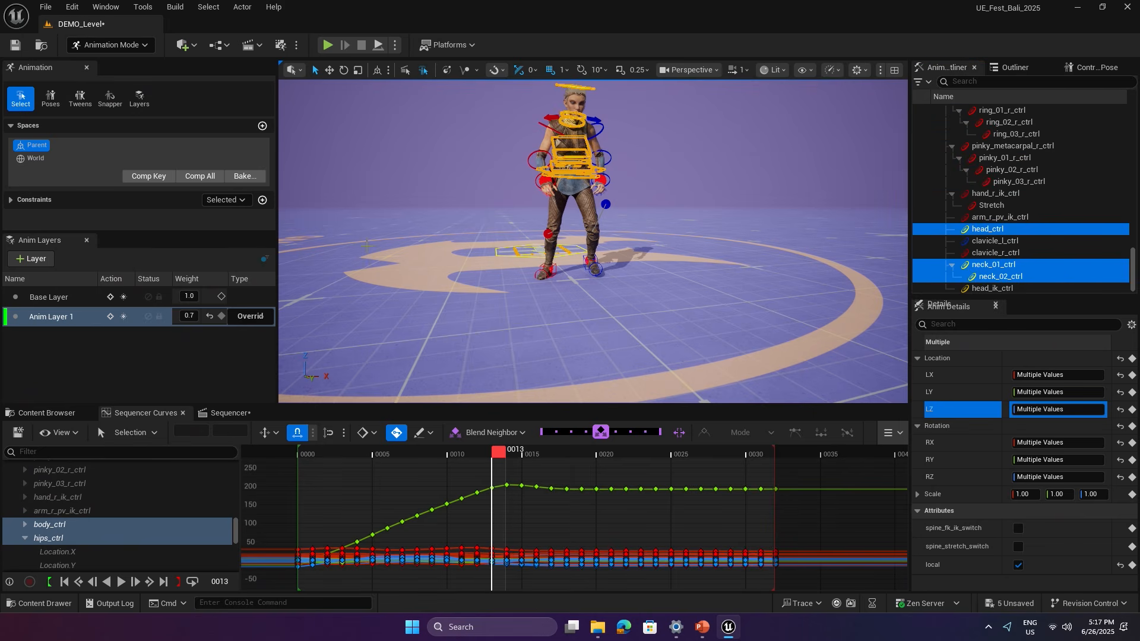
click(31, 259)
Rename the override layer Anim Layer 1 as FootFix.
click(56, 316)
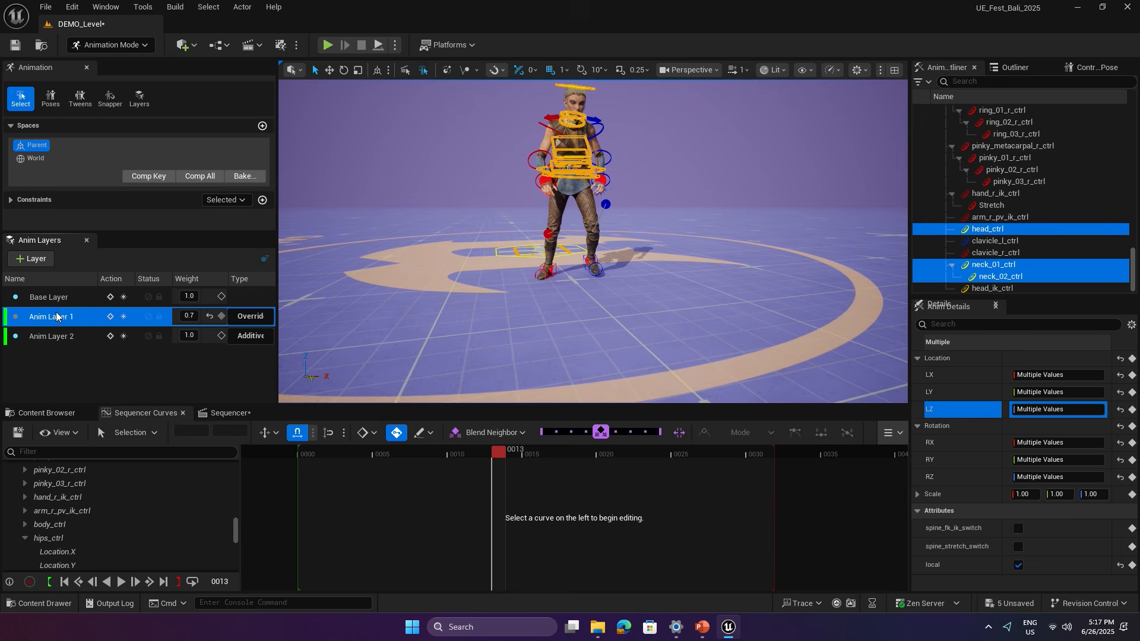
right_click(58, 317)
click(84, 415)
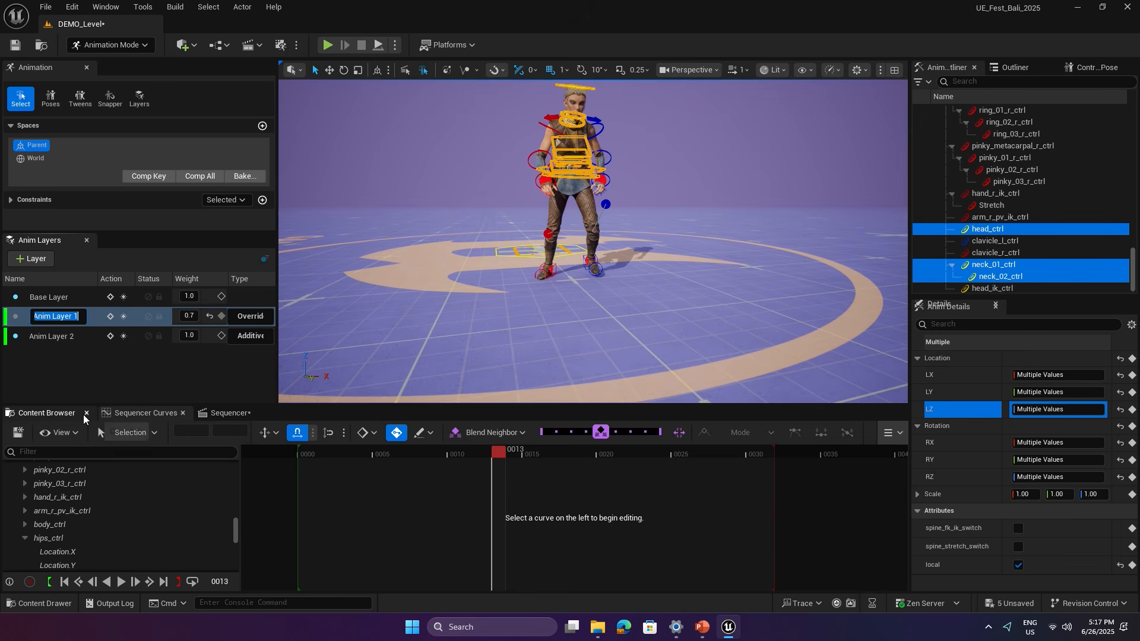
text(FG)
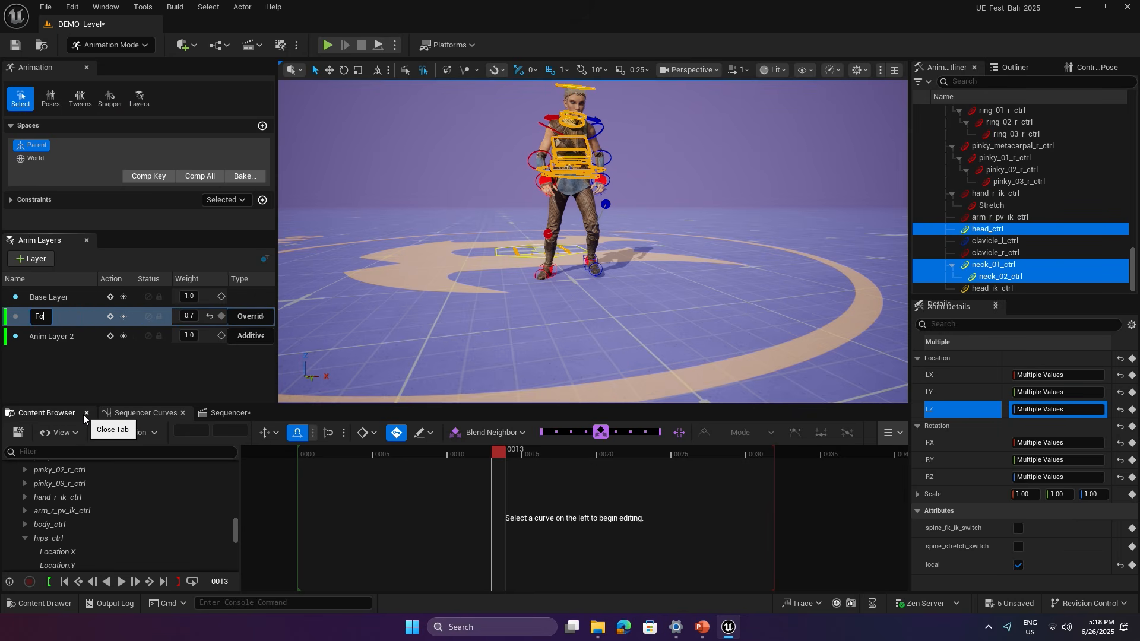
key(Return)
Rename the additive layer Anim Layer 2 as Spine.
click(46, 333)
alt+drag(606, 251, 653, 234)
right_click(52, 340)
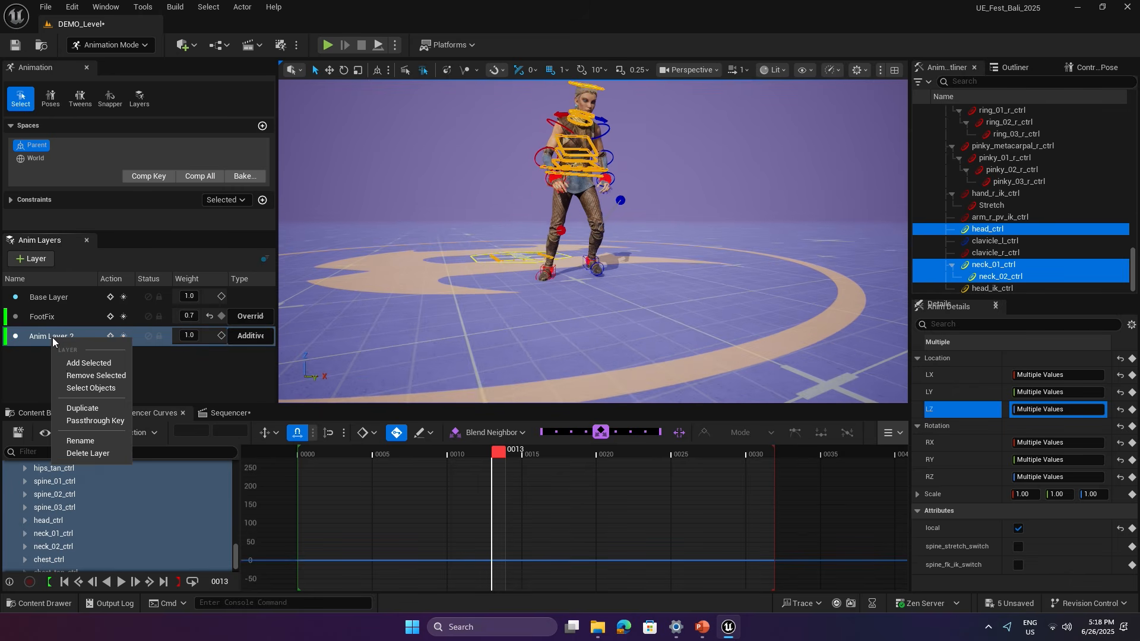
click(87, 442)
text(Spine)
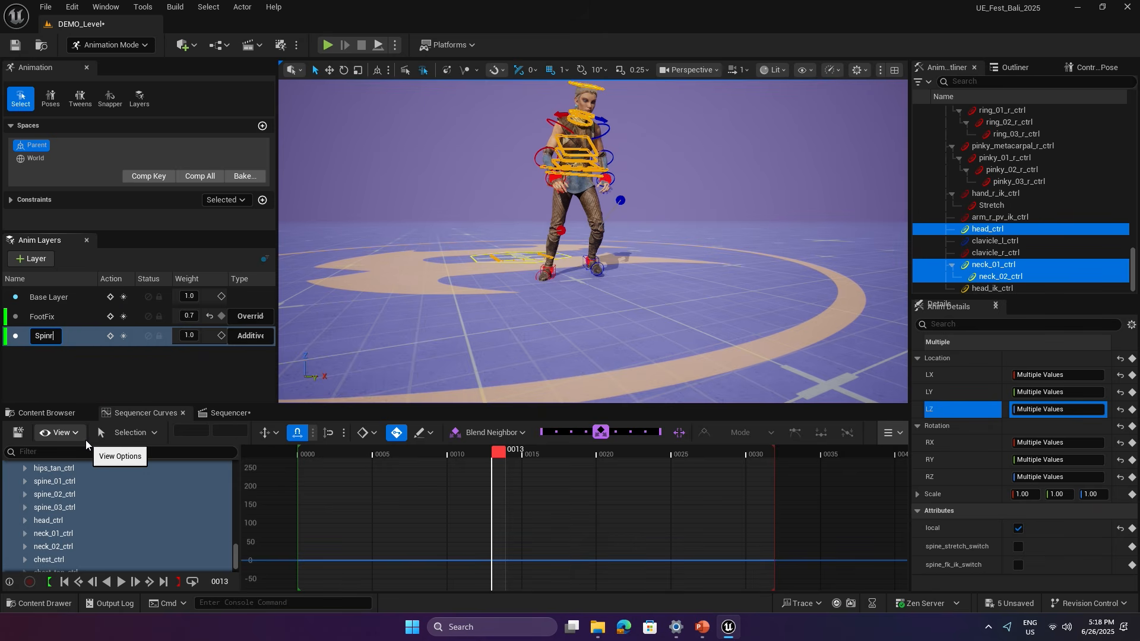
key(Return)
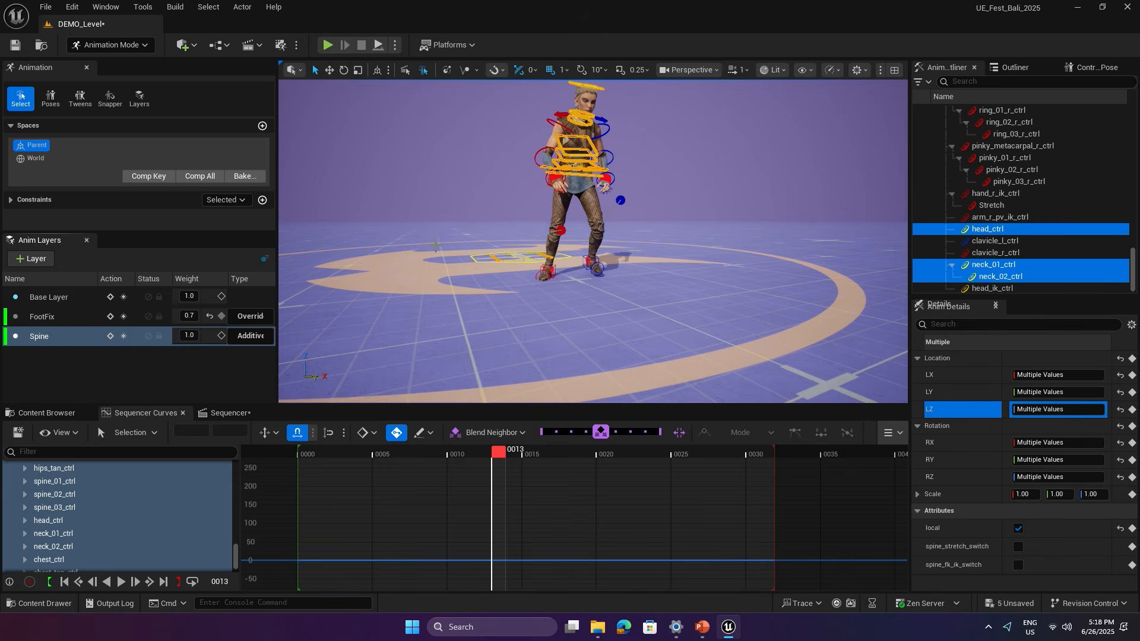
On the Base Layer, delete body_ctrl's Location Y keys from about frame 10 to 17 and move its frame 9 key to frame 12 at about 162.
click(545, 171)
alt+drag(547, 257, 653, 285)
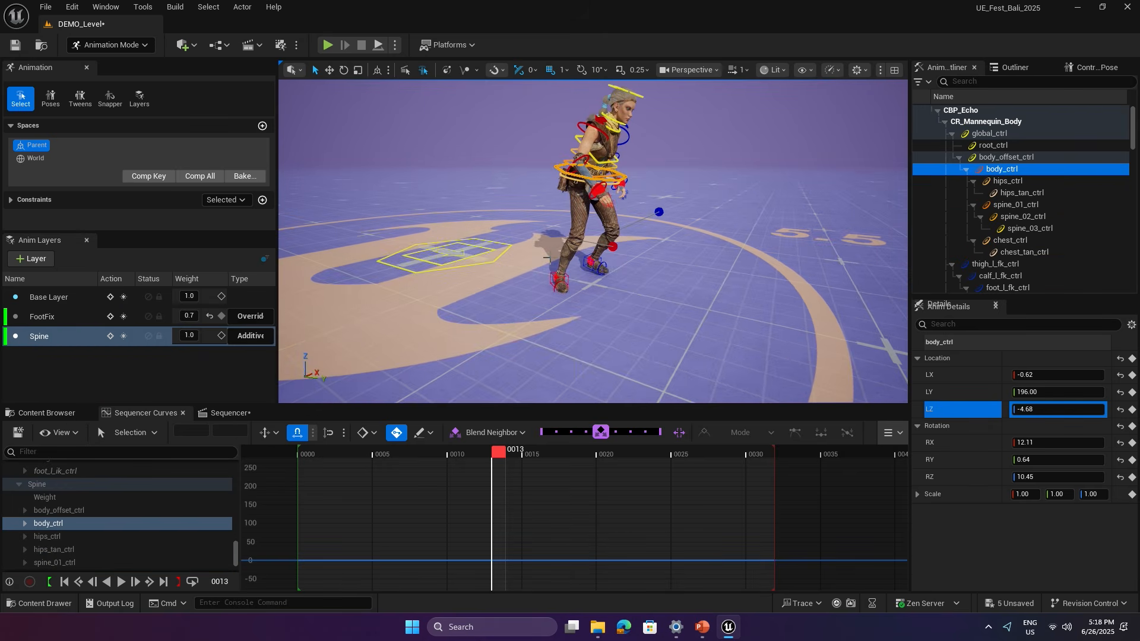
drag(496, 458, 558, 454)
alt+drag(552, 261, 641, 261)
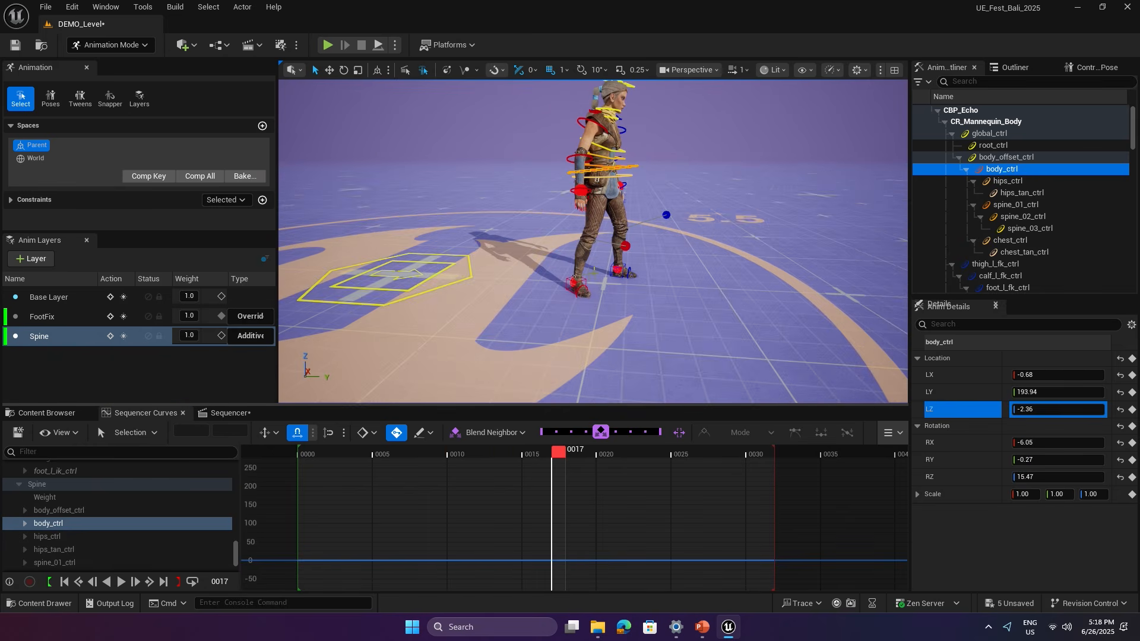
click(66, 299)
alt+right_drag(513, 522, 483, 512)
drag(541, 452, 541, 477)
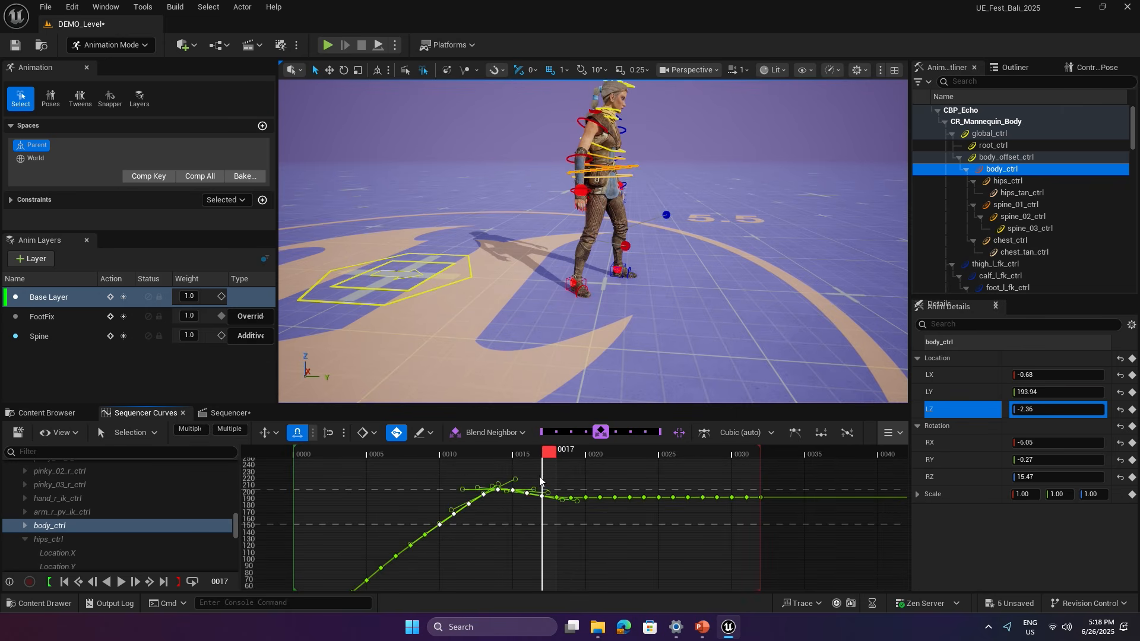
key(Delete)
drag(421, 507, 448, 540)
middle_drag(447, 542, 498, 524)
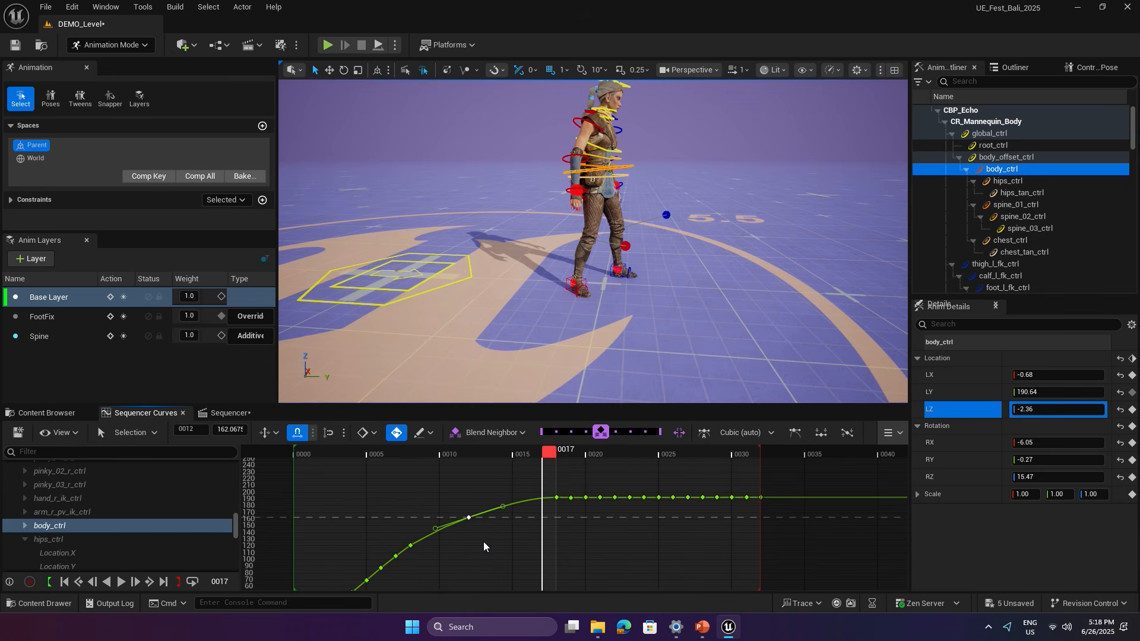
right_drag(488, 524, 512, 512)
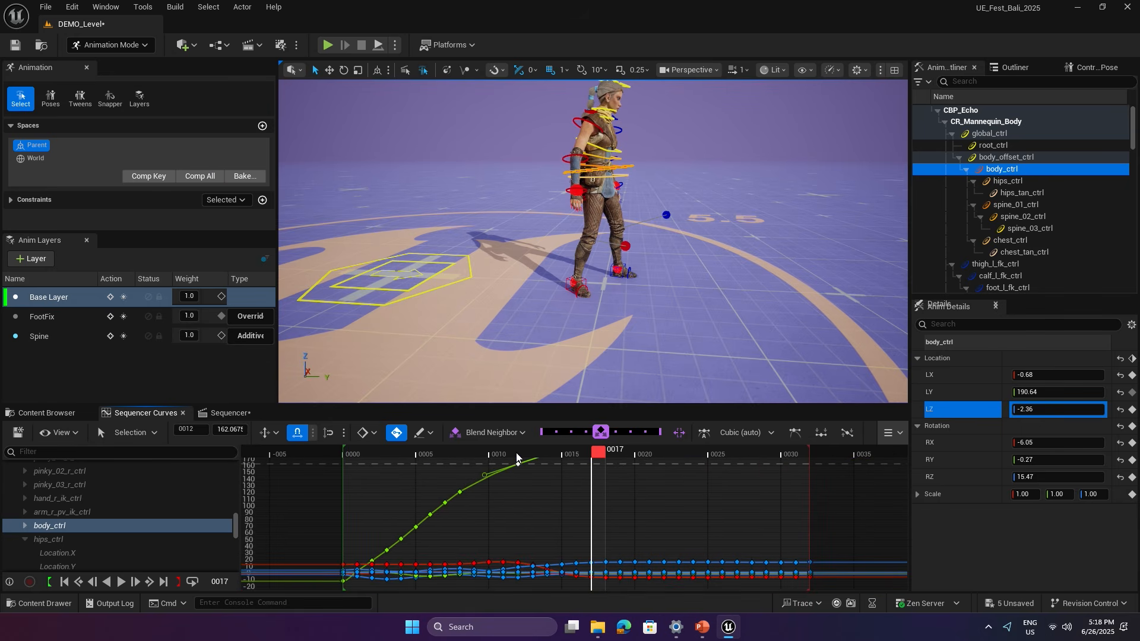
drag(517, 457, 543, 468)
Set a zero key at frame 0 for all controls in the Spine layer.
click(38, 336)
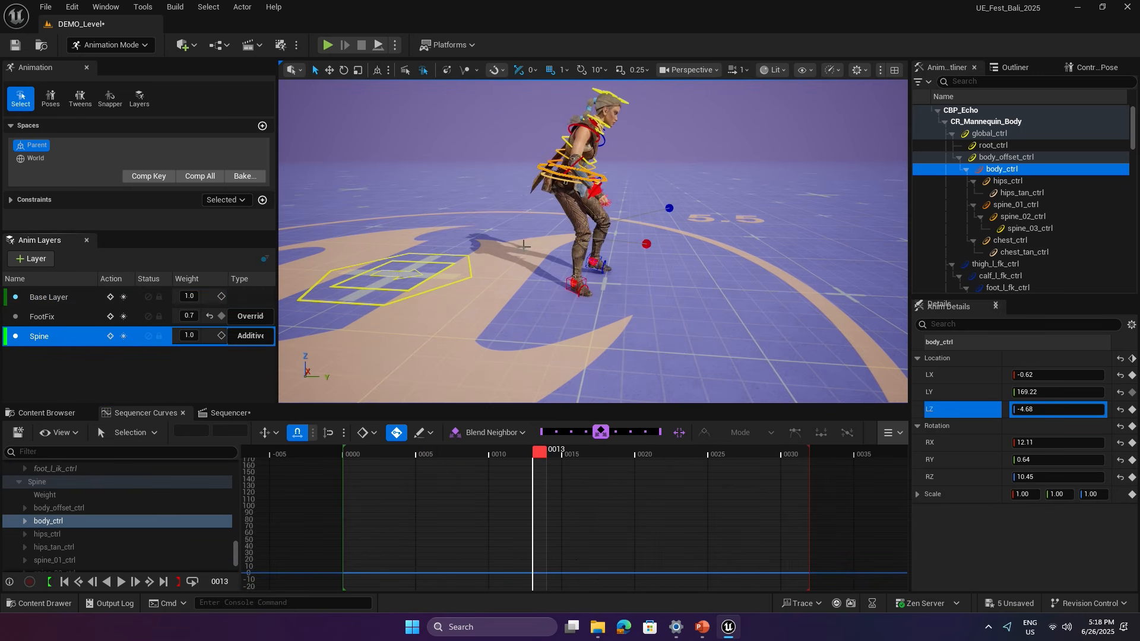
drag(534, 450, 343, 455)
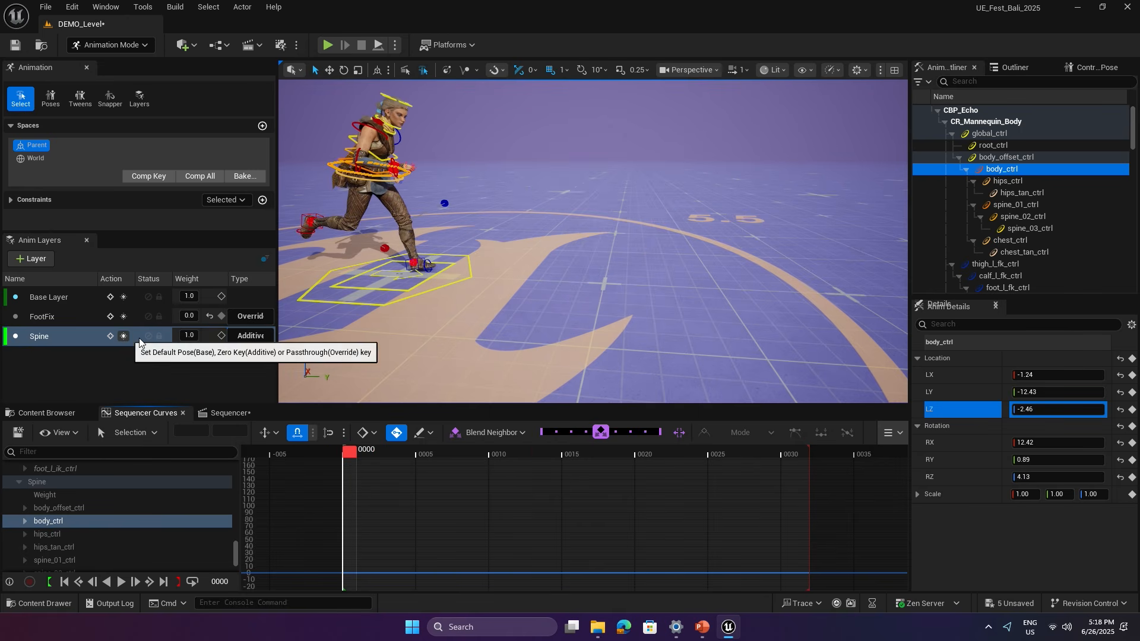
click(123, 337)
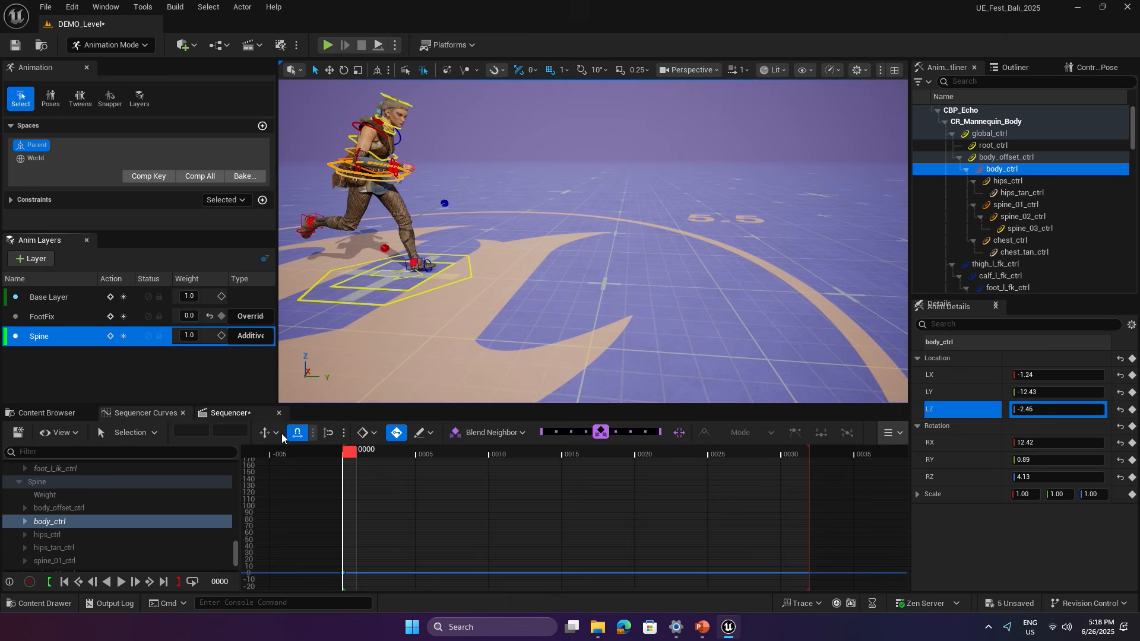
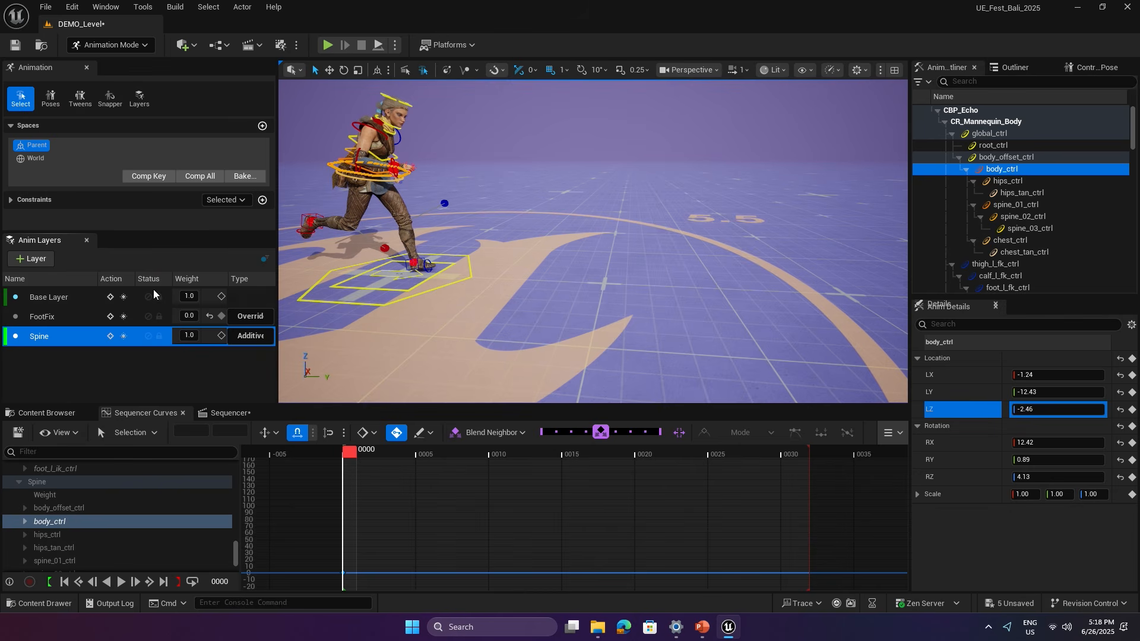
click(275, 240)
click(121, 337)
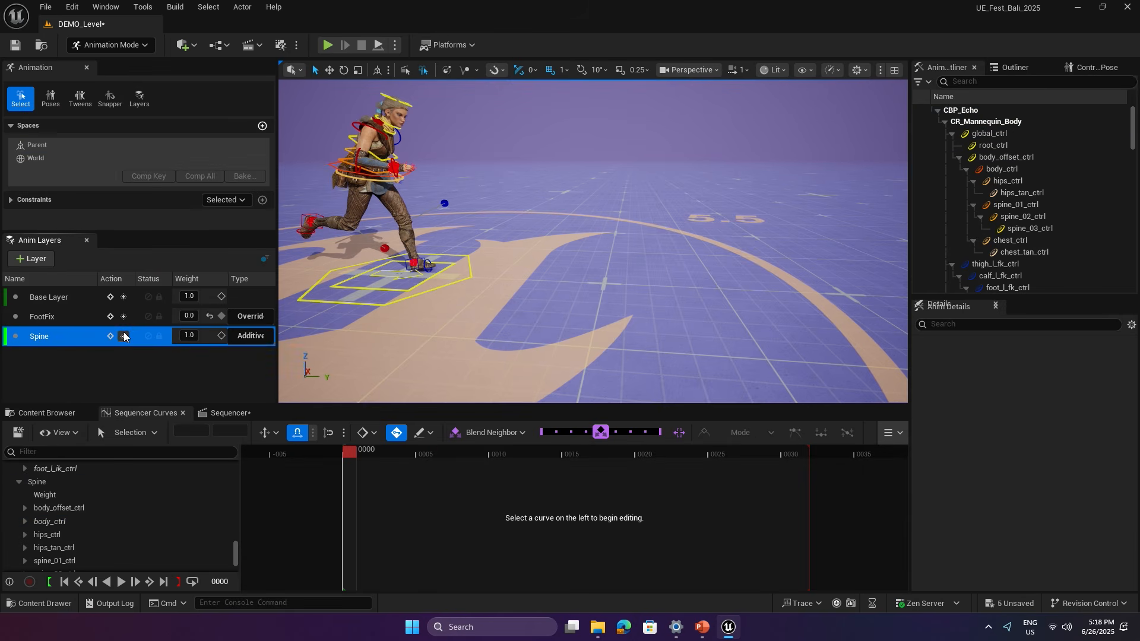
At frame 11 on the Spine layer, rotate body_ctrl backward to about RX -10.76.
click(331, 165)
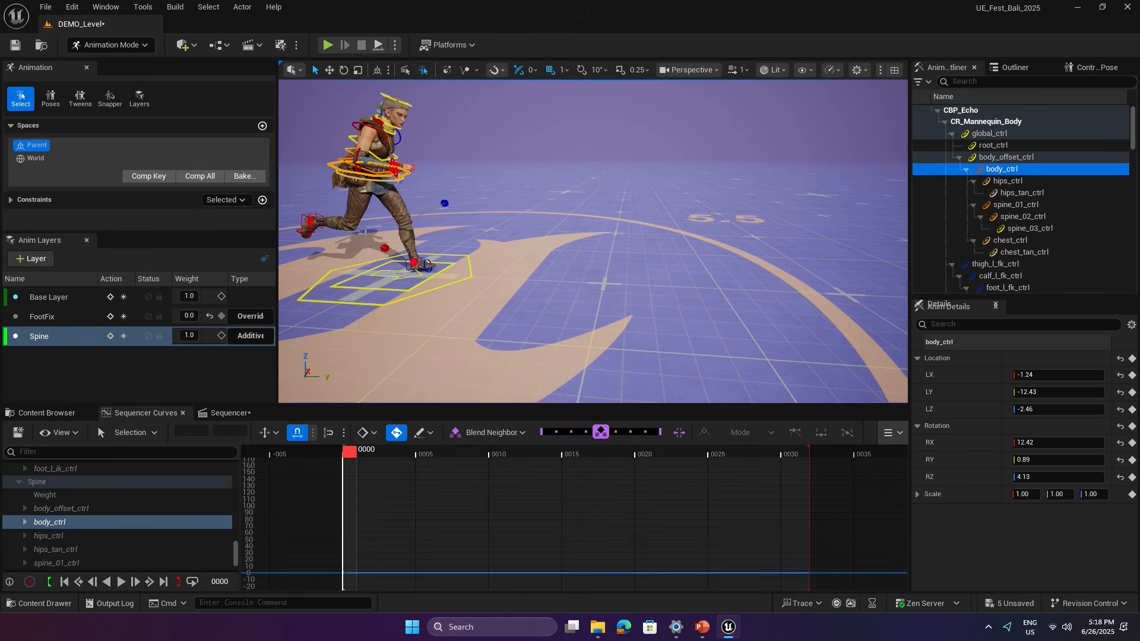
drag(355, 450, 512, 446)
key(e)
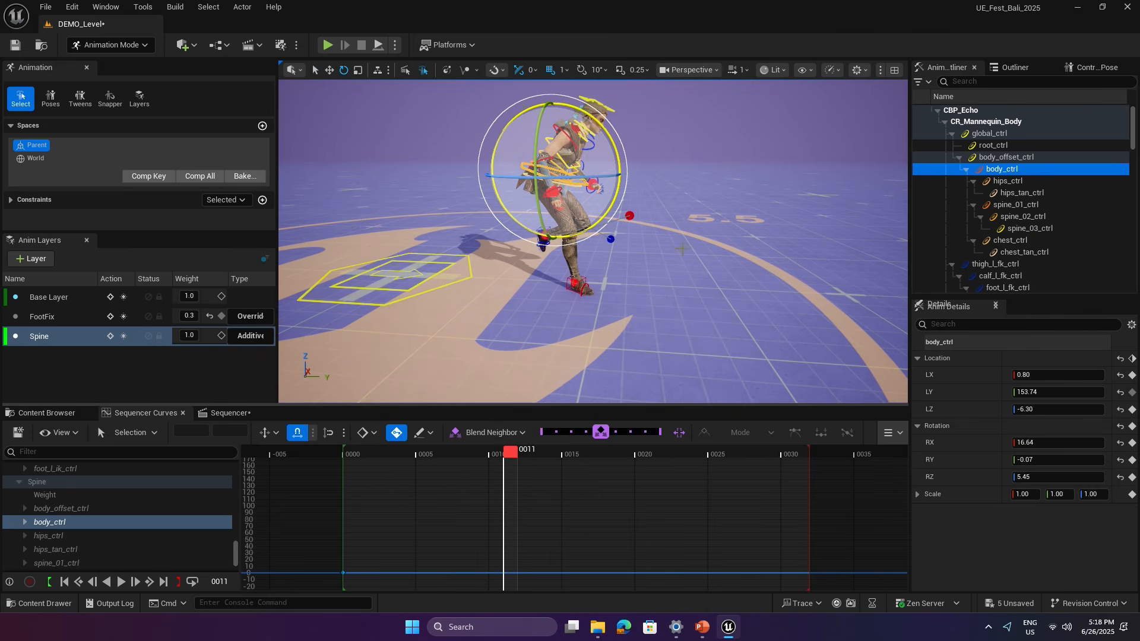
middle_drag(676, 262, 695, 205)
alt+drag(695, 204, 721, 178)
middle_drag(691, 213, 660, 255)
Rotate spine_01_ctrl through spine_03_ctrl backward together at frame 11, taking spine_01_ctrl to about RX 4.67.
click(1015, 181)
click(1016, 205)
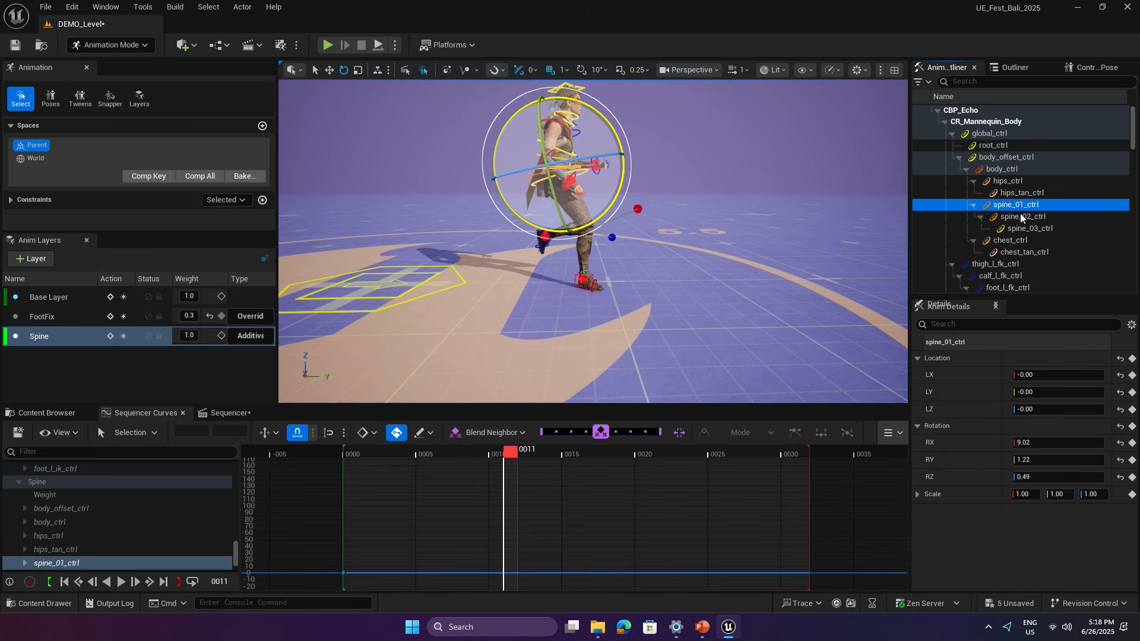
shift+click(1024, 227)
middle_drag(749, 259, 774, 245)
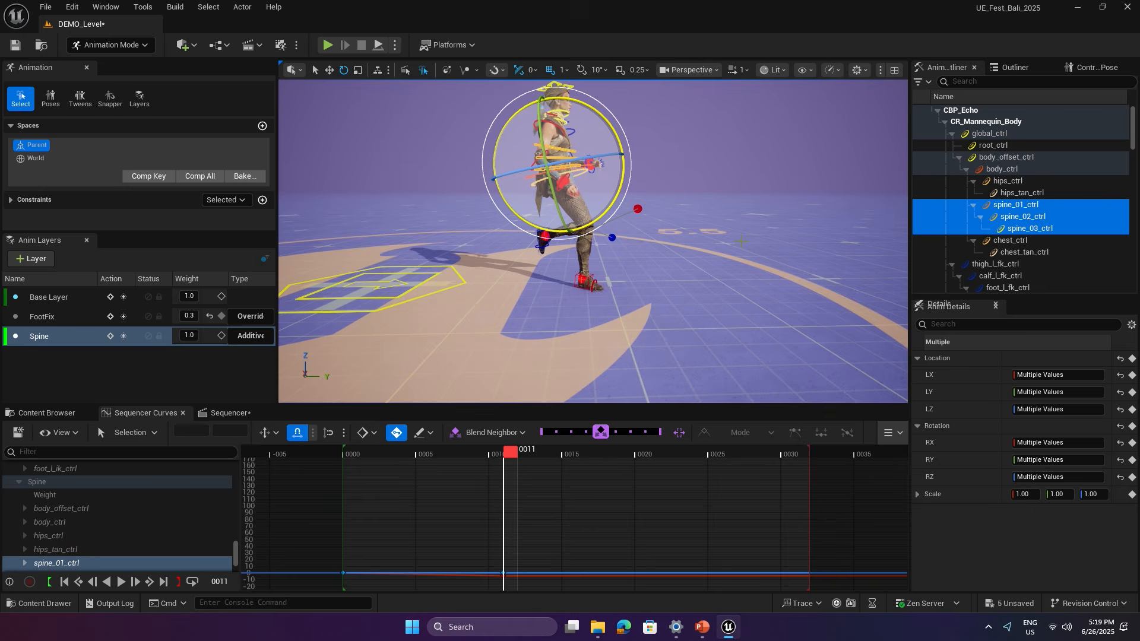
key(q)
alt+drag(774, 245, 742, 249)
click(567, 132)
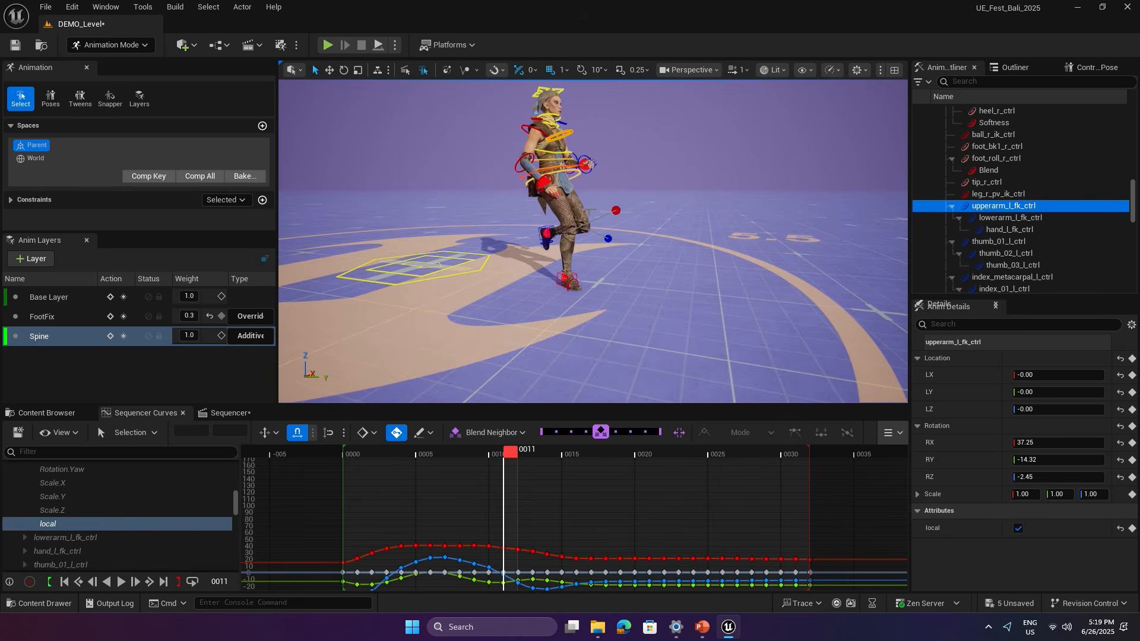
Try a further rotation of body_ctrl at frame 11, and undo it.
click(571, 180)
key(e)
alt+drag(549, 217, 521, 181)
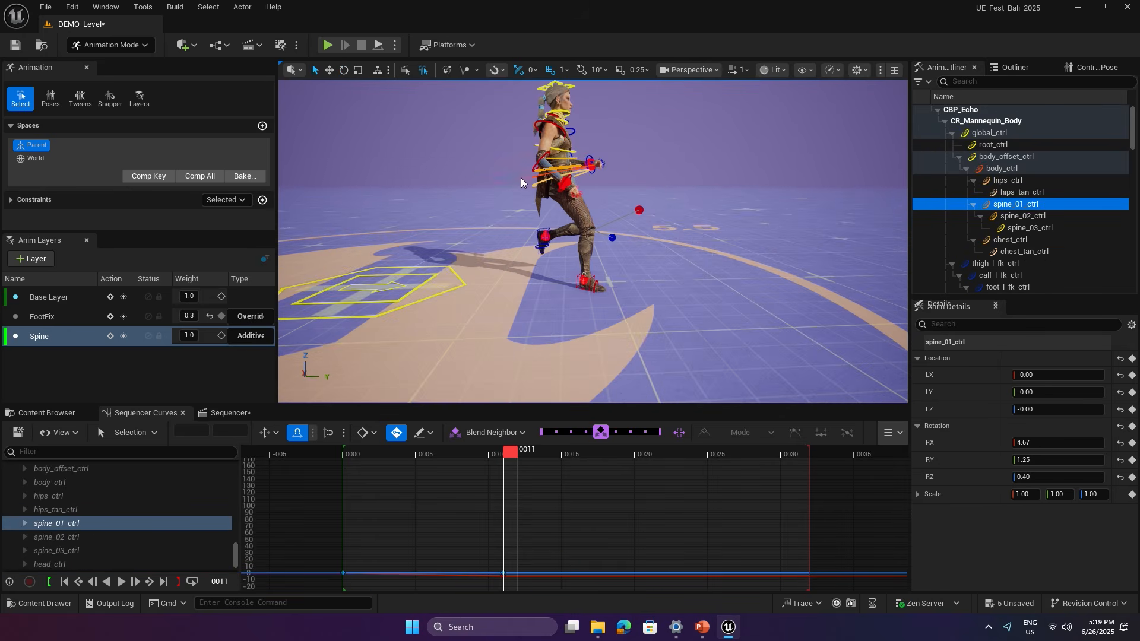
click(587, 174)
drag(599, 191, 635, 169)
key(ctrl+z)
key(ctrl+z)
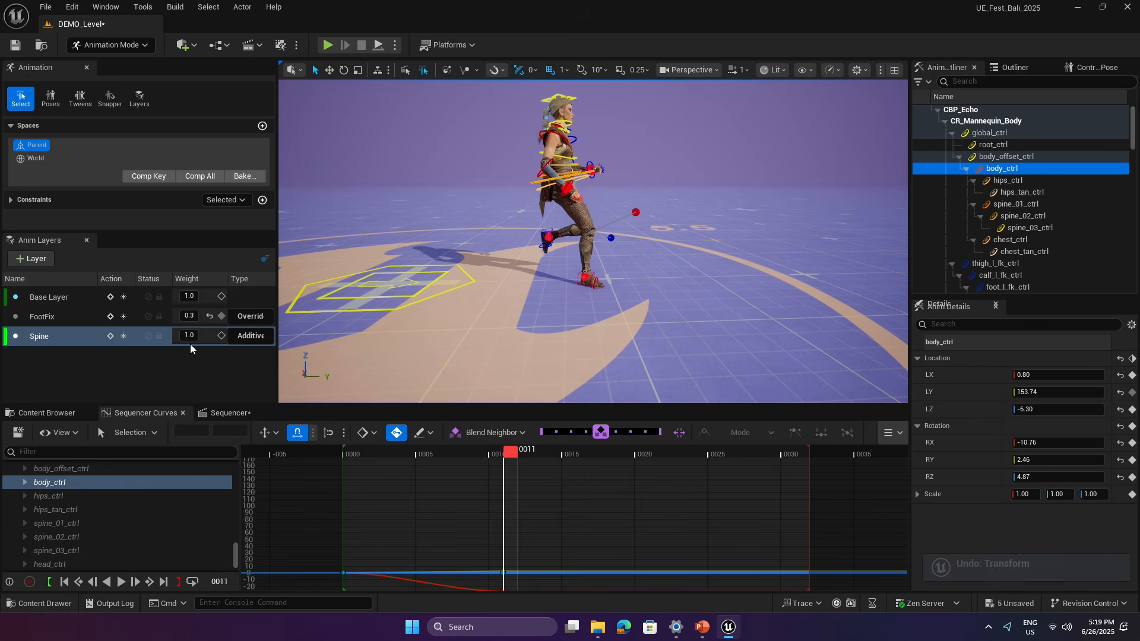
Mute the Spine layer, and select both upper arm FK controls on the Base Layer.
click(149, 337)
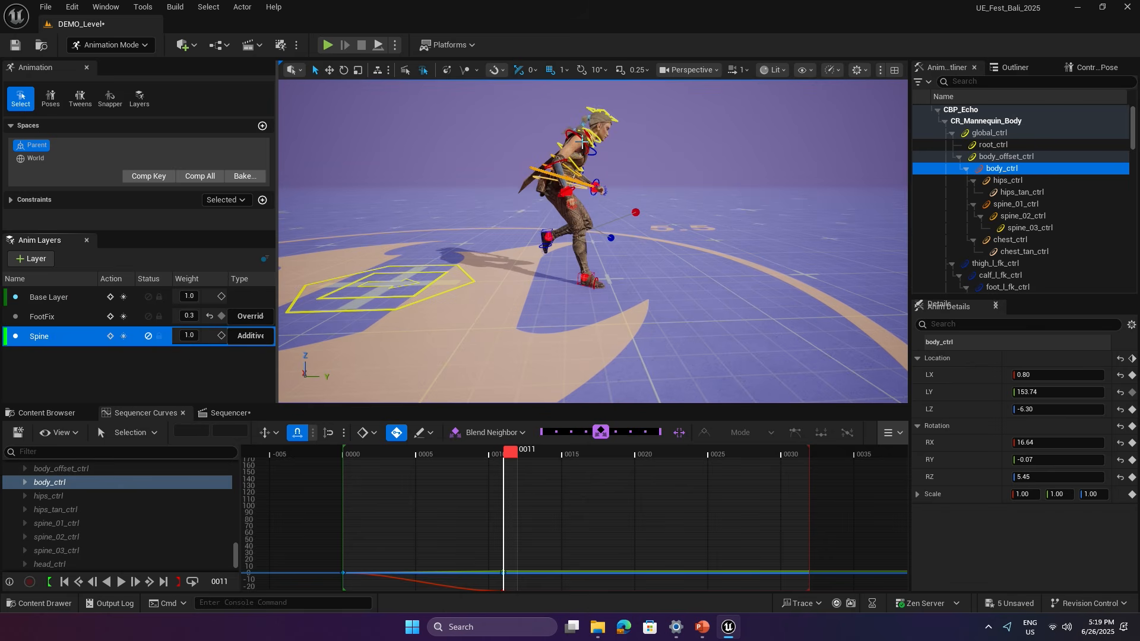
click(59, 300)
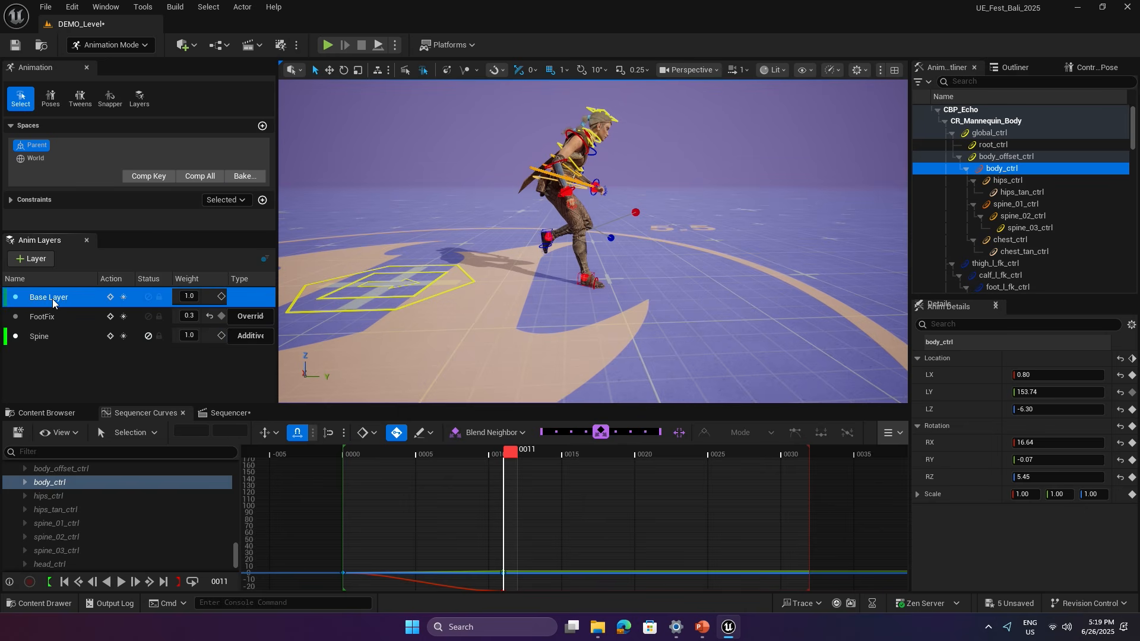
click(576, 131)
alt+drag(576, 132, 606, 152)
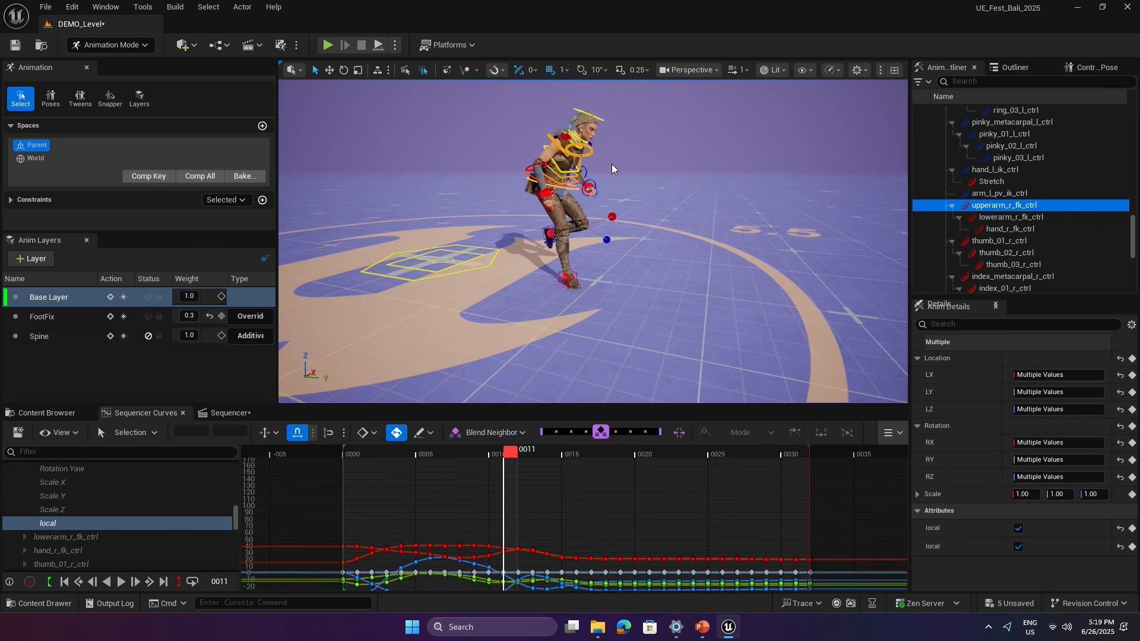
At frame 0, add a Rotation constraint to the upper arm FK controls with the outer yellow ground control as its parent.
click(263, 127)
click(225, 215)
click(261, 200)
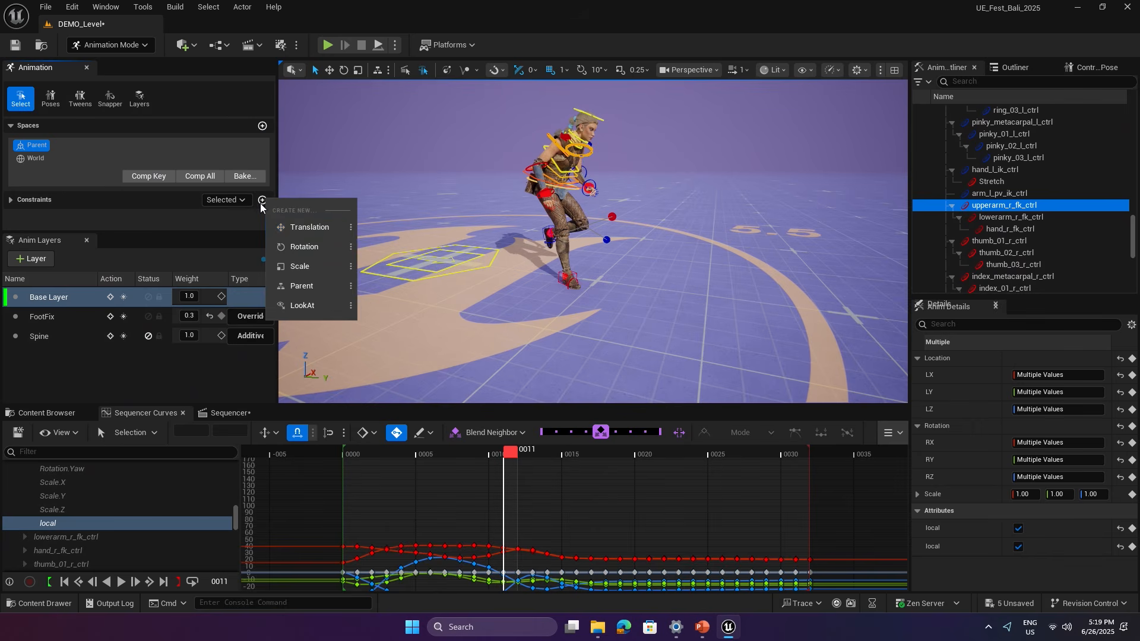
click(297, 244)
key(Up)
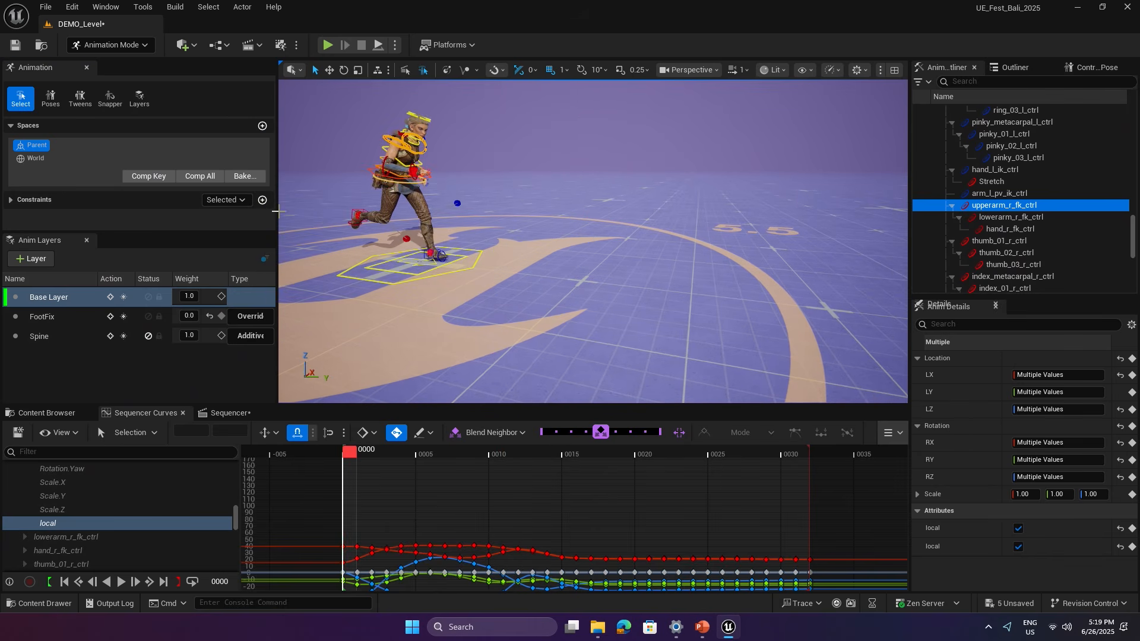
click(263, 201)
click(303, 248)
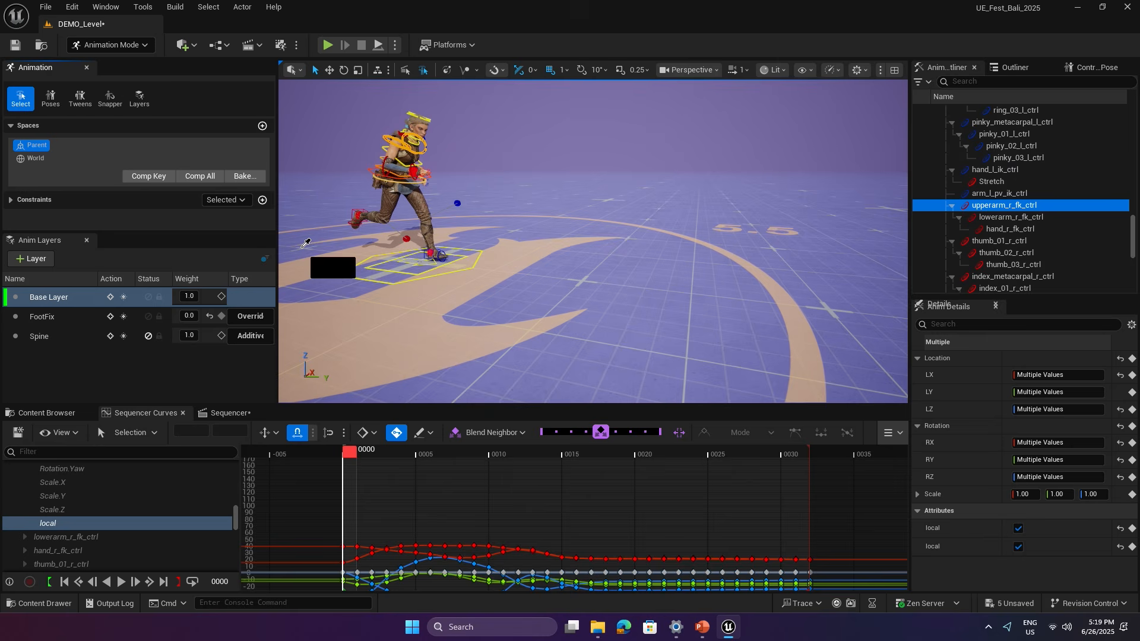
click(368, 278)
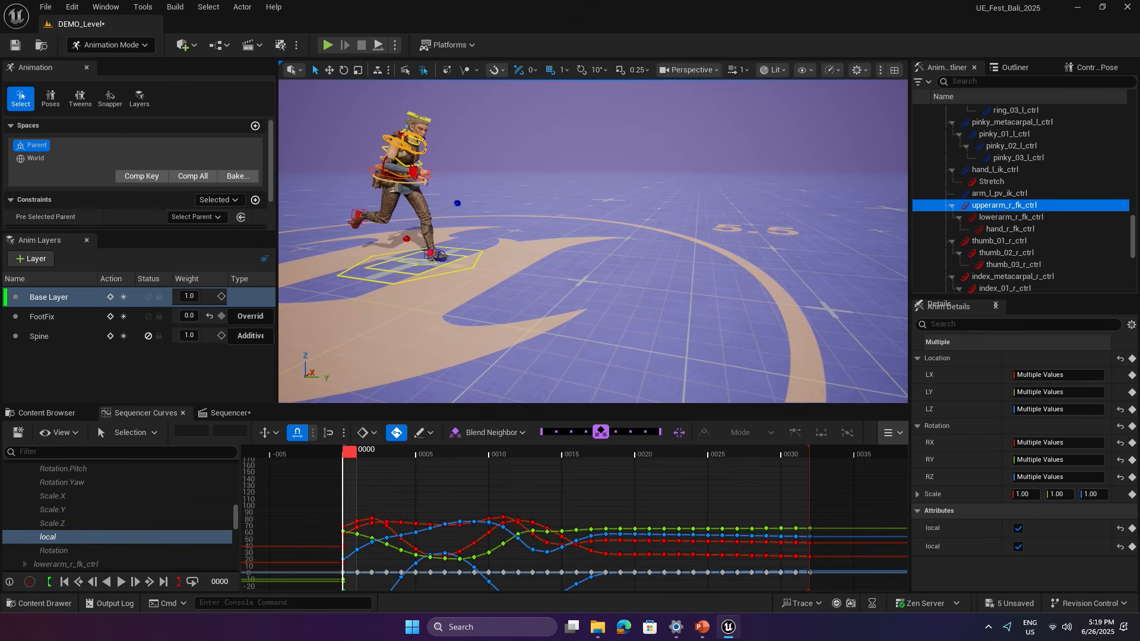
Try rotating body_ctrl at frame 0 to test the upper arm constraint, undo the rotation, and check upperarm_r_fk_ctrl.
click(408, 169)
drag(385, 102, 419, 122)
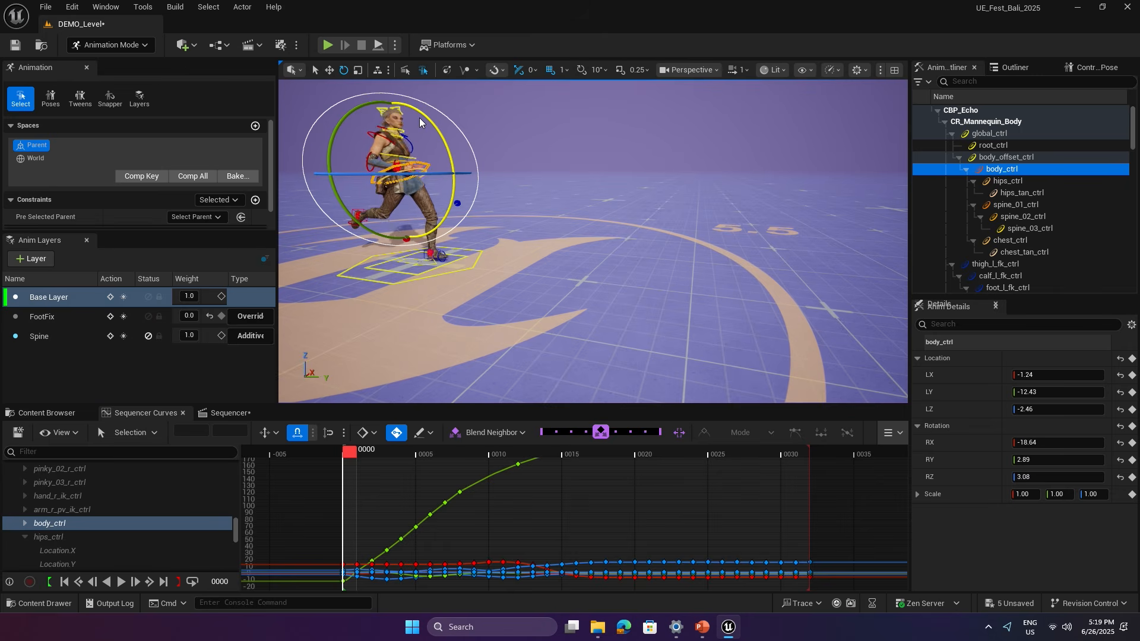
key(ctrl+z)
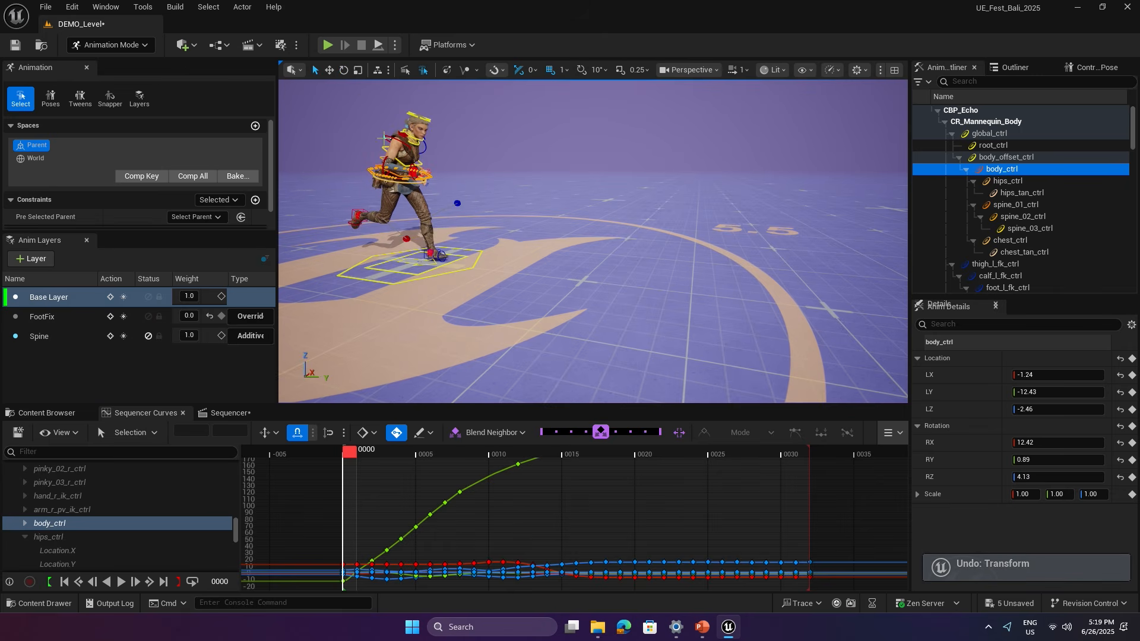
click(393, 142)
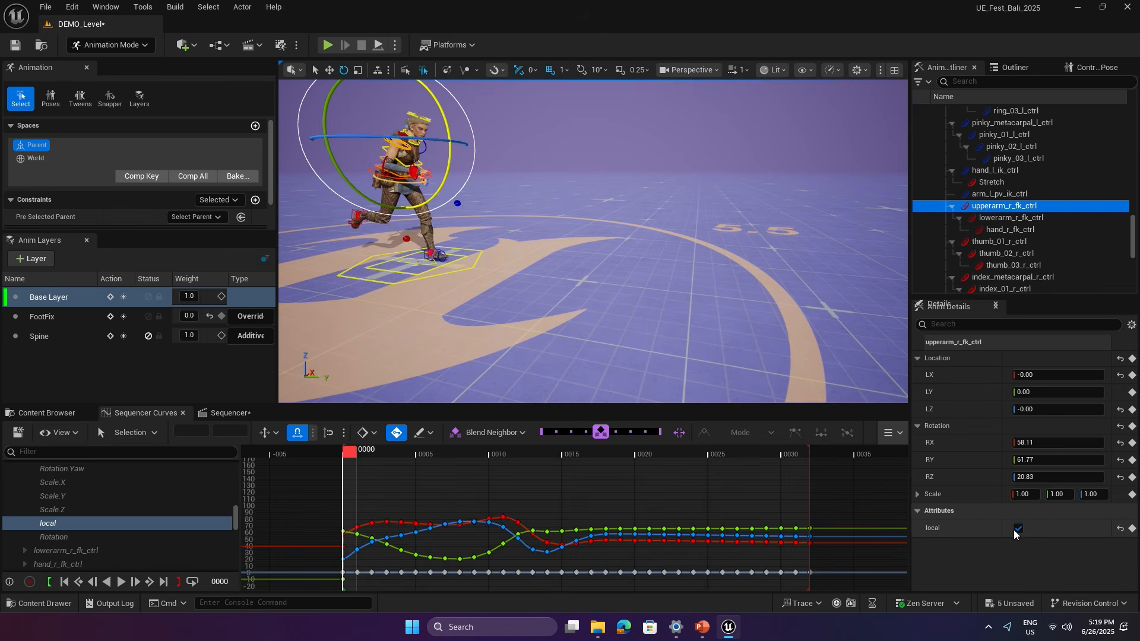
key(q)
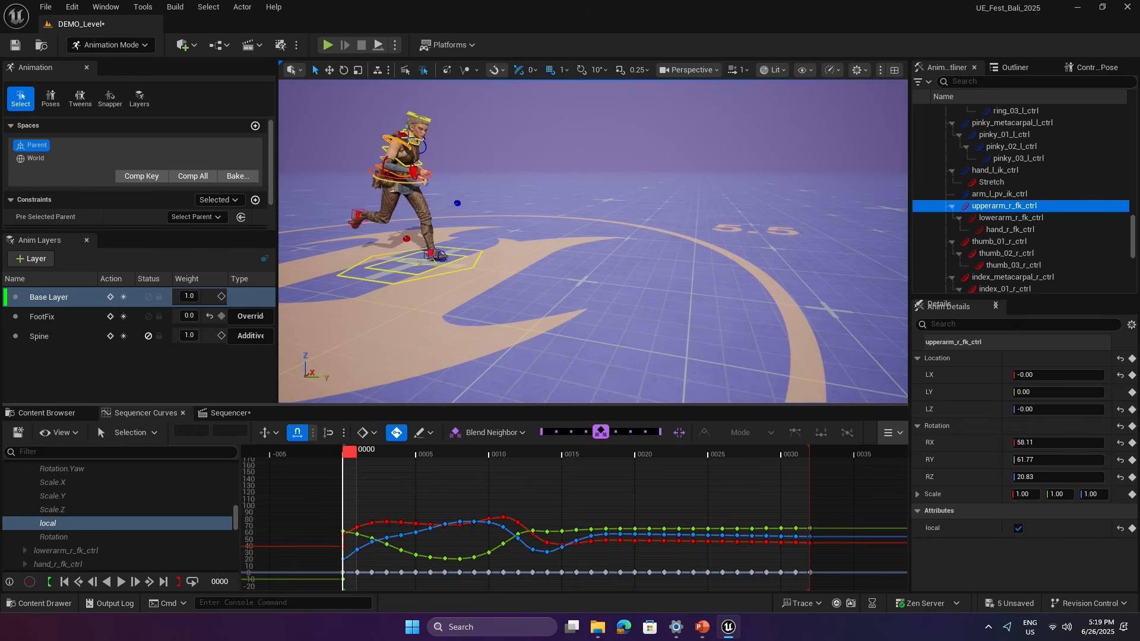
Unmute the Spine layer, make it the active layer, and select all the controls it contains.
drag(377, 450, 569, 454)
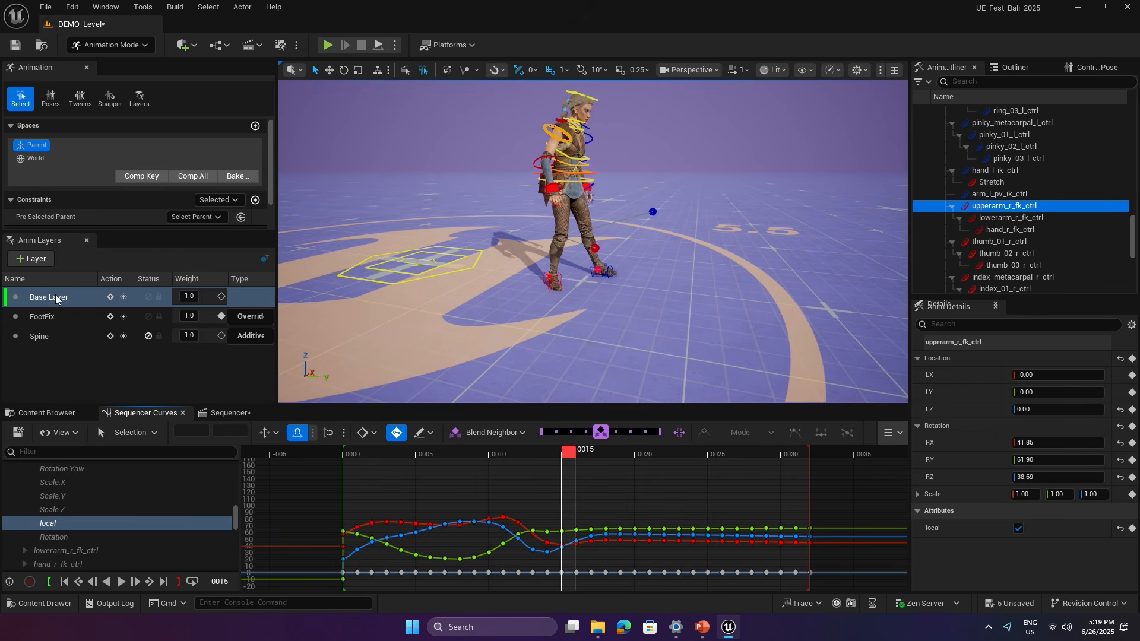
click(62, 337)
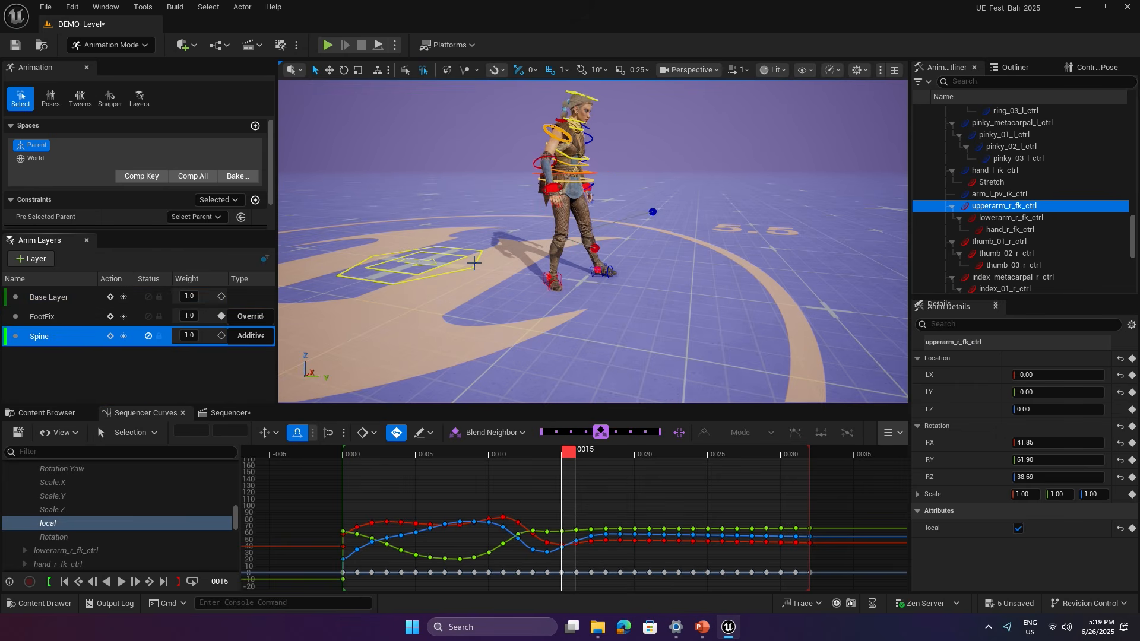
click(100, 364)
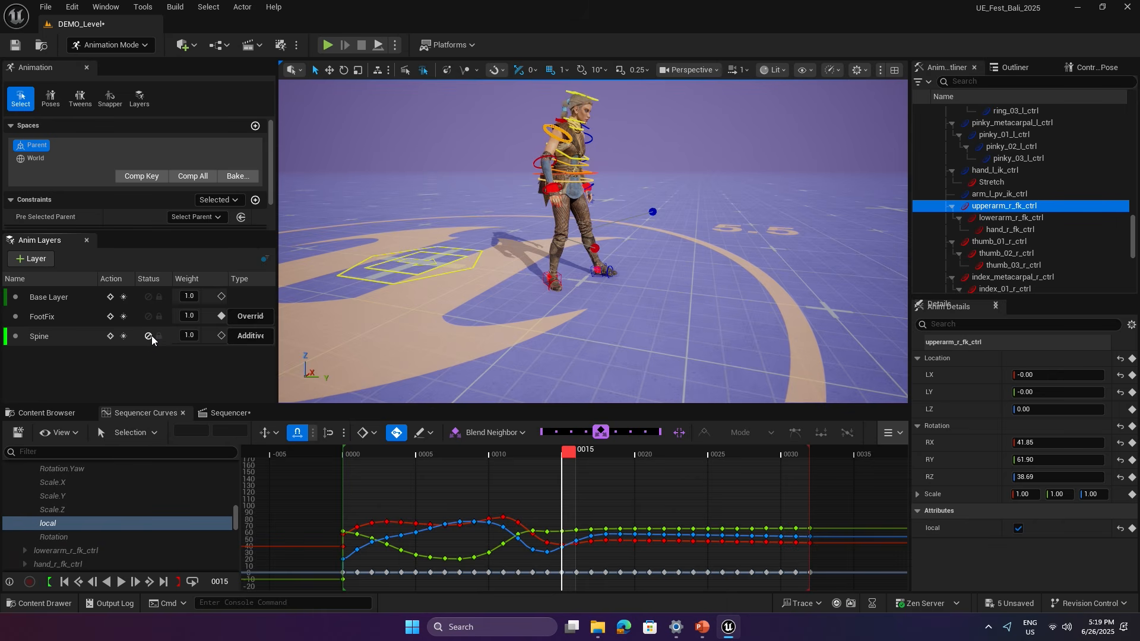
click(149, 335)
right_click(77, 337)
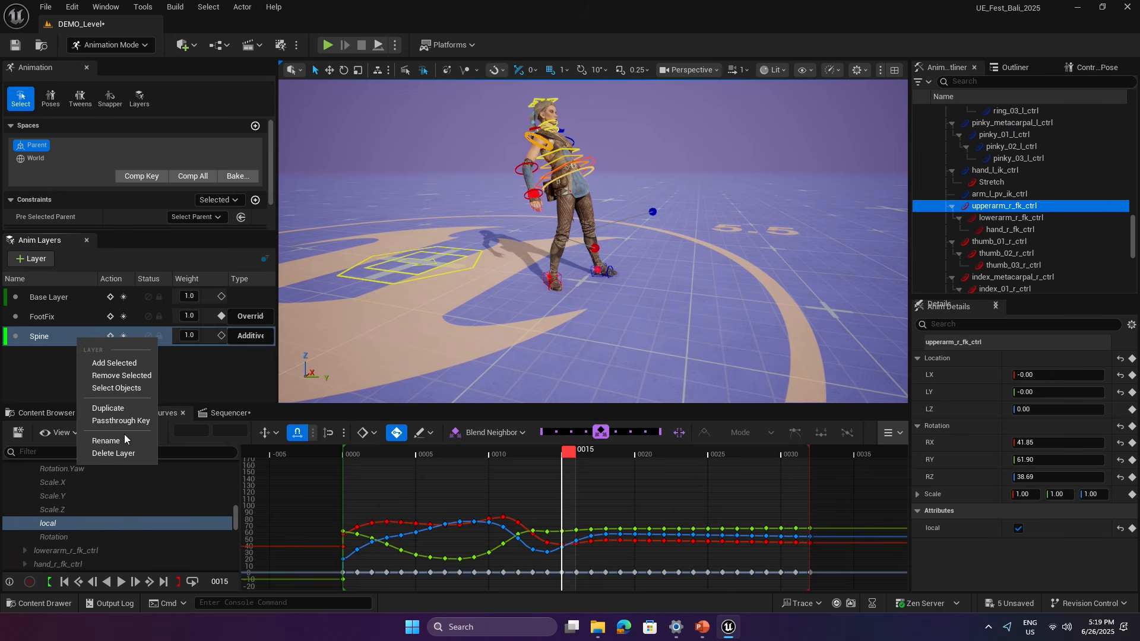
click(116, 387)
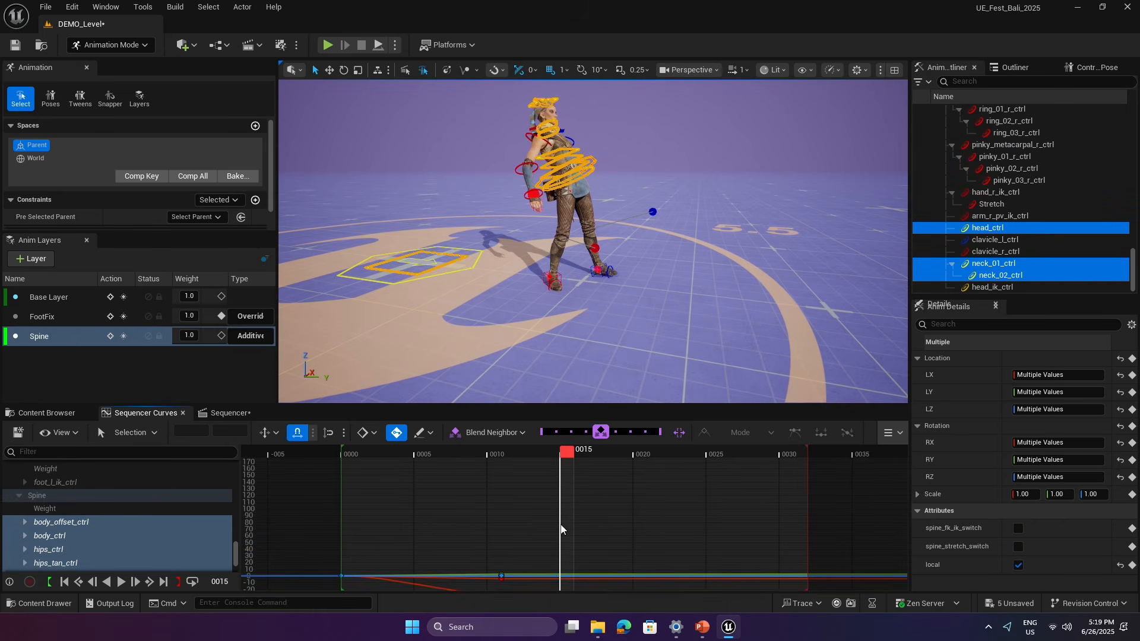
At frame 11, rotate spine_02_ctrl and spine_03_ctrl together slightly on the Spine layer.
drag(545, 456, 528, 456)
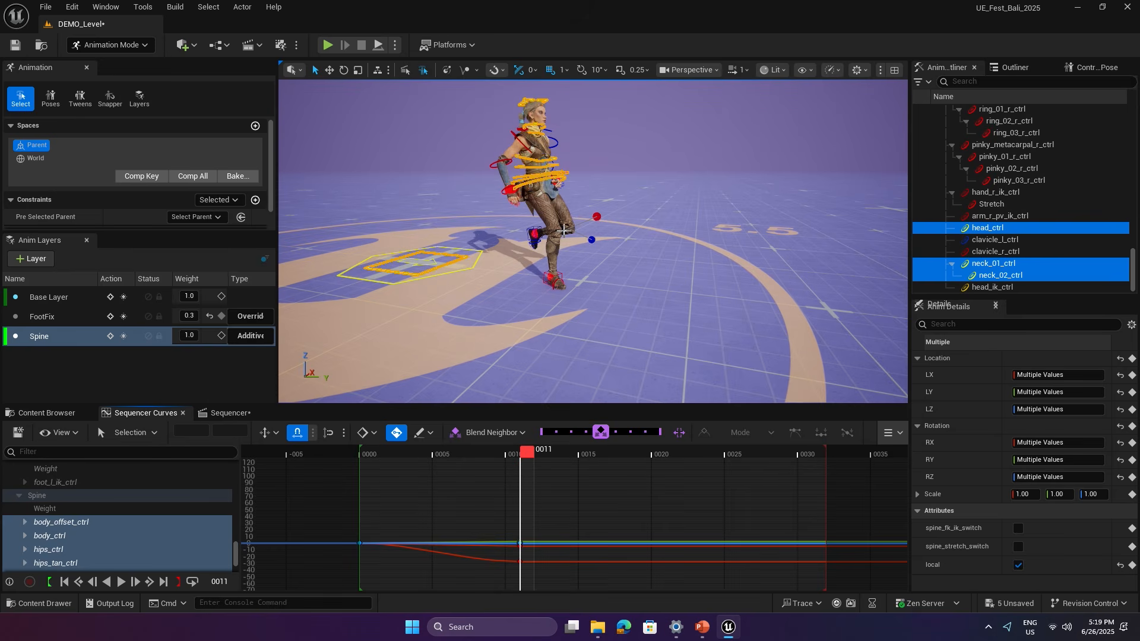
click(542, 157)
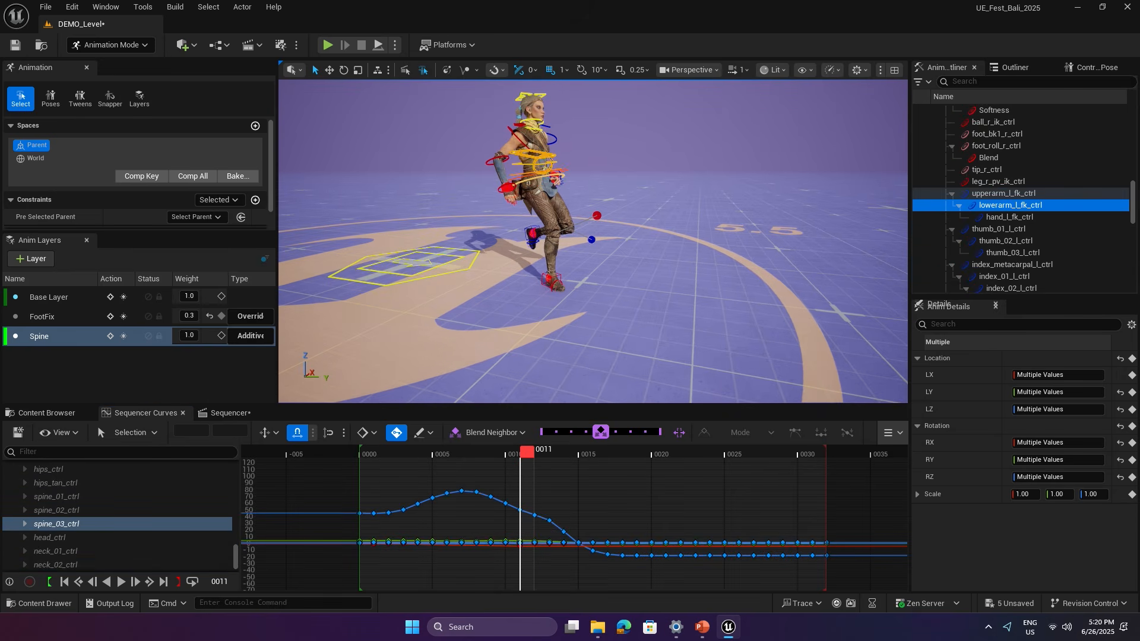
click(520, 161)
shift+click(522, 155)
key(e)
drag(570, 106, 556, 112)
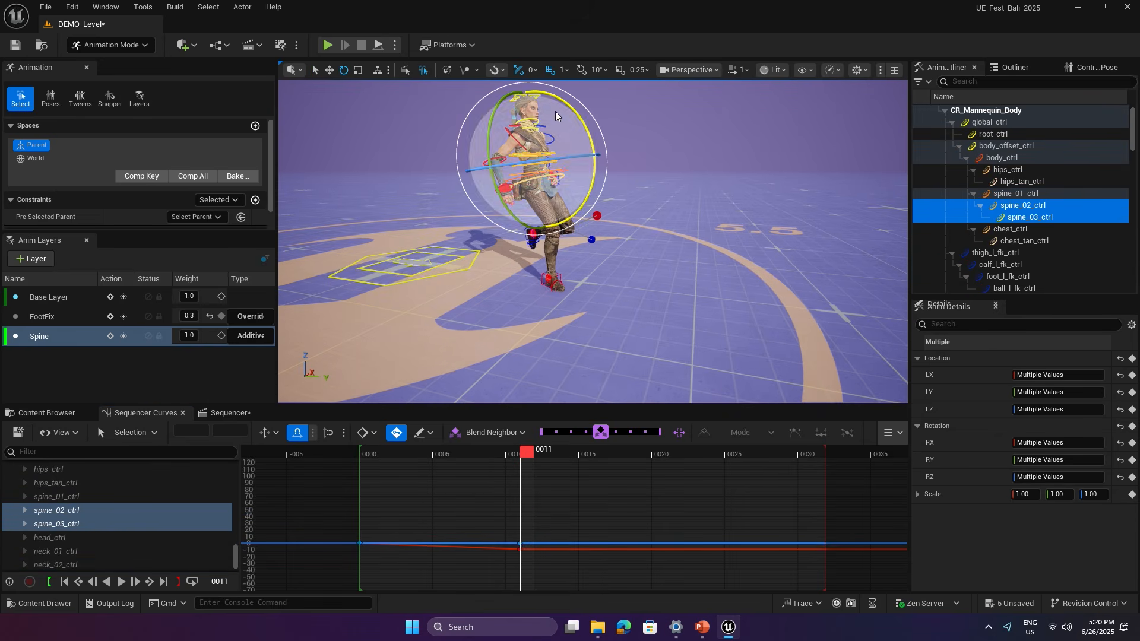
click(556, 111)
click(536, 121)
middle_drag(650, 145, 635, 173)
click(535, 97)
alt+drag(635, 173, 597, 182)
At frame 9, rotate body_ctrl on the Spine layer to about RX -11.18, RY -2.29 and RZ 6.20.
click(569, 176)
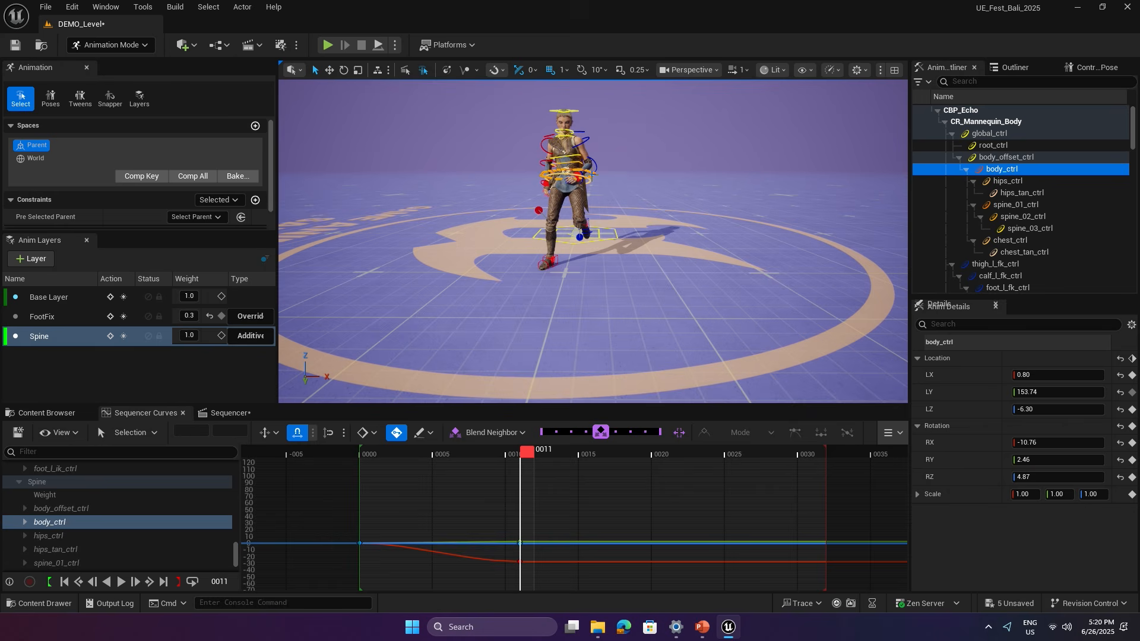
drag(526, 462, 493, 450)
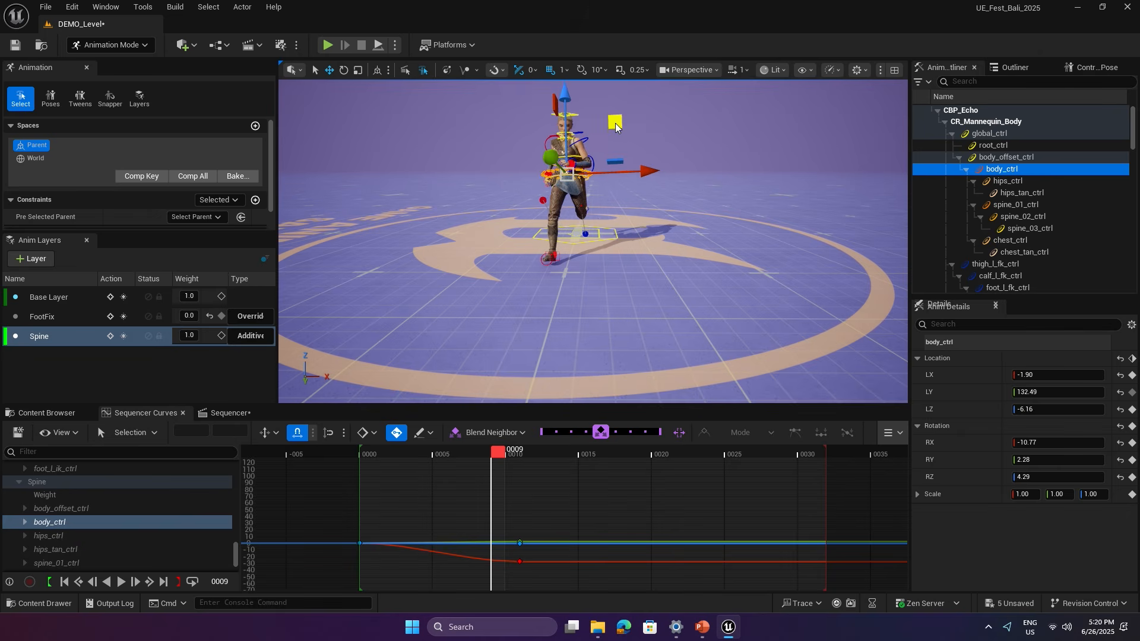
key(e)
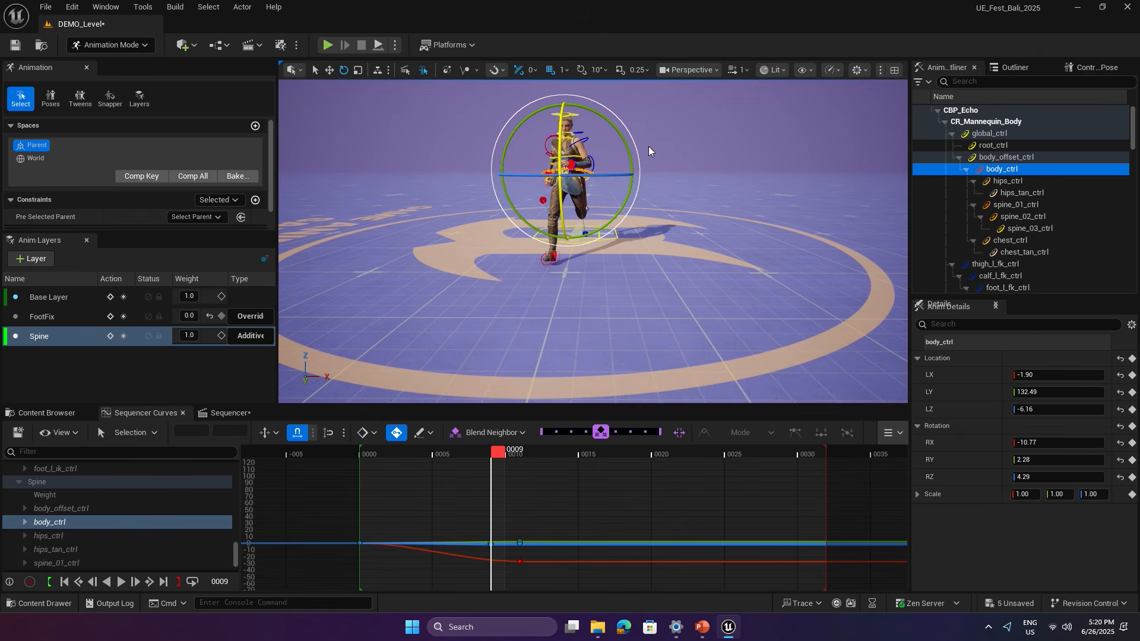
drag(652, 150, 605, 192)
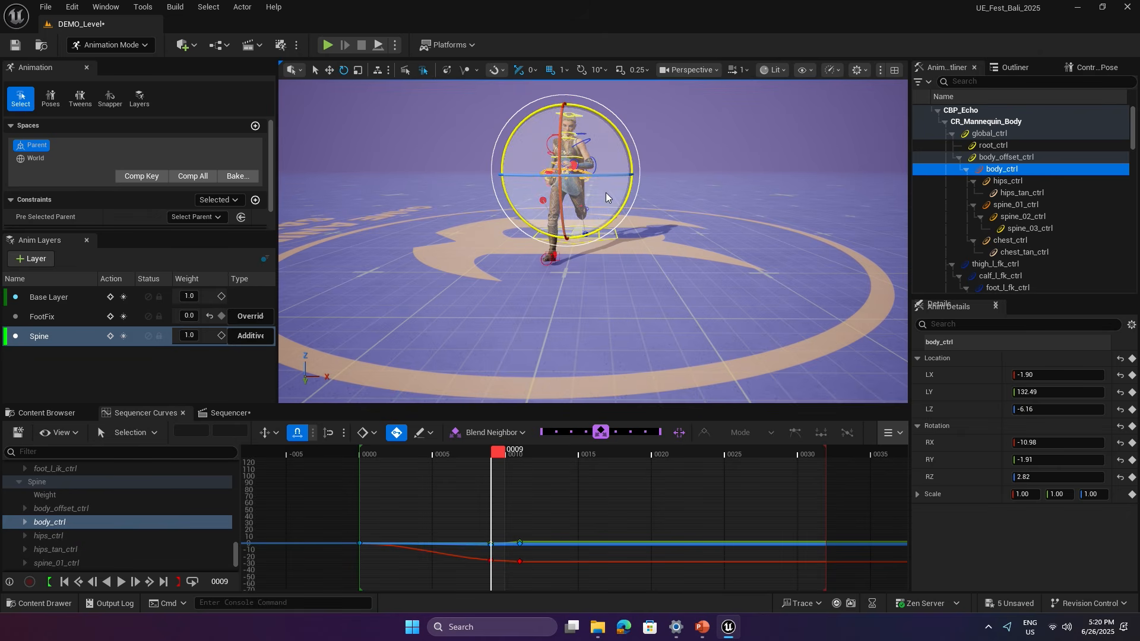
click(572, 159)
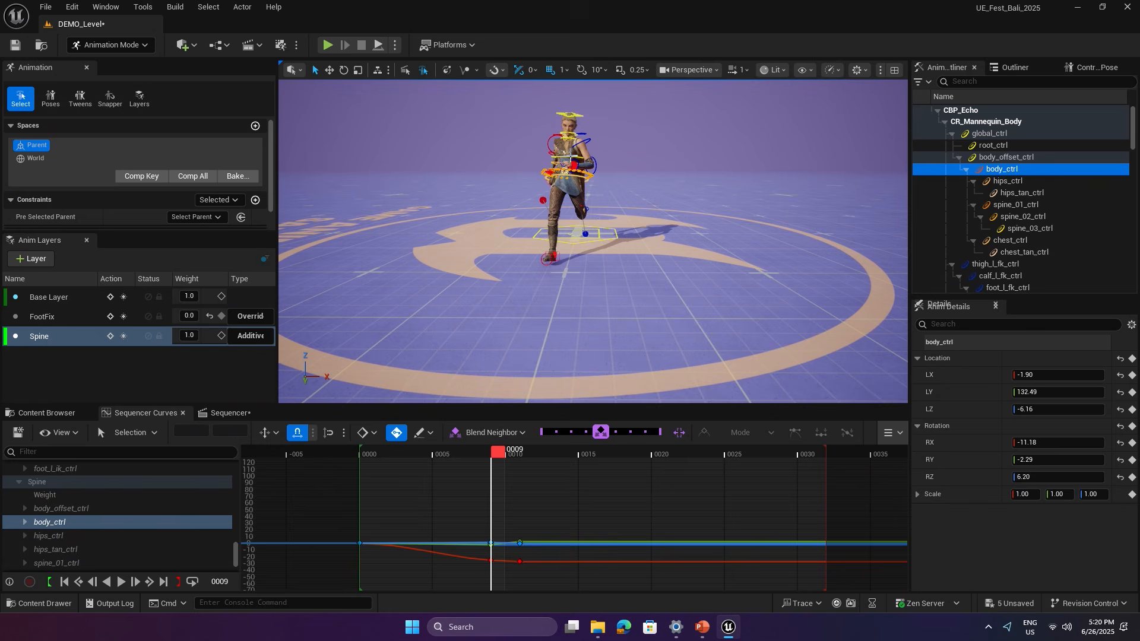
Select spine_01_ctrl through spine_03_ctrl and rotate them together at frame 9 to adjust the torso.
ctrl+click(1014, 205)
ctrl+click(1017, 218)
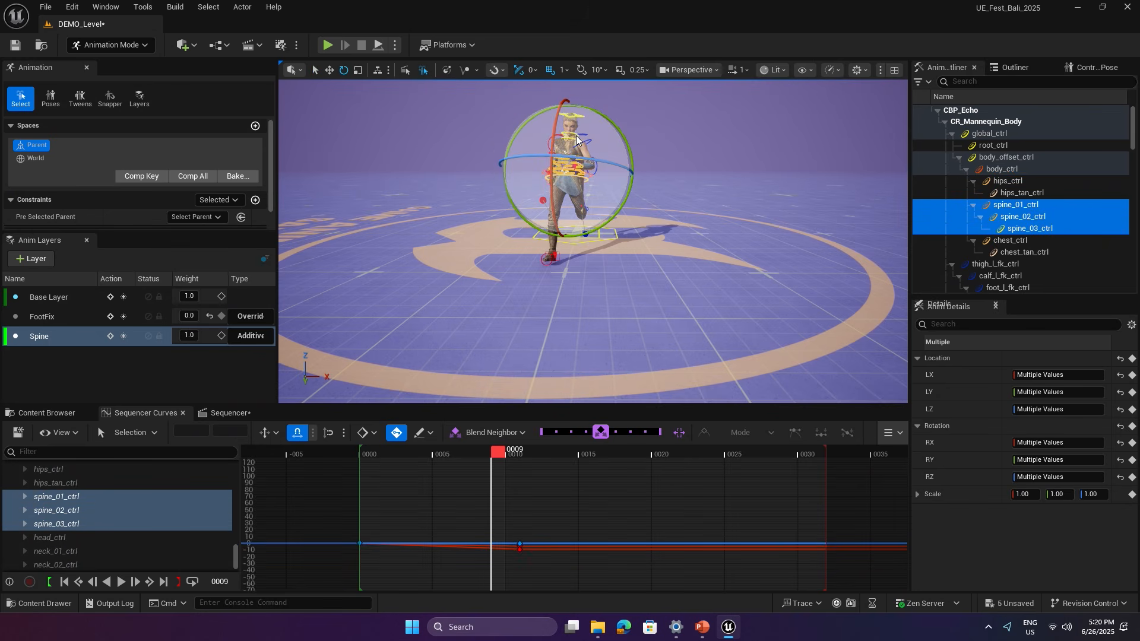
drag(594, 190, 577, 216)
key(q)
Set a passthrough key on the Spine layer at frame 19.
drag(500, 455, 649, 457)
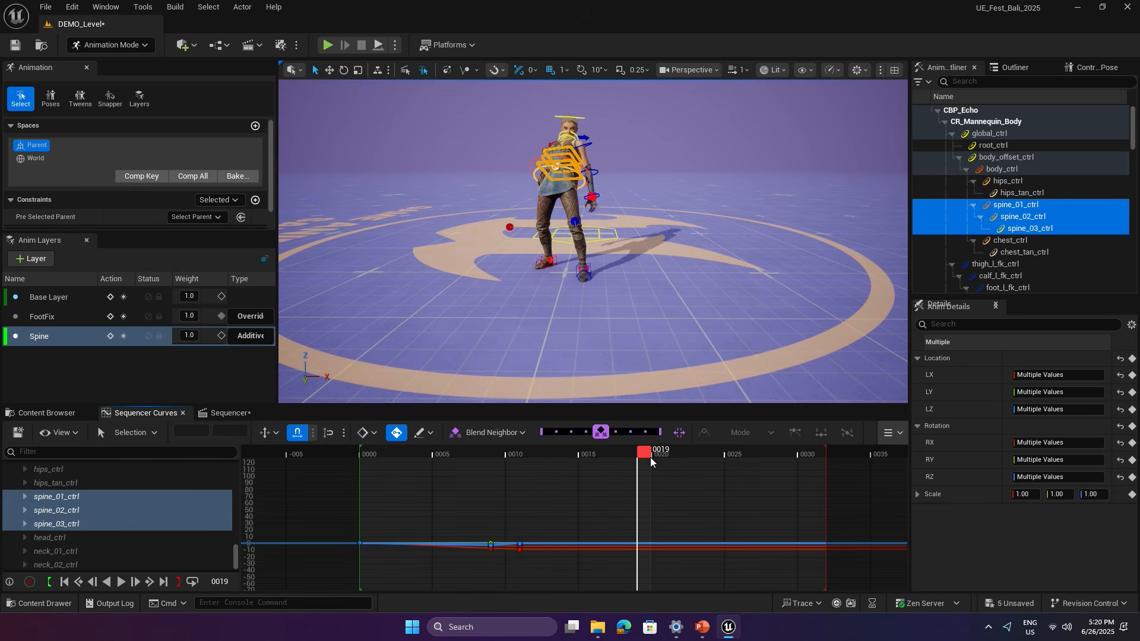
alt+drag(643, 320, 790, 323)
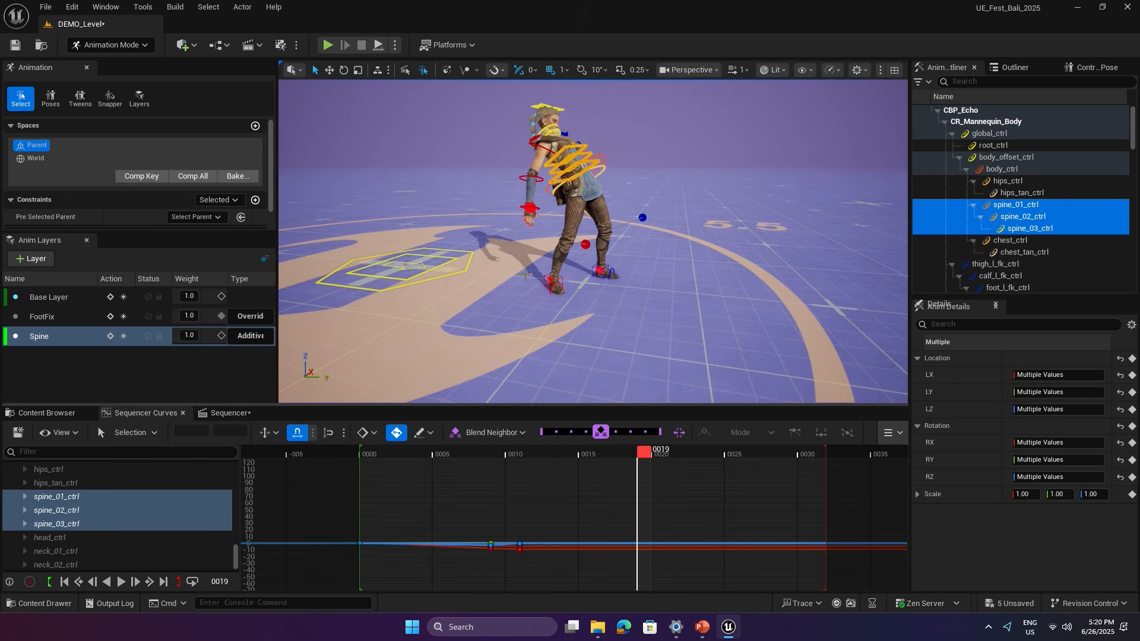
click(704, 157)
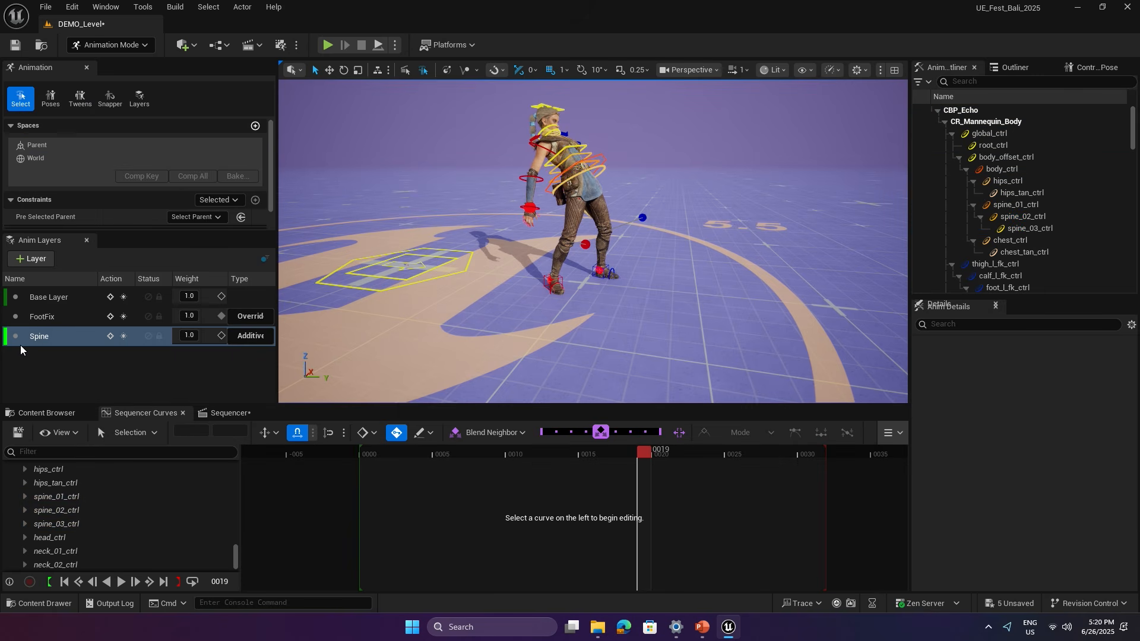
click(159, 336)
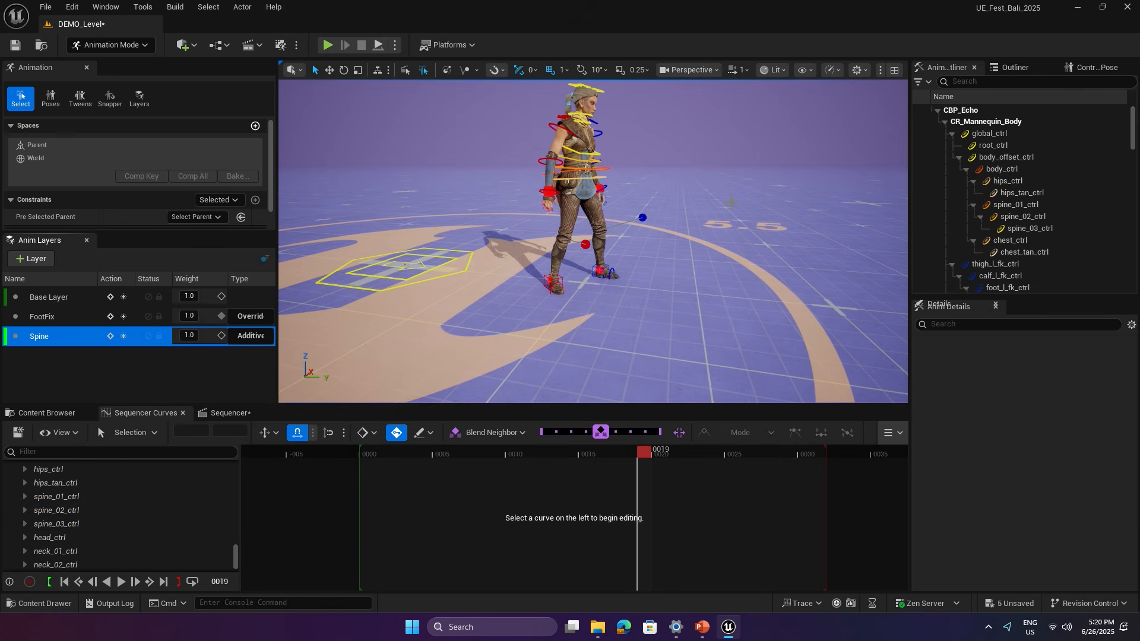
At frame 14, move body_ctrl to about LX -1.10, LY 177.62, LZ -7.95 and rotate it to about RX -7.03, RY 2.37, RZ 9.09.
click(604, 170)
alt+drag(606, 170, 504, 156)
click(603, 170)
key(w)
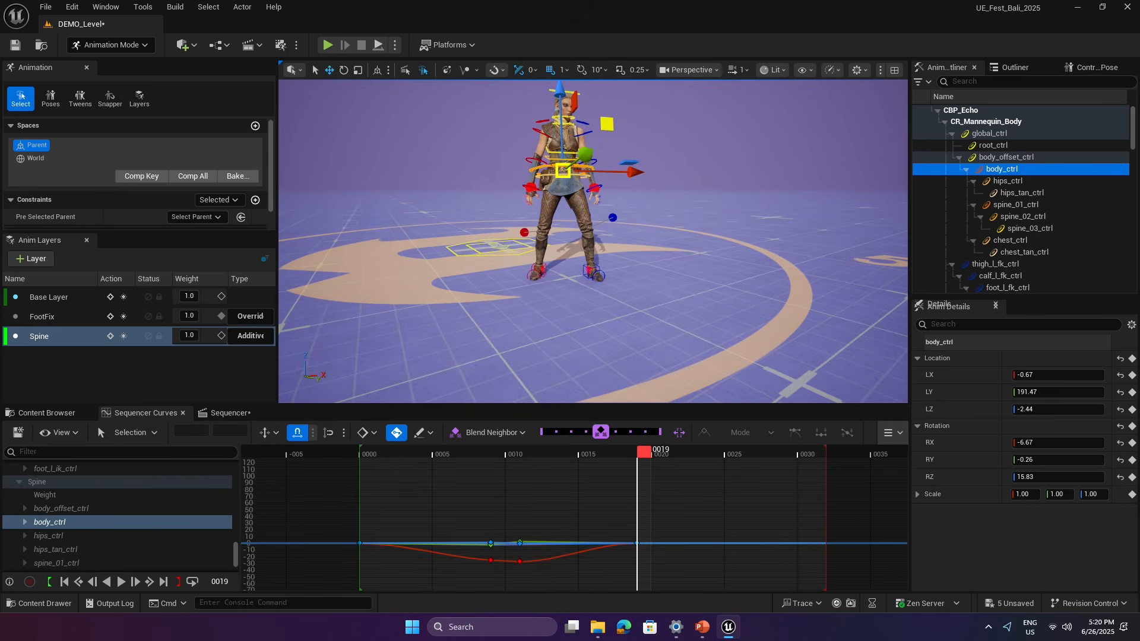
drag(639, 454, 572, 436)
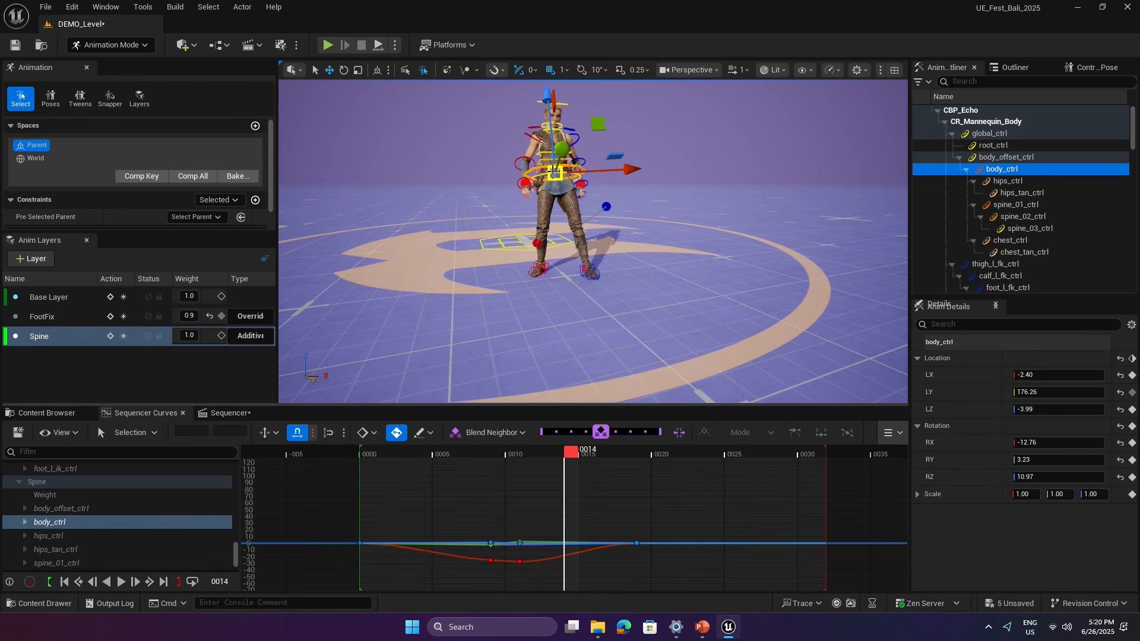
key(e)
key(f)
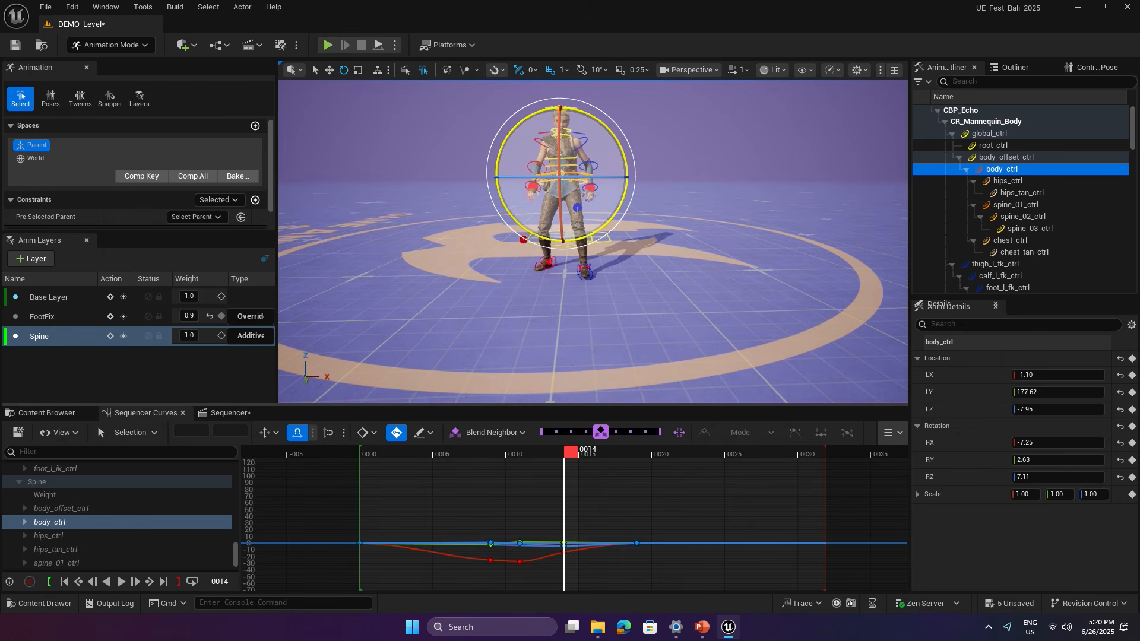
drag(596, 201, 596, 190)
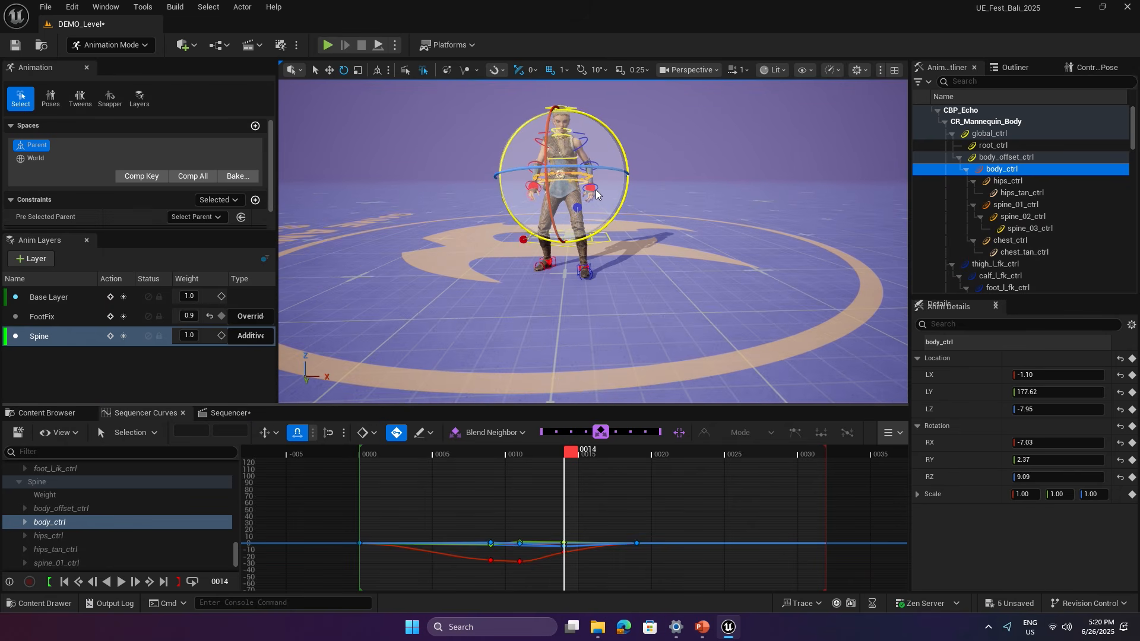
key(w)
Rotate spine_02_ctrl and spine_03_ctrl at frame 14, and compare the pose with the neighbouring keys.
click(571, 158)
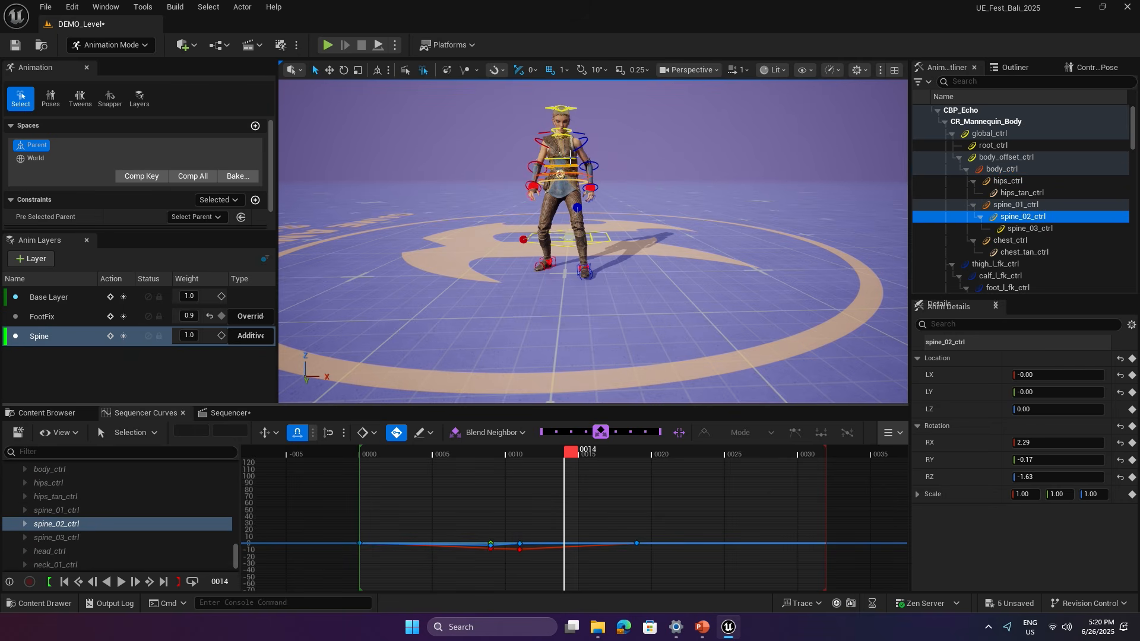
key(e)
key(comma)
key(period)
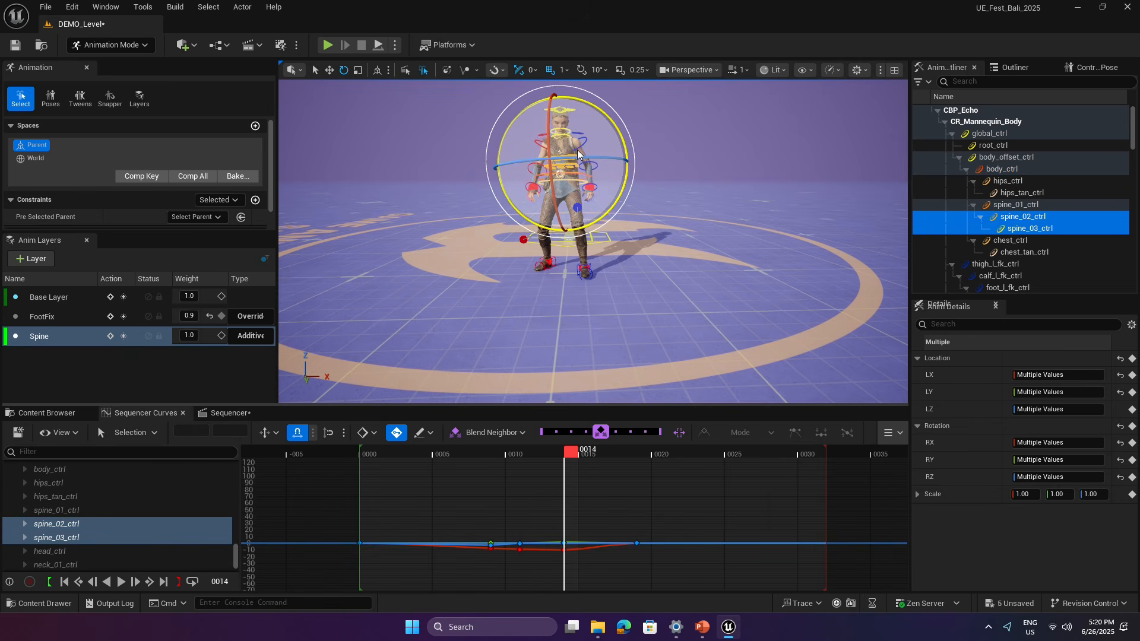
key(comma)
key(period)
Review the motion past frame 14, and set a passthrough key on the Spine layer at frame 28.
drag(575, 452, 668, 451)
key(comma)
key(q)
alt+drag(582, 261, 650, 258)
click(604, 168)
key(e)
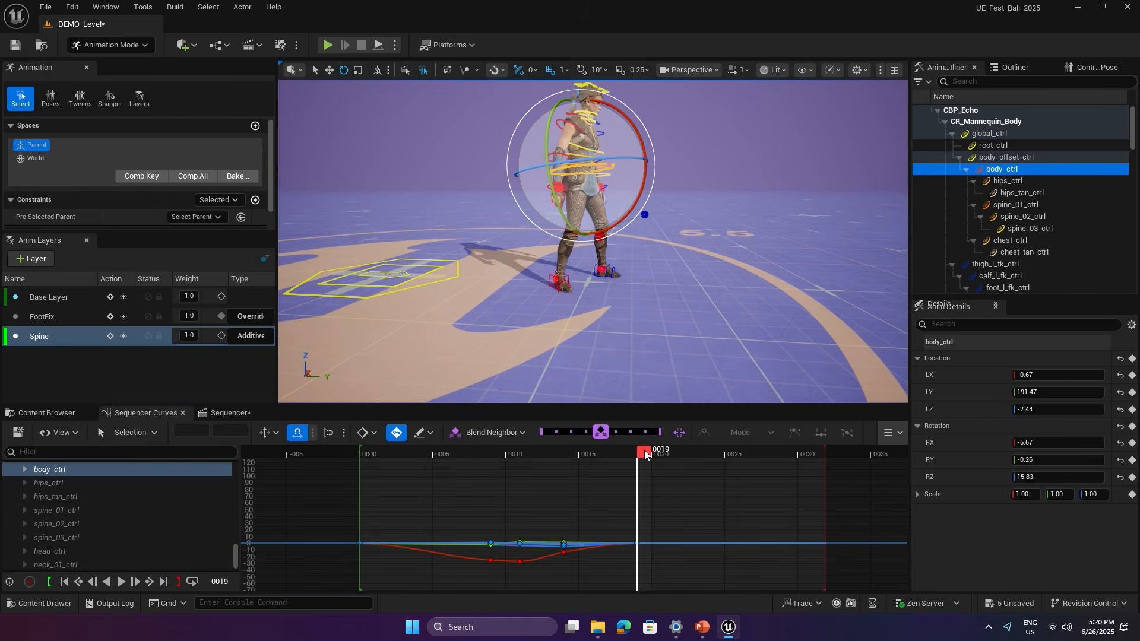
drag(645, 454, 735, 467)
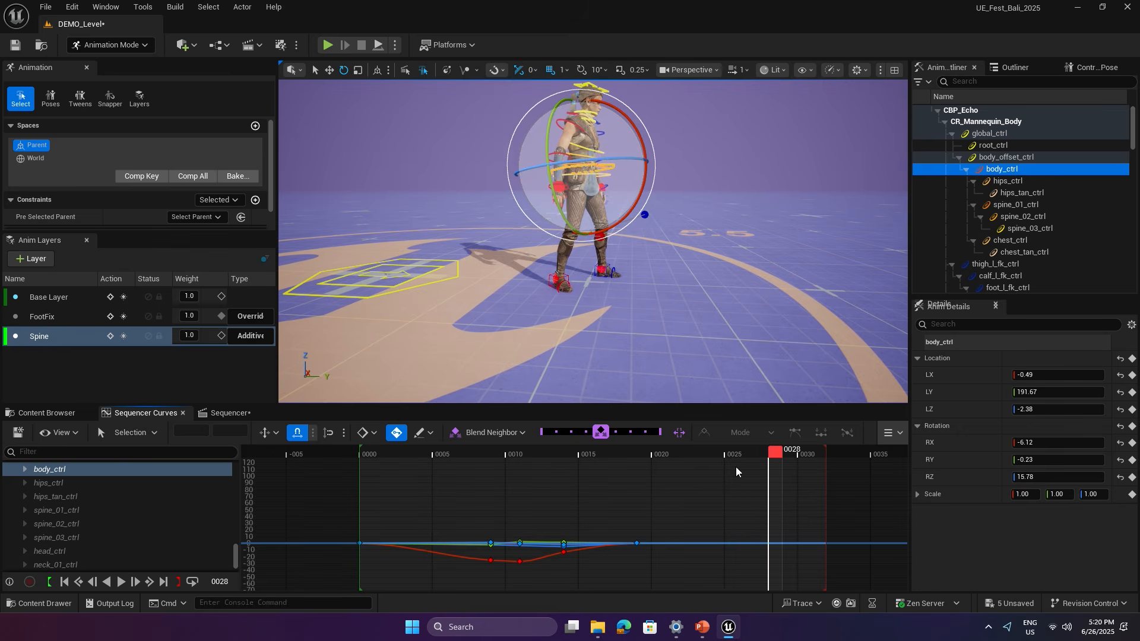
click(122, 337)
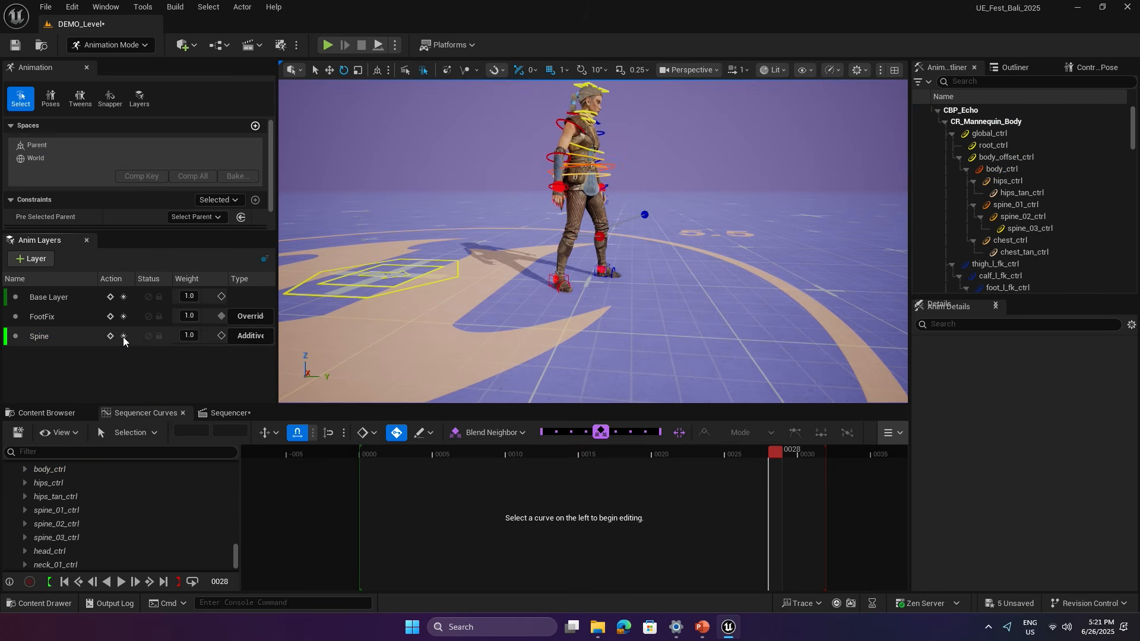
At frame 19, rotate body_ctrl on the Spine layer to about RX -2.15, RY -1.69 and RZ 20.22.
click(611, 167)
key(comma)
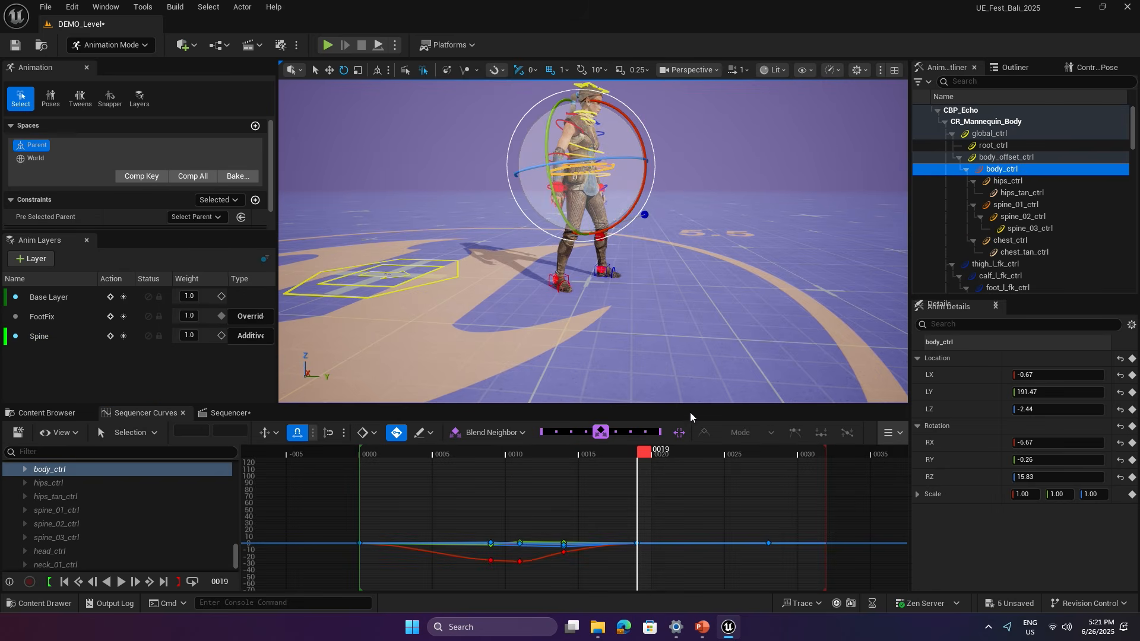
key(comma)
key(period)
drag(621, 194, 615, 191)
key(w)
click(615, 191)
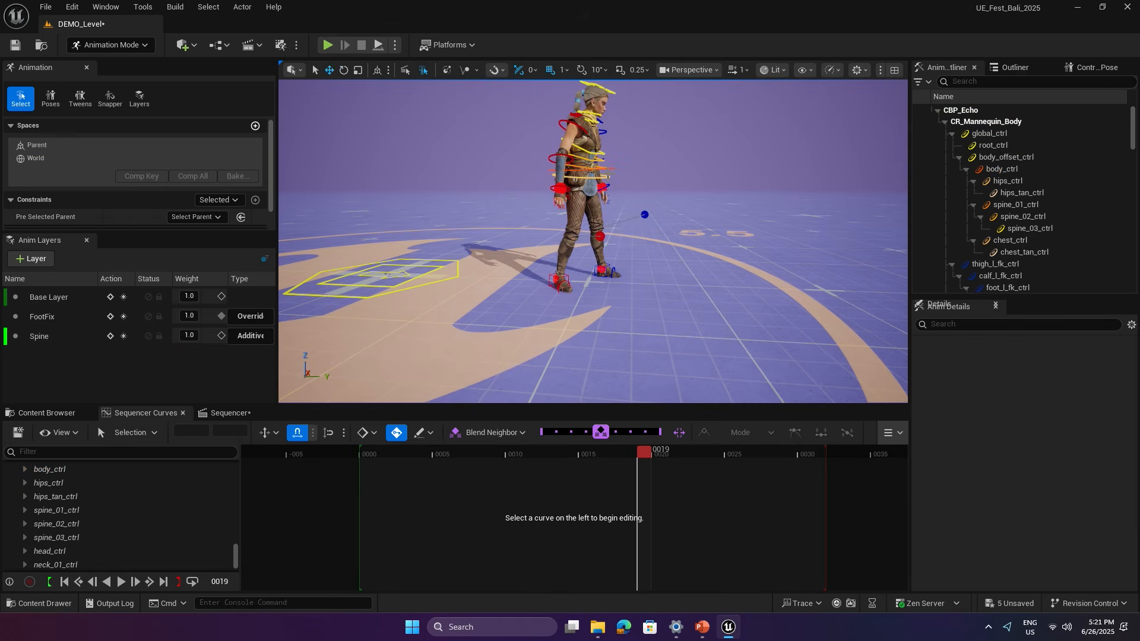
Move body_ctrl at frame 19 to about LX 1.40, LY 196.31 and LZ -5.02.
click(610, 184)
key(w)
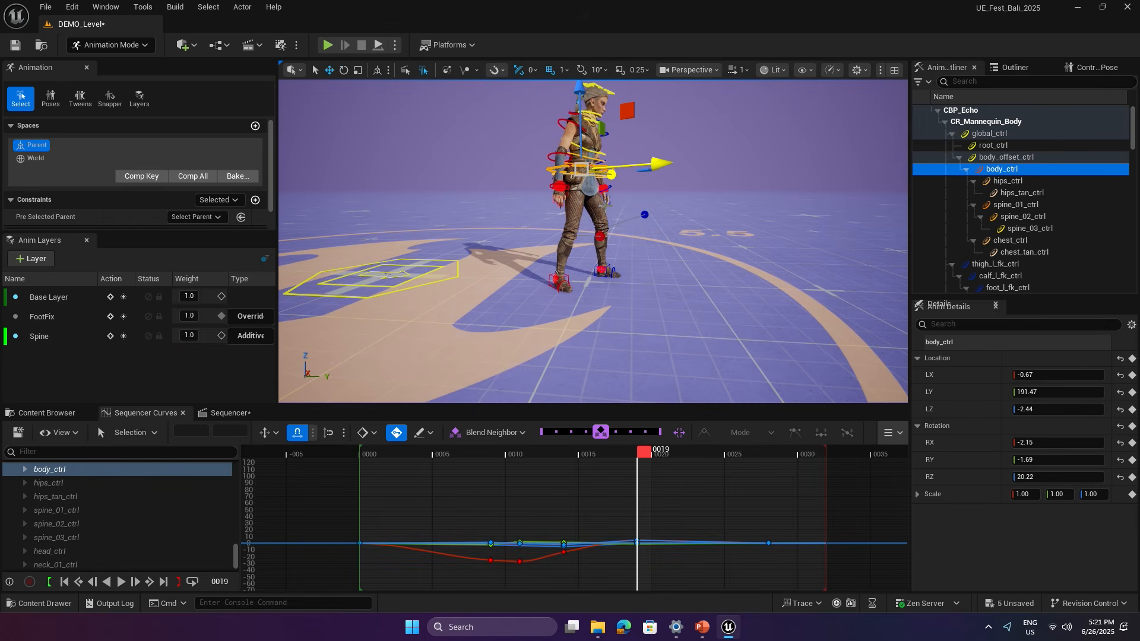
drag(581, 170, 587, 173)
mouse_move(651, 243)
alt+mouse_down()
mouse_move(484, 269)
mouse_move(653, 243)
mouse_move(635, 240)
alt+mouse_up()
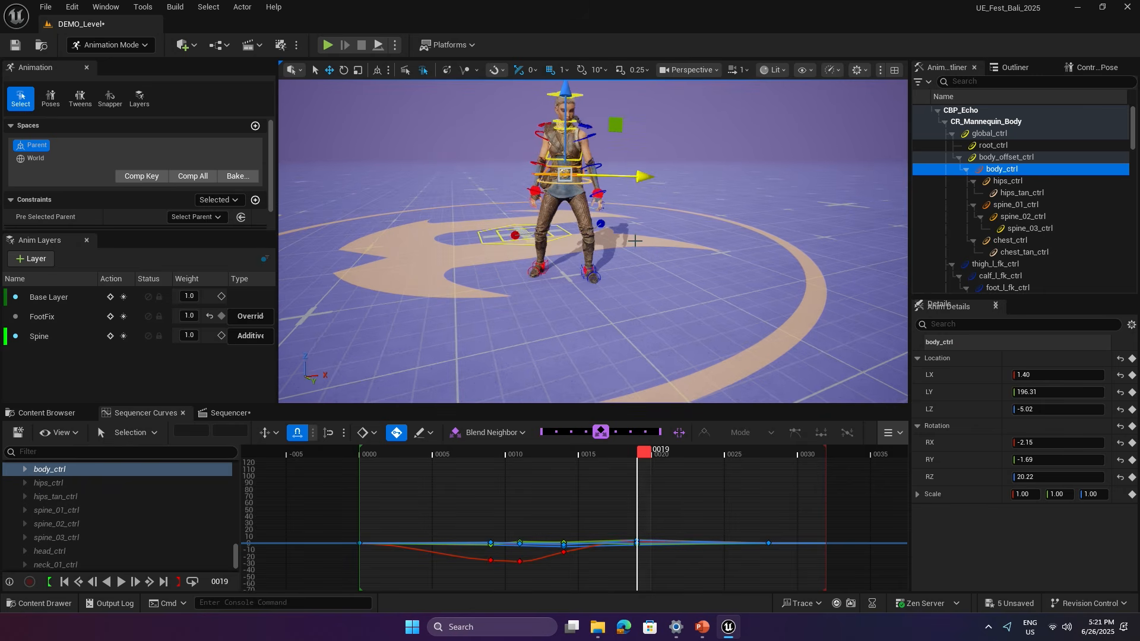
Rotate spine_01_ctrl, spine_02_ctrl and spine_03_ctrl together at frame 19 on the Spine layer, and check the pose up to frame 23.
click(1024, 207)
ctrl+click(1025, 218)
ctrl+click(1026, 229)
key(e)
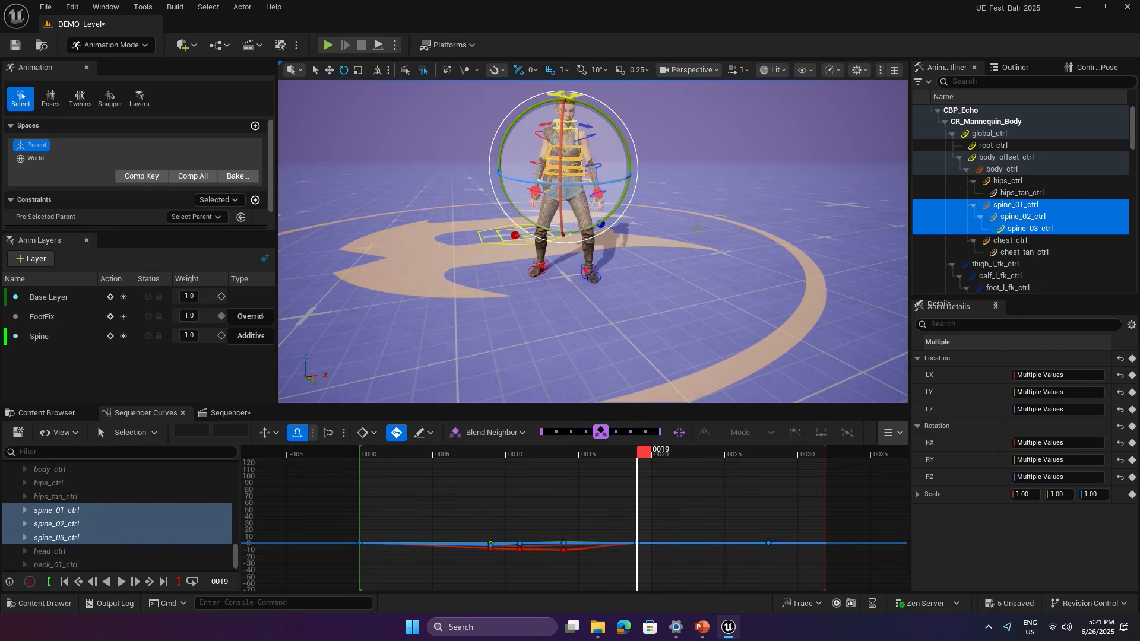
drag(574, 162, 570, 164)
ctrl+drag(627, 280, 623, 284)
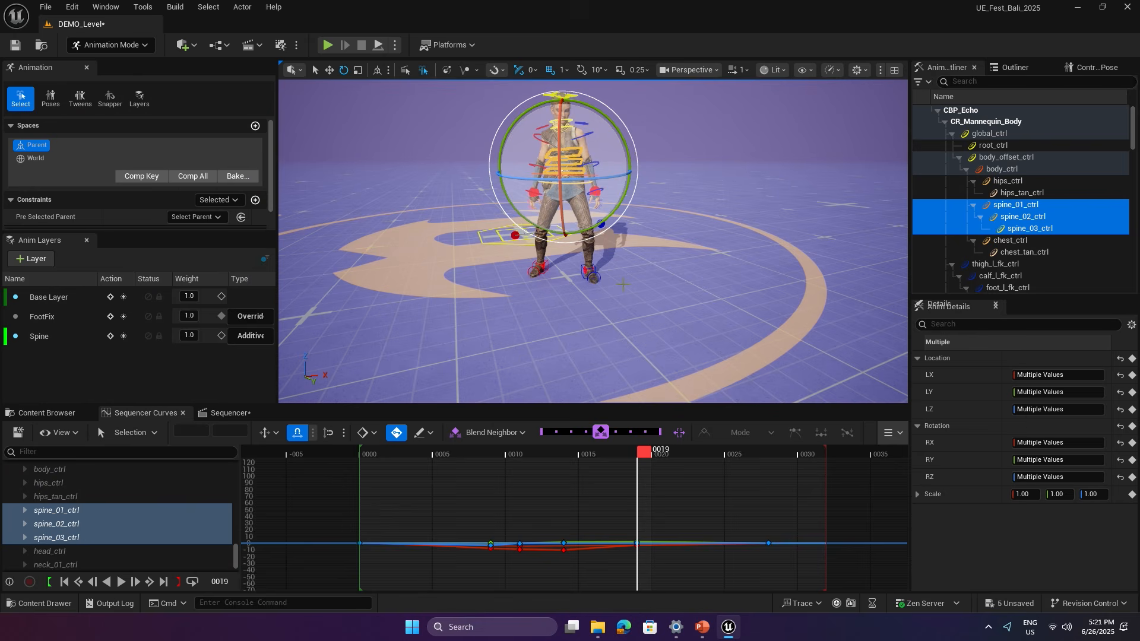
drag(651, 452, 707, 462)
drag(551, 145, 559, 143)
key(q)
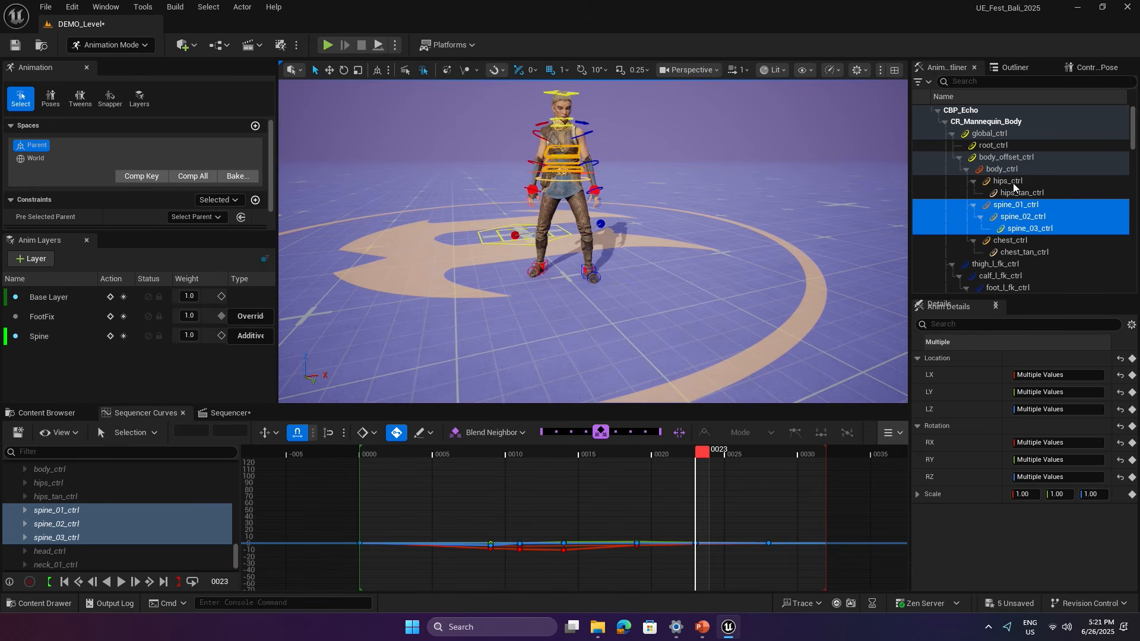
Move the end keys of body_ctrl on the Spine layer from frame 28 to frame 23.
click(1003, 169)
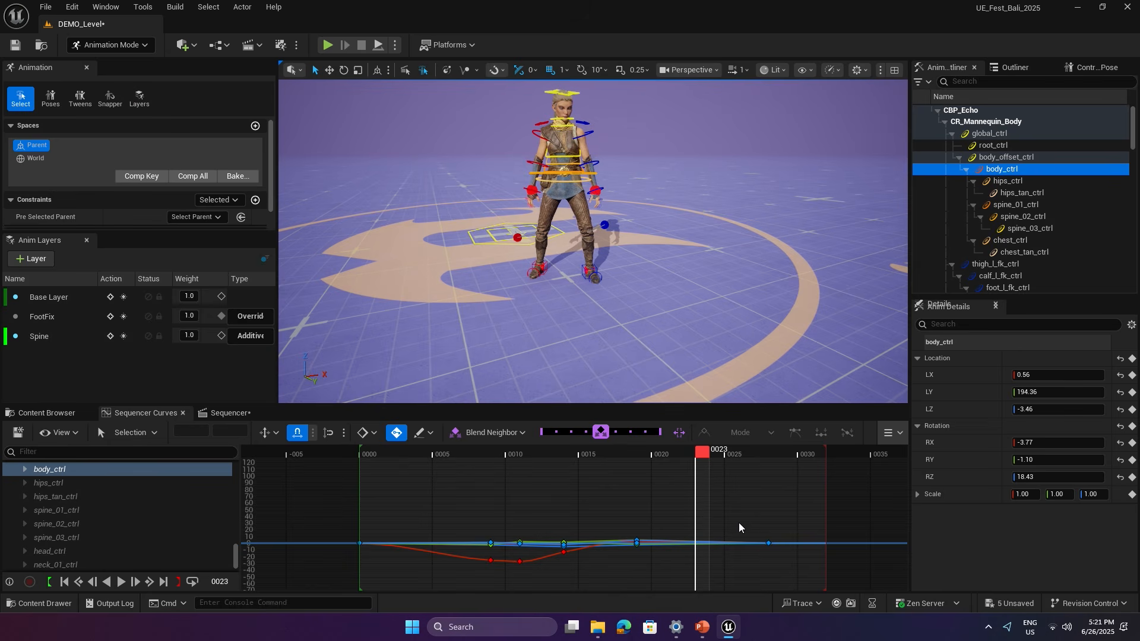
drag(738, 523, 789, 560)
key(ctrl+Left)
key(ctrl+Left)
key(ctrl+Left)
key(ctrl+Left)
key(ctrl+Left)
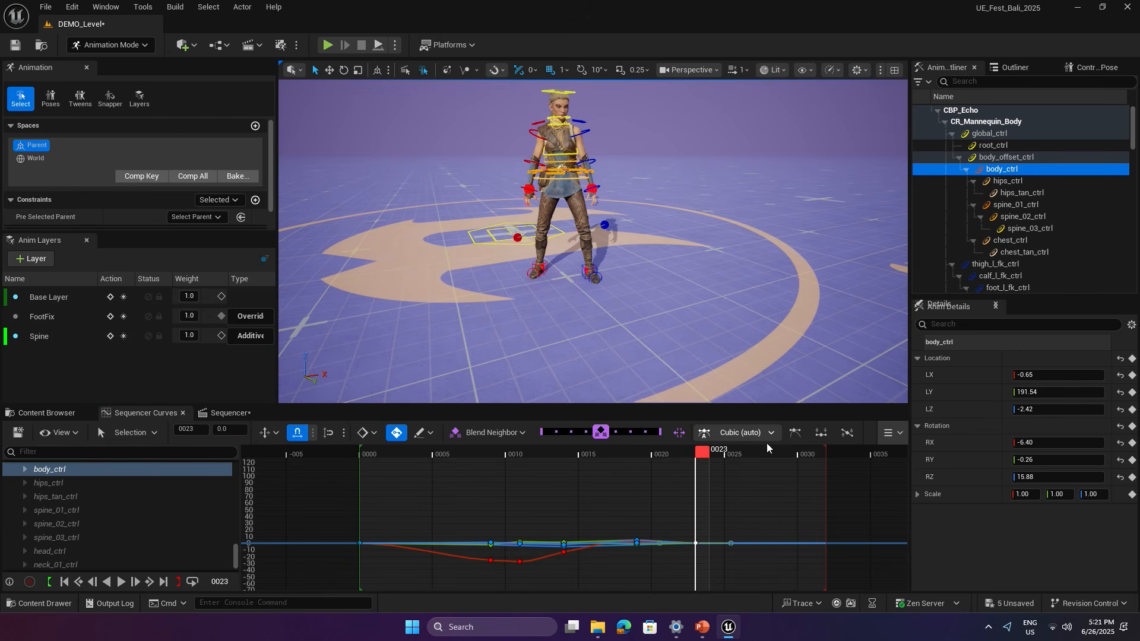
Play back the stop from frame 11 and review the body's settle from the side.
drag(689, 451, 522, 445)
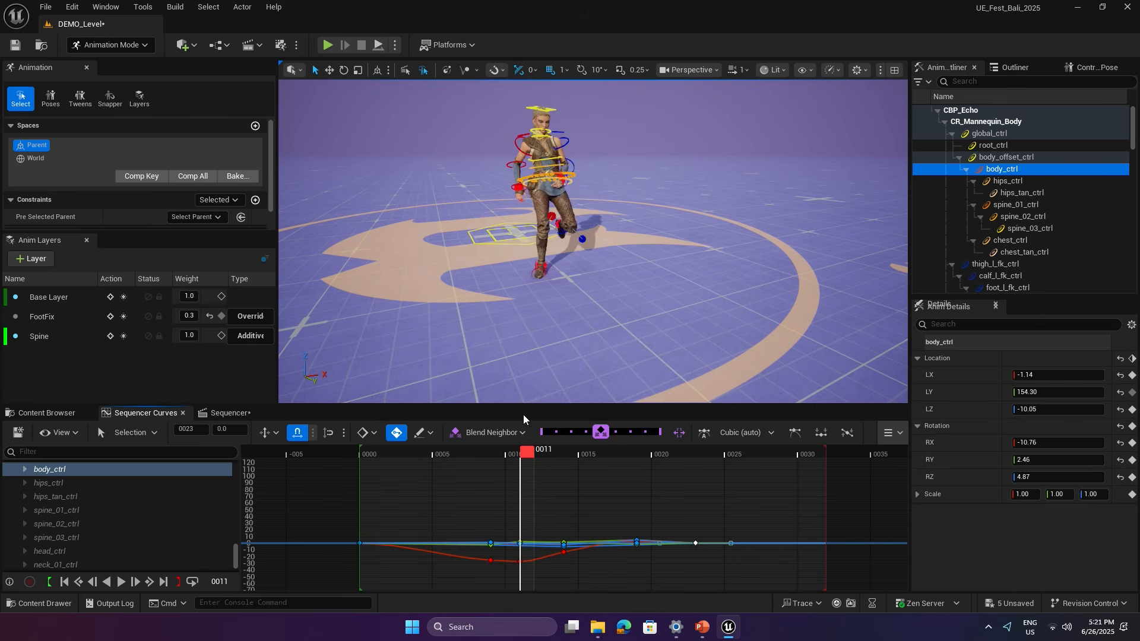
alt+drag(491, 294, 581, 294)
key(space)
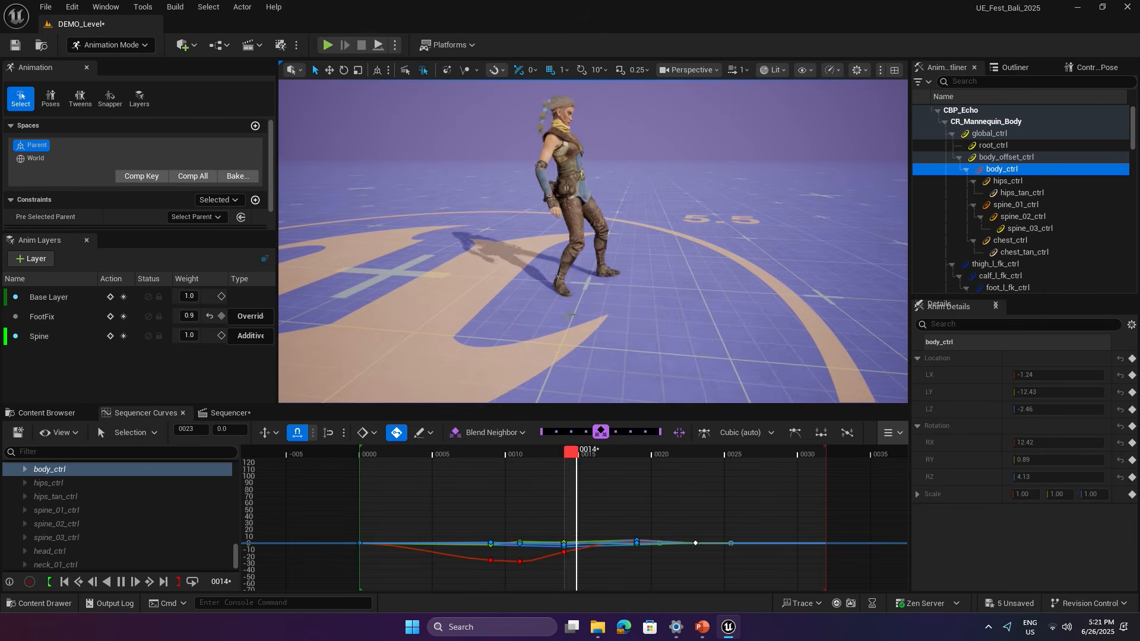
key(space)
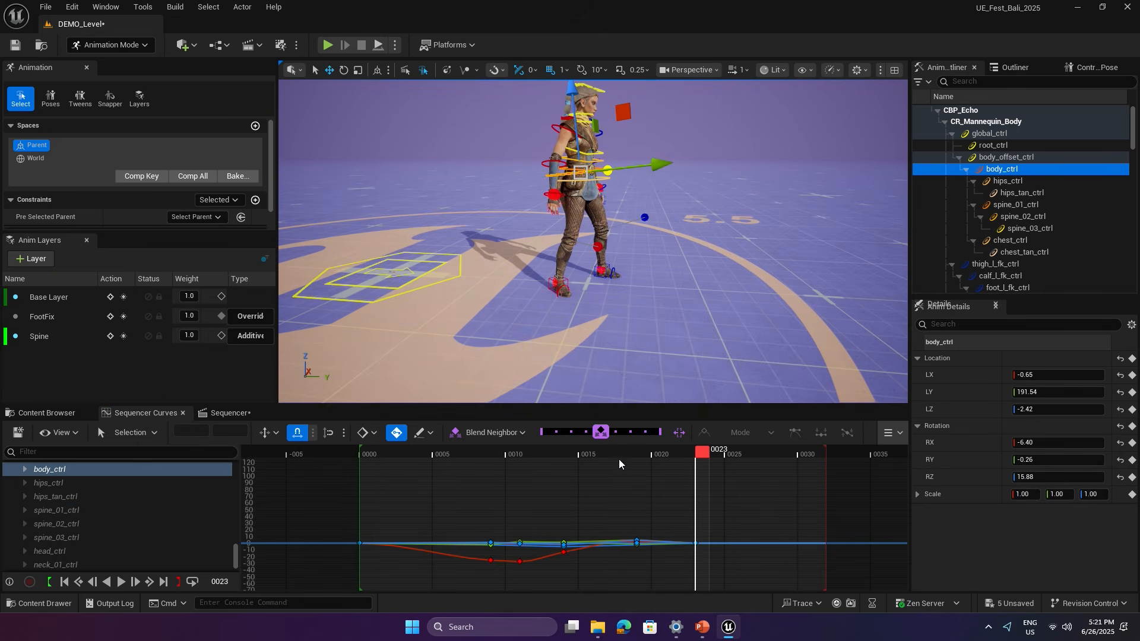
key(space)
key(space)
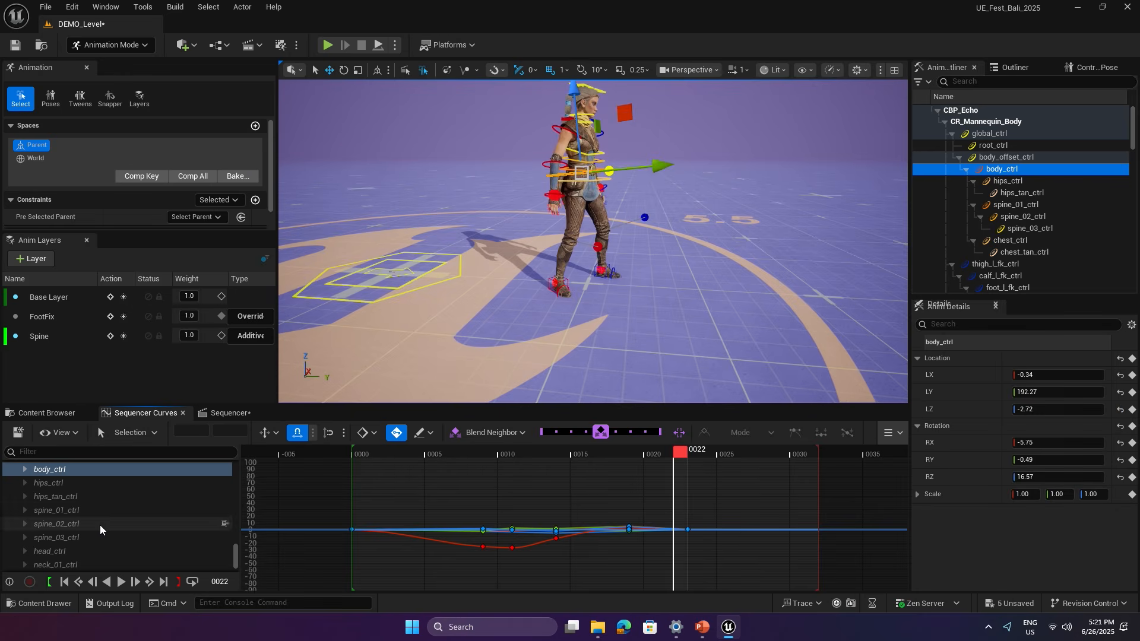
Isolate body_ctrl's LY curve, shift its last key to frame 24, and play back the motion.
click(947, 392)
key(f)
drag(613, 494, 852, 536)
middle_drag(819, 544, 832, 534)
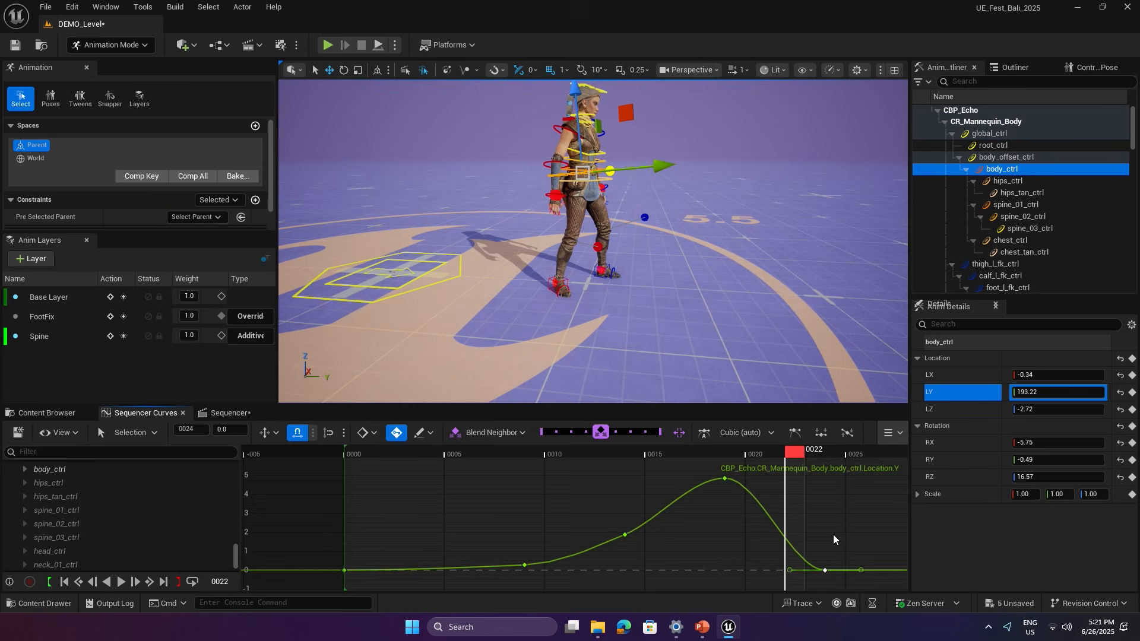
key(space)
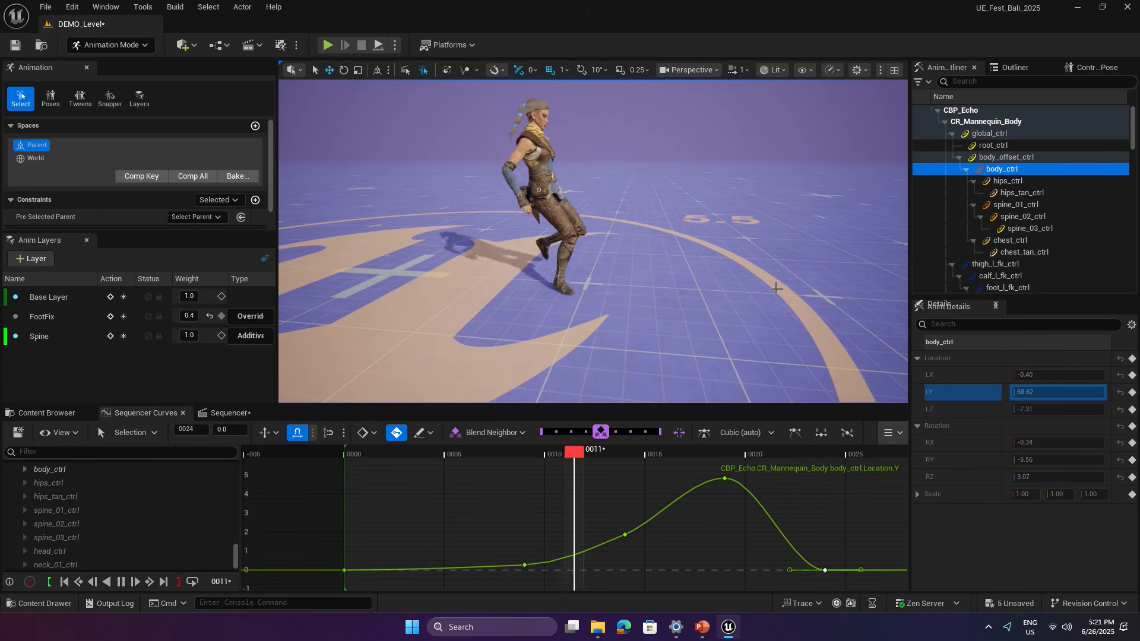
key(space)
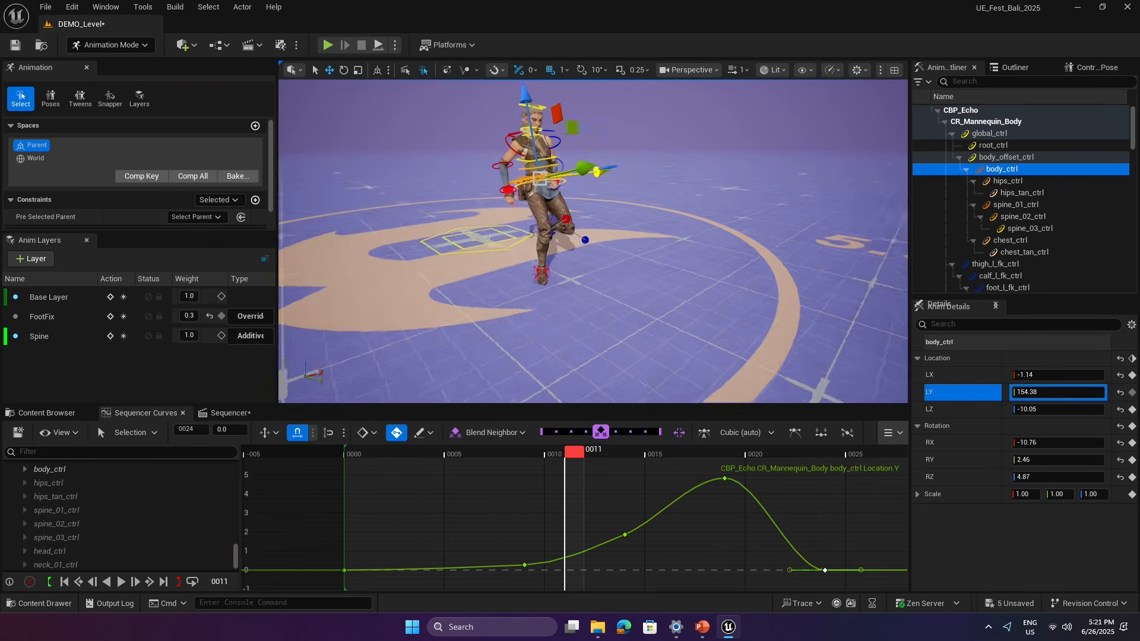
Select head_ctrl and set a passthrough key for it on the Spine layer at frame 24.
click(538, 105)
key(e)
alt+drag(558, 161, 732, 155)
key(Right)
key(Right)
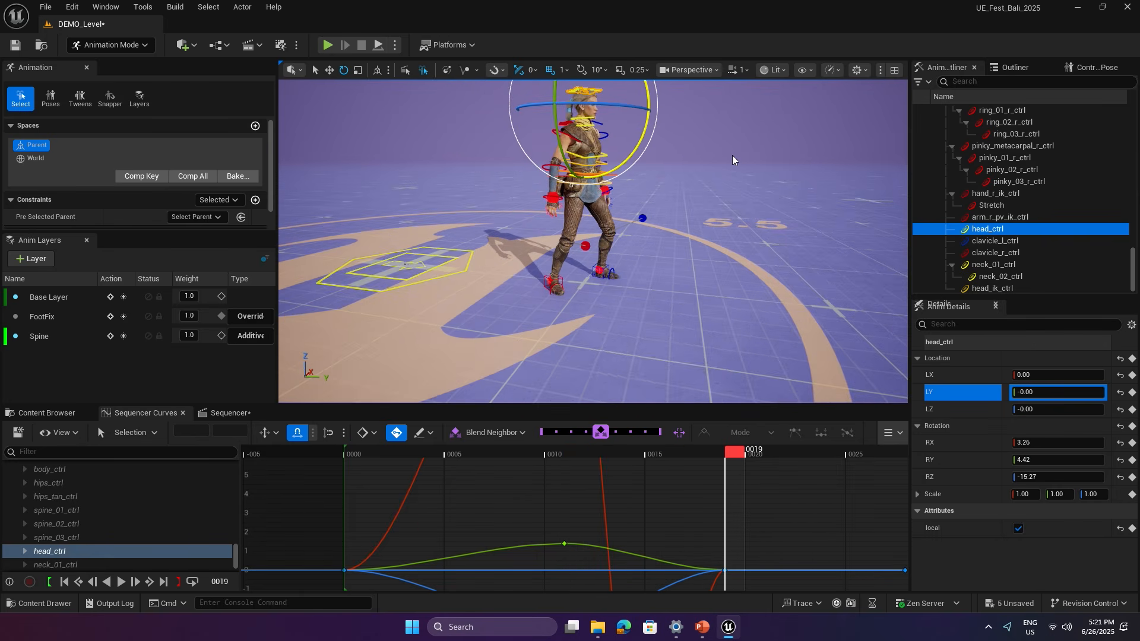
key(Right)
key(Right)
key(Right)
key(Right)
key(Right)
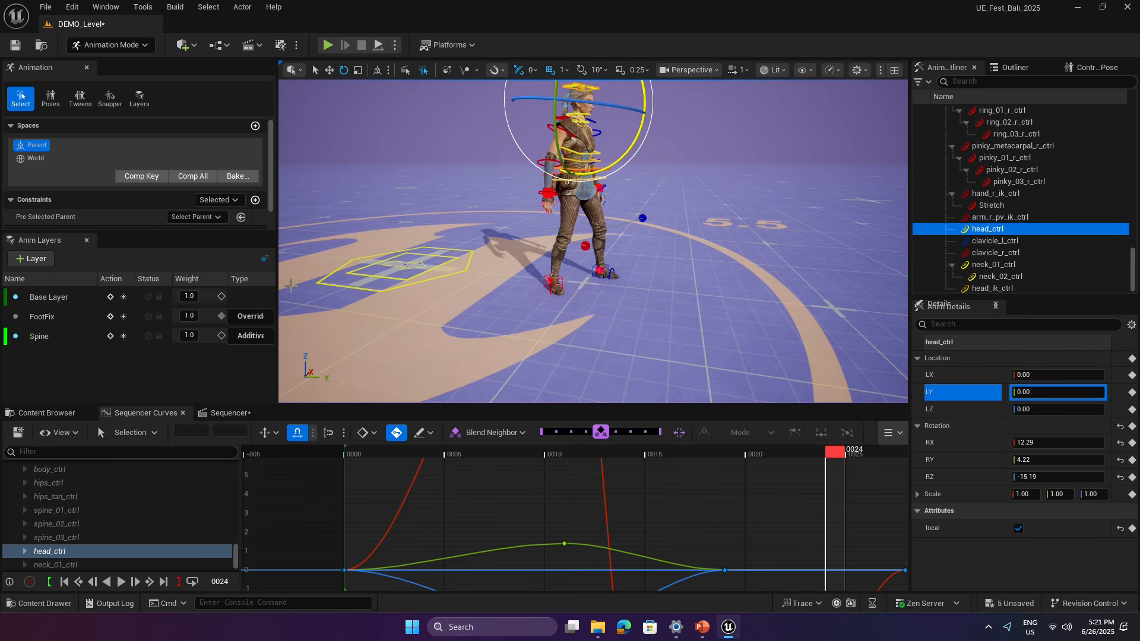
key(ctrl+z)
right_drag(770, 537, 658, 496)
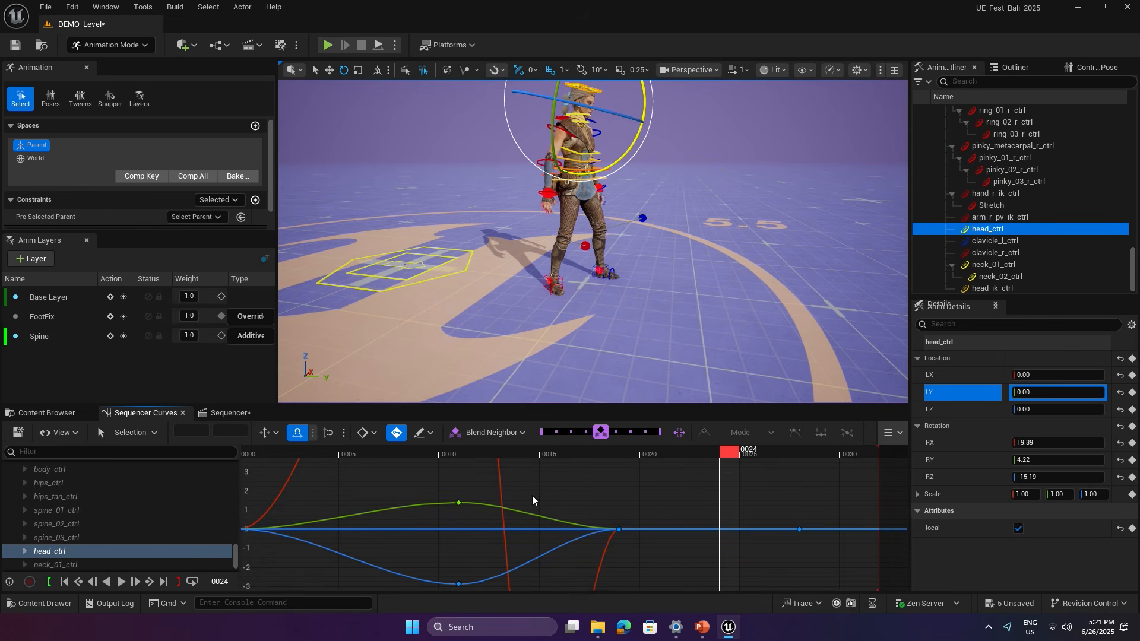
click(124, 336)
Return to frame 19, undo the last key changes on head_ctrl, and fit its curves in view.
drag(705, 453, 619, 457)
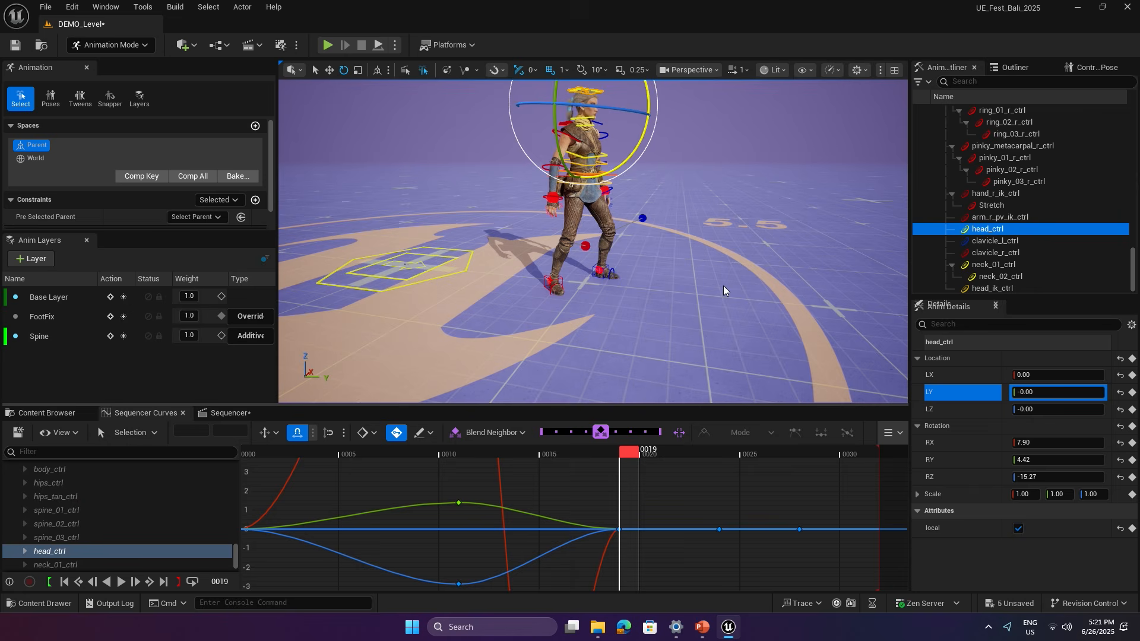
key(ctrl+z)
right_drag(747, 552, 708, 493)
key(ctrl+z)
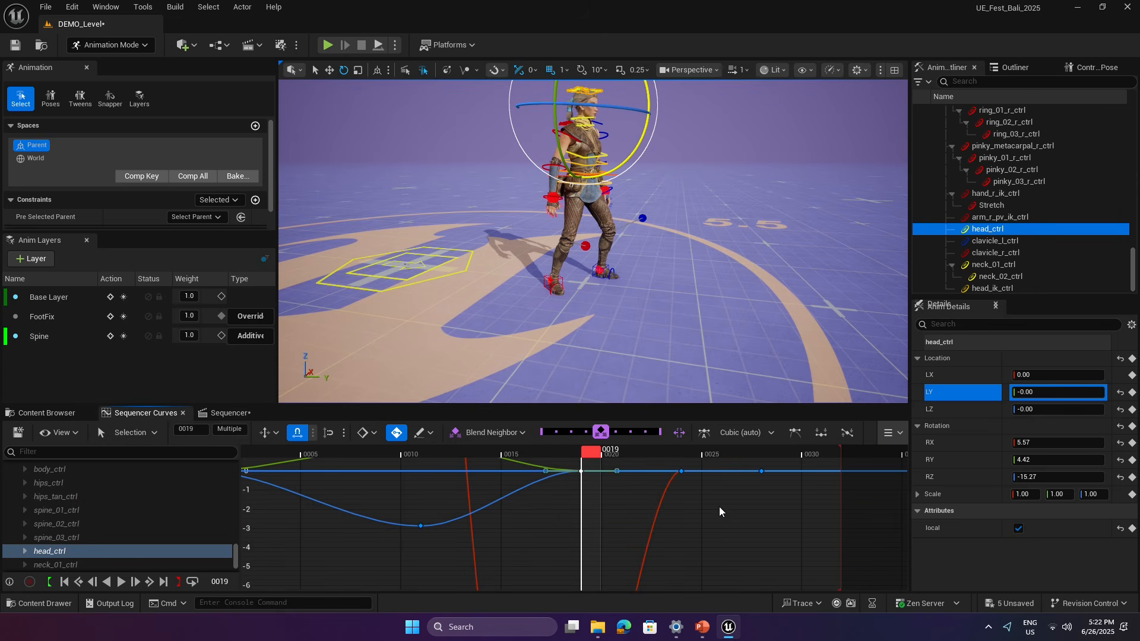
key(ctrl+z)
key(f)
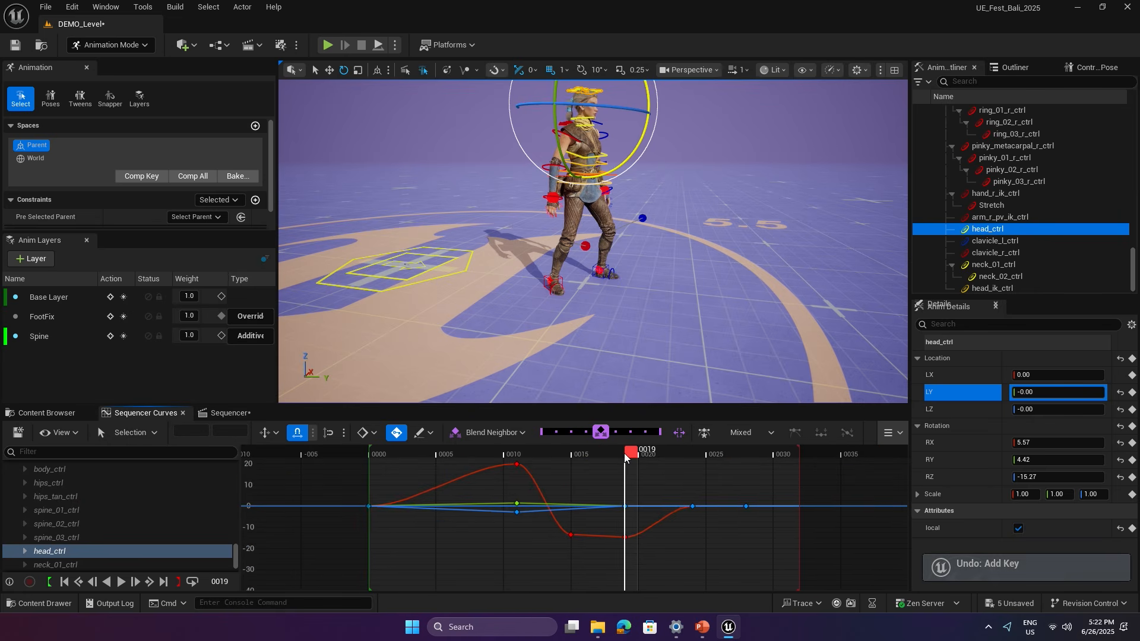
Play back the animation from the start, rotate head_ctrl at frame 11, and review the result.
drag(626, 457, 363, 461)
key(space)
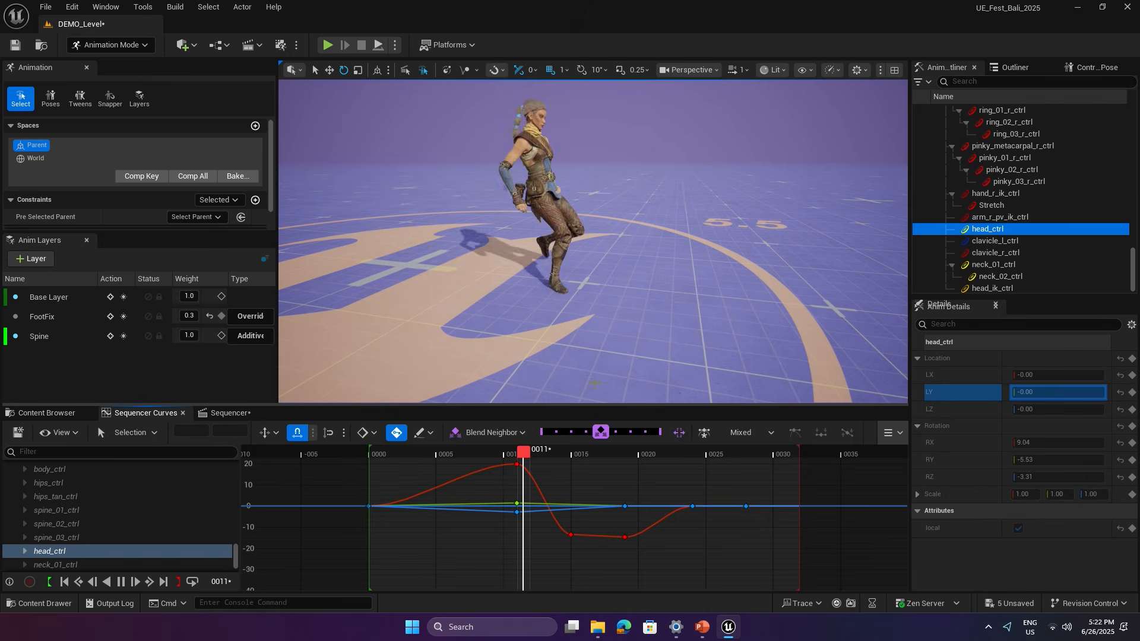
key(space)
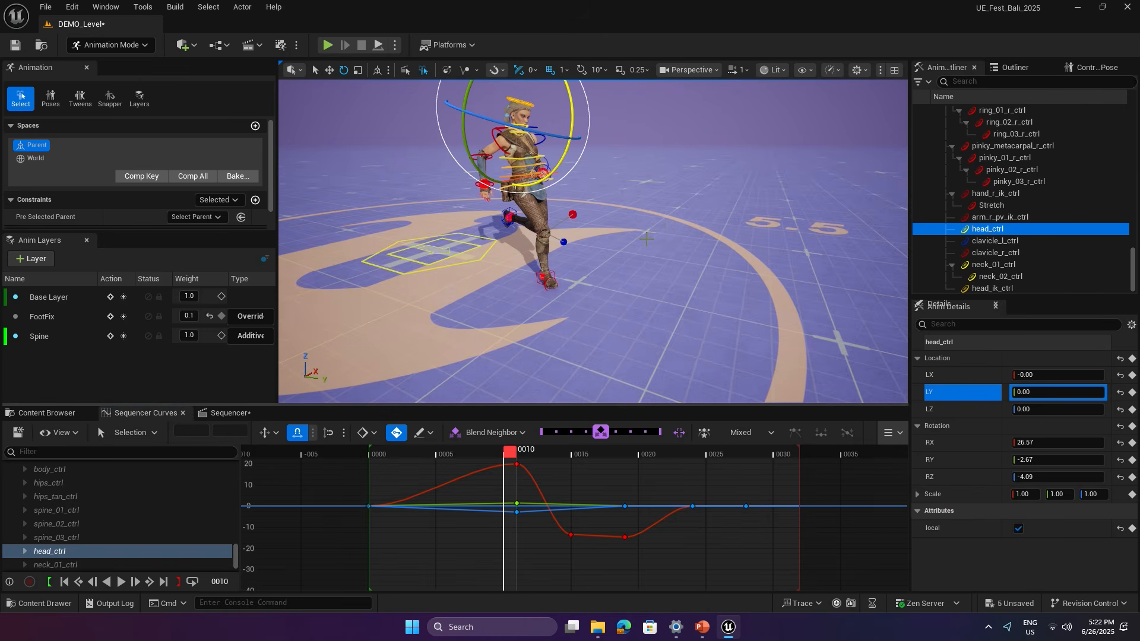
key(Right)
drag(600, 230, 780, 199)
key(space)
key(space)
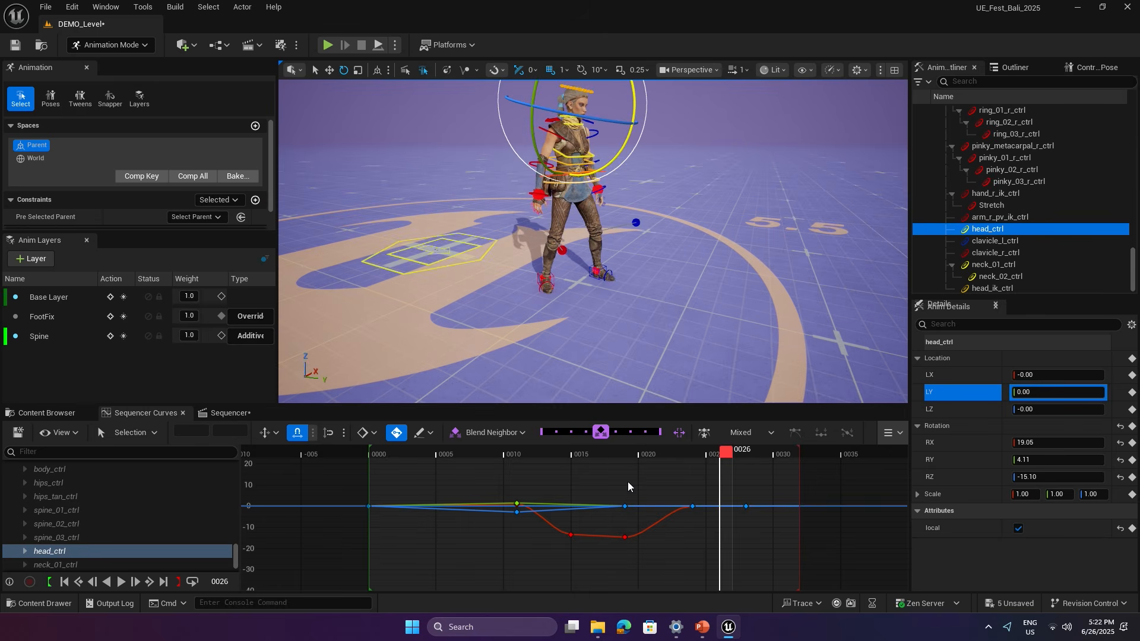
Raise head_ctrl's RX curve key at frame 19 to about -11, and view the character from the front.
drag(638, 546, 647, 544)
click(615, 554)
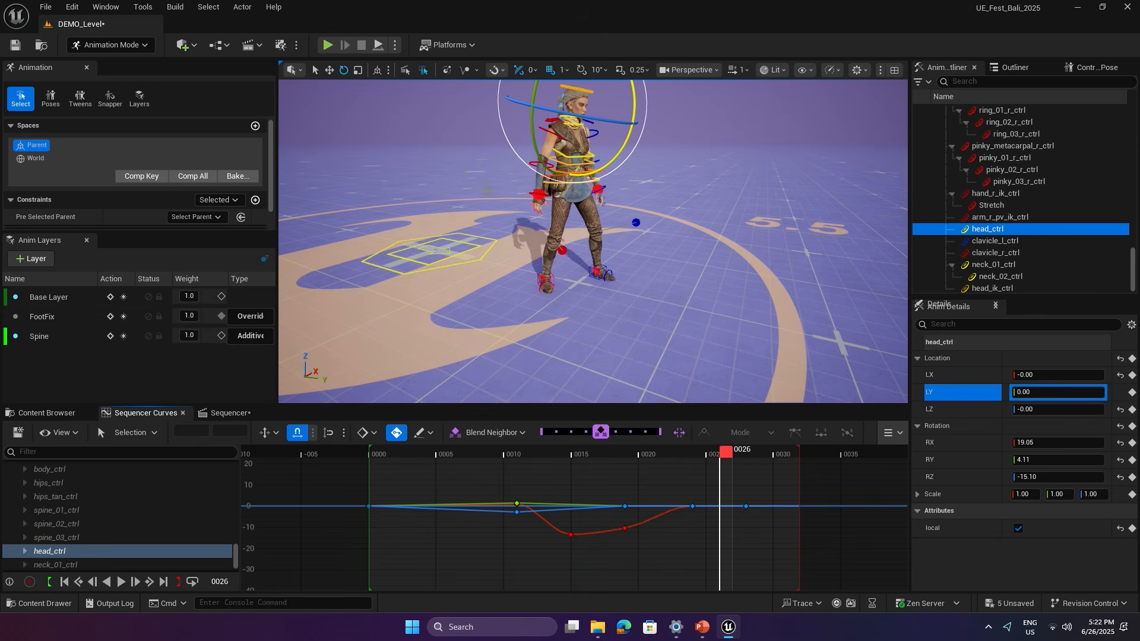
alt+drag(594, 267, 534, 270)
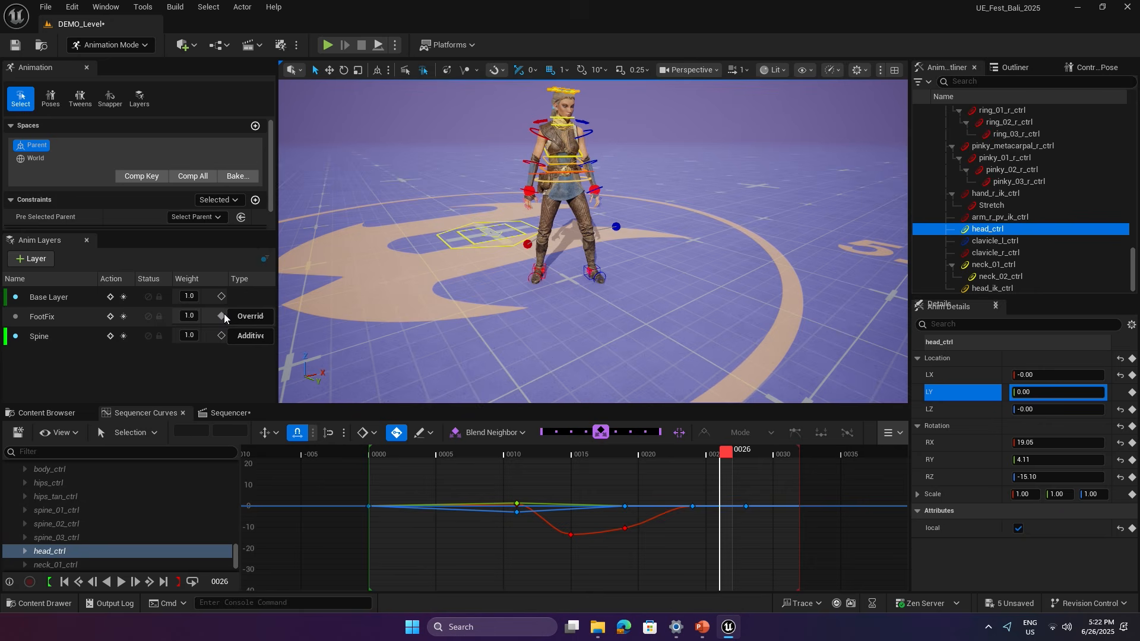
Try to merge the Base Layer and FootFix animation layers with the baking key setting Keys Only.
click(73, 315)
ctrl+click(71, 295)
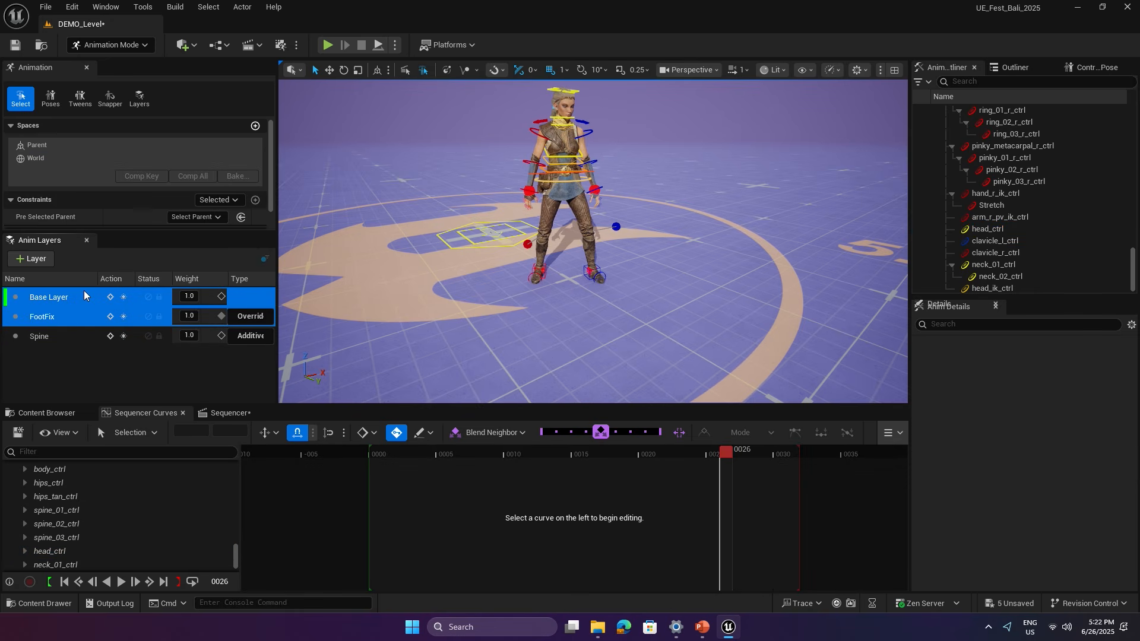
right_click(73, 291)
click(55, 335)
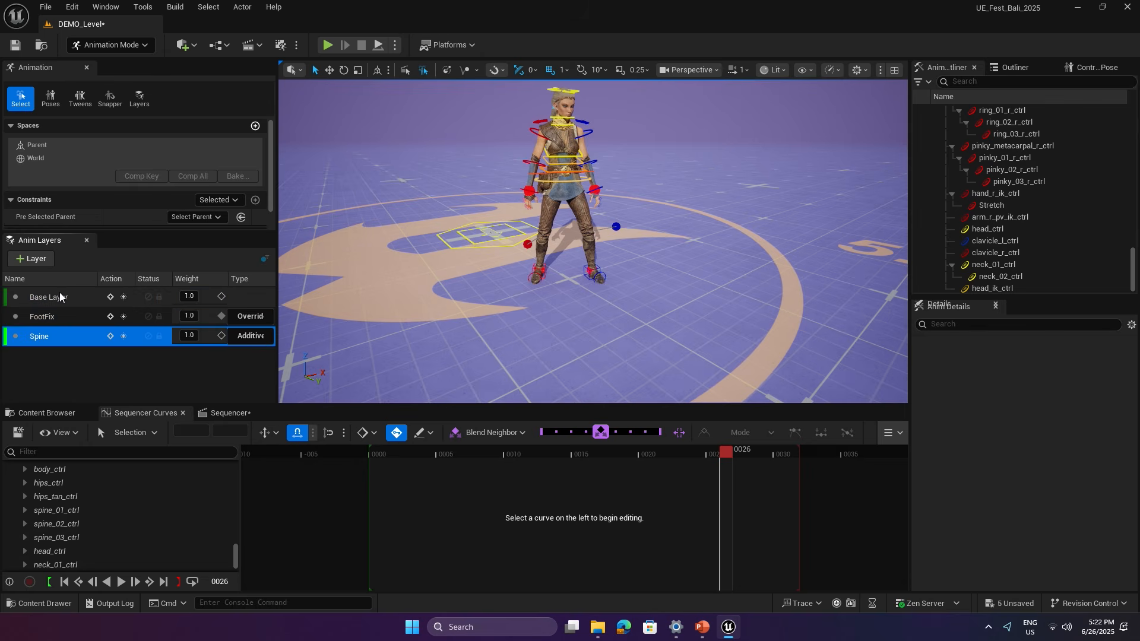
key(Up)
ctrl+click(62, 296)
right_click(62, 297)
click(109, 324)
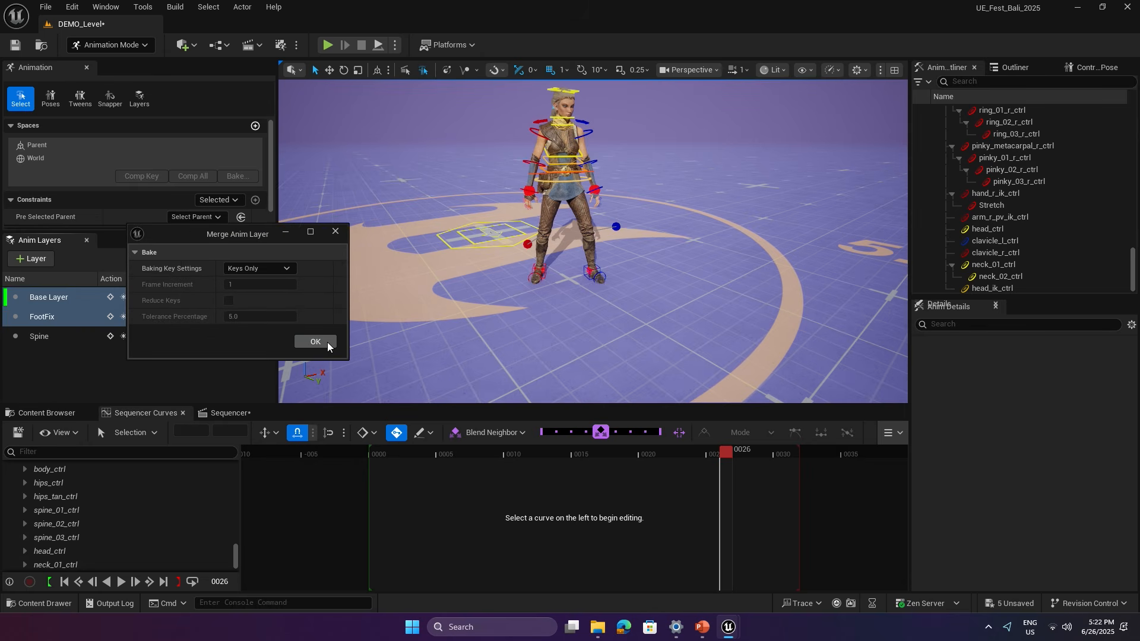
click(327, 342)
Check the merged motion up to frame 23, undo the layer merge, and select the Spine layer.
drag(430, 448, 685, 451)
key(ctrl+z)
click(95, 336)
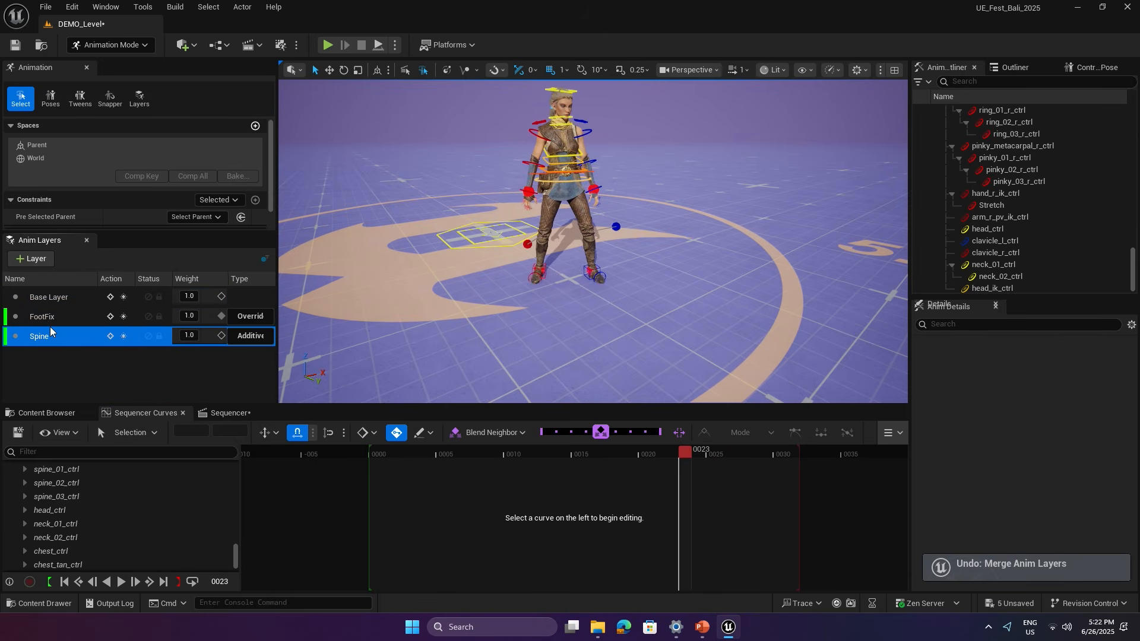
Merge the Spine layer into the Base Layer with baking set to Keys Only, and scrub the timeline to check the animation.
ctrl+click(51, 296)
right_click(53, 297)
click(90, 323)
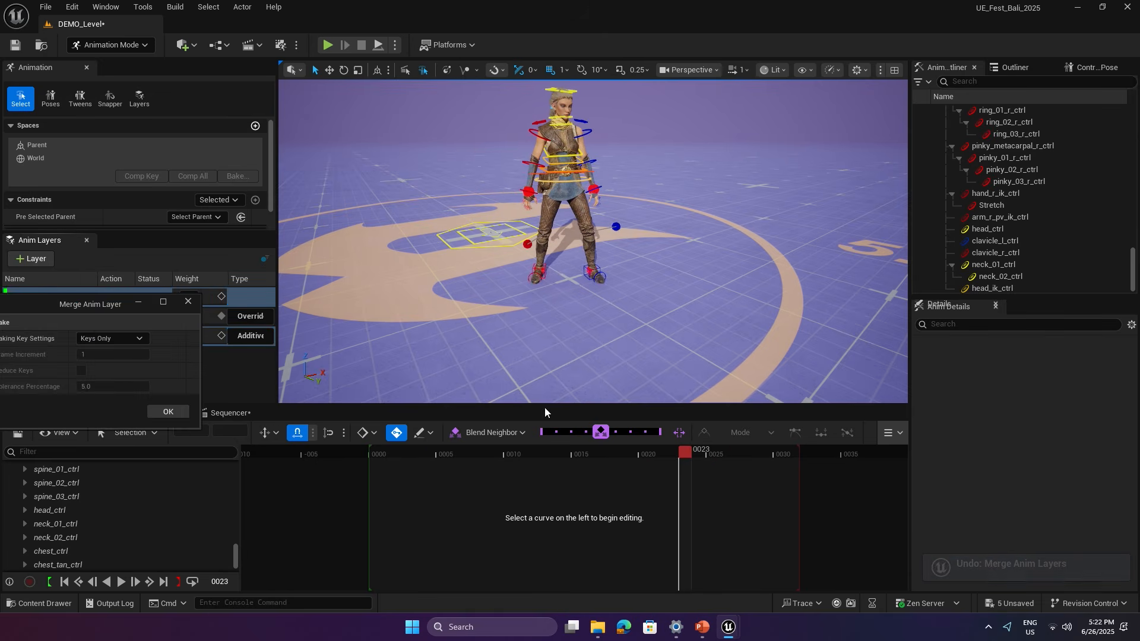
click(161, 412)
drag(405, 450, 522, 468)
Merge the FootFix layer into the Base Layer using Keys Only, and scrub through the merged animation.
click(64, 315)
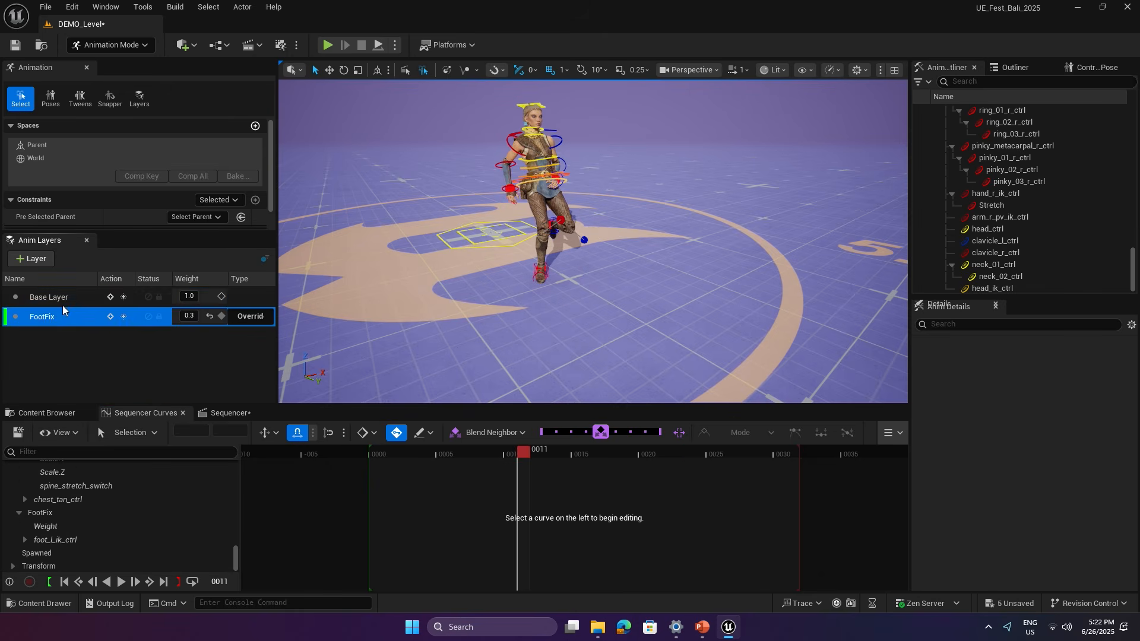
ctrl+click(62, 303)
right_click(62, 304)
click(89, 328)
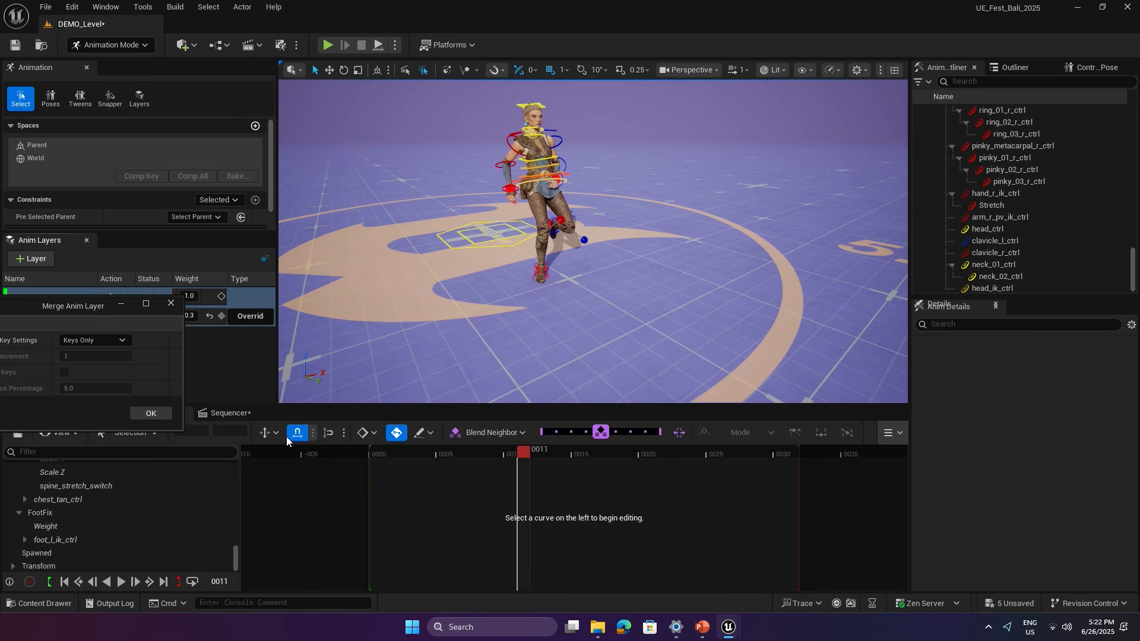
click(156, 413)
drag(382, 448, 711, 457)
right_drag(594, 332, 594, 333)
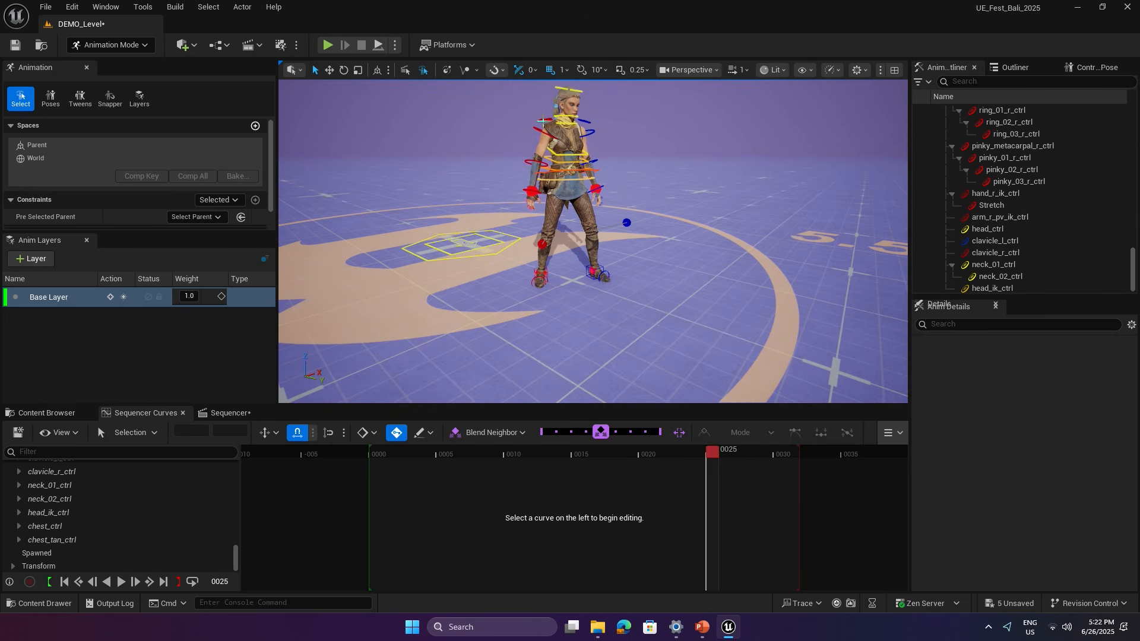
Create an animation layer named arms containing the upper arm, lower arm, hand and clavicle controls of both arms.
key(ctrl+a)
ctrl+click(530, 165)
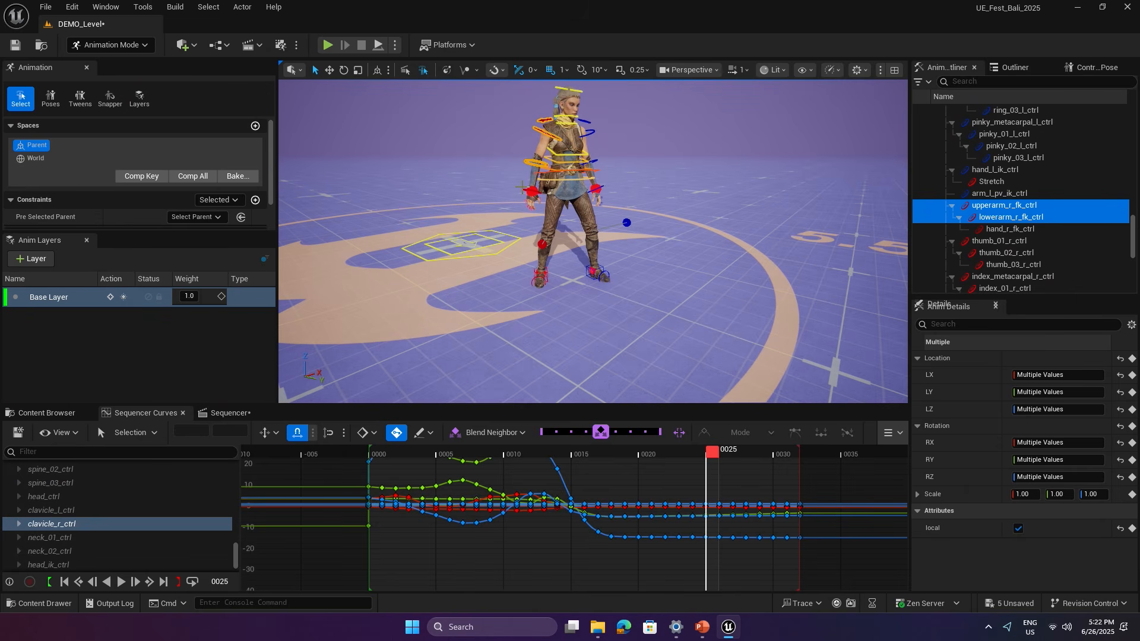
ctrl+click(525, 193)
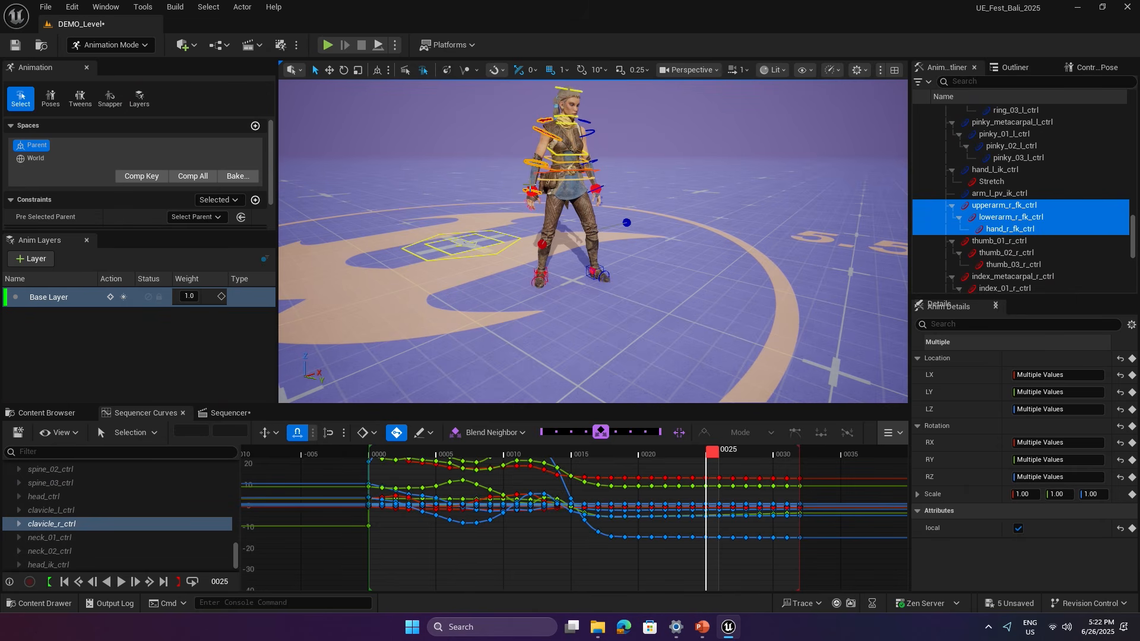
key(shift+m)
alt+drag(534, 261, 551, 257)
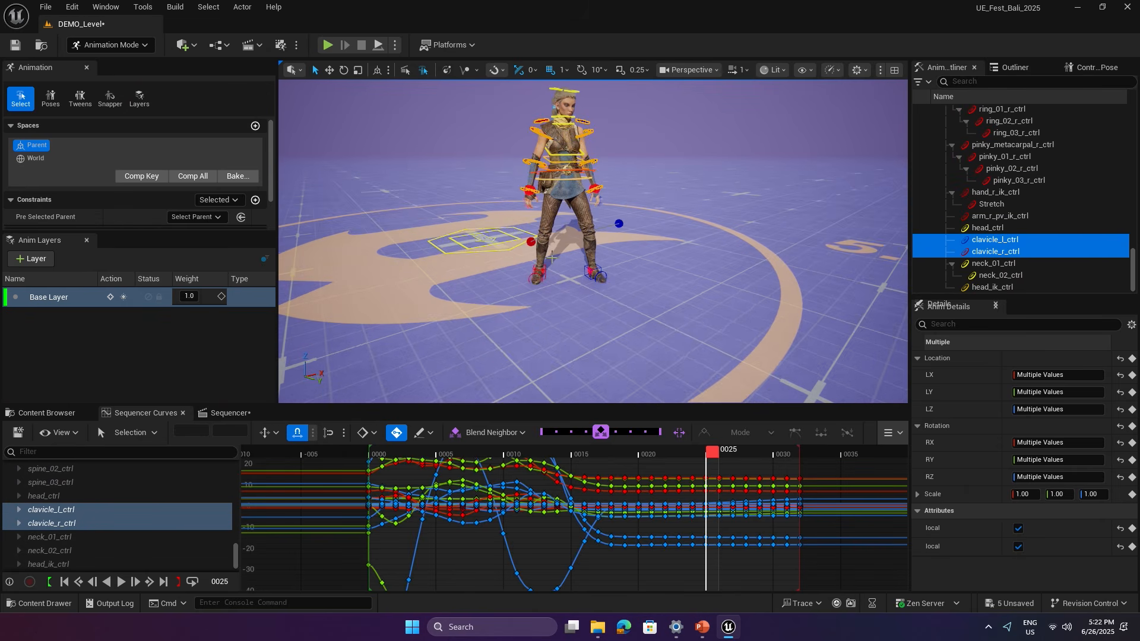
click(33, 259)
text(arms)
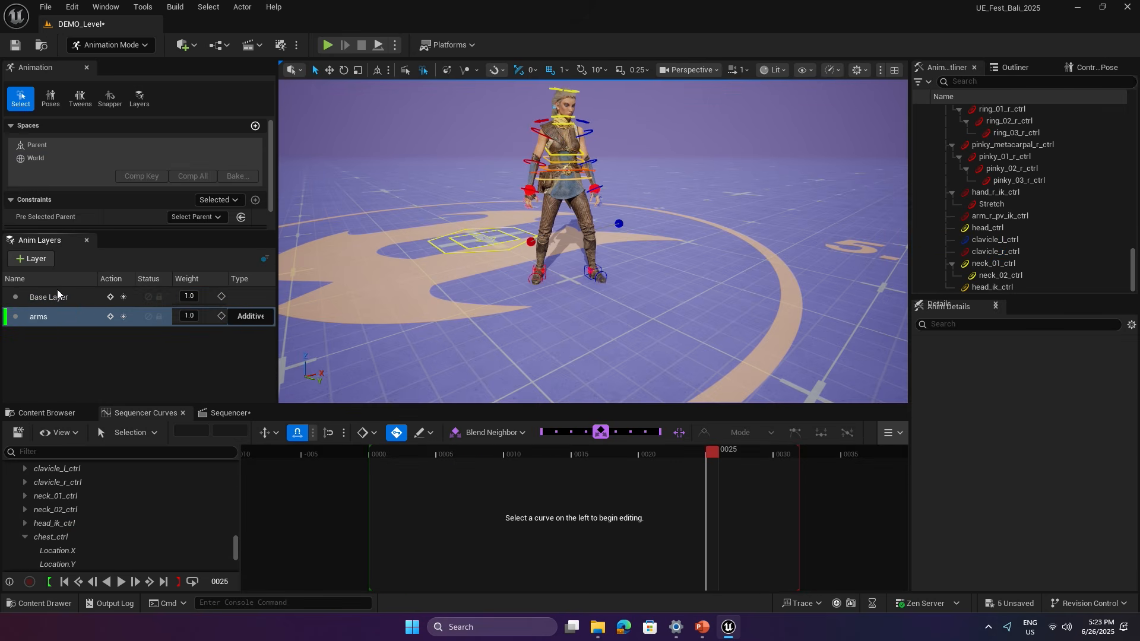
key(Return)
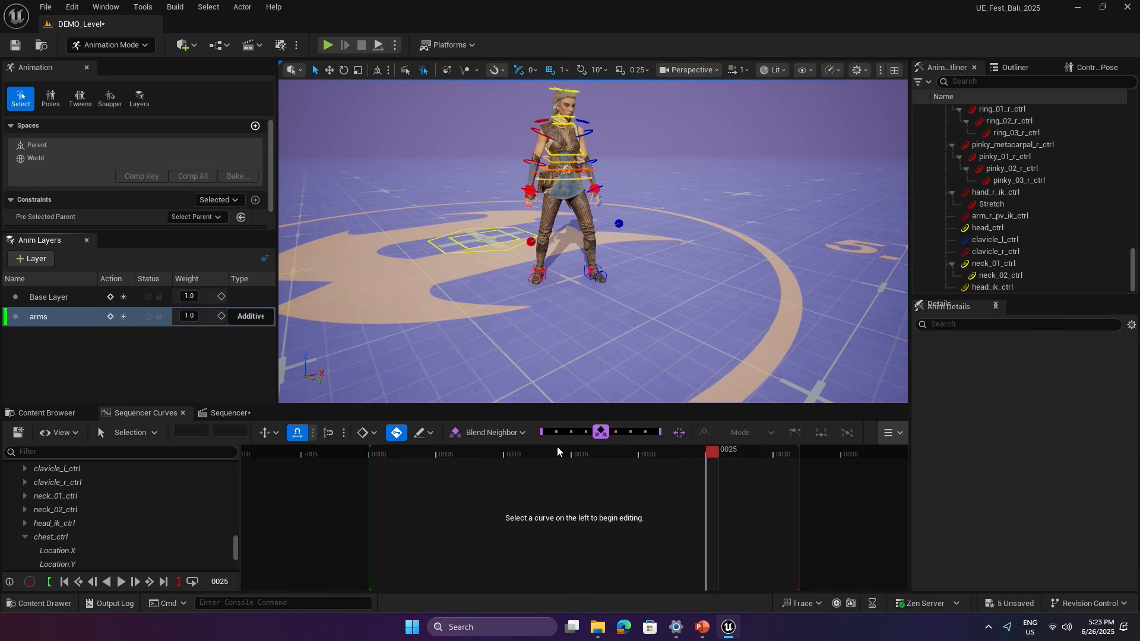
Change the arms layer's type from additive to Override.
drag(557, 449, 438, 449)
right_drag(451, 333, 472, 319)
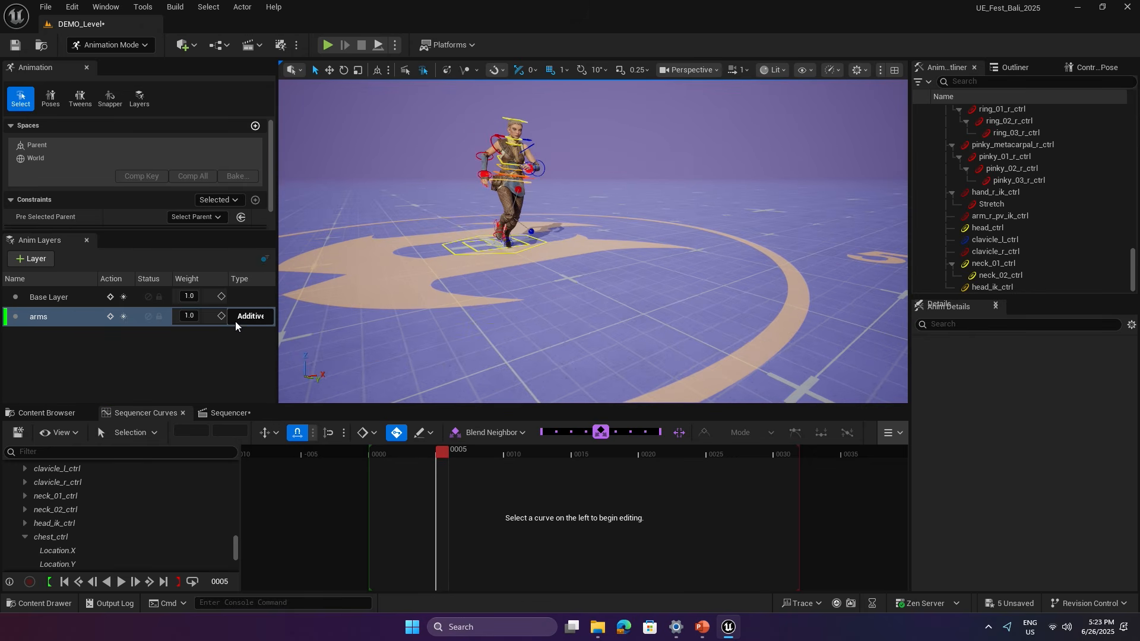
alt+drag(314, 344, 398, 347)
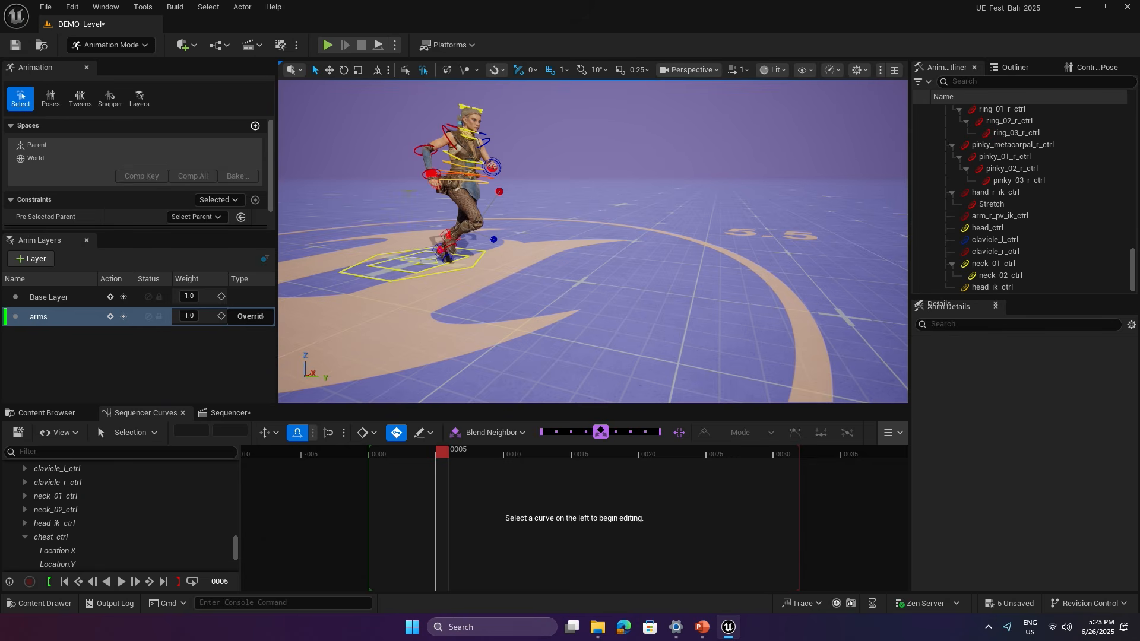
Set passthrough keys on the arms layer at frames 0, 5, 9, 13, 19 and 26.
drag(442, 455, 375, 457)
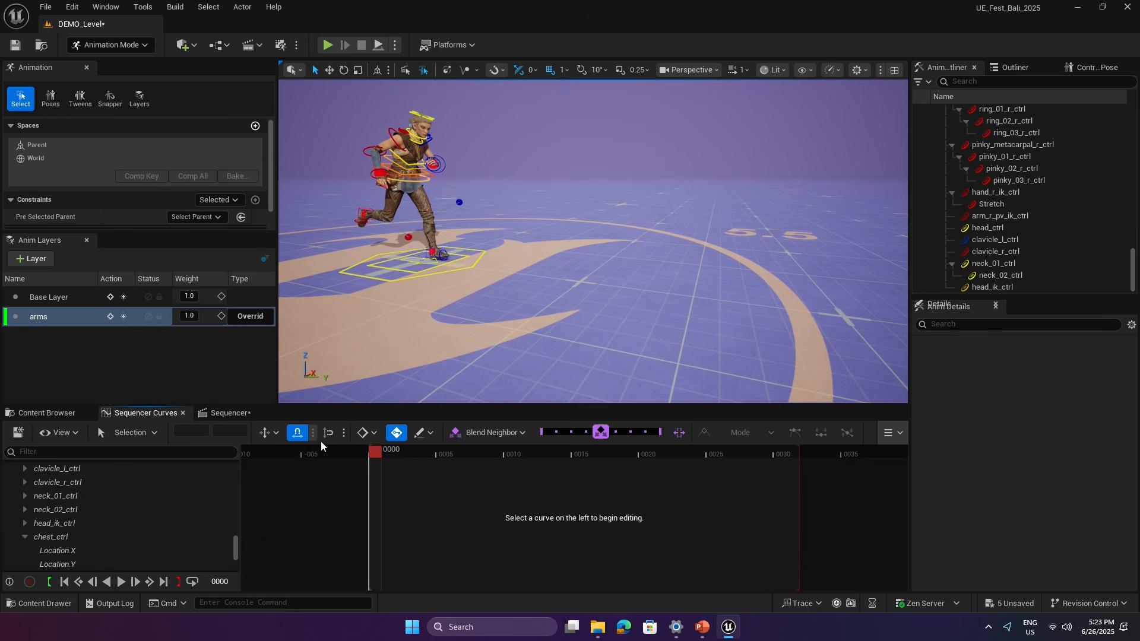
click(123, 318)
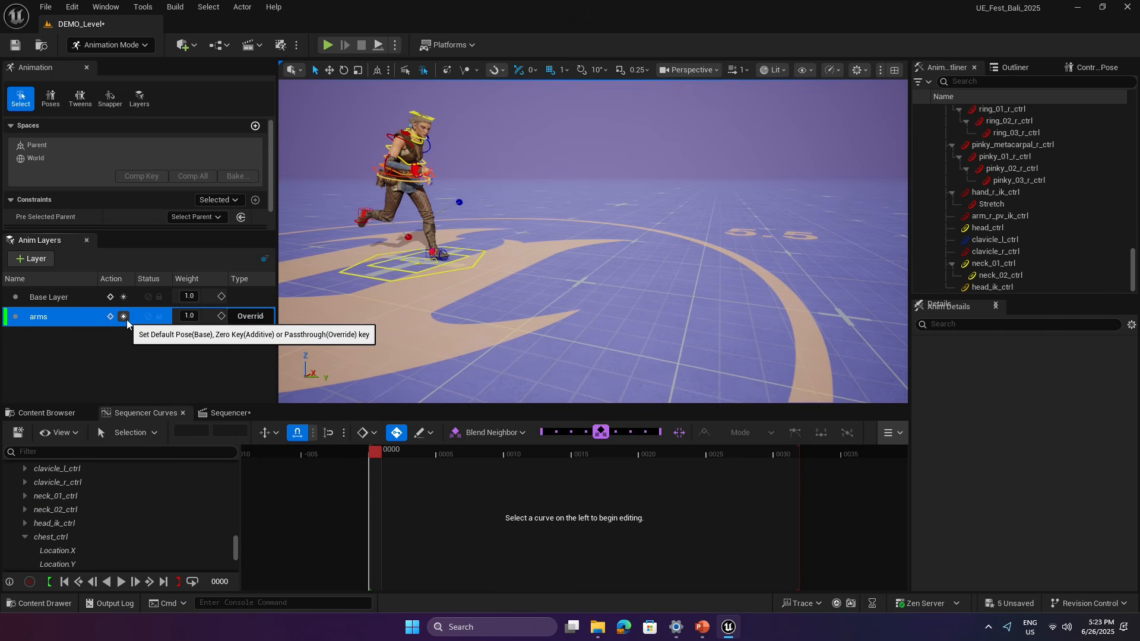
drag(377, 454, 440, 448)
click(124, 317)
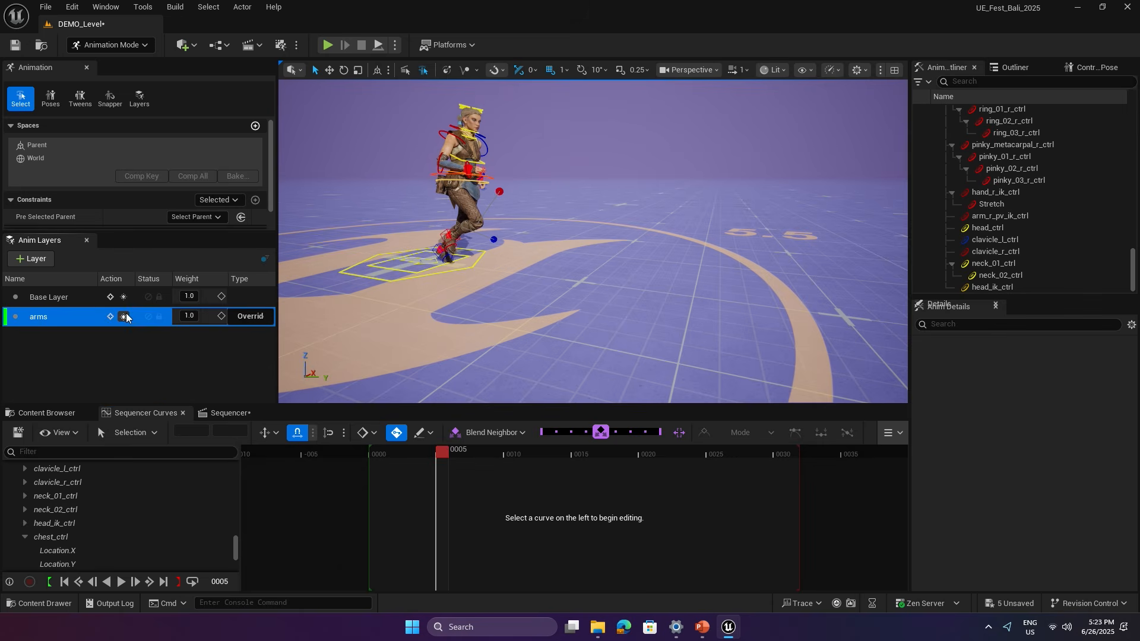
drag(440, 452, 495, 450)
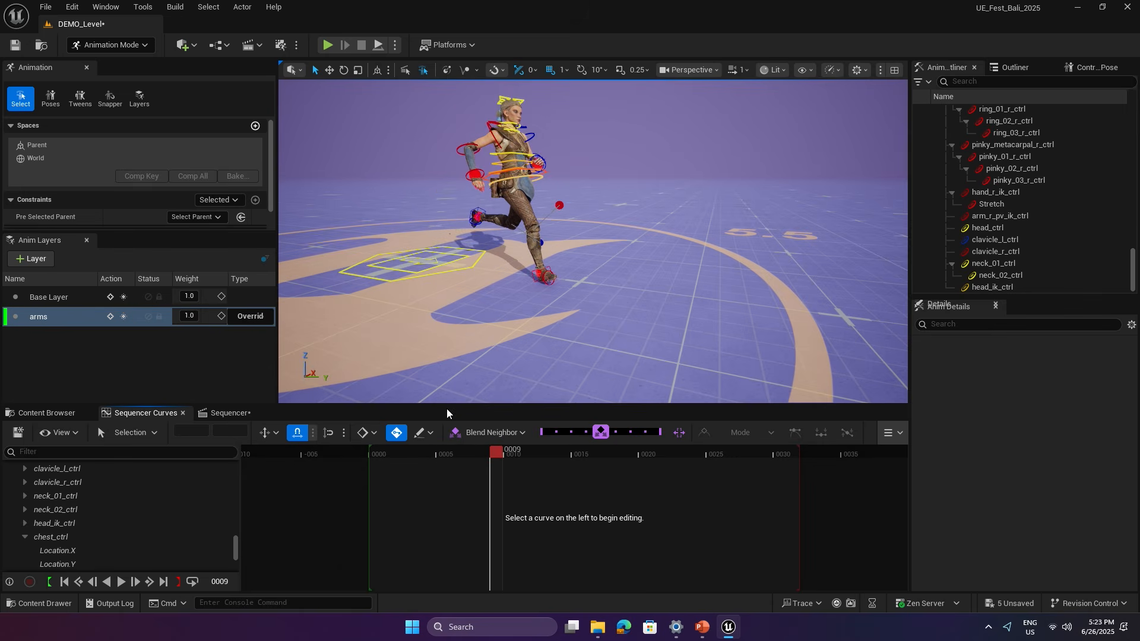
click(124, 316)
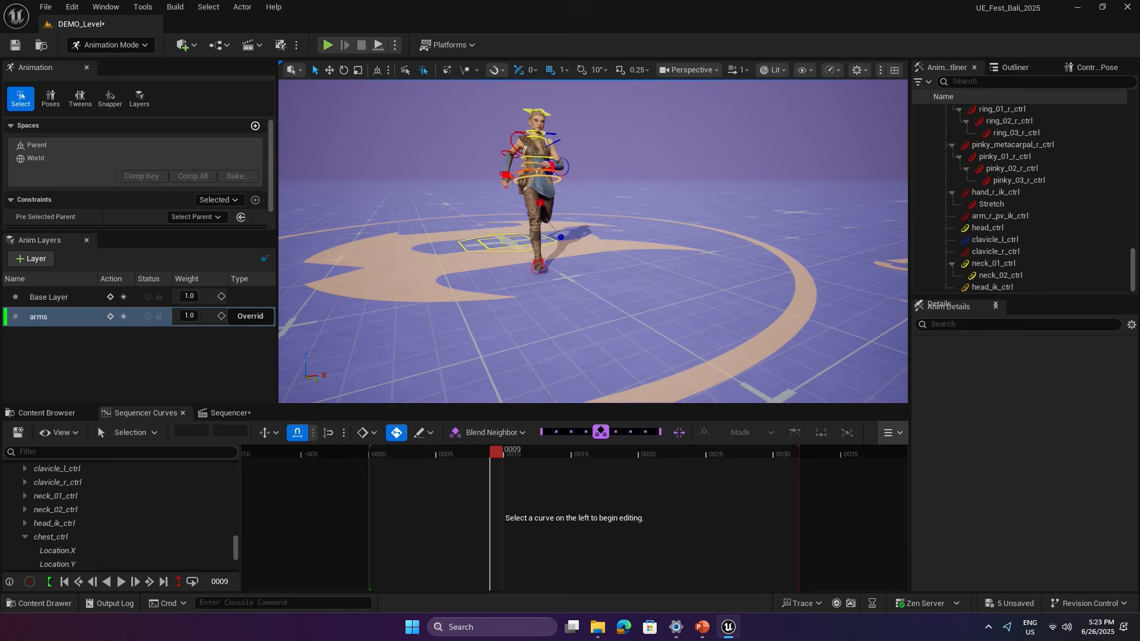
drag(494, 460, 550, 452)
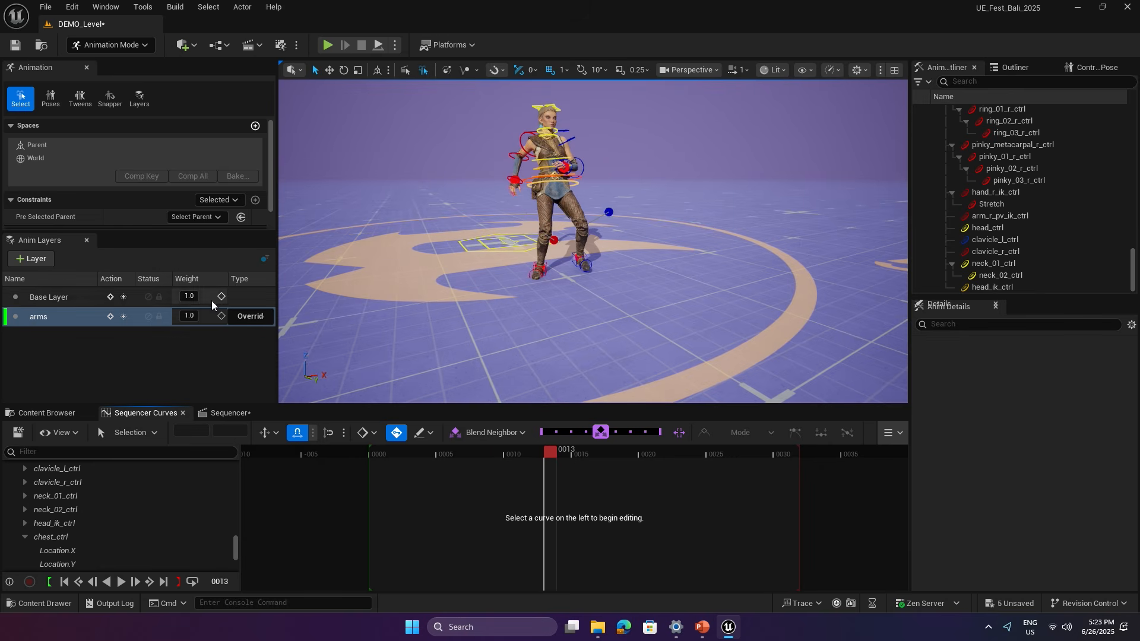
click(124, 316)
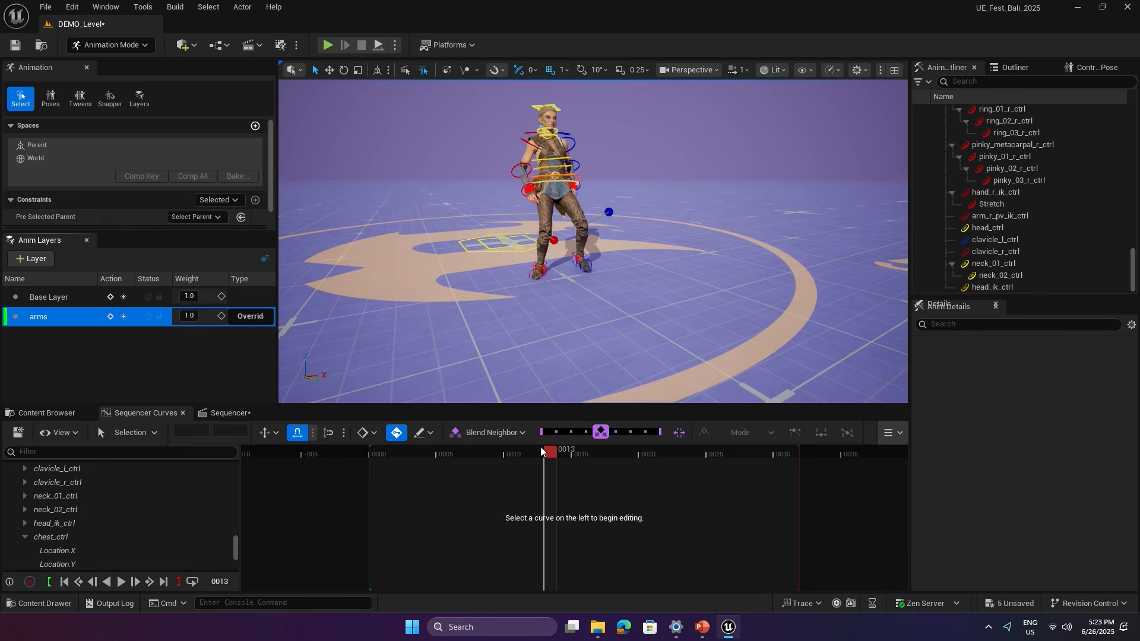
drag(540, 446, 743, 449)
click(124, 316)
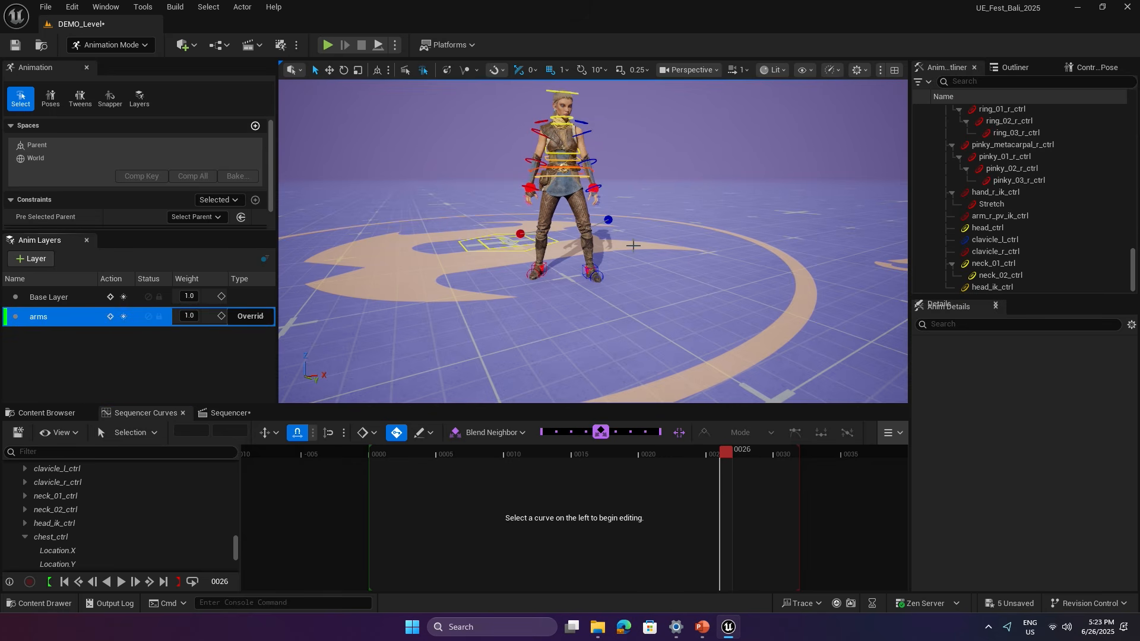
alt+drag(599, 307, 632, 307)
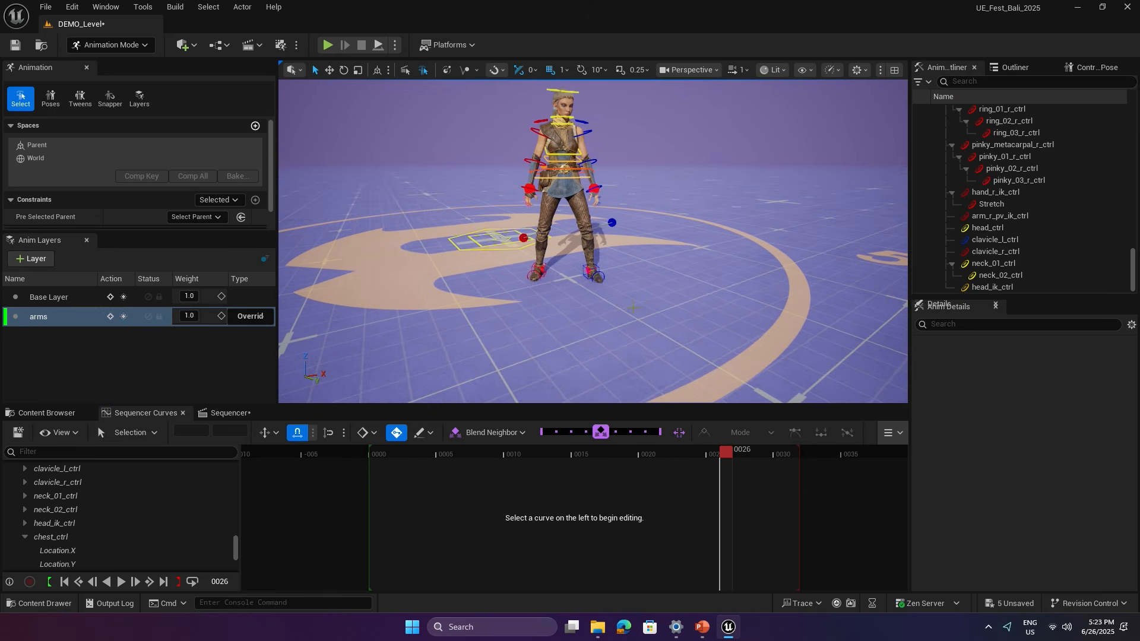
click(587, 131)
right_click(52, 322)
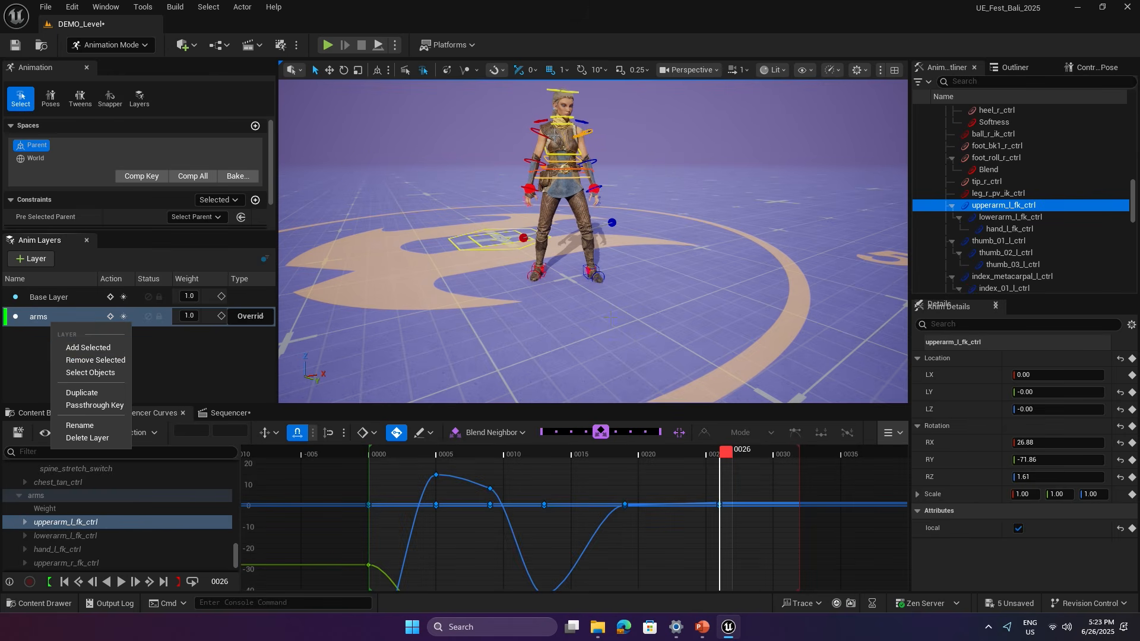
Rotate the right upper arm FK control on the arms layer at frame 13 to repose the arm.
click(536, 134)
mouse_move(514, 454)
mouse_down()
mouse_move(374, 455)
mouse_move(502, 442)
mouse_move(605, 455)
mouse_move(401, 455)
mouse_move(520, 450)
mouse_up()
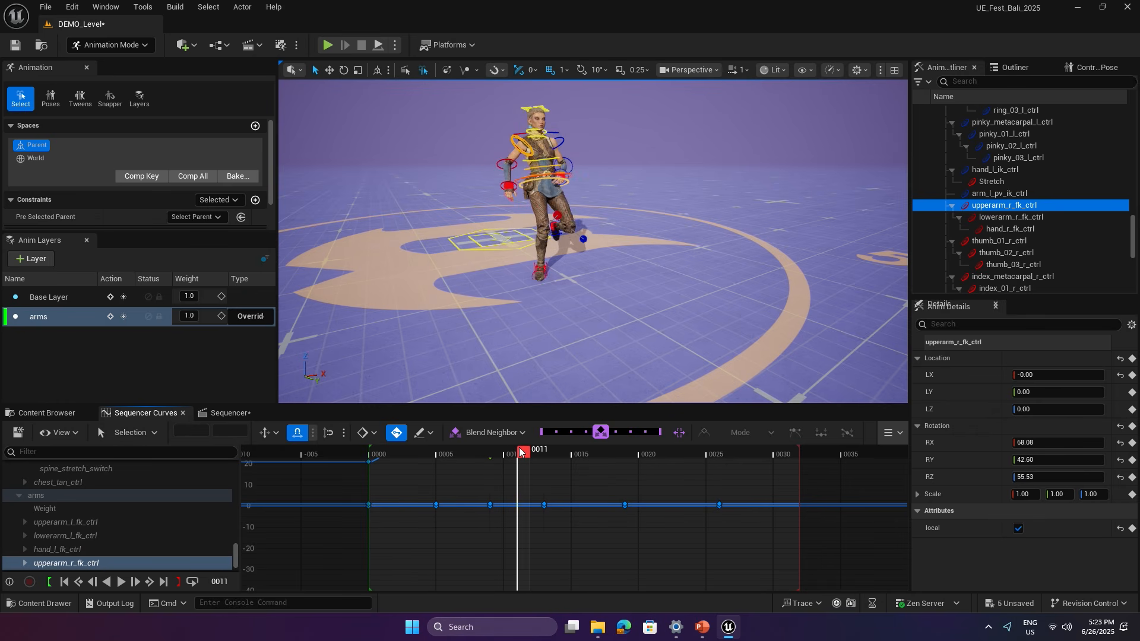
alt+drag(551, 264, 635, 265)
key(comma)
key(comma)
key(period)
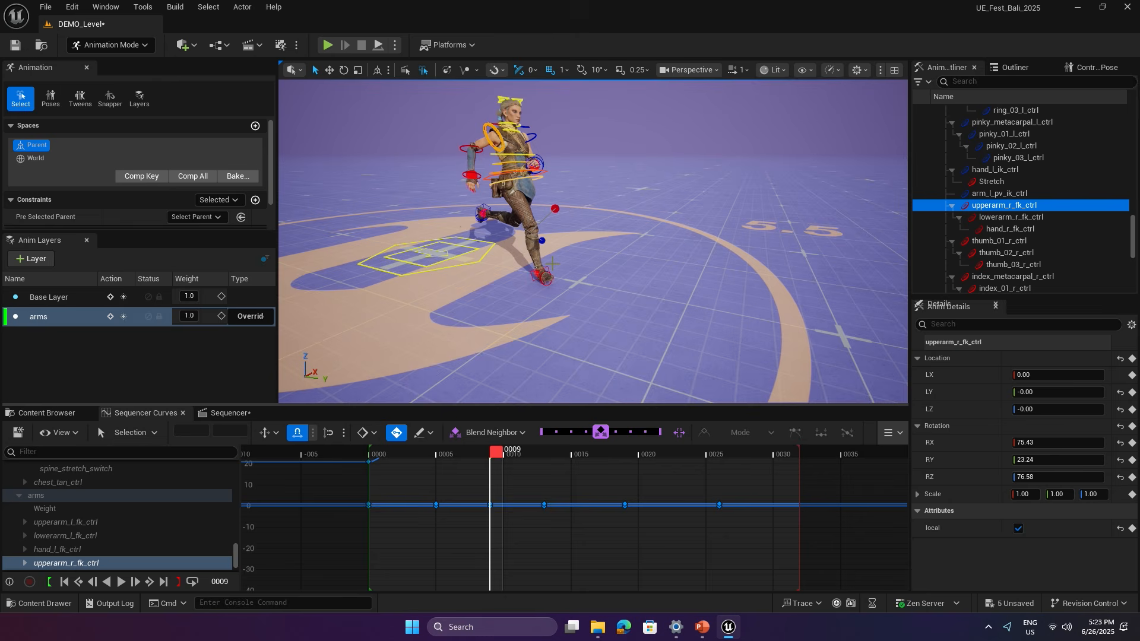
alt+drag(552, 265, 600, 264)
key(period)
key(e)
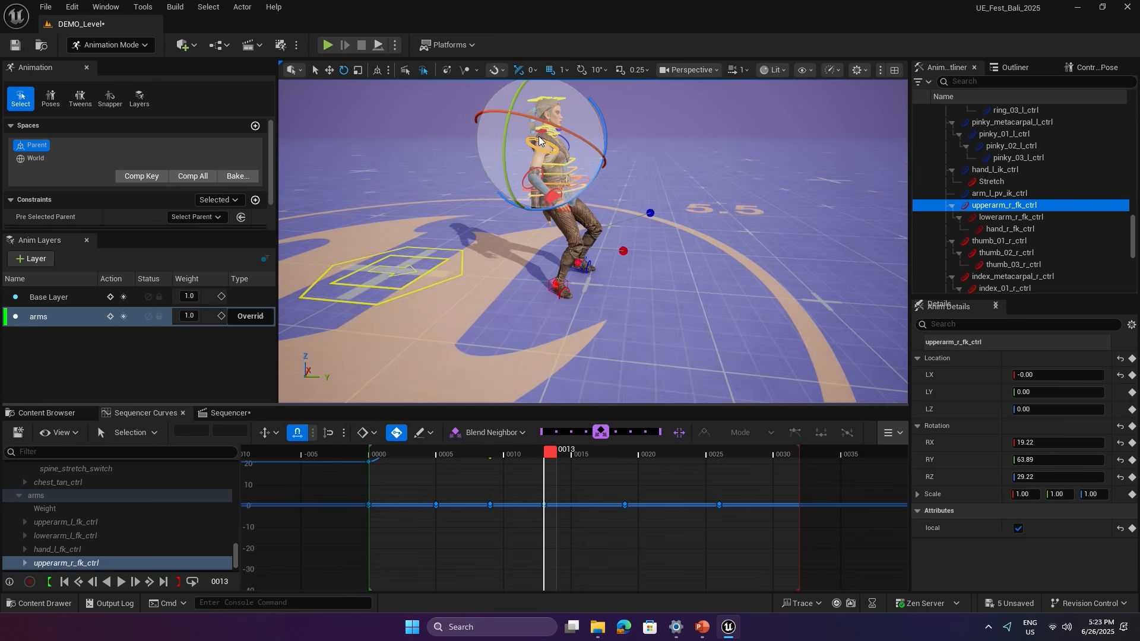
click(530, 172)
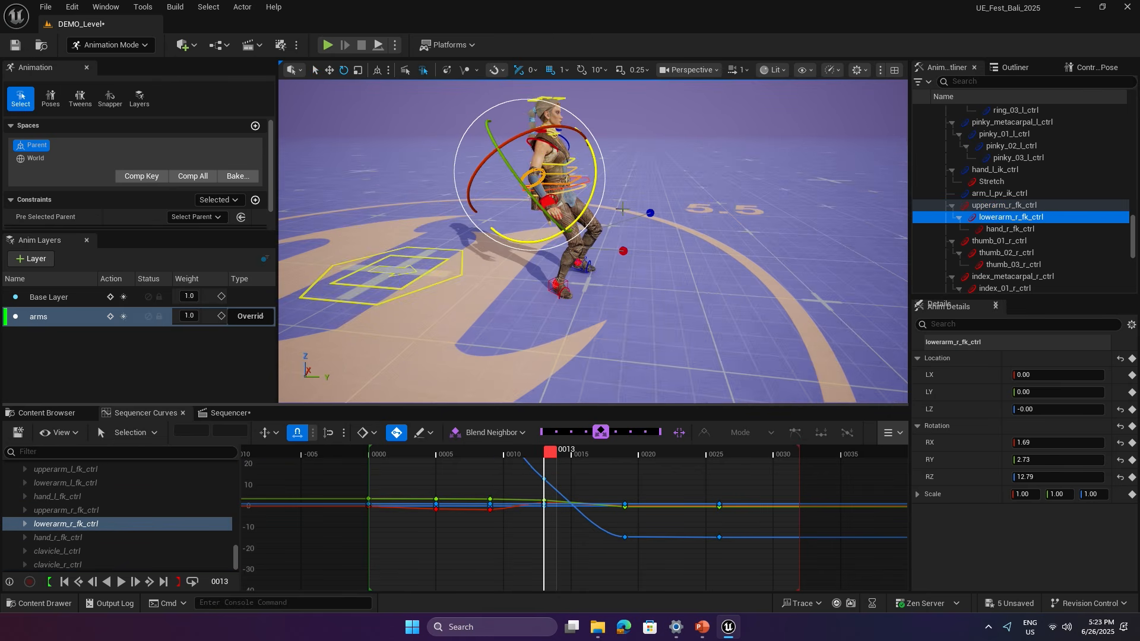
alt+drag(632, 195, 552, 190)
click(512, 174)
key(q)
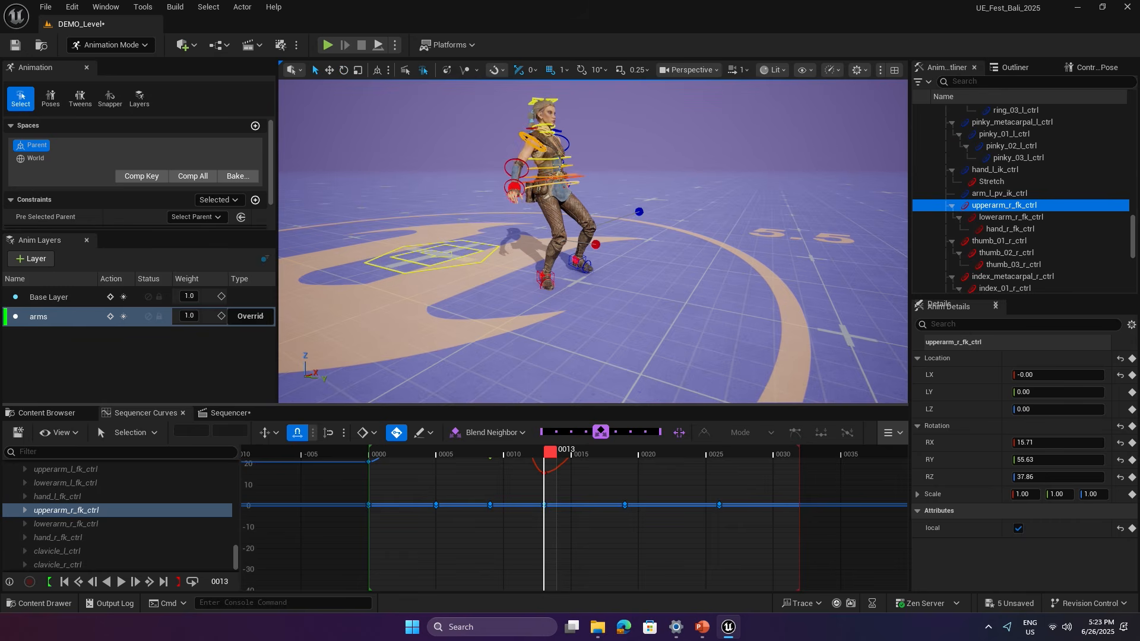
Create an additive animation layer named e for spine_01_ctrl, spine_02_ctrl and spine_03_ctrl.
click(564, 159)
shift+click(565, 164)
shift+click(568, 176)
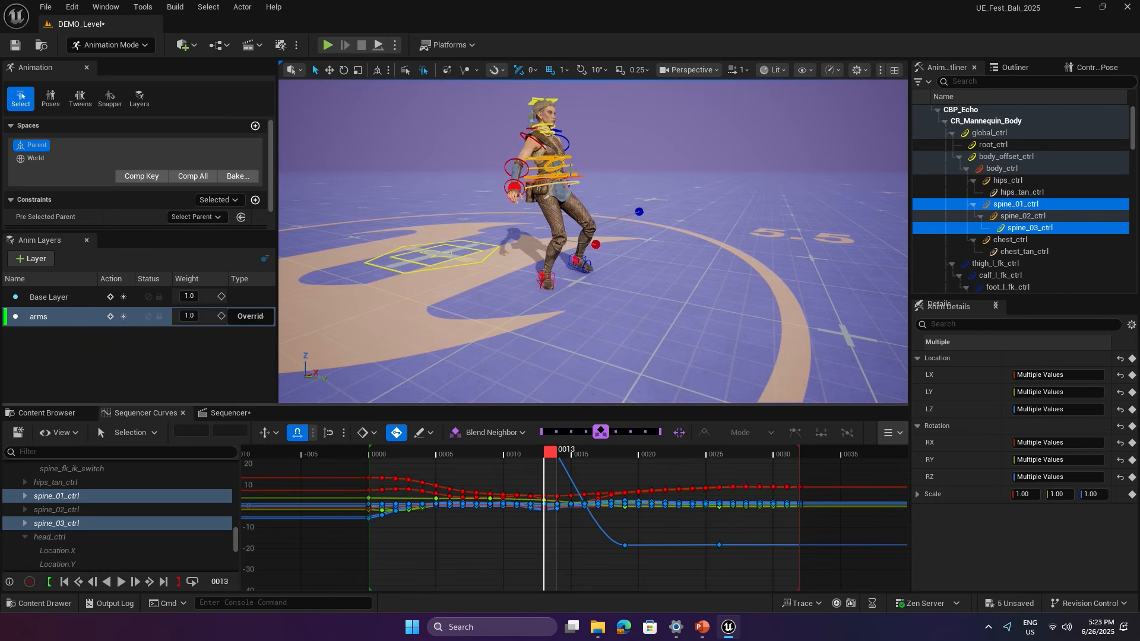
click(647, 190)
alt+drag(647, 190, 682, 191)
click(1013, 204)
shift+click(1020, 230)
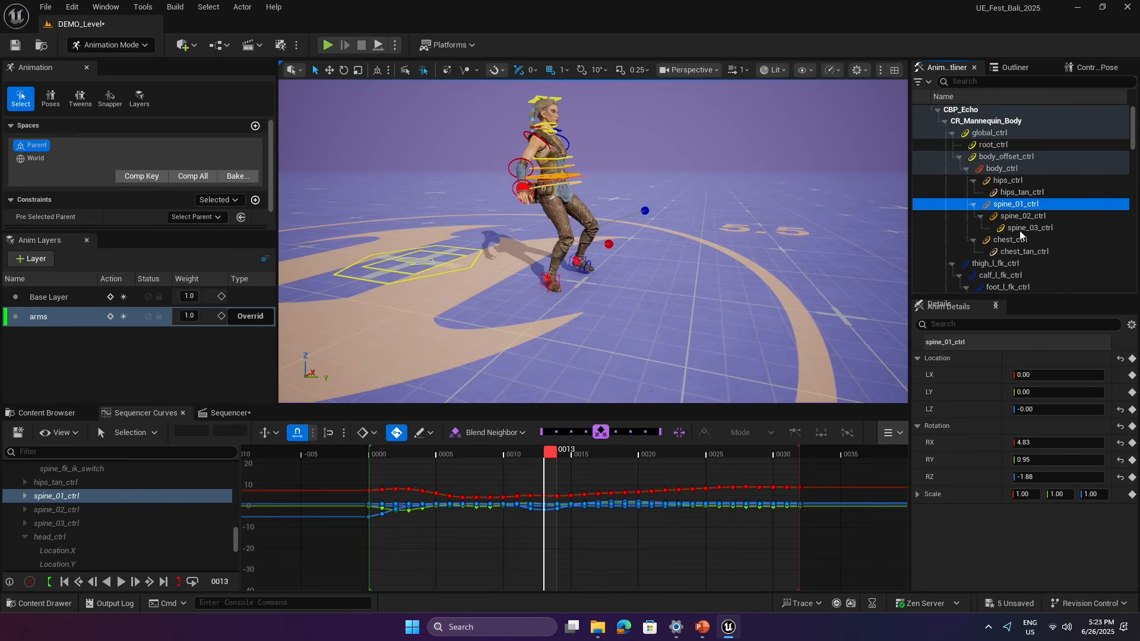
click(22, 264)
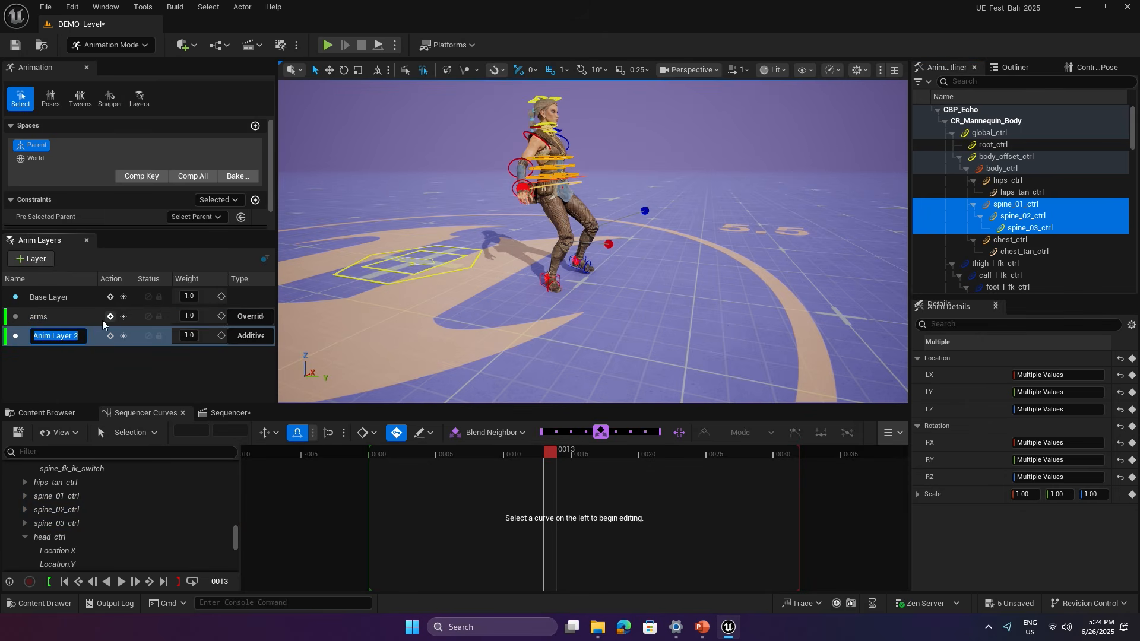
alt+right_drag(564, 176, 549, 175)
key(e)
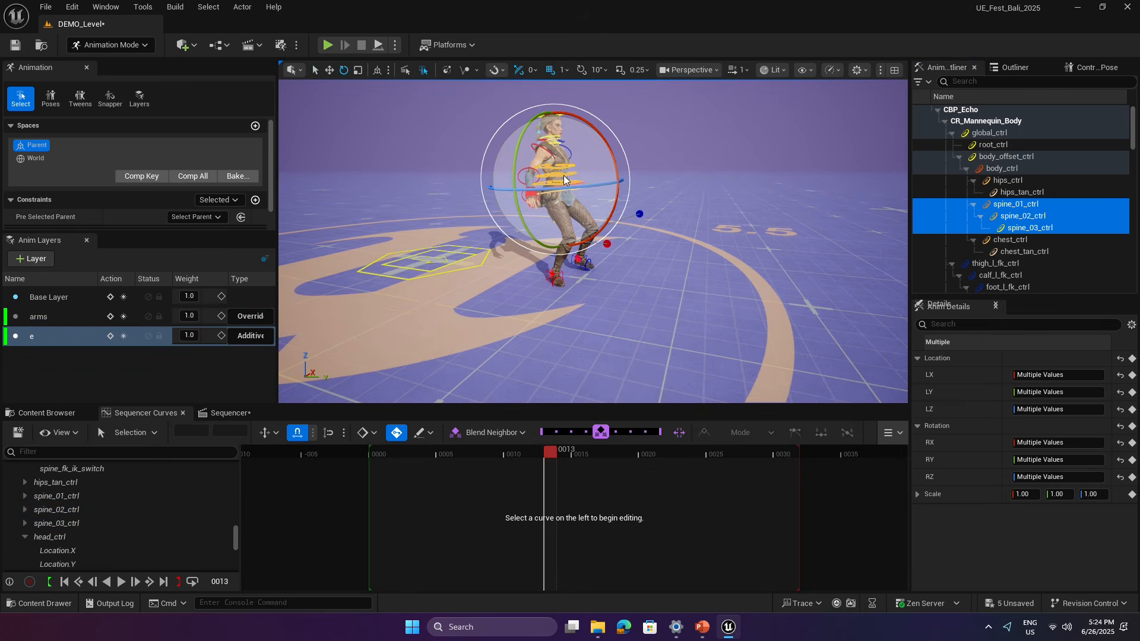
Rotate the three spine controls together on the new additive layer at frame 13, and clear the selection.
drag(558, 191, 546, 192)
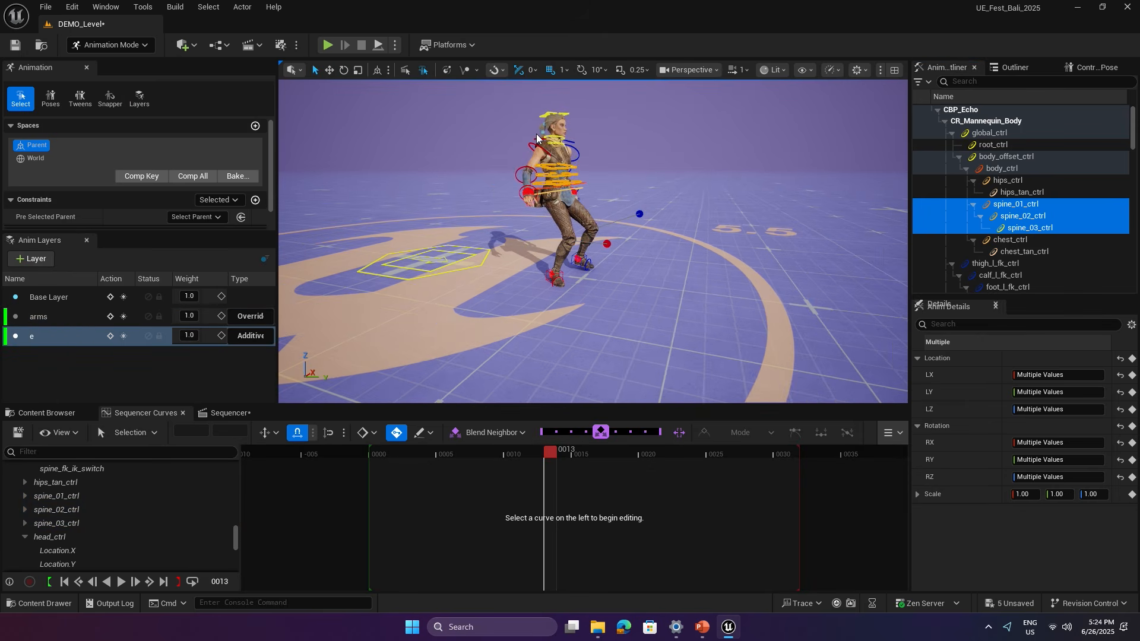
click(555, 184)
click(118, 356)
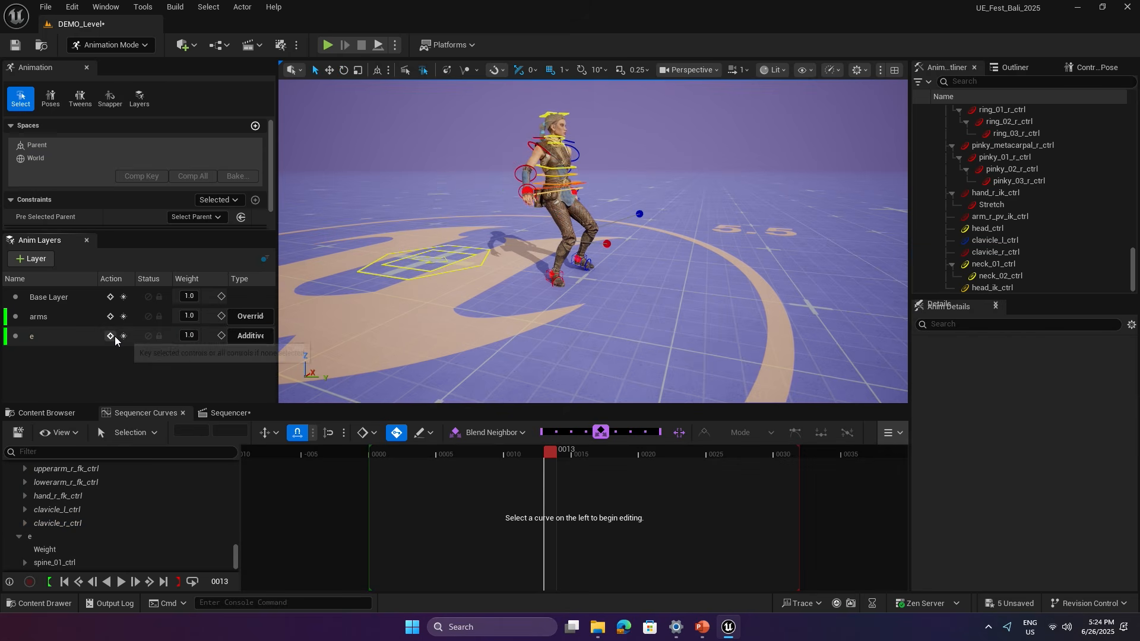
Refine the right arm's pose at frame 13 by adjusting its lower arm, hand and clavicle controls.
click(521, 172)
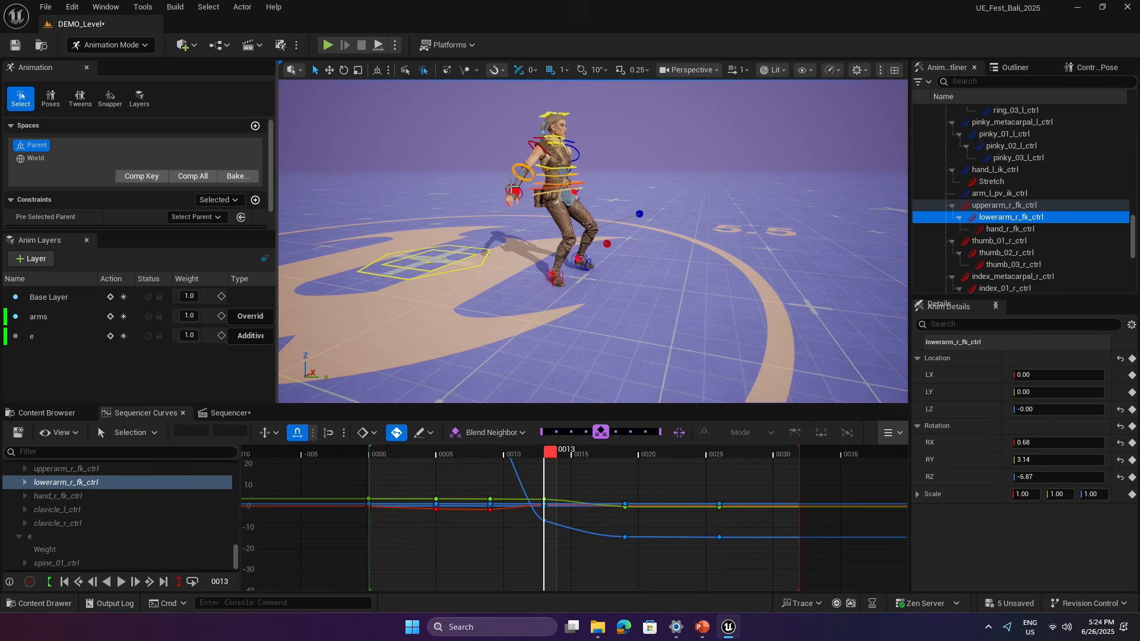
click(515, 188)
click(514, 190)
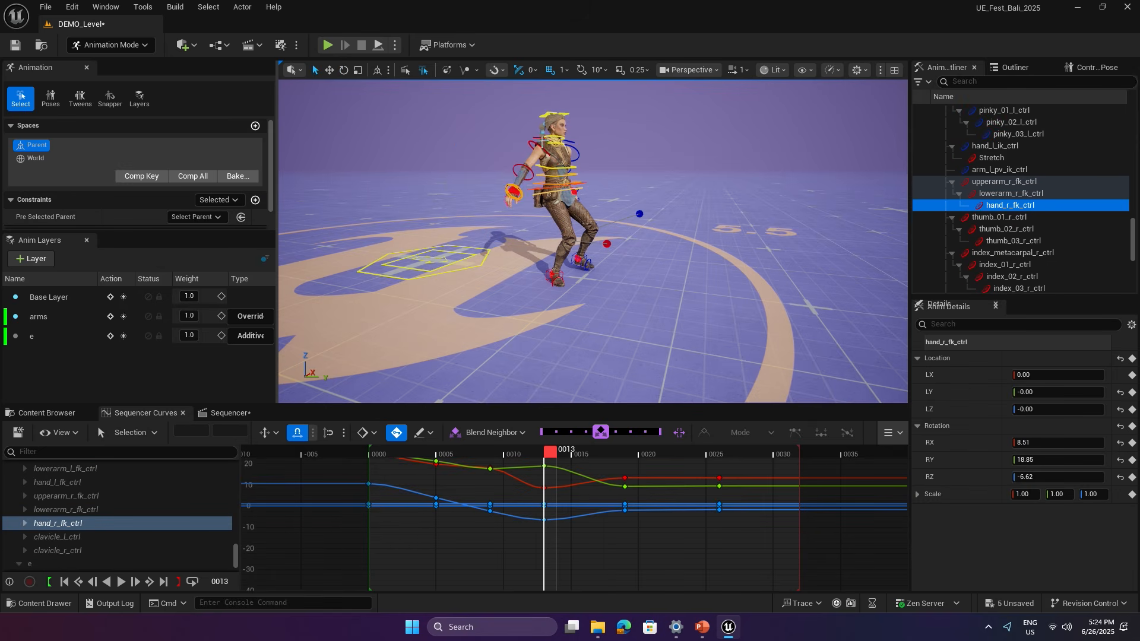
click(540, 145)
alt+drag(618, 152, 585, 151)
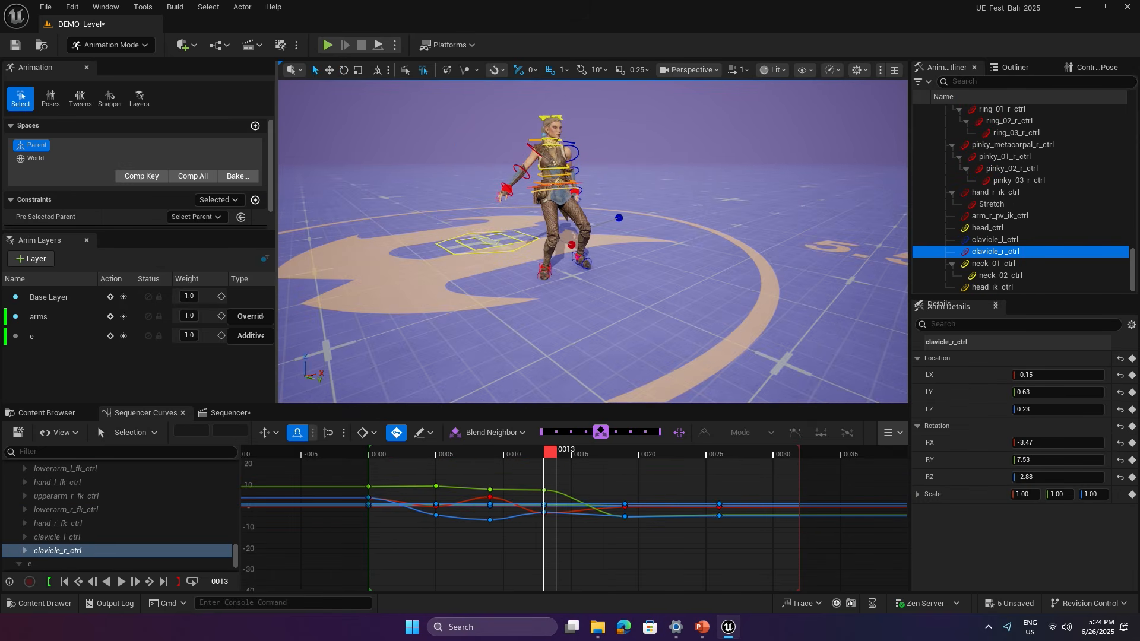
Repose the left arm at frame 13 on the arms layer by adjusting upperarm_l_fk_ctrl and lowerarm_l_fk_ctrl.
click(569, 163)
click(571, 151)
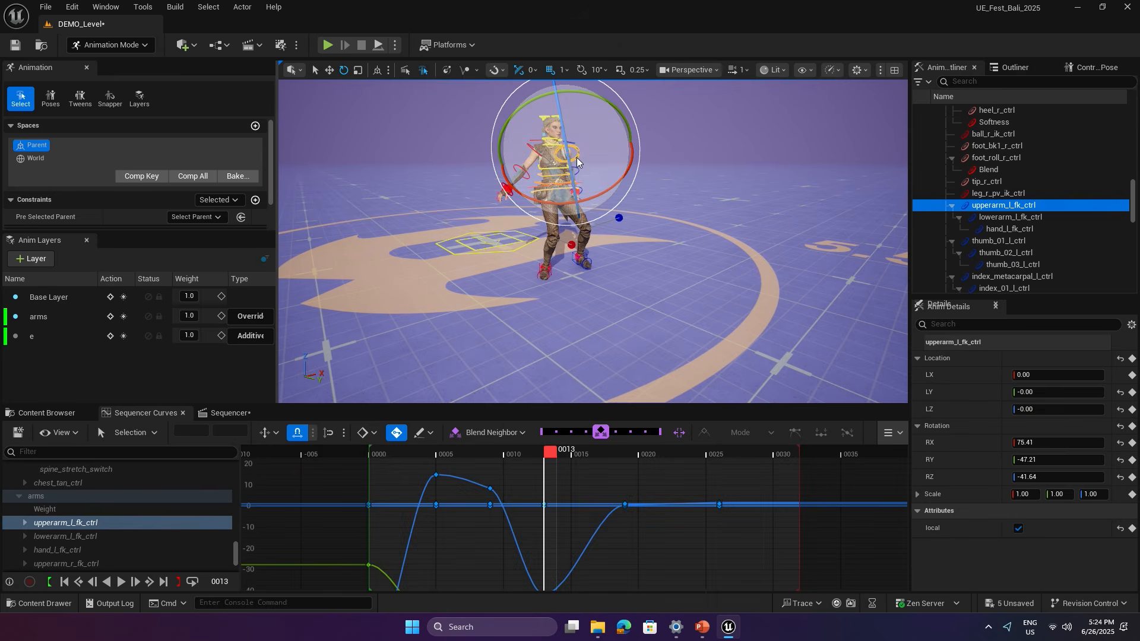
scroll(57, 182, down, 2)
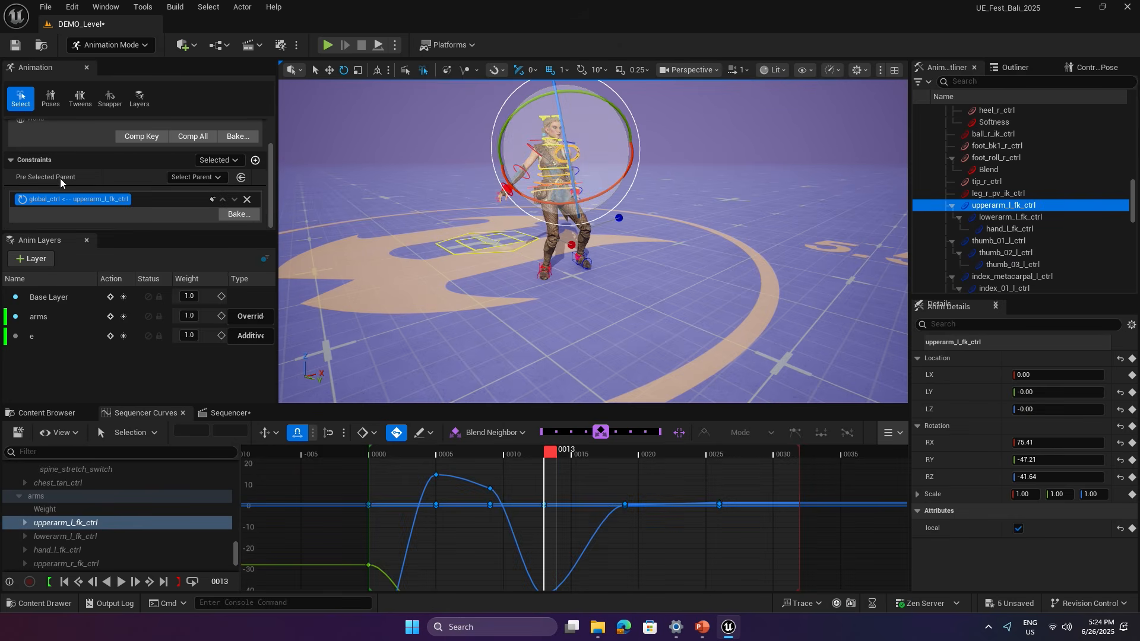
alt+drag(608, 146, 645, 170)
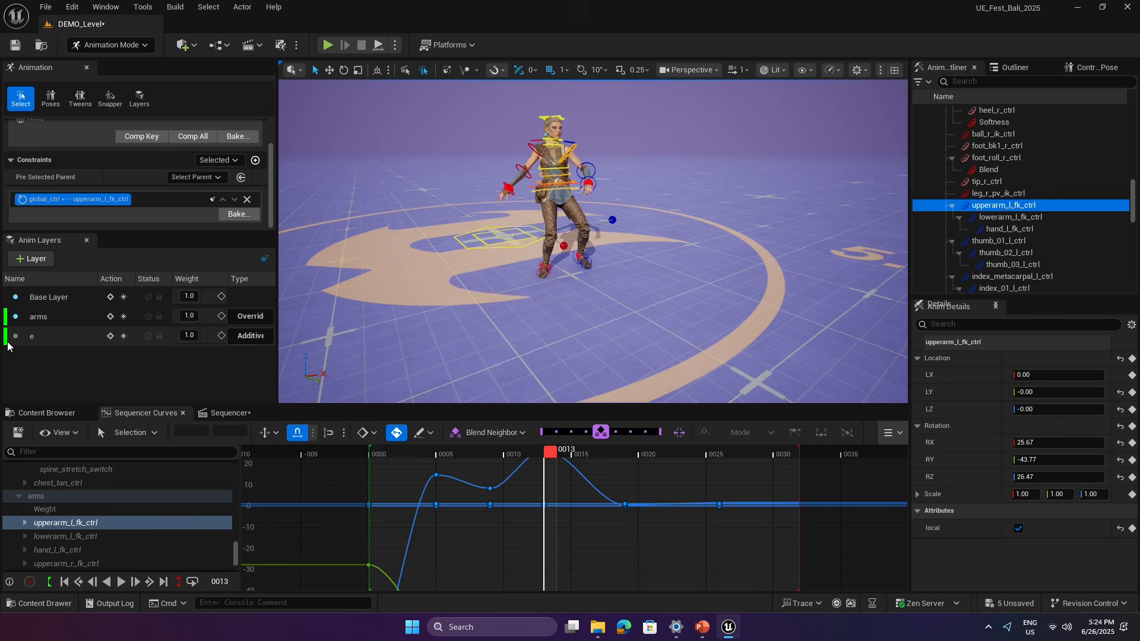
key(e)
drag(610, 153, 600, 170)
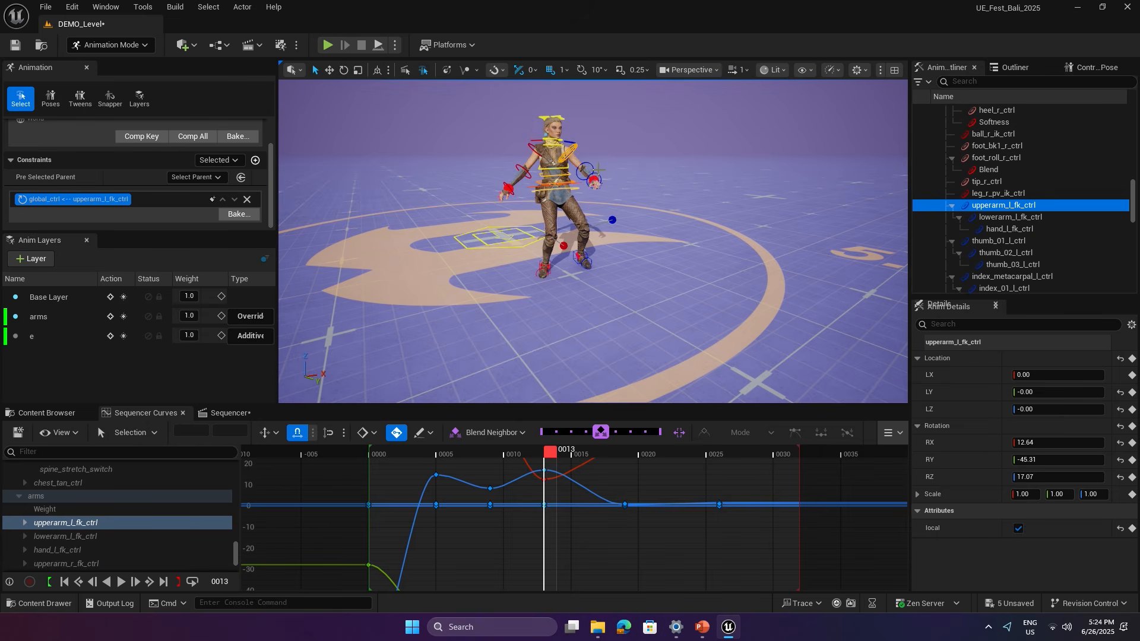
click(586, 170)
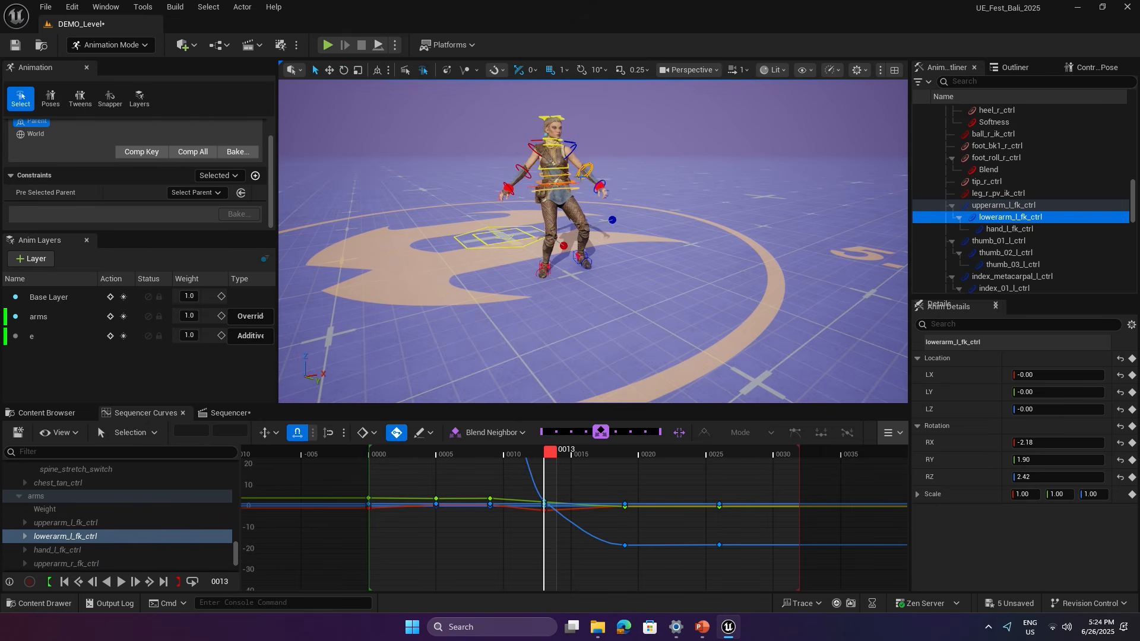
Rotate spine_03_ctrl on layer e at frame 13, and add a zero-value key to the layer at frame 8.
click(566, 170)
key(e)
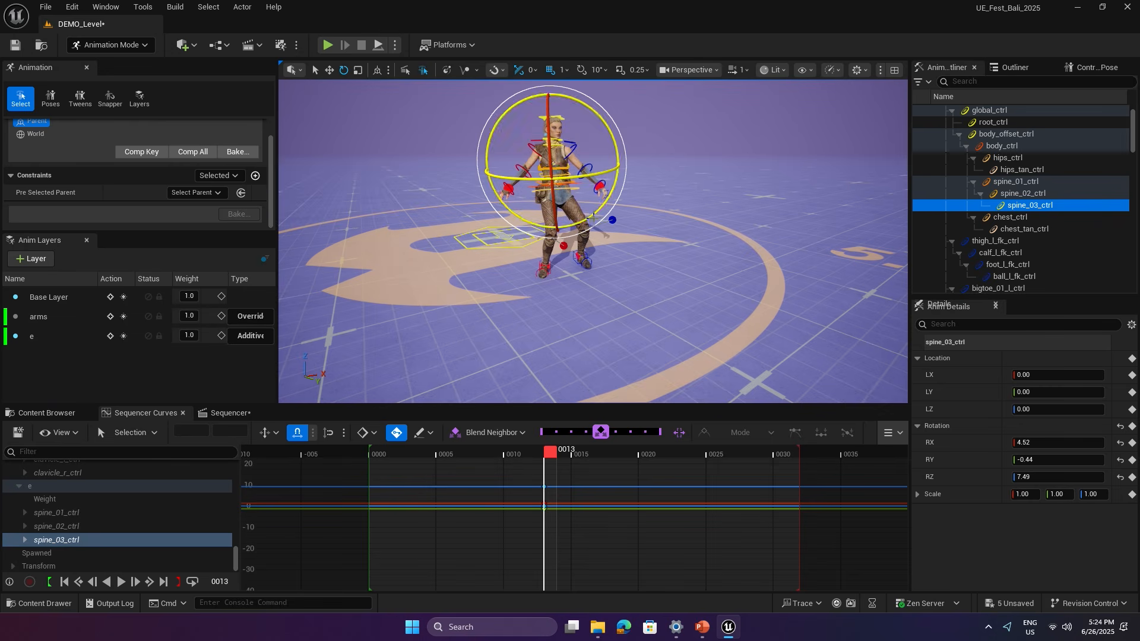
drag(600, 198, 601, 200)
drag(551, 452, 483, 461)
click(123, 336)
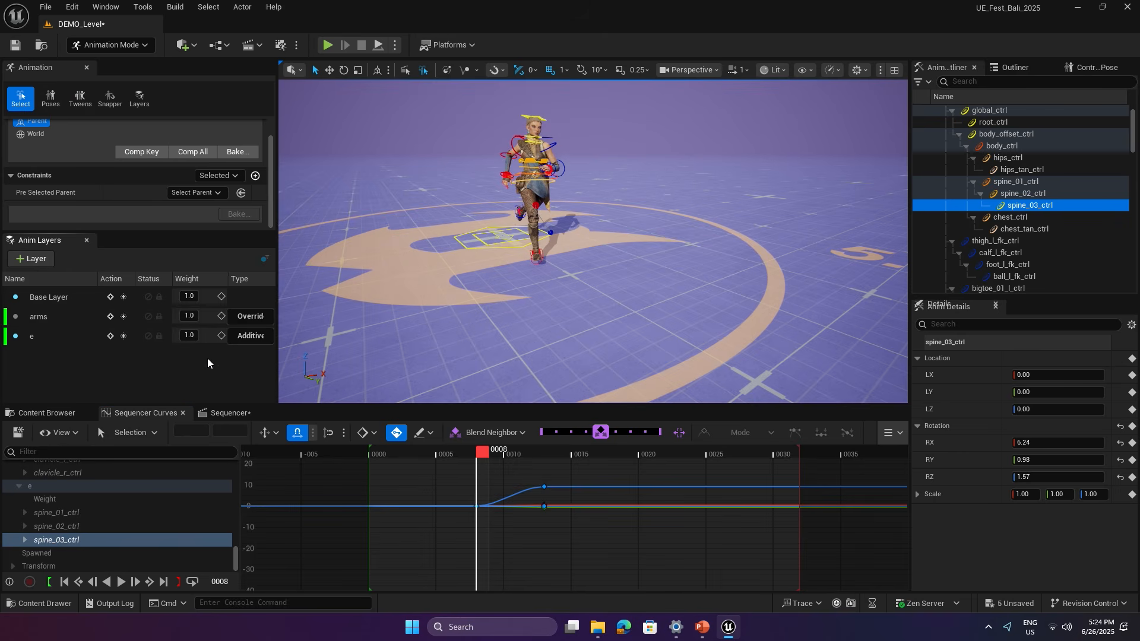
click(362, 261)
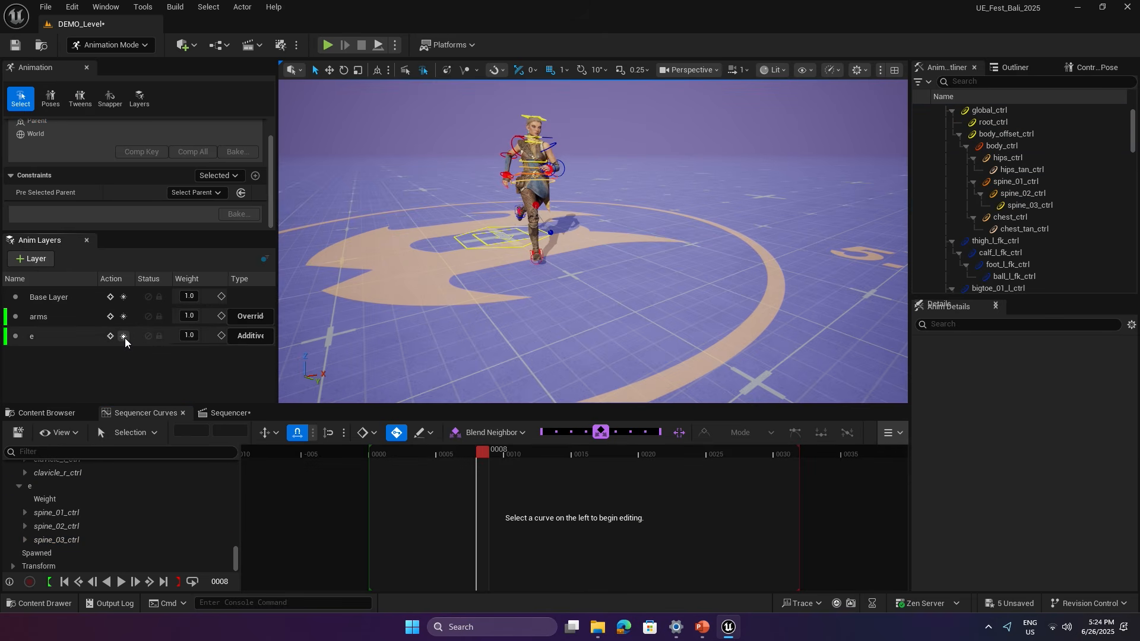
Return to frame 13 and rotate upperarm_l_fk_ctrl further to refine the left arm pose.
drag(486, 453, 550, 451)
click(558, 152)
key(e)
mouse_move(593, 184)
mouse_down()
mouse_move(605, 199)
mouse_move(586, 190)
mouse_up()
drag(615, 130, 586, 126)
Go through the keys of upperarm_l_fk_ctrl and adjust its rotation at frames 5, 9 and 13.
key(comma)
key(comma)
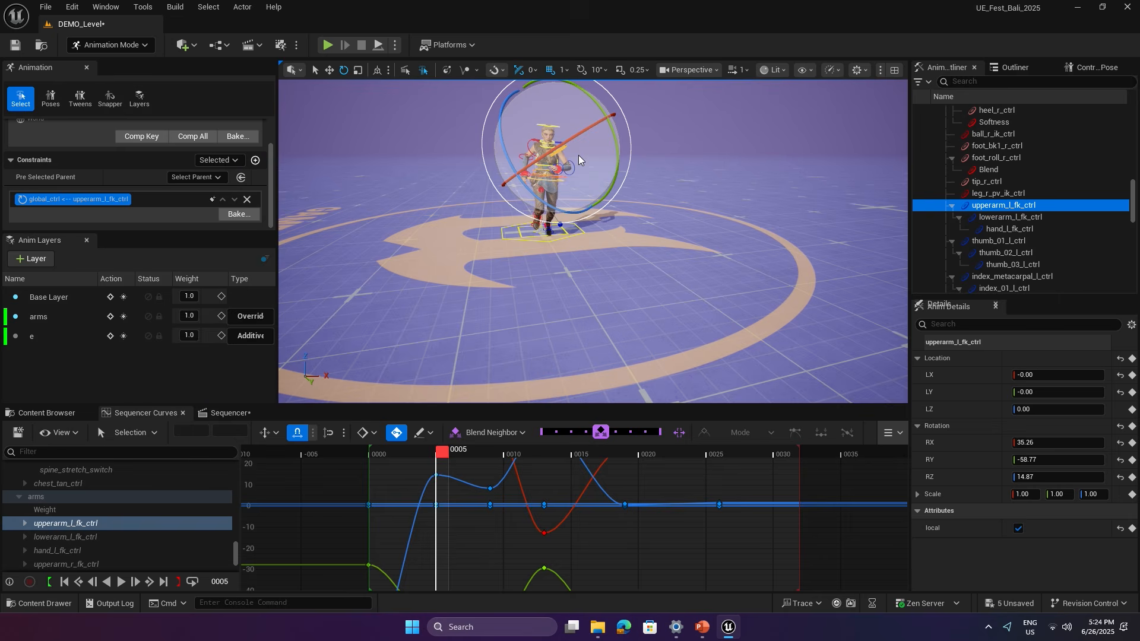
key(comma)
key(period)
drag(575, 165, 619, 158)
key(period)
key(period)
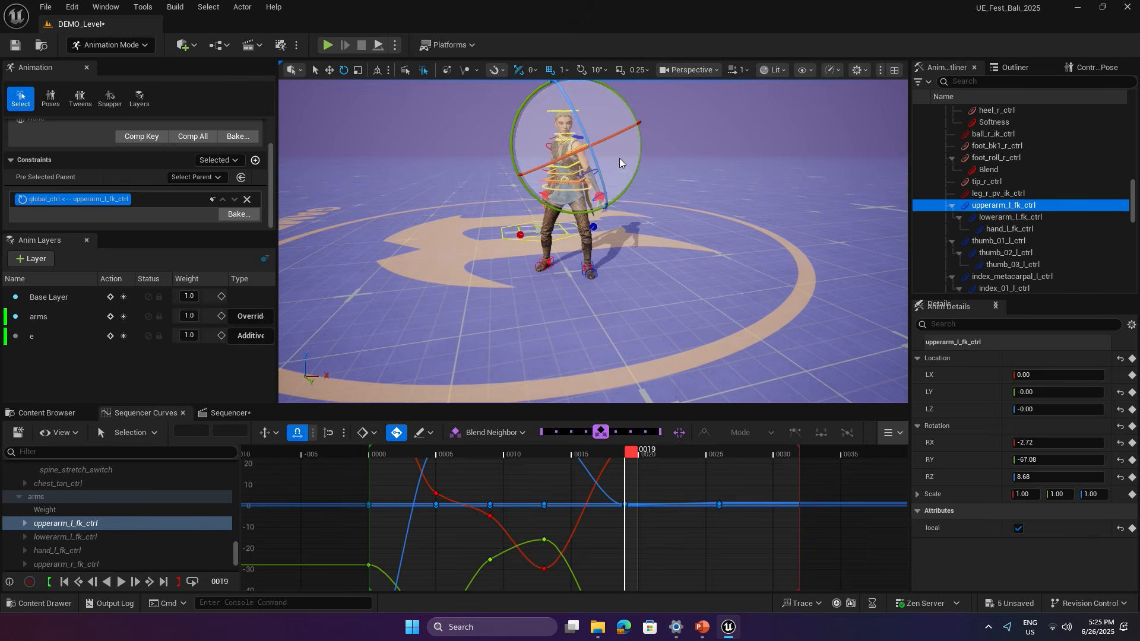
key(period)
Zero-key layer e at frame 19 and about frame 26, and rotate spine_02_ctrl and spine_03_ctrl together at frame 19.
click(118, 389)
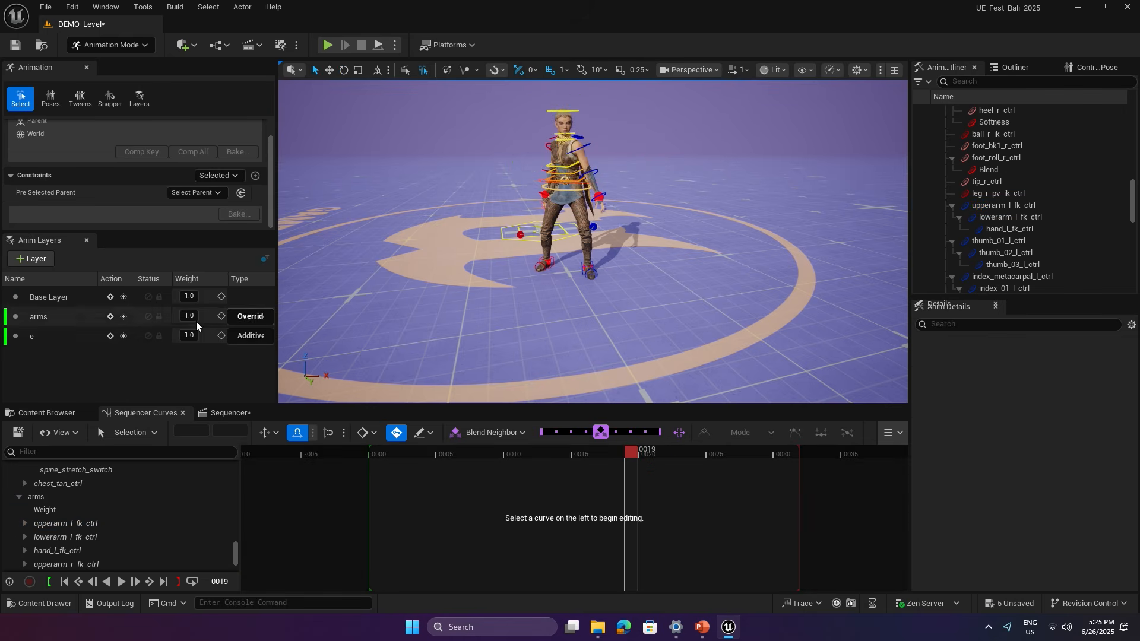
click(123, 337)
click(582, 171)
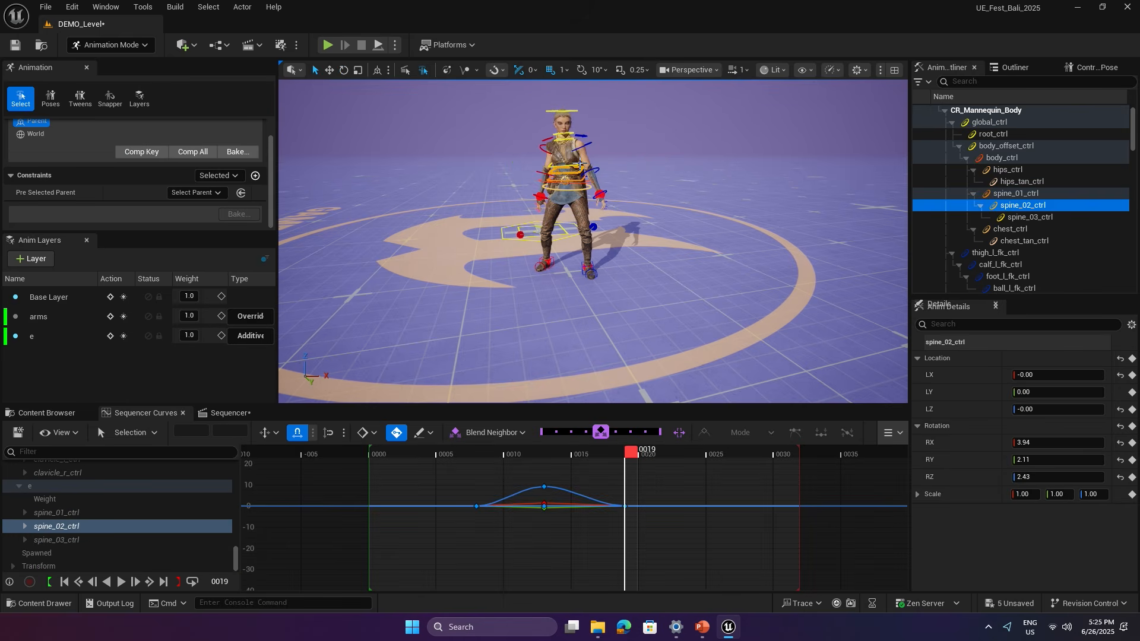
shift+click(580, 164)
key(e)
drag(583, 162, 597, 168)
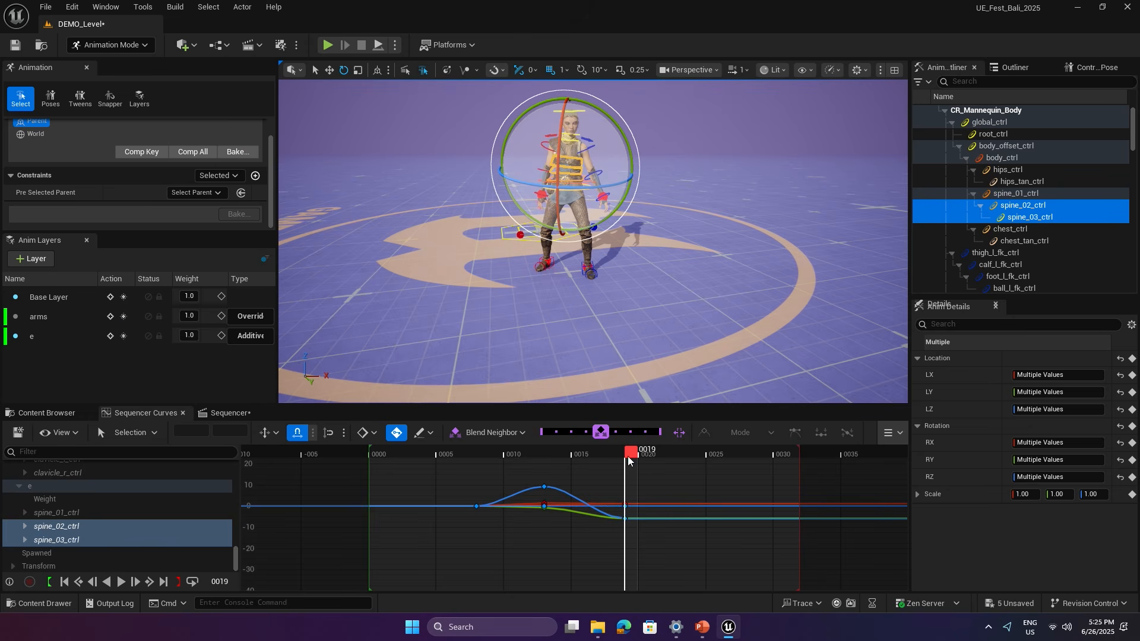
drag(628, 460, 726, 455)
click(123, 336)
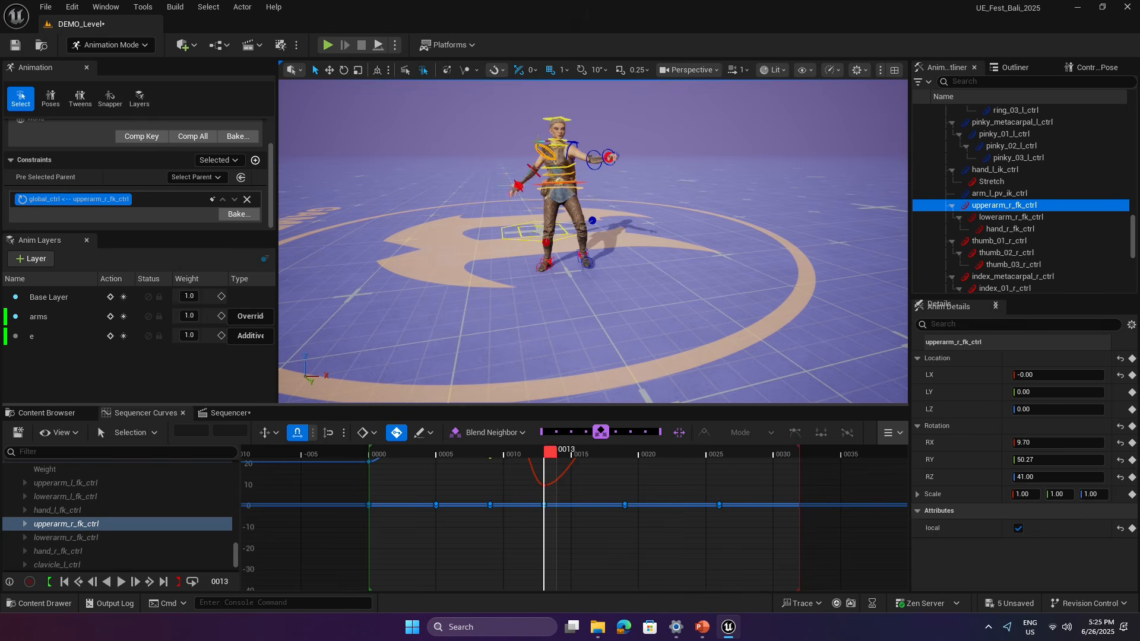
Go through the early keys of upperarm_r_fk_ctrl and refine its rotation up to frame 13.
key(comma)
key(comma)
key(comma)
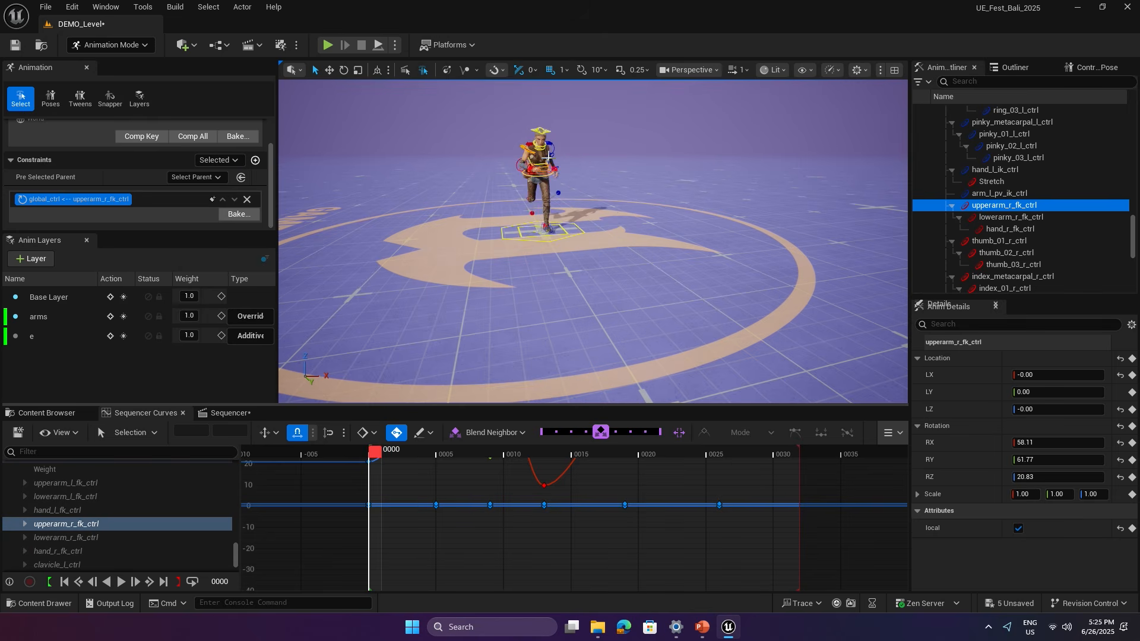
key(period)
key(e)
key(period)
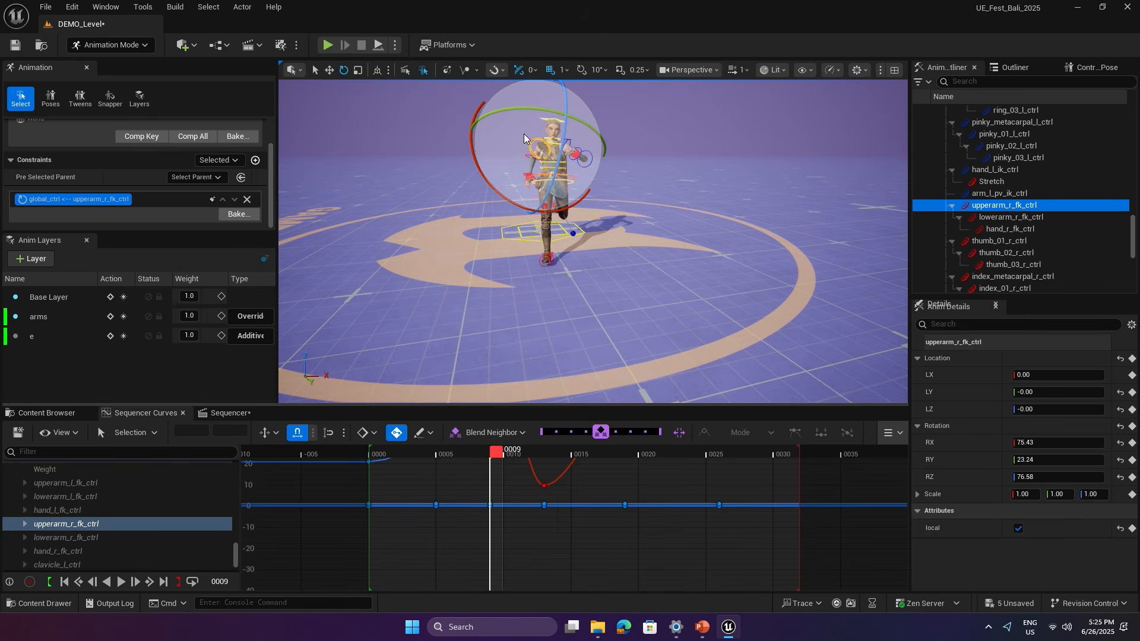
key(period)
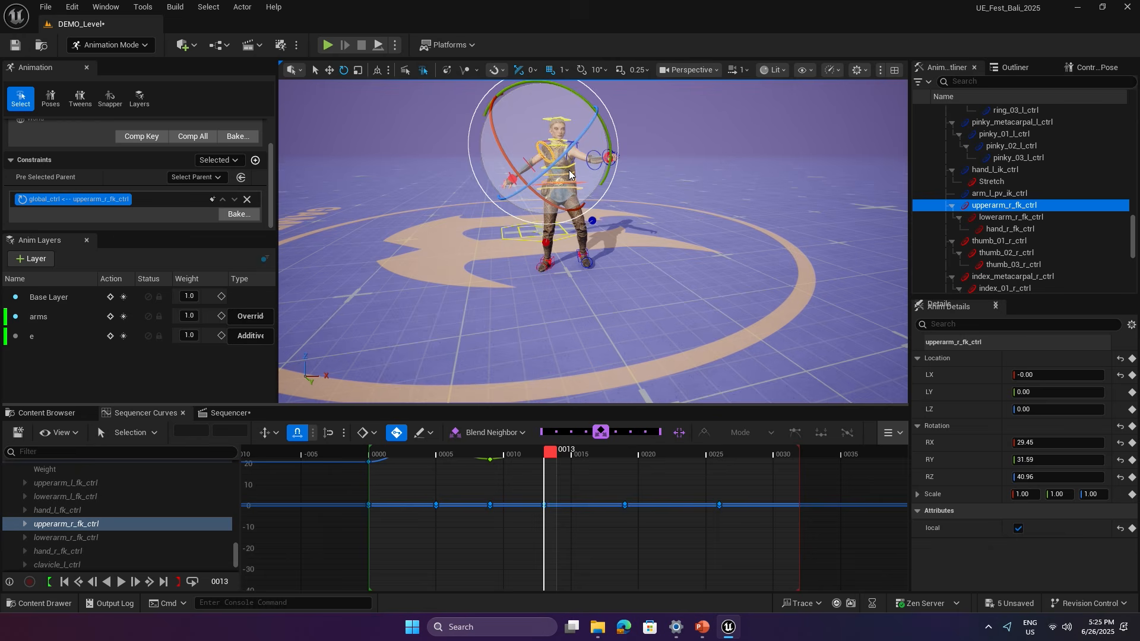
Repose the right arm at frame 19 by rotating upperarm_r_fk_ctrl and clavicle_r_ctrl, checking against the neighbouring keys.
key(period)
drag(605, 146, 742, 182)
key(period)
key(comma)
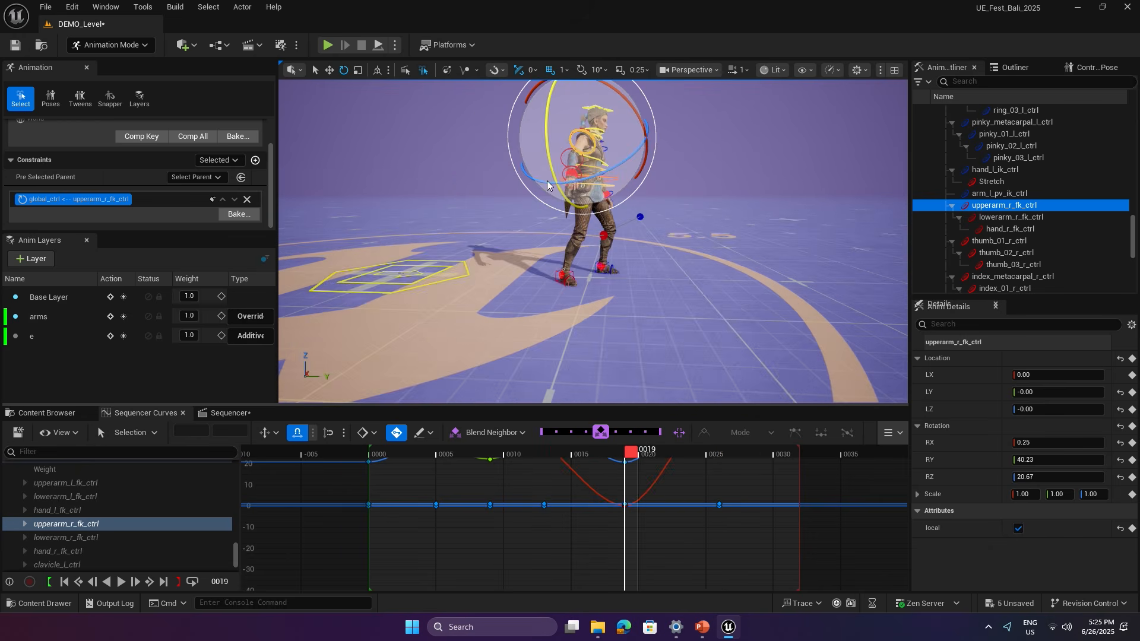
key(period)
key(comma)
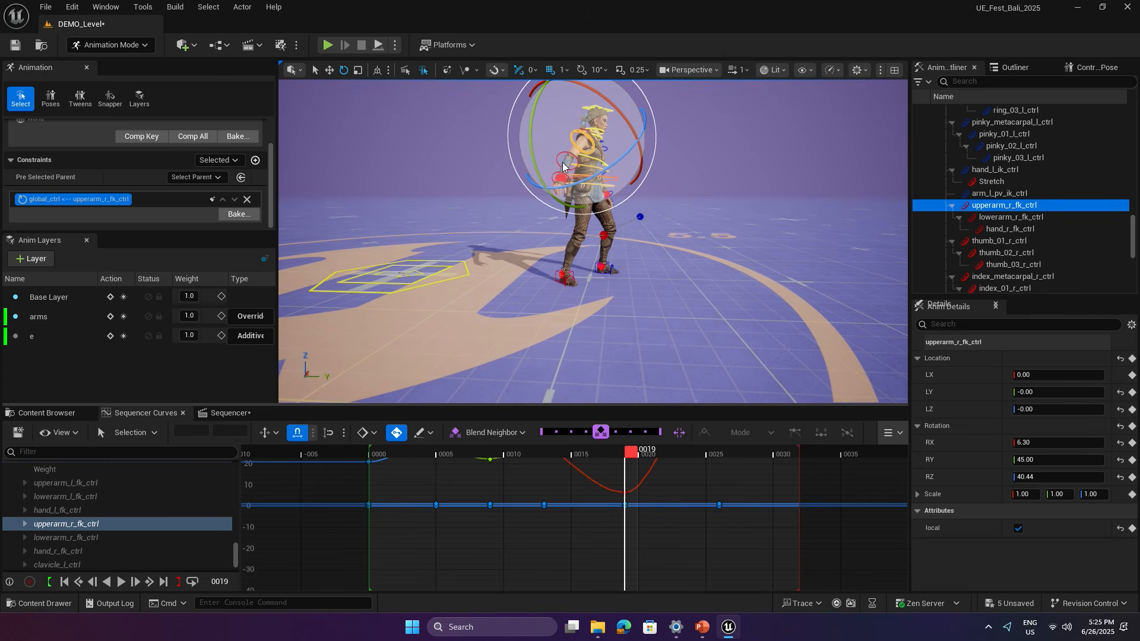
key(comma)
key(period)
click(578, 135)
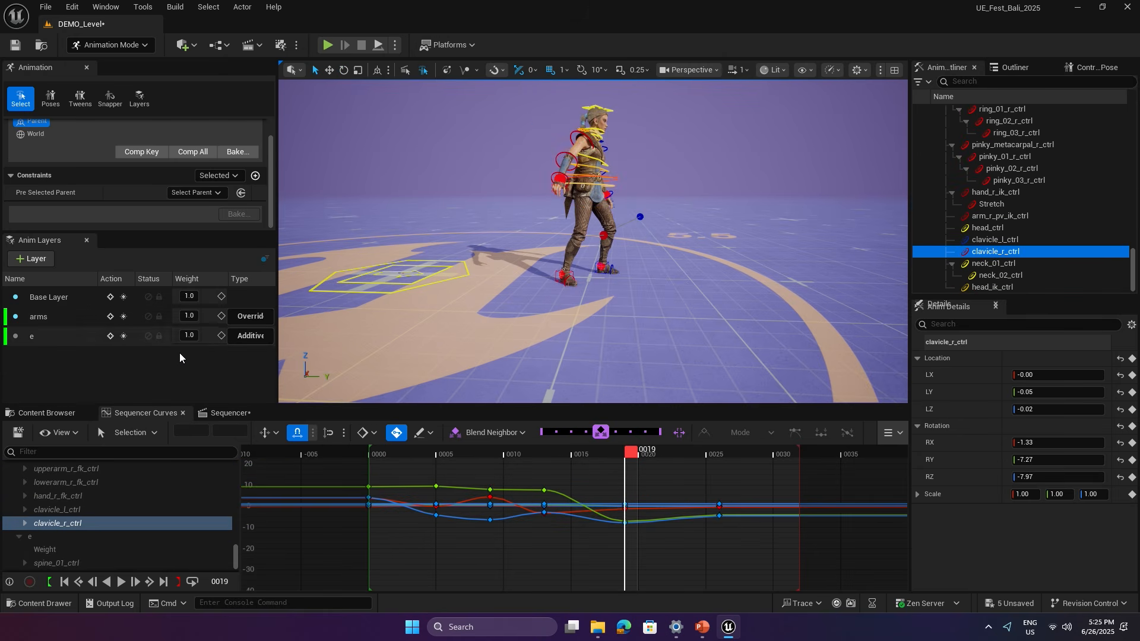
Set the weight of the arms layer to 0.5 and scrub the timeline around frame 22 to preview it.
click(38, 342)
click(38, 316)
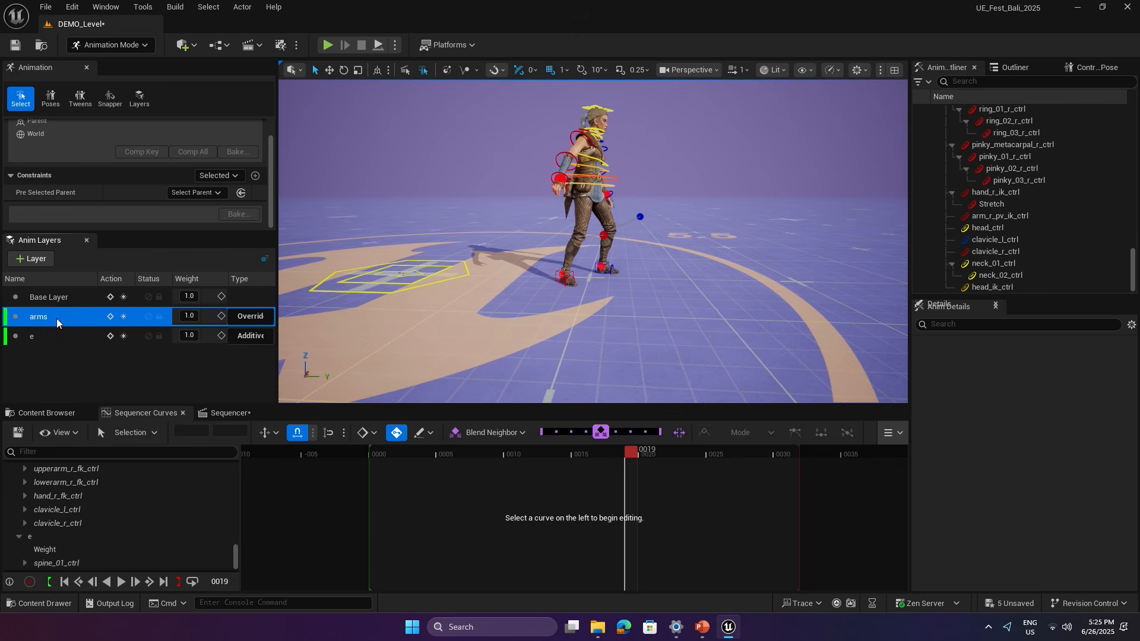
drag(541, 454, 670, 455)
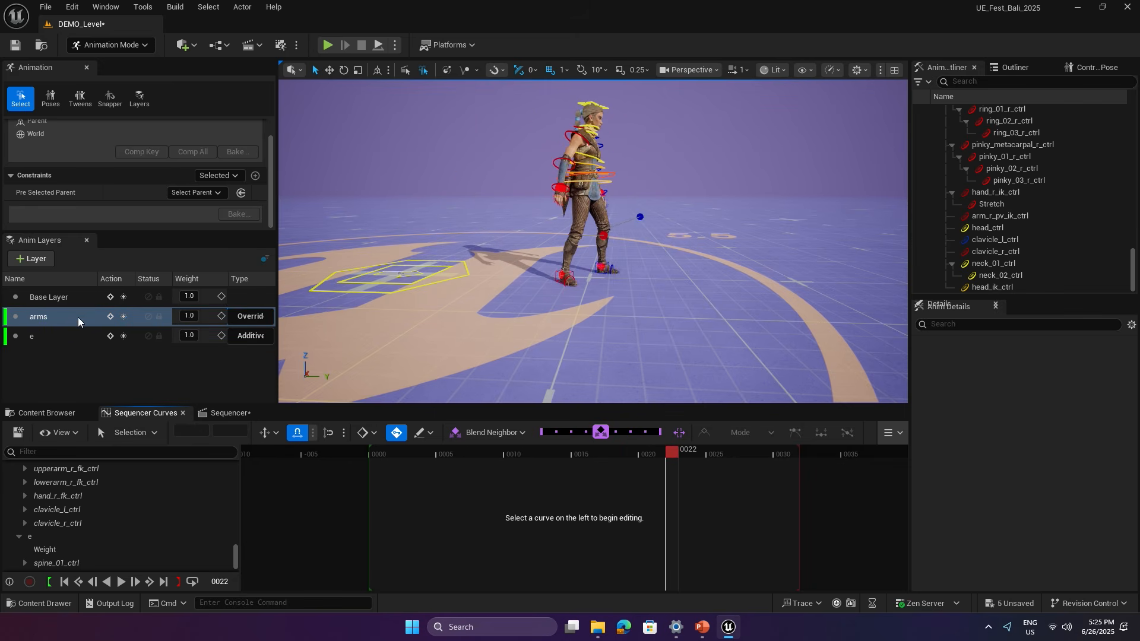
click(188, 316)
text(0.5)
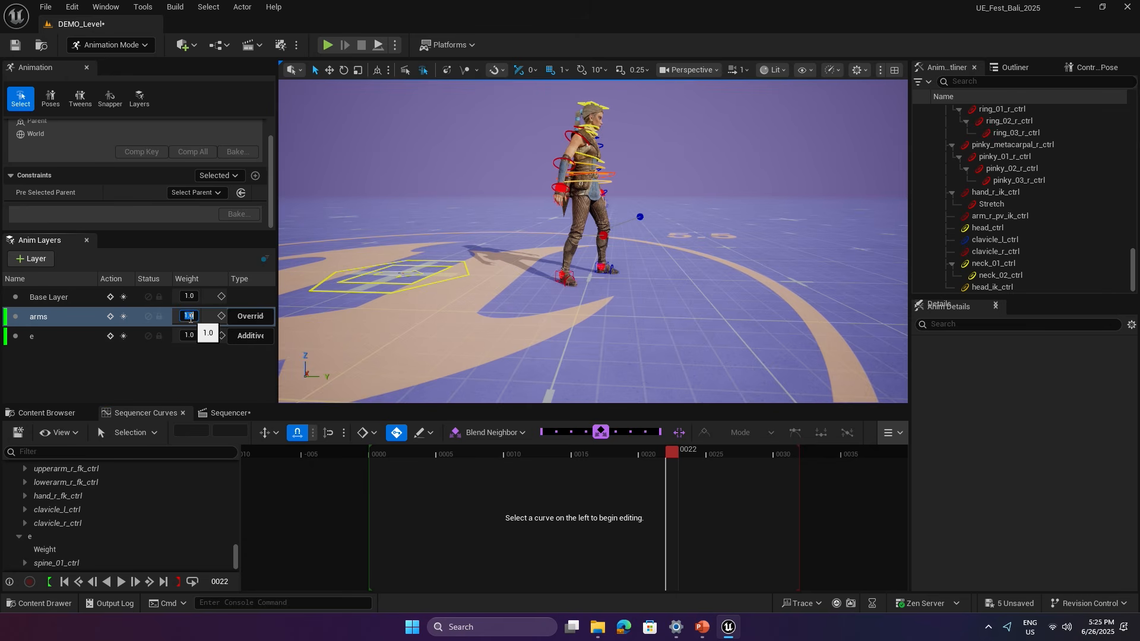
key(Return)
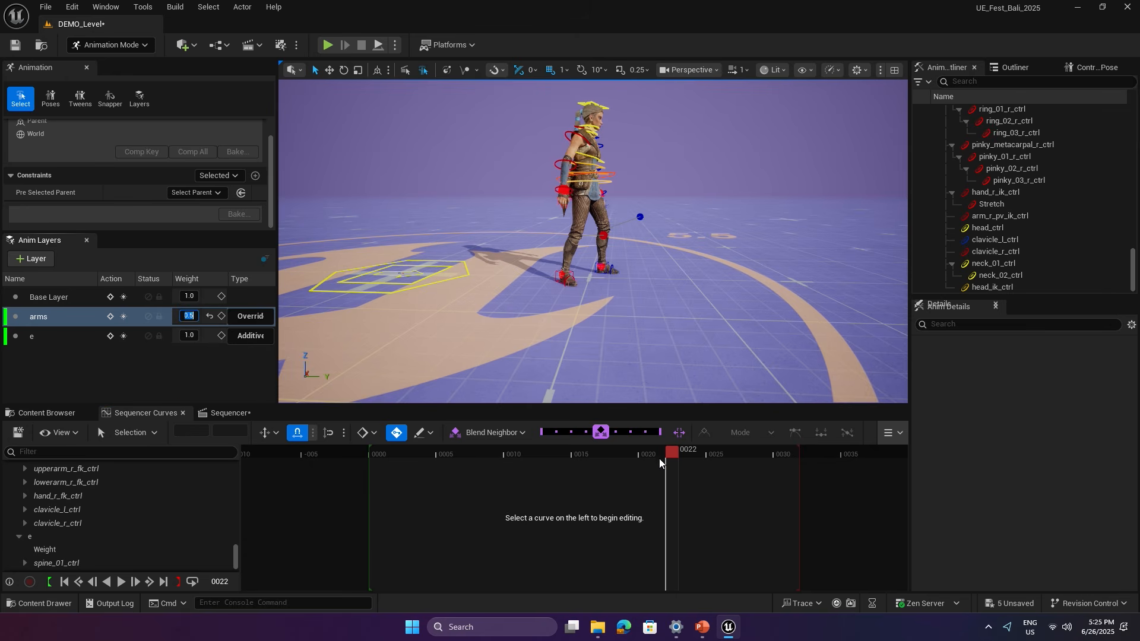
mouse_move(660, 460)
mouse_down()
mouse_move(425, 455)
mouse_move(387, 440)
mouse_move(667, 440)
mouse_move(585, 442)
mouse_move(598, 442)
mouse_move(584, 456)
mouse_move(680, 461)
mouse_up()
Frame the curves of upperarm_r_fk_ctrl and rotate the control at frame 23 to key a new pose.
click(575, 143)
key(e)
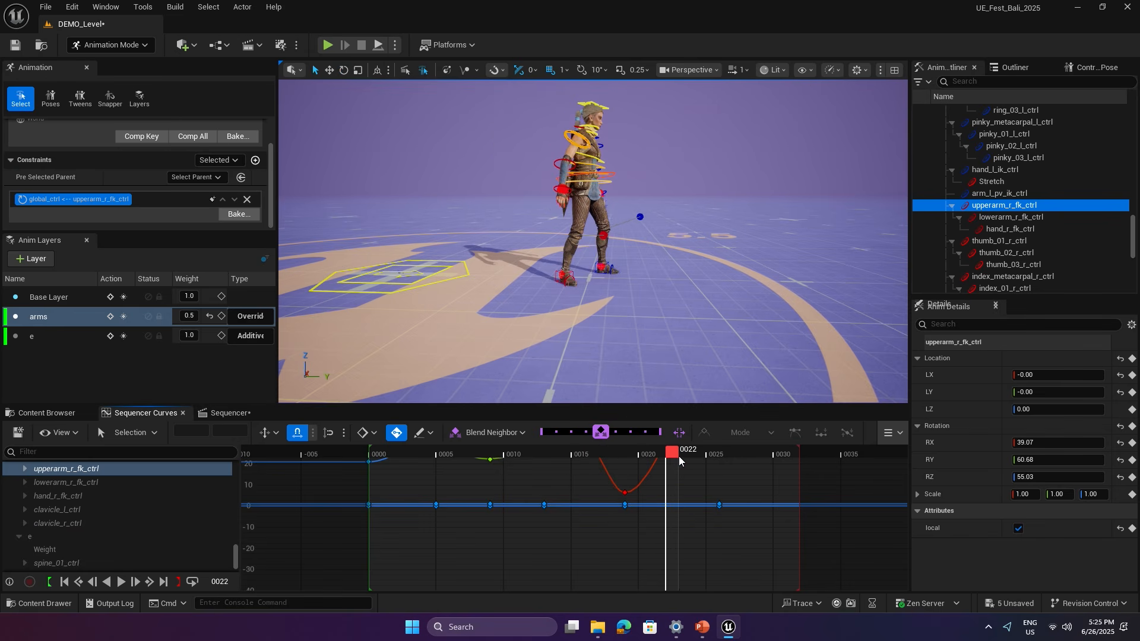
key(f)
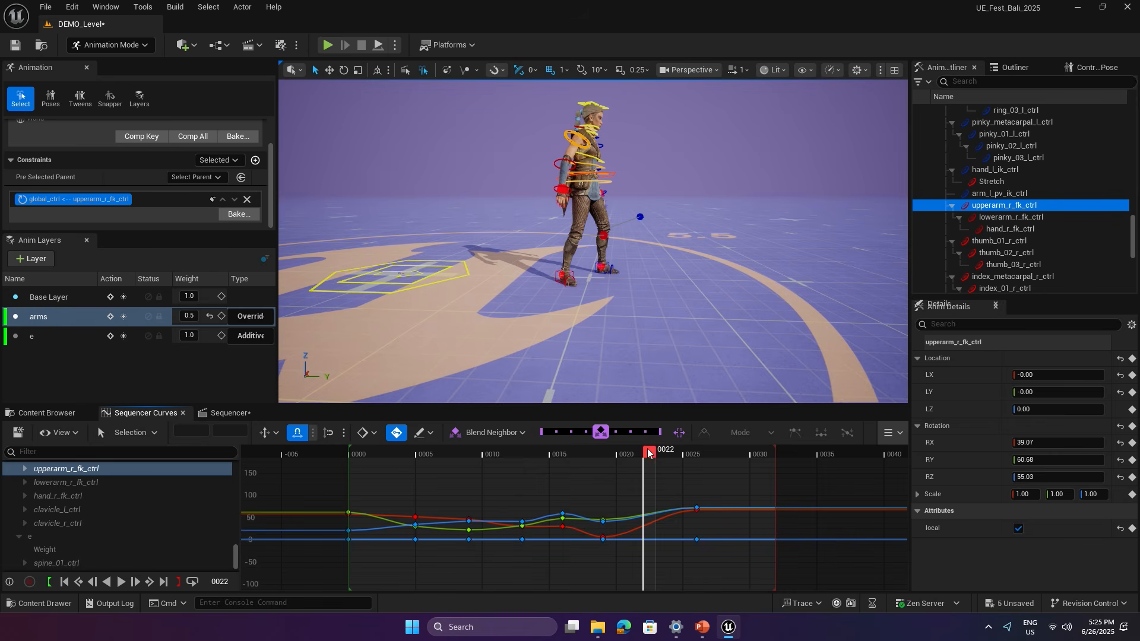
mouse_move(651, 454)
mouse_down()
mouse_move(677, 464)
mouse_move(658, 456)
mouse_up()
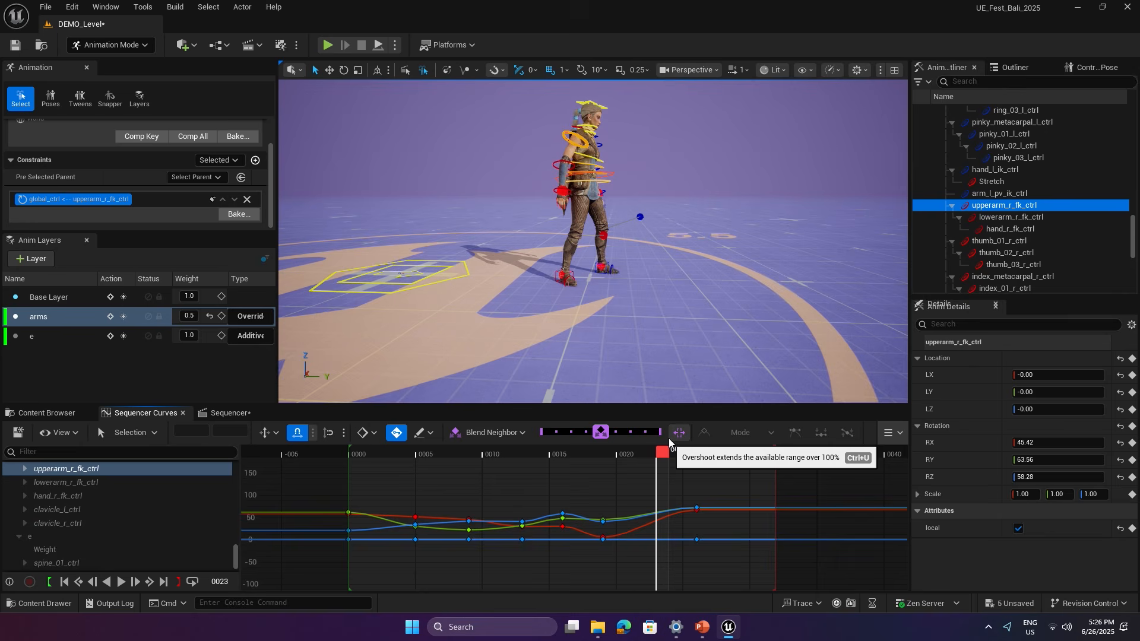
mouse_move(662, 452)
mouse_down()
mouse_move(740, 452)
mouse_move(555, 453)
mouse_move(702, 452)
mouse_move(662, 452)
mouse_up()
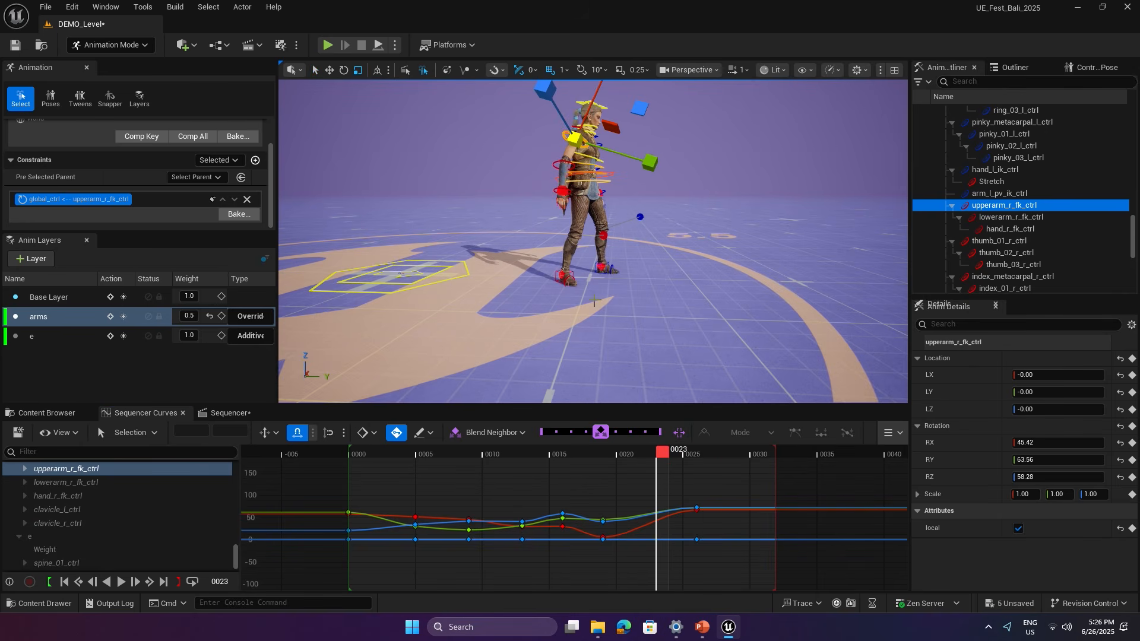
key(e)
mouse_move(626, 308)
ctrl+mouse_down()
mouse_move(622, 321)
mouse_move(646, 310)
ctrl+mouse_up()
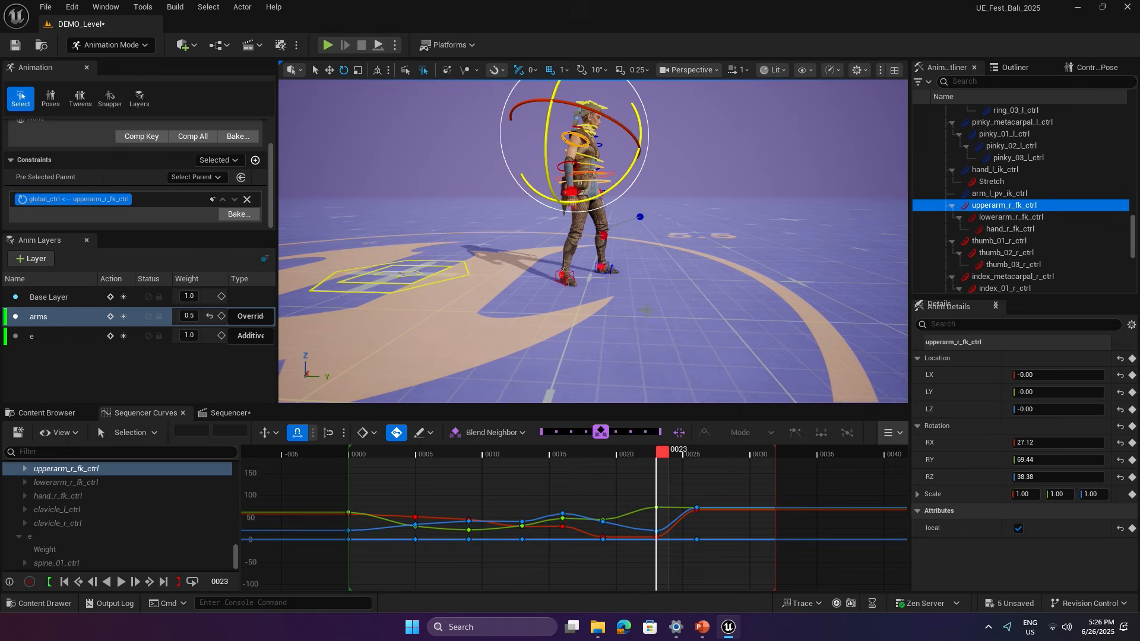
Move the frame 26 keys of upperarm_r_fk_ctrl to frame 31 and scrub to the end of the animation.
drag(662, 452, 755, 452)
drag(696, 486, 727, 585)
drag(697, 509, 763, 508)
mouse_move(766, 453)
mouse_down()
mouse_move(605, 453)
mouse_move(773, 455)
mouse_up()
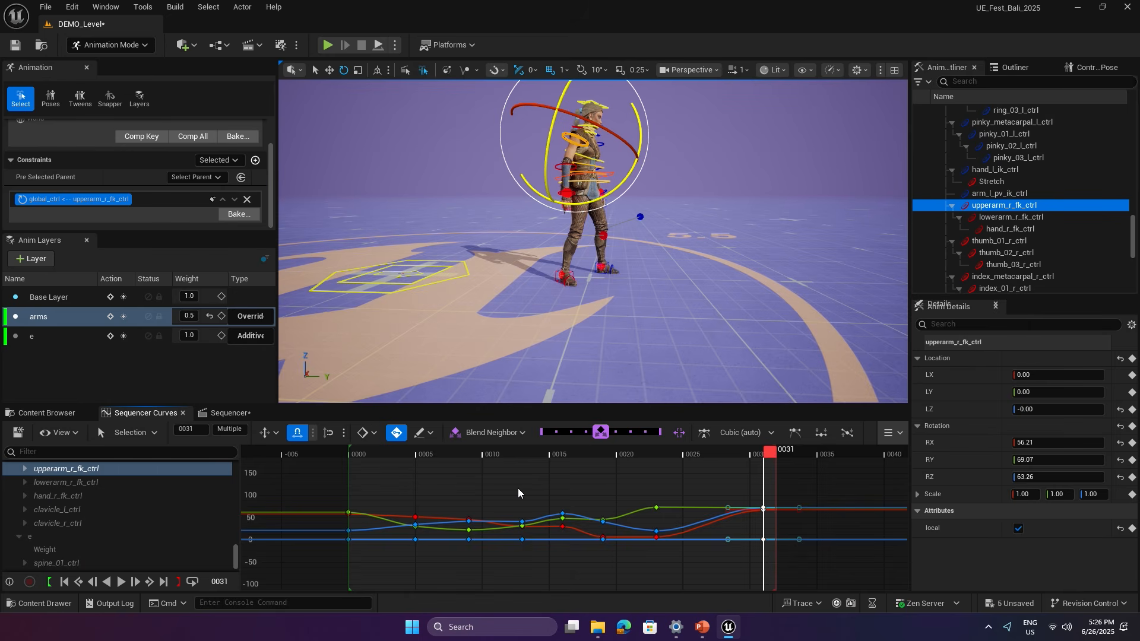
Merge the additive layer e into the Base Layer.
click(37, 316)
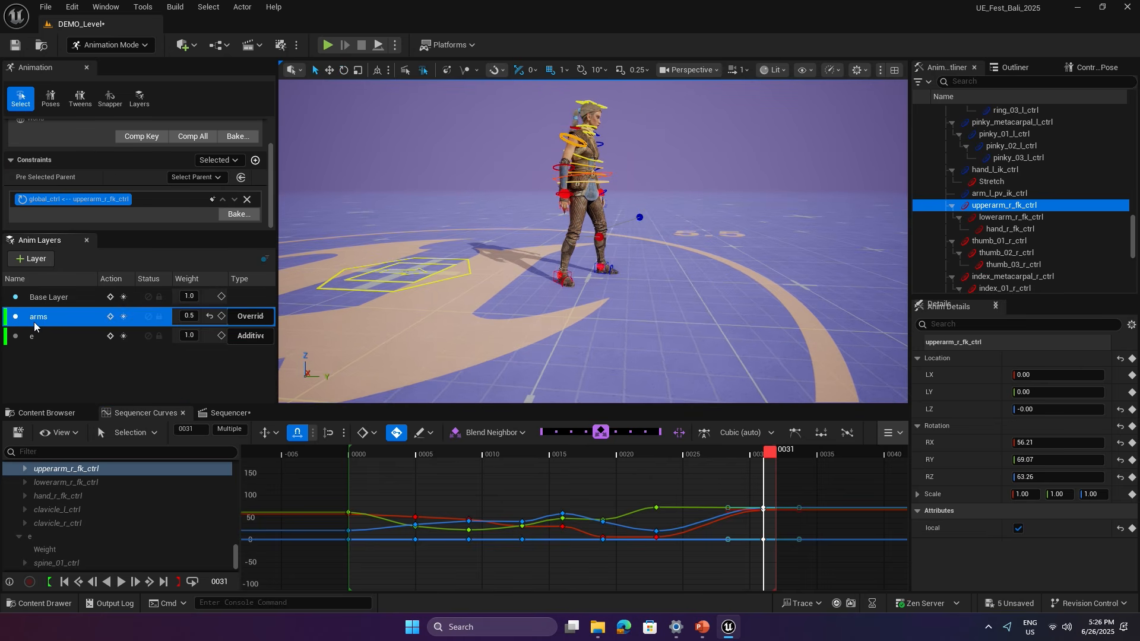
ctrl+click(45, 303)
click(46, 299)
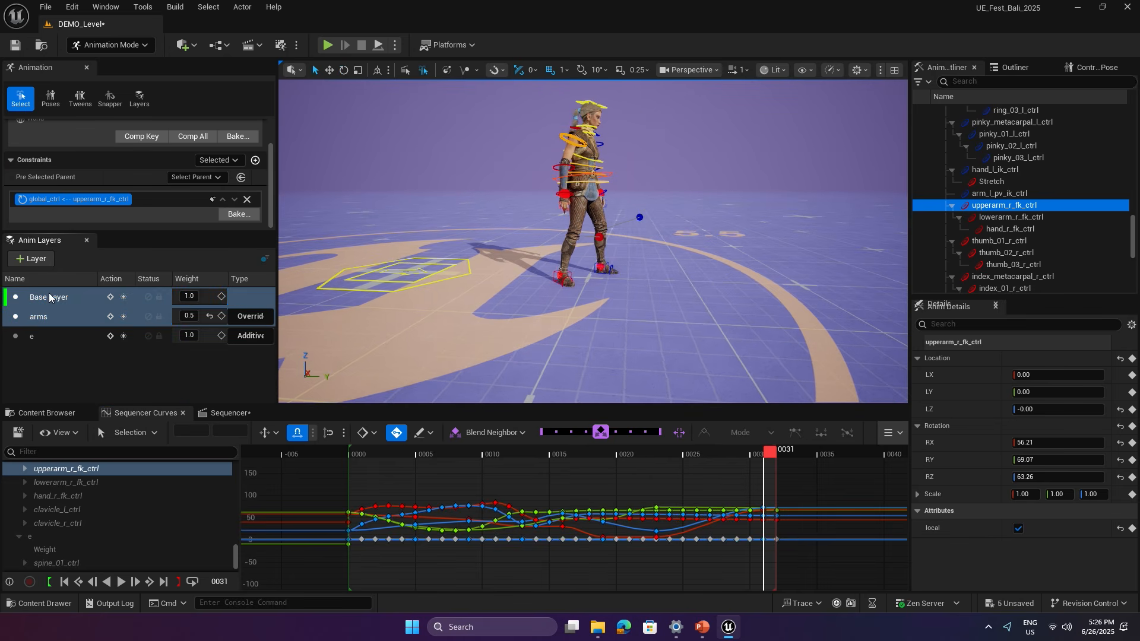
click(37, 335)
ctrl+click(47, 298)
right_click(45, 298)
click(65, 320)
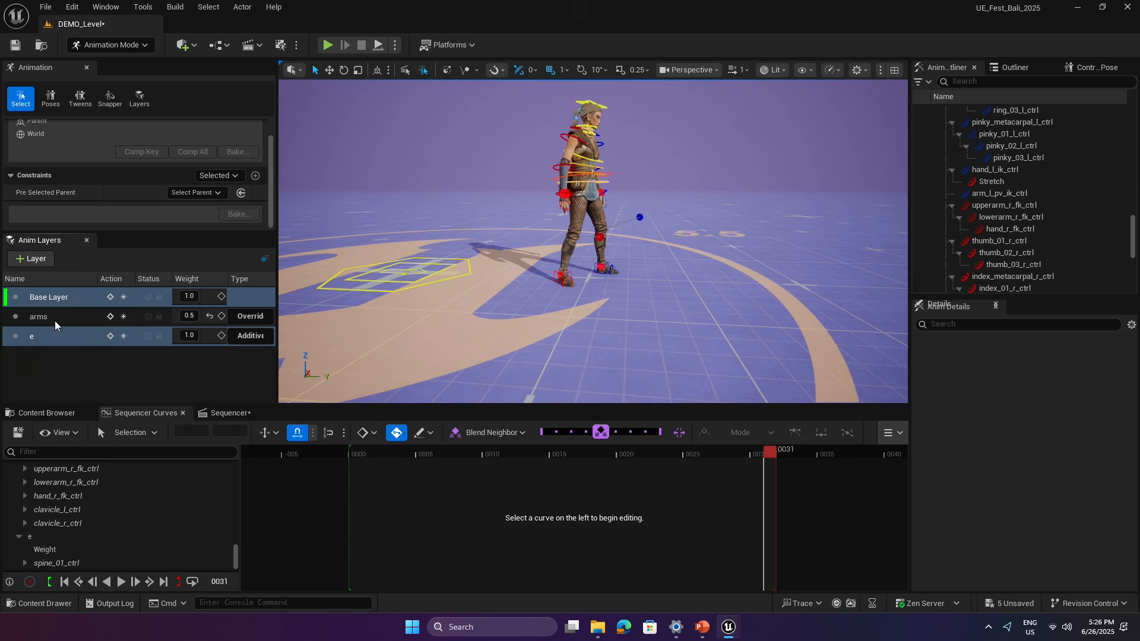
click(132, 409)
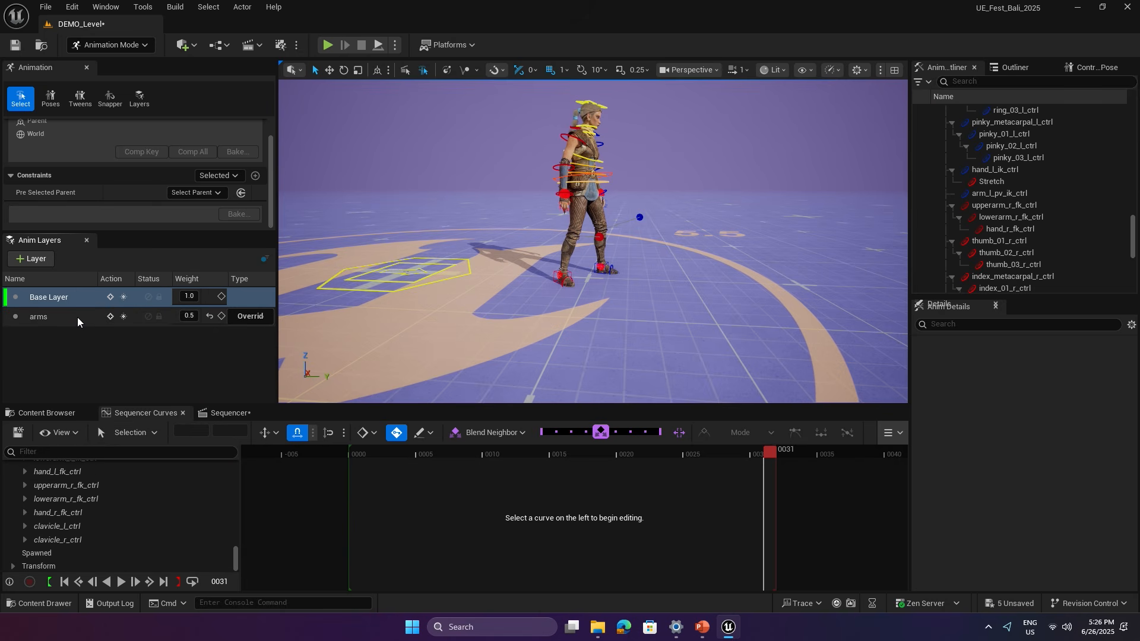
Merge the arms layer into the Base Layer with the Keys Only bake setting.
drag(667, 457, 729, 487)
ctrl+click(43, 315)
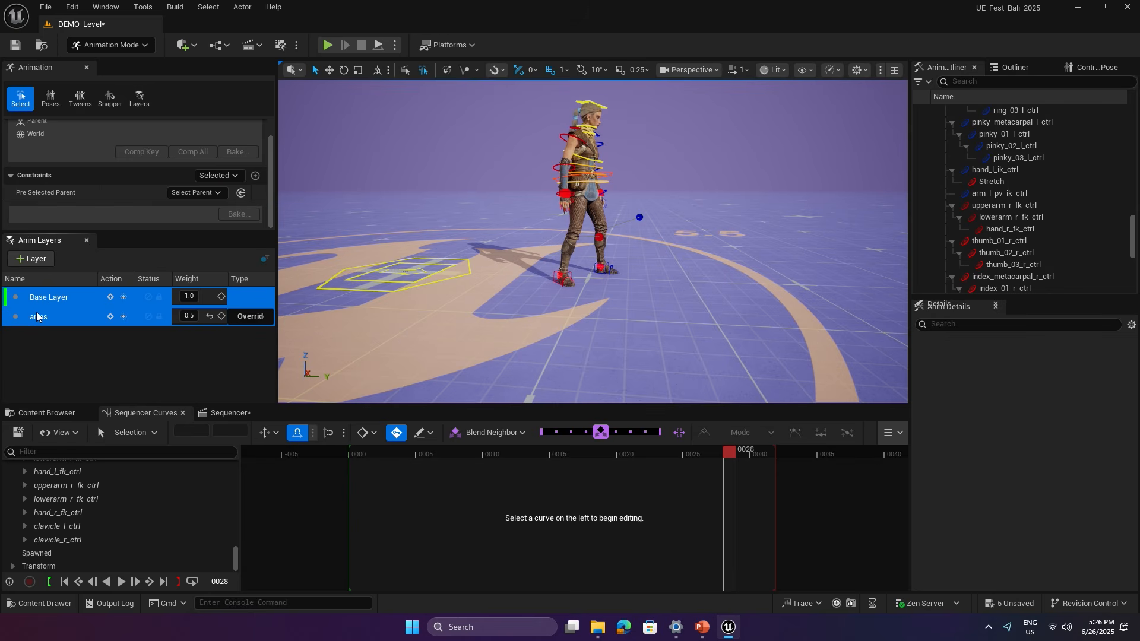
right_click(48, 295)
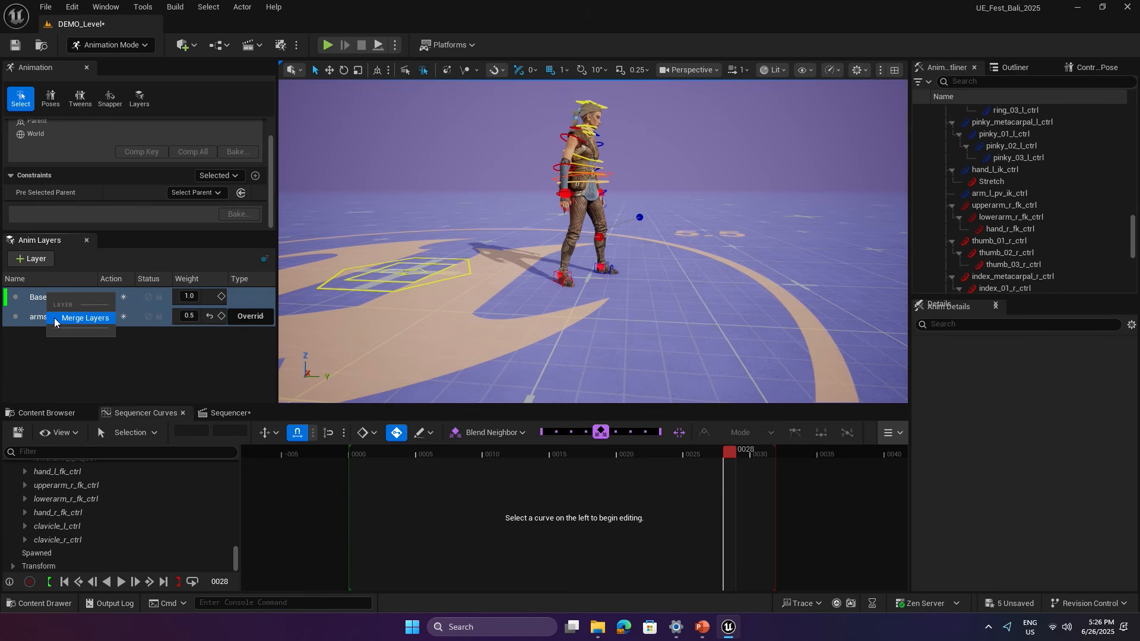
click(50, 318)
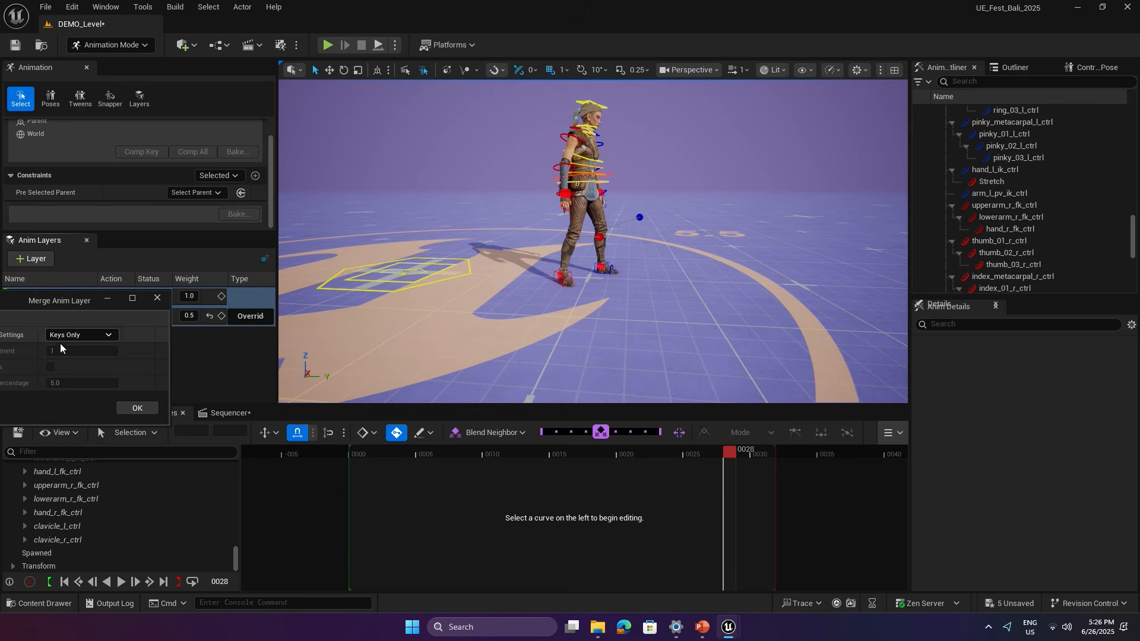
click(137, 408)
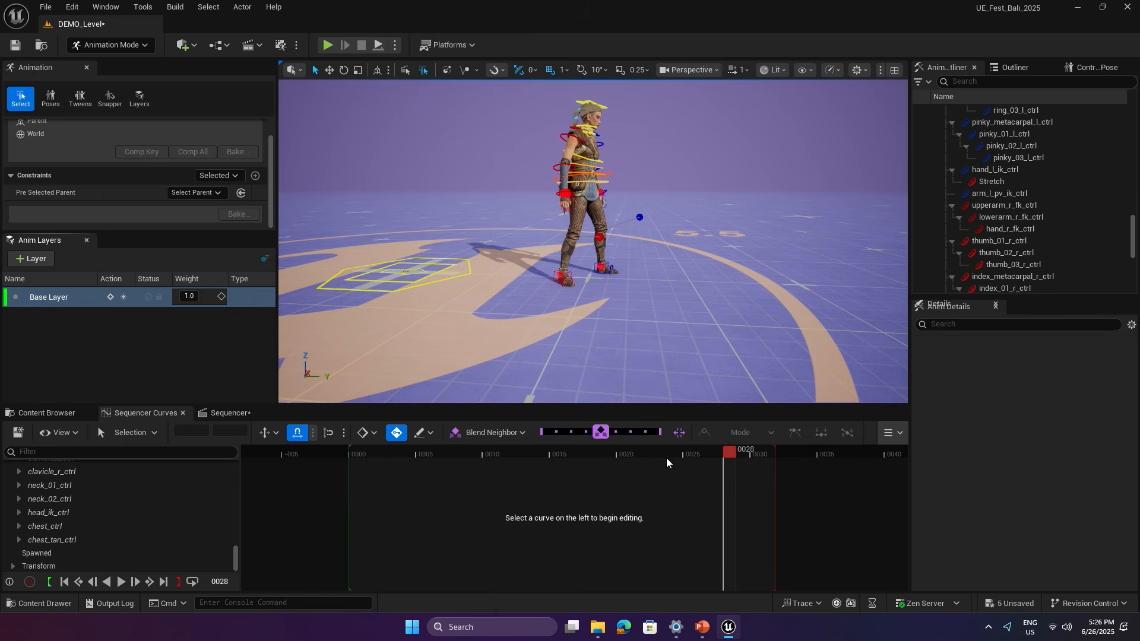
Scrub through the merged animation and play it back to check the result.
drag(454, 455, 475, 455)
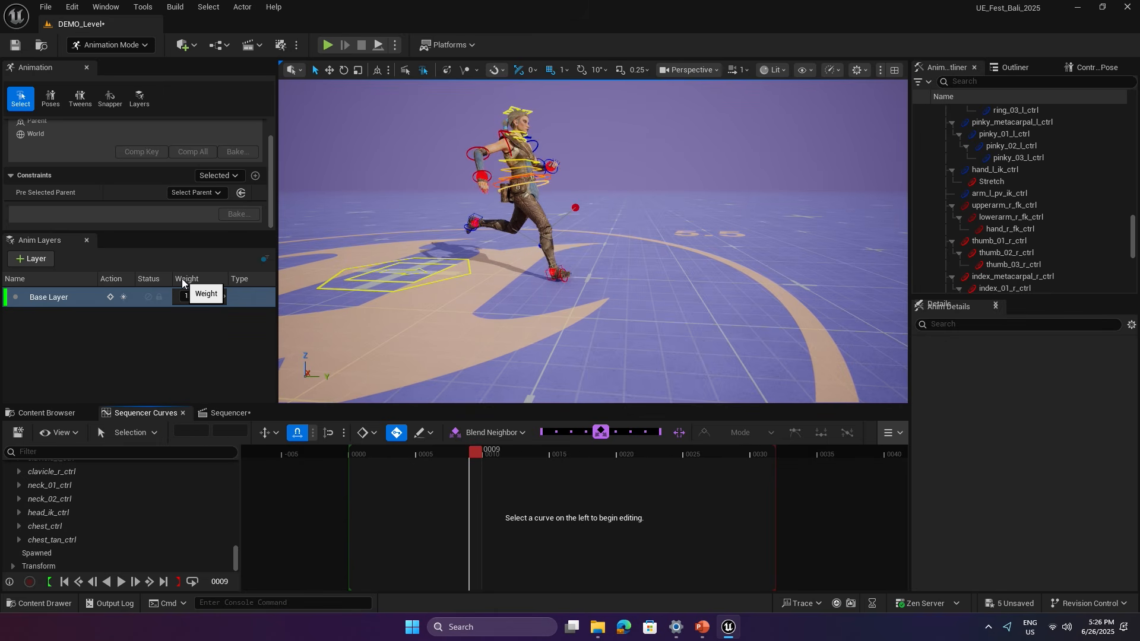
drag(467, 454, 592, 432)
key(space)
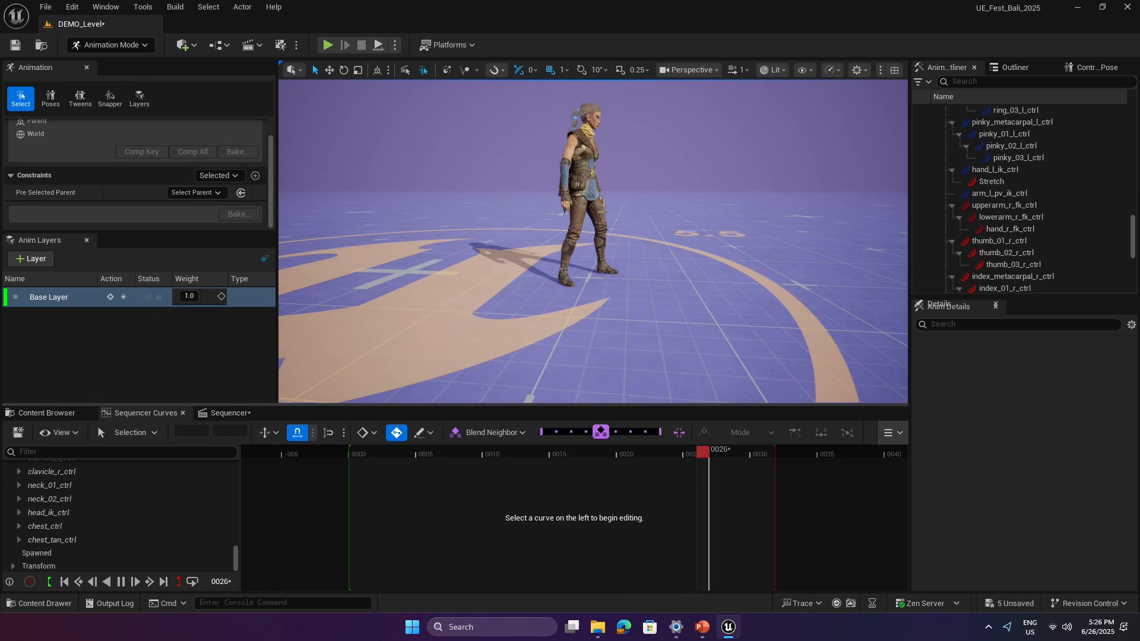
key(space)
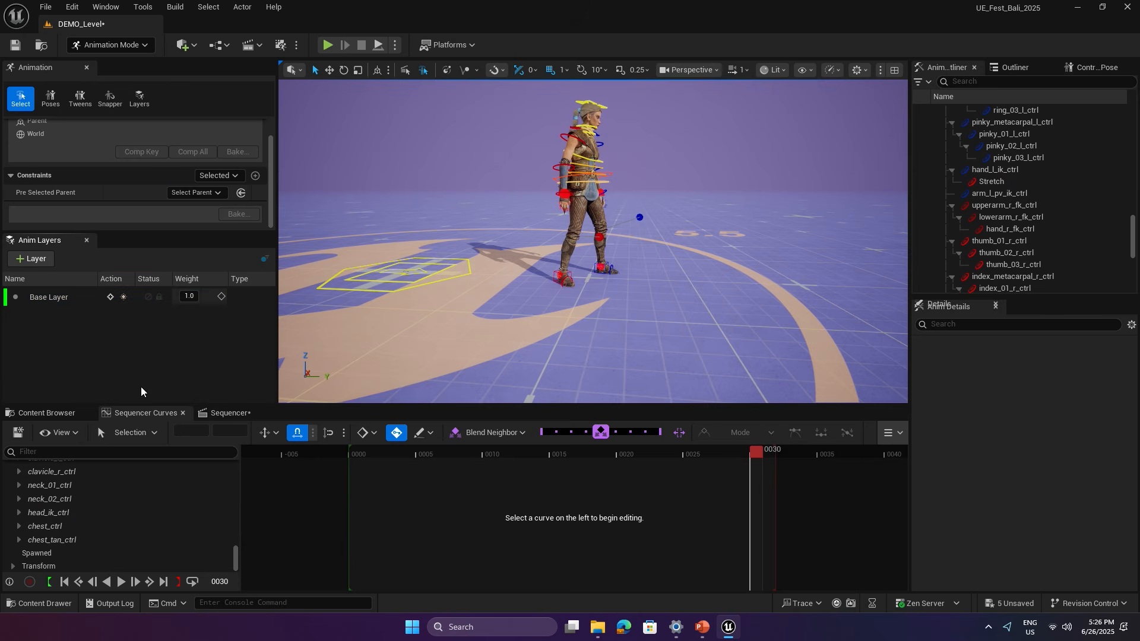
Expand CBP_Echo in the Sequencer, select the CR_Mannequin_Body track and display its curves in the curve editor.
click(222, 413)
scroll(179, 497, up, 1)
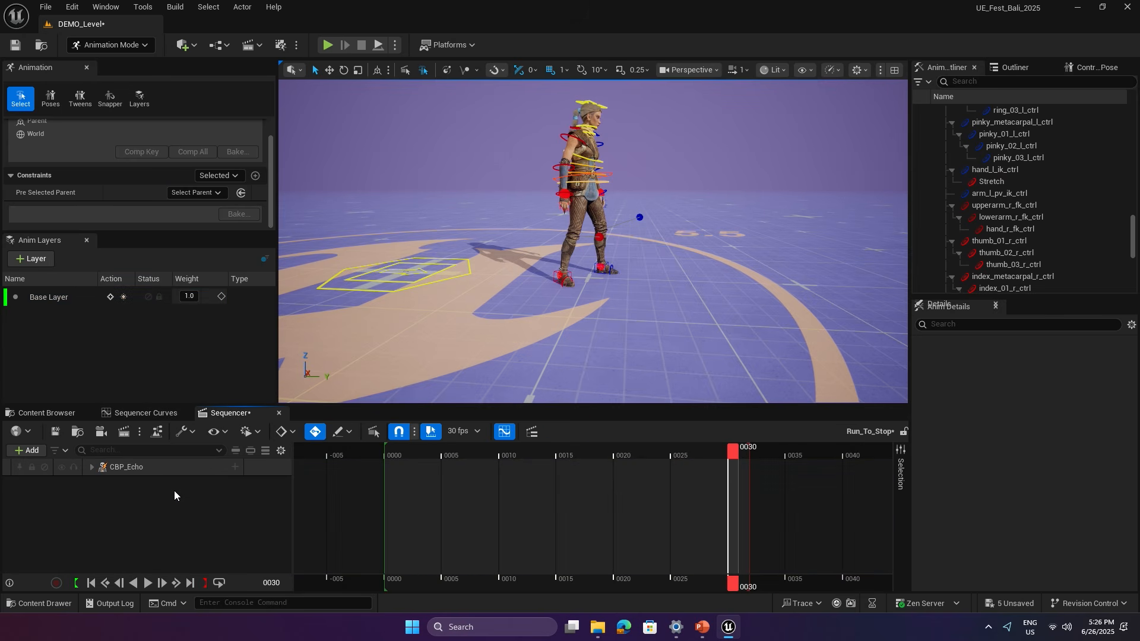
click(92, 466)
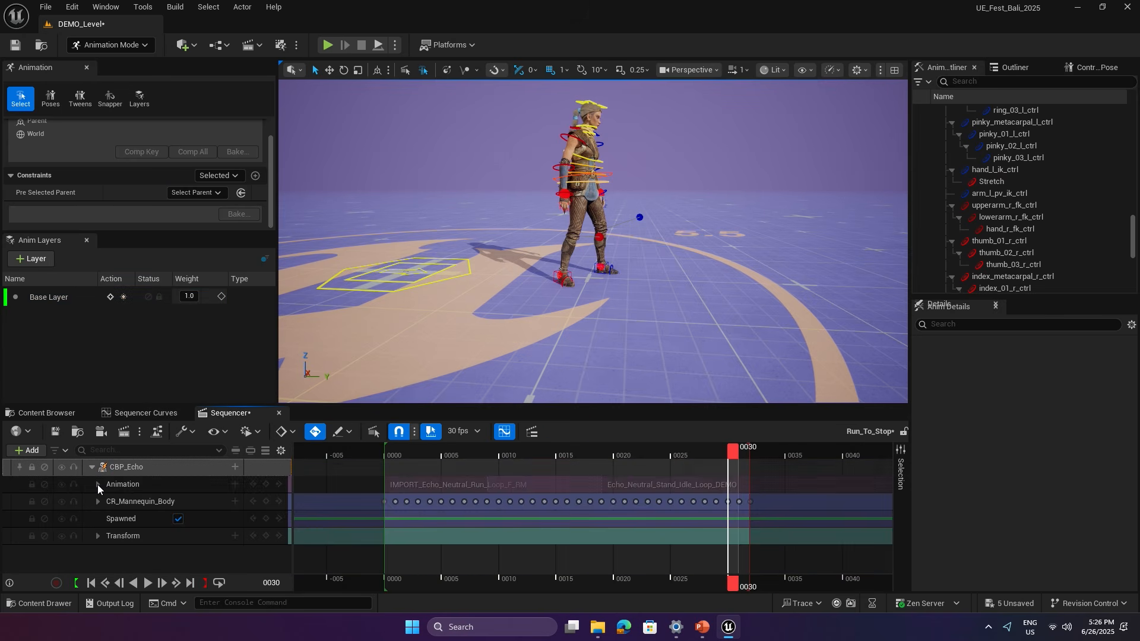
click(130, 500)
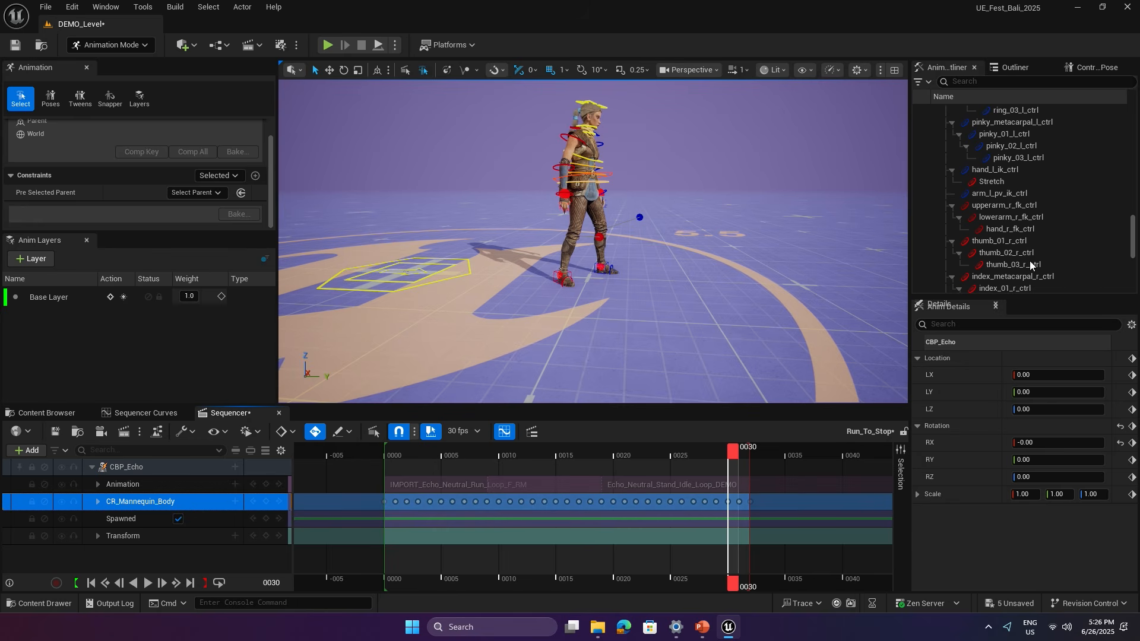
scroll(1030, 261, up, 4)
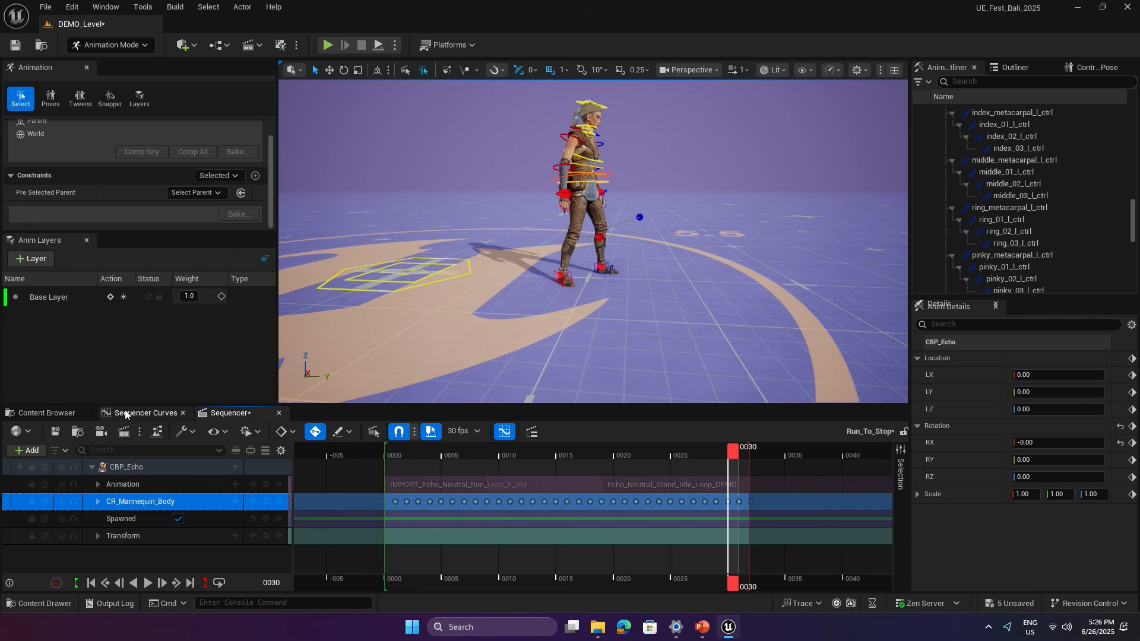
click(146, 413)
right_drag(639, 516, 611, 540)
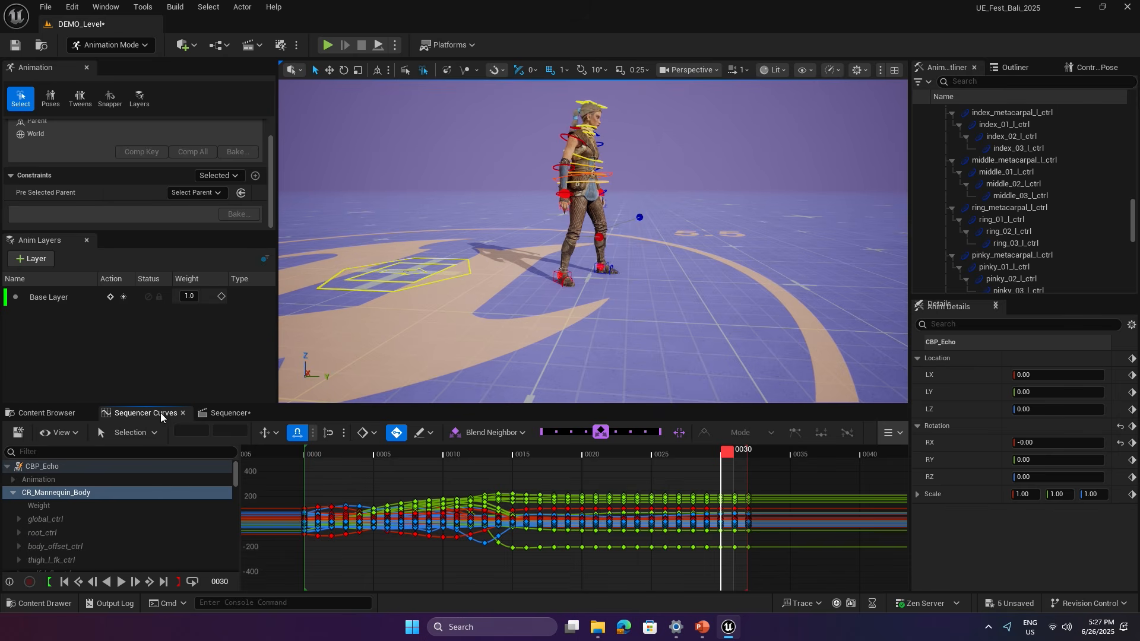
Inspect the global_ctrl and root_ctrl tracks under CR_Mannequin_Body in the Sequencer, then collapse and reselect the whole rig track.
click(225, 412)
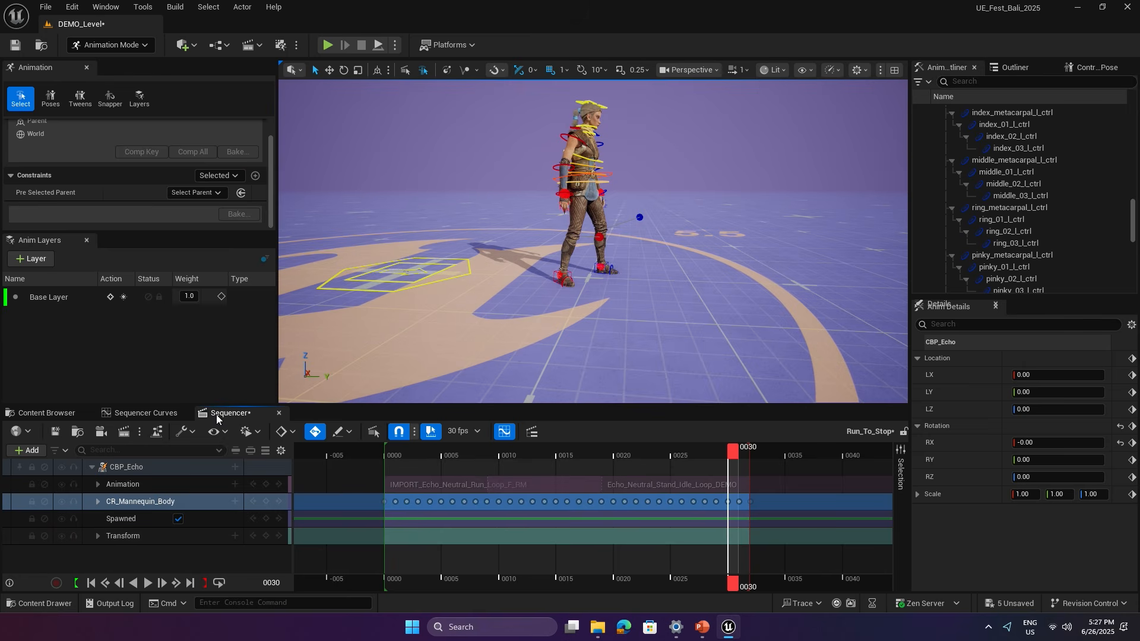
click(157, 503)
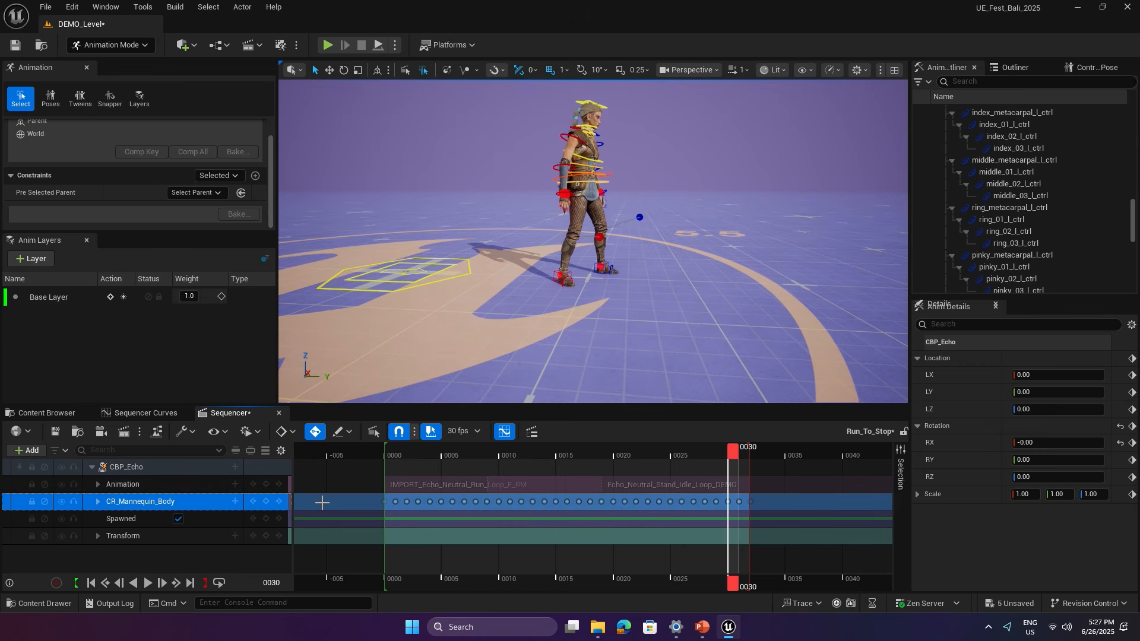
click(98, 502)
click(130, 536)
click(131, 553)
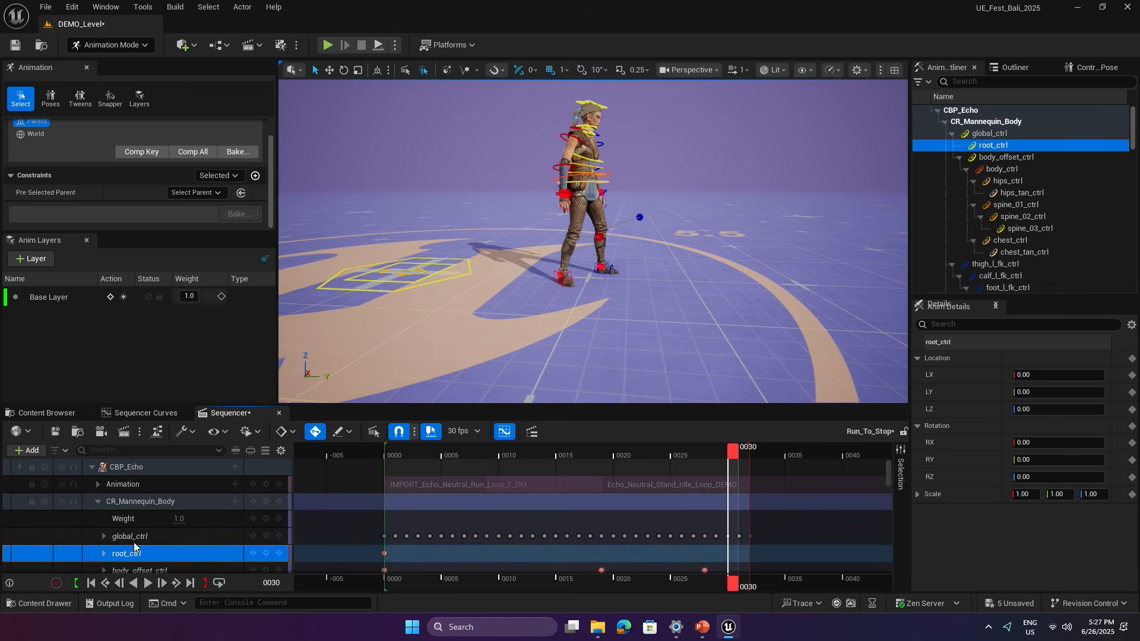
click(144, 502)
click(97, 502)
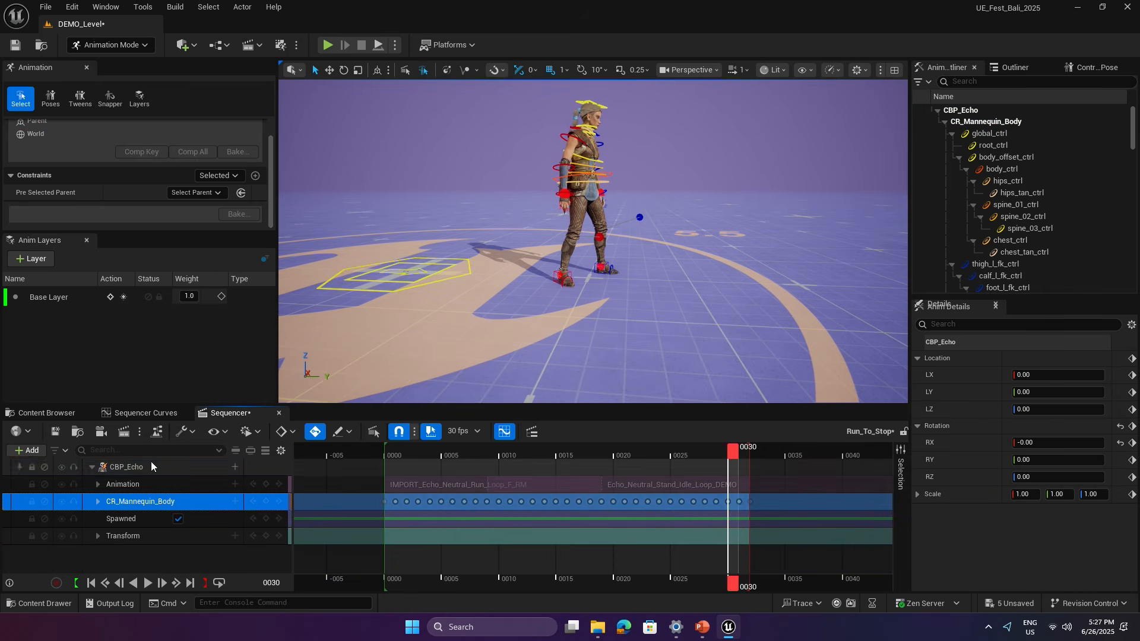
Review the full rig's curves in the curve editor and scrub the animation to frame 14.
click(146, 413)
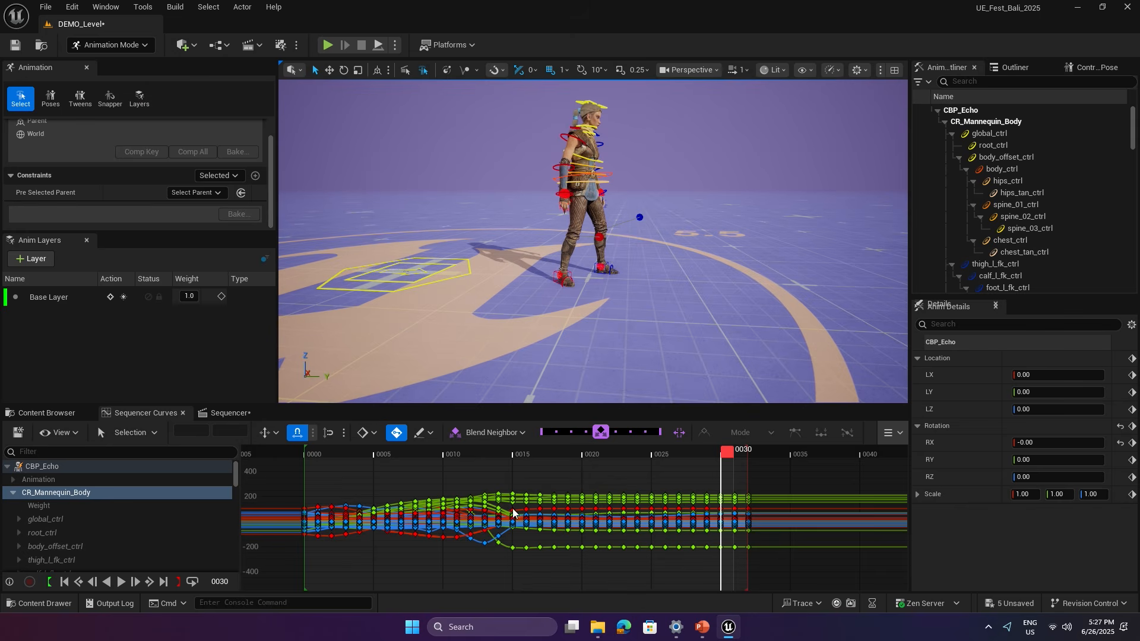
right_drag(533, 470, 522, 471)
drag(532, 452, 645, 452)
click(469, 433)
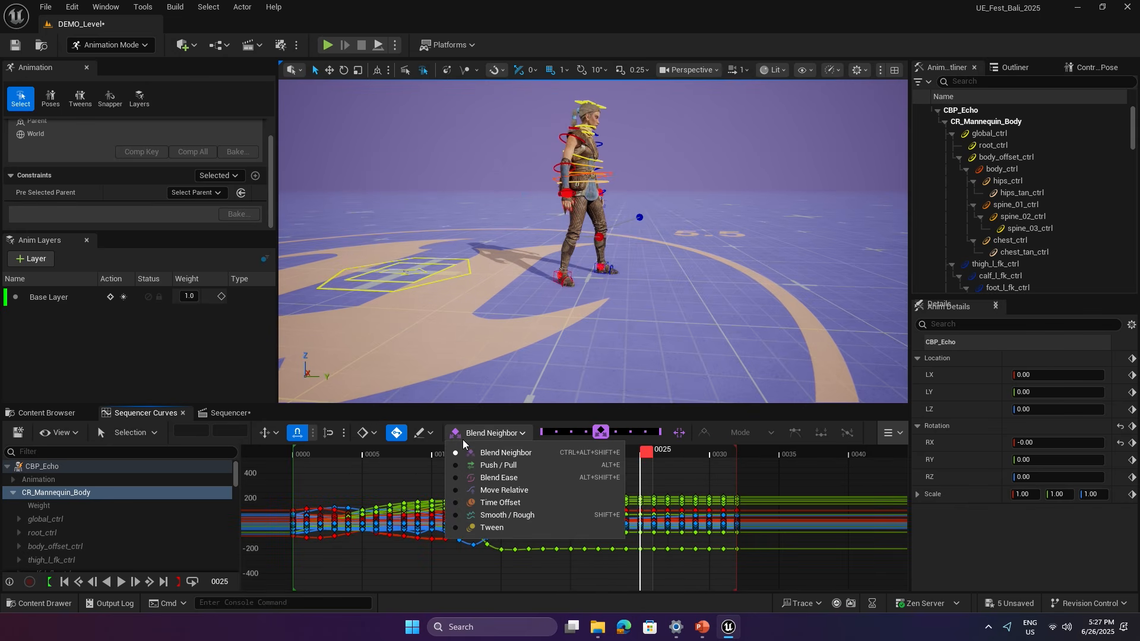
click(427, 467)
drag(469, 452, 494, 452)
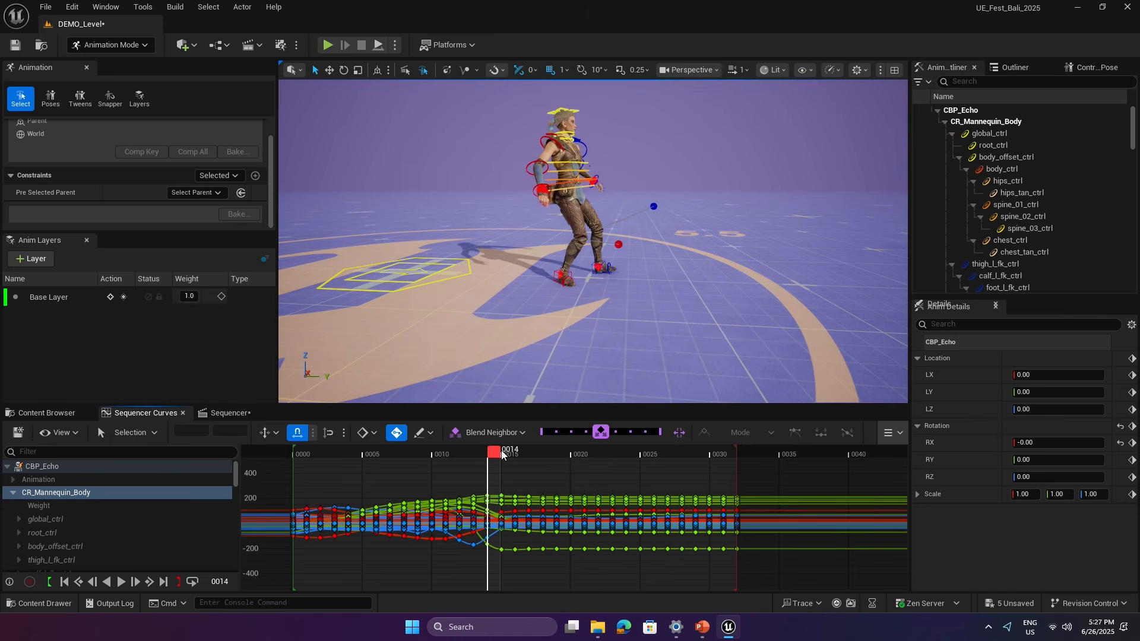
Activate the Retime tool for the CR_Mannequin_Body curves and add a retime anchor at frame 13.
click(116, 436)
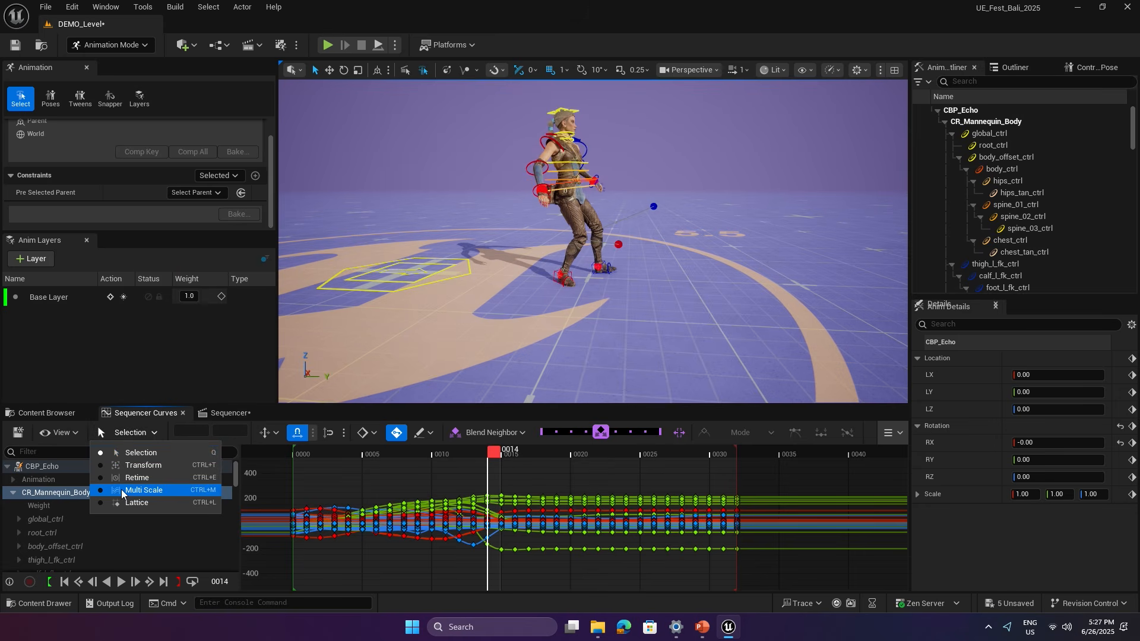
click(127, 484)
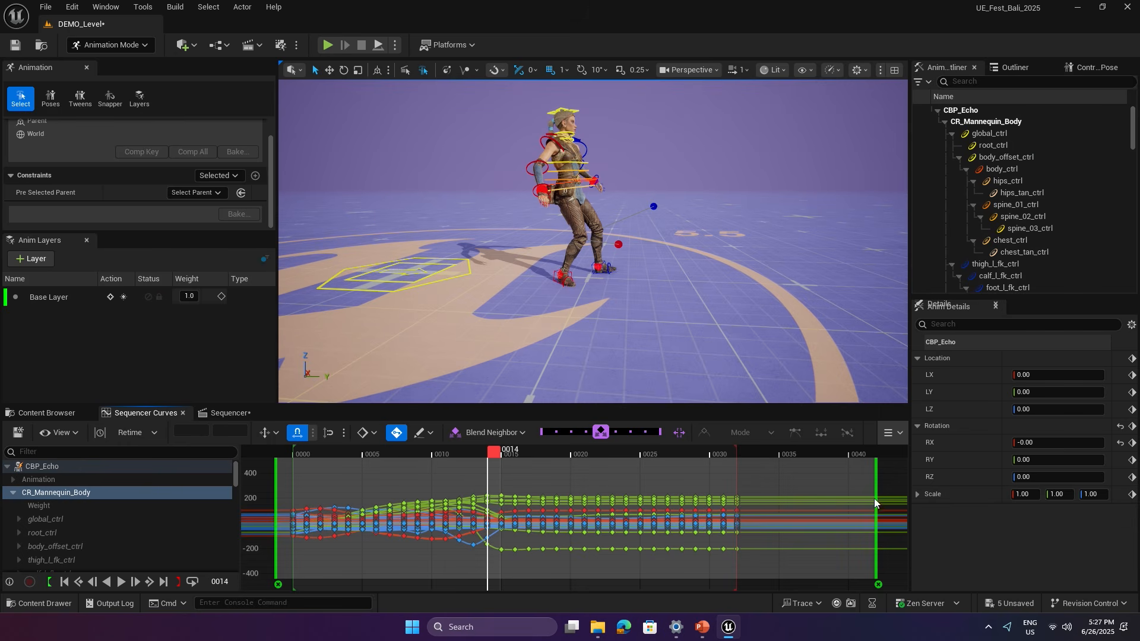
right_drag(842, 532, 638, 529)
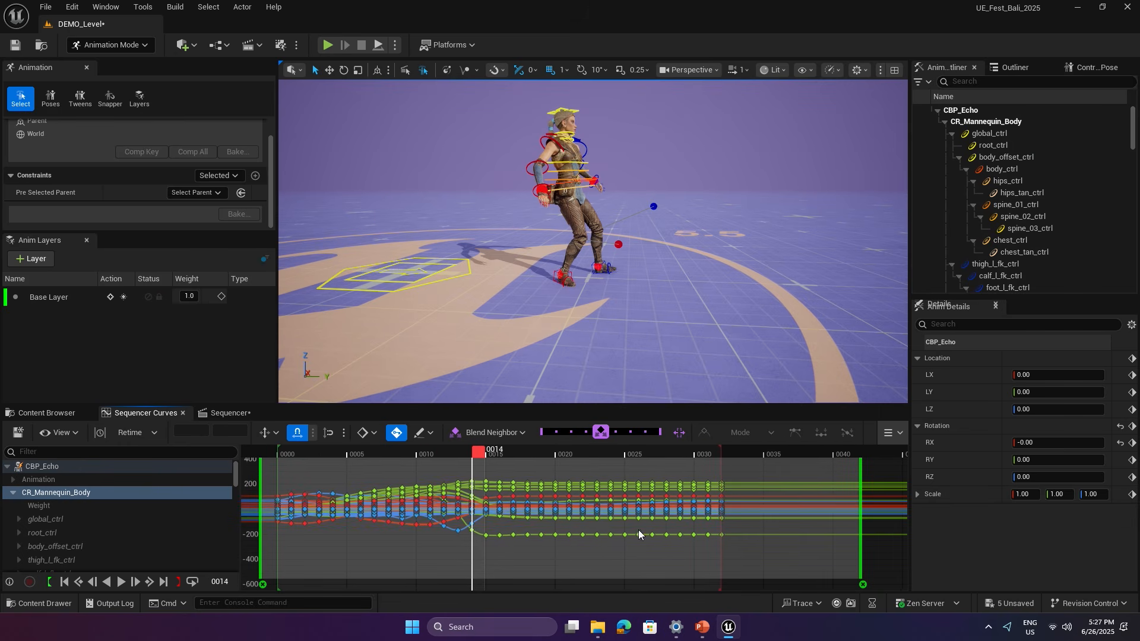
mouse_move(470, 455)
mouse_down()
mouse_move(414, 454)
mouse_move(464, 454)
mouse_up()
double_click(461, 492)
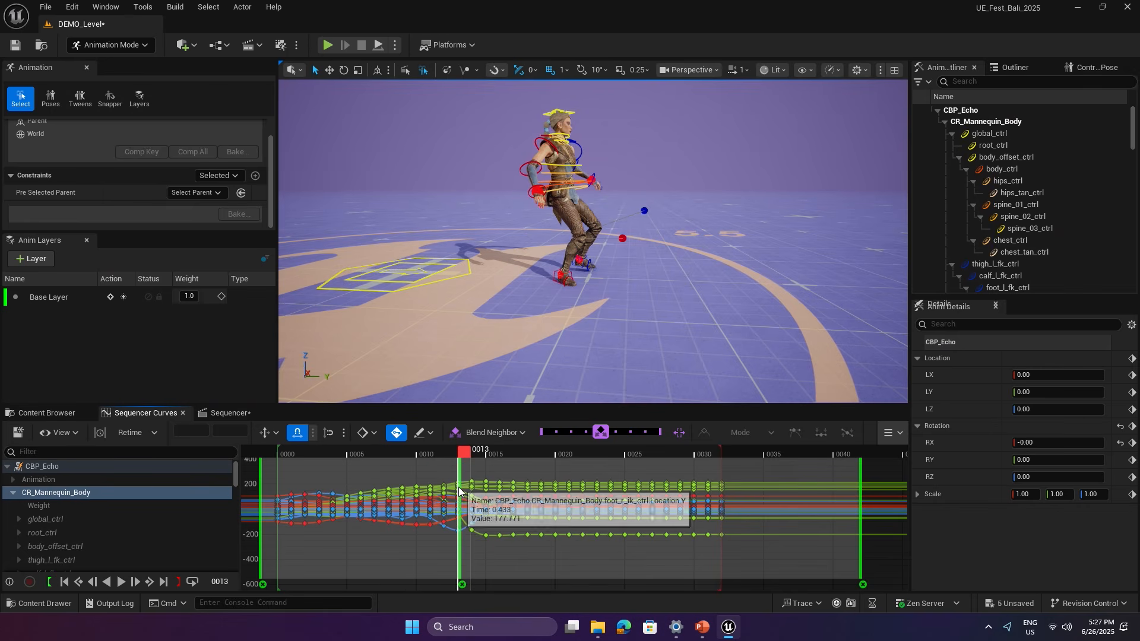
Add a retime anchor at frame 20 and delete the anchor beyond the end of the animation.
drag(464, 451, 564, 480)
double_click(557, 502)
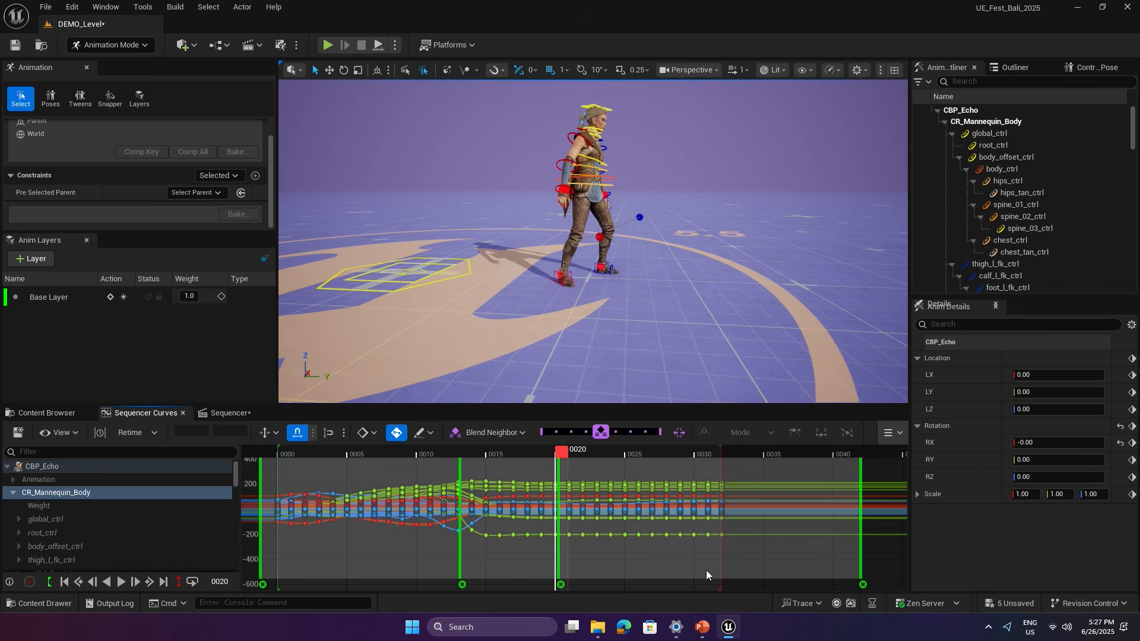
click(863, 585)
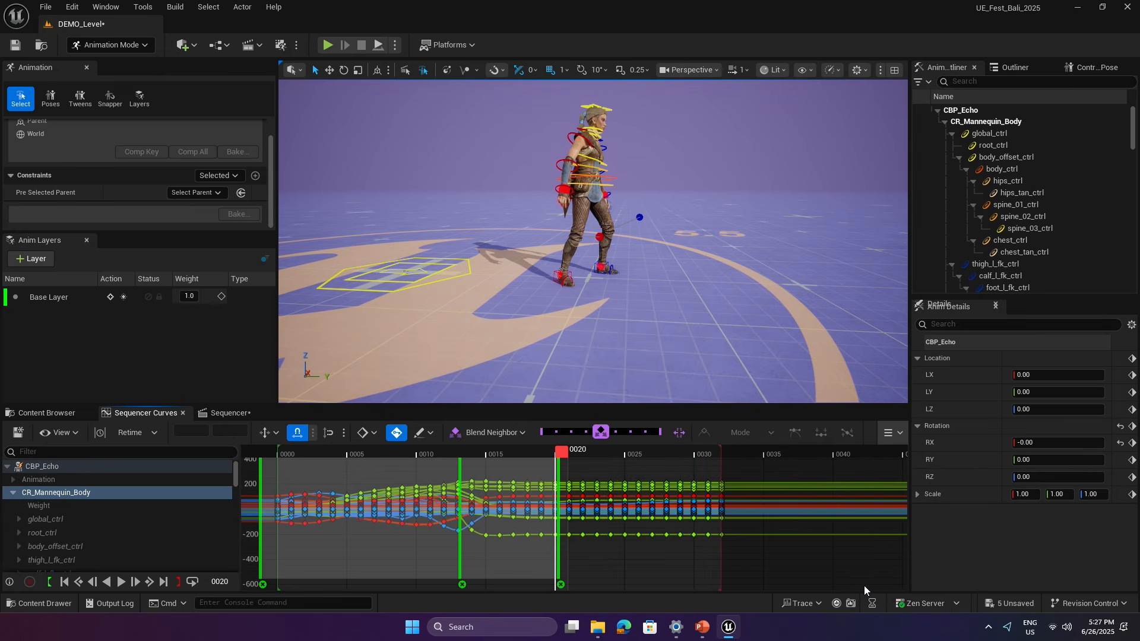
Retime the stop by moving the frame 20 anchor to about frame 19, and play the animation back.
click(557, 521)
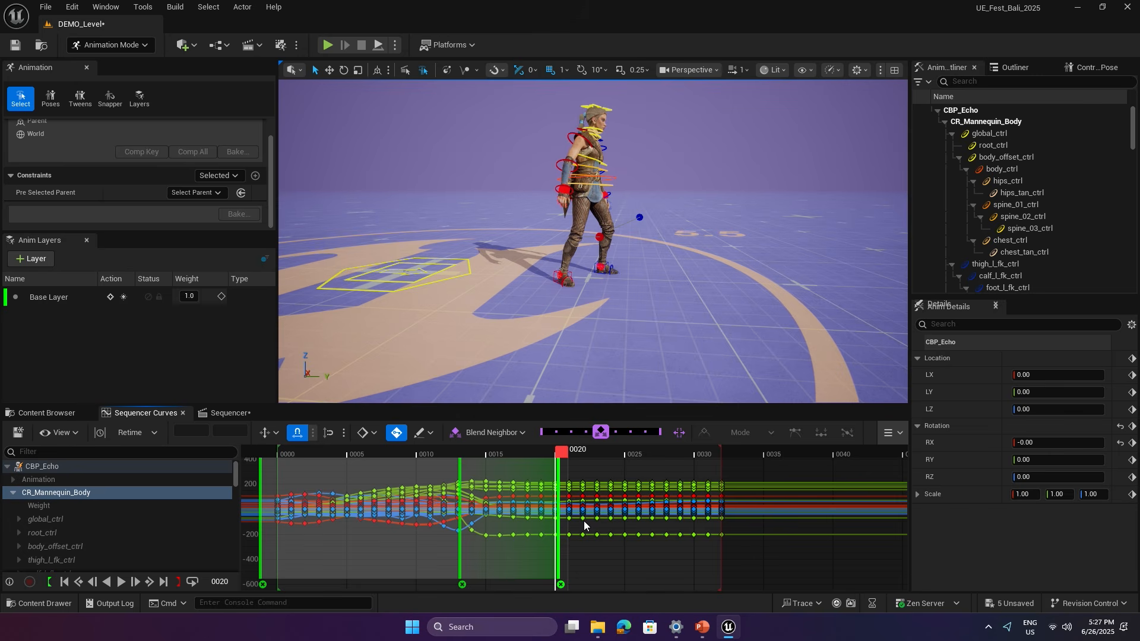
drag(558, 521, 584, 521)
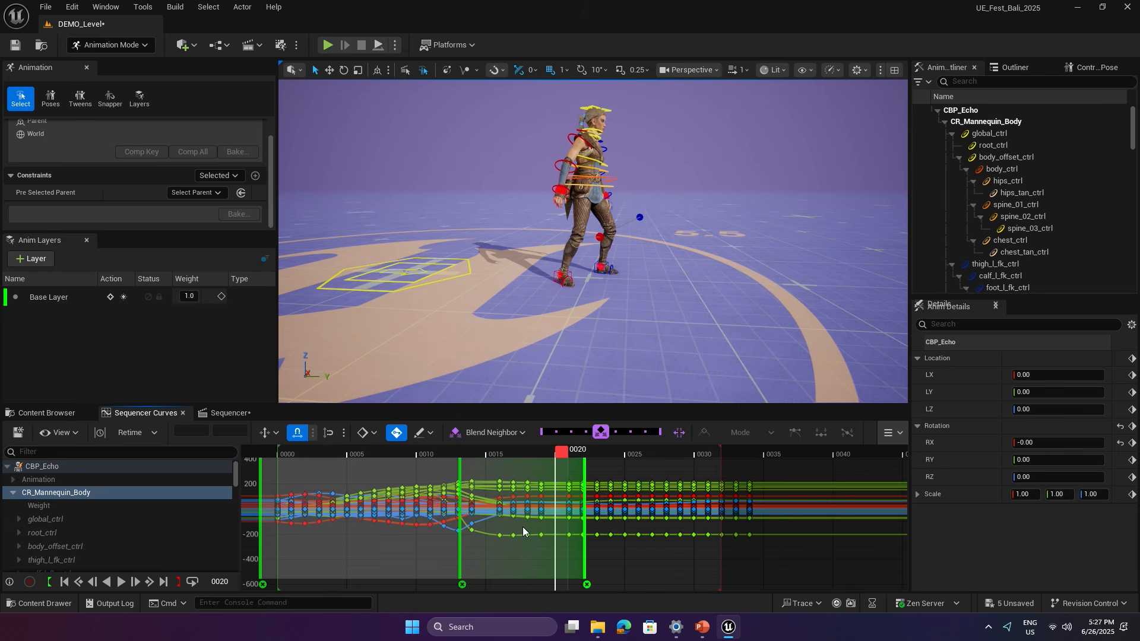
click(297, 434)
click(297, 433)
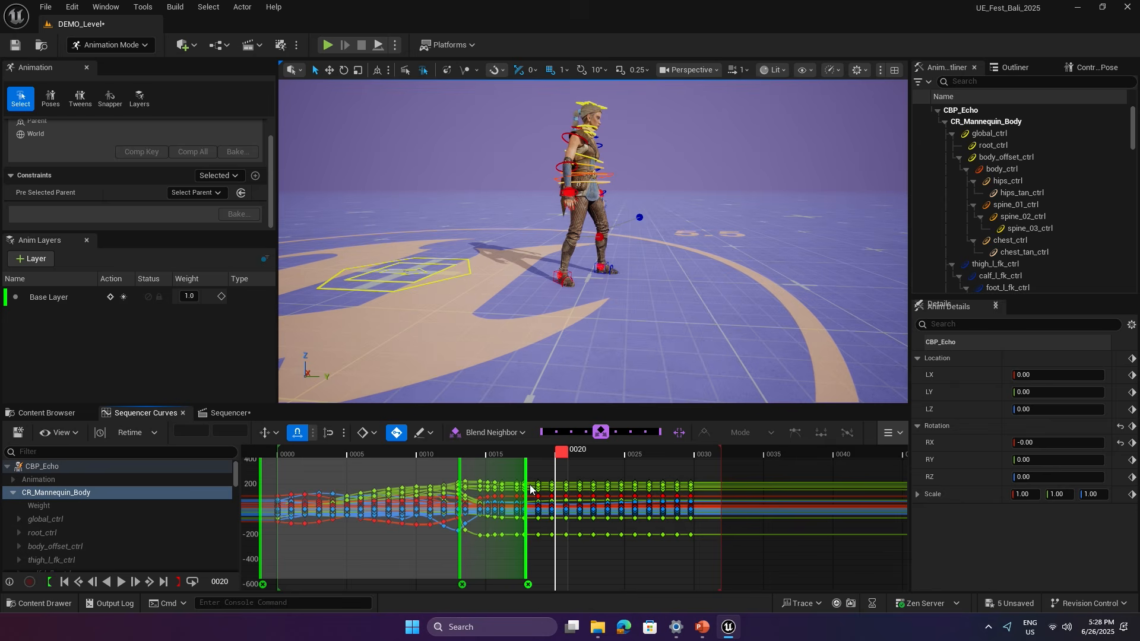
drag(527, 452, 478, 450)
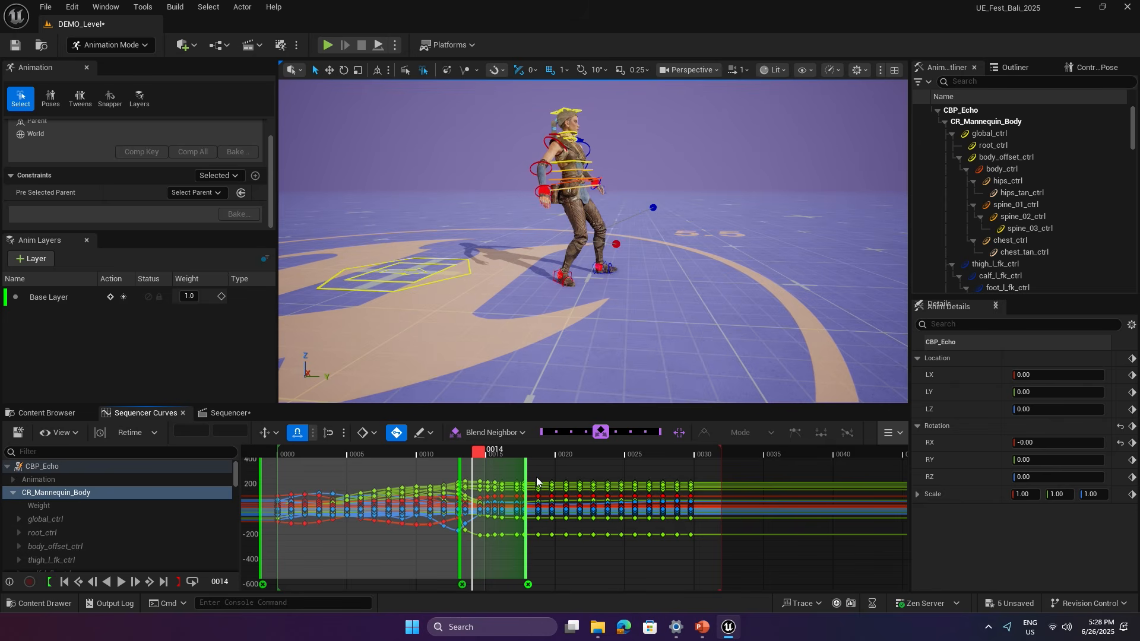
drag(526, 478, 538, 480)
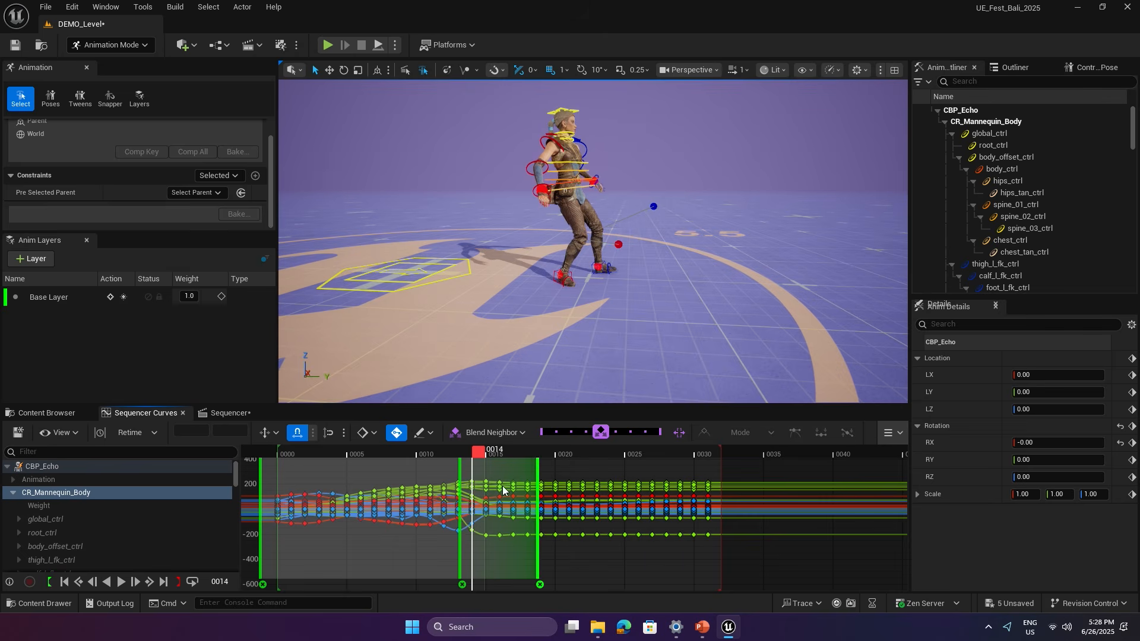
drag(476, 451, 410, 454)
key(space)
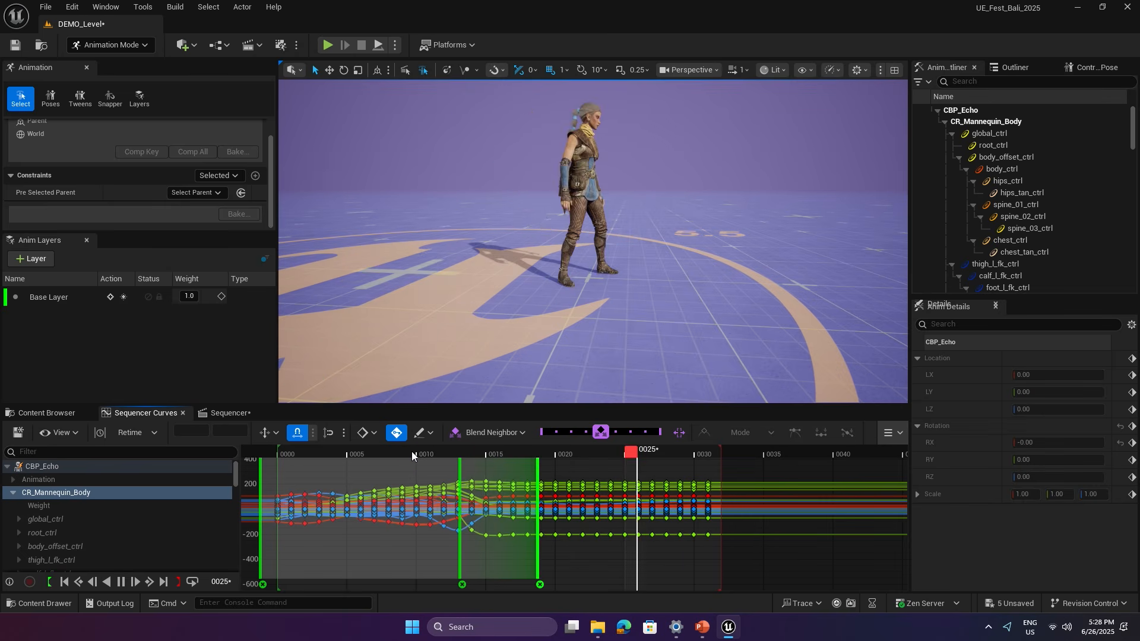
Add a retime anchor at frame 16 and move the last anchor to about frame 20.
click(482, 451)
drag(496, 450, 511, 469)
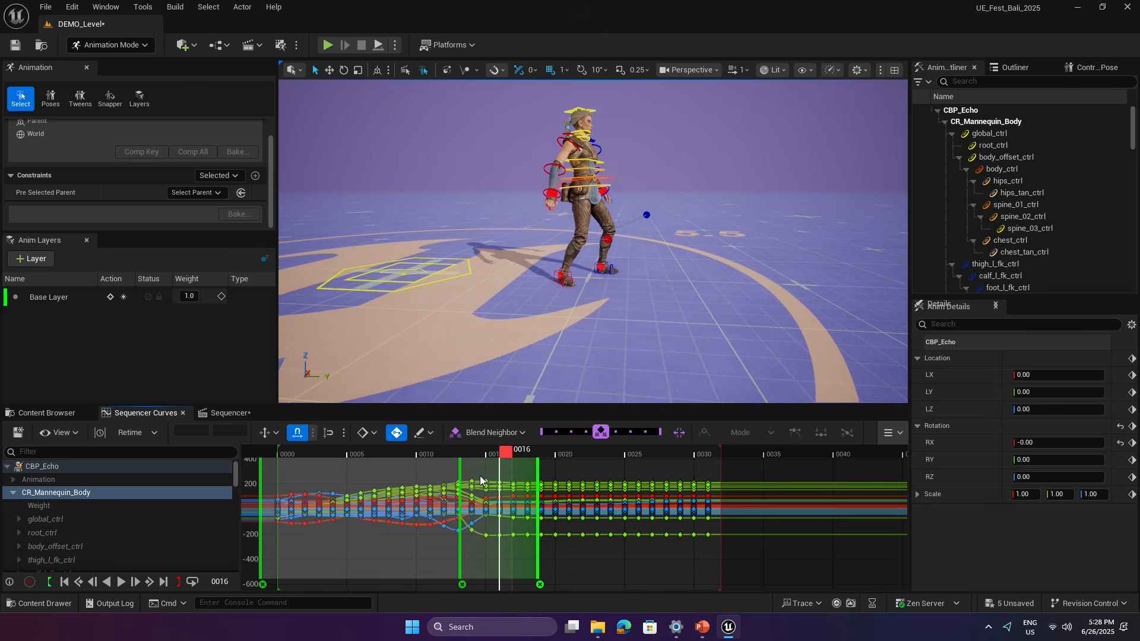
click(500, 478)
click(538, 469)
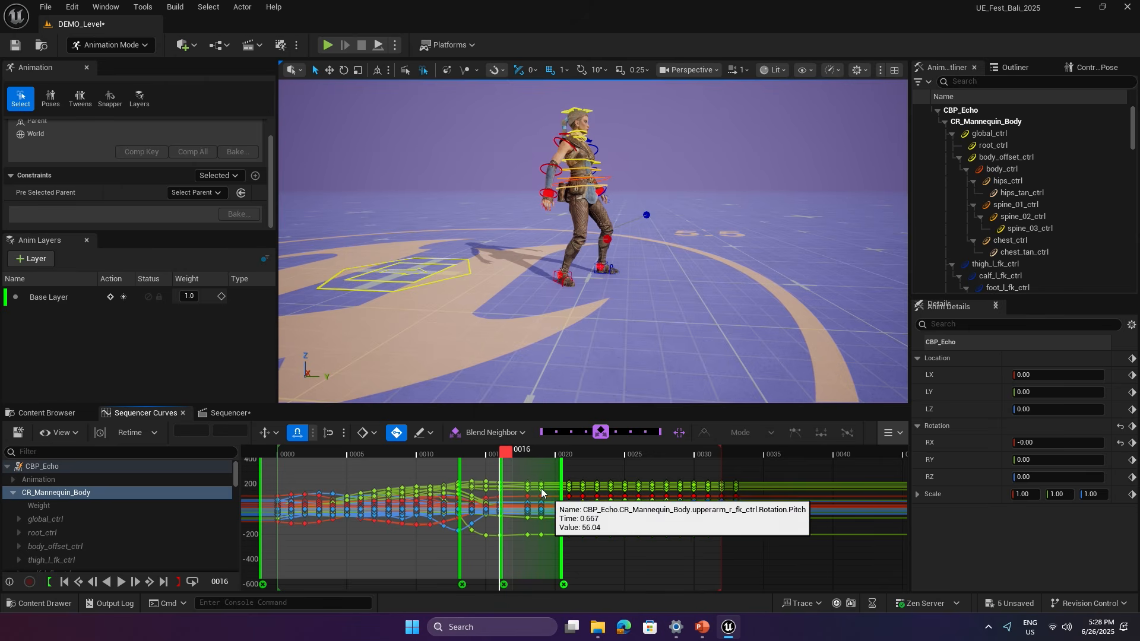
Play back the retimed animation to check the timing around frame 14.
drag(504, 453, 458, 453)
key(space)
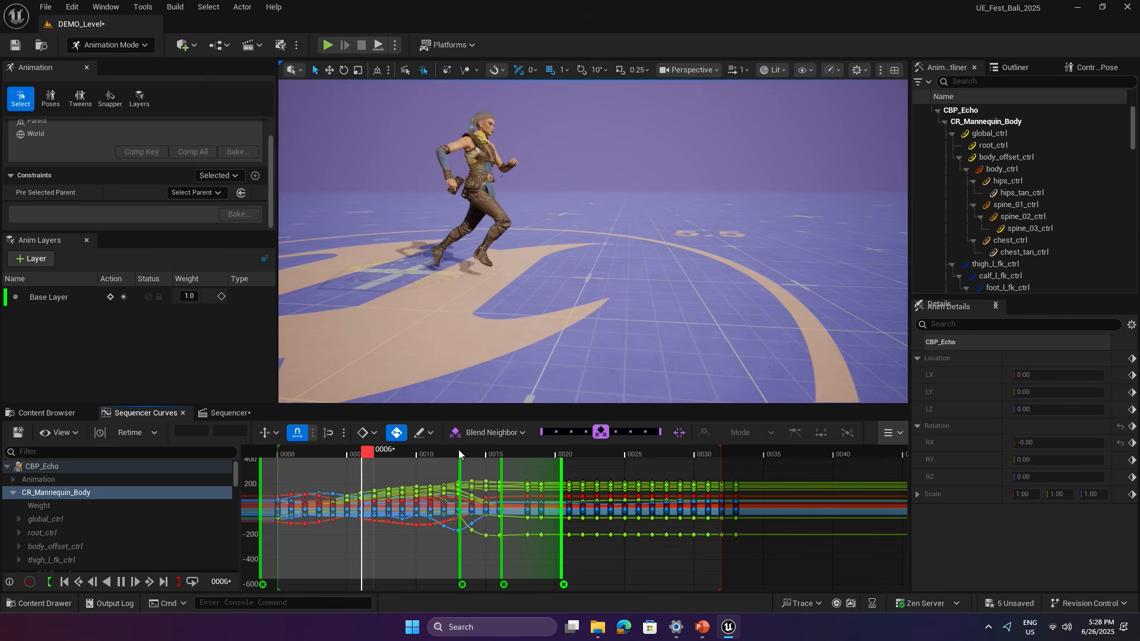
key(space)
key(Up)
key(space)
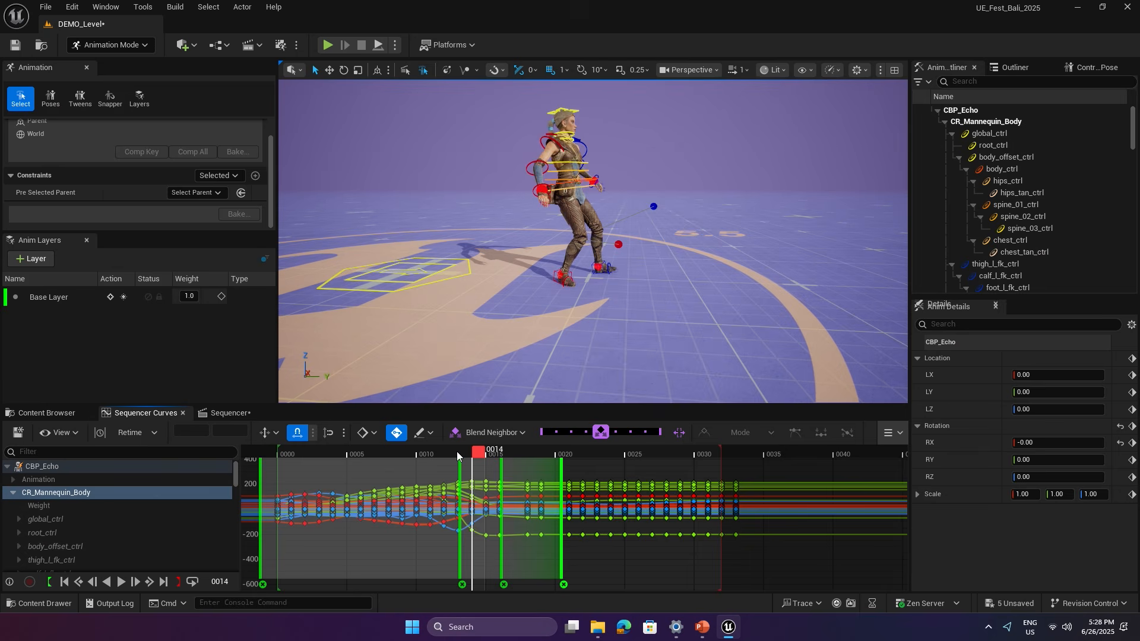
Step through the frames of the stop and add a retime anchor at frame 23.
key(Right)
key(Right)
key(Right)
key(Right)
key(Right)
key(Right)
key(Left)
key(Right)
key(Right)
key(Right)
key(Right)
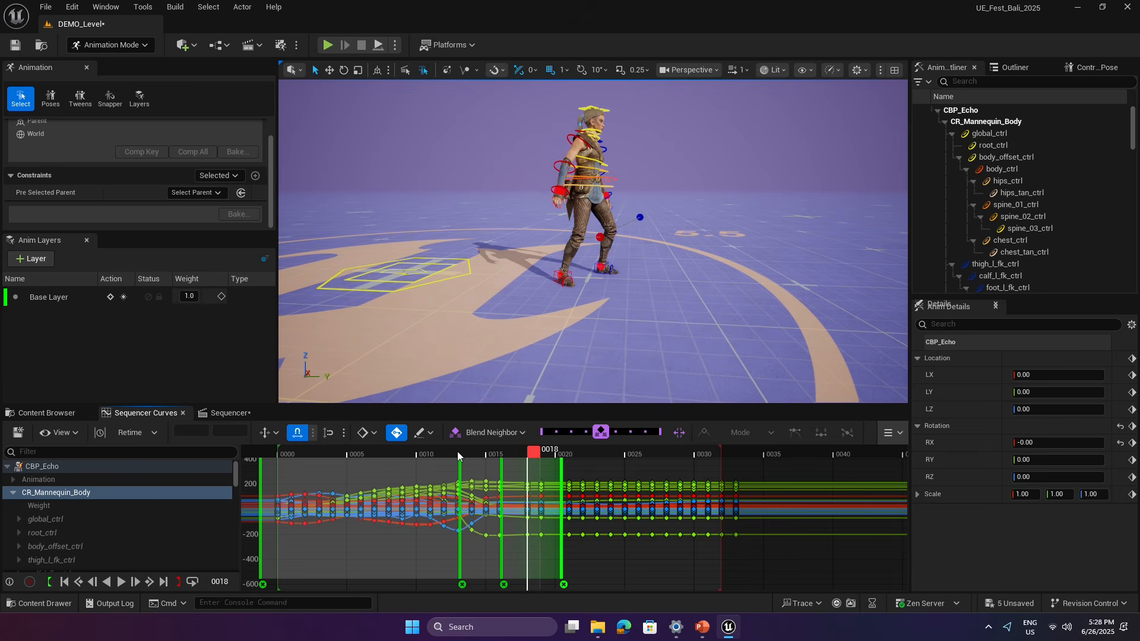
key(s)
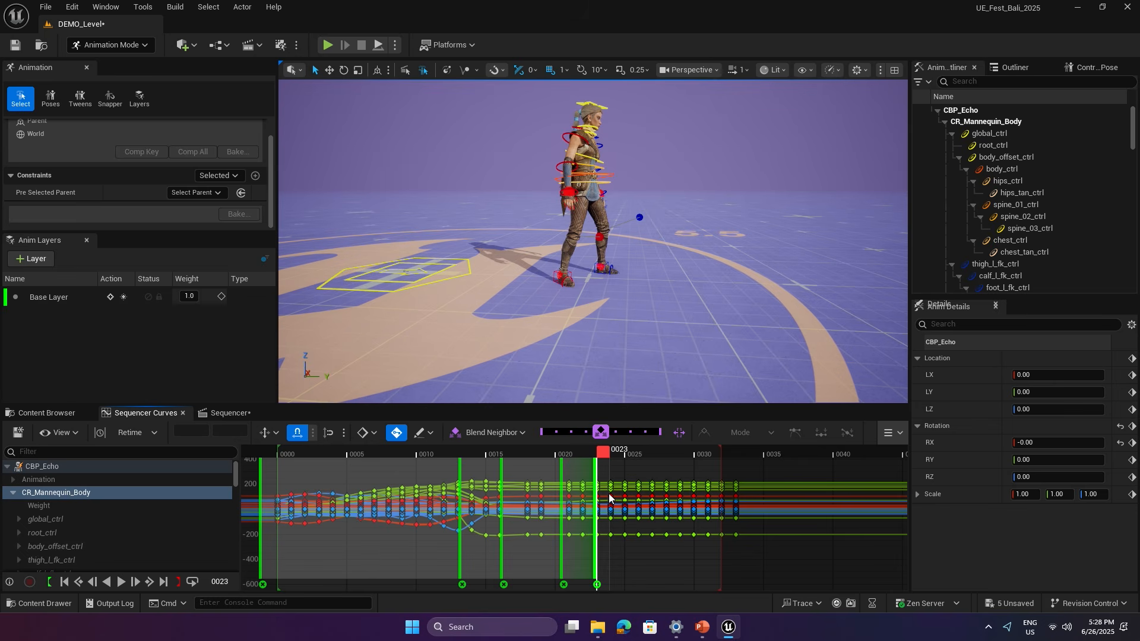
Stretch the settle by moving the last two retime anchors to about frames 21.5 and 25.
click(563, 493)
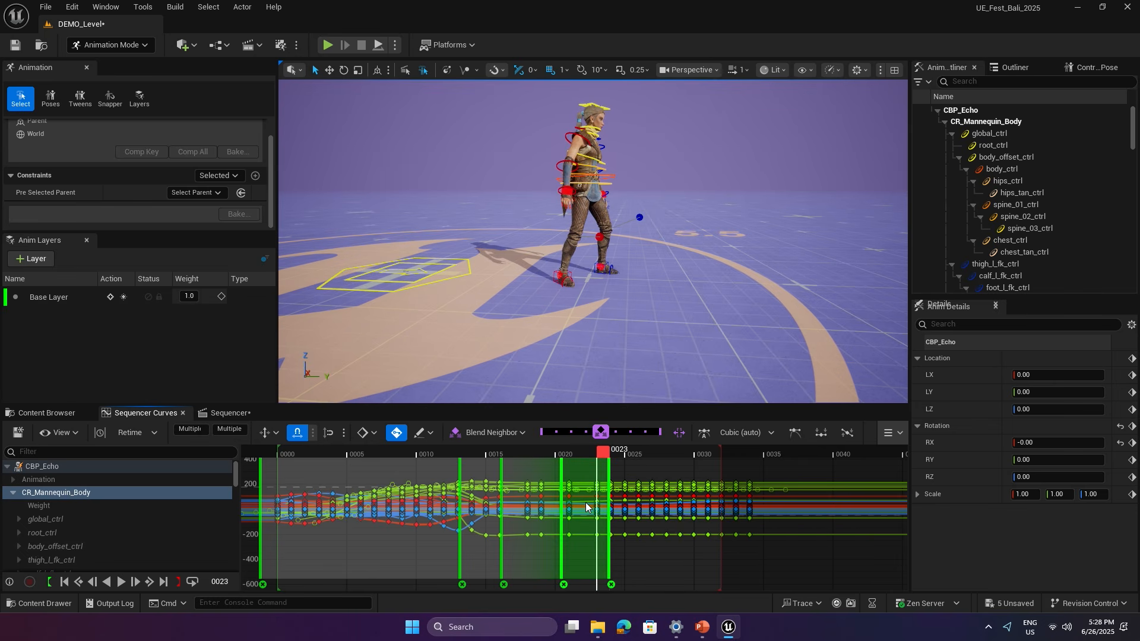
key(Right)
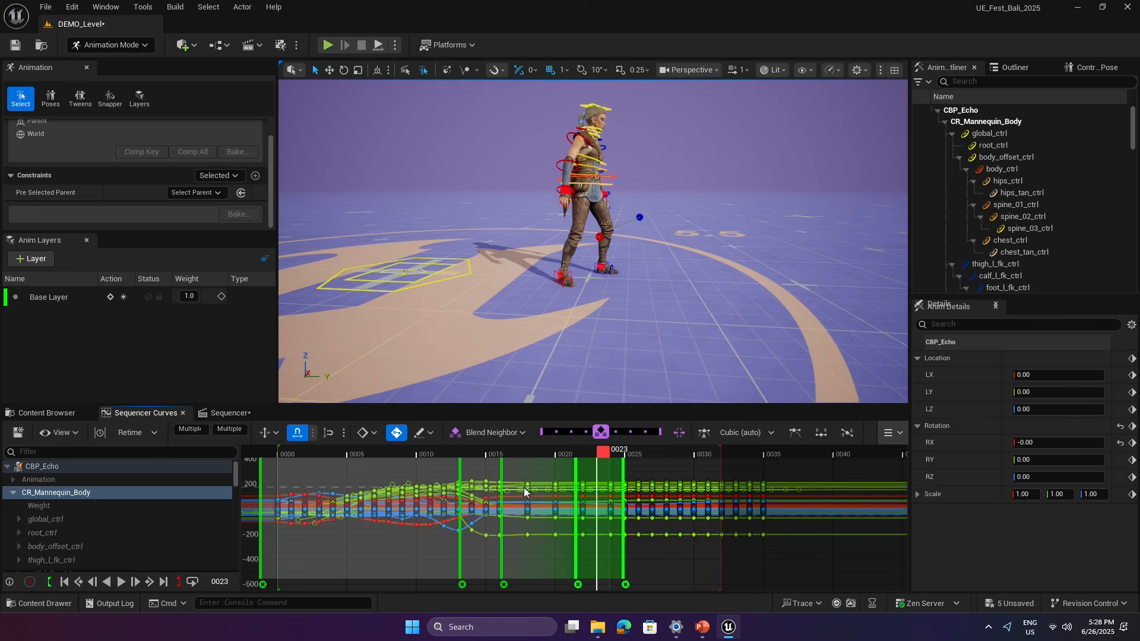
key(f)
scroll(656, 521, up, 6)
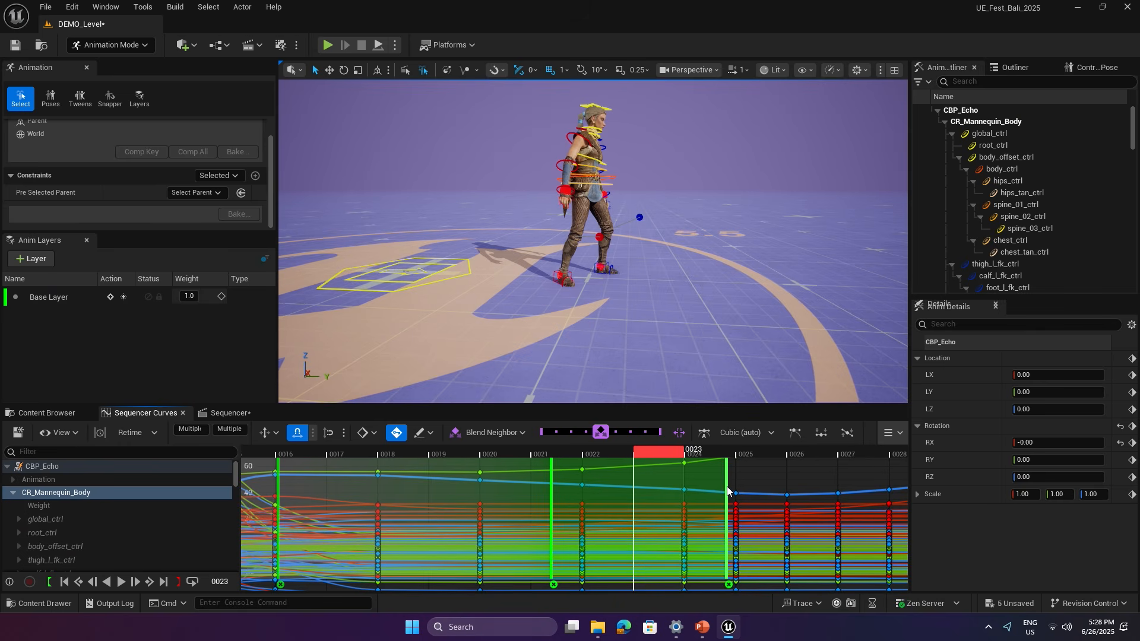
click(749, 484)
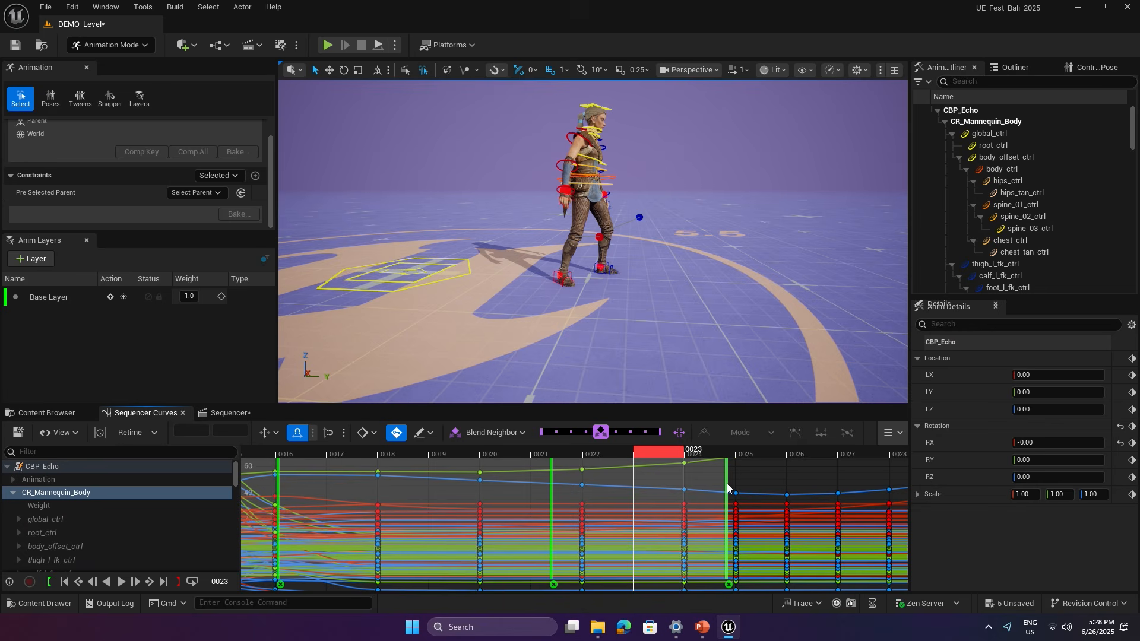
Play back the retimed animation with all curves framed to check the settle after the stop.
key(space)
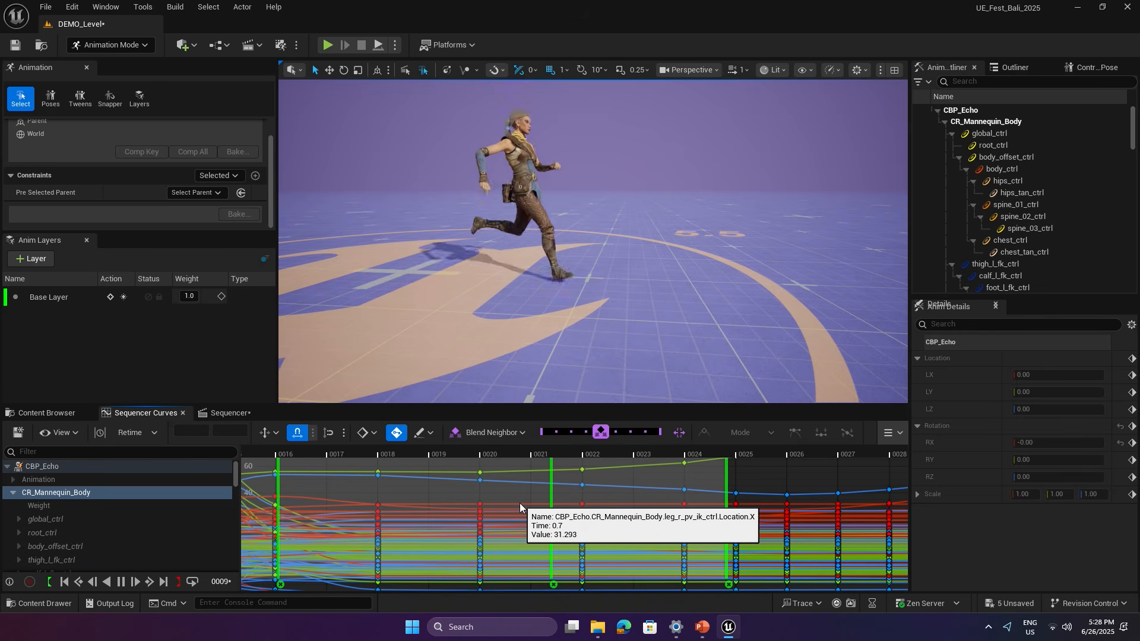
key(space)
key(f)
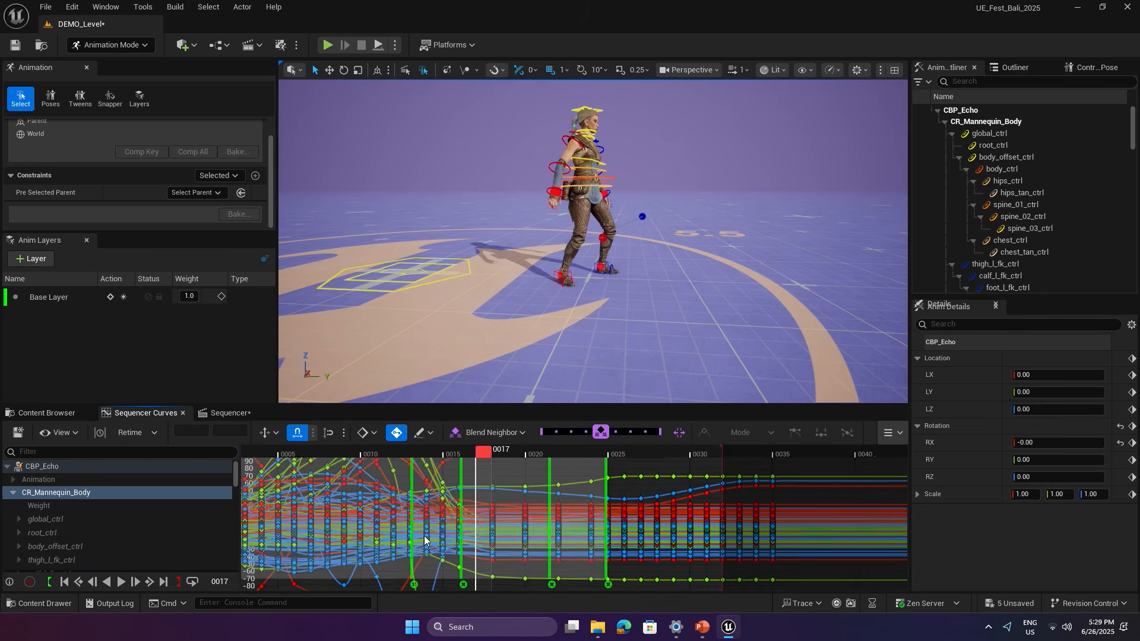
key(space)
key(space)
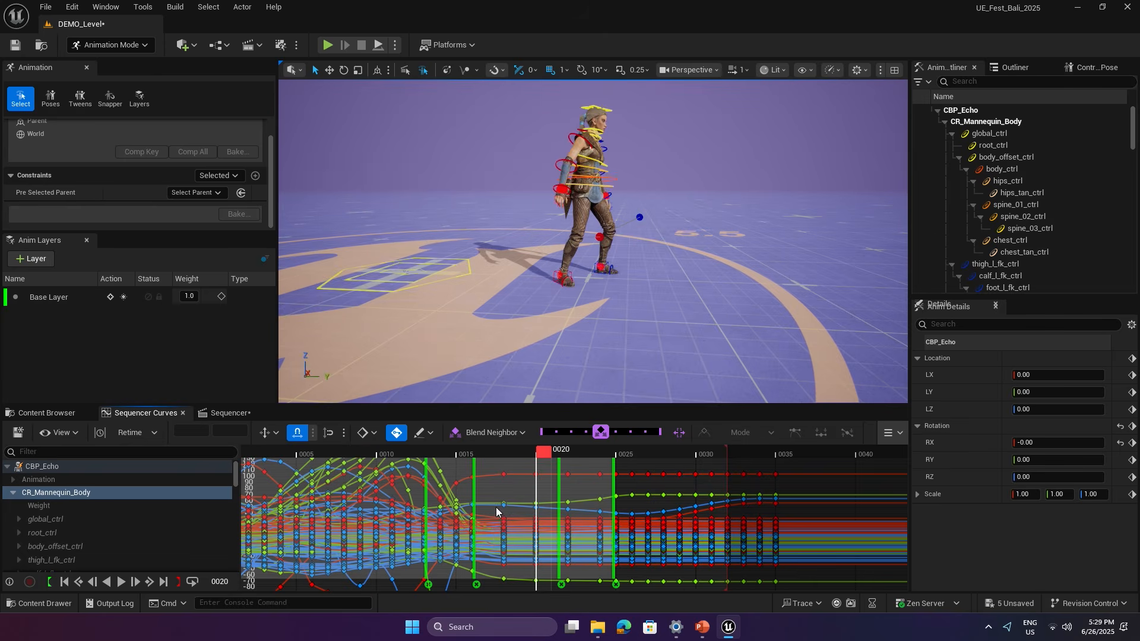
Shift the second-to-last retime anchor back to about frame 21 and return to the Selection tool.
click(558, 500)
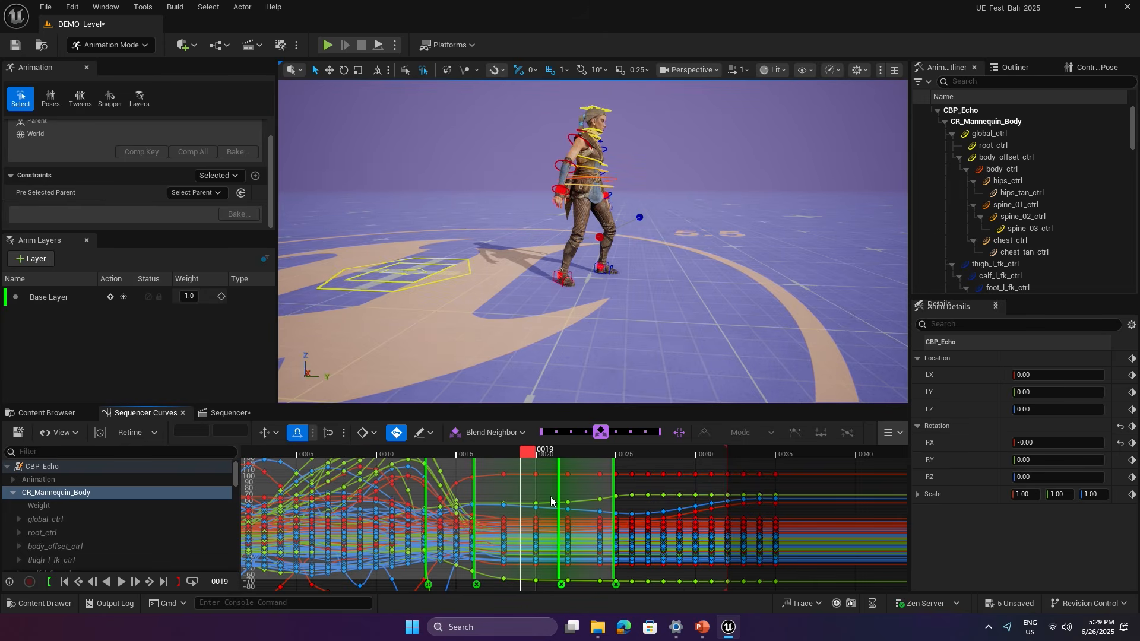
drag(550, 500, 551, 500)
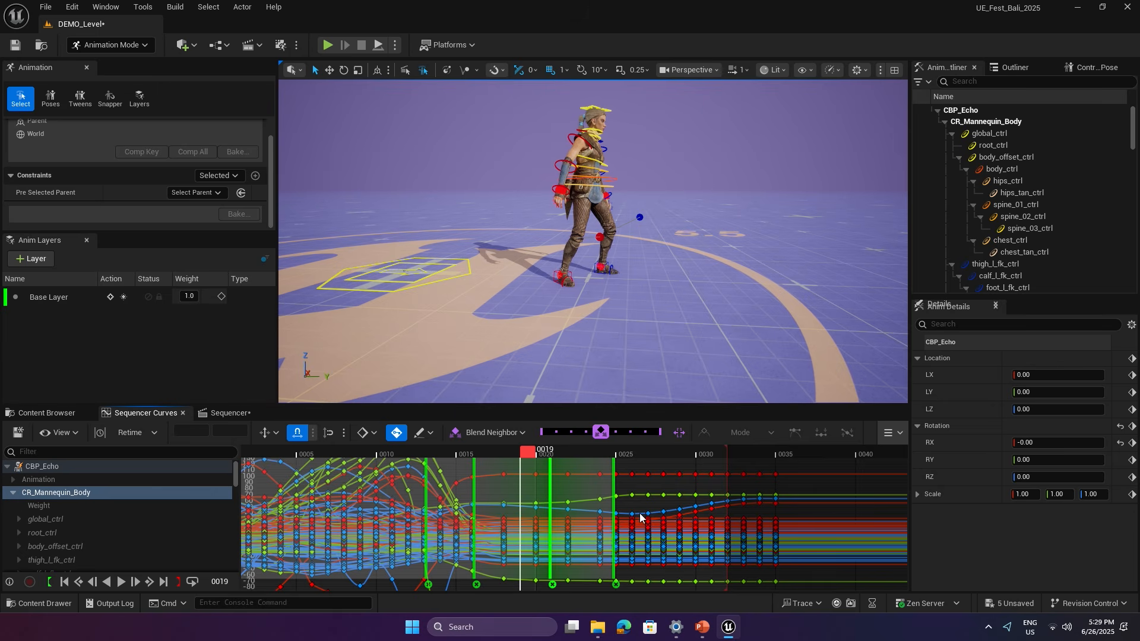
right_drag(478, 508, 506, 516)
key(f)
key(q)
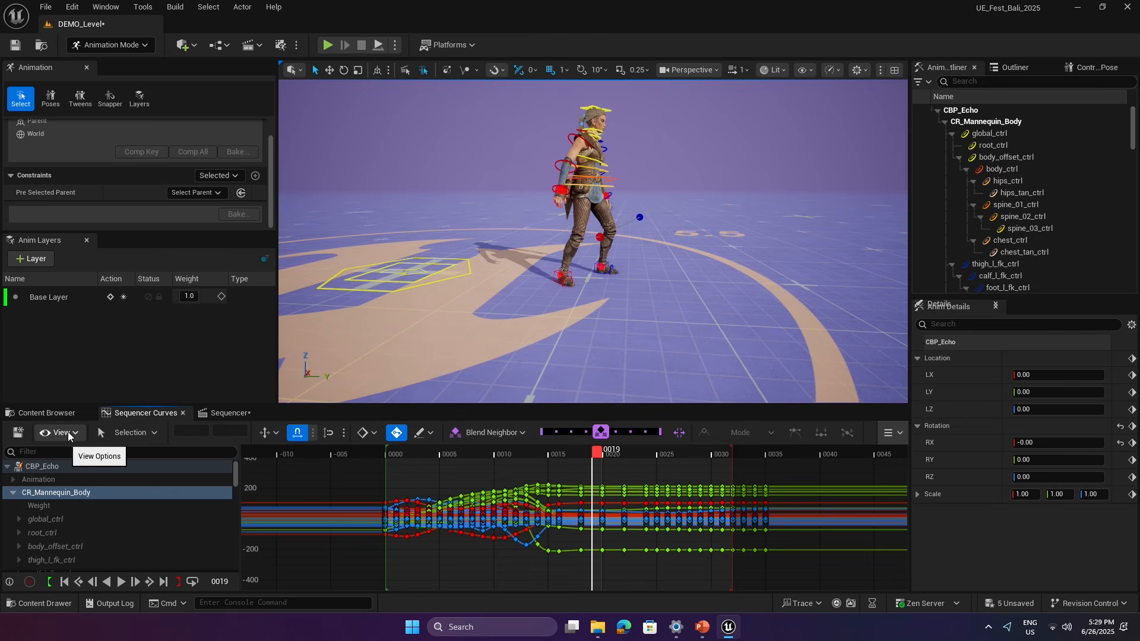
Play back the full run-to-stop animation to review the timing.
key(space)
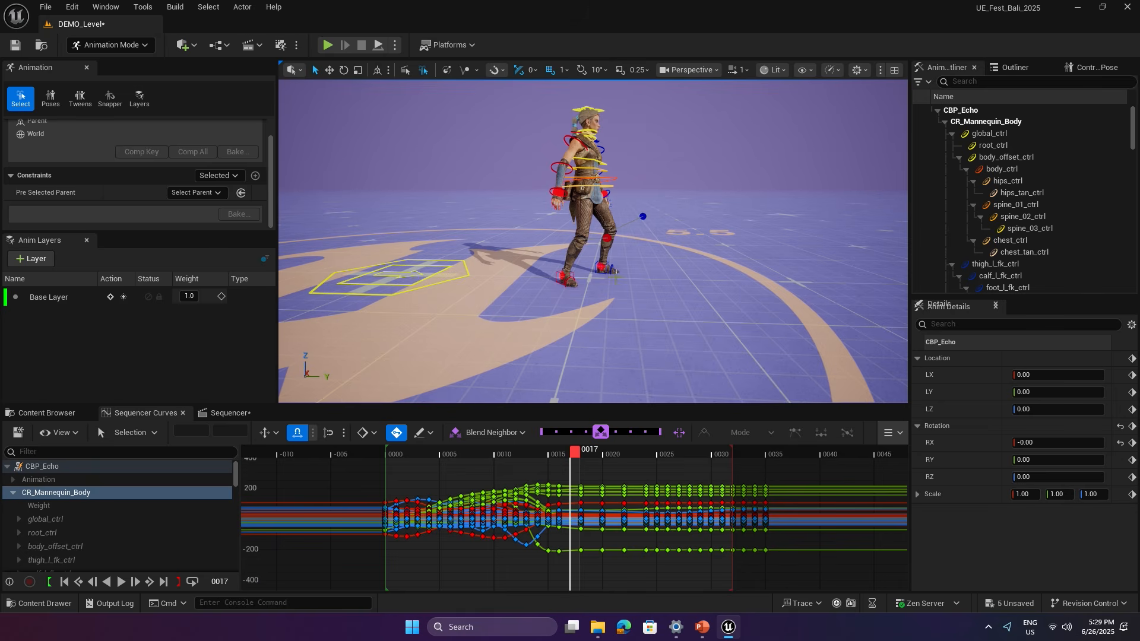
key(alt+space)
key(Escape)
key(space)
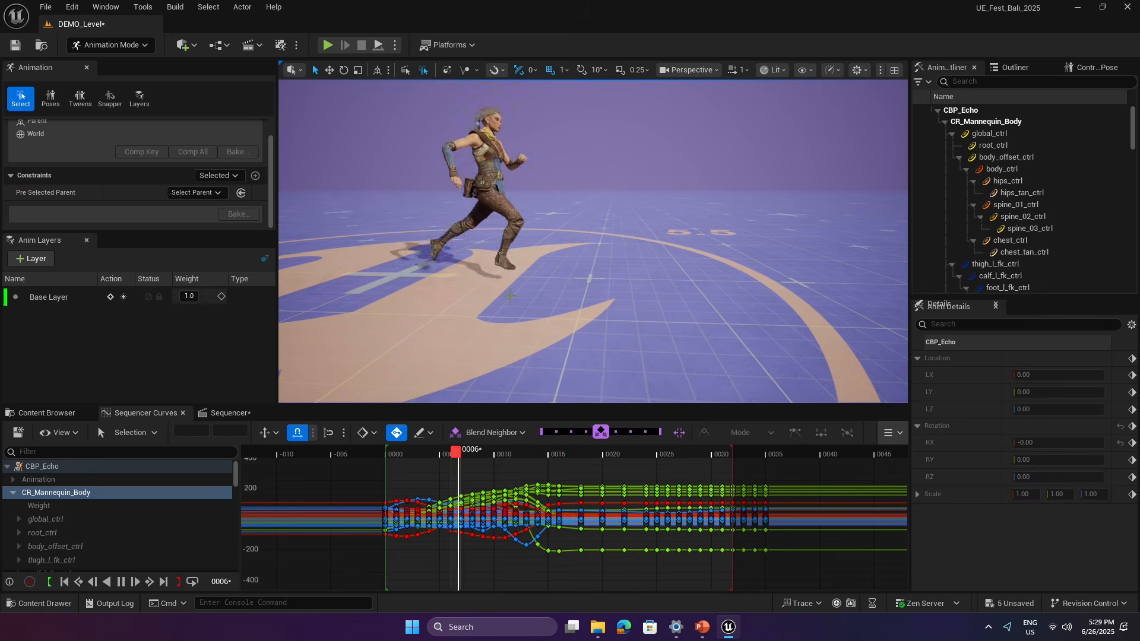
key(space)
Select the controls stored in the LooseBits pose and switch their space to World at frame 0.
click(1080, 66)
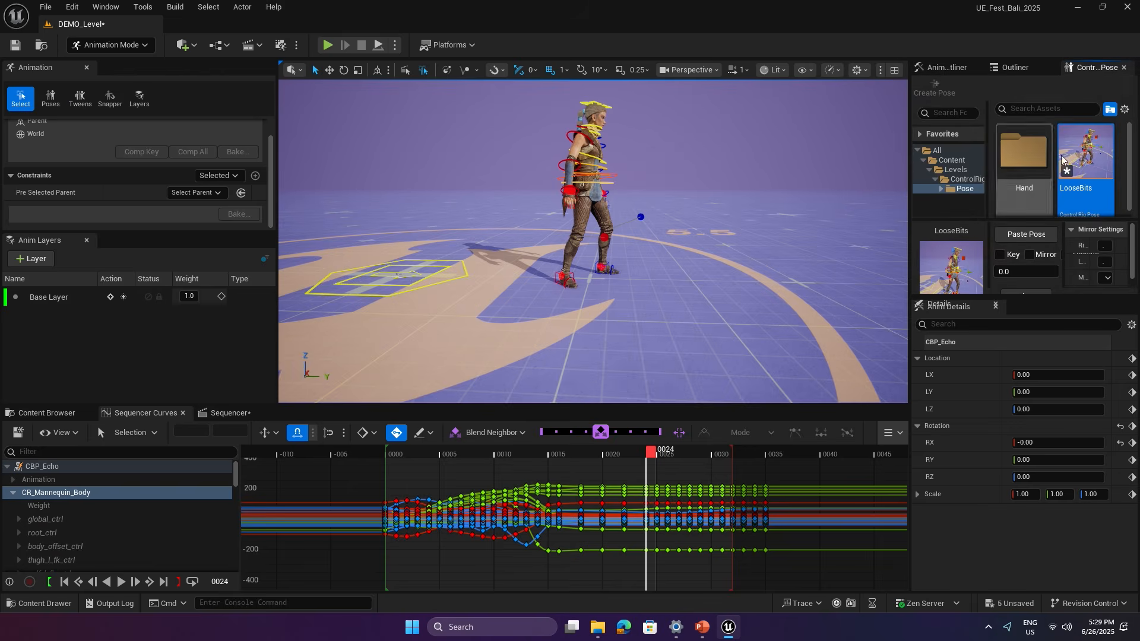
click(1031, 294)
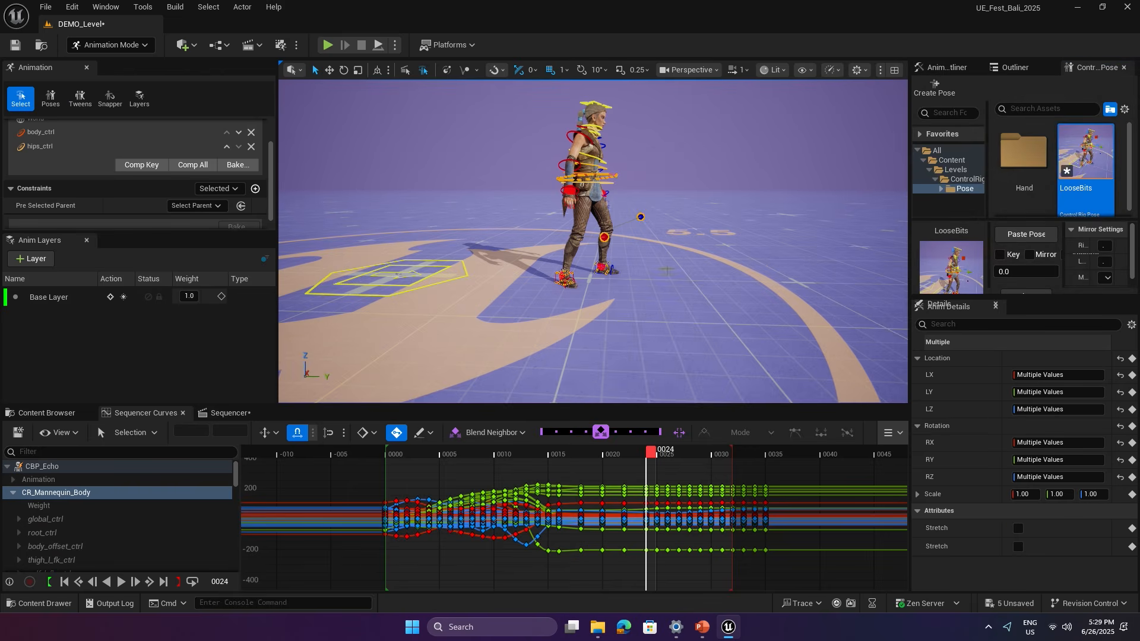
key(Up)
key(shift+e)
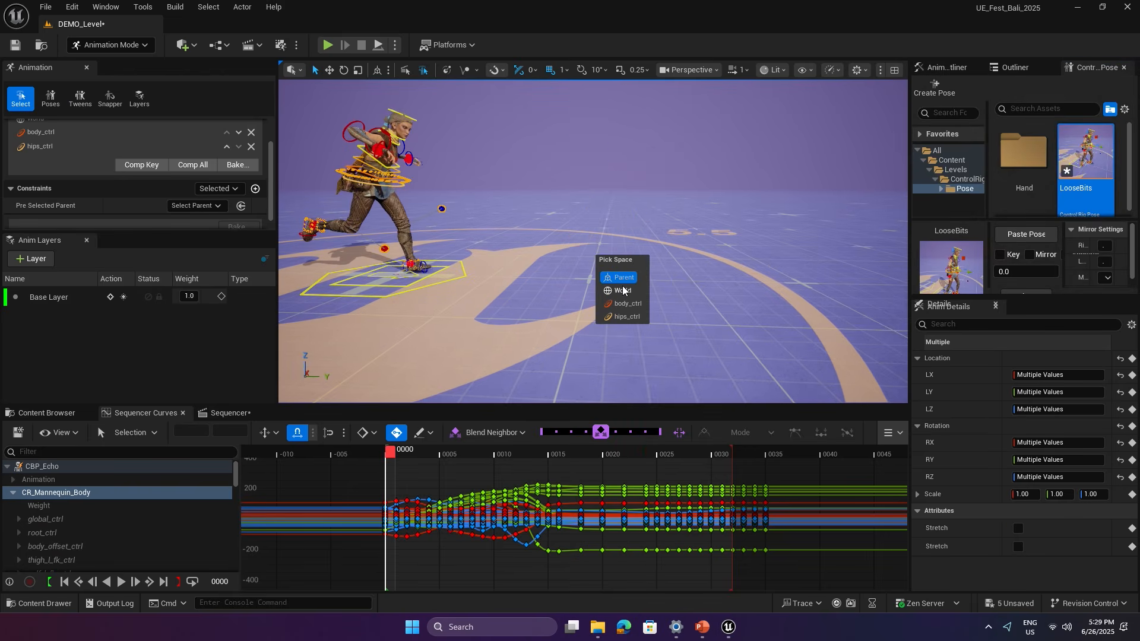
click(621, 292)
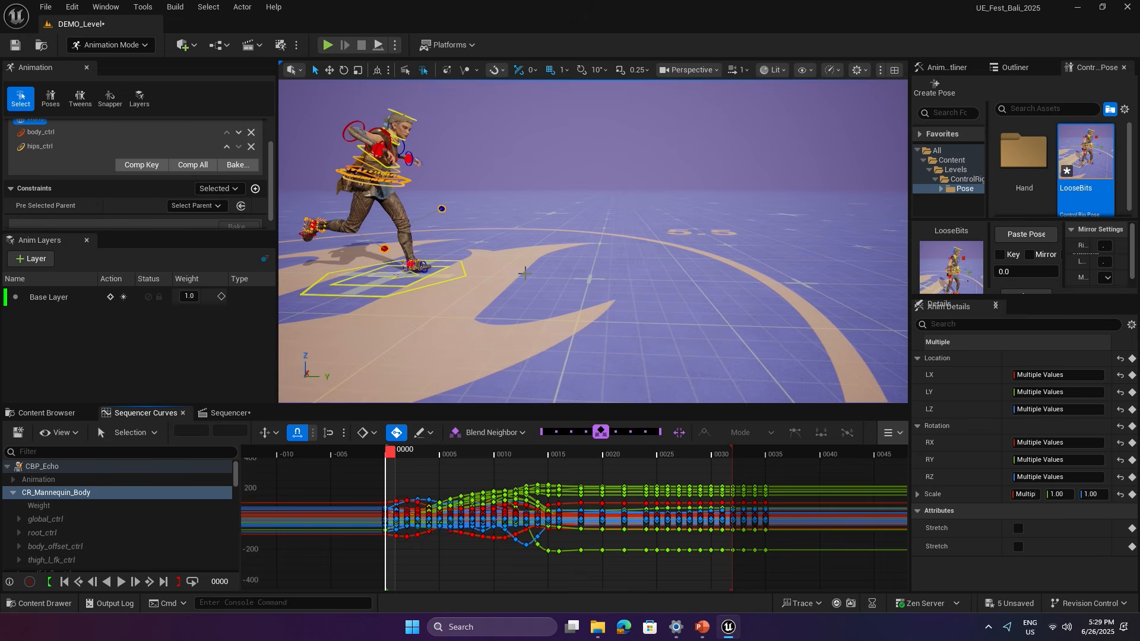
Select body_ctrl and copy all keys of its Location Y curve.
right_drag(525, 273, 507, 274)
click(458, 259)
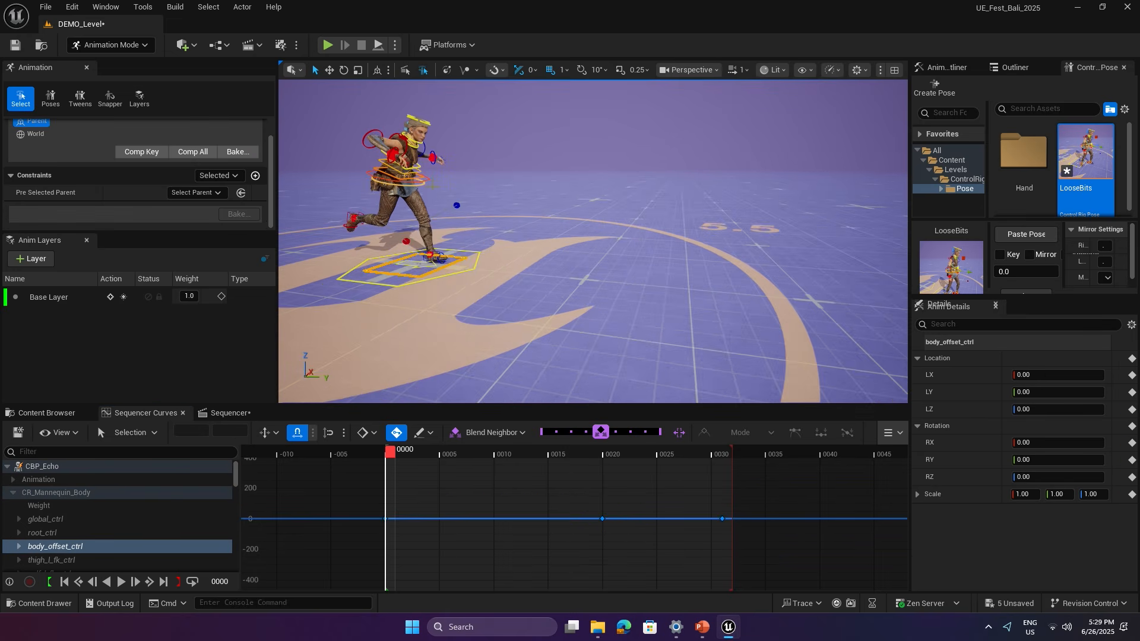
click(453, 268)
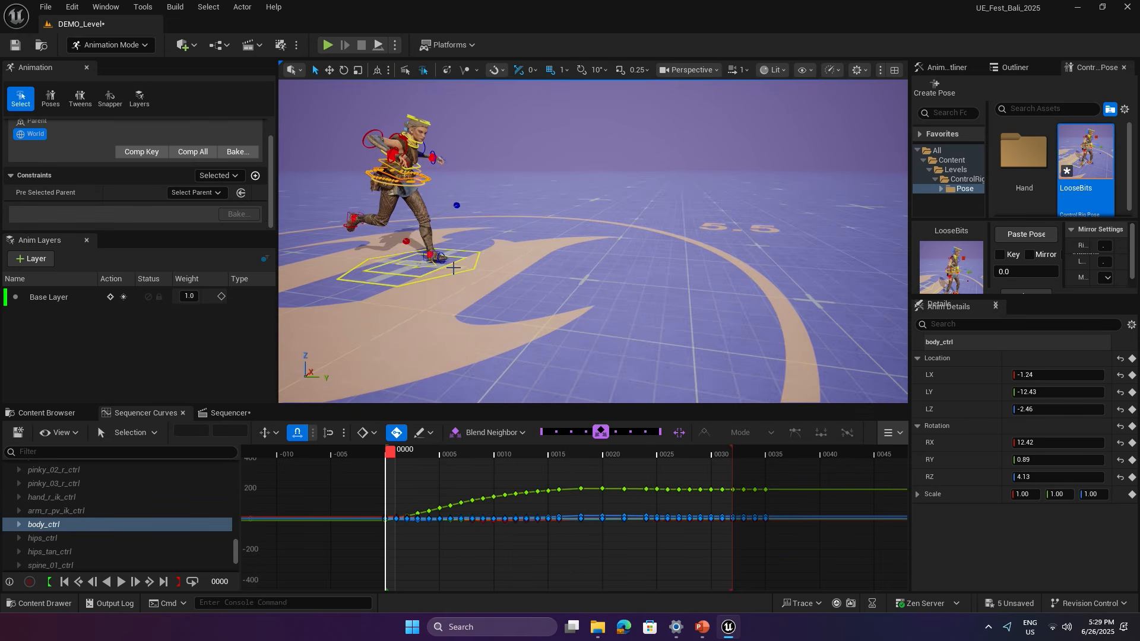
click(570, 489)
key(f)
drag(403, 450, 602, 482)
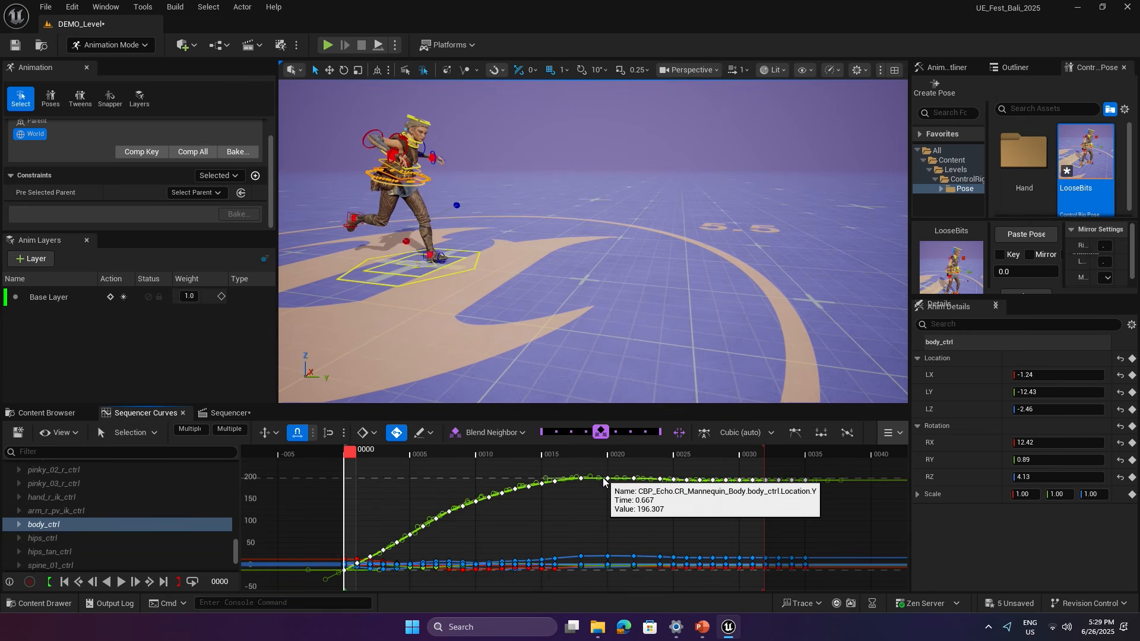
Isolate body_offset_ctrl's Location Y curve and select its key at frame 0.
click(409, 267)
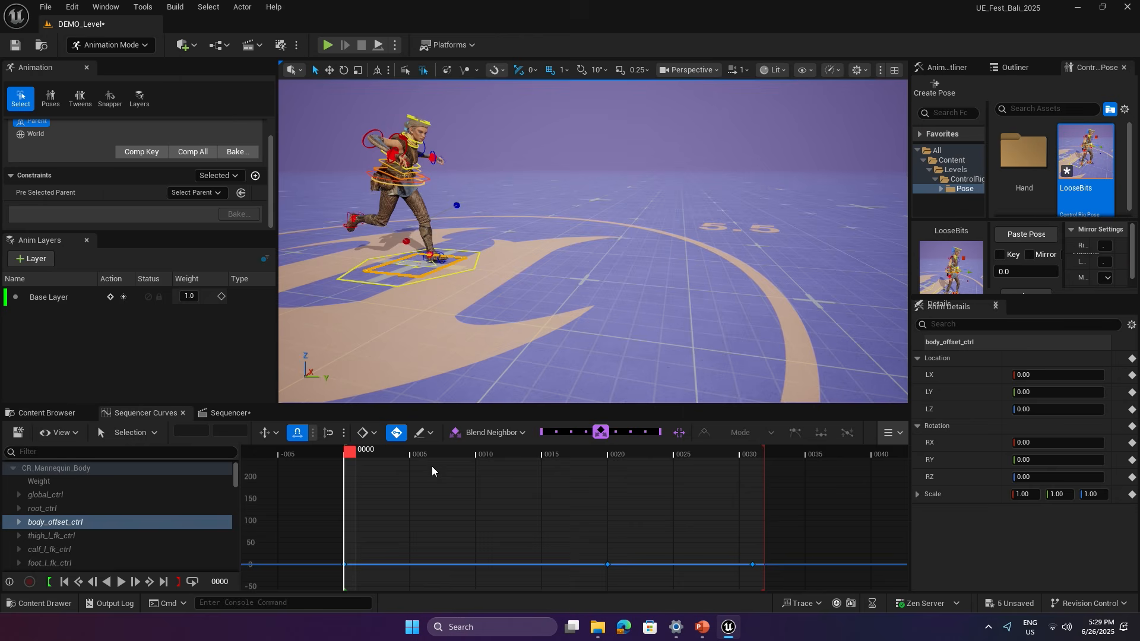
click(415, 564)
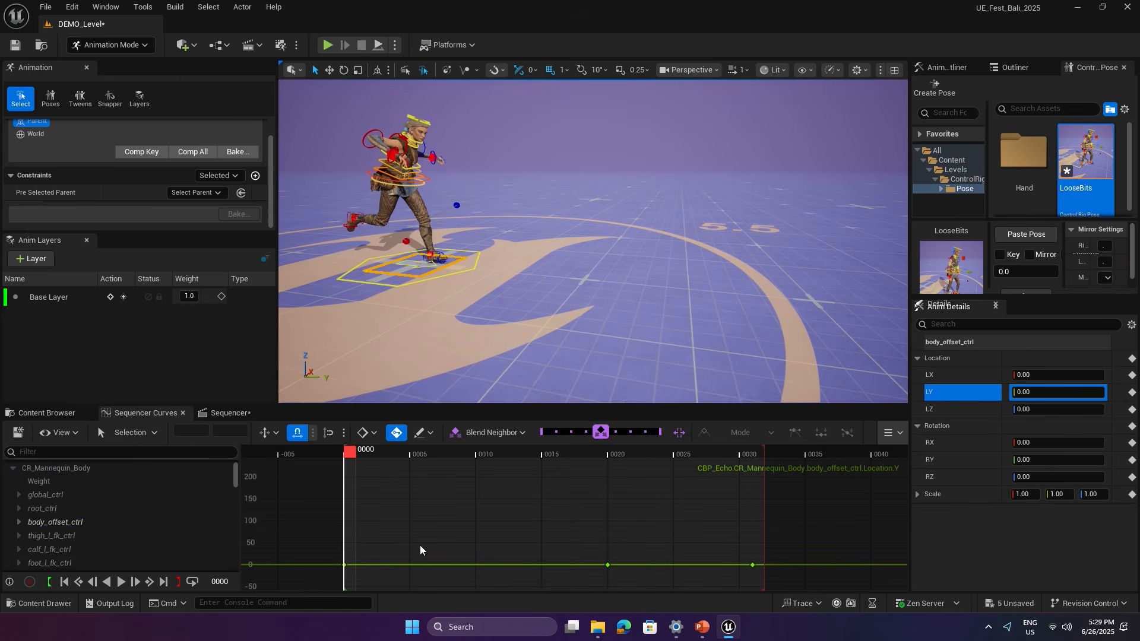
drag(394, 529, 325, 593)
right_drag(465, 529, 469, 516)
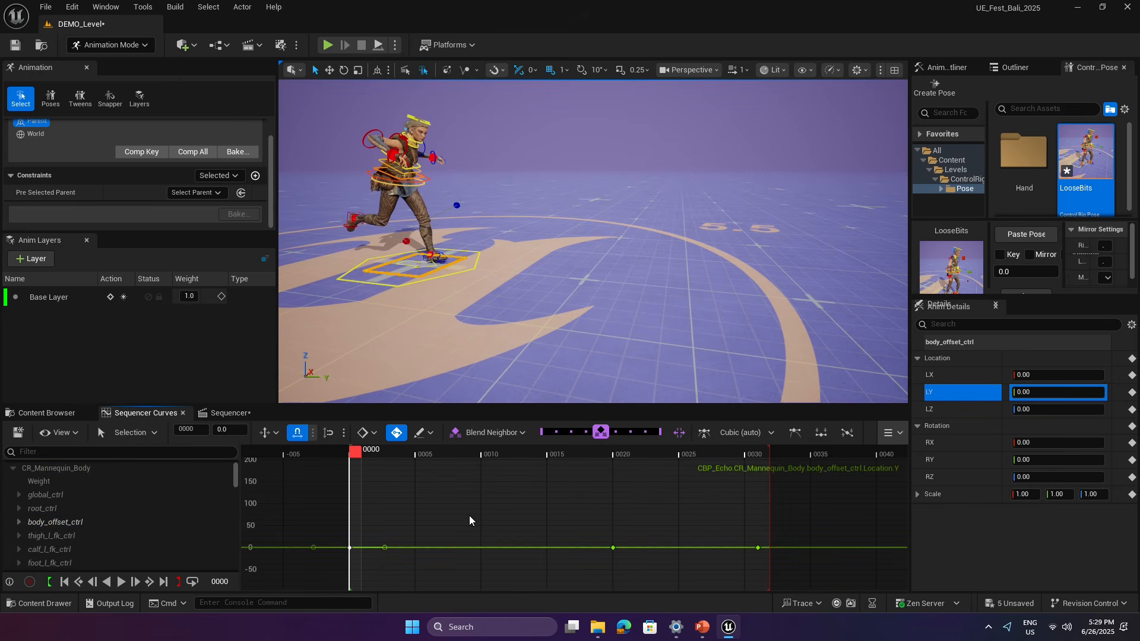
Try pasting the copied keys onto body_offset_ctrl's Location Y curve, undo each paste, and lower the frame 21 key to about -58.
key(ctrl+v)
right_drag(598, 527, 597, 547)
key(ctrl+z)
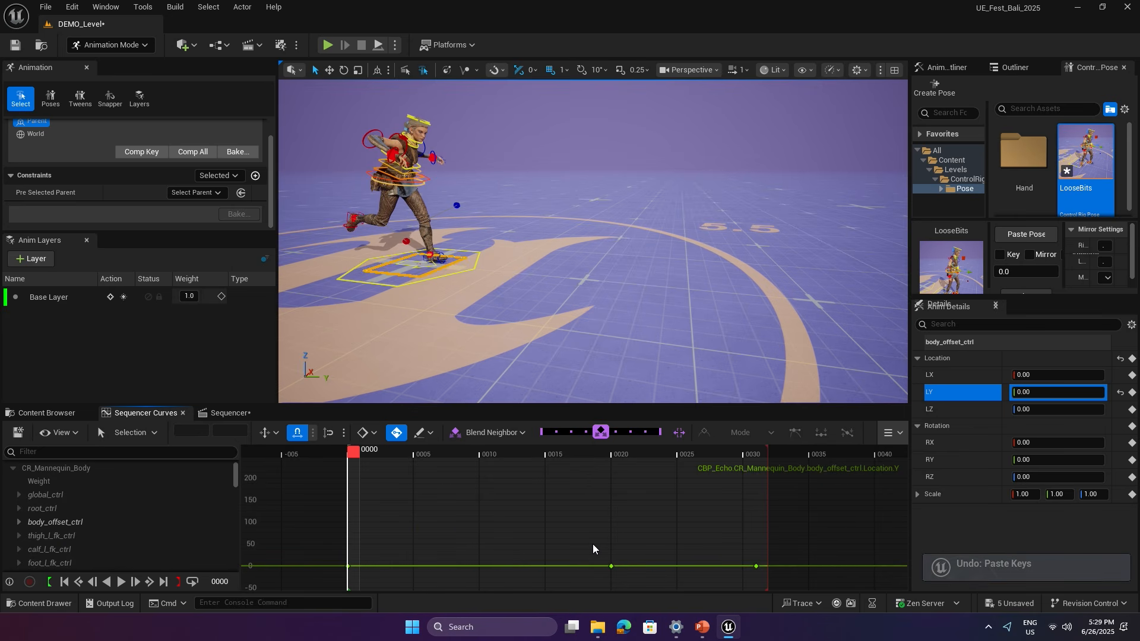
click(610, 566)
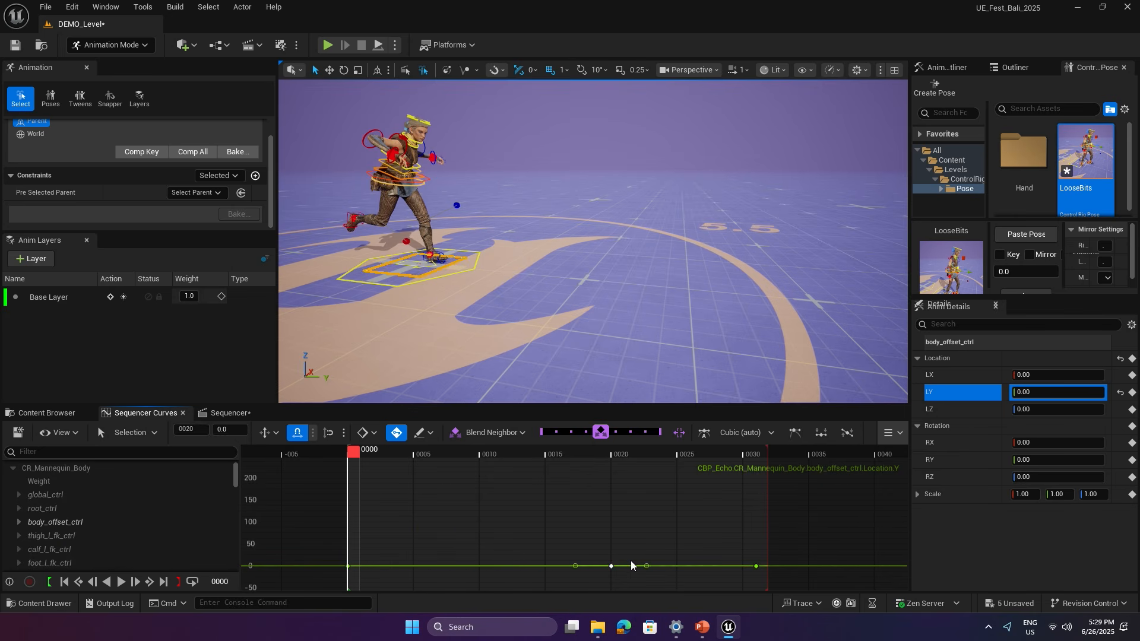
key(ctrl+v)
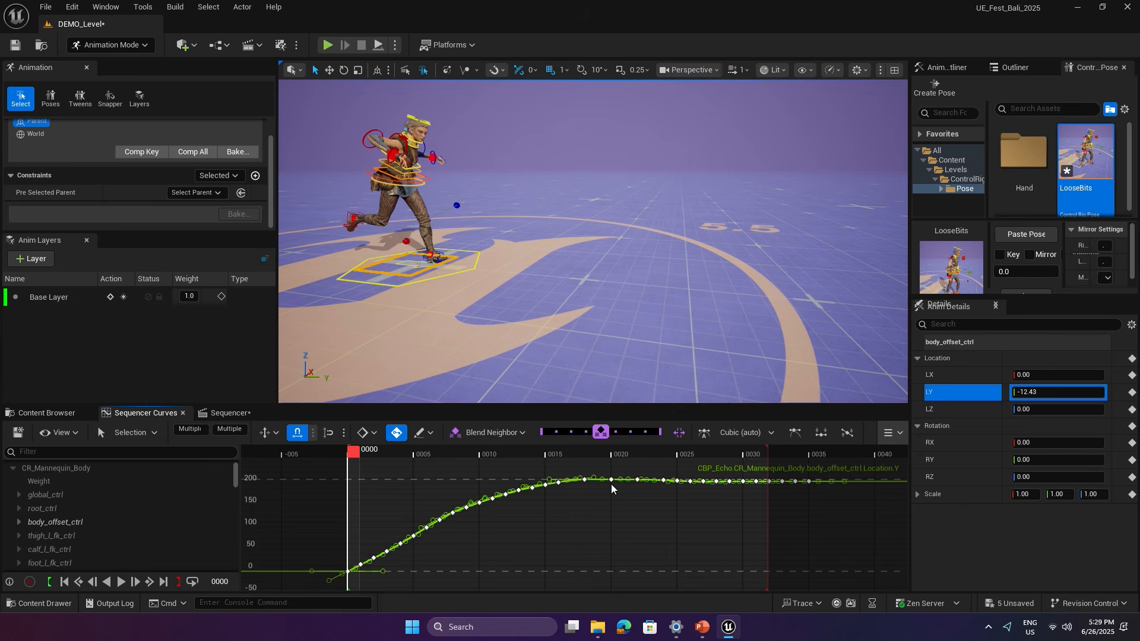
click(628, 451)
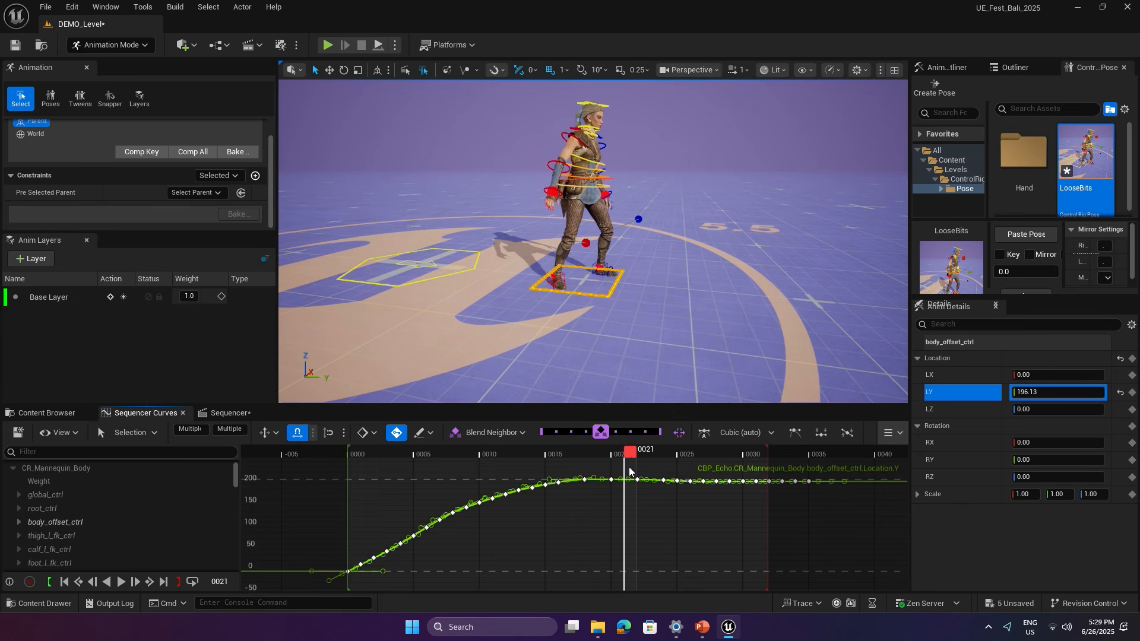
key(ctrl+z)
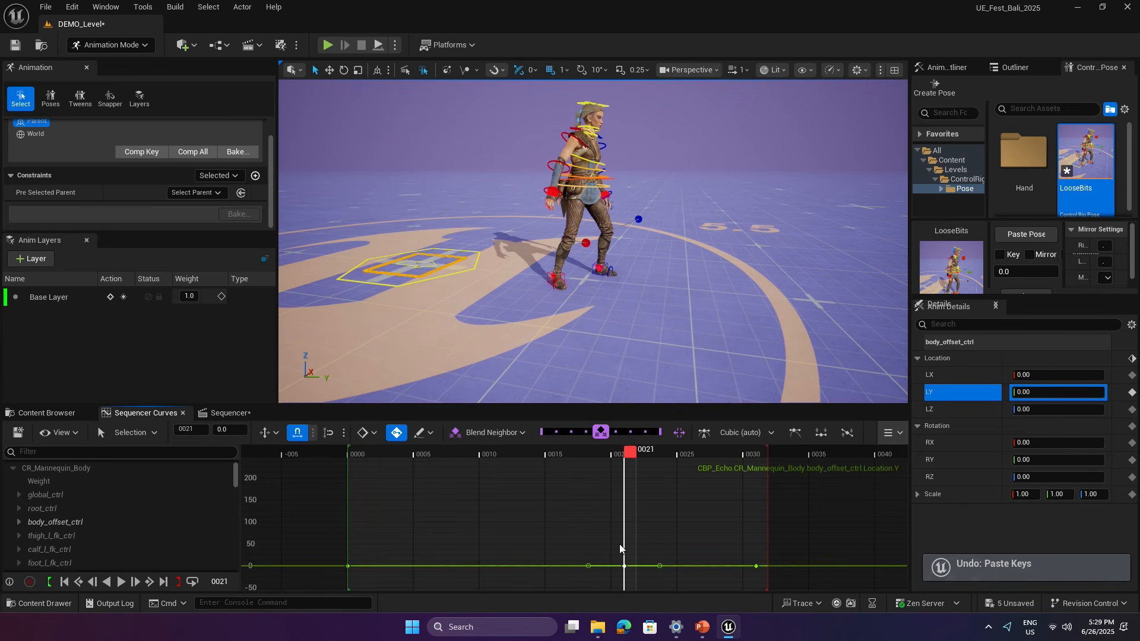
mouse_move(620, 547)
mouse_down()
mouse_move(623, 460)
mouse_move(615, 582)
mouse_move(615, 565)
mouse_up()
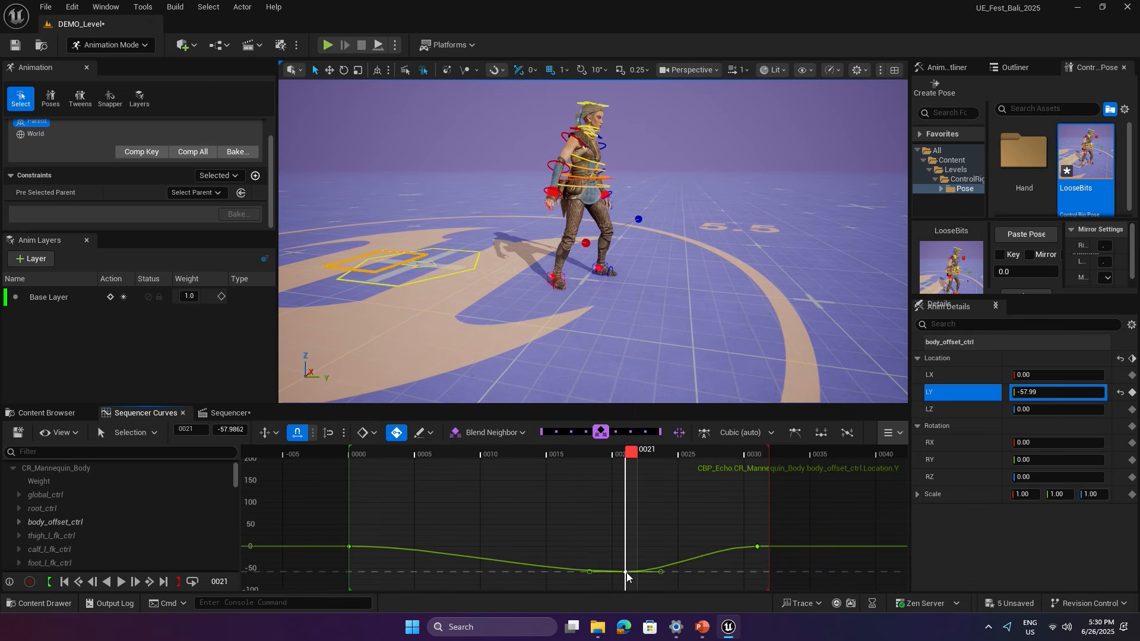
At frame 0, replace all keys of body_offset_ctrl's Location Y curve with the copied body_ctrl keys.
key(Up)
key(ctrl+a)
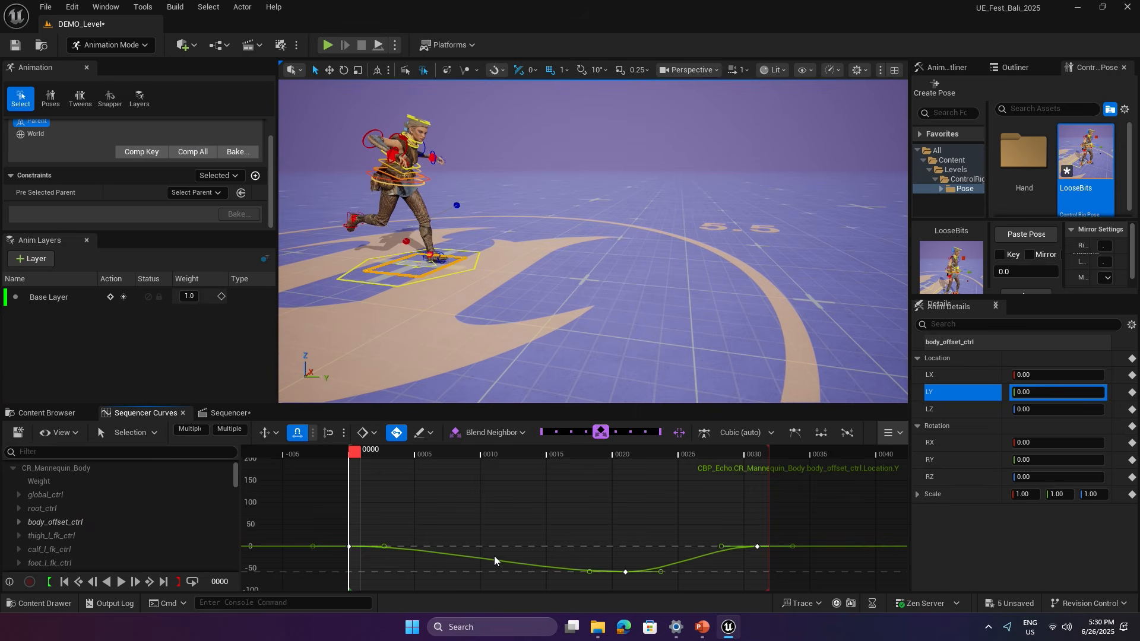
key(ctrl+v)
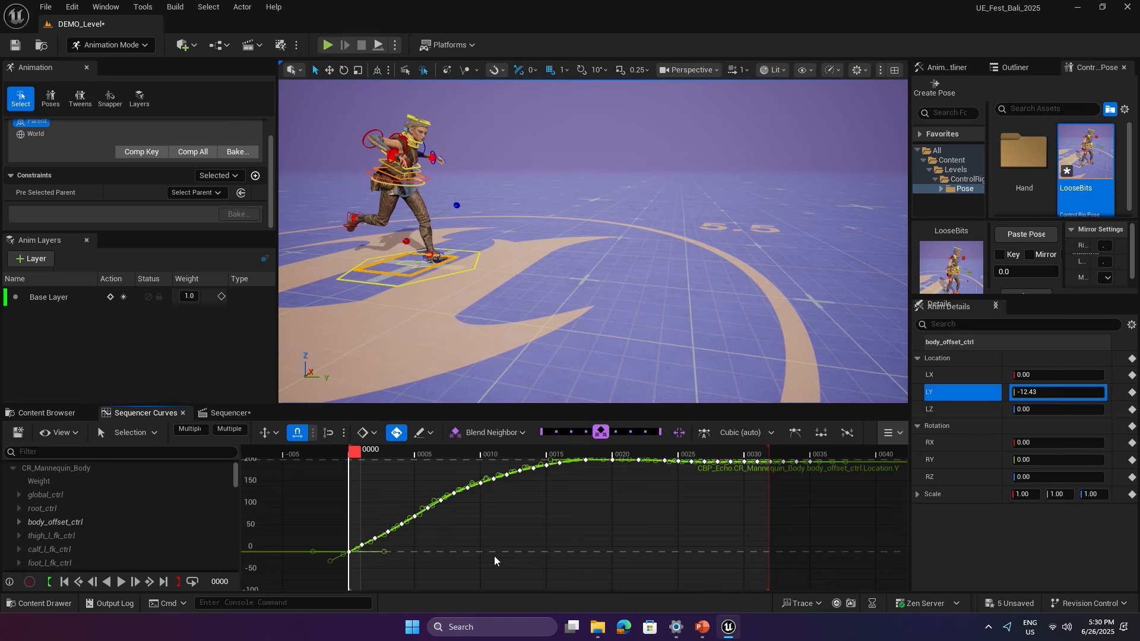
right_drag(568, 543, 564, 565)
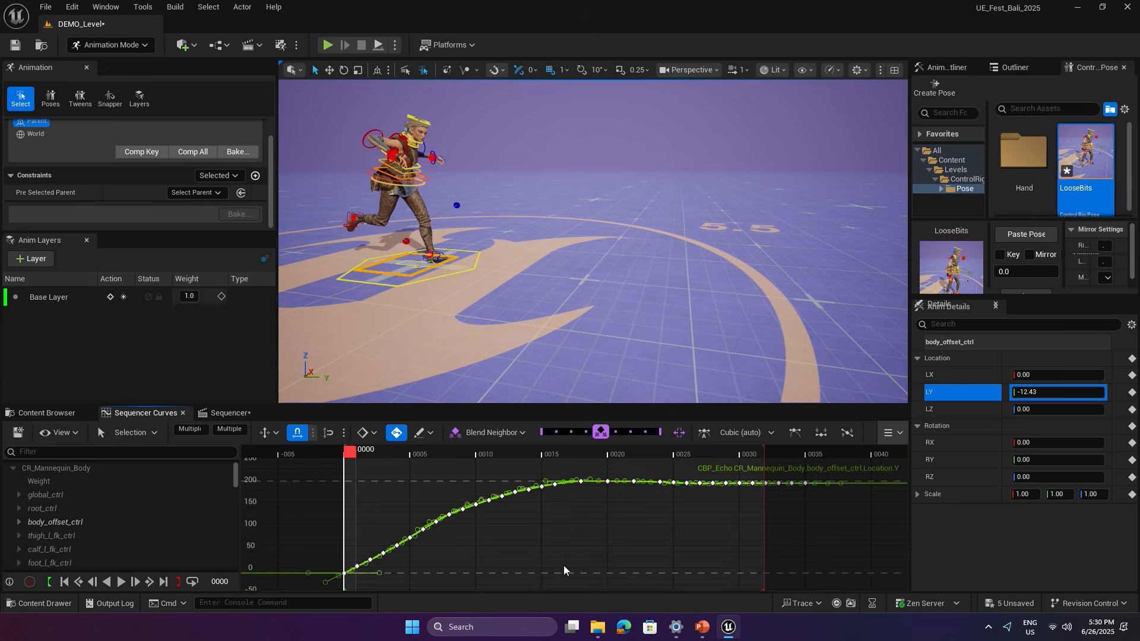
Scrub to frame 18 and examine the peak of body_offset_ctrl's Location Y curve up close.
drag(354, 449, 586, 453)
click(365, 514)
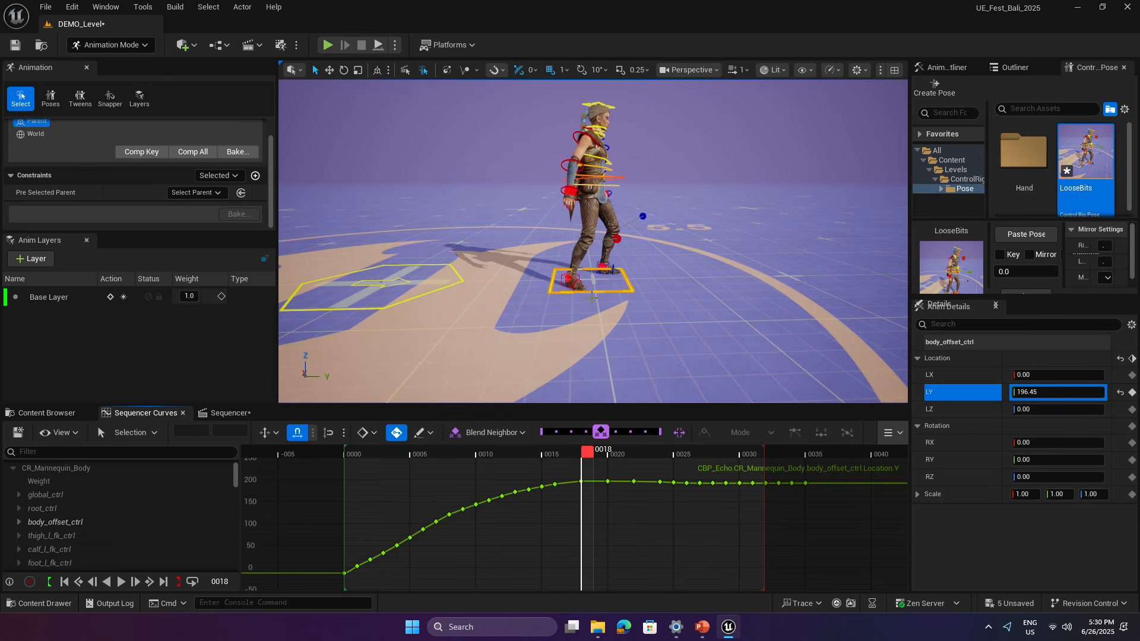
right_drag(570, 503, 567, 528)
alt+shift+right_drag(568, 528, 575, 483)
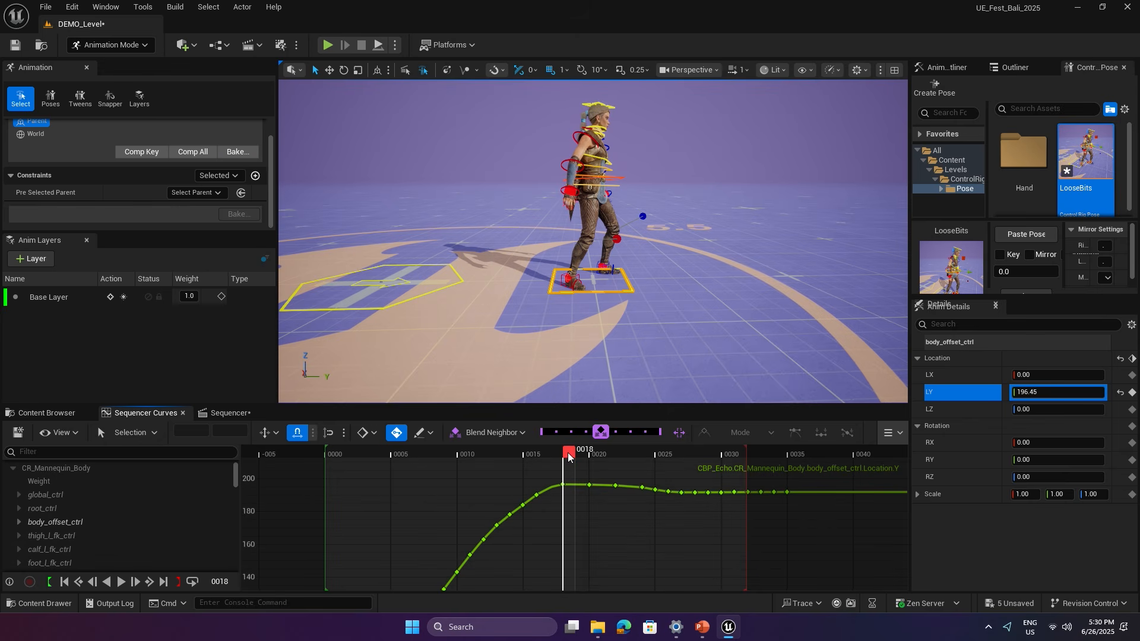
Flatten body_offset_ctrl's Location Y keys from frame 18 onward by blending them fully toward the following neighbor.
drag(568, 456, 757, 522)
drag(601, 433, 664, 433)
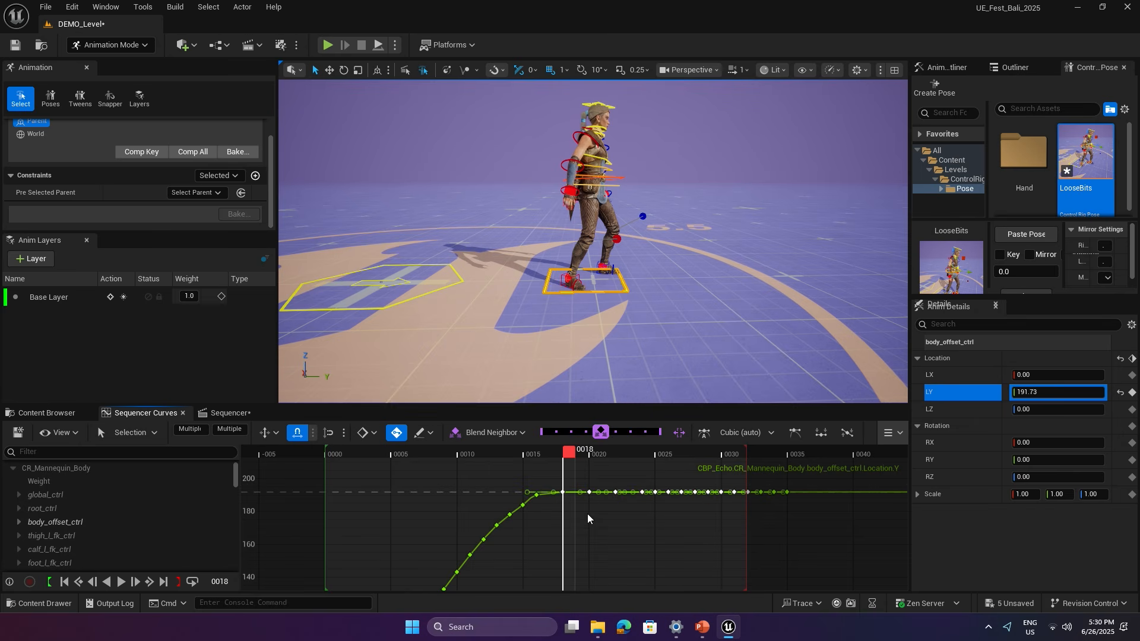
right_drag(588, 518, 666, 494)
drag(676, 454, 613, 454)
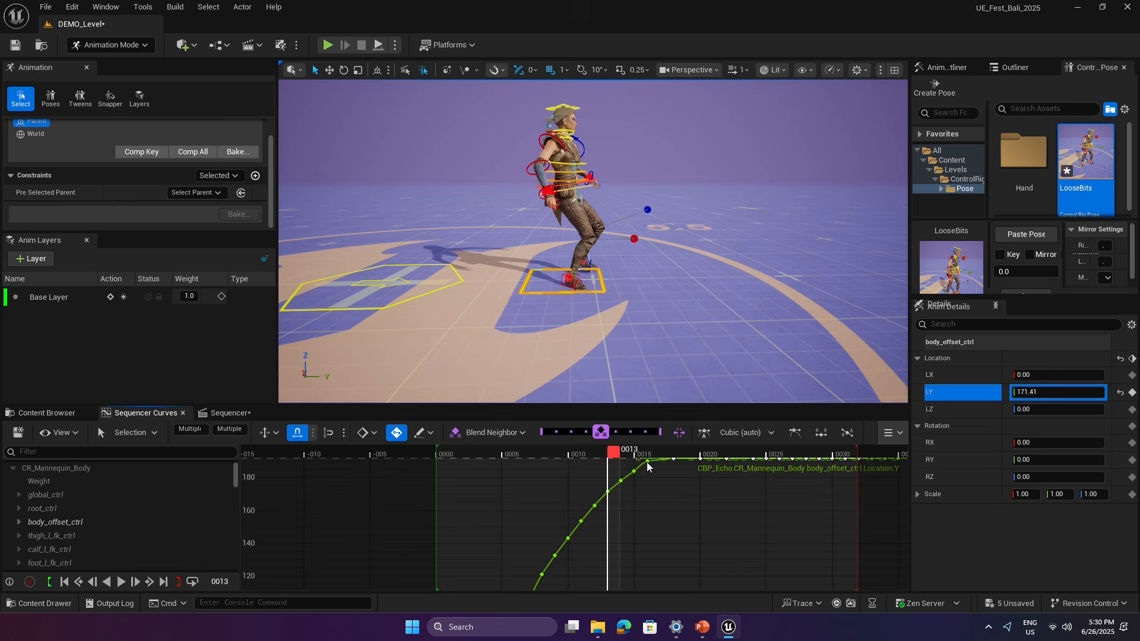
Delete the intermediate Location Y keys of body_offset_ctrl between frames 1 and 13 to simplify the forward motion.
click(645, 467)
alt+right_drag(646, 467, 617, 525)
right_drag(617, 526, 639, 503)
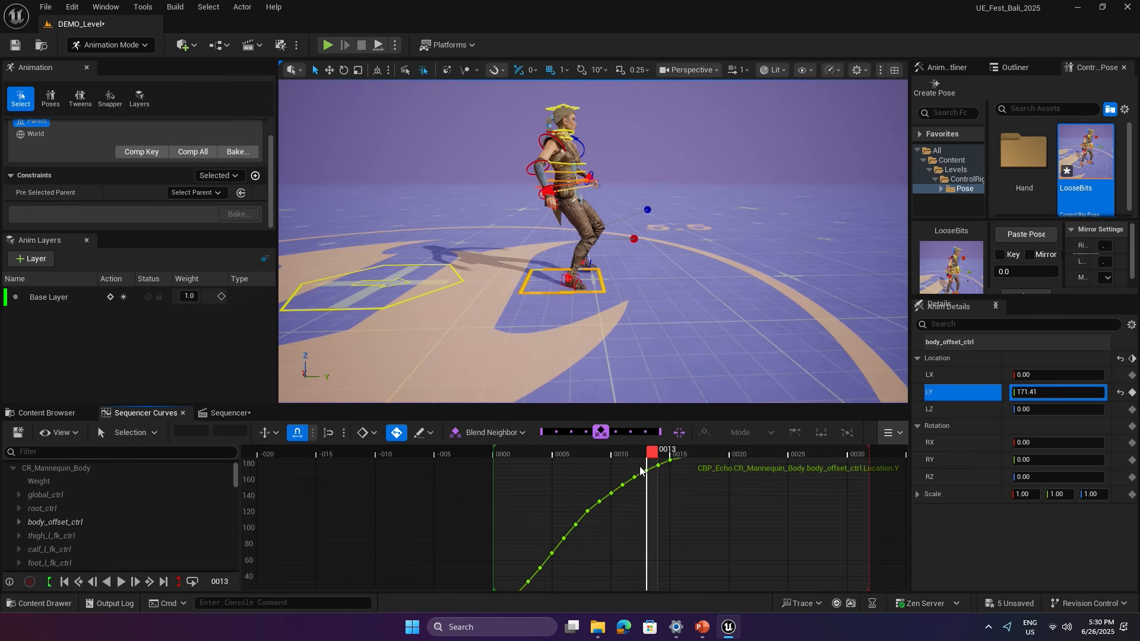
drag(638, 467, 530, 571)
right_drag(546, 573, 555, 541)
key(Delete)
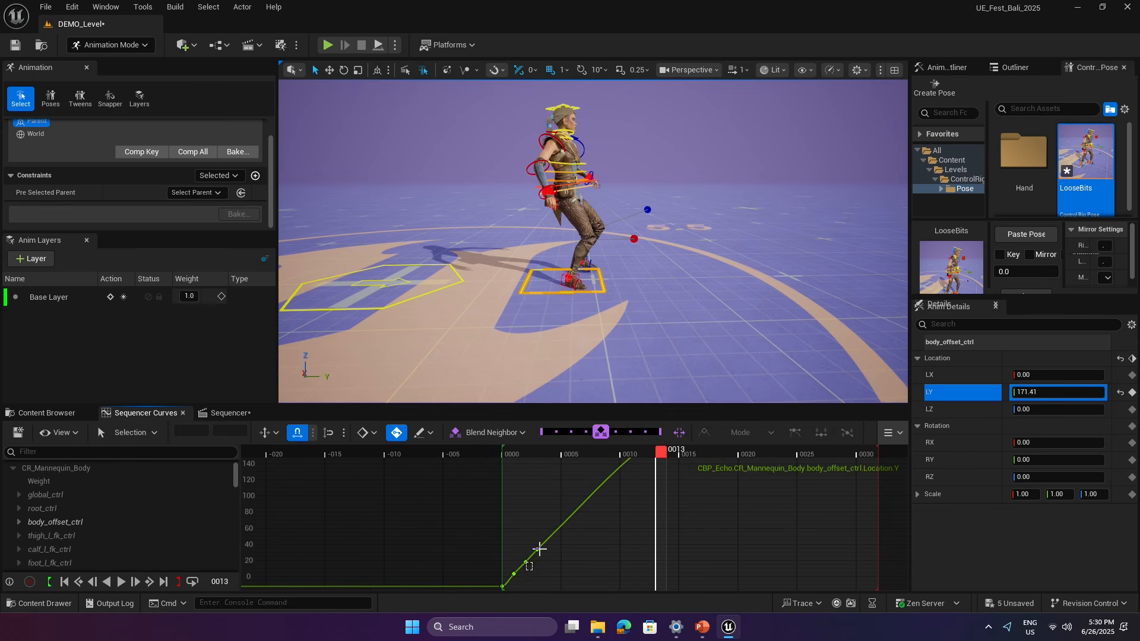
Frame the whole Location Y curve and play the animation from the start to check the simplified forward motion.
key(f)
drag(630, 443, 694, 451)
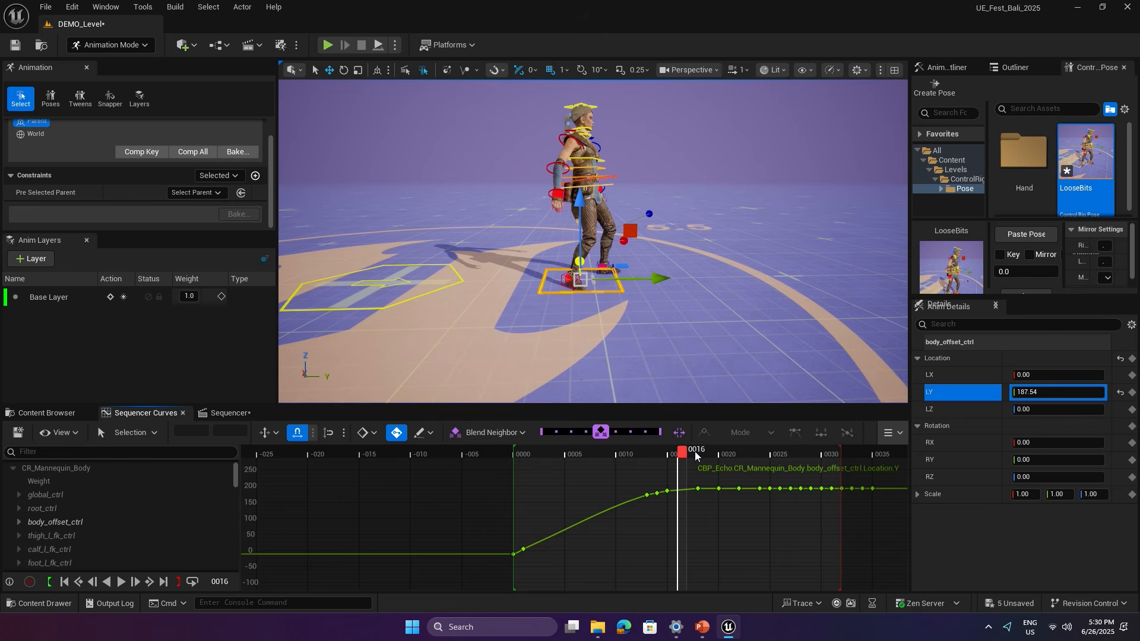
key(Up)
key(space)
key(space)
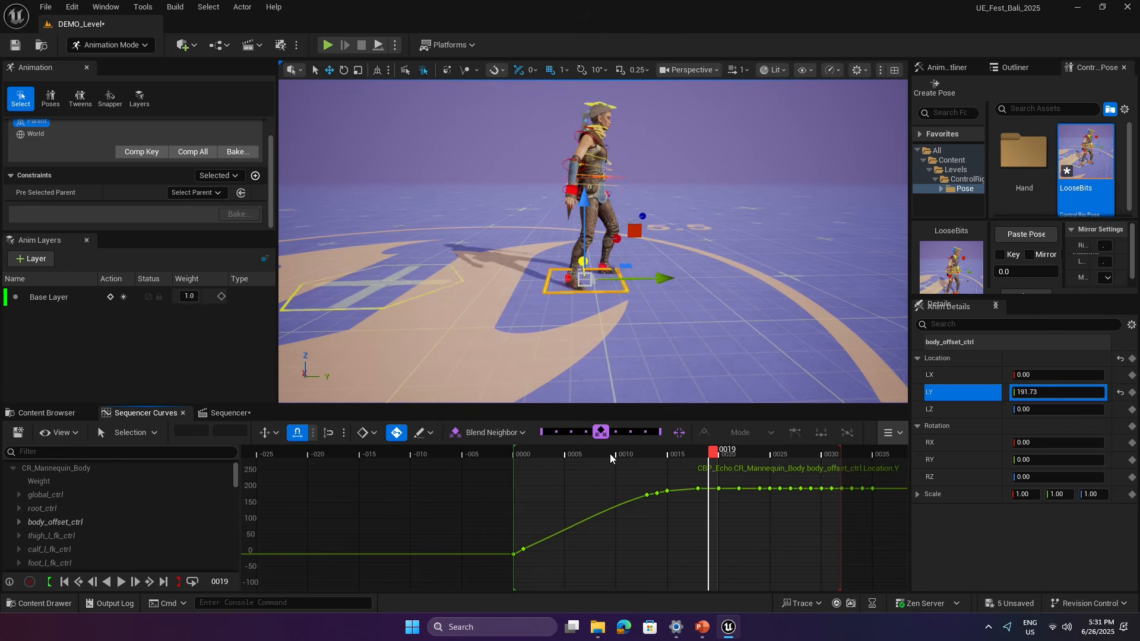
key(Up)
alt+drag(394, 297, 403, 300)
key(space)
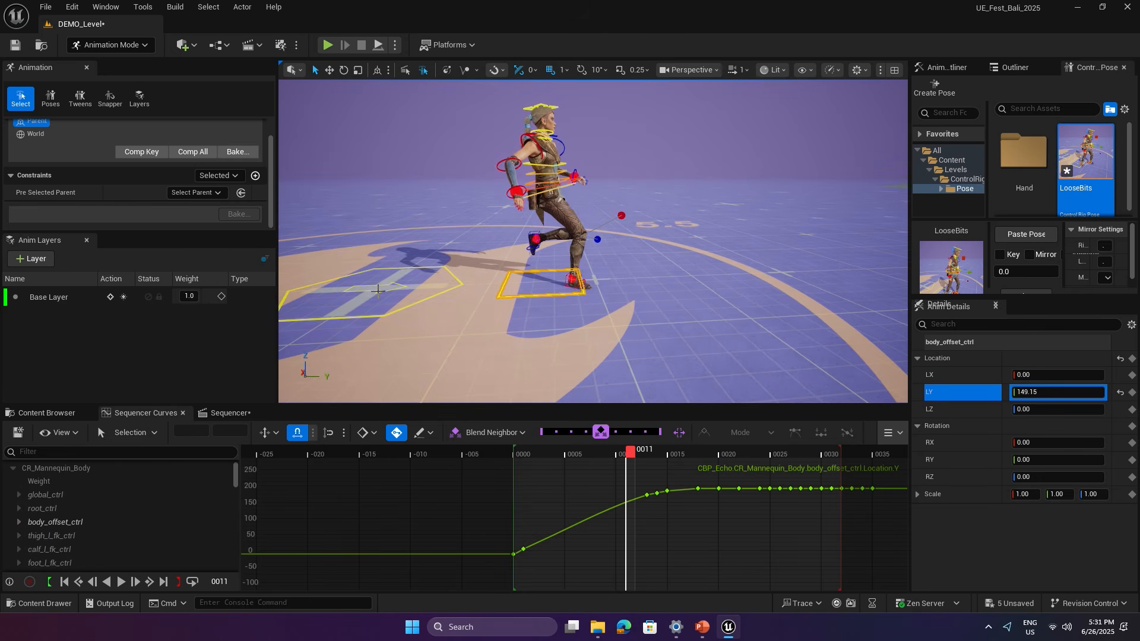
At frame 0, select root_ctrl and add body_offset_ctrl to its list of available spaces.
click(378, 289)
key(Up)
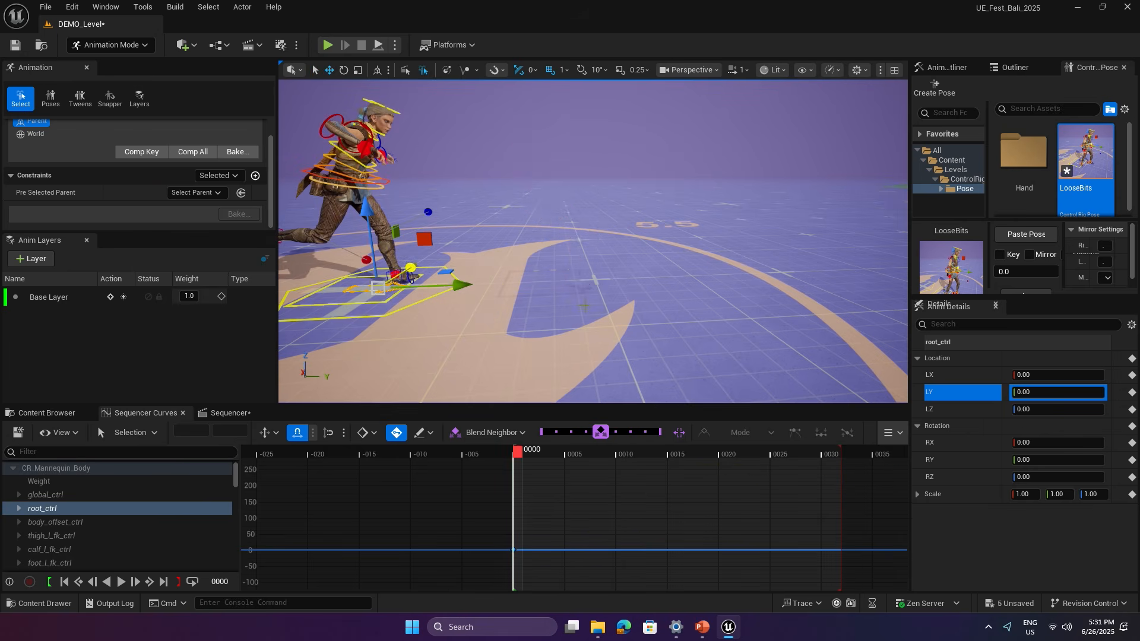
alt+drag(457, 326, 472, 354)
key(Tab)
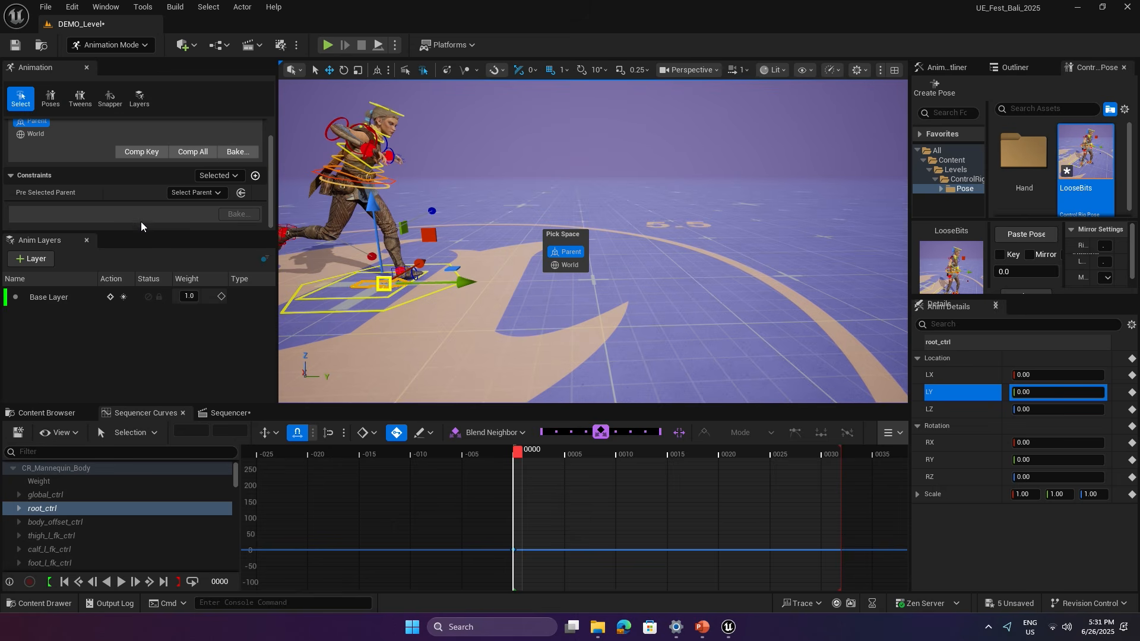
drag(143, 231, 142, 321)
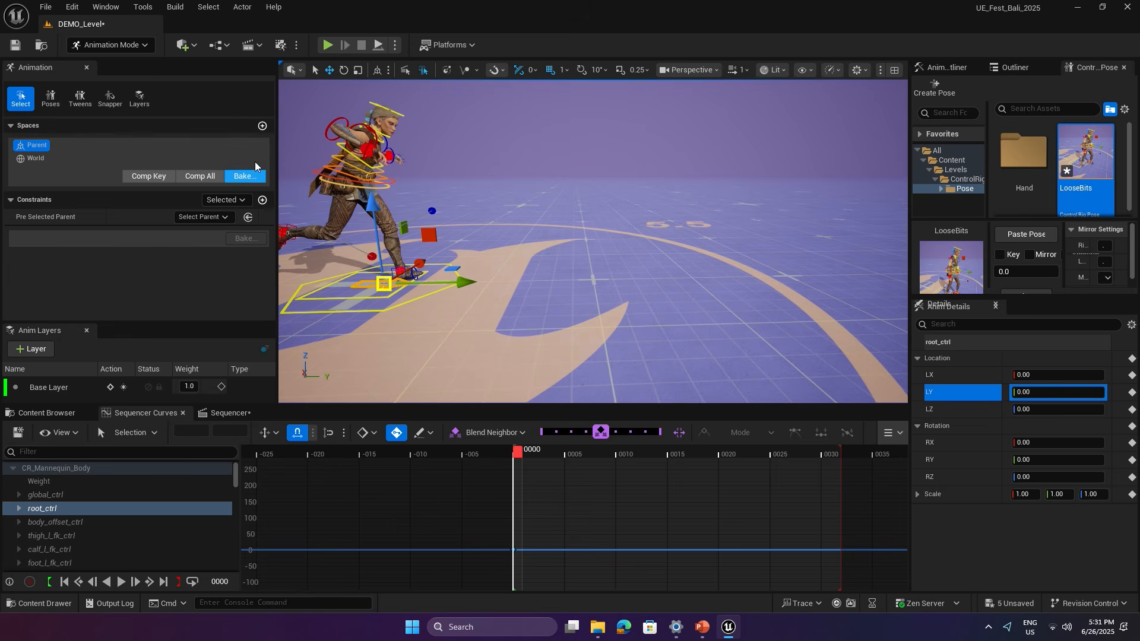
click(261, 126)
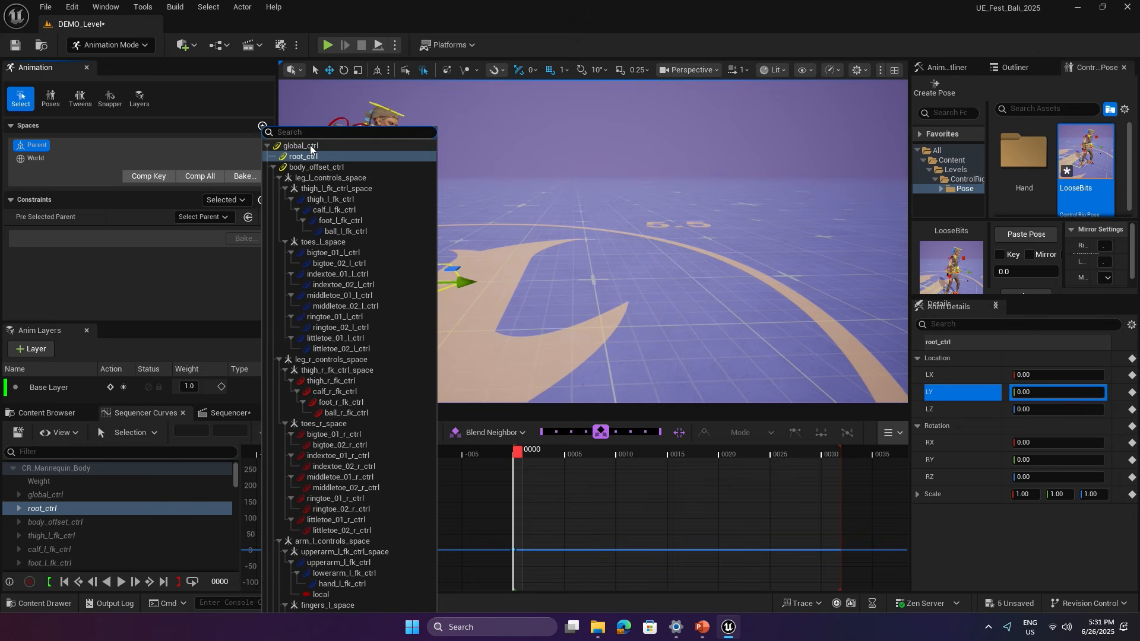
click(314, 166)
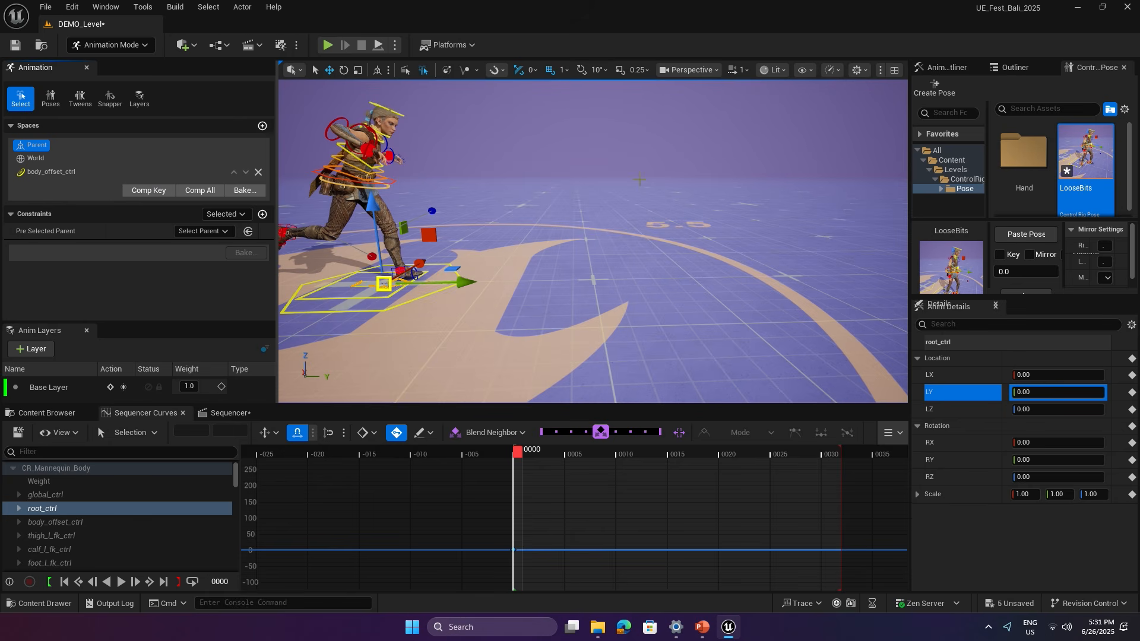
Switch root_ctrl to the body_offset_ctrl space at frame 0, reset its location to zero, and play the result.
key(Tab)
alt+drag(480, 261, 494, 262)
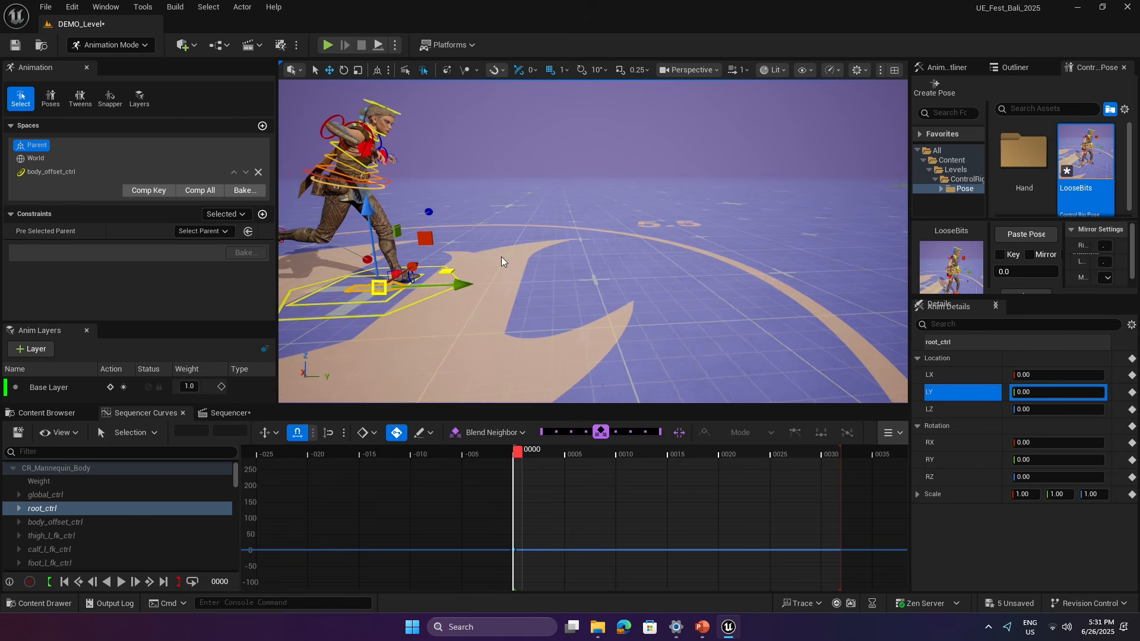
key(Tab)
click(520, 265)
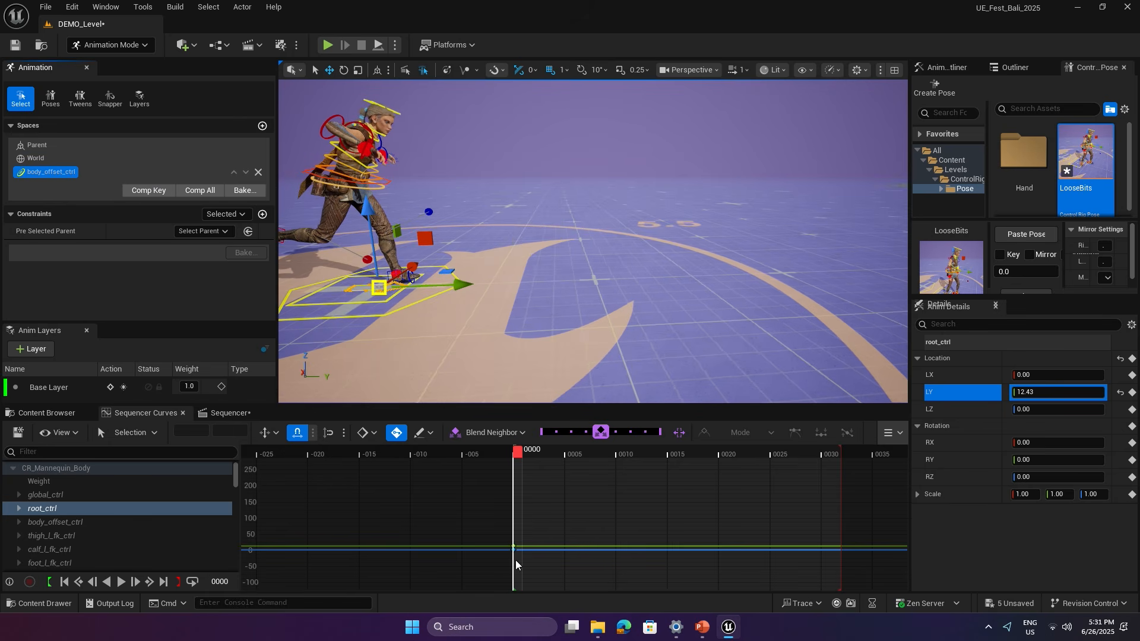
click(1120, 359)
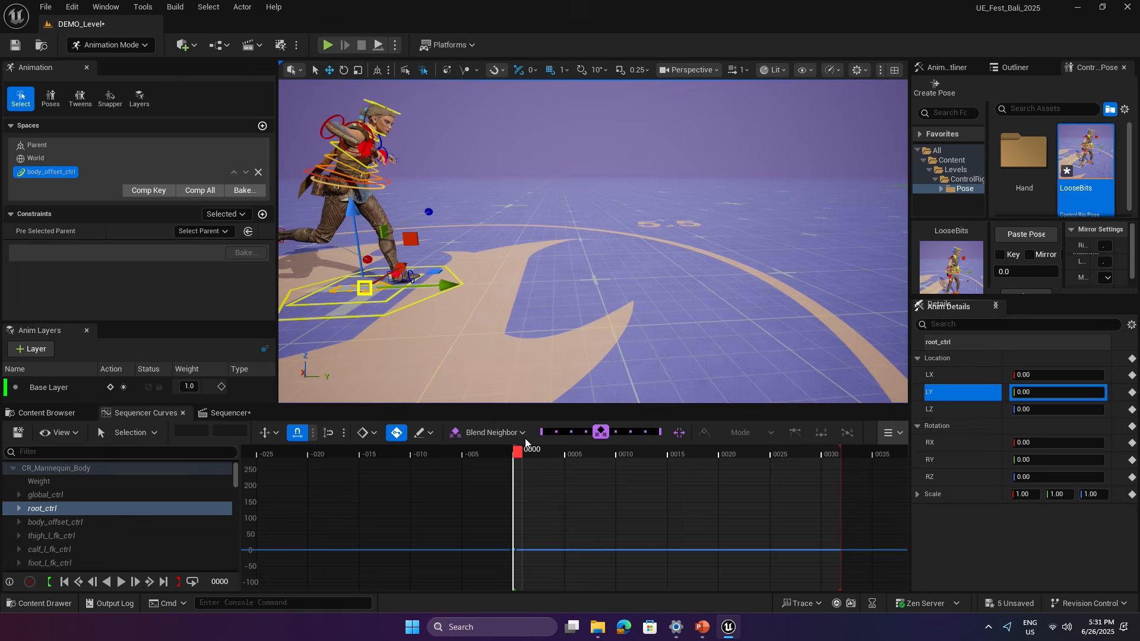
key(space)
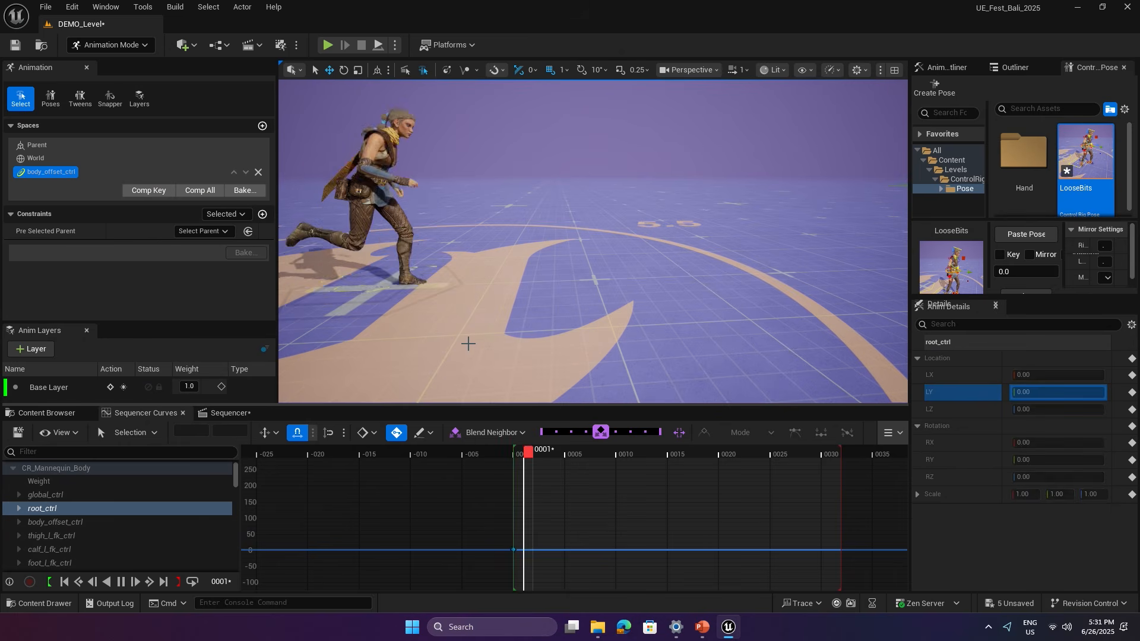
Select the LooseBits controls, return them from World to Parent space at frame 0, and play the animation.
click(1042, 293)
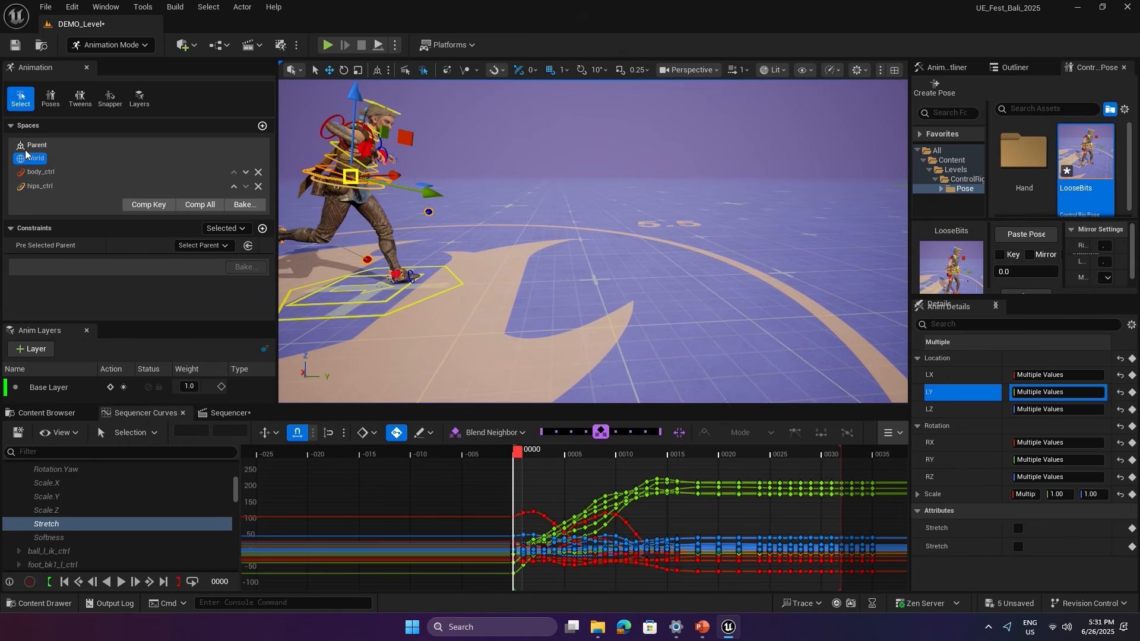
key(ctrl+z)
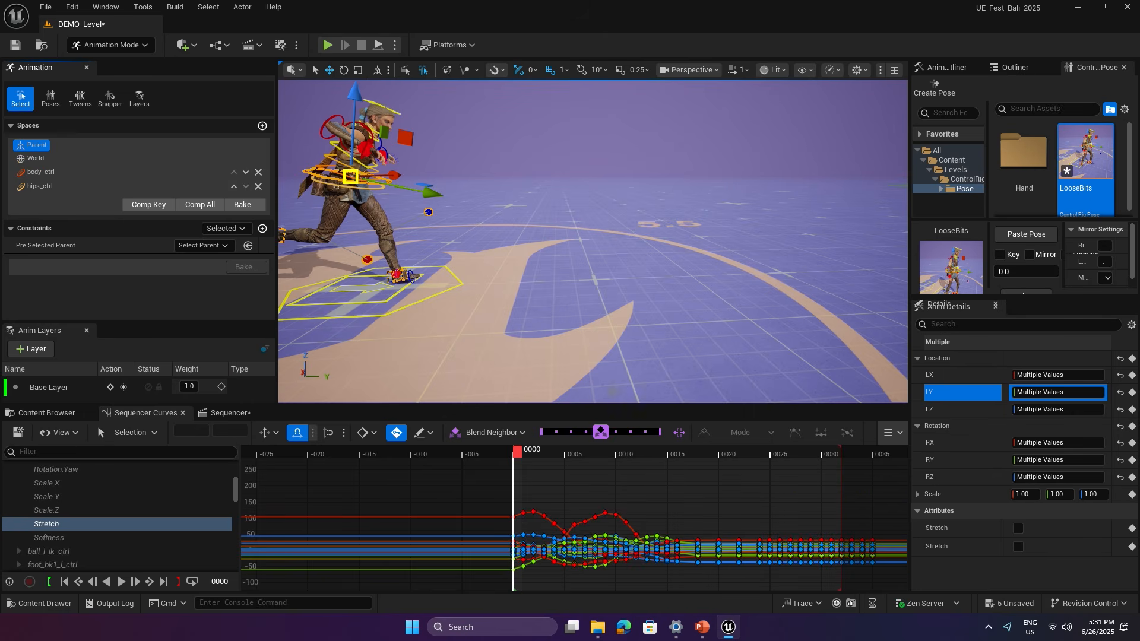
key(space)
key(space)
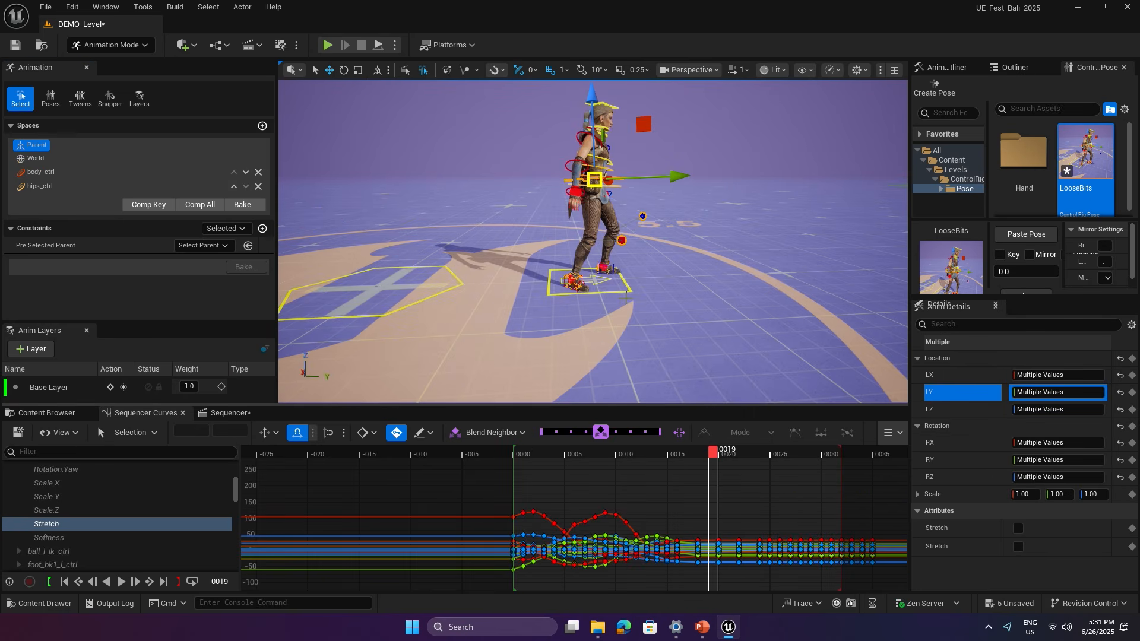
Select body_offset_ctrl and add an animation layer for it, setting the layer type to Override at frame 0.
click(627, 291)
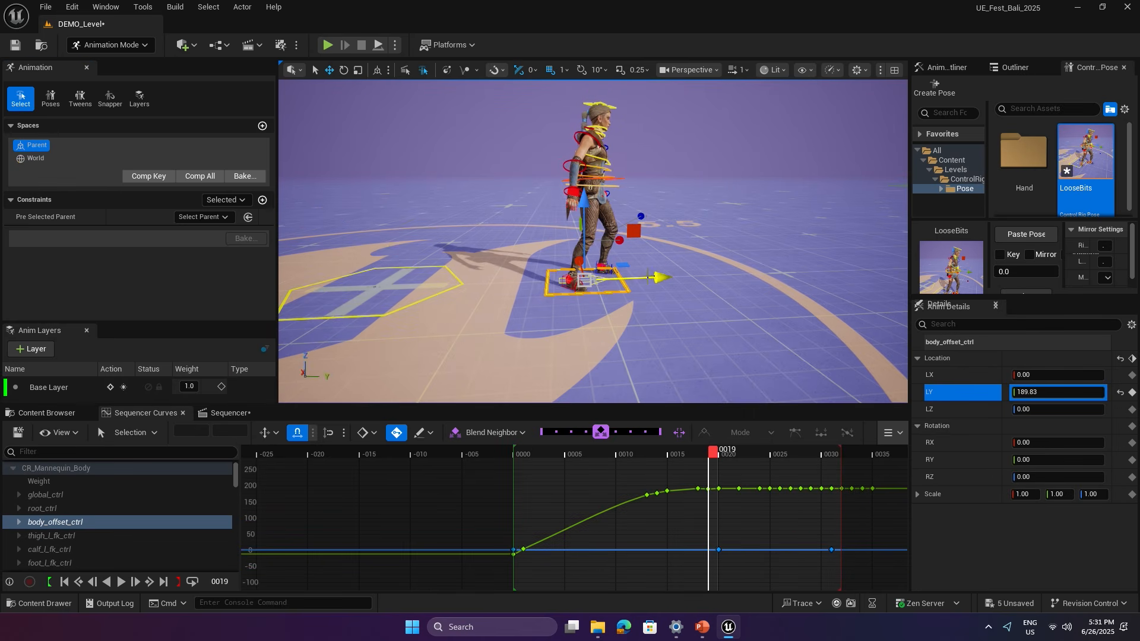
key(ctrl+z)
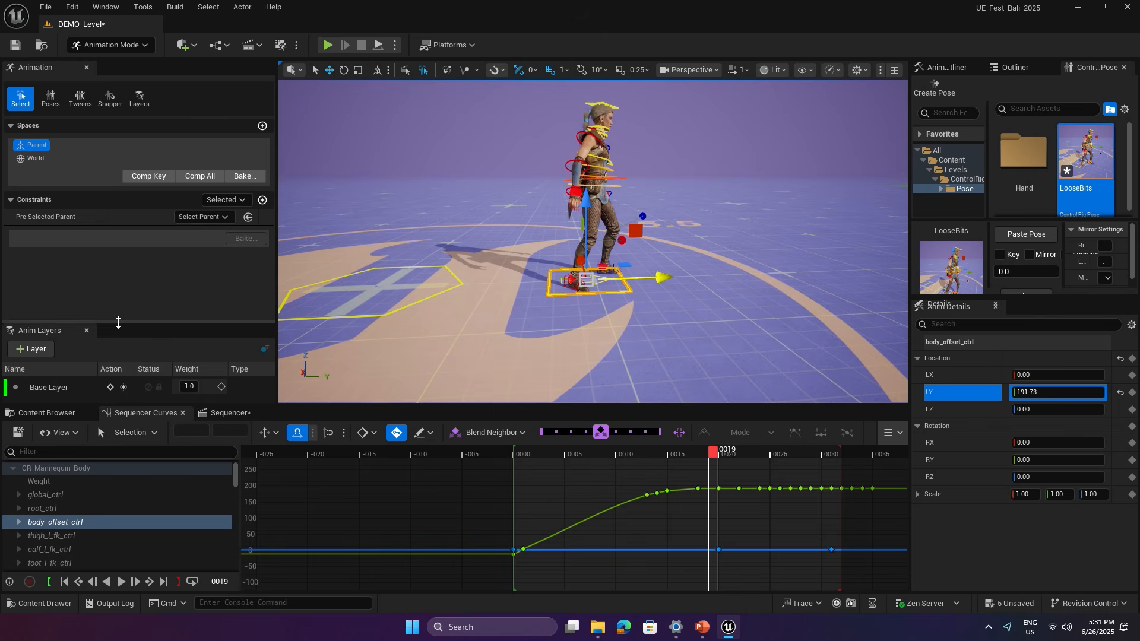
drag(121, 322, 109, 263)
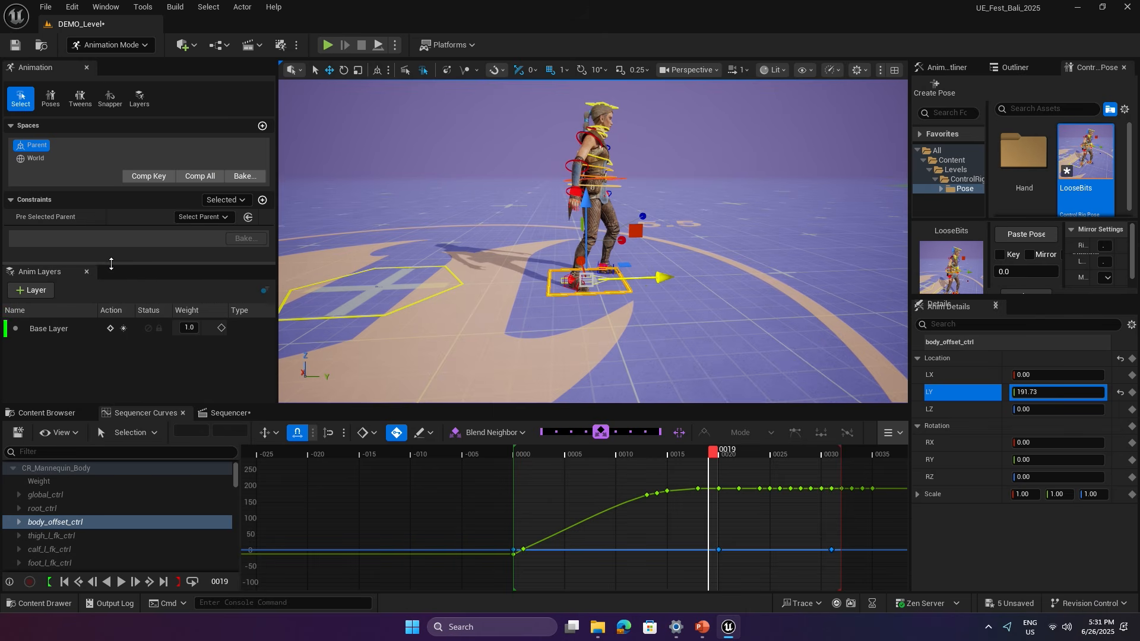
click(29, 290)
key(Up)
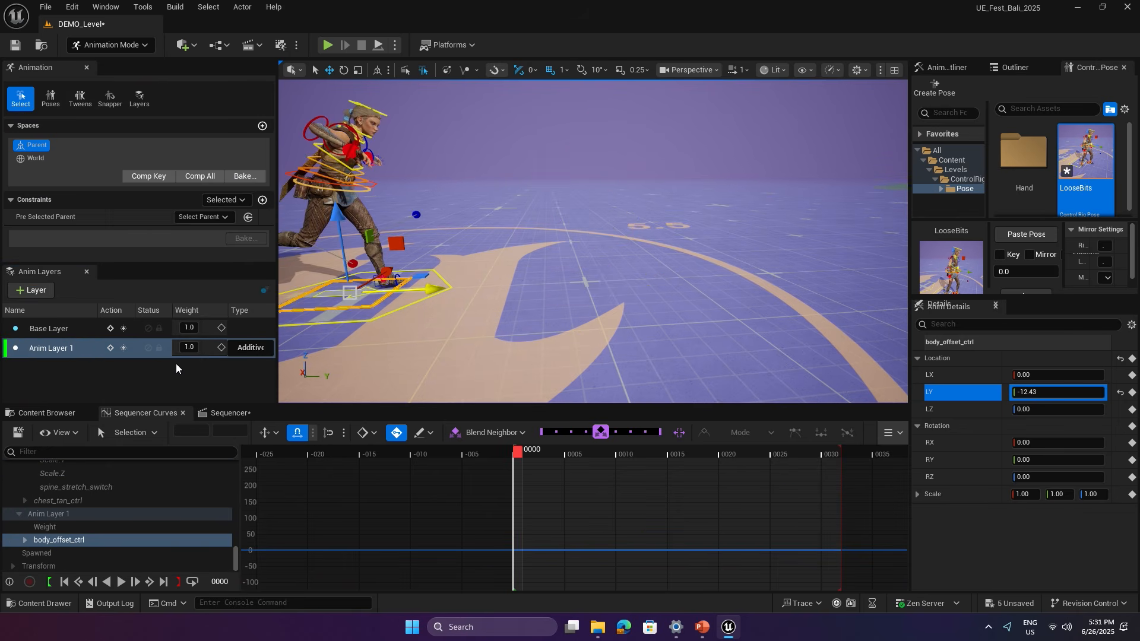
click(251, 348)
click(249, 377)
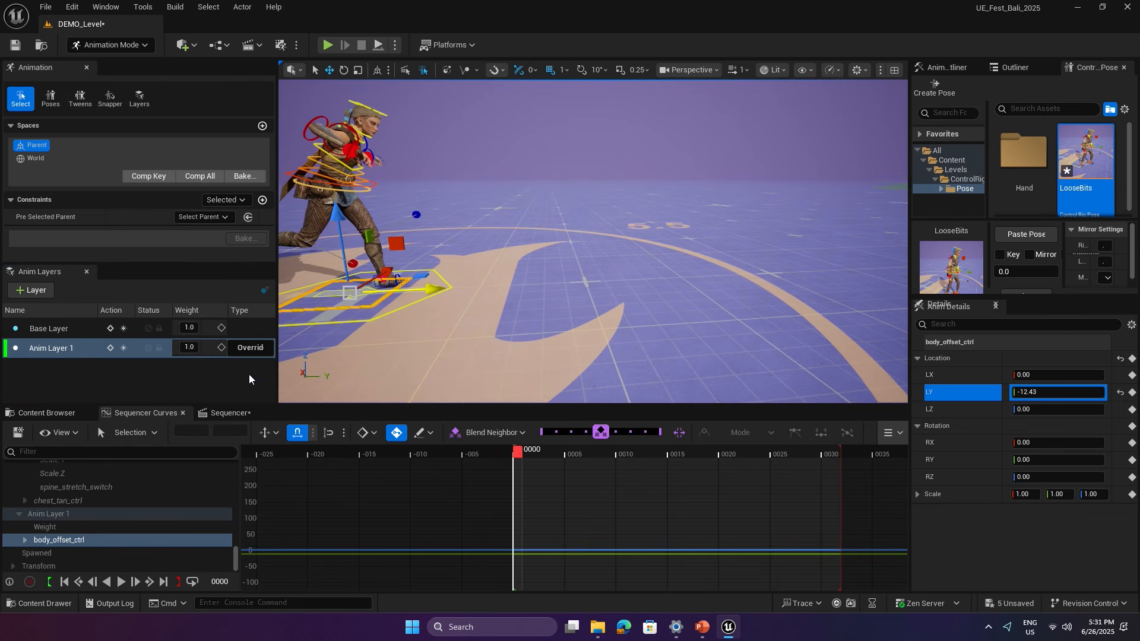
Rename the new animation layer as Mute_FWD.
right_click(58, 350)
click(87, 447)
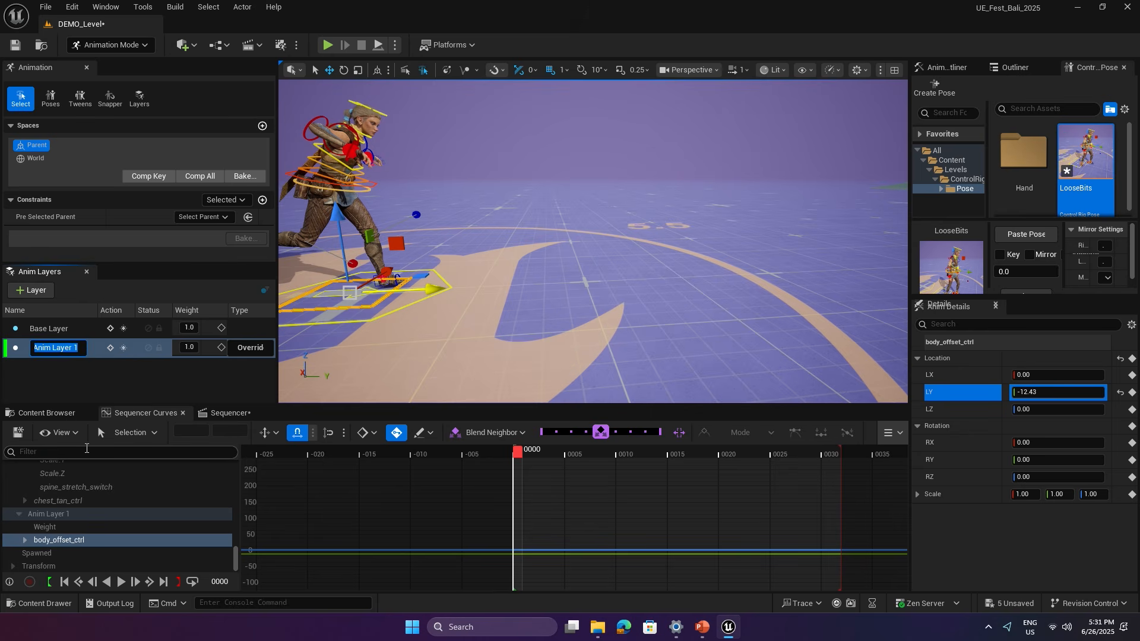
text(Mute_FWD)
key(Return)
Play back the animation with the Mute_FWD layer active to check the character's in-place motion.
key(space)
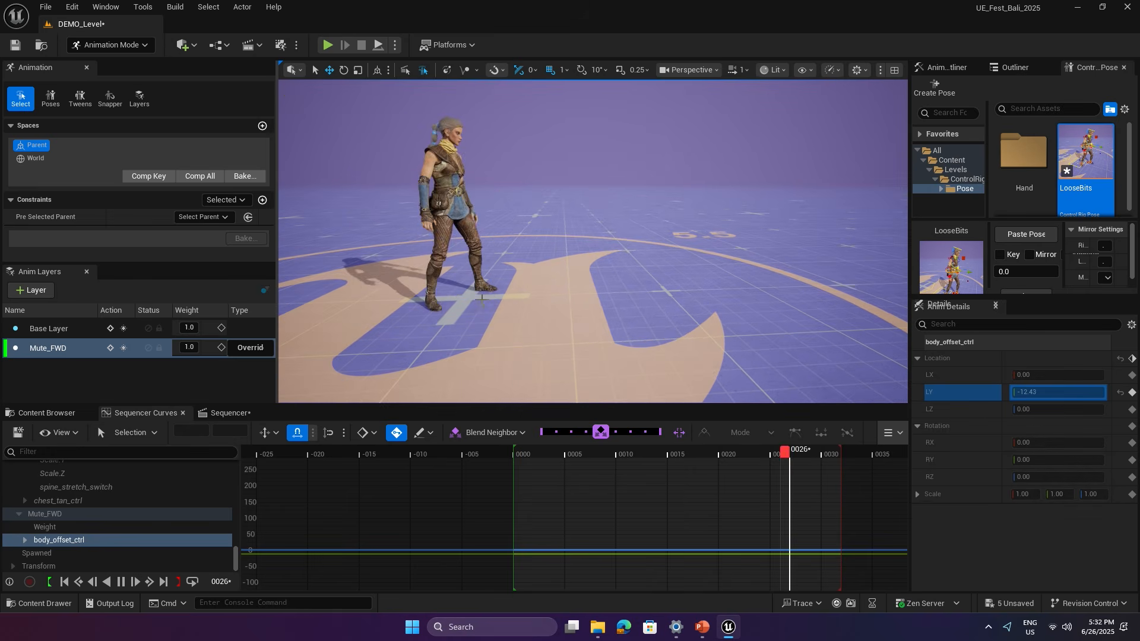
key(space)
key(space)
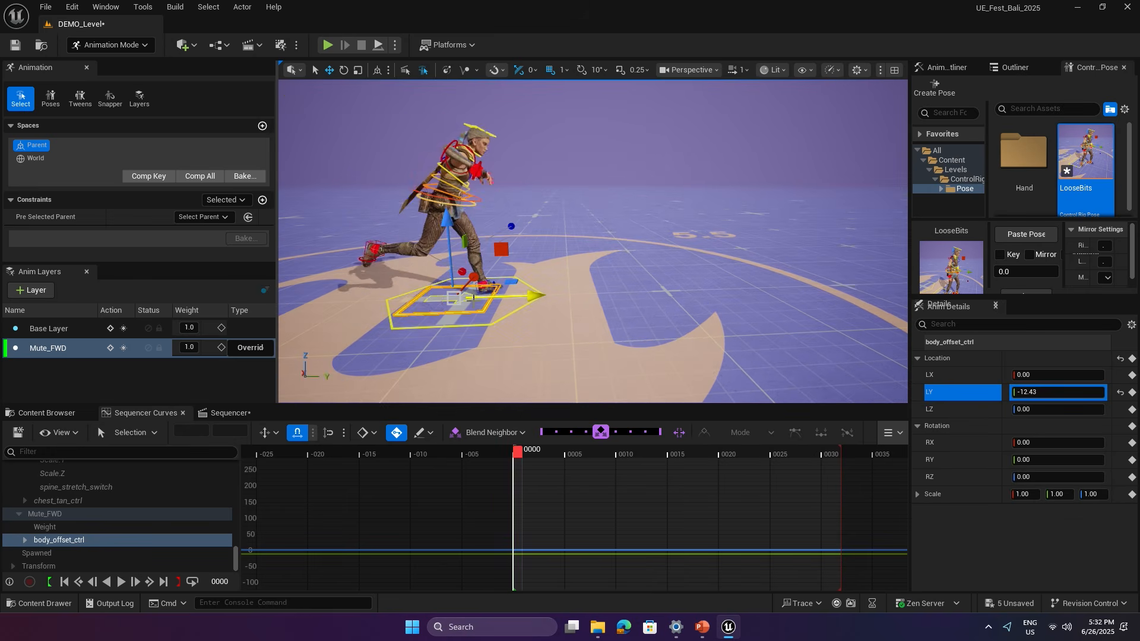
key(space)
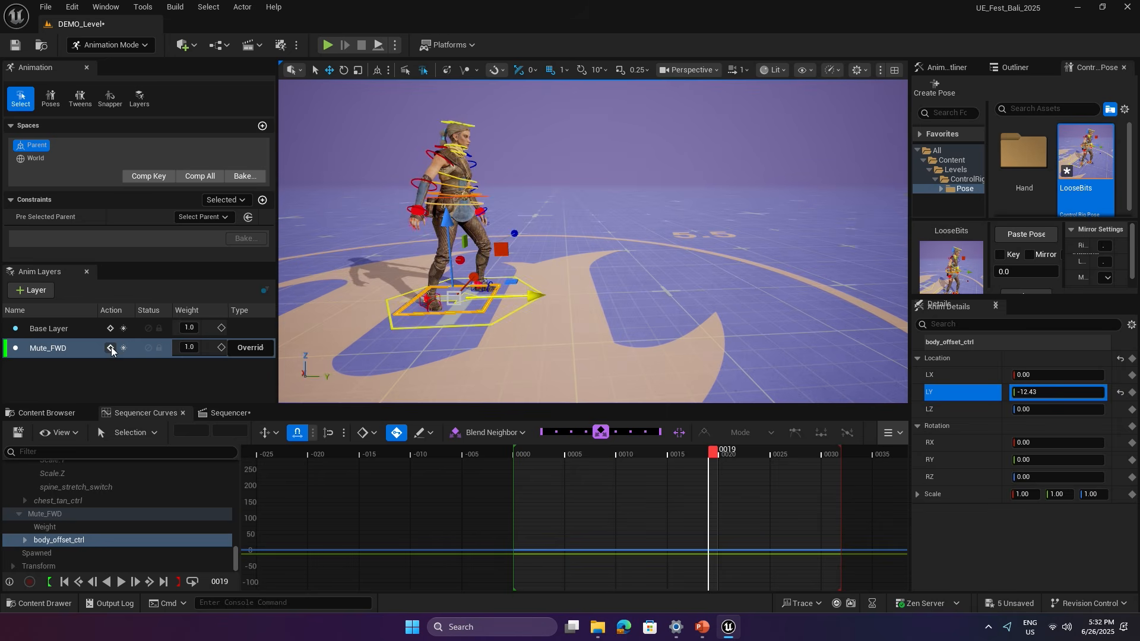
Mute the Mute_FWD layer, then play and step through the frames to review the original forward travel.
click(144, 351)
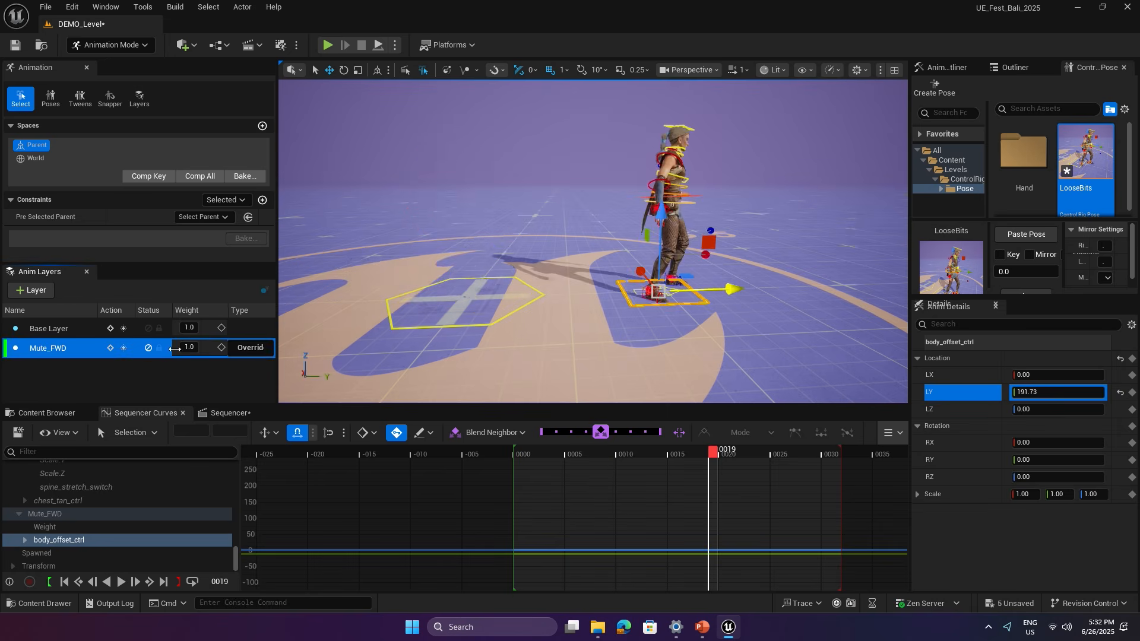
key(space)
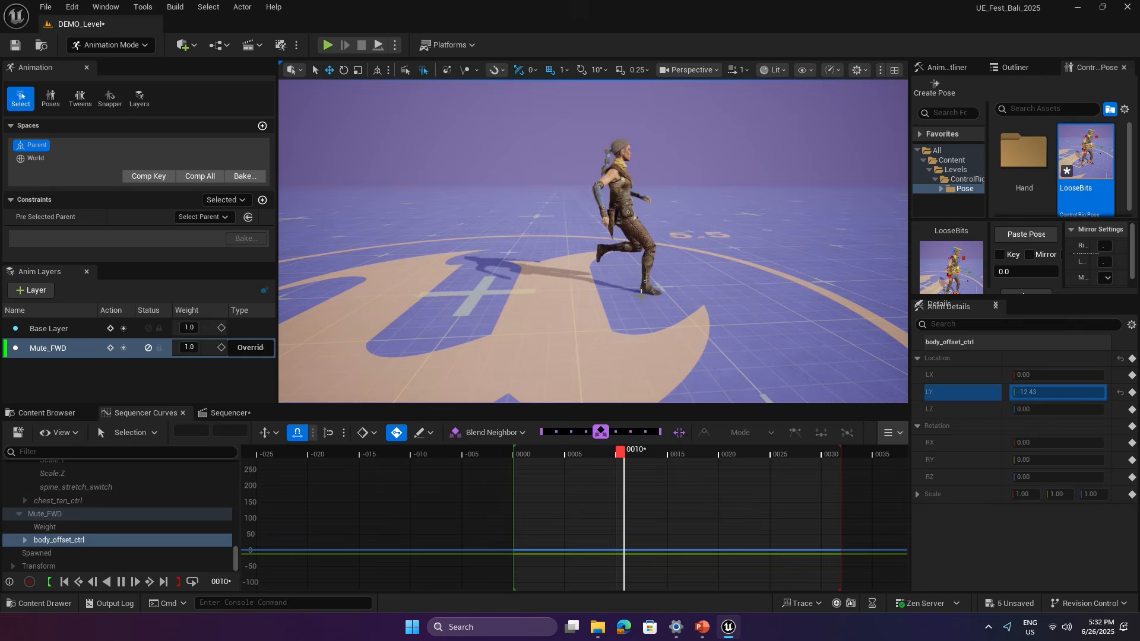
key(space)
key(Left)
key(Left)
key(Left)
key(Left)
key(Right)
key(Right)
key(Right)
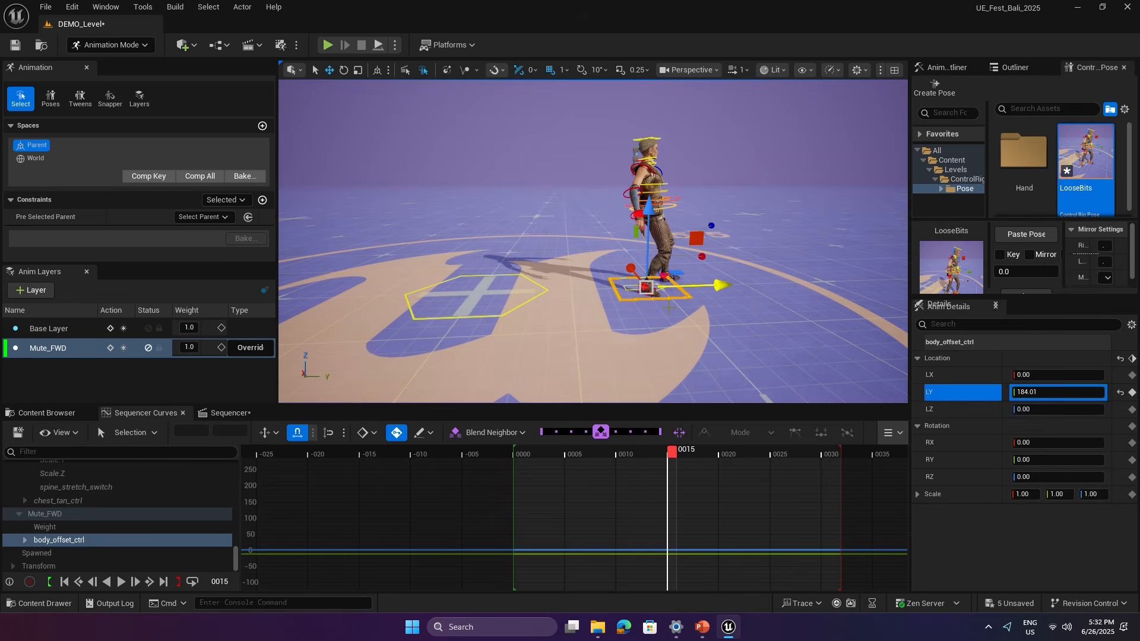
key(Up)
key(space)
key(space)
key(Up)
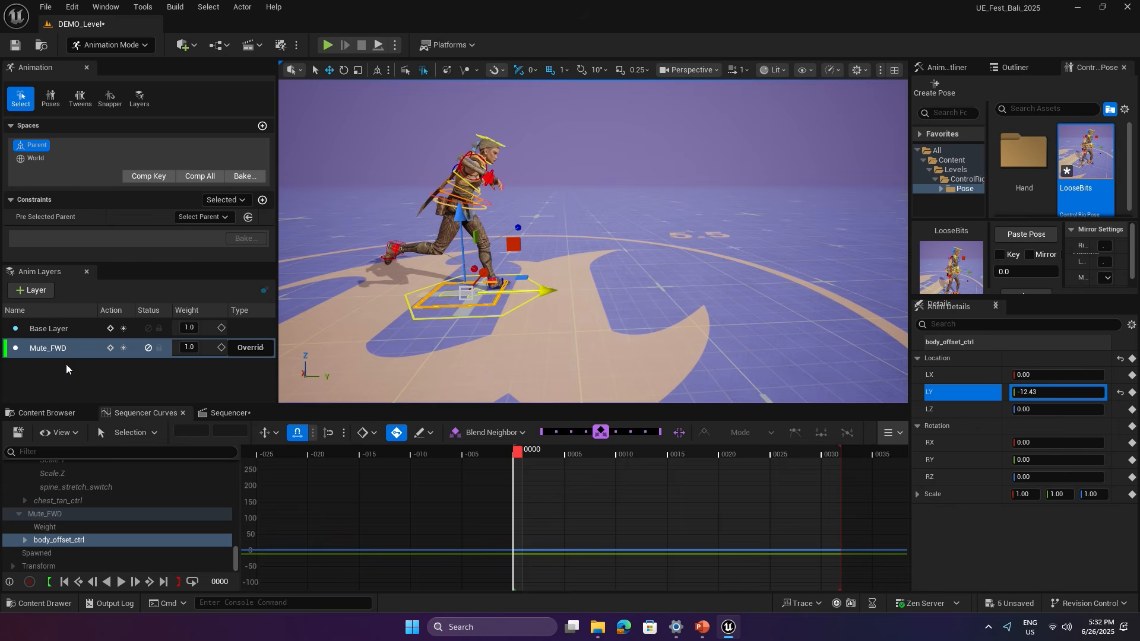
Unmute the Mute_FWD layer, replay the animation in place, and return to frame 0.
click(148, 347)
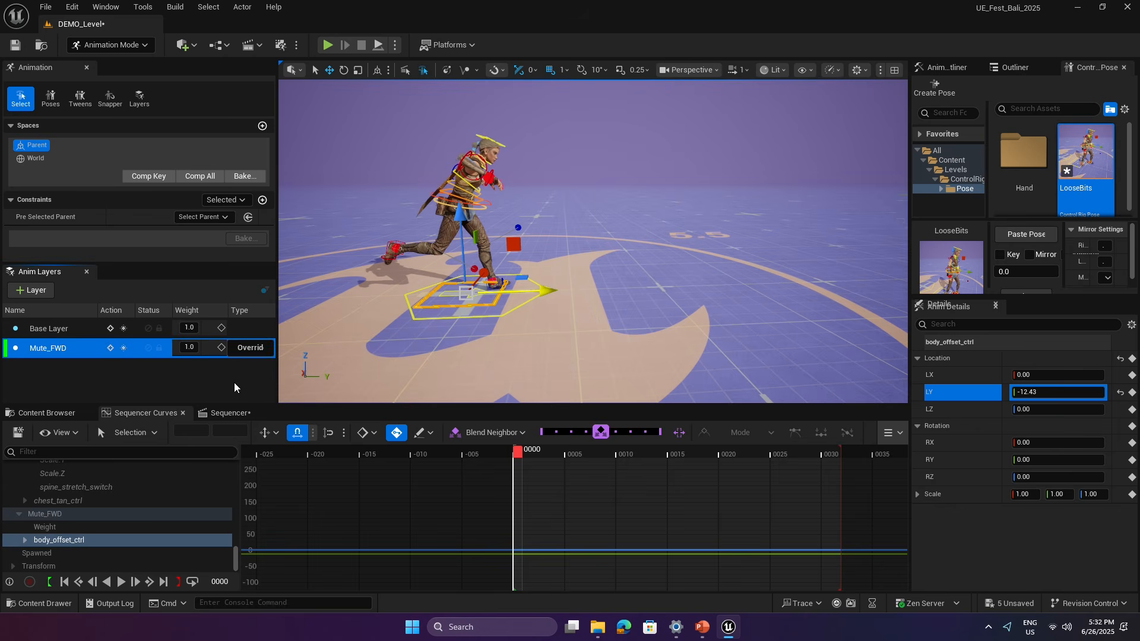
key(space)
key(space)
key(Up)
key(space)
key(space)
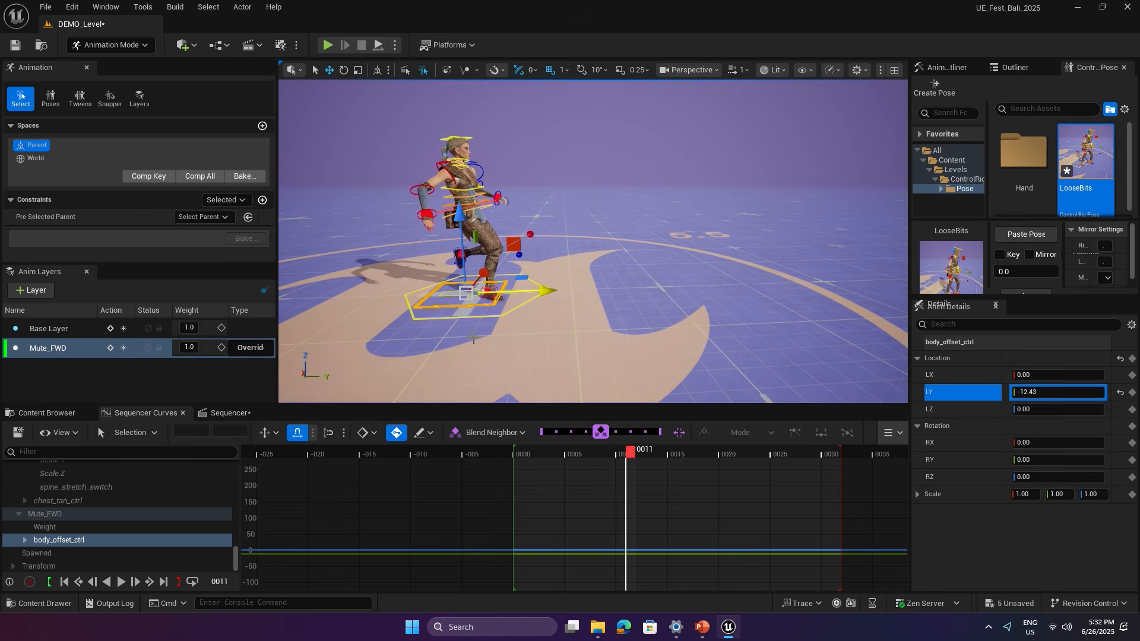
key(Up)
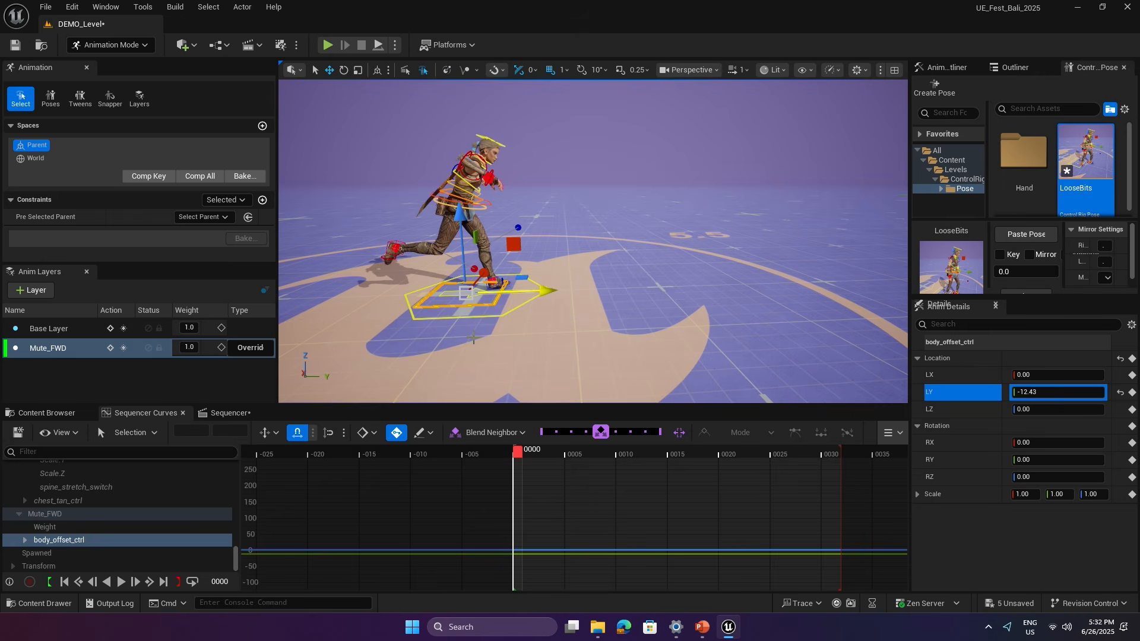
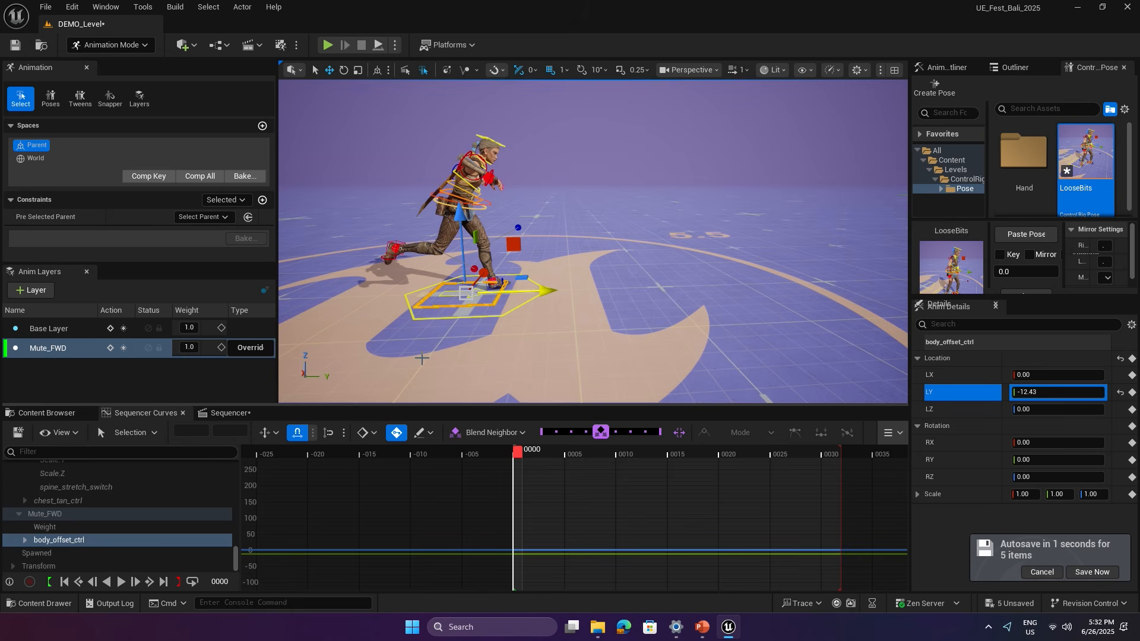
Start creating a linked animation sequence from the CBP_Echo track in Sequencer.
alt+drag(522, 347, 415, 350)
click(229, 413)
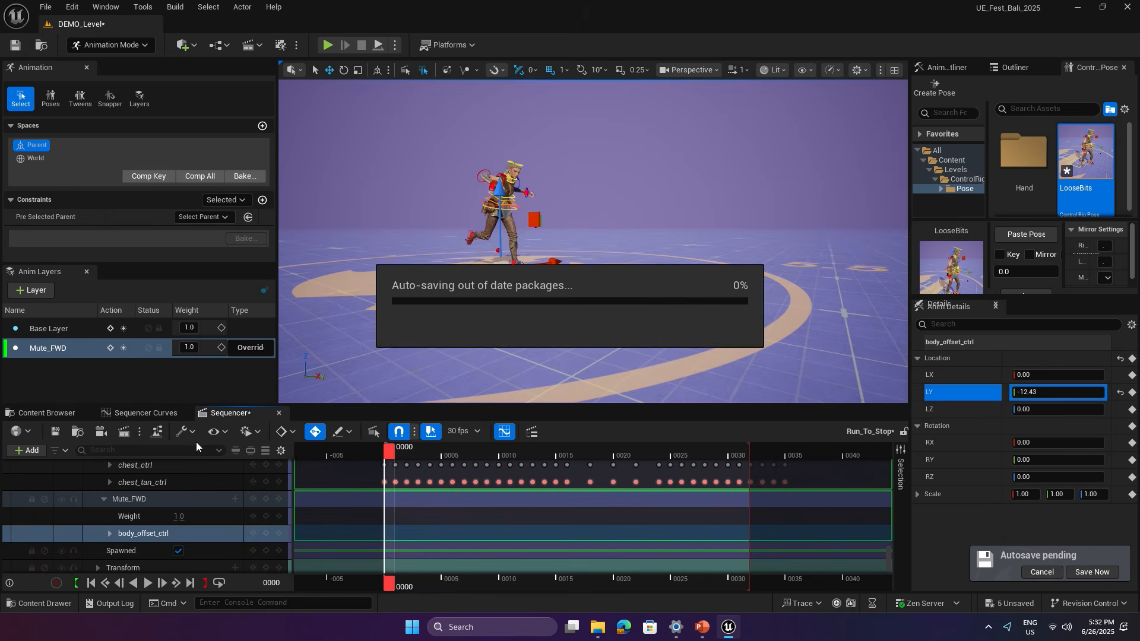
scroll(152, 501, up, 10)
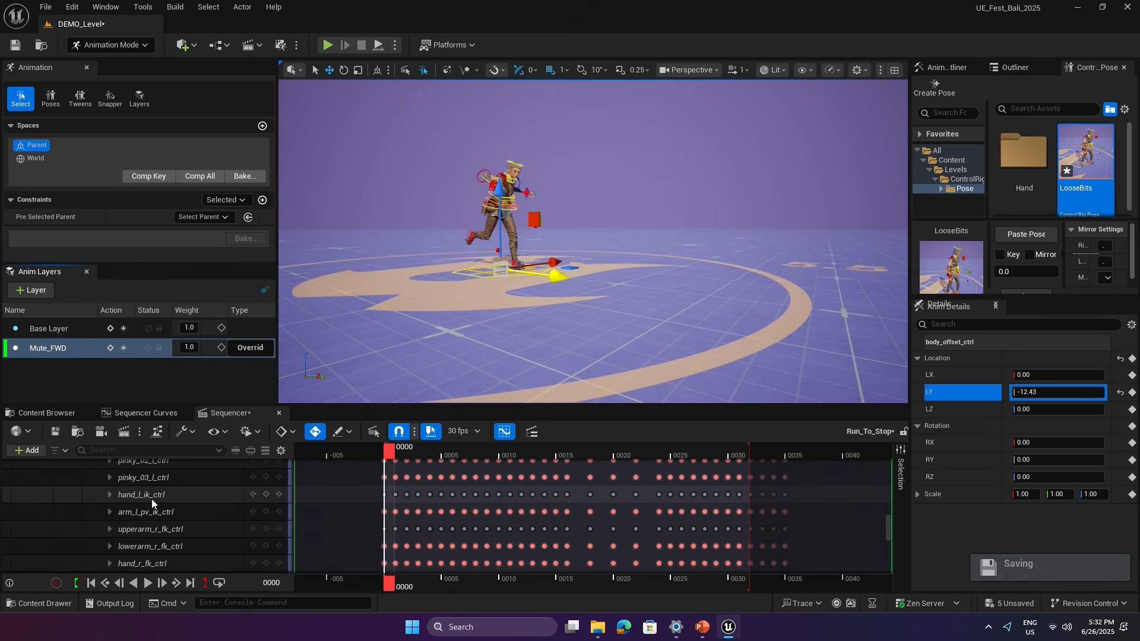
scroll(151, 498, up, 5)
click(92, 467)
click(94, 468)
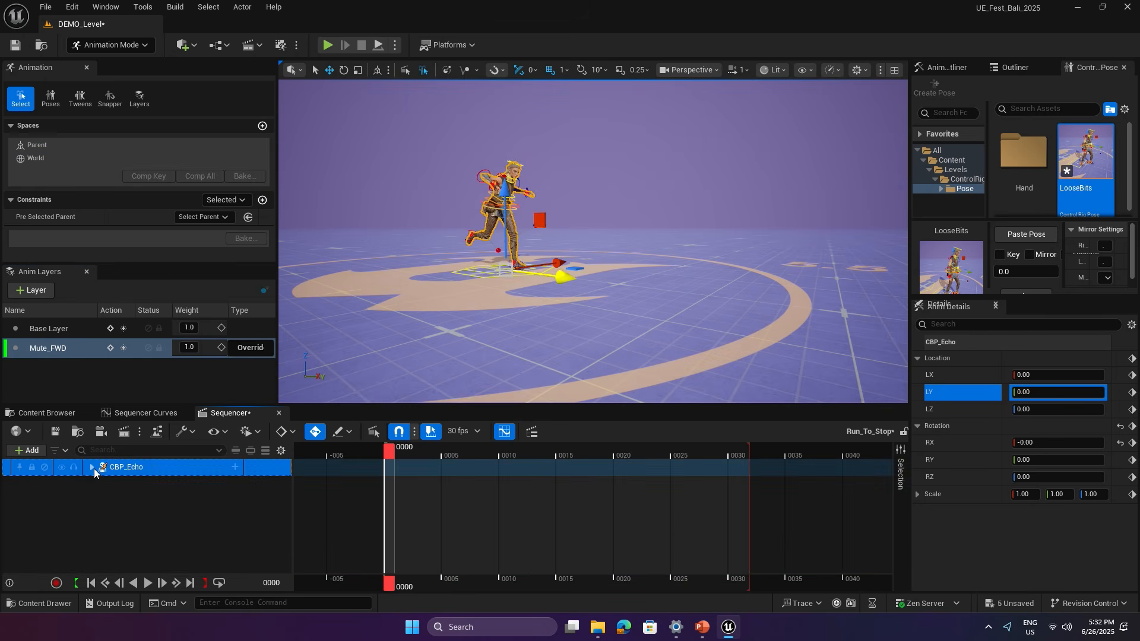
click(93, 468)
right_click(147, 465)
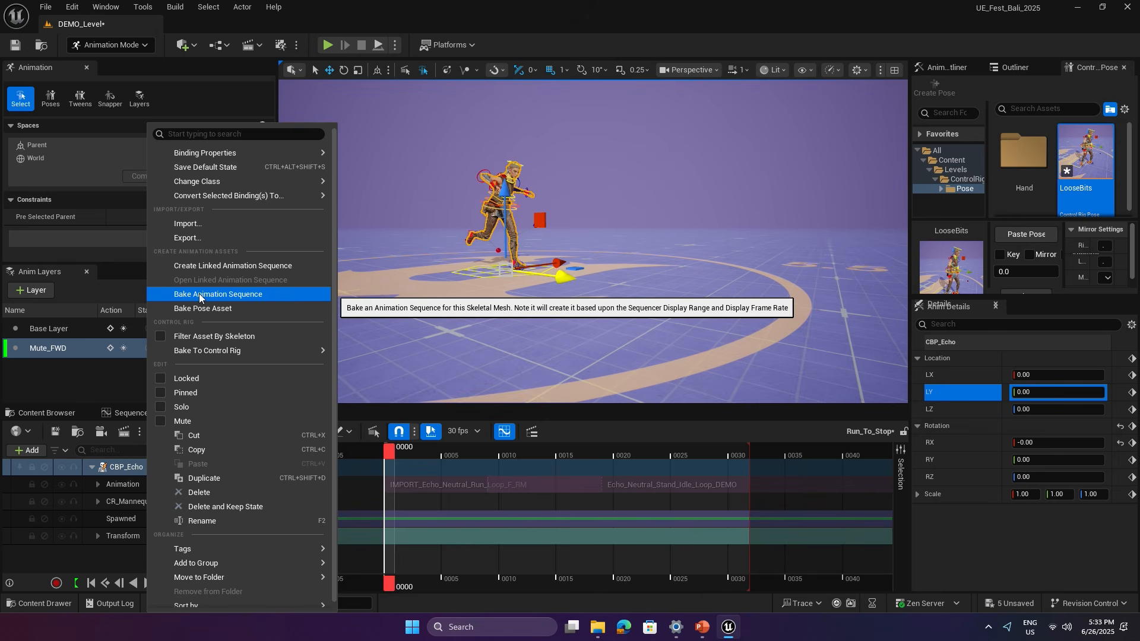
click(221, 267)
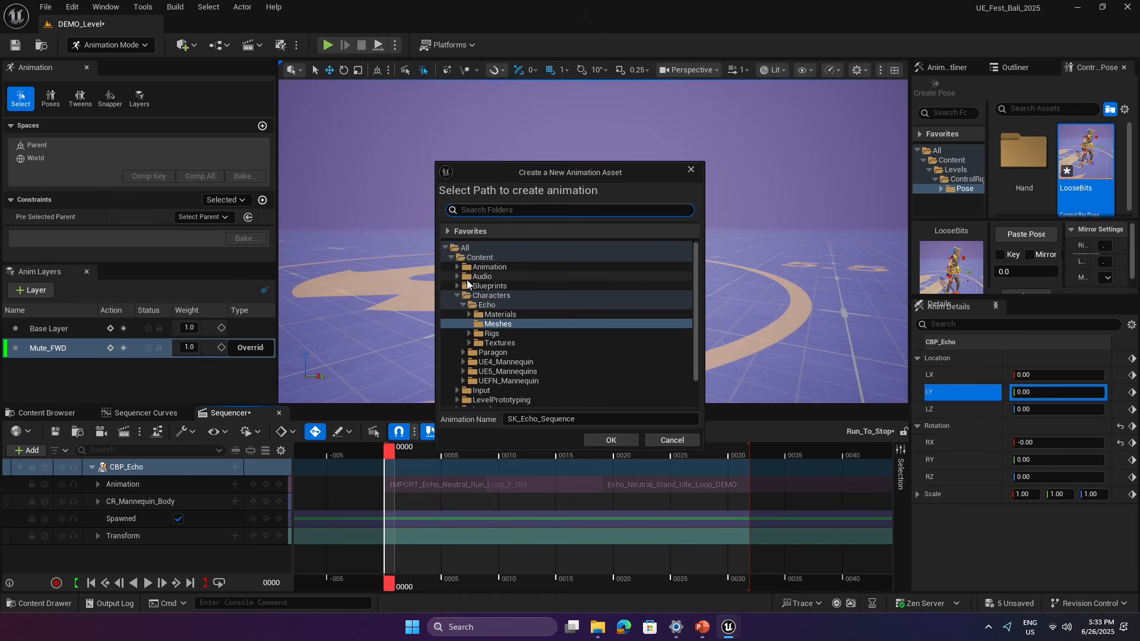
Name the linked animation Echo_Neutral_Run_Stop_F_DEMO in the Animation/Echo folder and replace the existing asset.
click(457, 267)
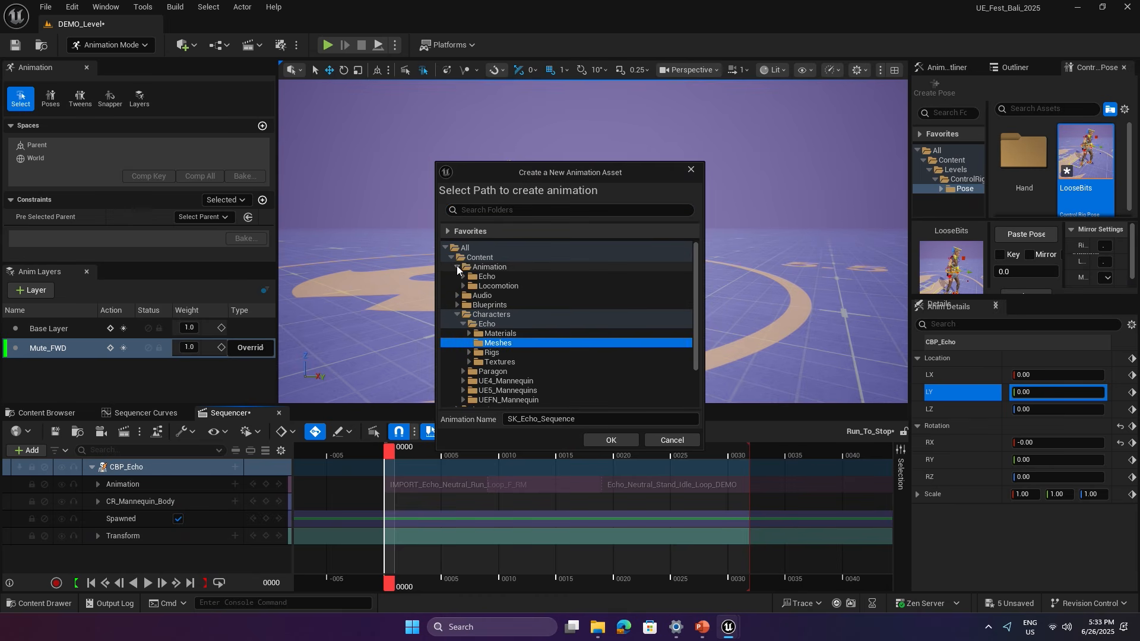
click(464, 276)
click(484, 277)
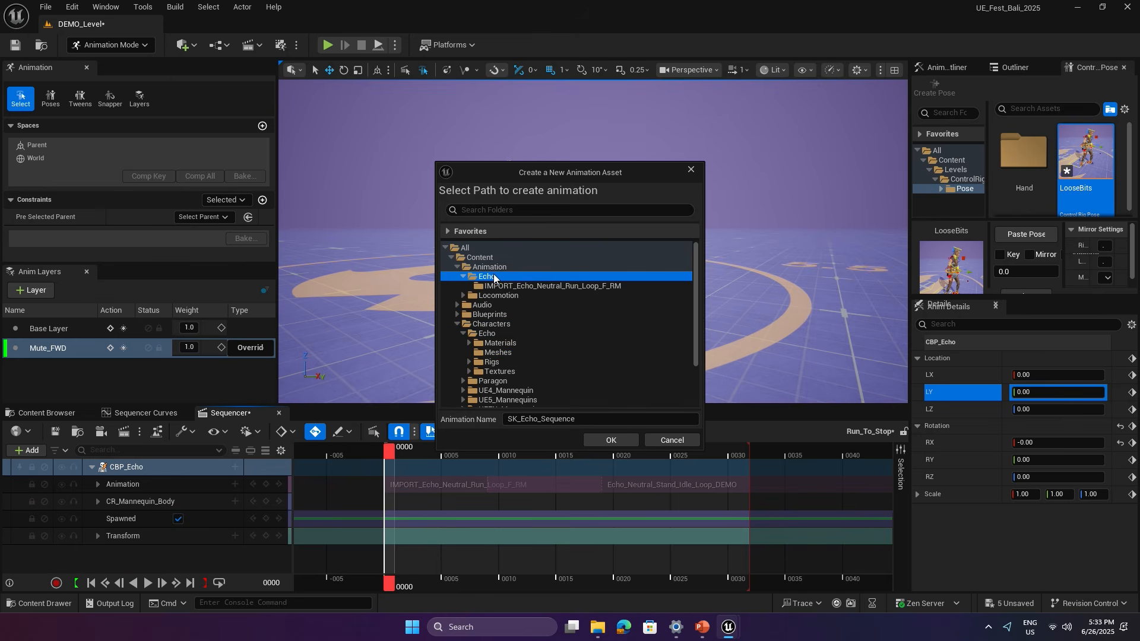
click(570, 419)
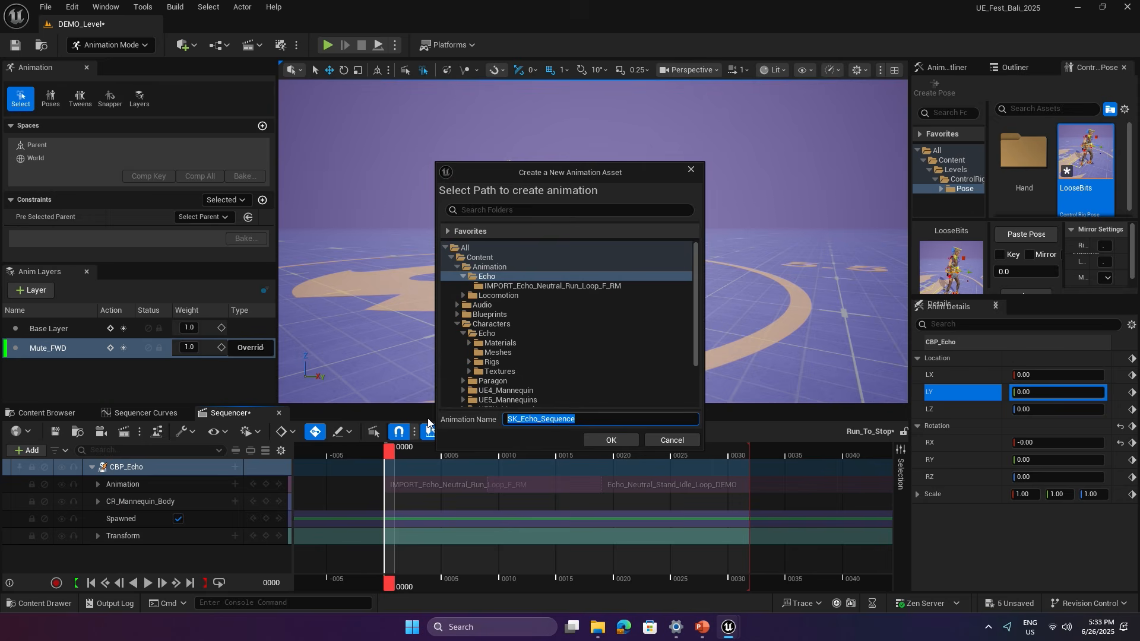
text(Echo_Neutral_Run_Stop_F_DEMO)
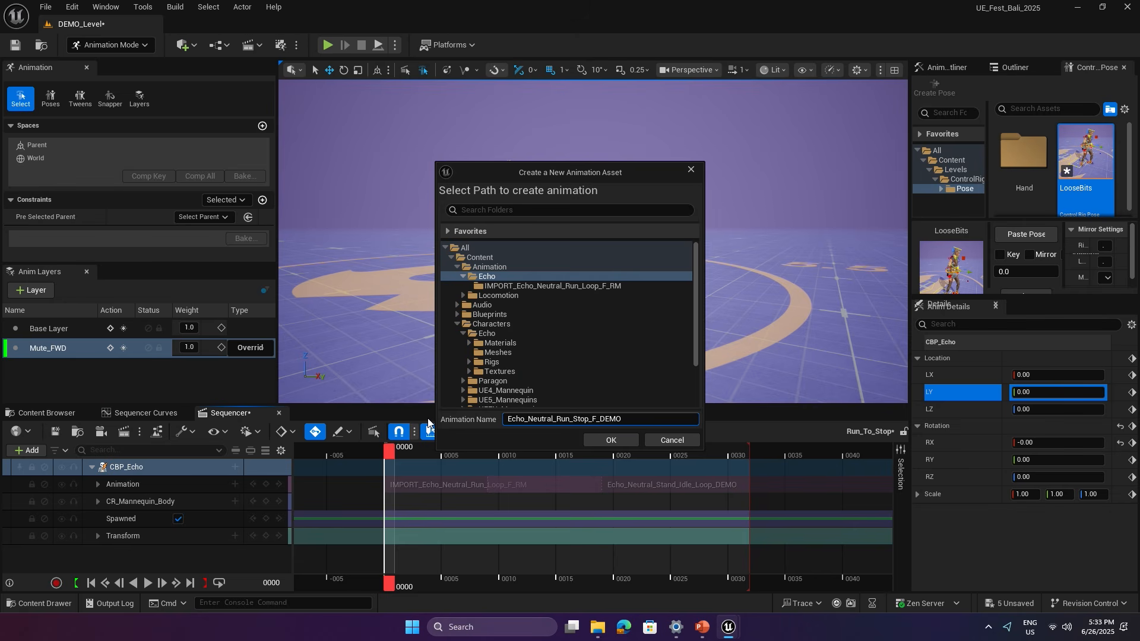
click(621, 437)
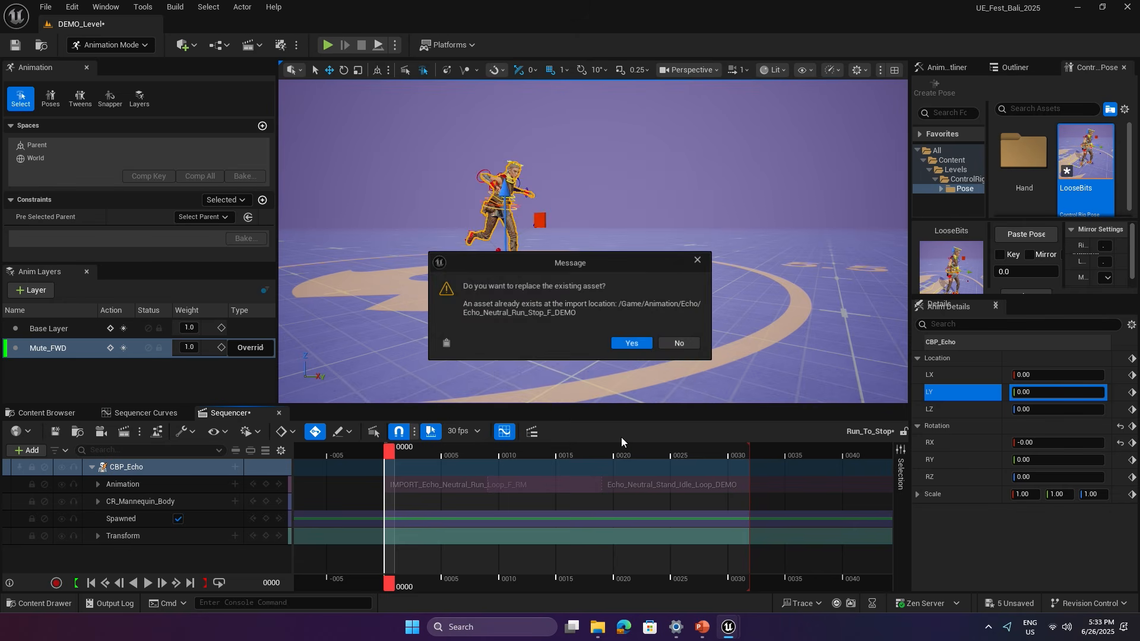
click(639, 341)
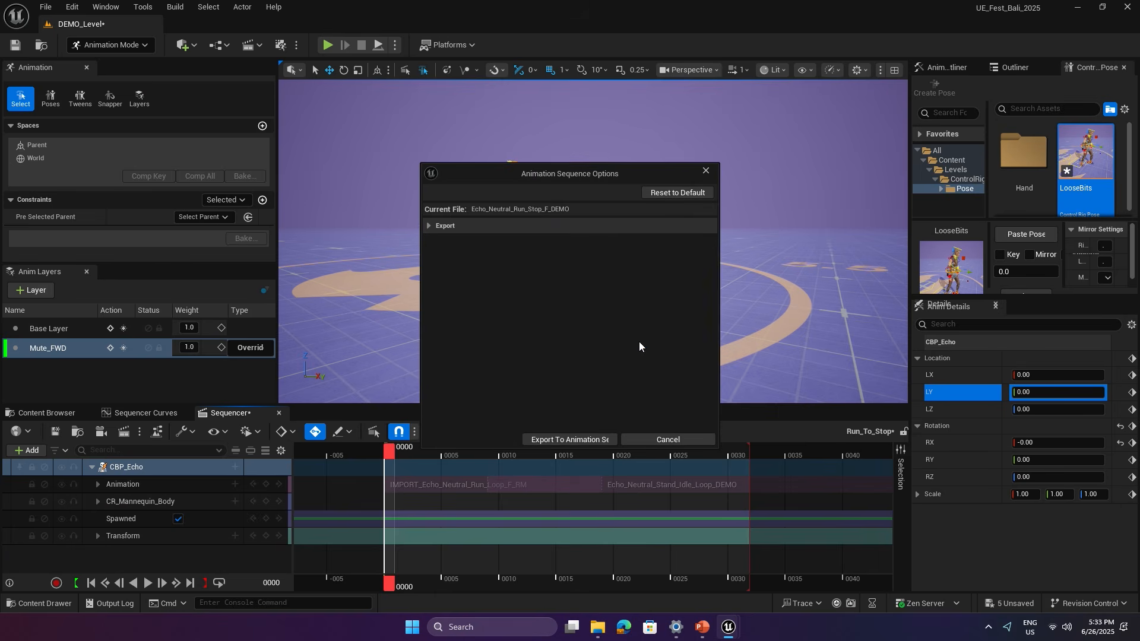
Review the advanced export options and custom time range, export the animation sequence, and close its asset editor.
click(442, 226)
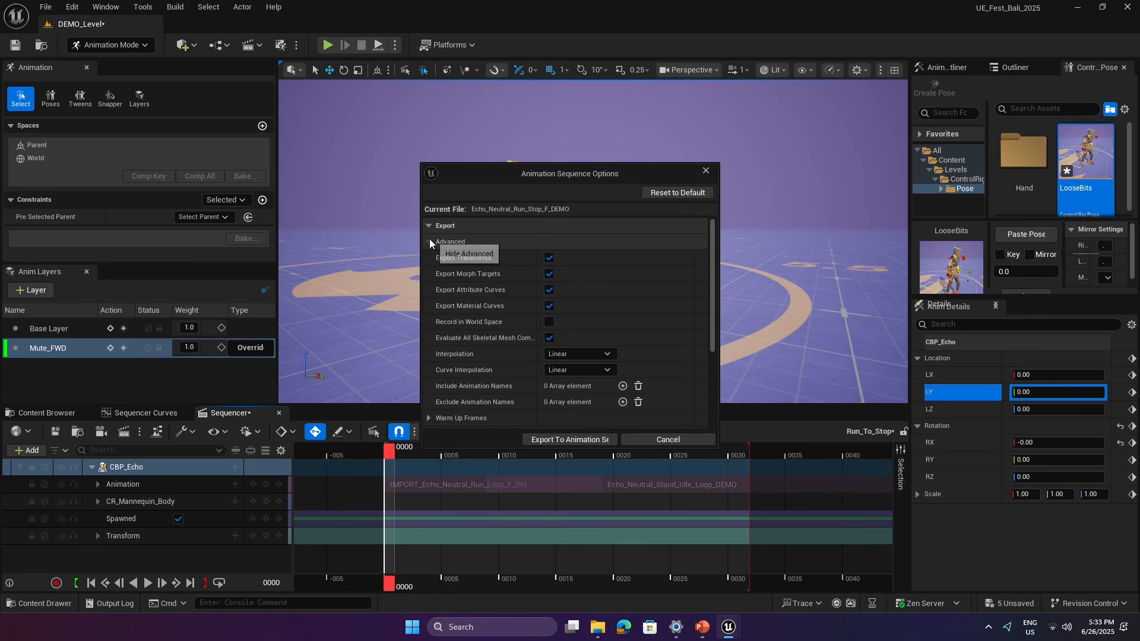
scroll(451, 348, down, 5)
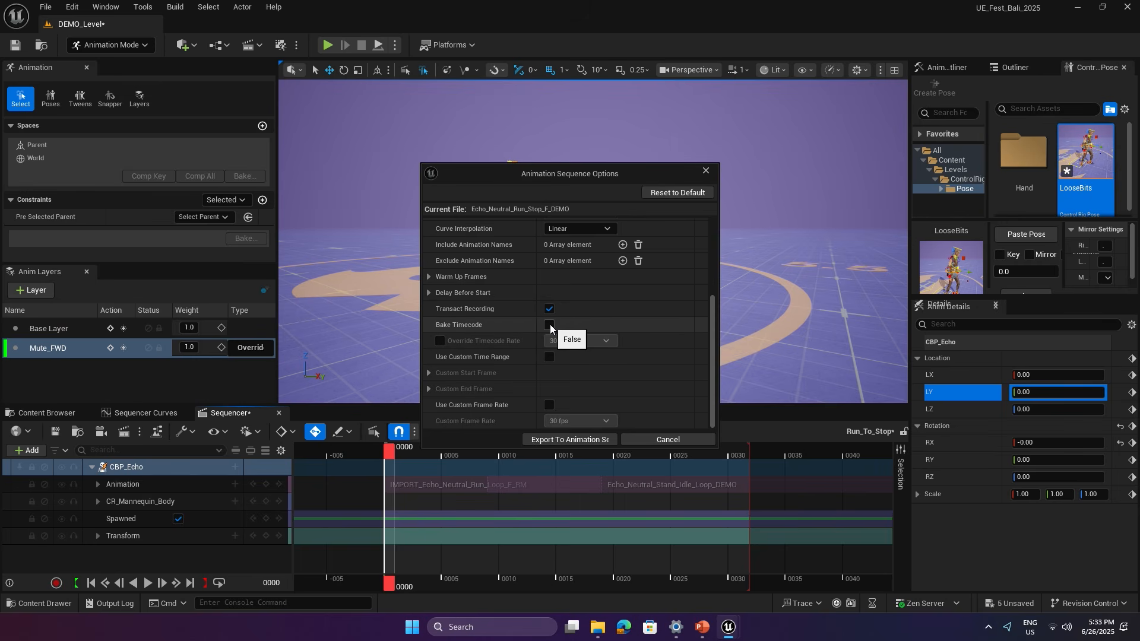
click(546, 357)
click(429, 389)
click(430, 373)
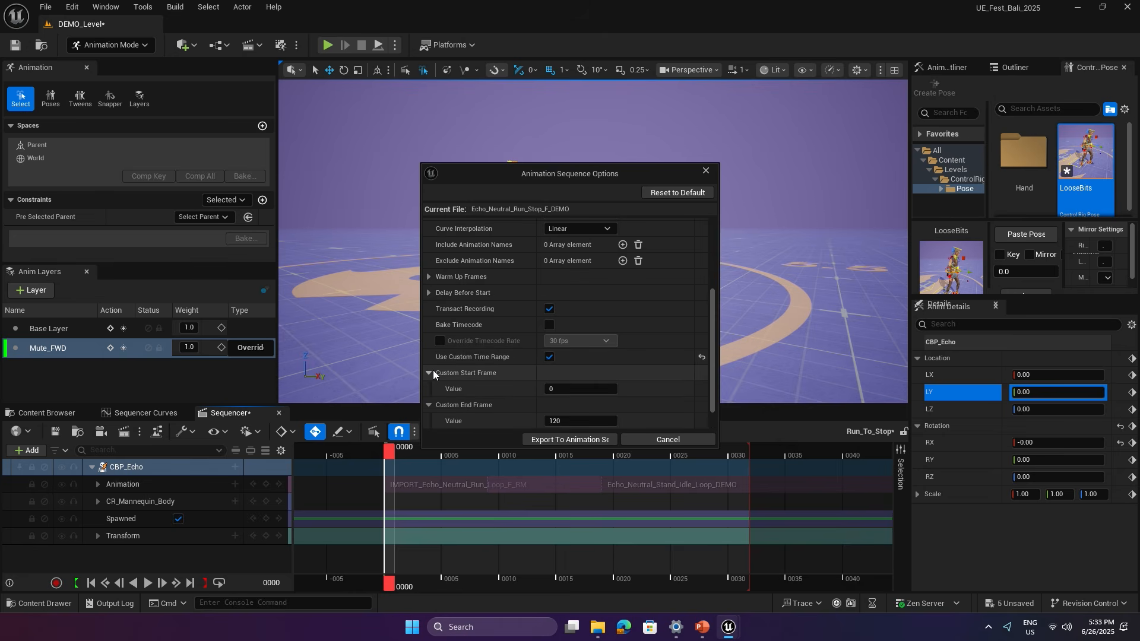
scroll(496, 374, down, 1)
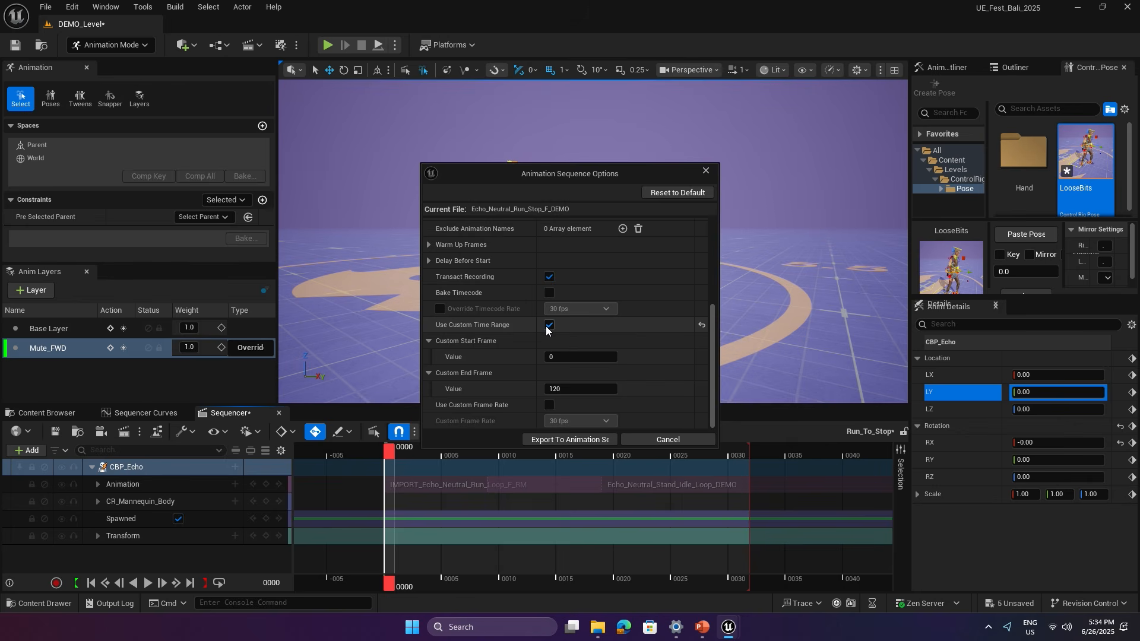
scroll(549, 336, up, 5)
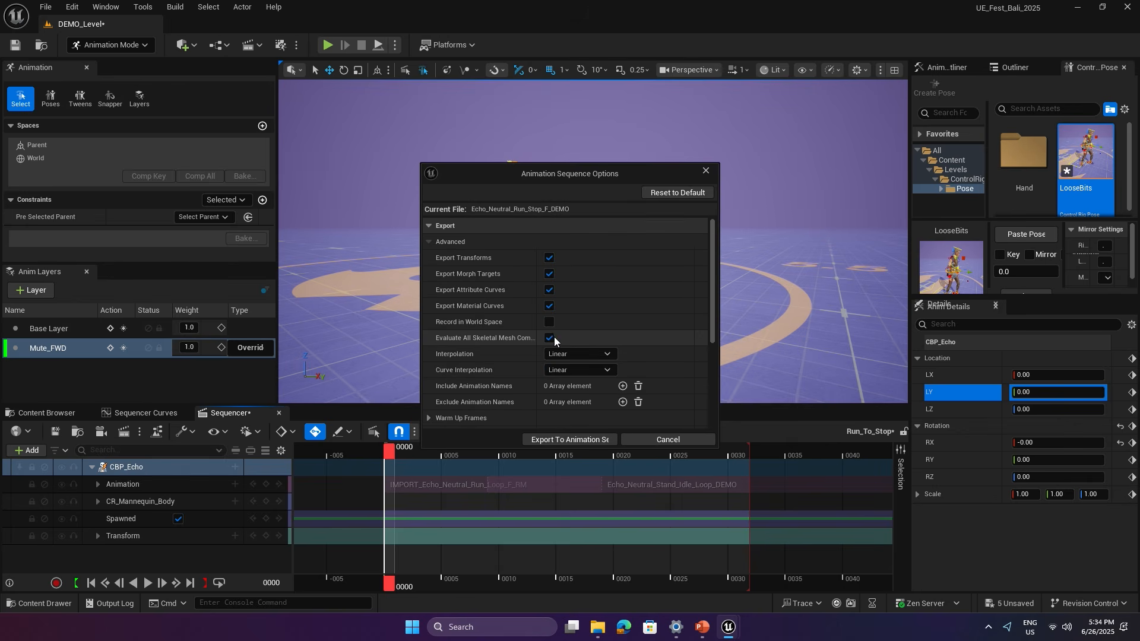
click(557, 437)
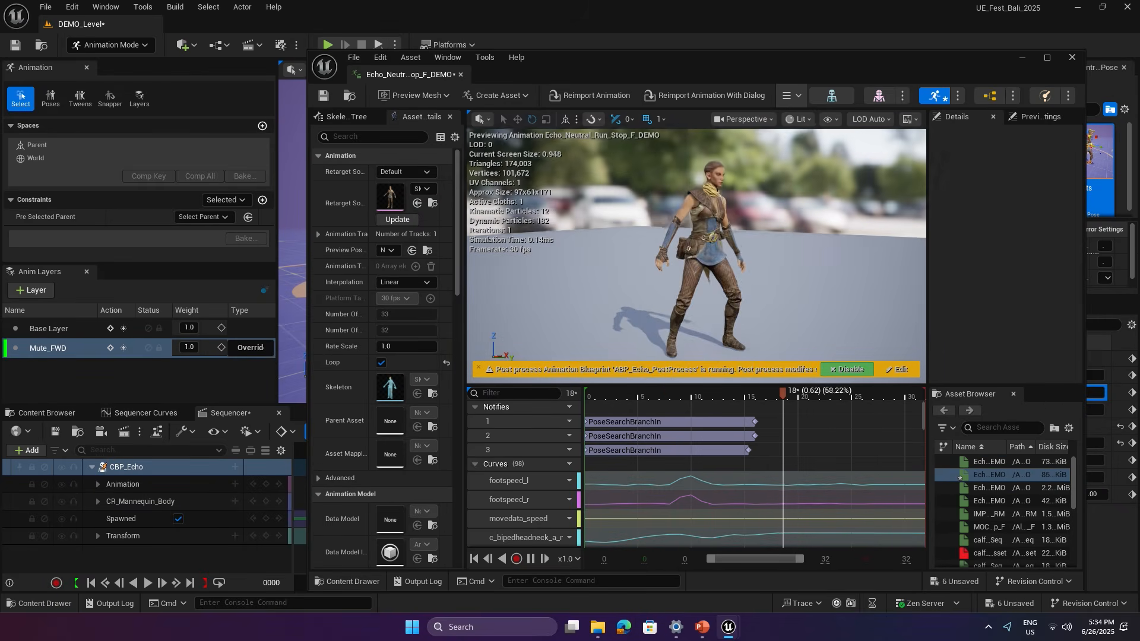
click(1072, 57)
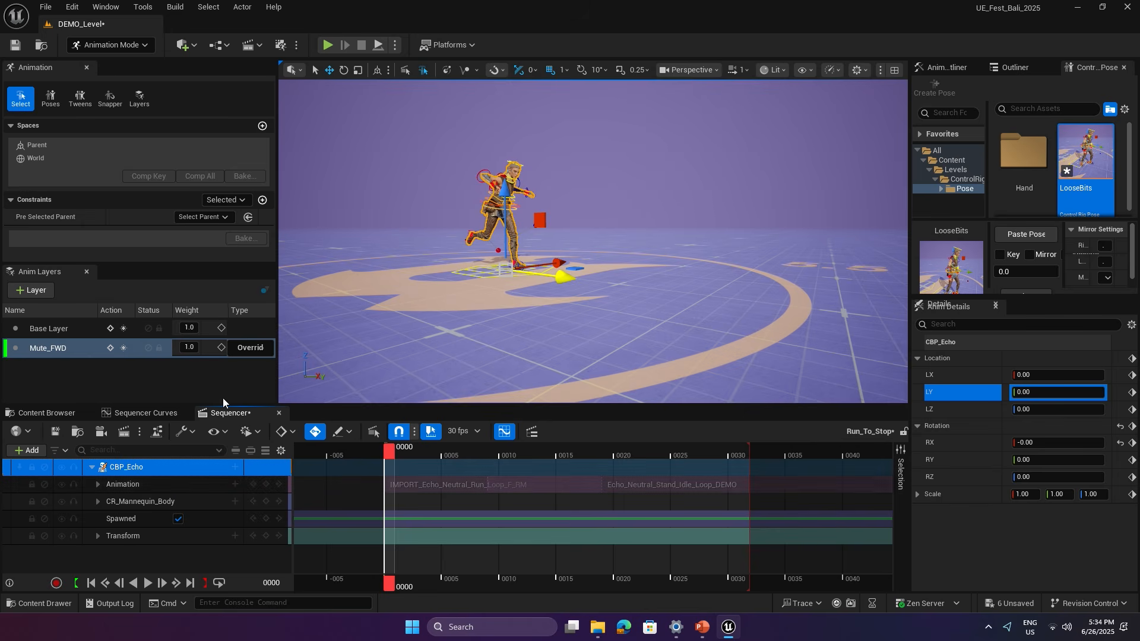
Play the level and run the character forward with repeated stops to test the exported stop animation, ending the session.
click(327, 46)
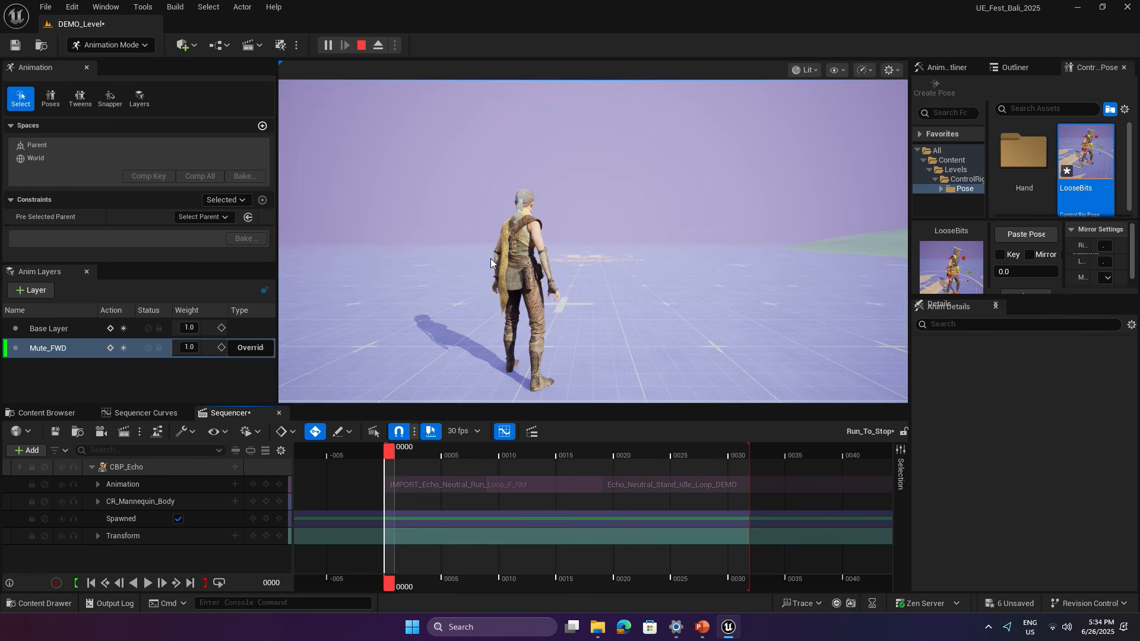
click(550, 282)
key(w)
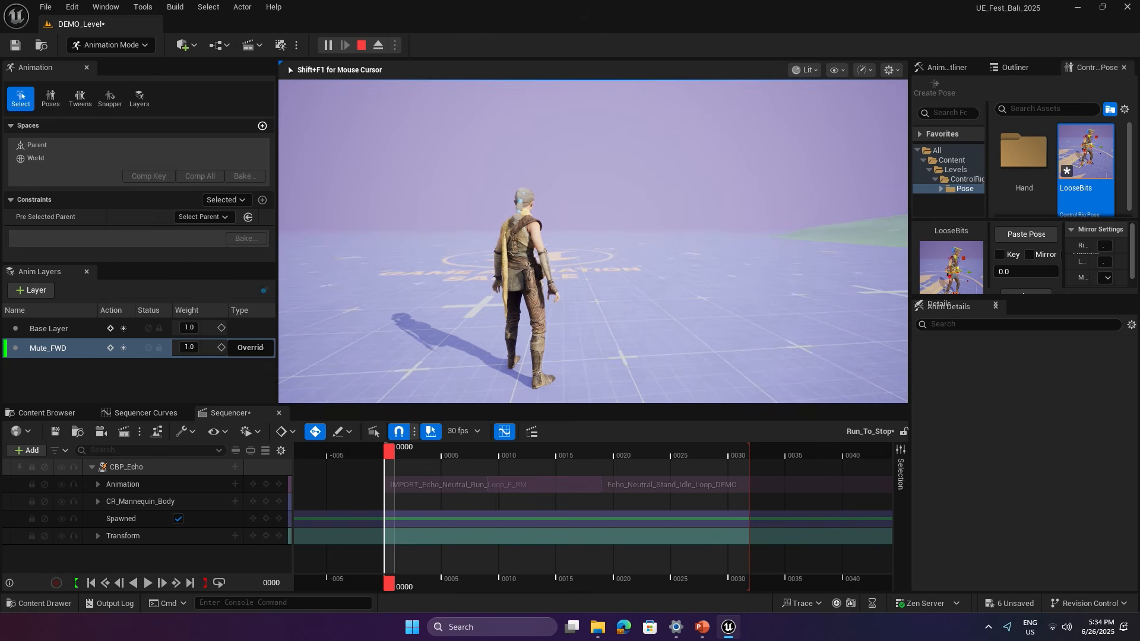
key(w)
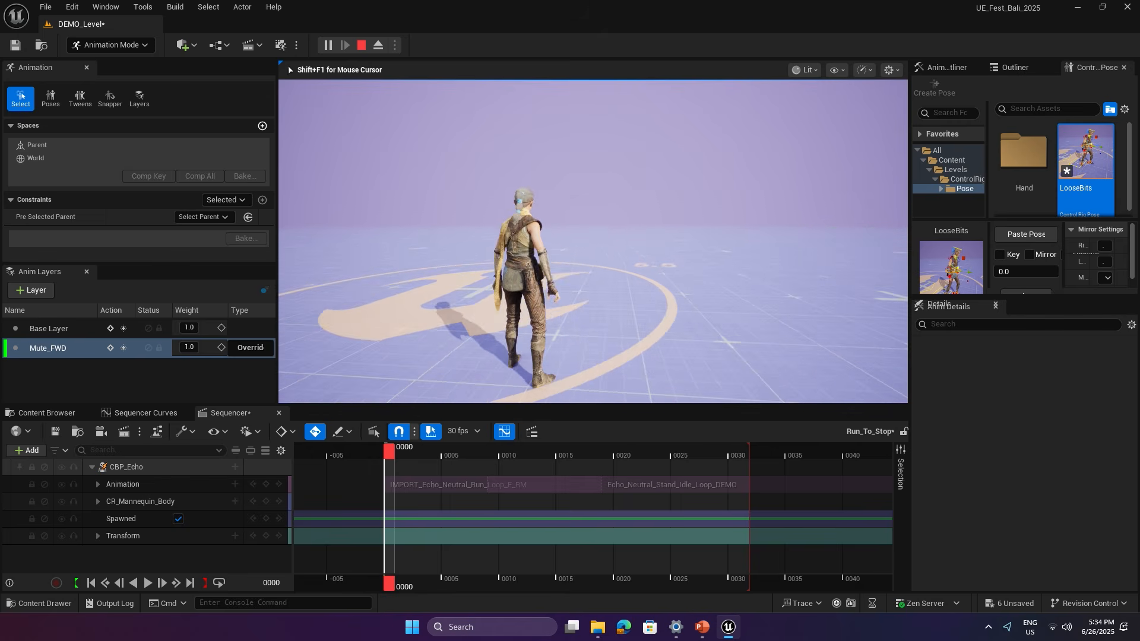
key(w)
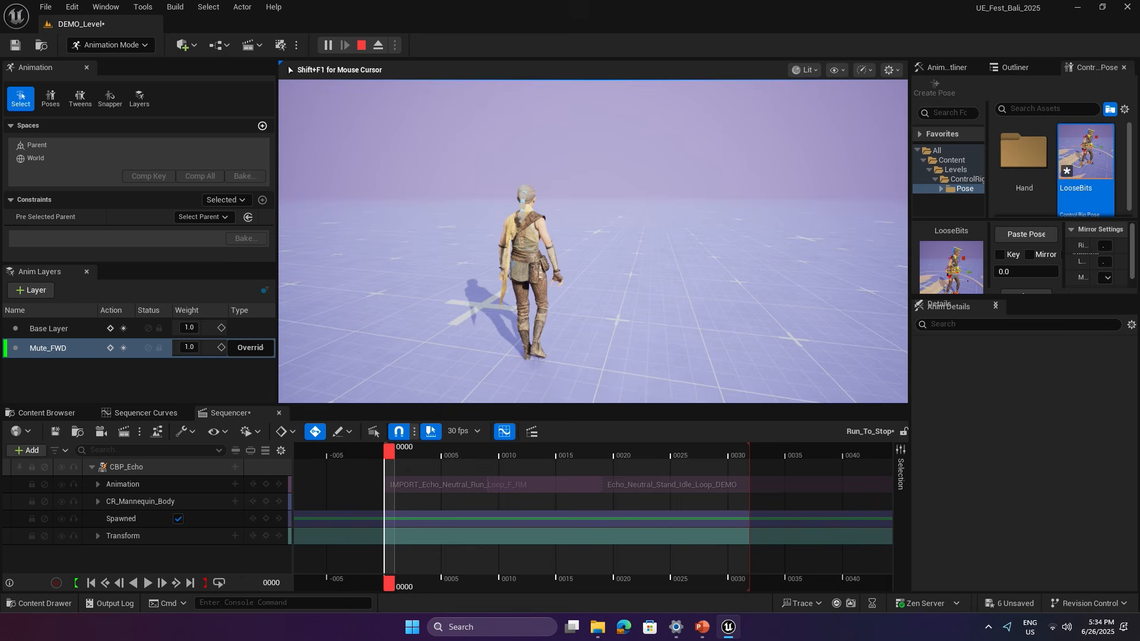
key(w)
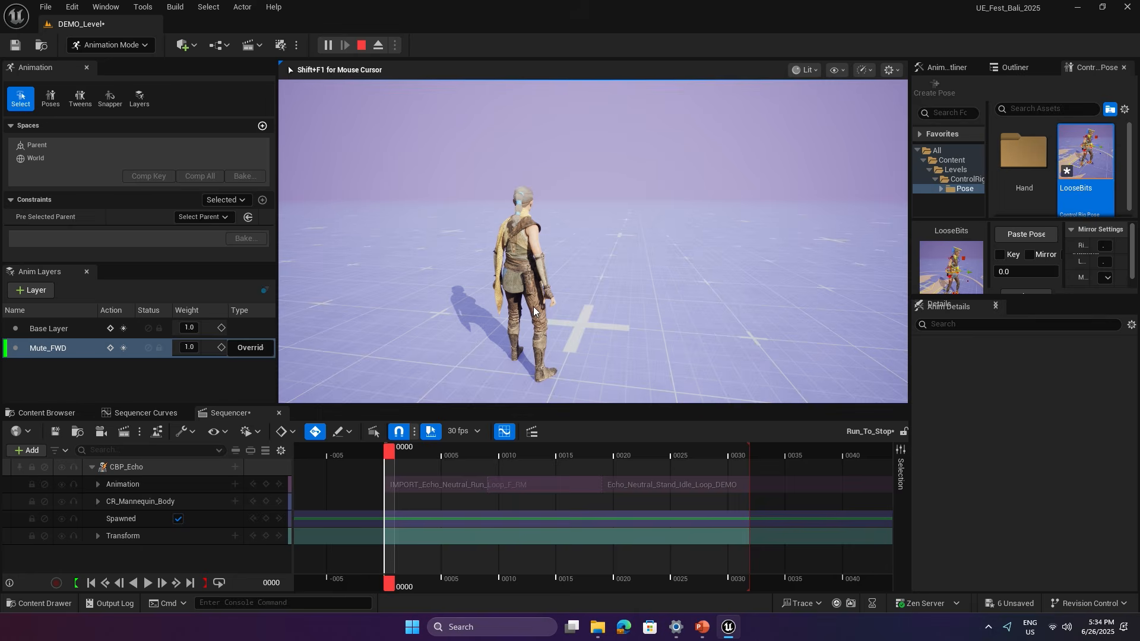
key(Escape)
Restart the play session and add Viewport 2 beside the running game with its tab hidden.
click(330, 46)
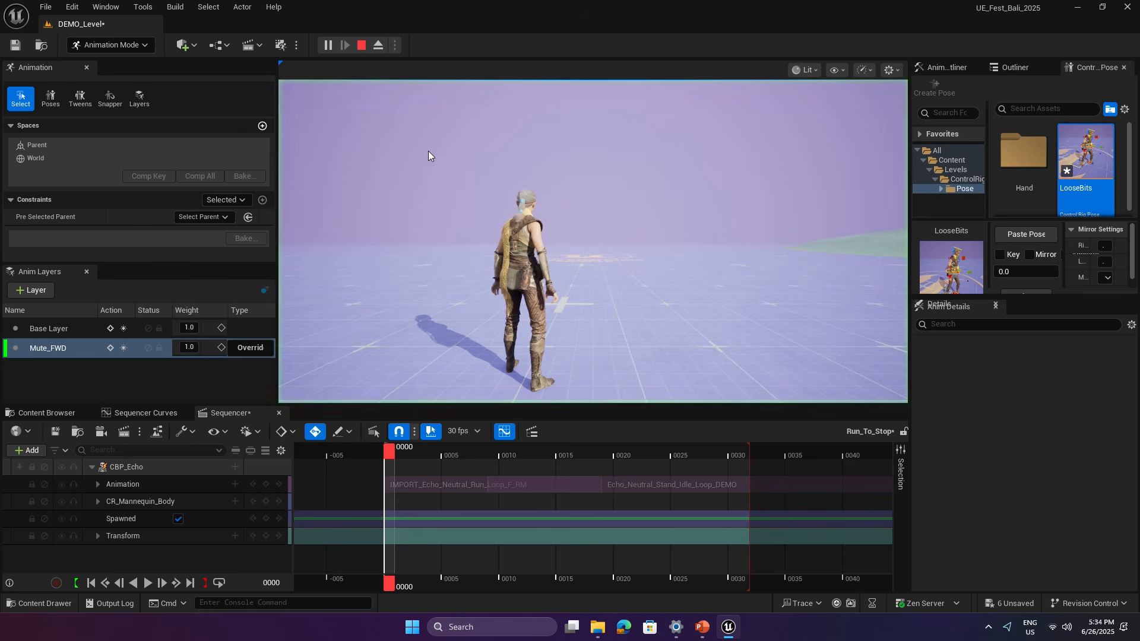
click(105, 6)
mouse_move(157, 70)
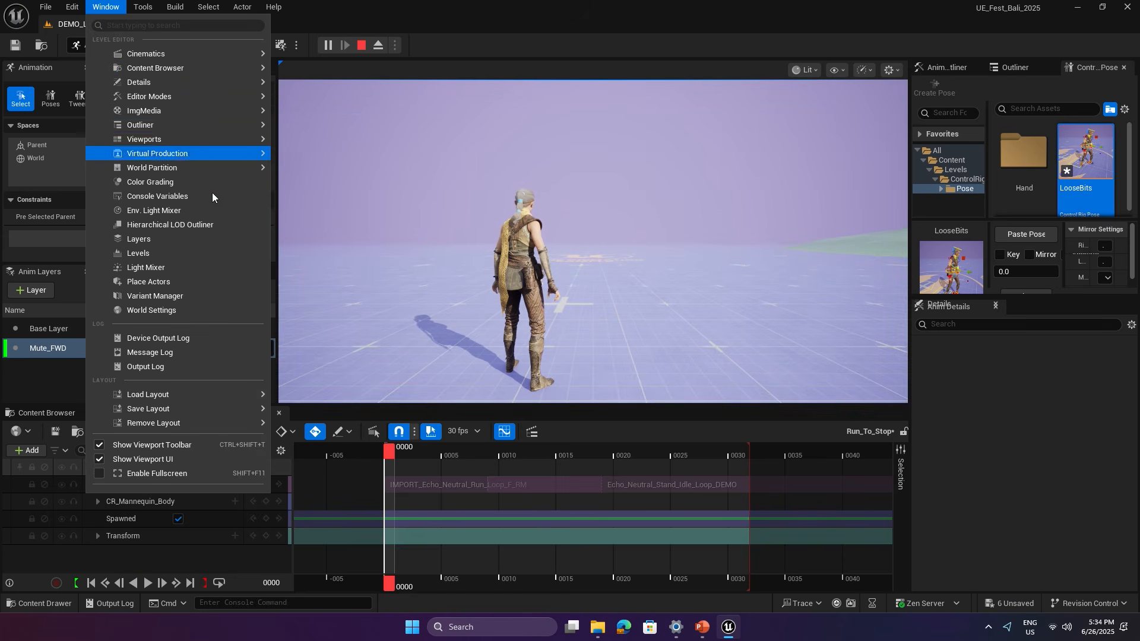
mouse_move(195, 140)
click(301, 158)
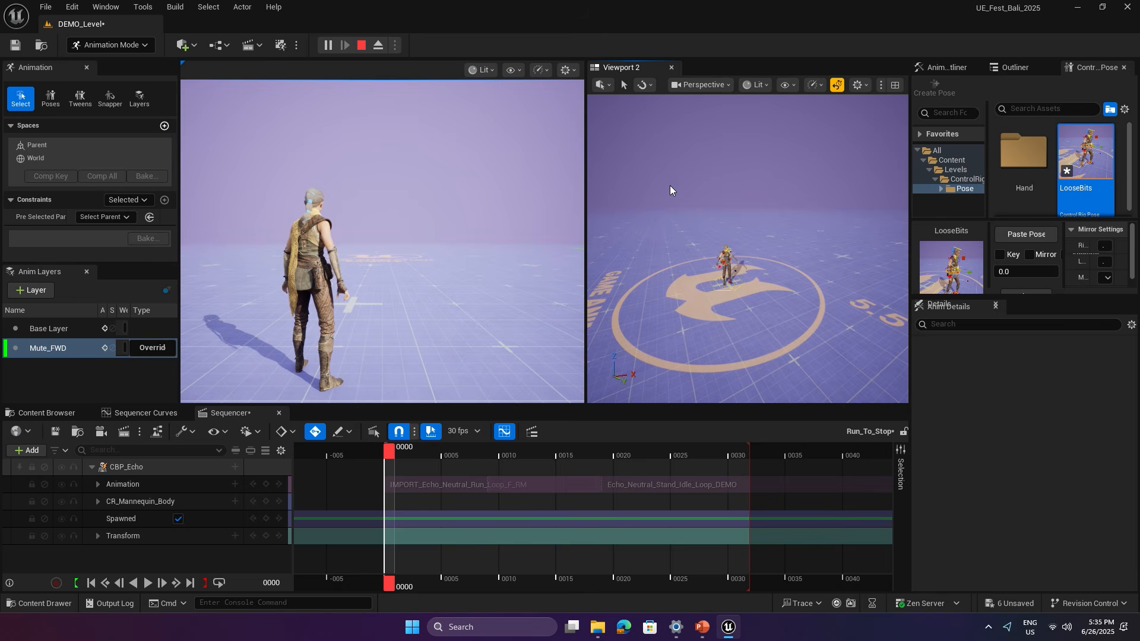
right_click(623, 71)
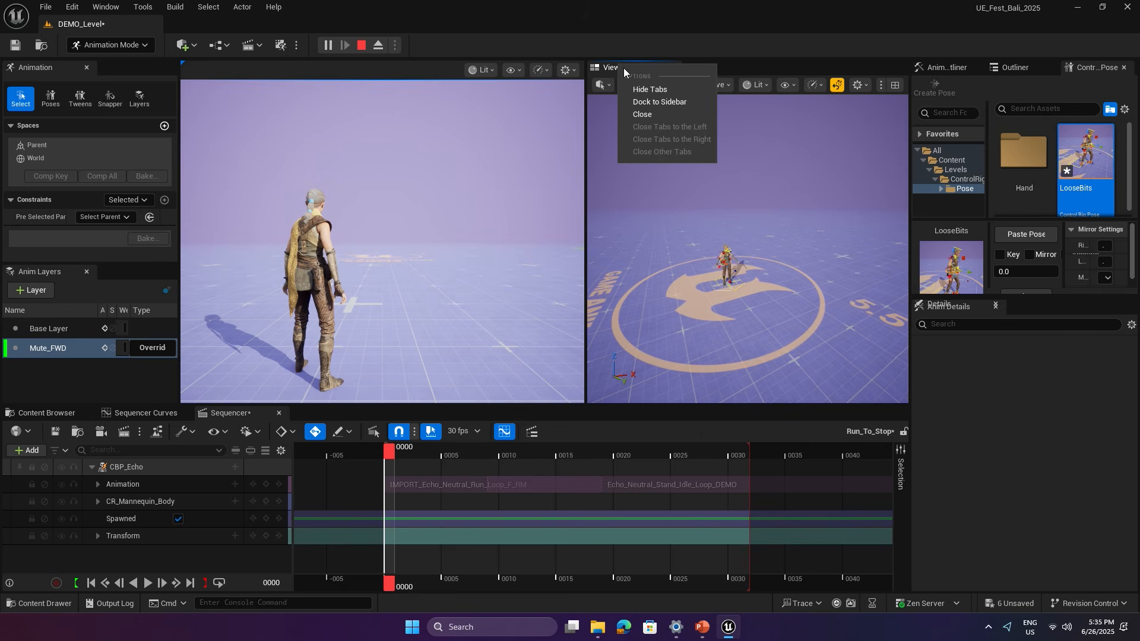
click(657, 91)
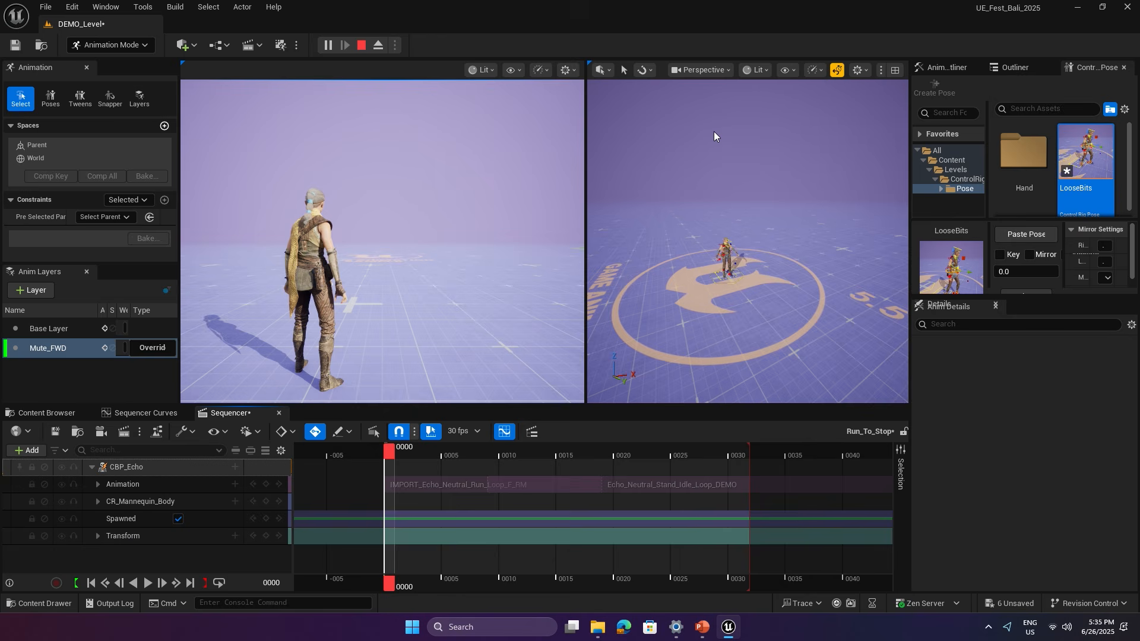
Frame the rigged character in the second viewport and move the Sequencer playhead to frame 13.
key(f)
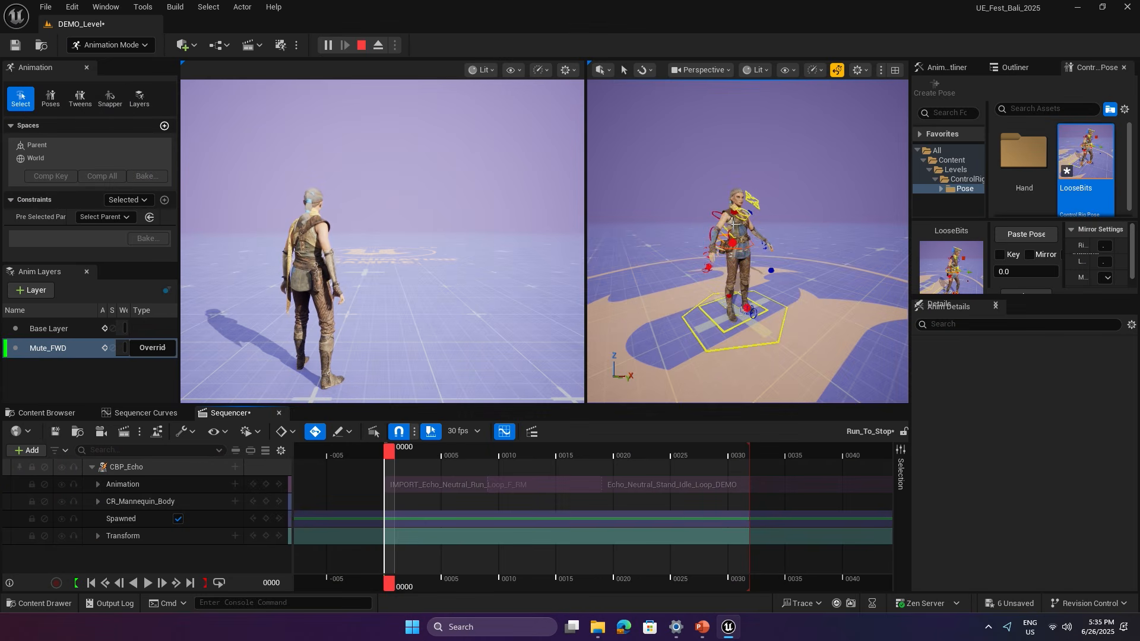
alt+drag(733, 224, 761, 225)
scroll(752, 179, up, 3)
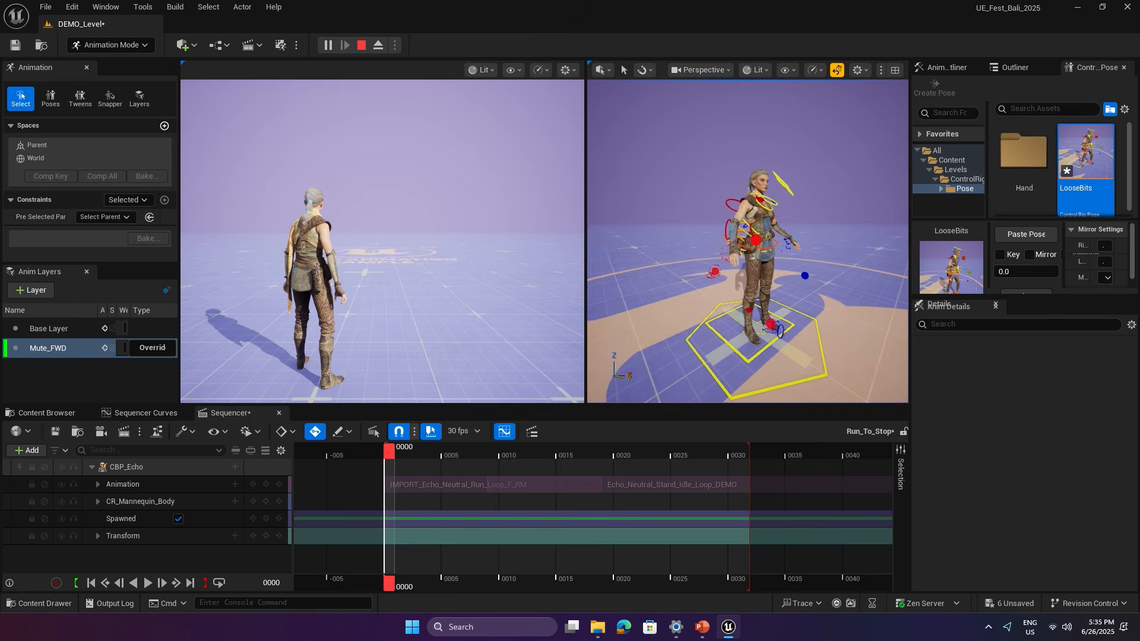
drag(390, 450, 541, 443)
alt+drag(736, 249, 653, 250)
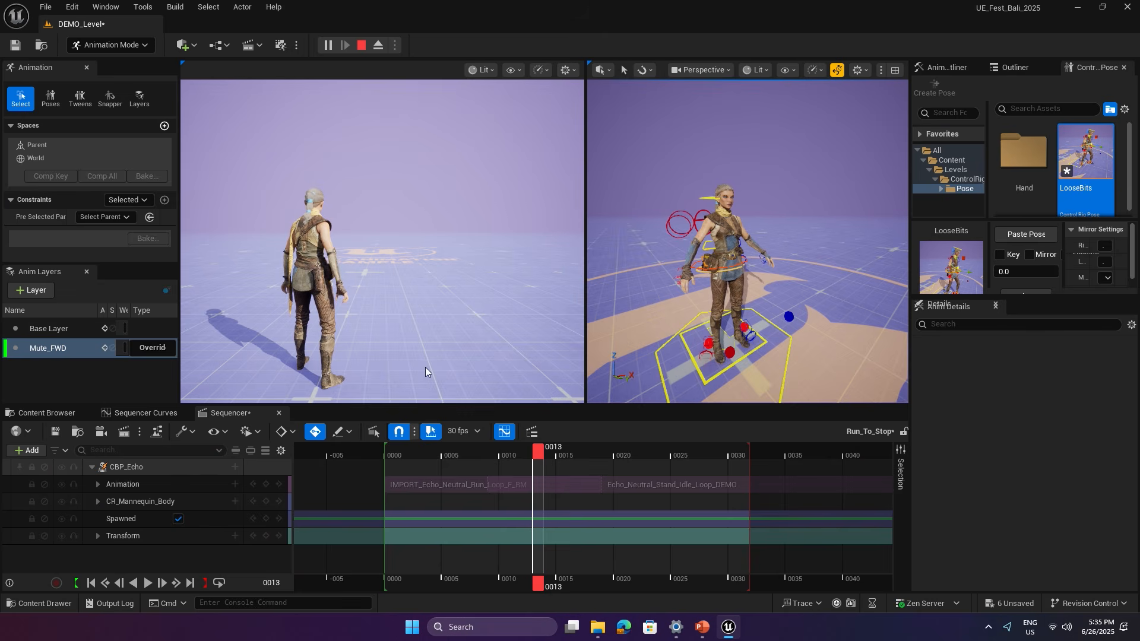
Expand the CR_Mannequin_Body track to its layers and enable real-time updates in the second viewport.
click(97, 502)
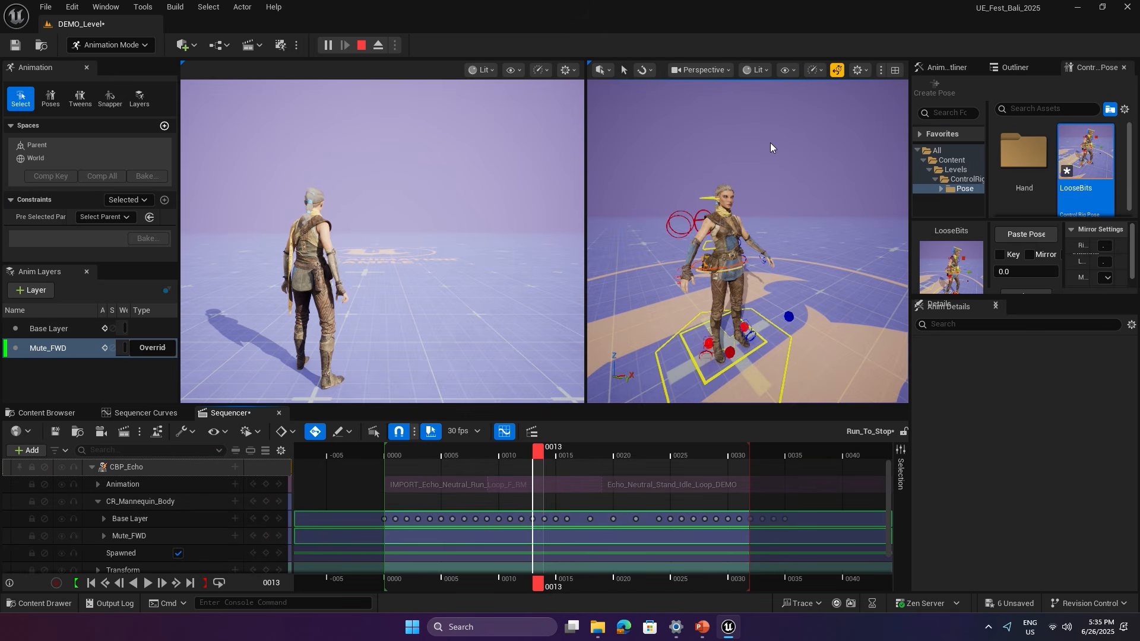
click(814, 72)
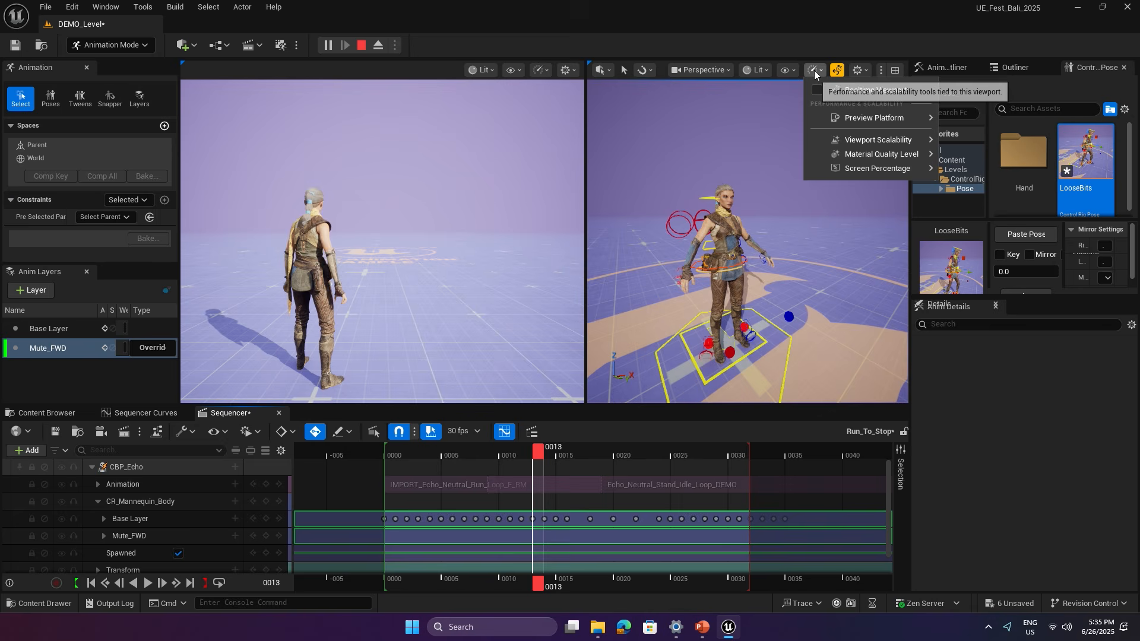
click(849, 90)
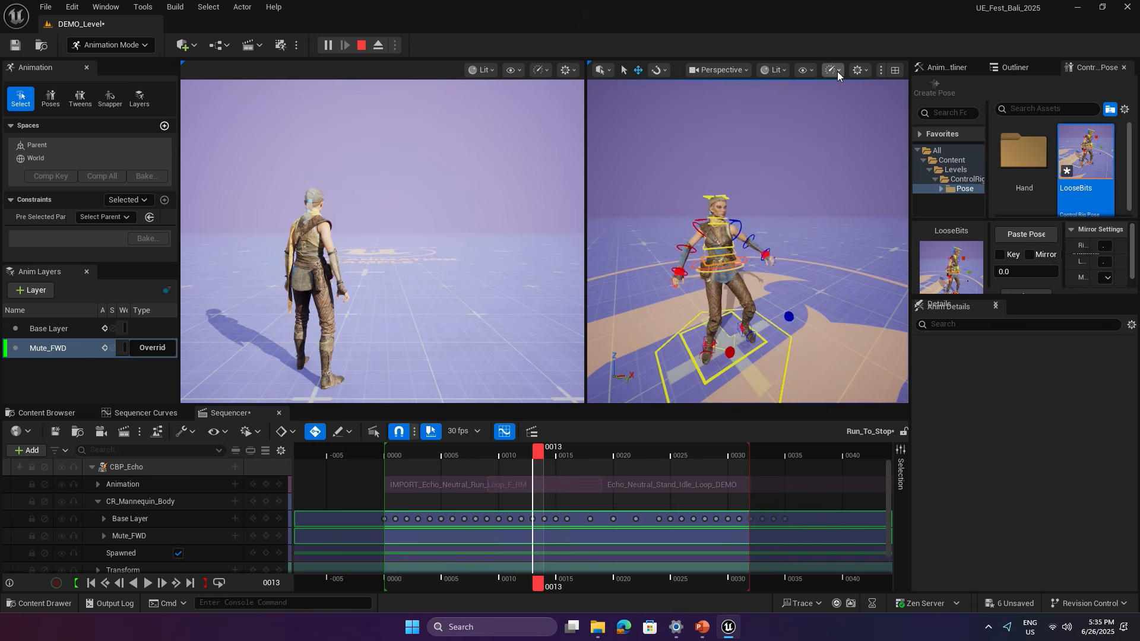
Compare the second viewport with real-time updates off and on while scrubbing the playhead to frame 6.
click(831, 70)
click(848, 89)
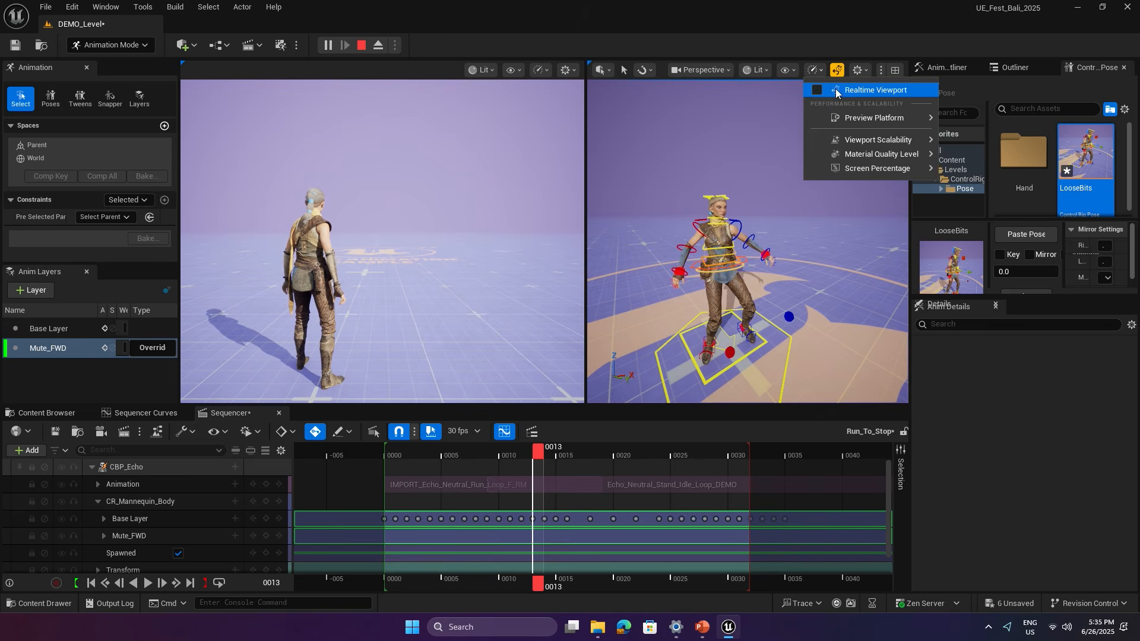
click(630, 403)
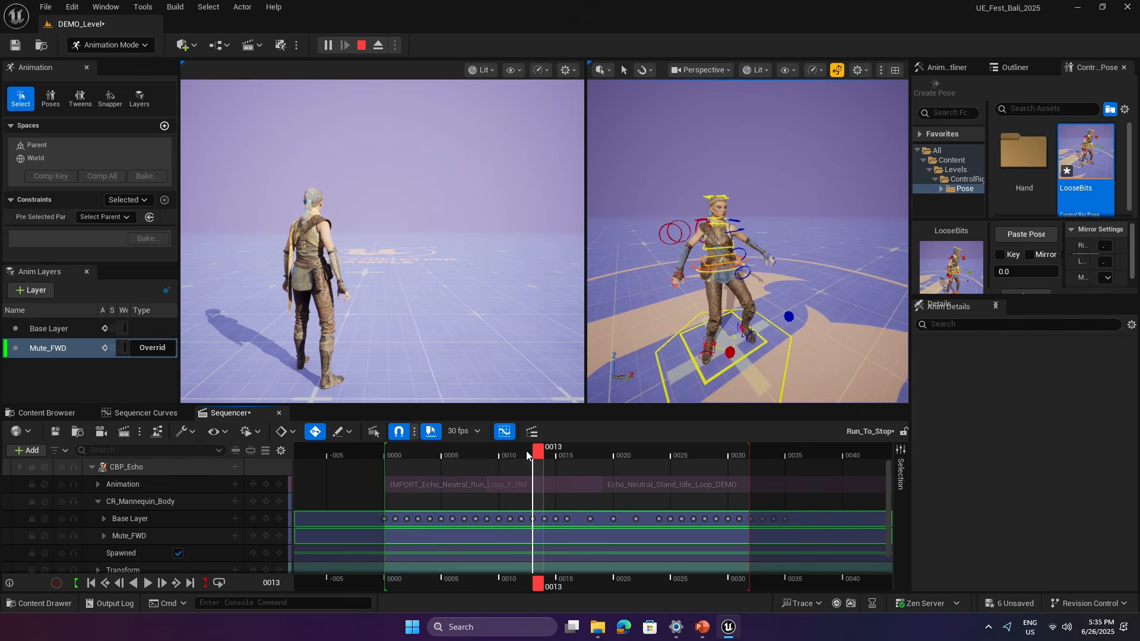
drag(526, 455, 463, 414)
click(816, 70)
click(816, 89)
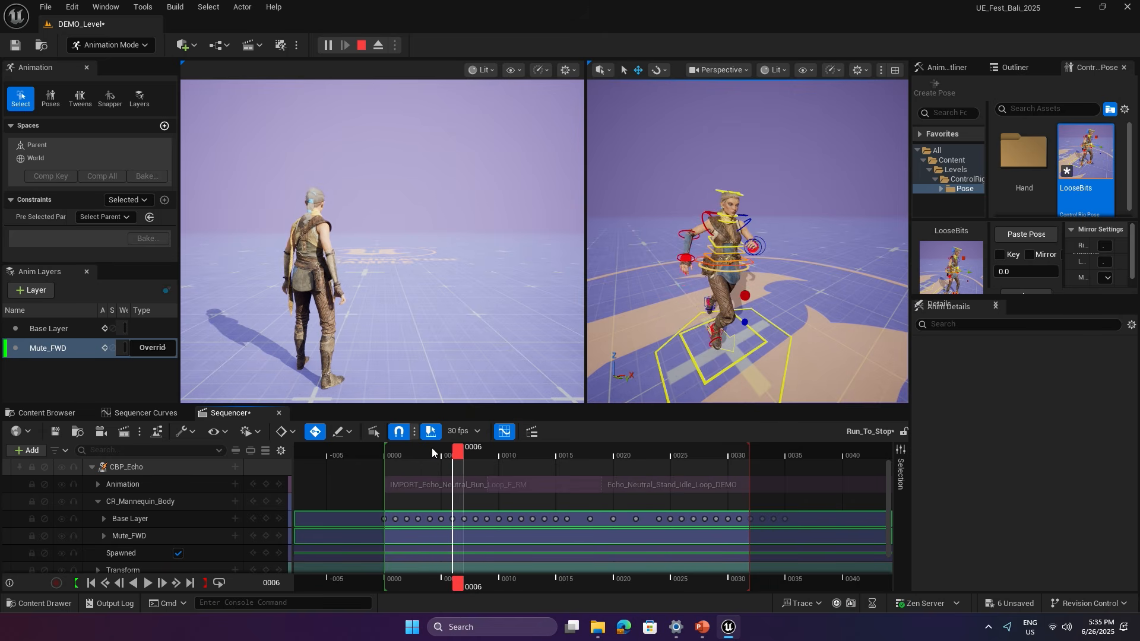
Set the sequence's playback start to frame 6, save it, and test the stop animation by running the character in the game.
drag(432, 452, 459, 454)
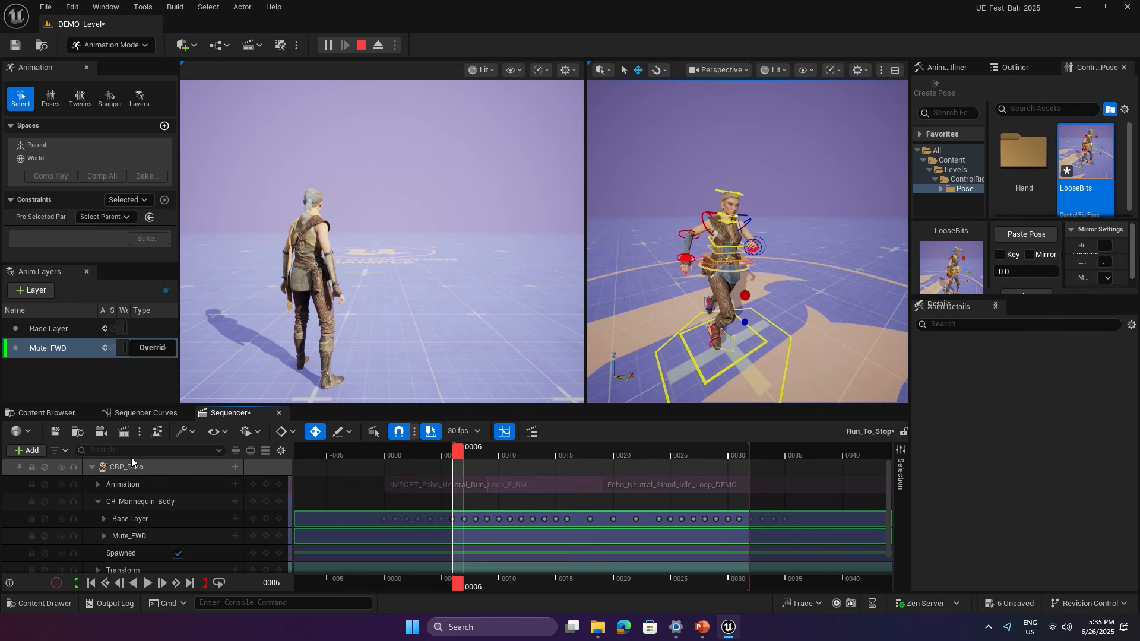
key(w)
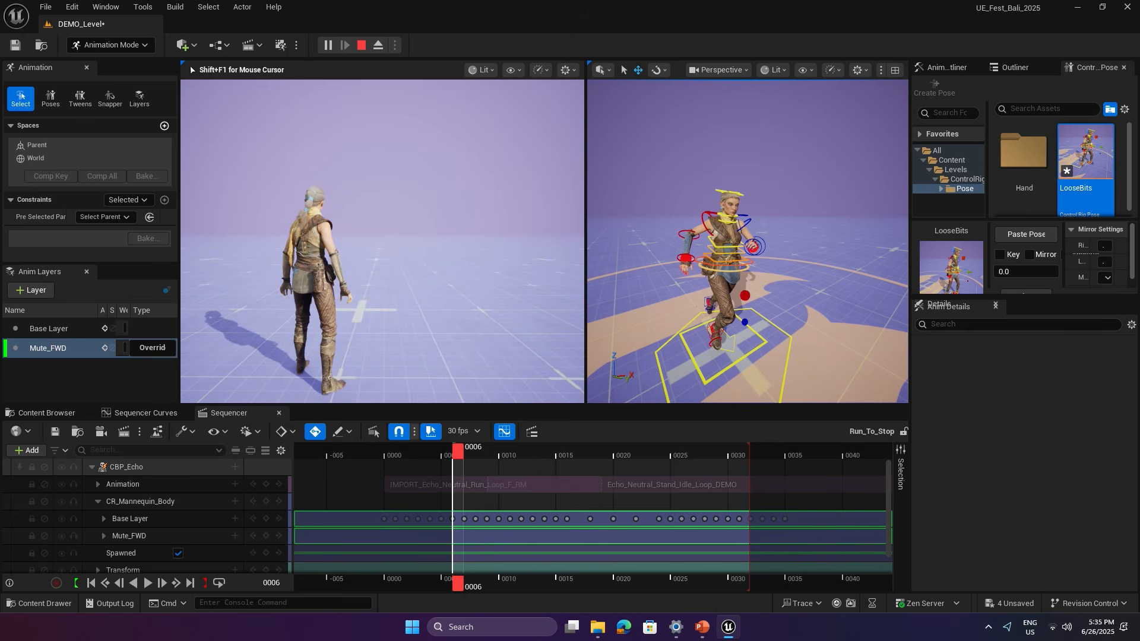
key(shift+F1)
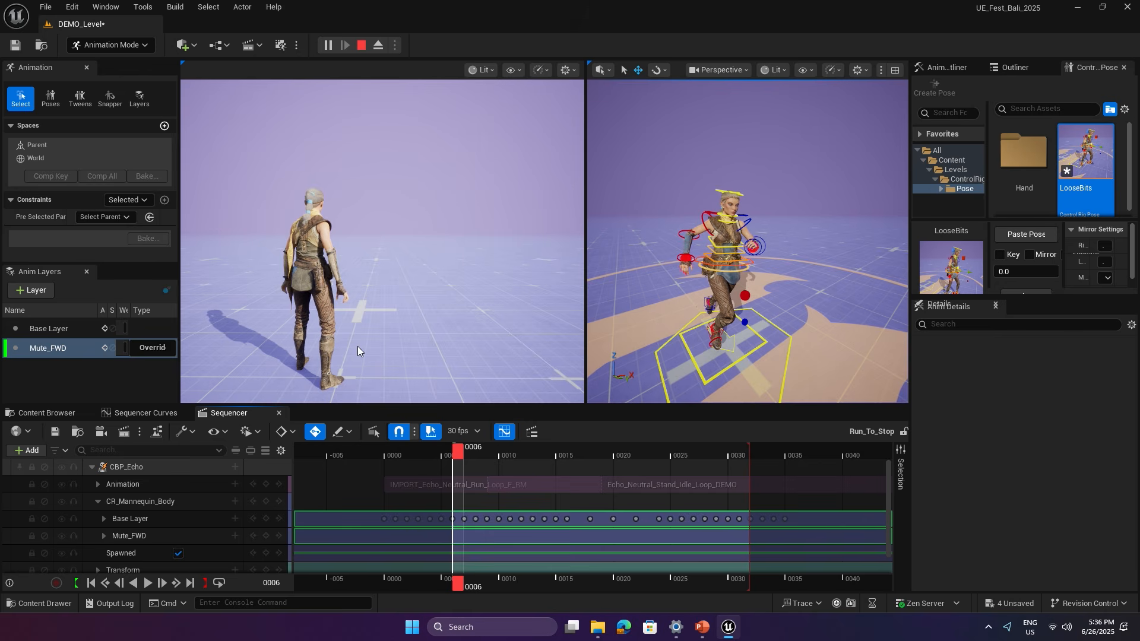
At frame 13, add an additive layer named w for body_ctrl and raise the control to an LZ of about 111.
drag(458, 454, 537, 451)
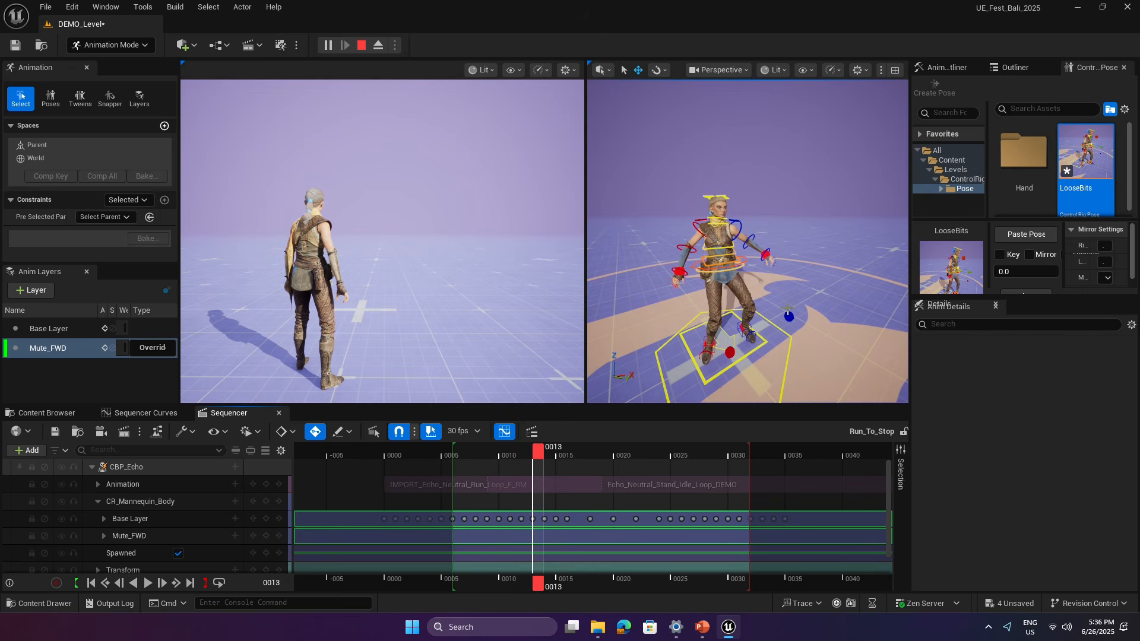
click(746, 350)
click(719, 264)
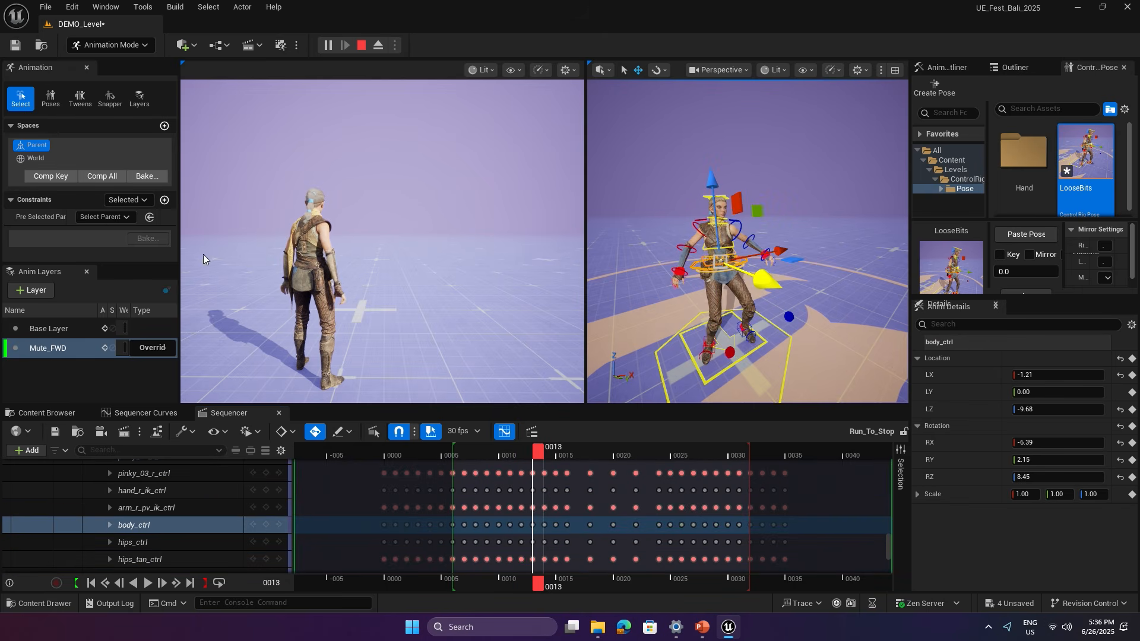
click(27, 290)
text(W)
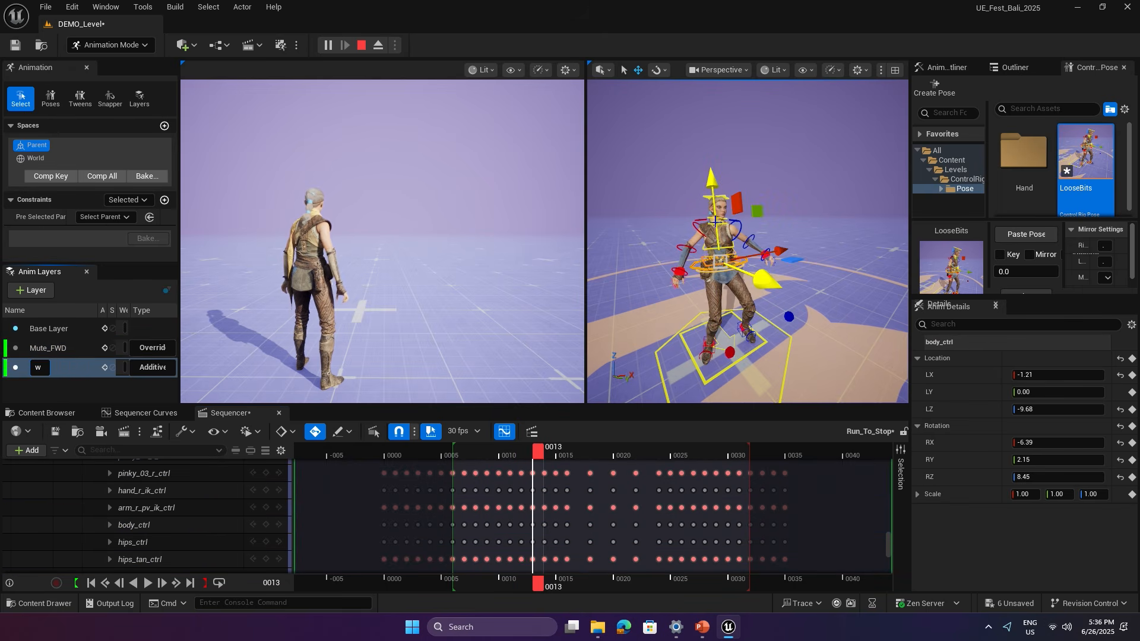
key(Return)
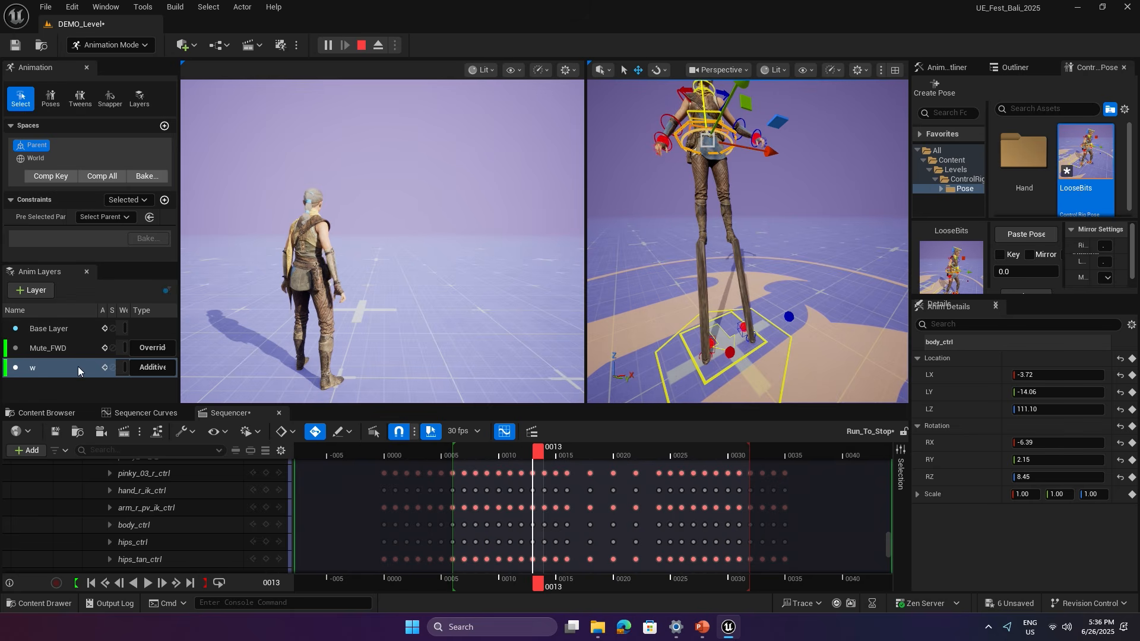
Key the w layer, save the sequence, and run the character in the game to test the raised body pose.
click(104, 367)
click(74, 436)
click(356, 250)
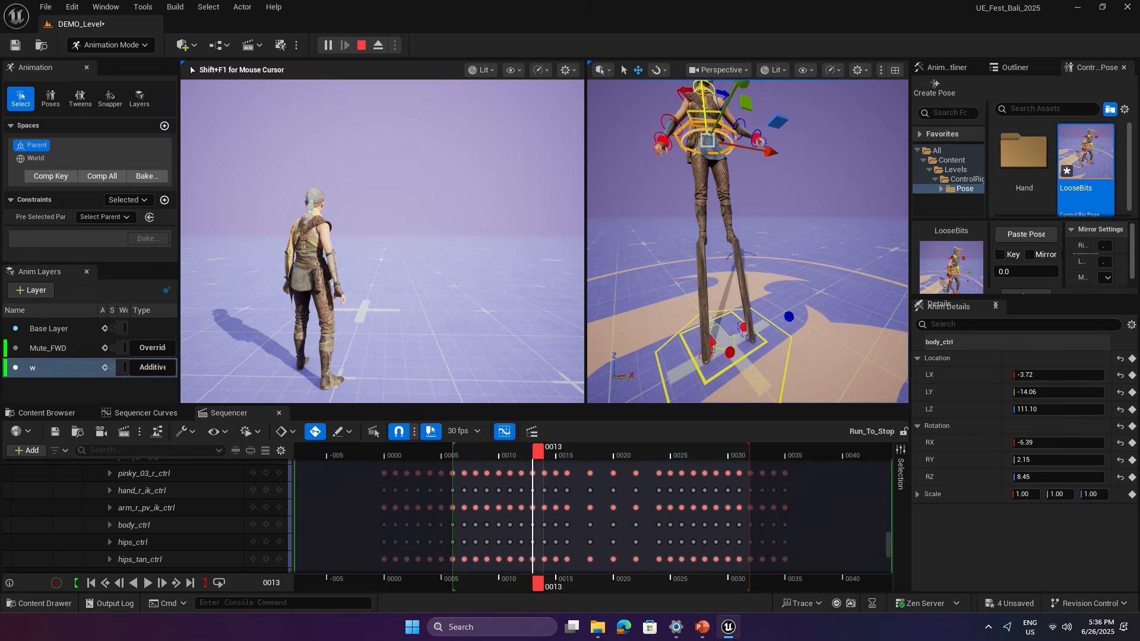
key(w)
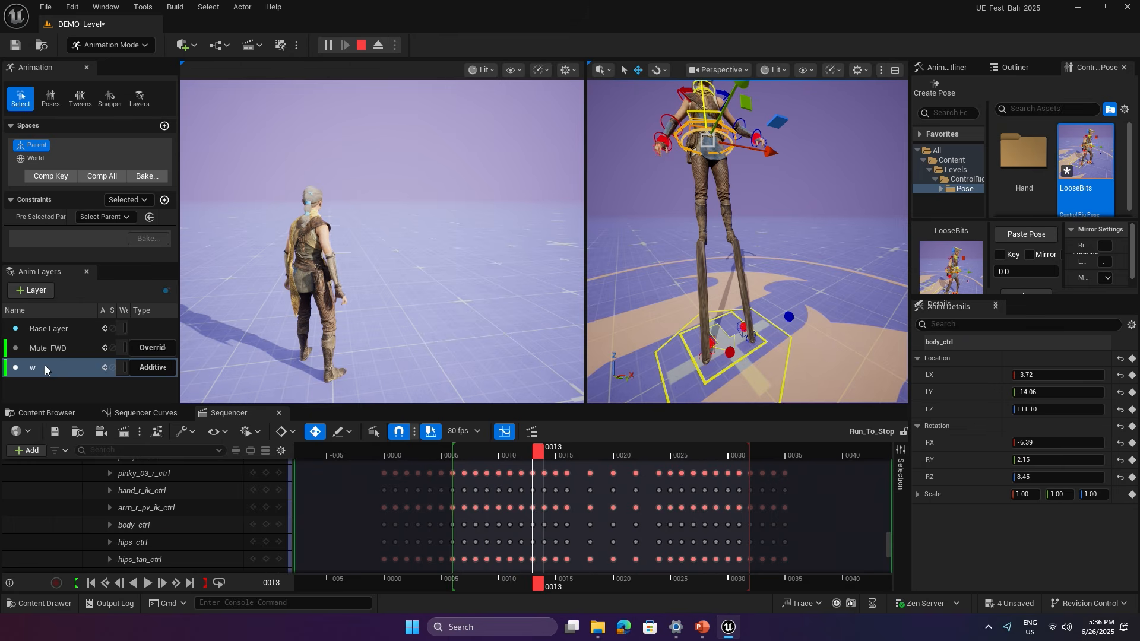
Delete the w layer, save the sequence, and run the character forward again with repeated stops in the game.
right_click(45, 370)
click(81, 481)
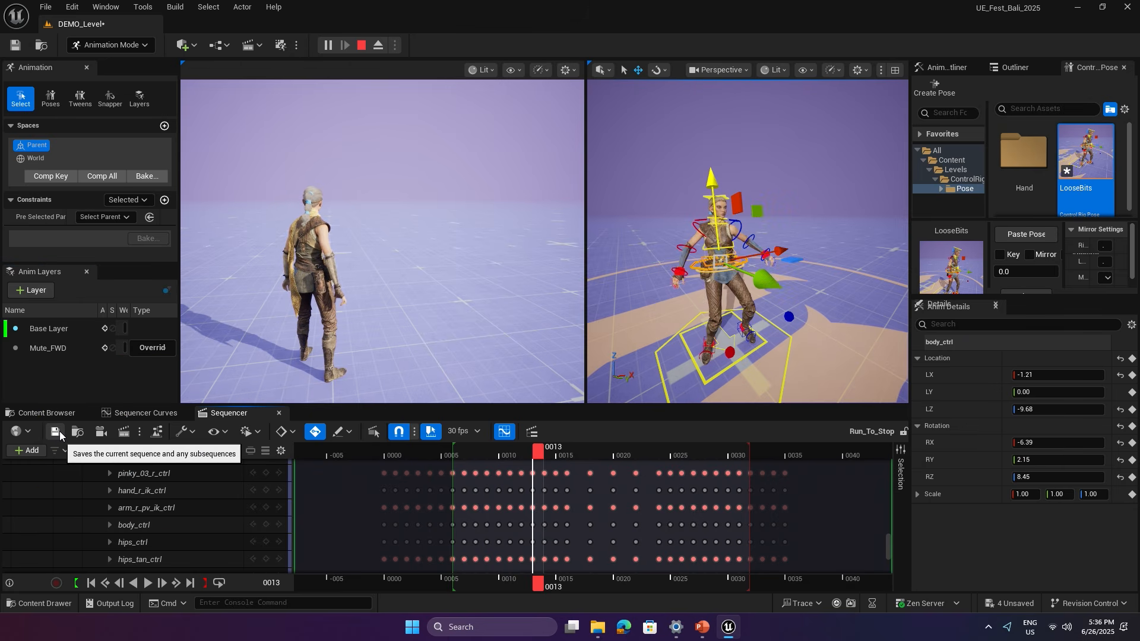
click(251, 331)
key(w)
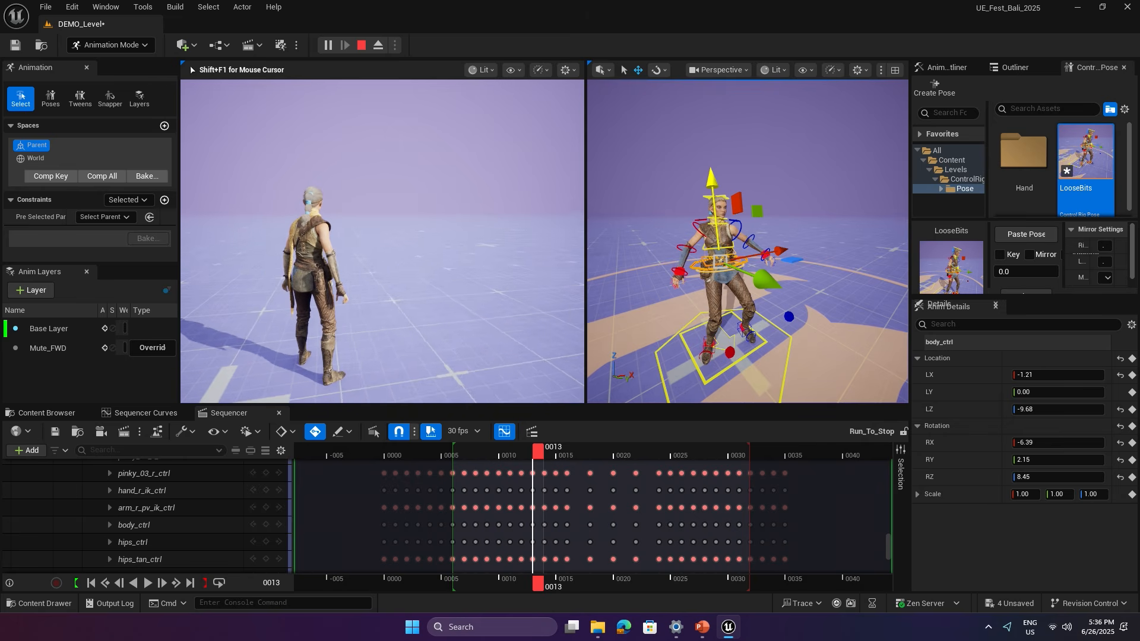
key(w)
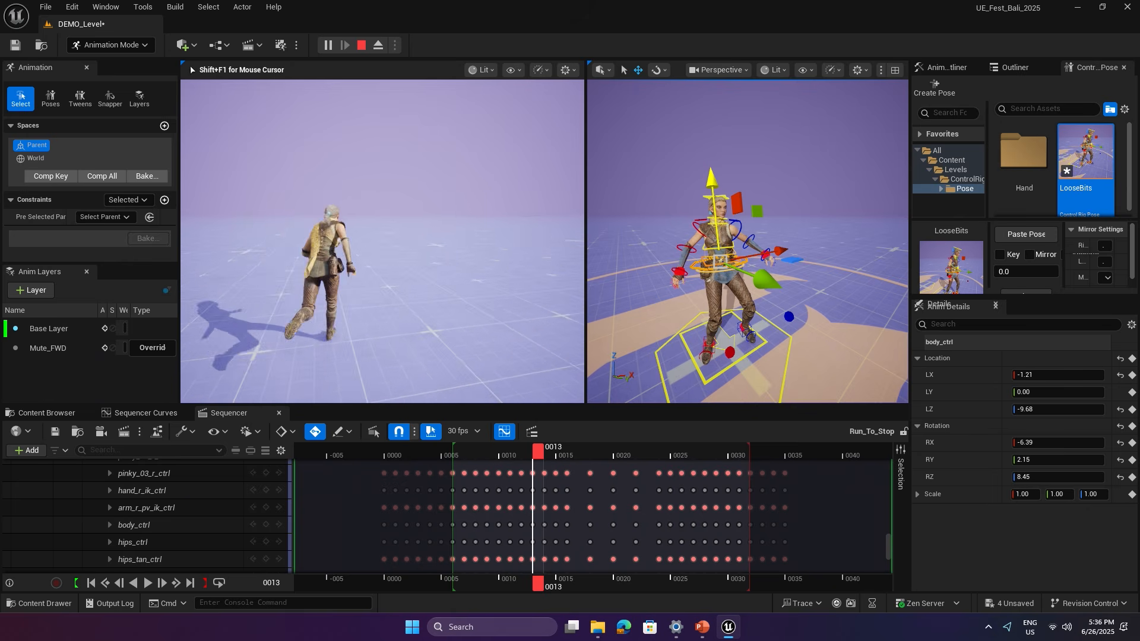
key(w)
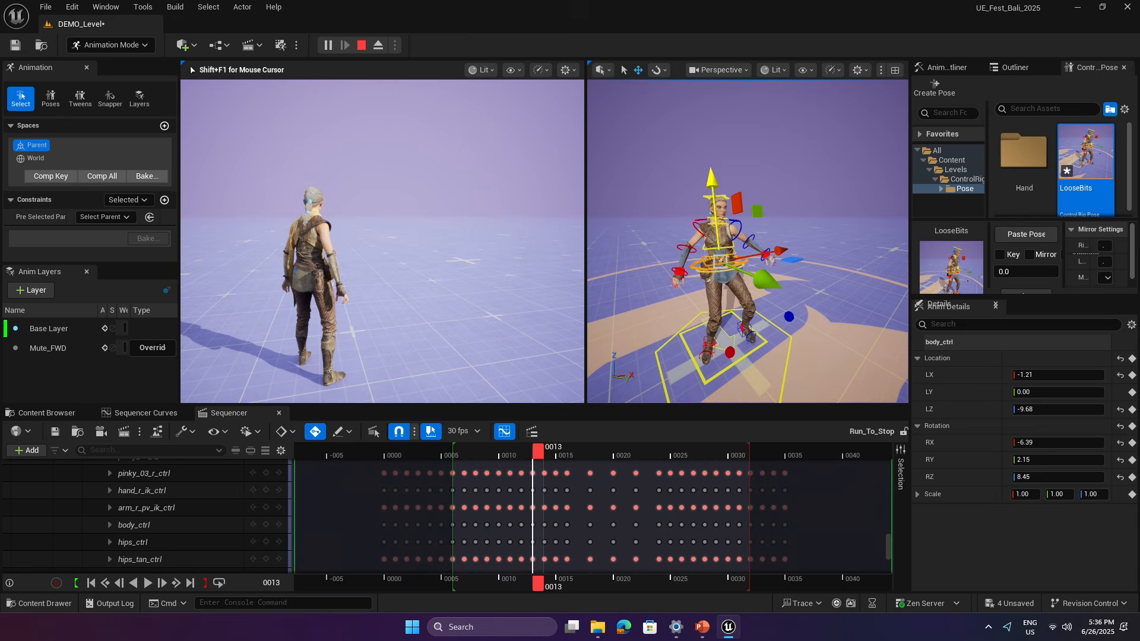
key(alt+Tab)
key(alt+Tab)
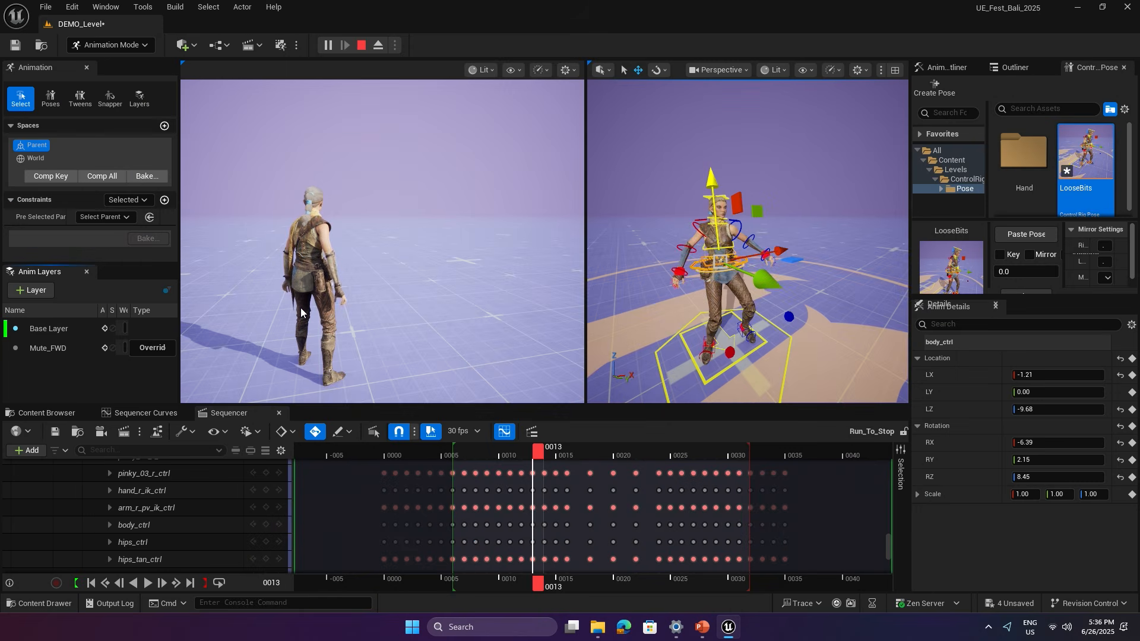
Glance at the sequence curves, then collapse the Sequencer tracks and expand CBP_Echo down to the CR_Mannequin_Body layers.
click(145, 413)
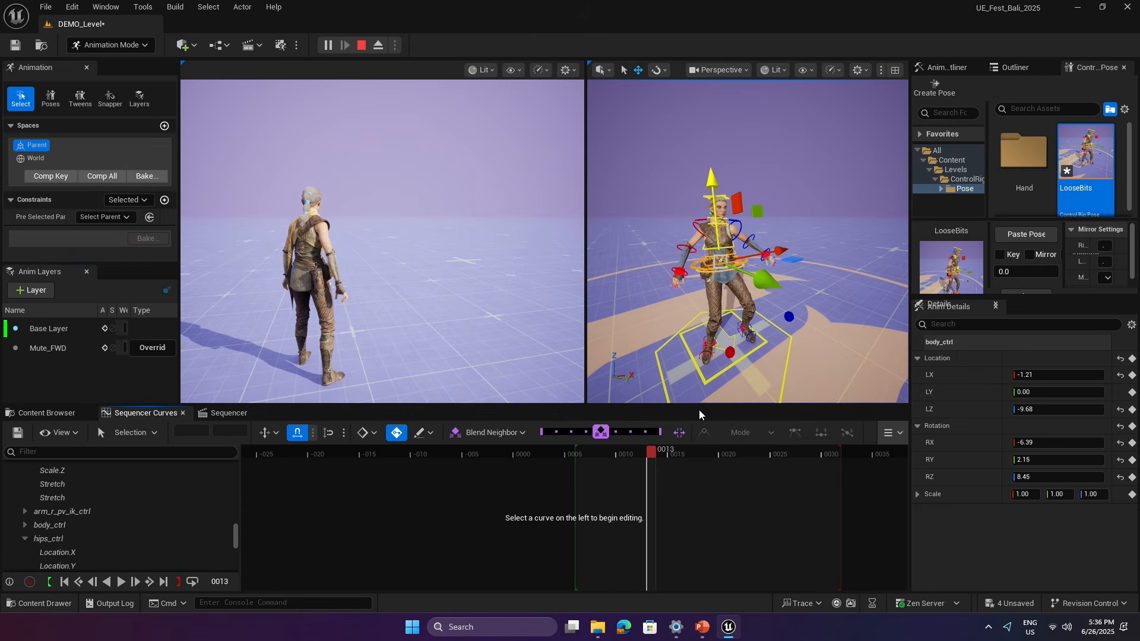
scroll(88, 509, up, 5)
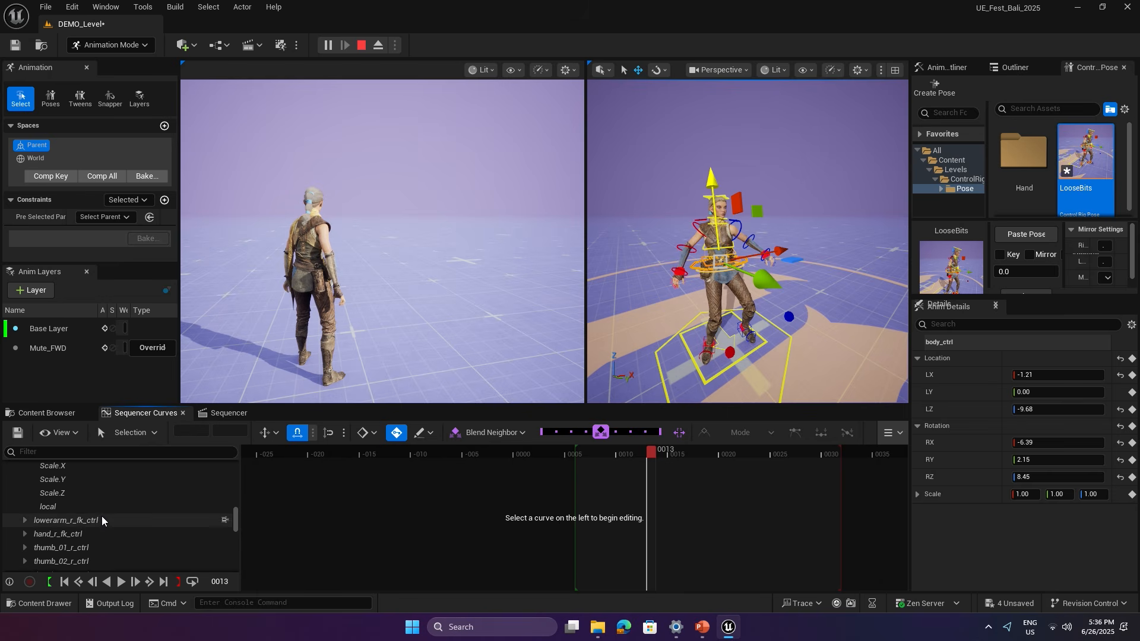
click(228, 413)
scroll(340, 485, up, 6)
key(shift+v)
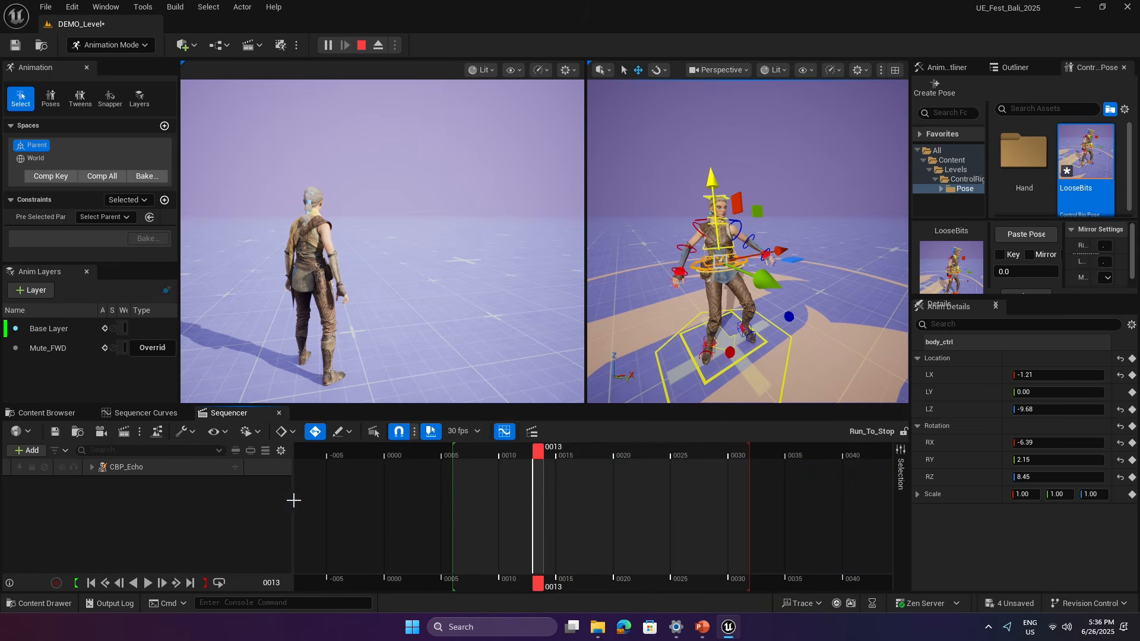
click(93, 467)
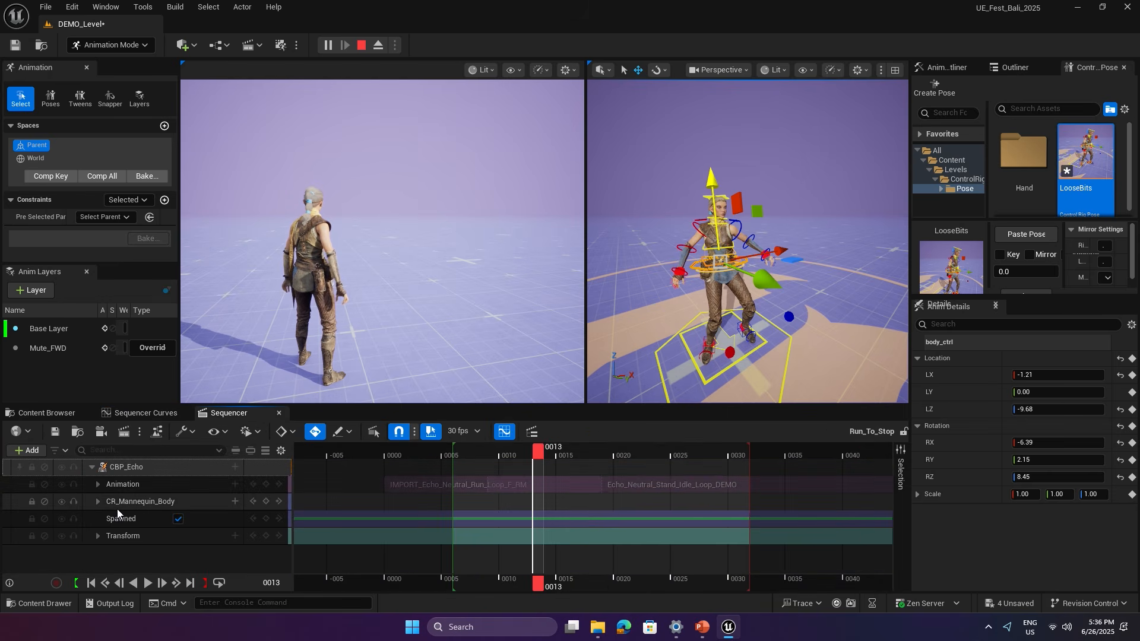
click(99, 501)
click(97, 502)
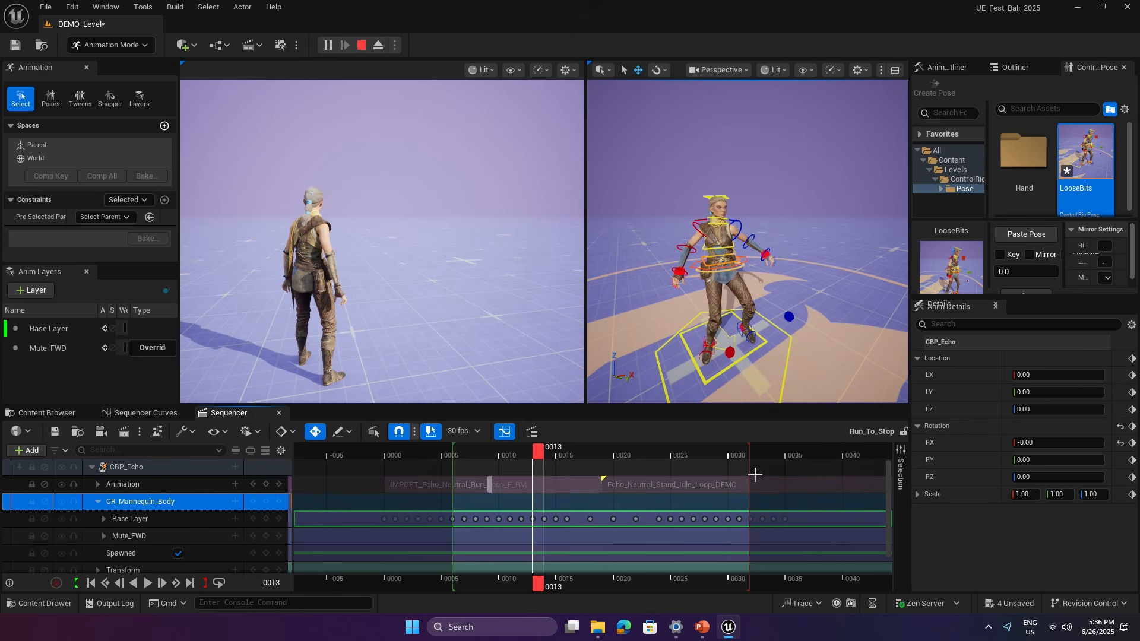
Move the playhead to frame 43 and select both the left and right upper arm FK controls.
right_drag(753, 475, 662, 484)
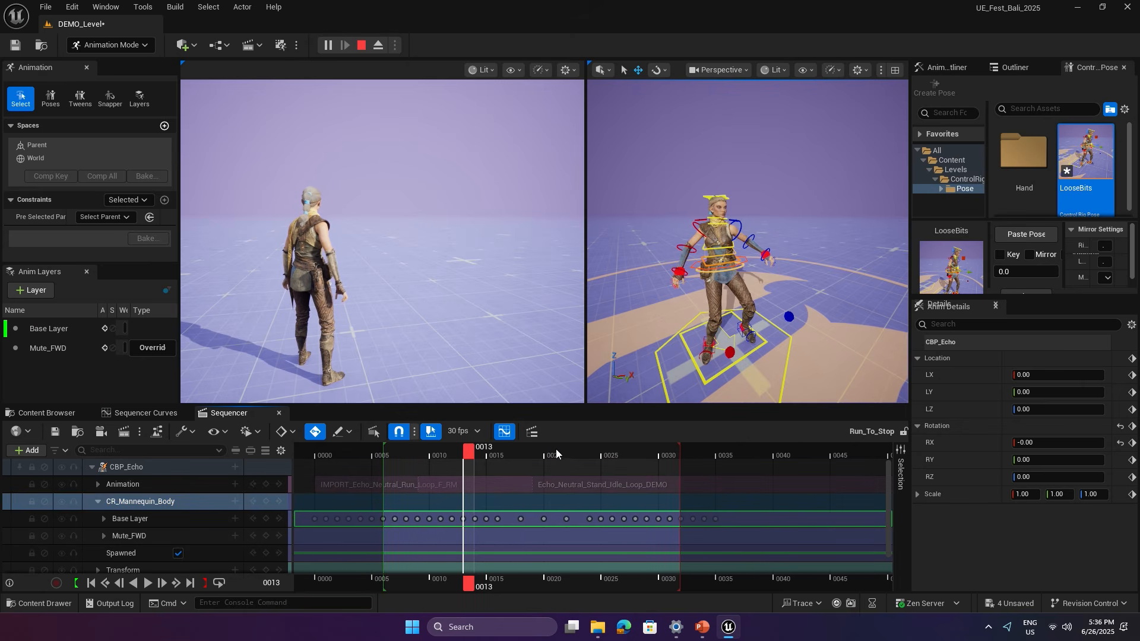
drag(556, 449, 814, 455)
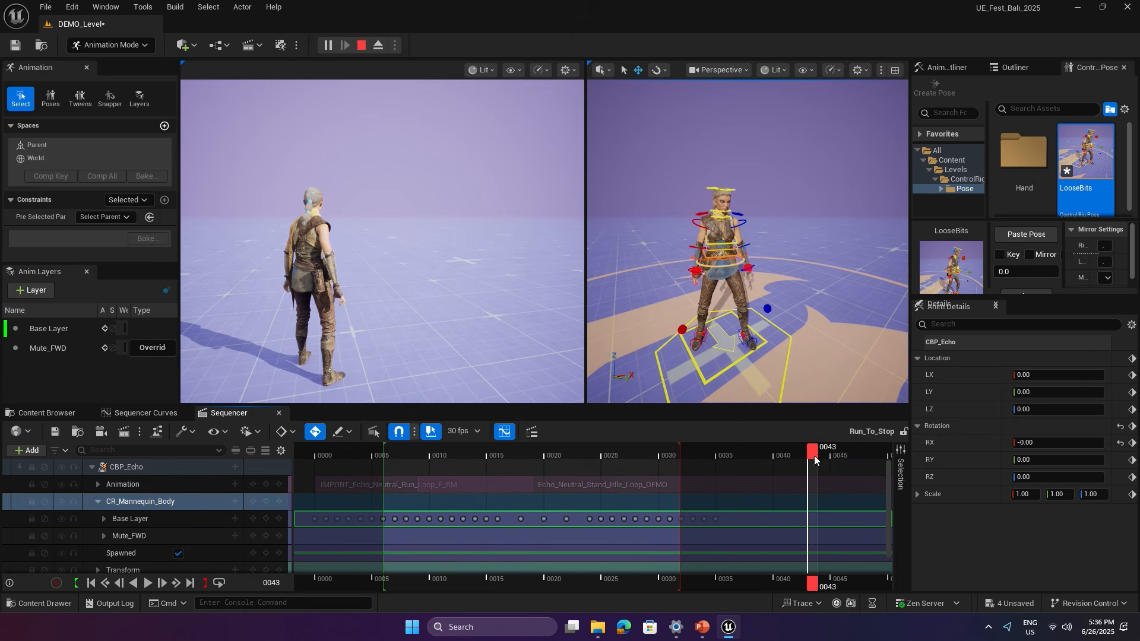
right_drag(816, 498, 781, 497)
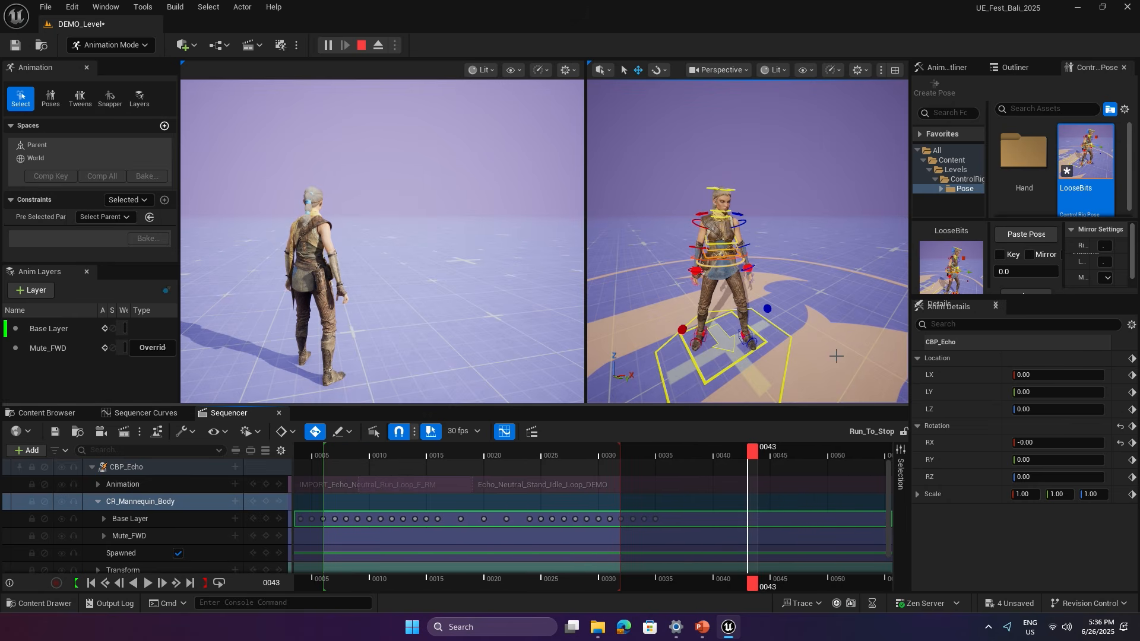
click(741, 222)
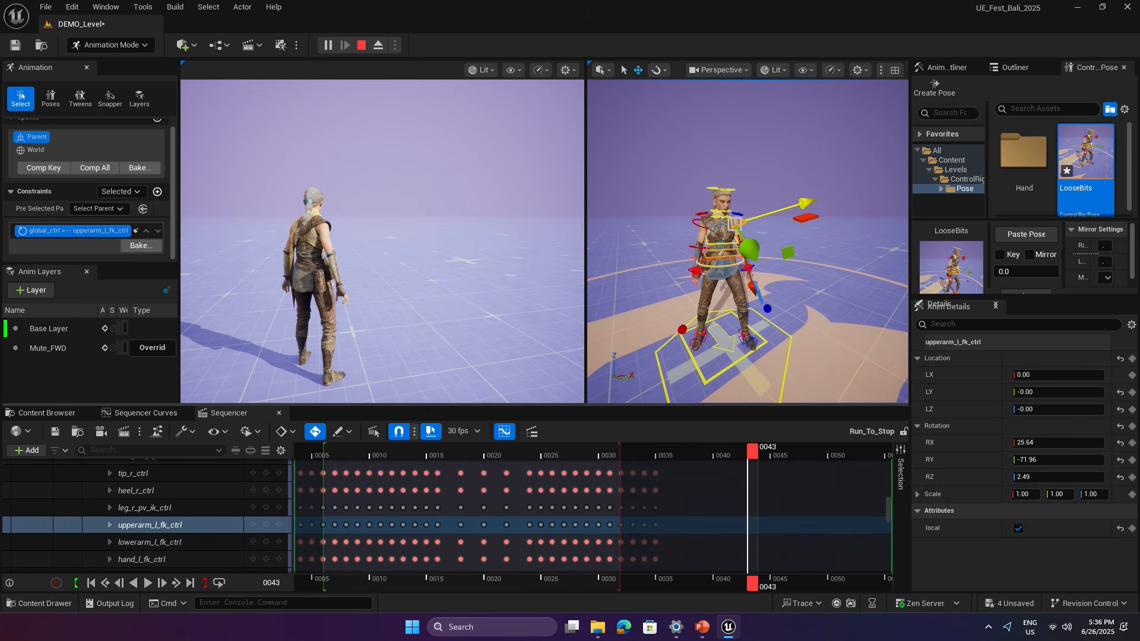
ctrl+click(694, 226)
Play back the run-to-stop animation several times to review the arm motion, returning the playhead to frame 6.
key(space)
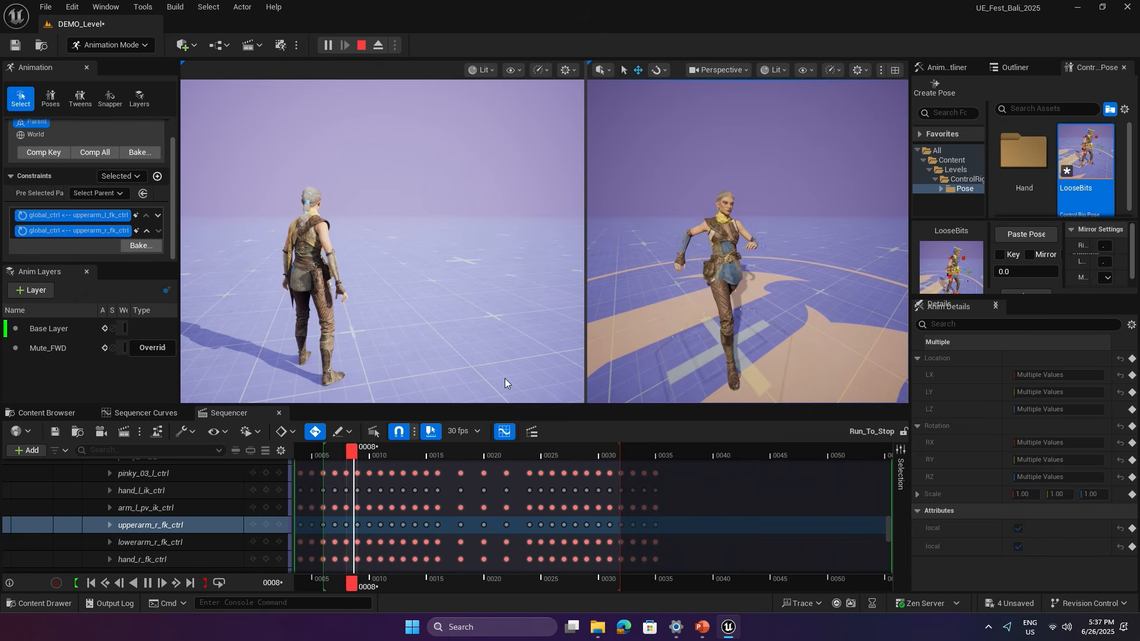
key(space)
key(space)
key(space)
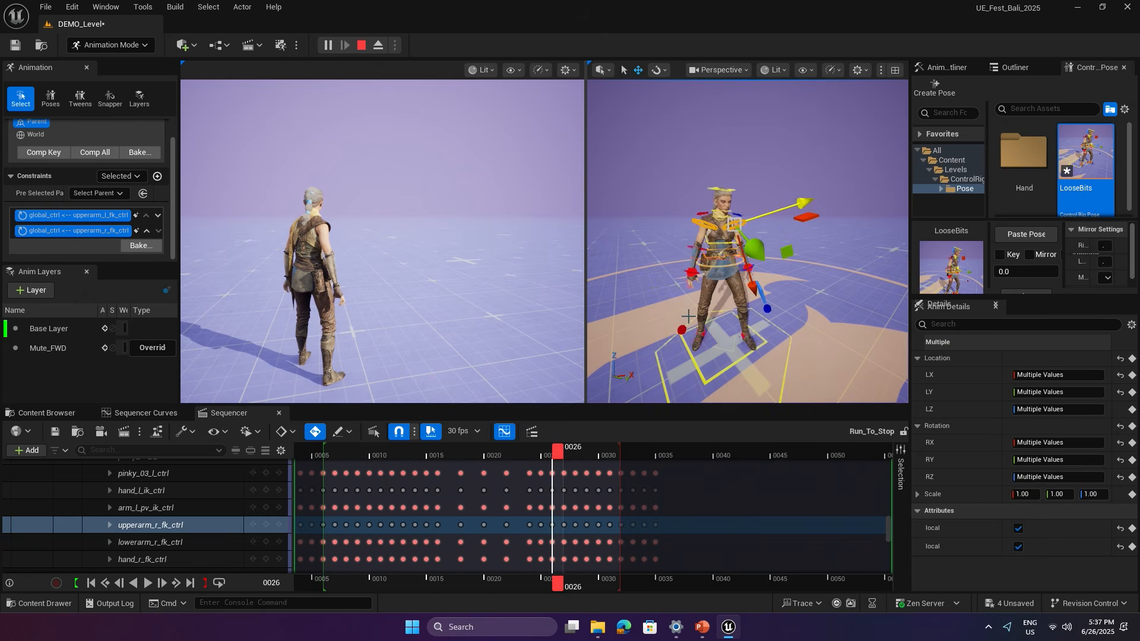
key(space)
key(space)
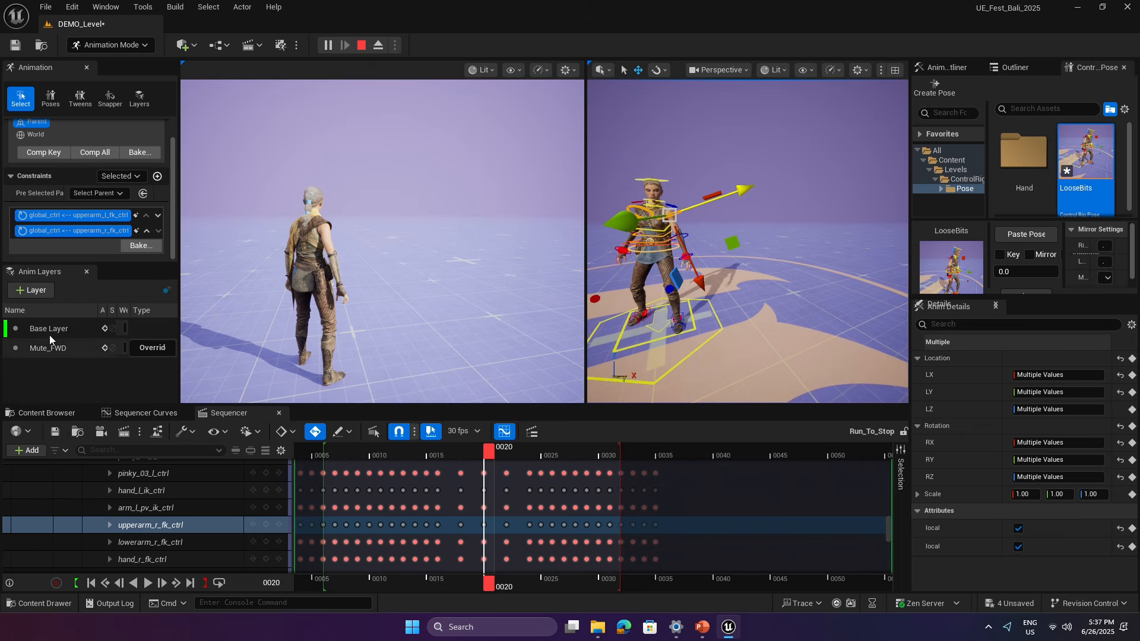
key(space)
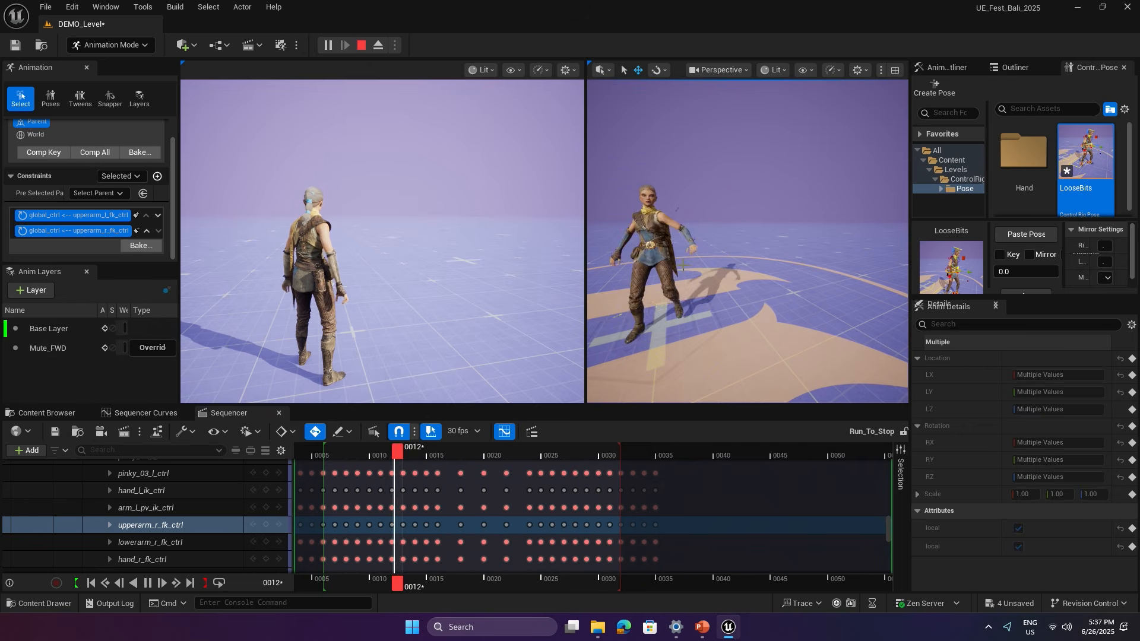
key(space)
key(Up)
alt+drag(607, 283, 629, 284)
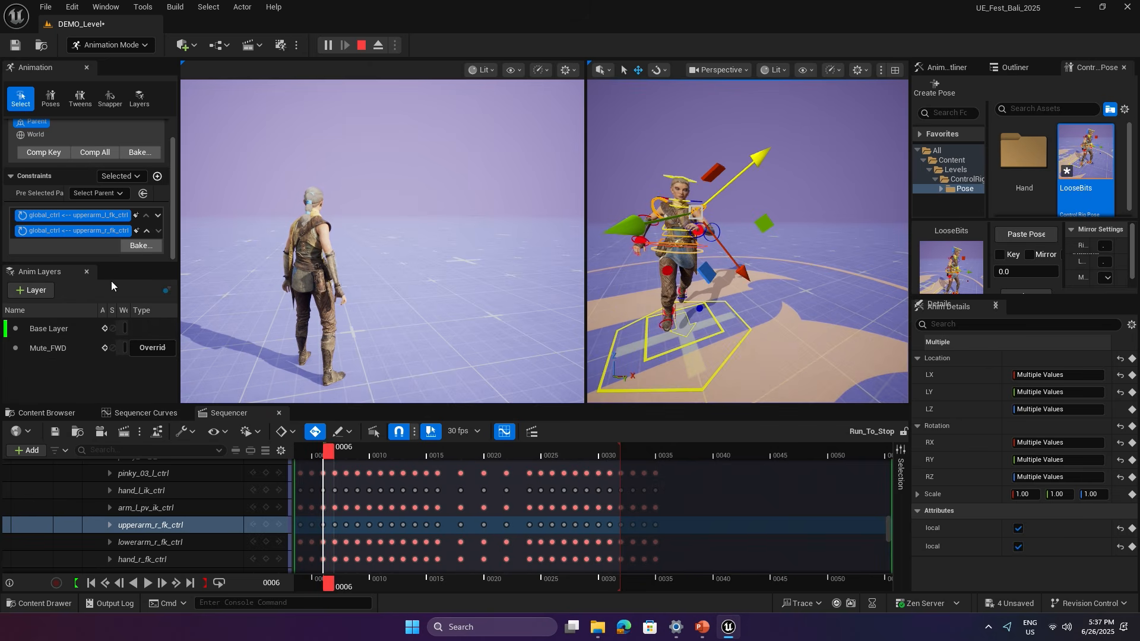
Bake the global_ctrl constraints of both upper arm FK controls with start frame 0 and the Keys Only setting.
click(140, 245)
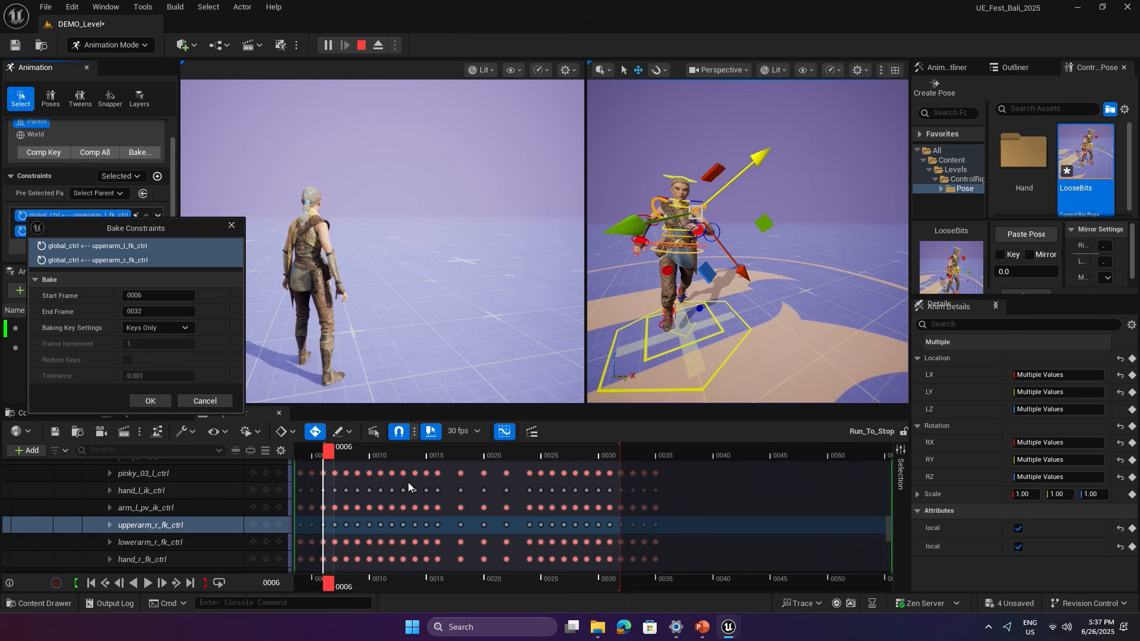
click(162, 294)
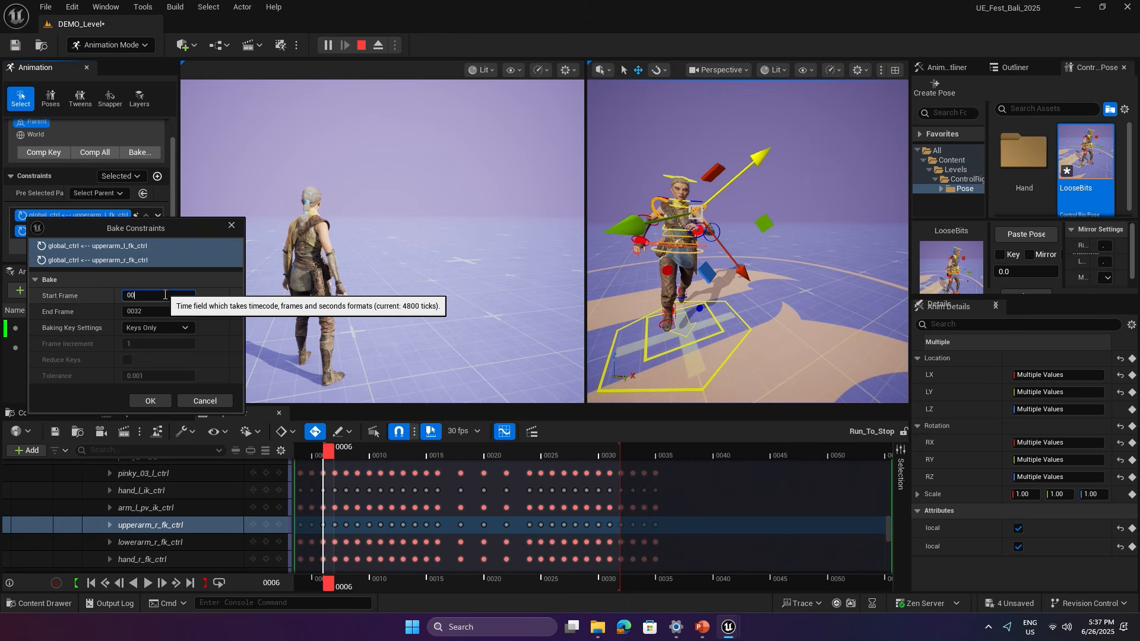
text(00)
click(160, 311)
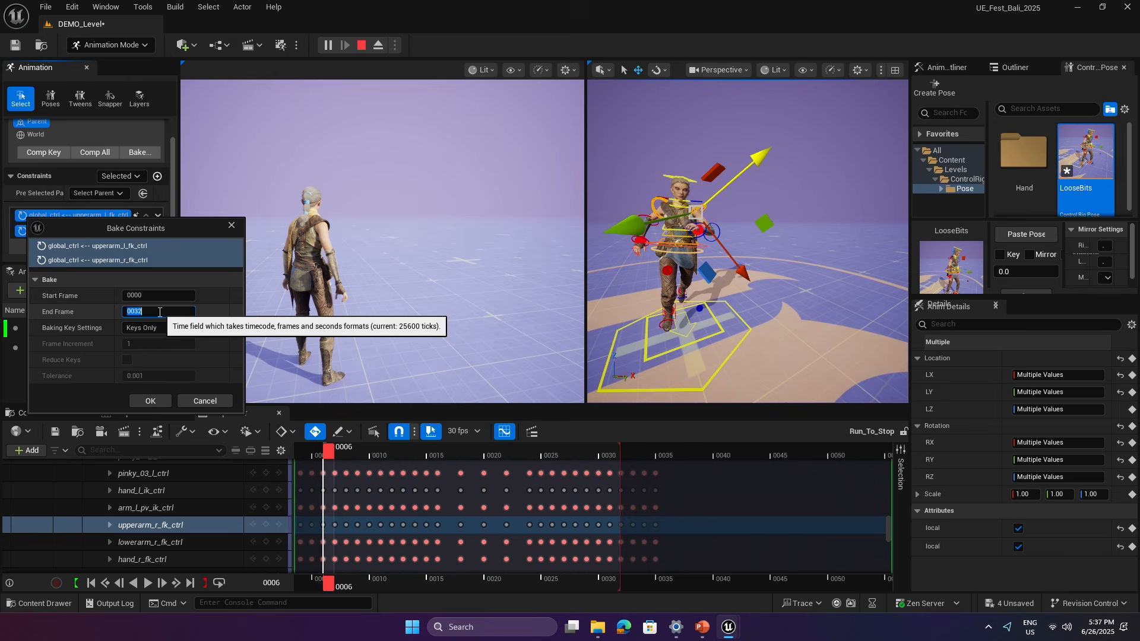
click(150, 399)
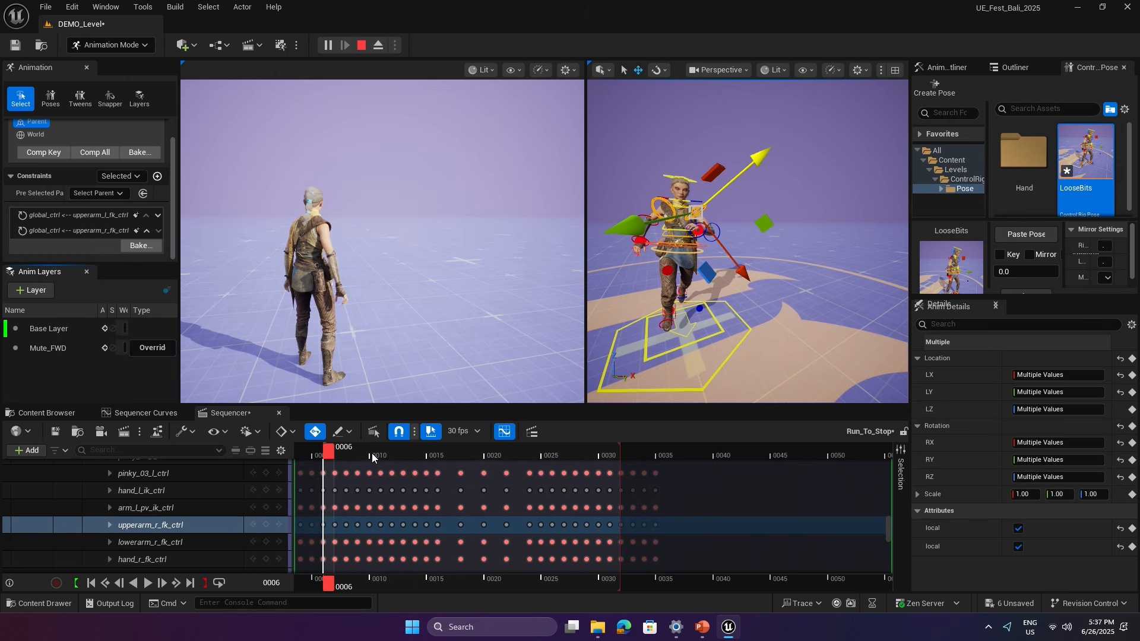
Move the playhead to frame 42, collapse all Sequencer tracks and expand CBP_Echo down to the CR_Mannequin_Body layers.
drag(372, 457, 735, 440)
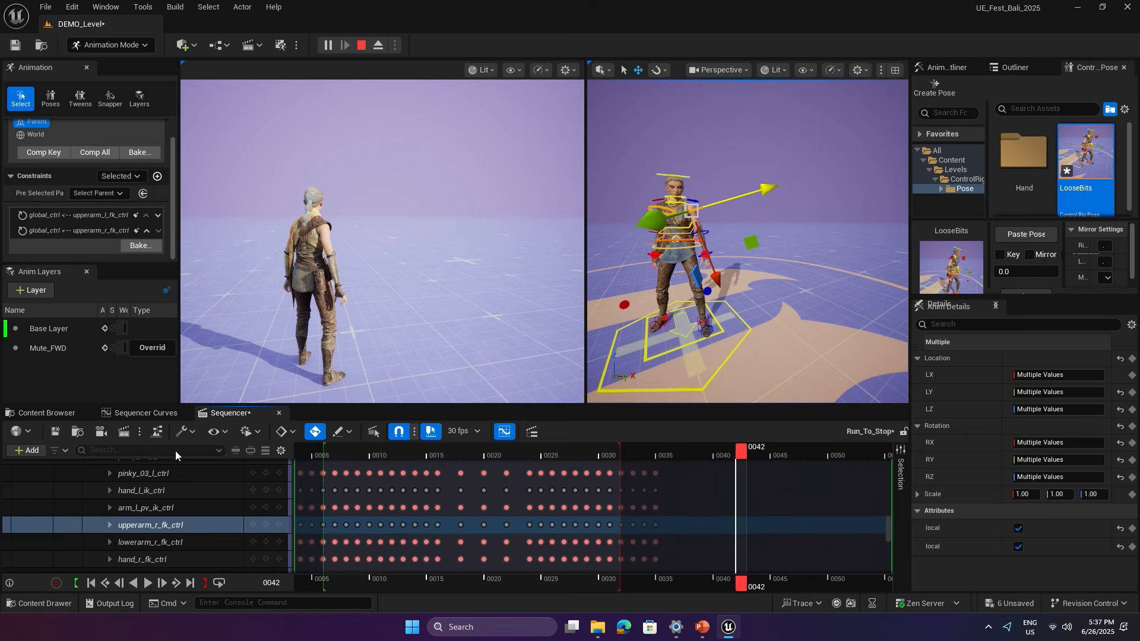
scroll(151, 489, up, 10)
click(281, 450)
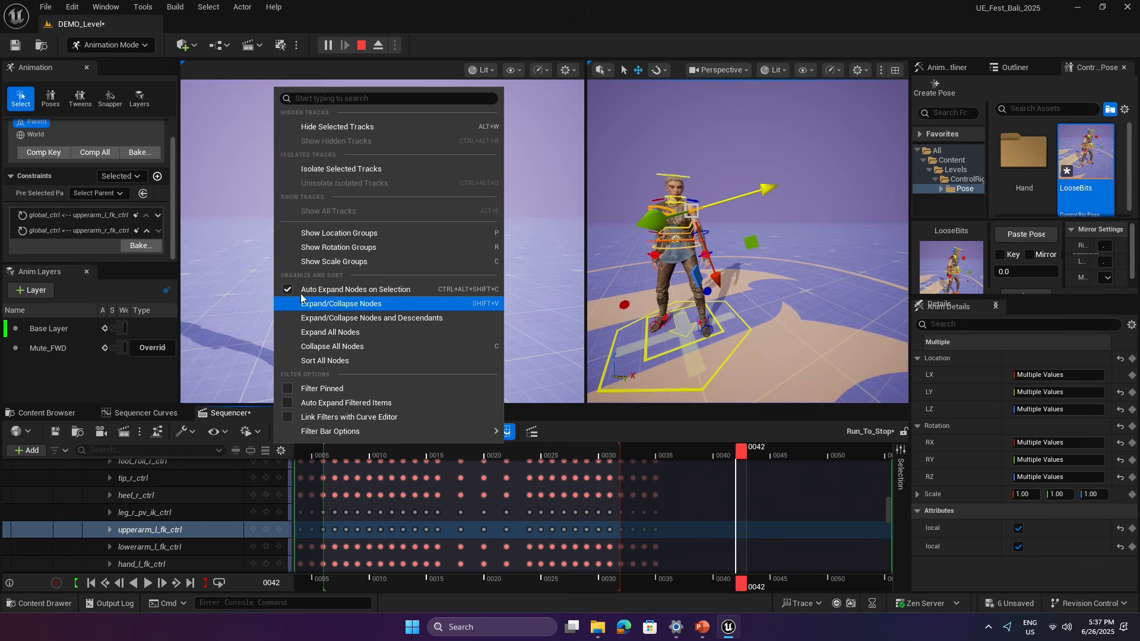
click(184, 506)
key(c)
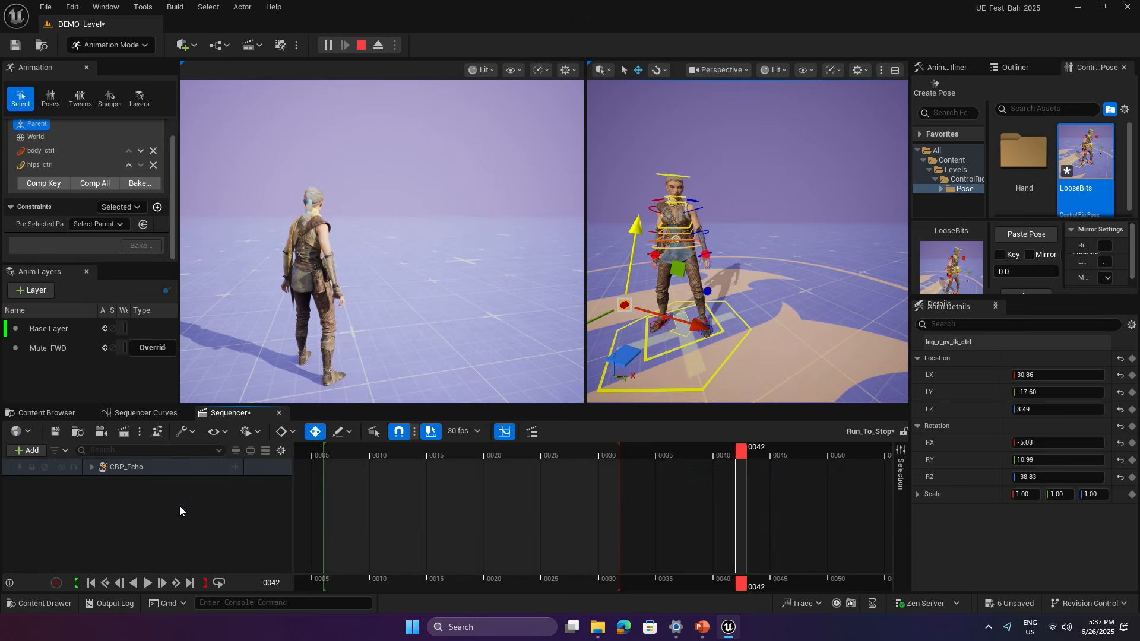
click(108, 466)
click(91, 467)
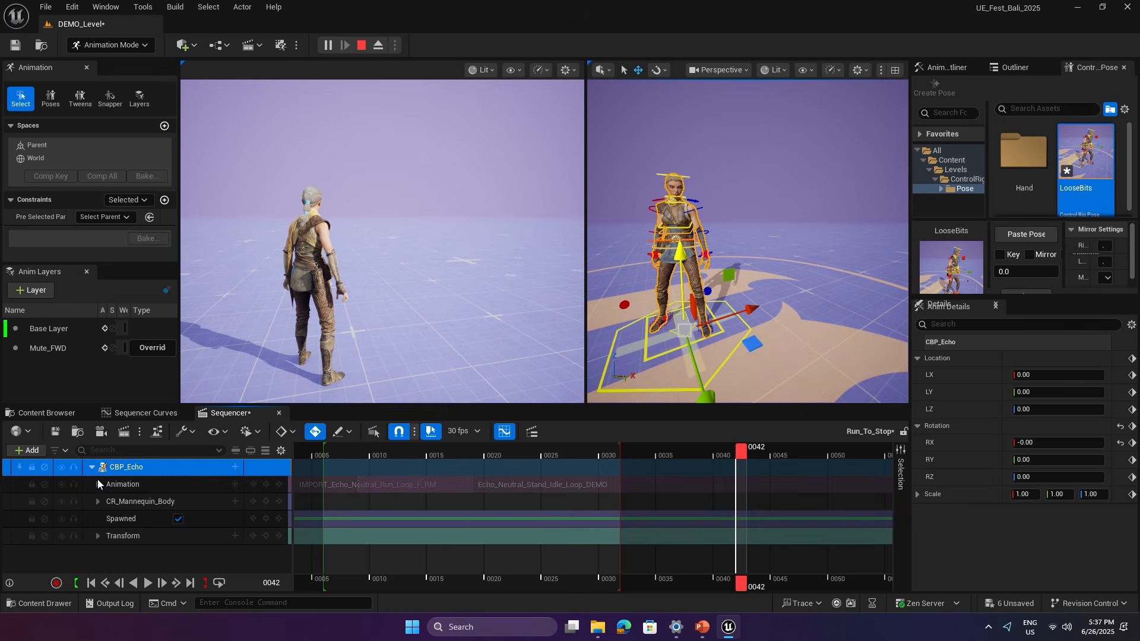
click(99, 500)
click(113, 501)
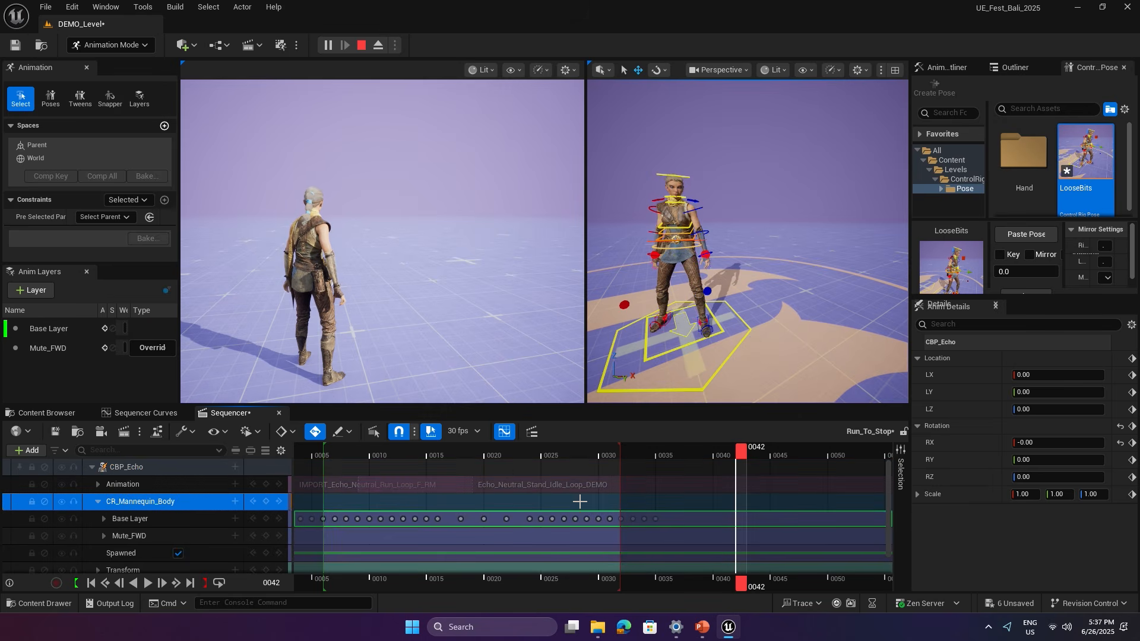
Import the Echo_Neutral_Stand_Idle_Loop_DEMO anim sequence into the Base Layer section at frame 42 with the Reset Controls option.
click(755, 522)
right_click(757, 517)
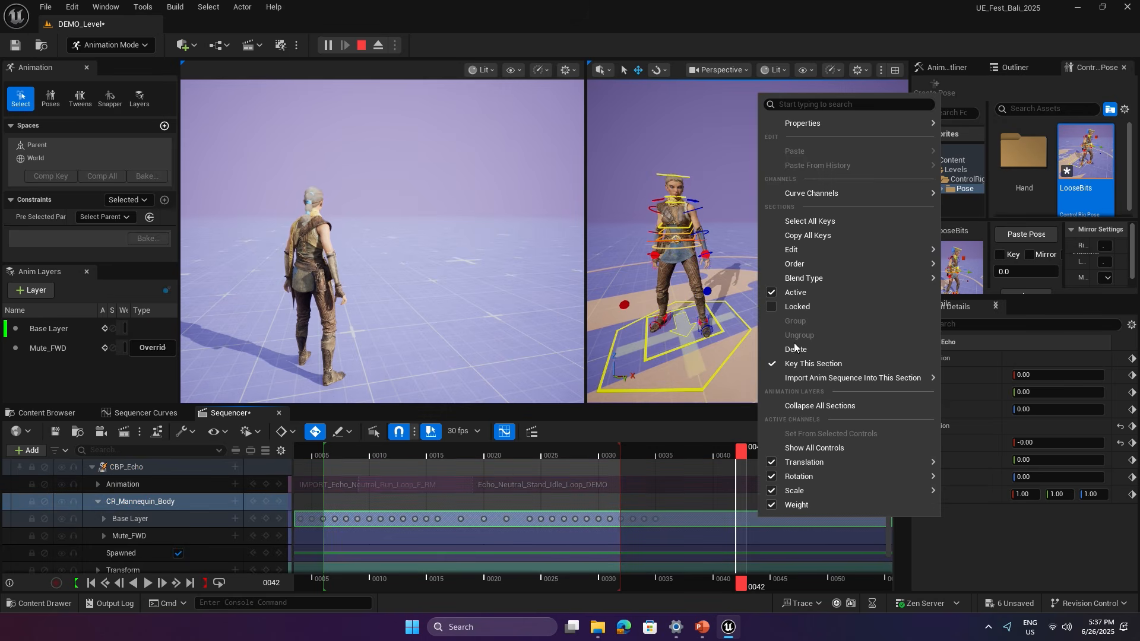
mouse_move(842, 378)
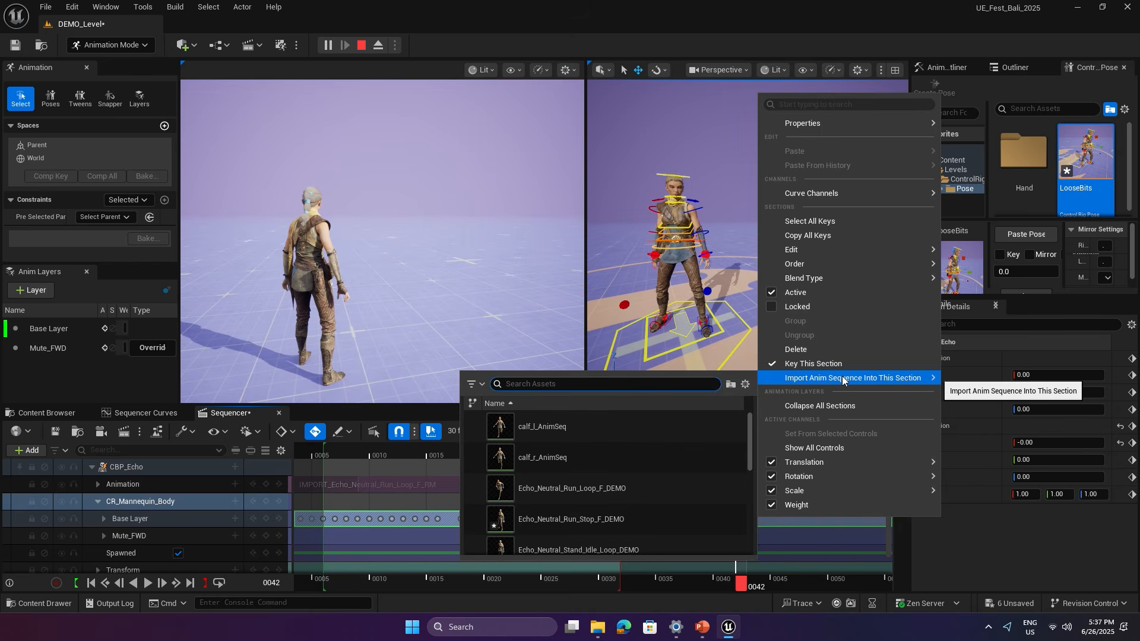
text(idle)
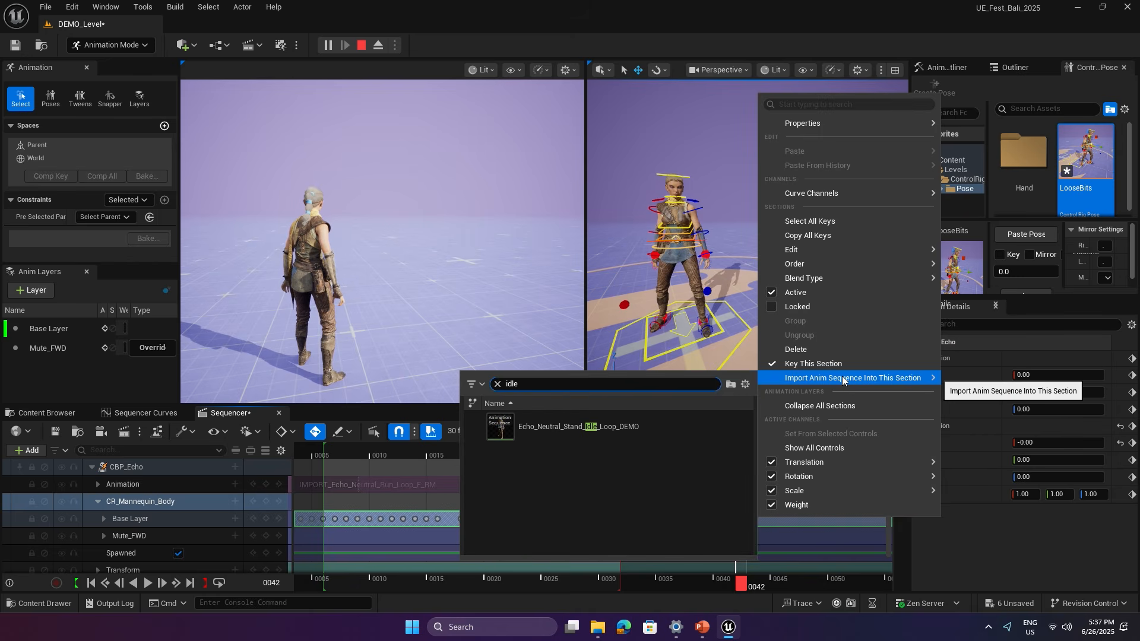
click(613, 422)
click(626, 426)
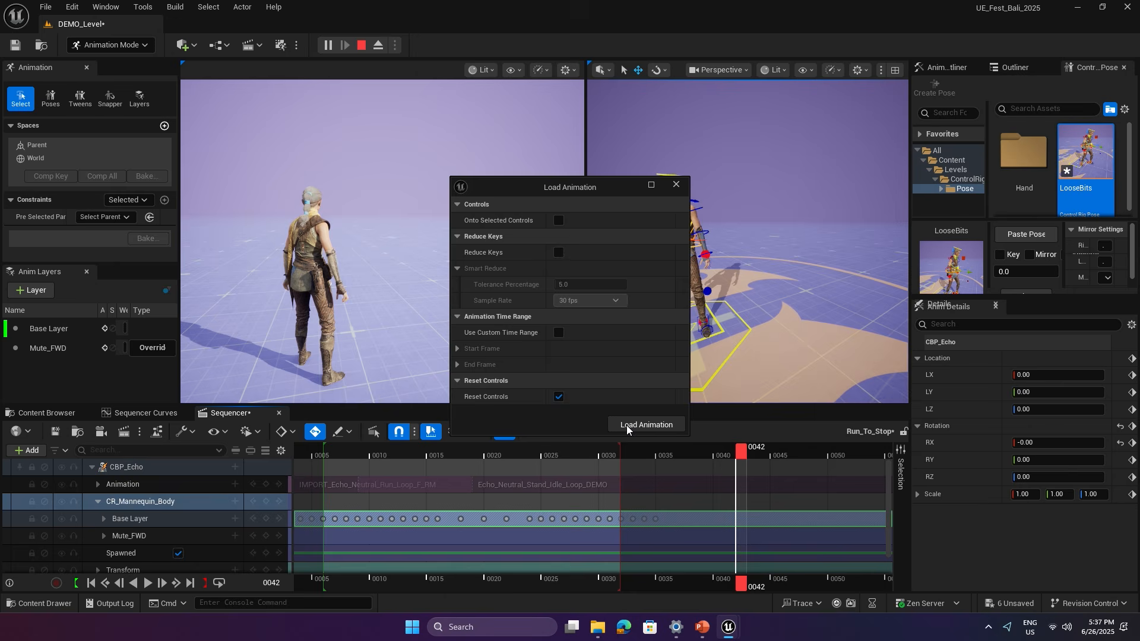
mouse_move(743, 447)
mouse_down()
mouse_move(754, 450)
mouse_move(662, 450)
mouse_move(771, 450)
mouse_move(635, 459)
mouse_move(737, 459)
mouse_up()
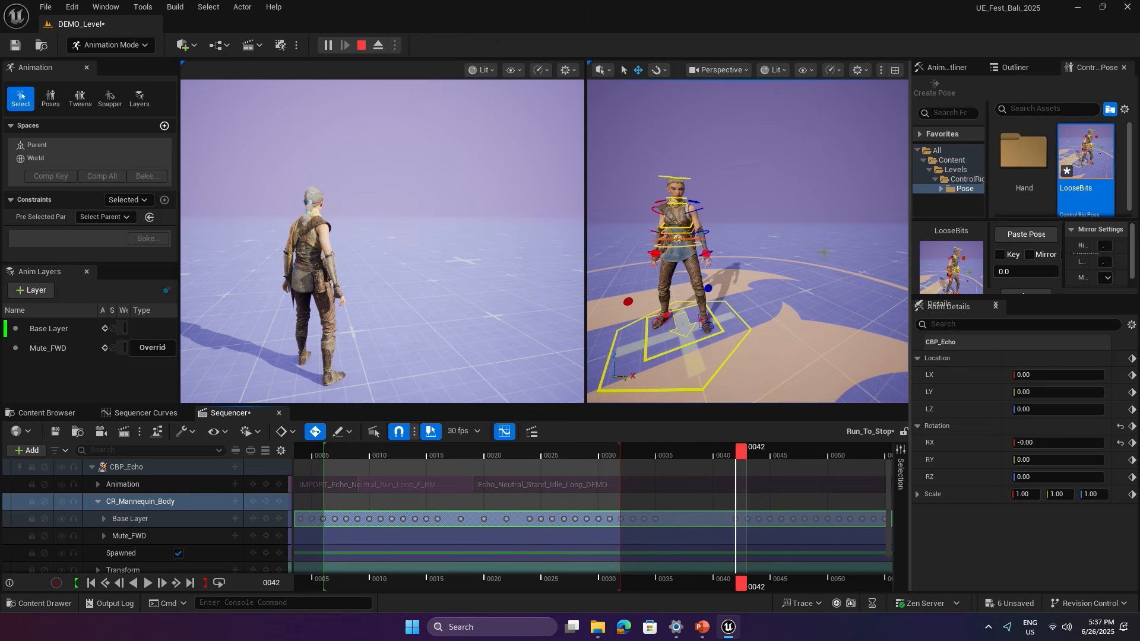
Select all of the character's rig controls and create a Control Rig pose asset named Idle.
drag(634, 388, 772, 138)
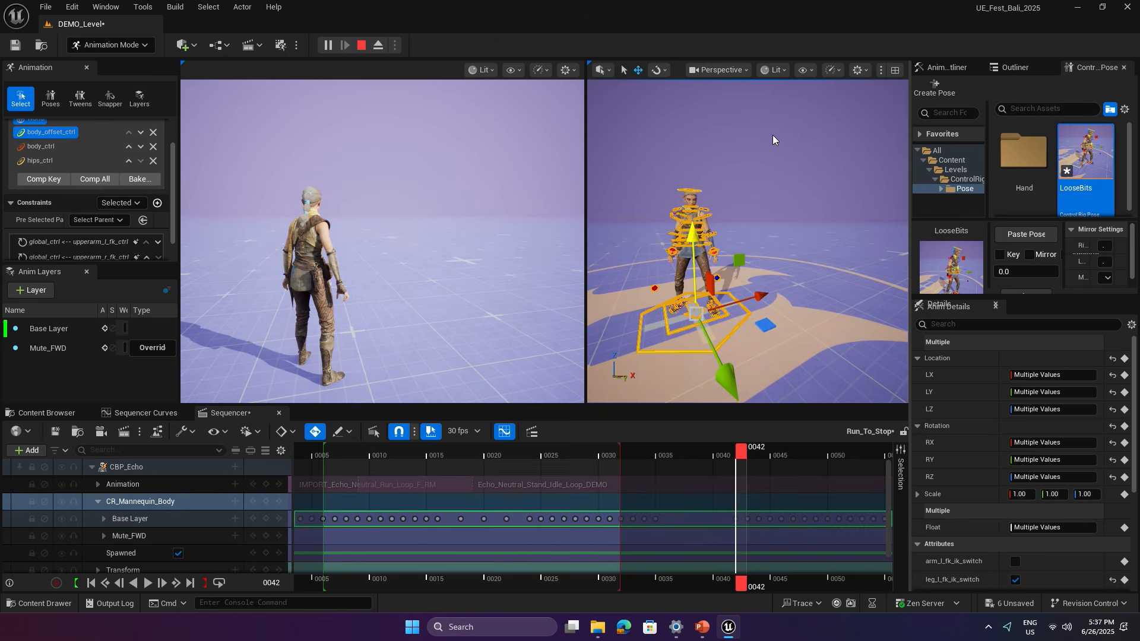
click(934, 87)
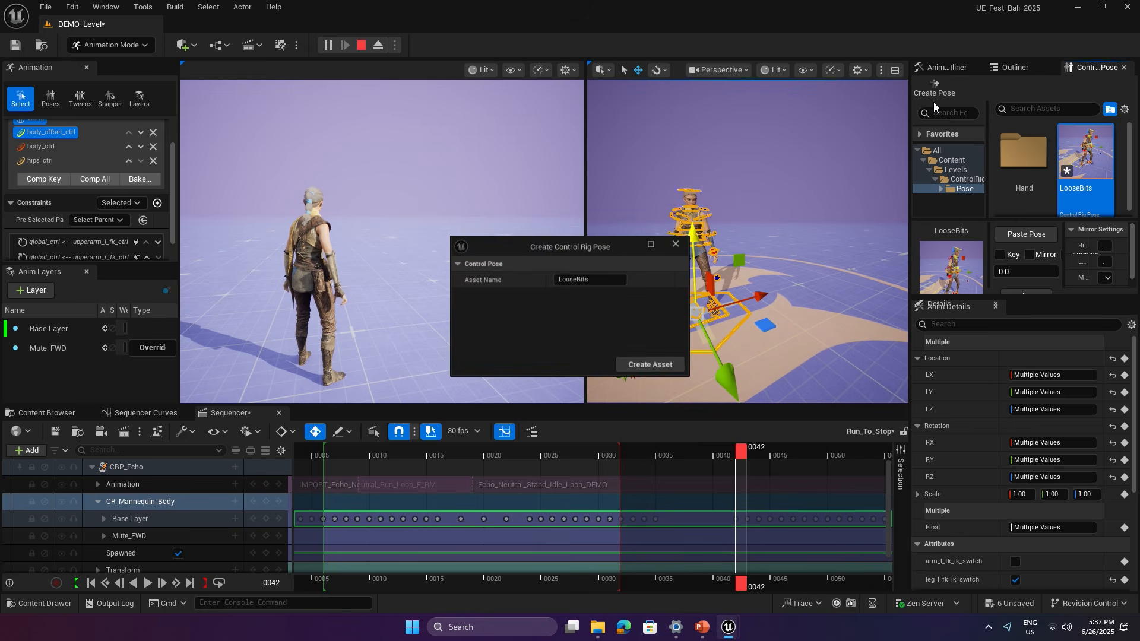
click(593, 274)
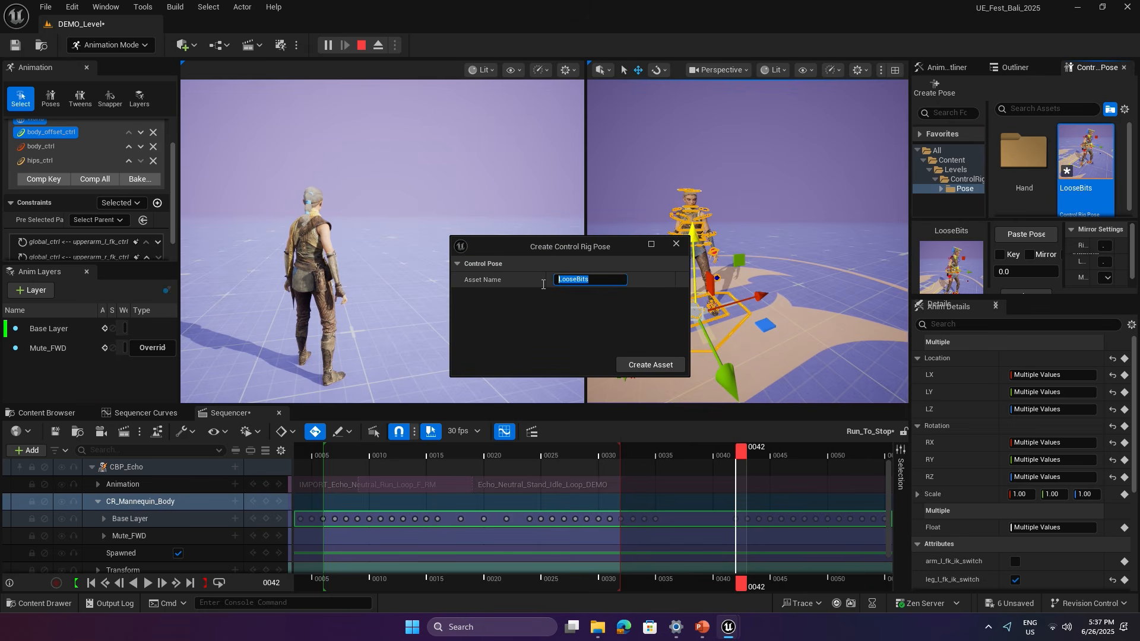
text(Idle)
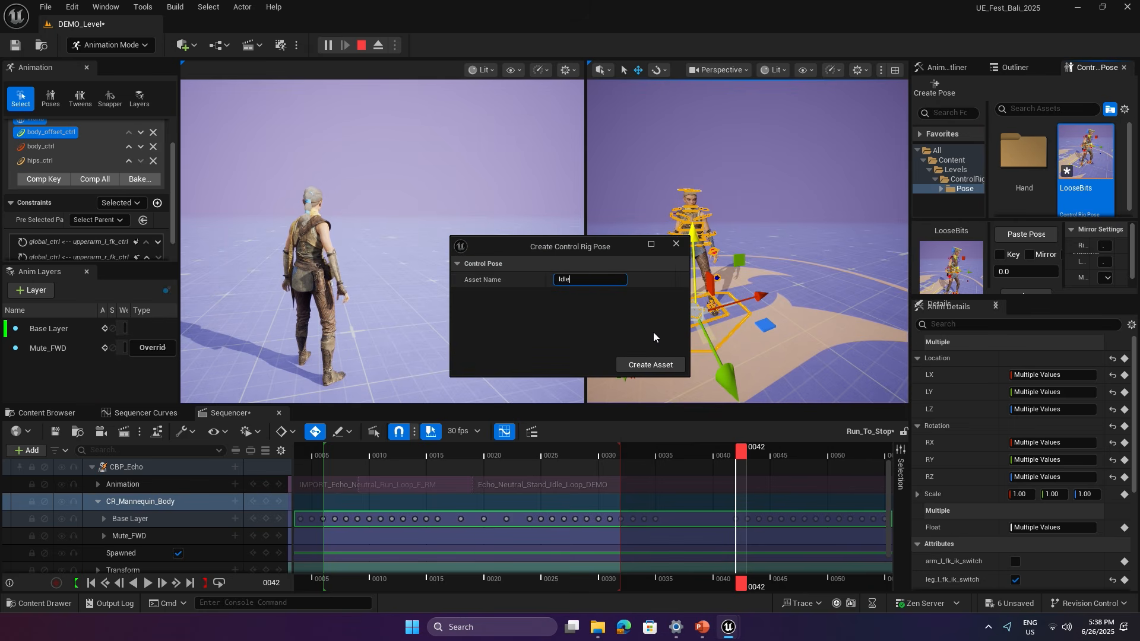
click(651, 364)
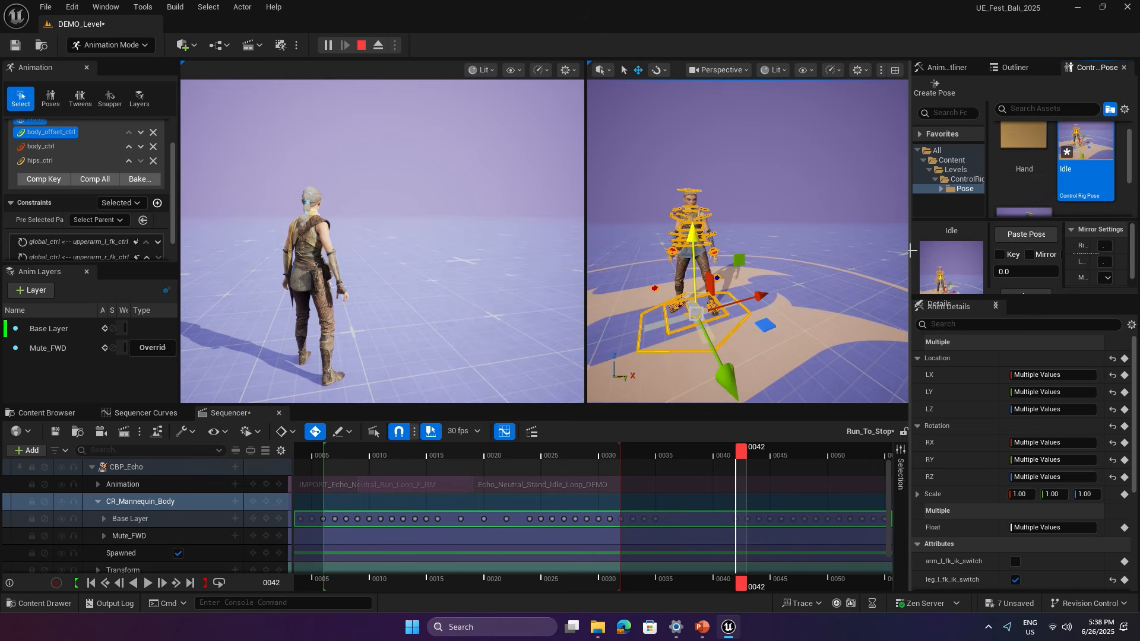
Capture a new thumbnail for the Idle pose with a closer view of the character and the rig controls hidden.
click(638, 178)
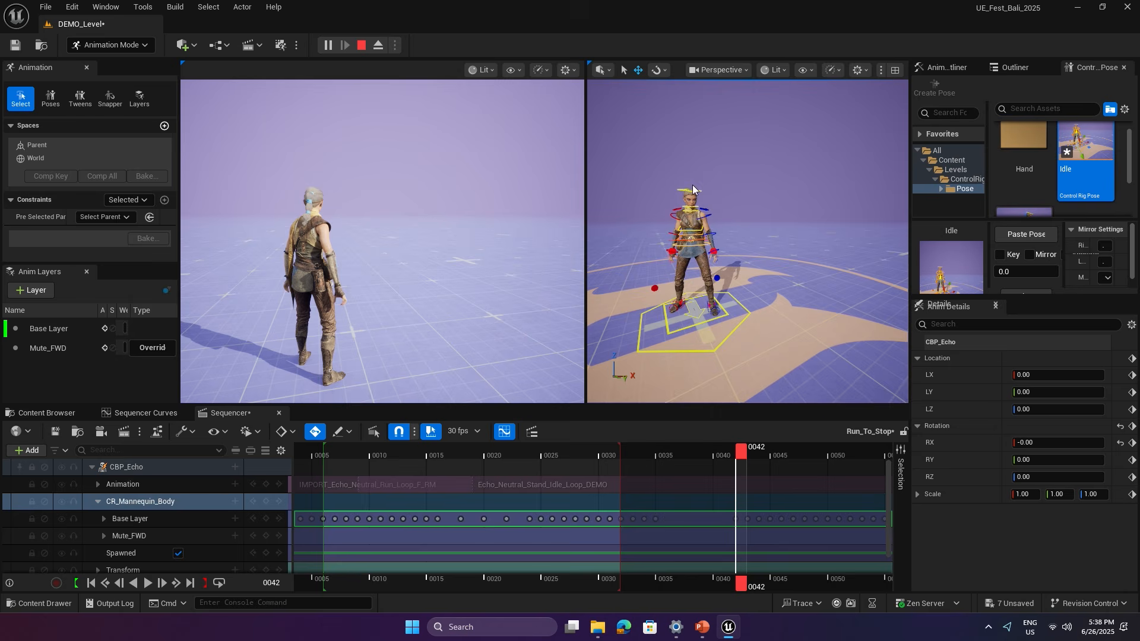
key(w)
right_drag(775, 197, 708, 206)
key(w)
key(w)
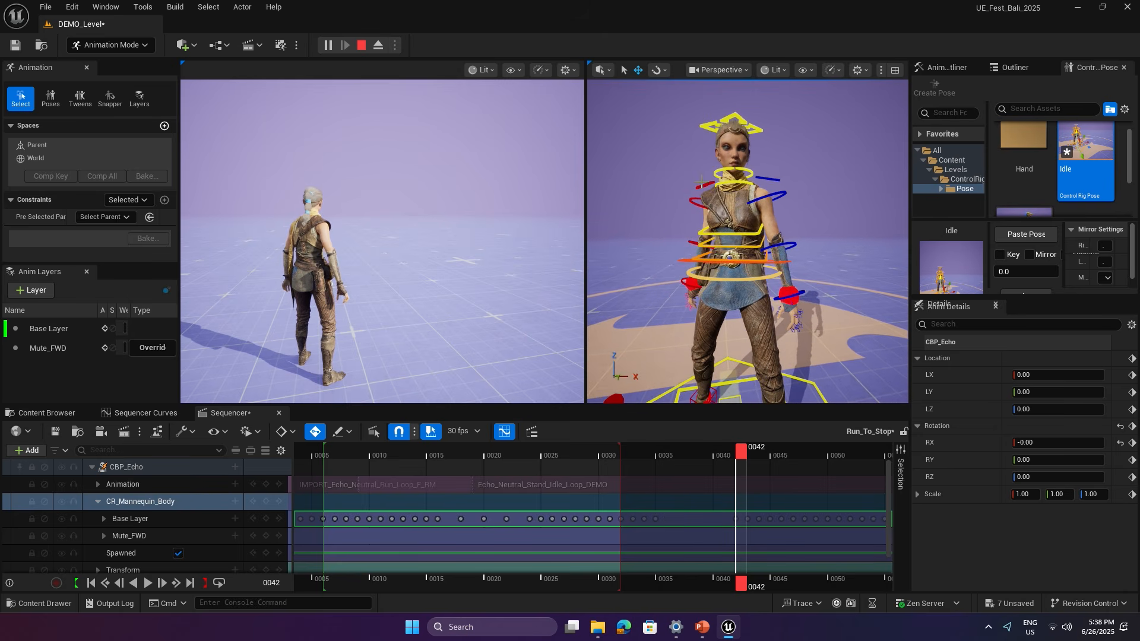
key(g)
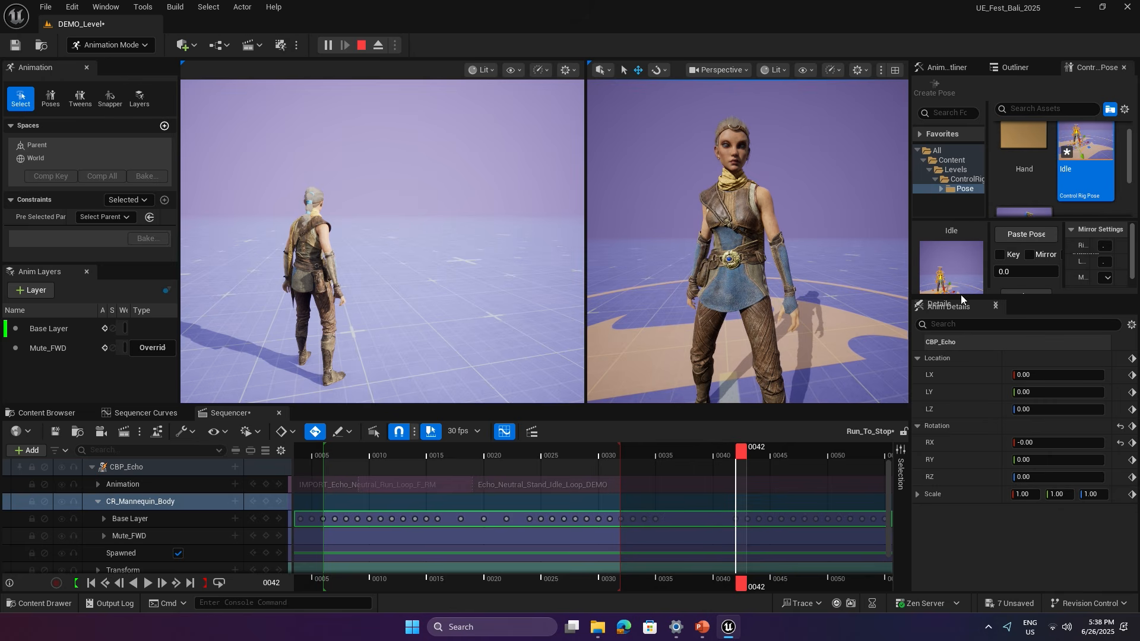
mouse_move(957, 306)
mouse_down()
mouse_move(956, 353)
mouse_move(952, 293)
mouse_up()
drag(939, 218, 1003, 468)
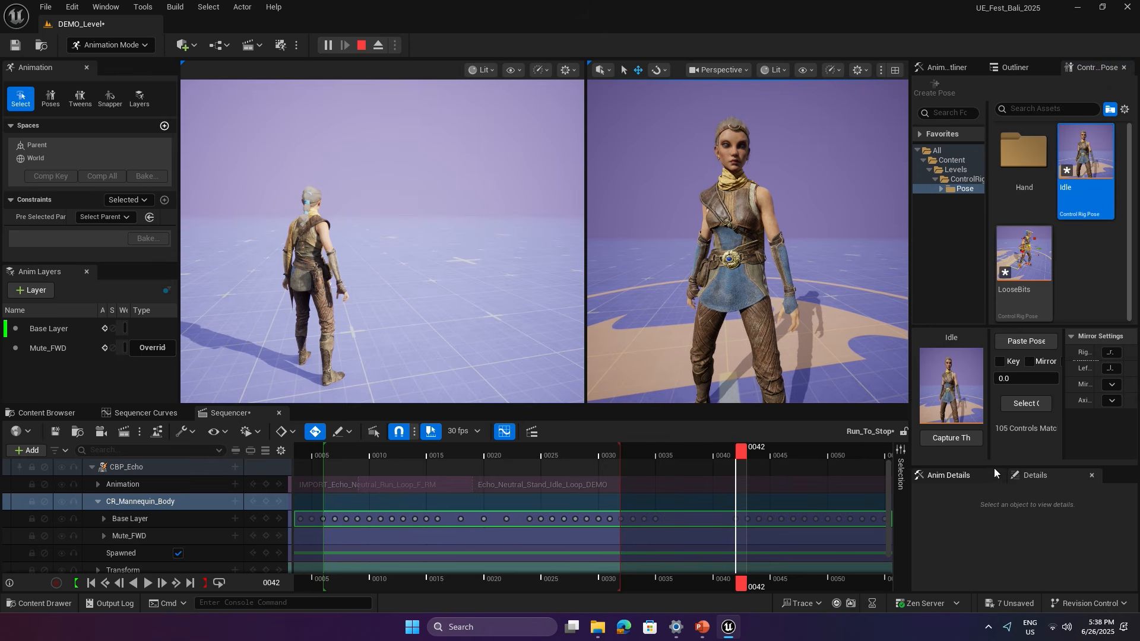
drag(994, 473, 995, 318)
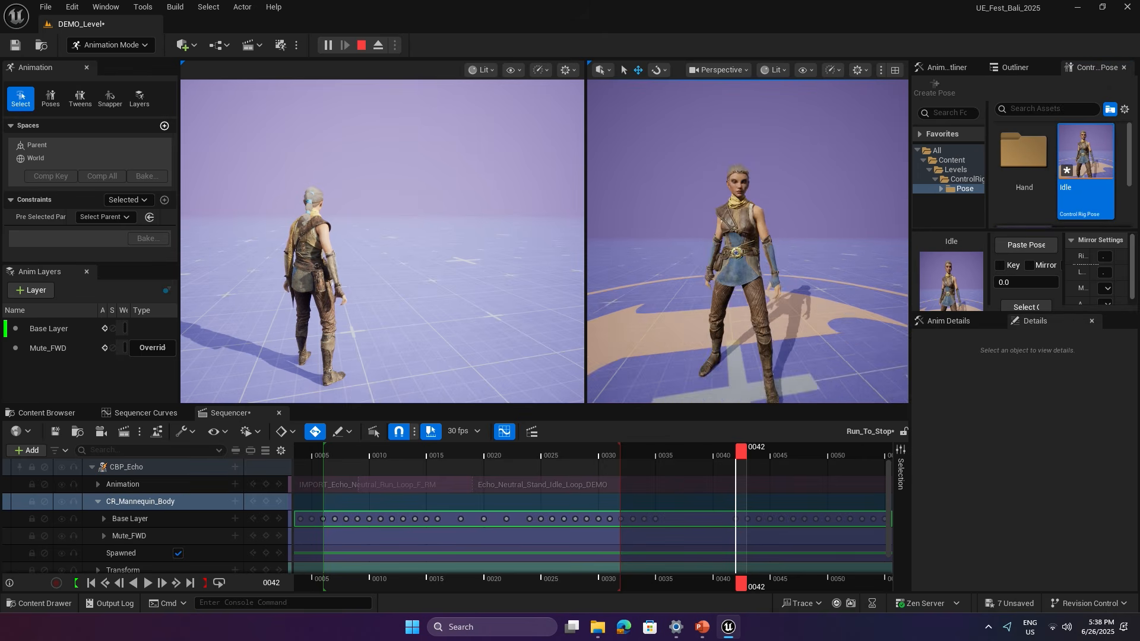
Show the rig controls again, select the Idle pose's controls and add a new additive animation layer for them.
alt+right_drag(747, 255, 712, 255)
key(g)
alt+drag(747, 255, 783, 255)
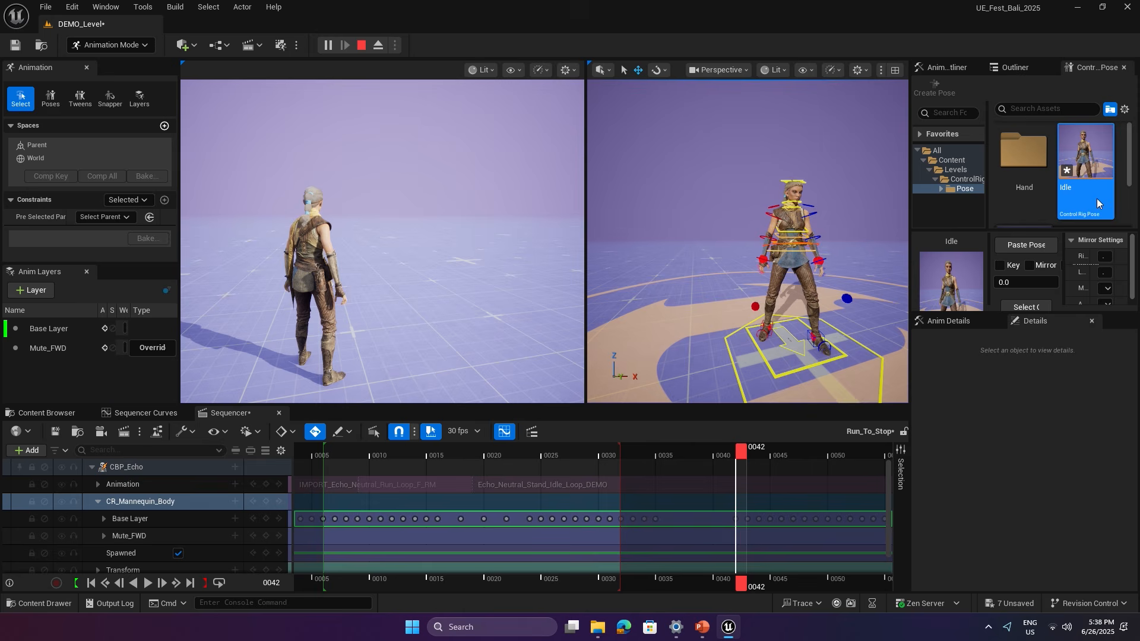
click(1025, 306)
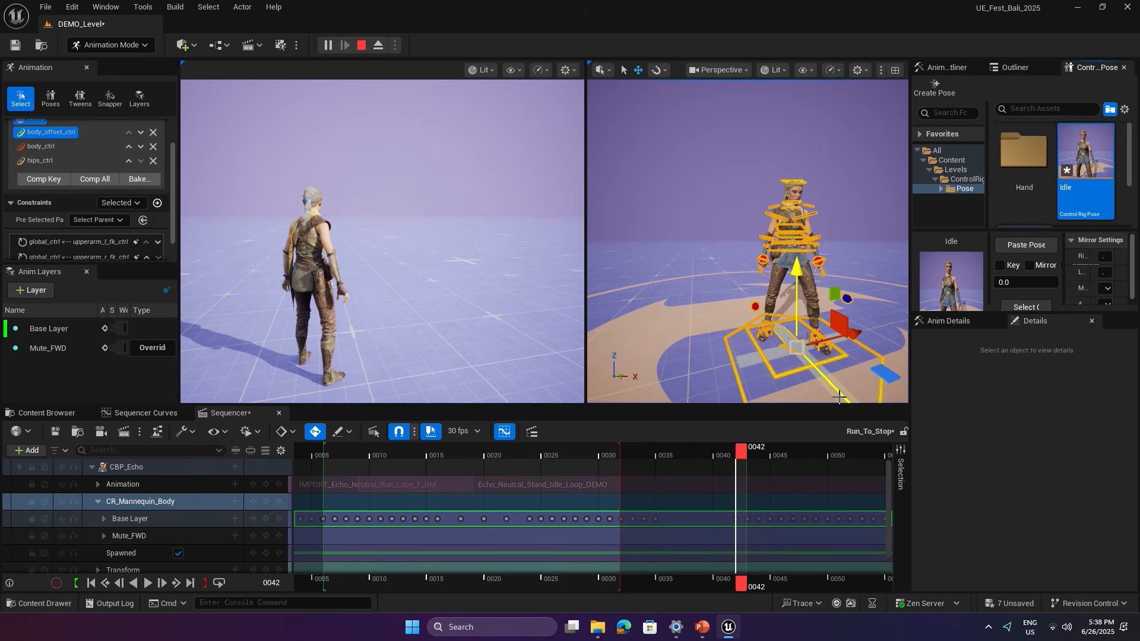
click(30, 291)
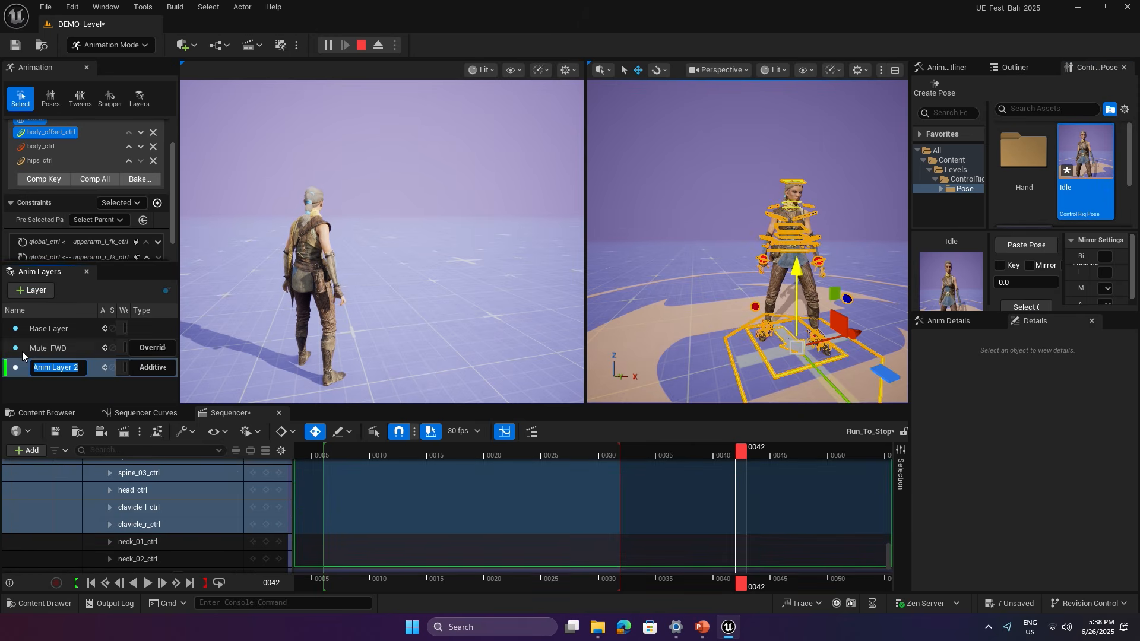
Expand the CR_Mannequin_Body layers in Sequencer and paste the Idle pose with Key enabled on Anim Layer 2 at frame 32.
drag(661, 446, 616, 451)
scroll(154, 505, up, 5)
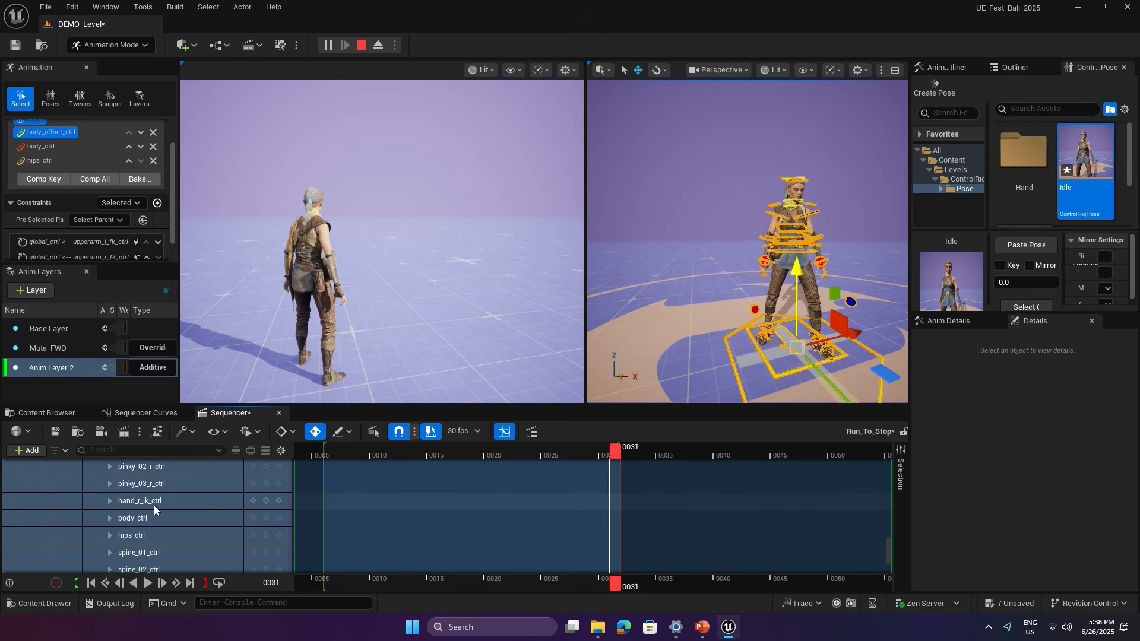
key(shift+v)
click(91, 467)
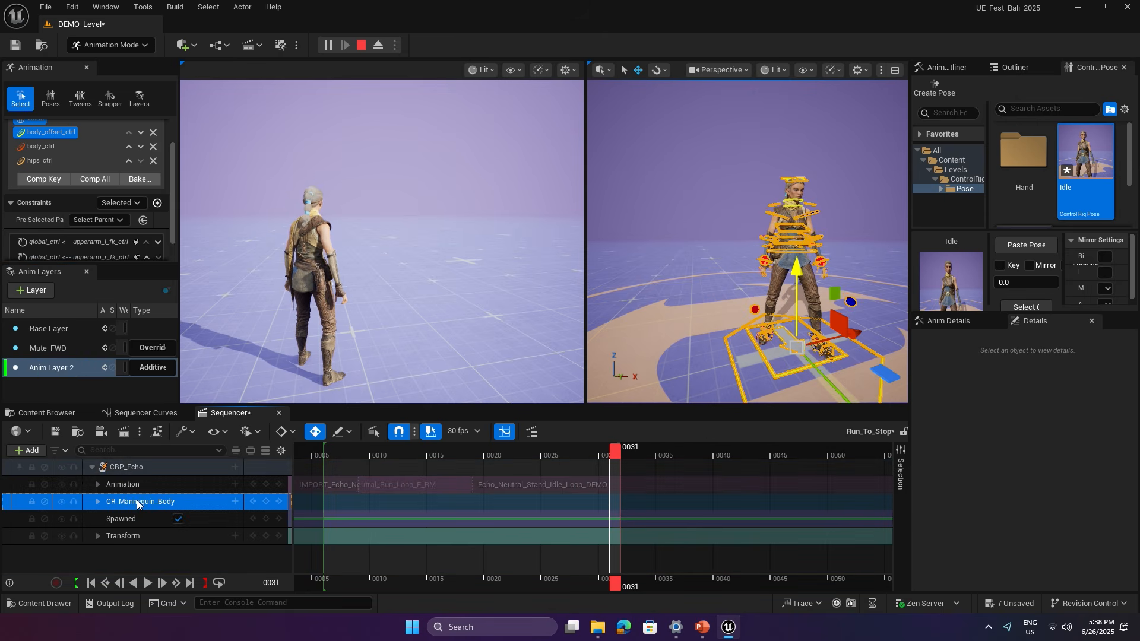
click(98, 502)
scroll(141, 513, down, 1)
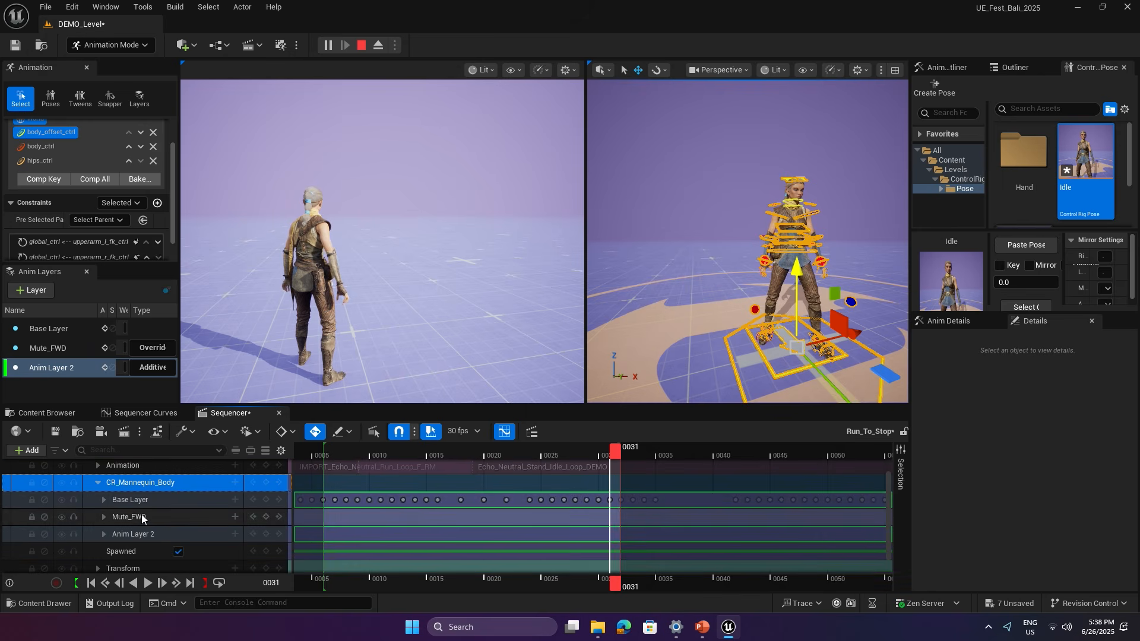
click(615, 456)
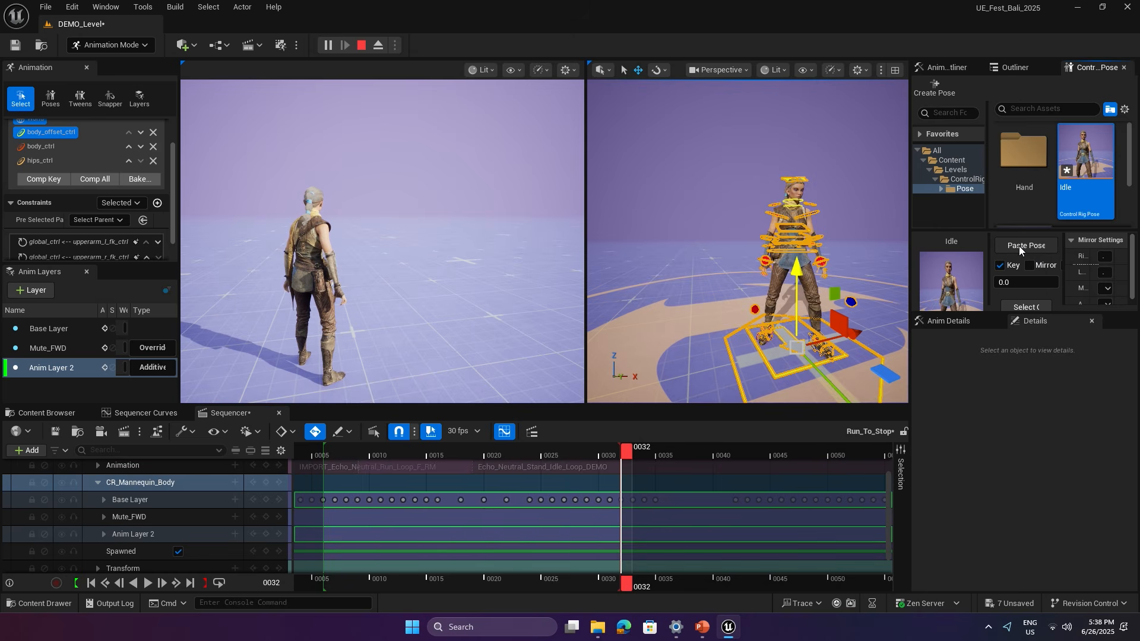
drag(839, 356, 826, 350)
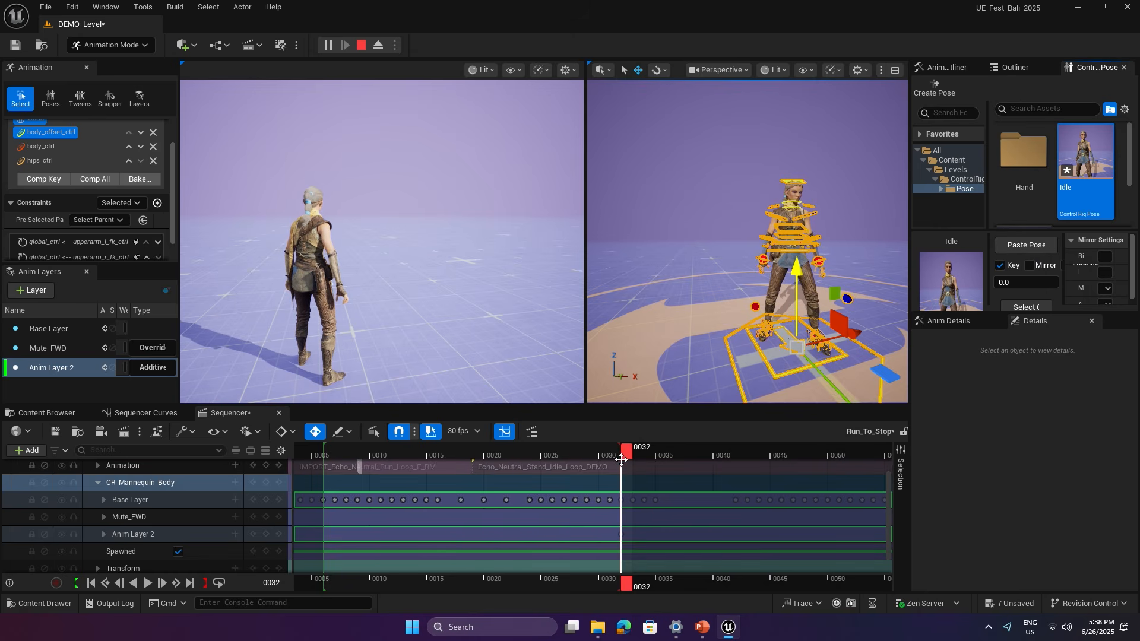
Scrub back to frame 2, save the sequence, and run and stop the character in the game viewport to test the edit.
drag(629, 451, 283, 450)
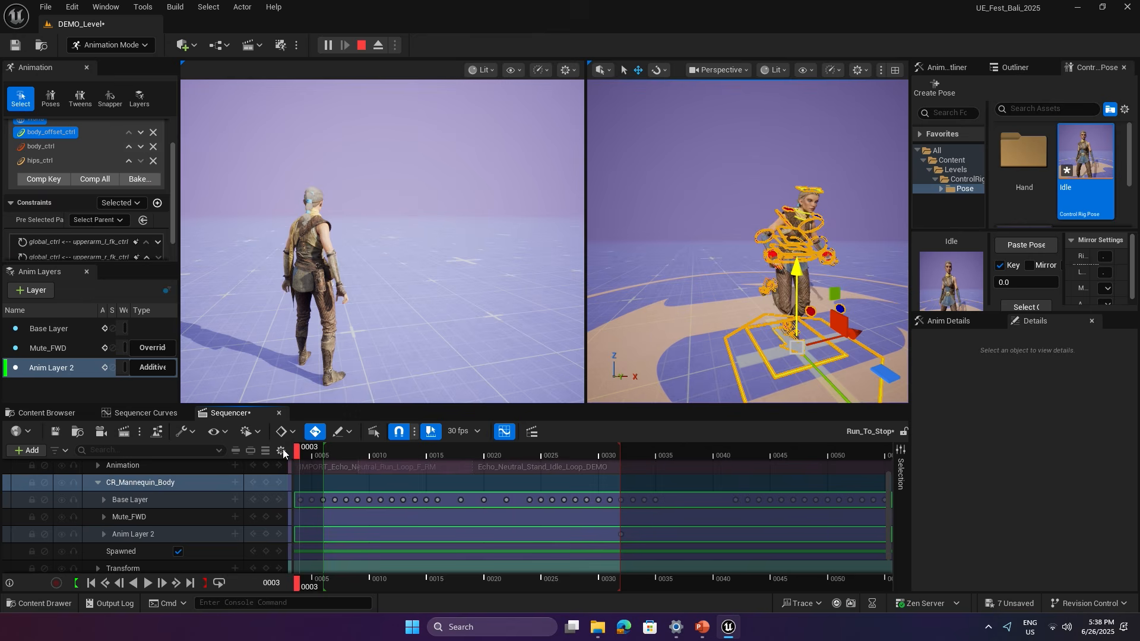
key(w)
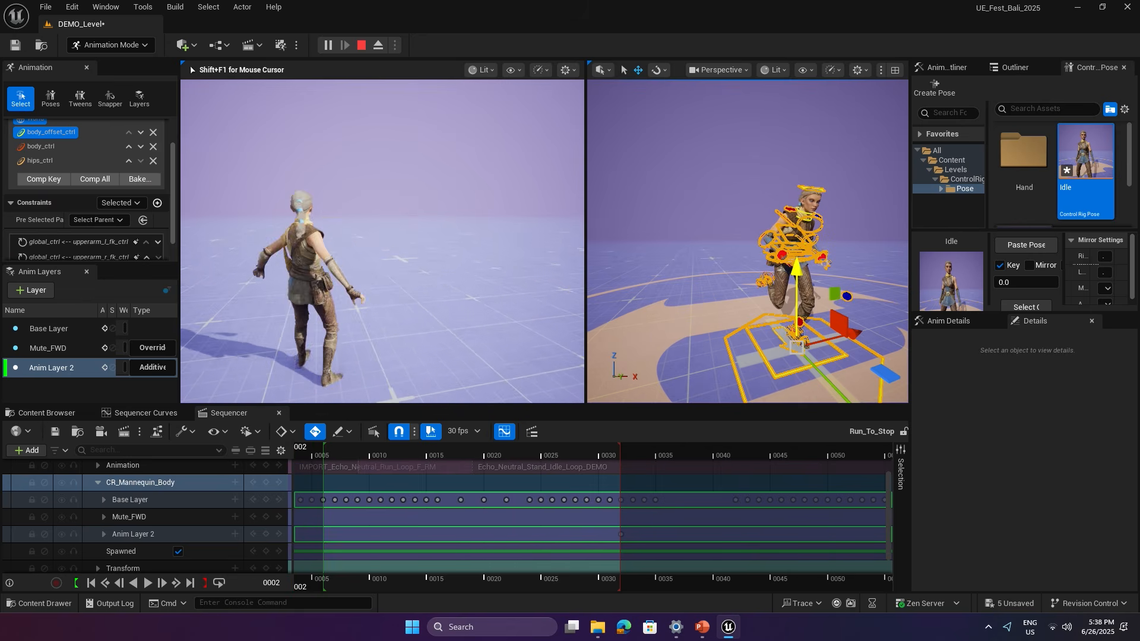
key(s)
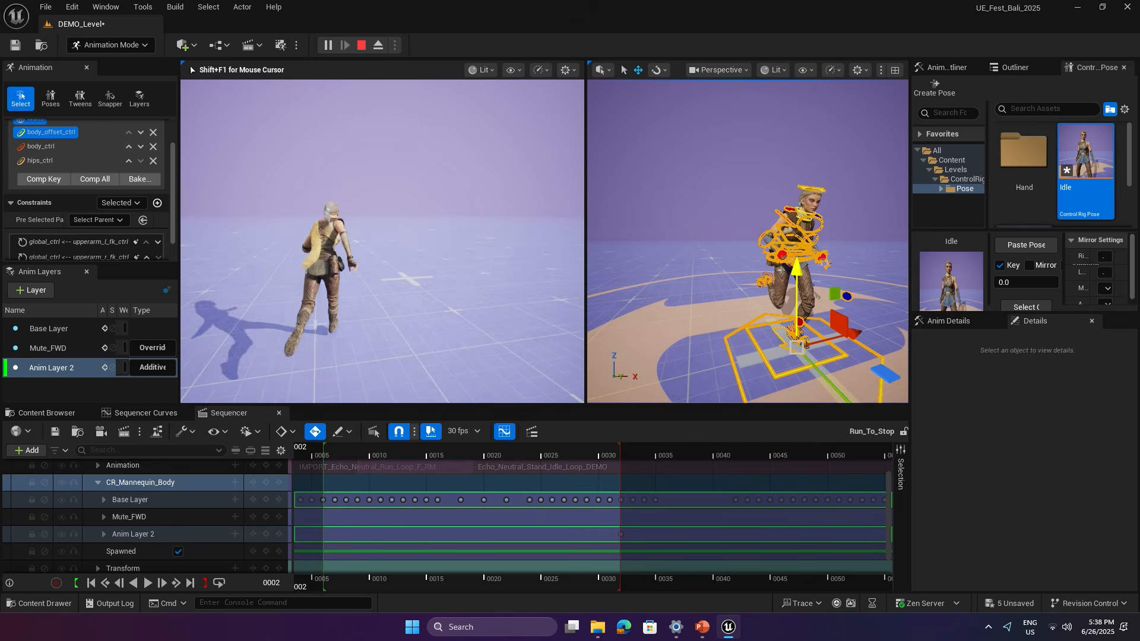
key(w)
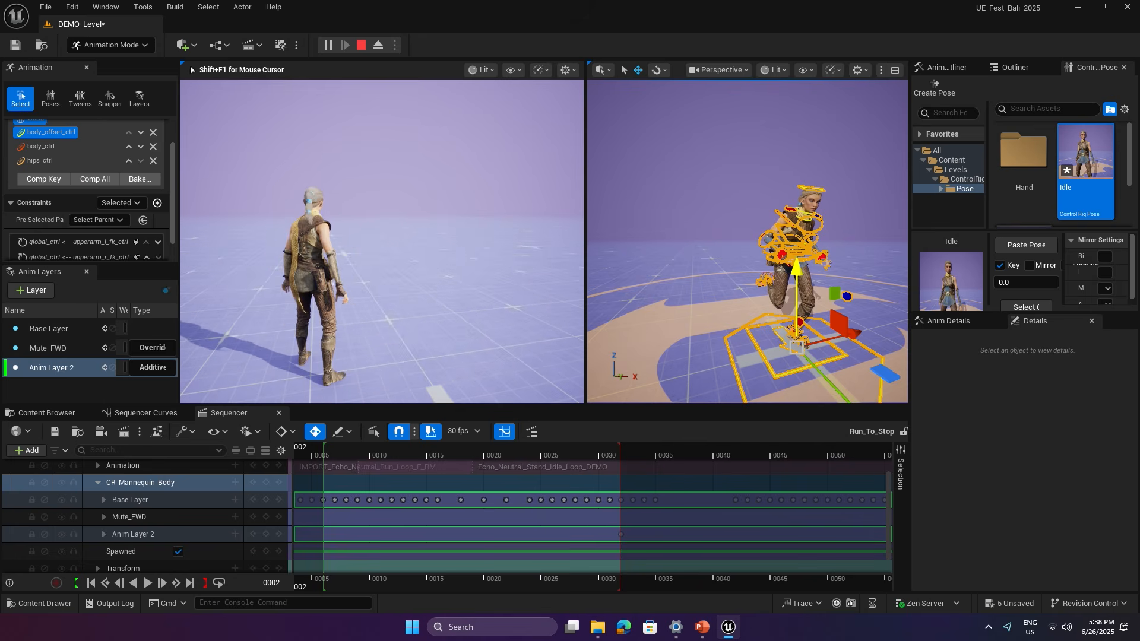
key(w)
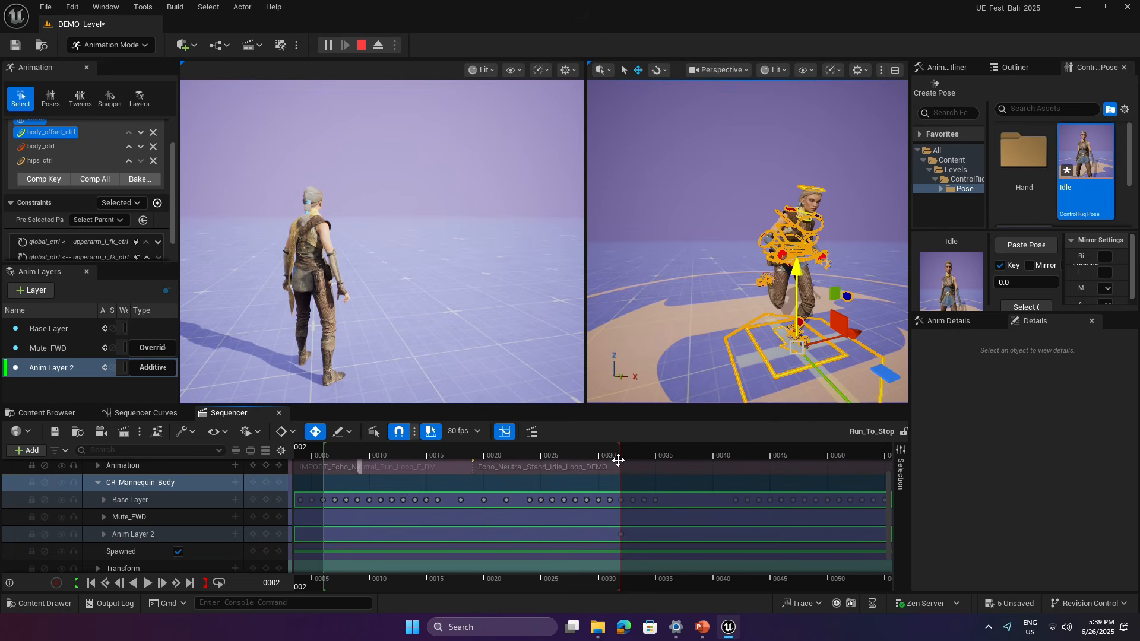
Scrub to frame 12 and toggle the Mute_FWD layer's mute on and off to compare the motion from the side.
drag(618, 461, 397, 449)
click(113, 347)
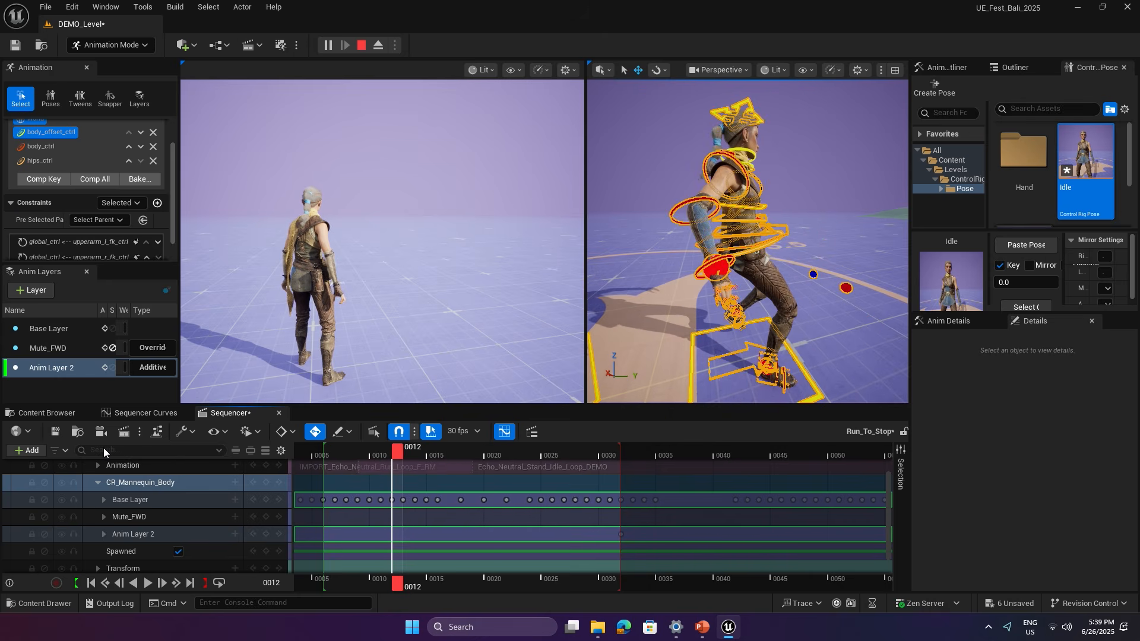
click(113, 348)
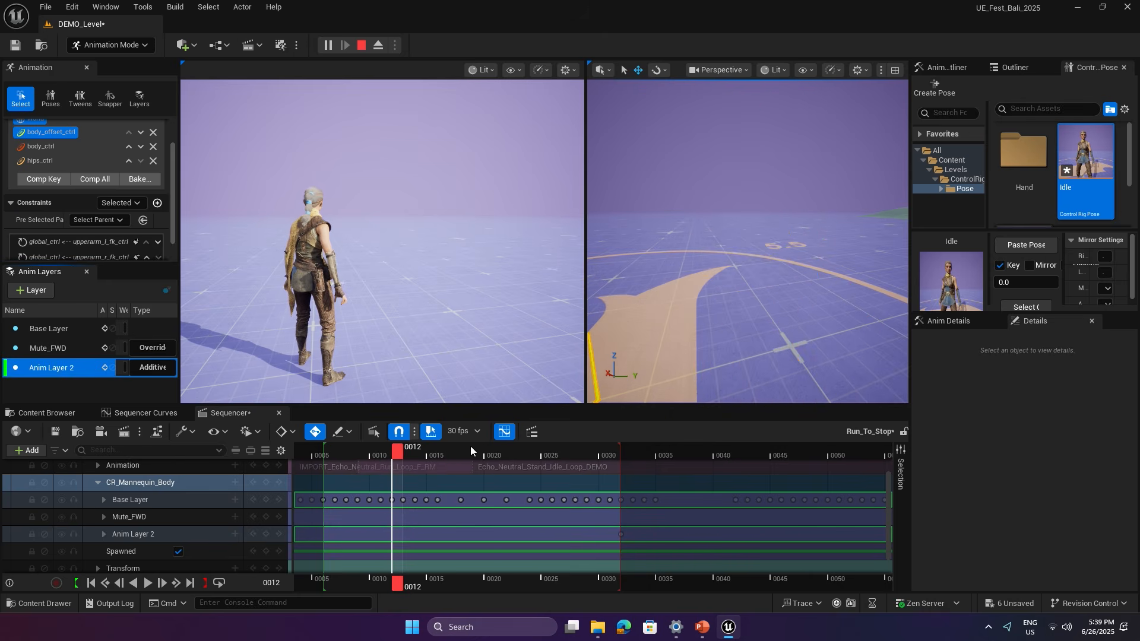
Mute Anim Layer 2 with the playhead at frame 32, save and check the character in the game viewport, and unmute and save again.
key(Left)
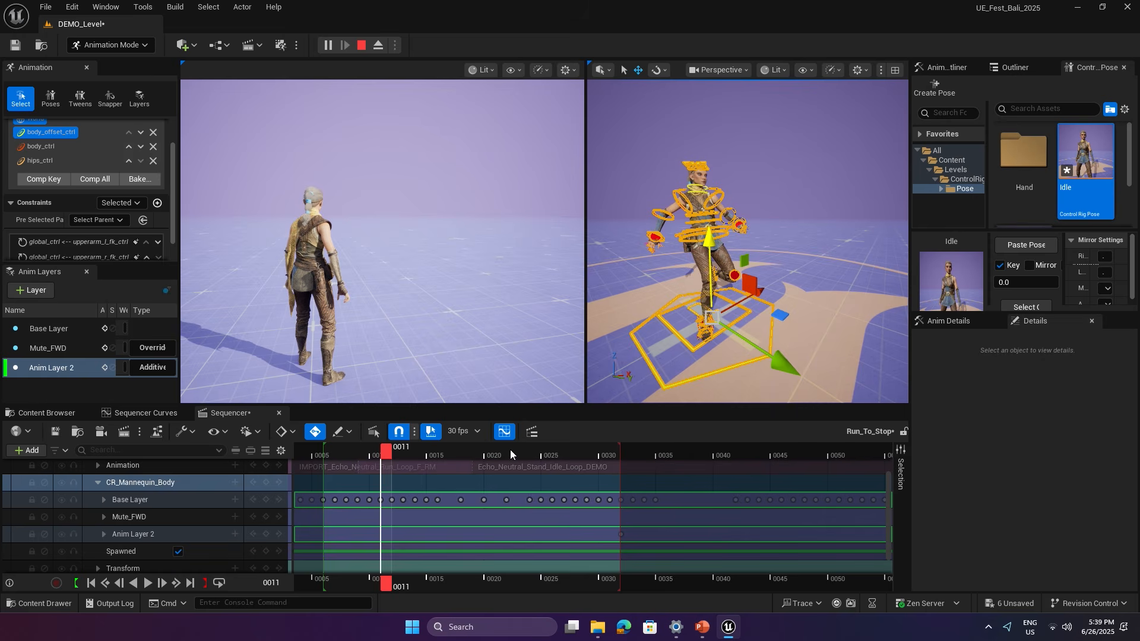
mouse_move(510, 450)
mouse_down()
mouse_move(627, 450)
mouse_move(429, 450)
mouse_move(558, 450)
mouse_move(523, 450)
mouse_up()
click(627, 454)
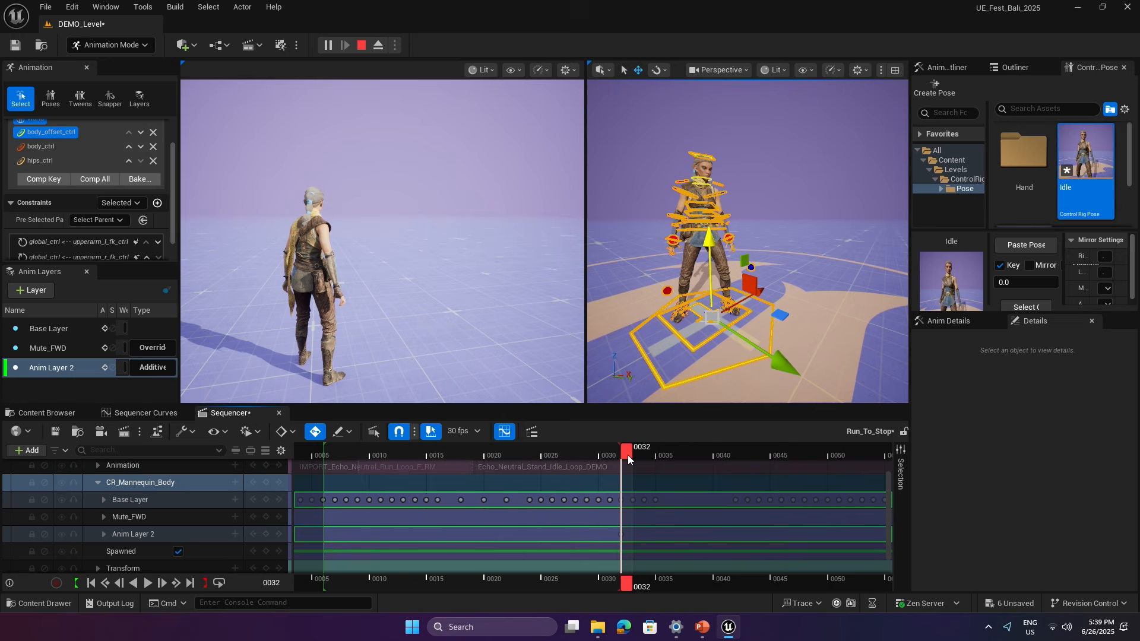
click(113, 367)
click(55, 431)
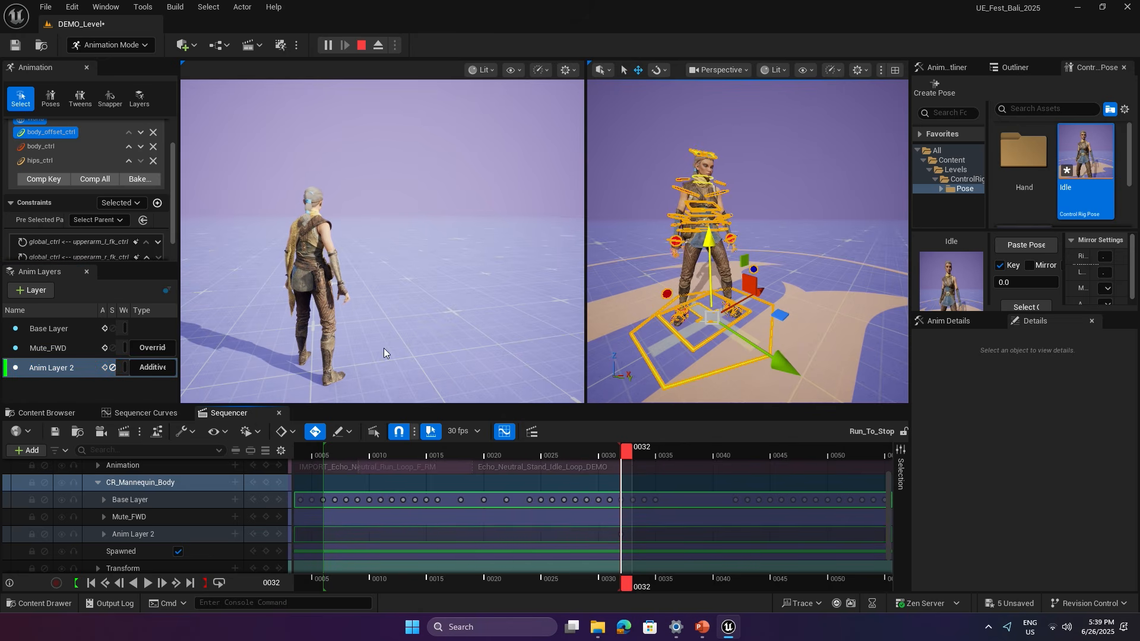
click(356, 267)
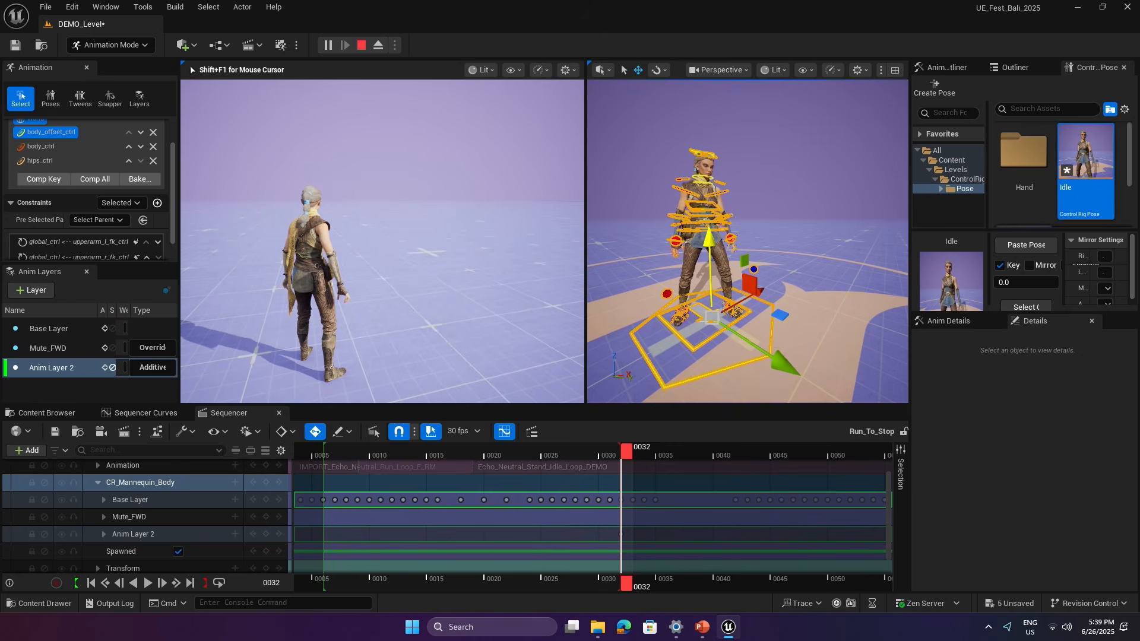
key(shift+F1)
click(113, 368)
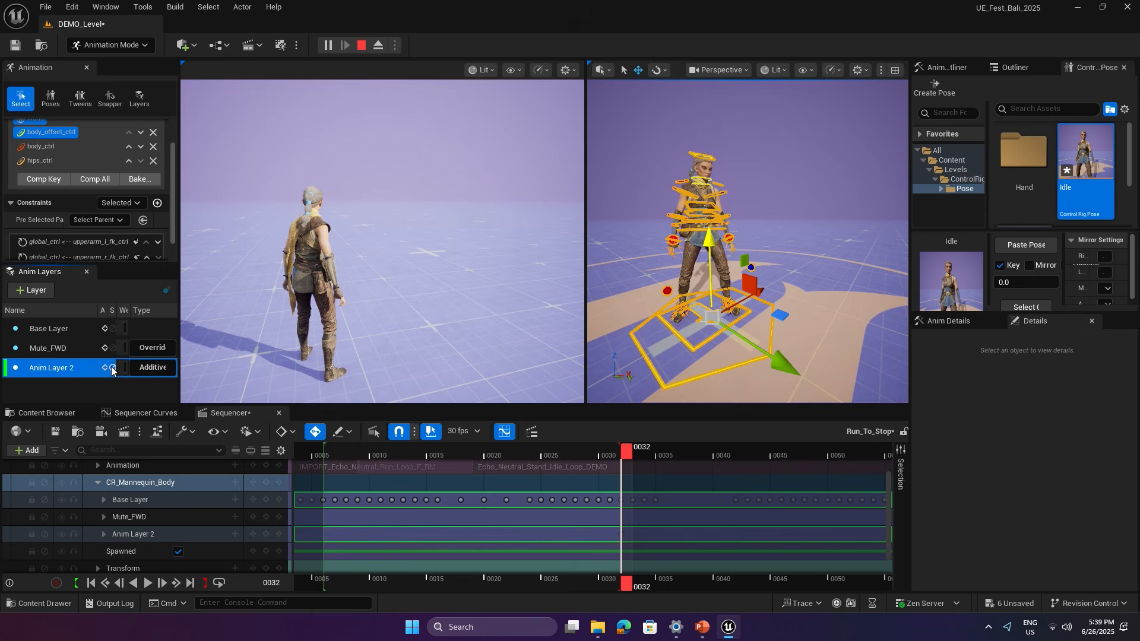
click(53, 433)
Open the Rewind Debugger and pick the character in the running game as the actor to debug.
click(143, 7)
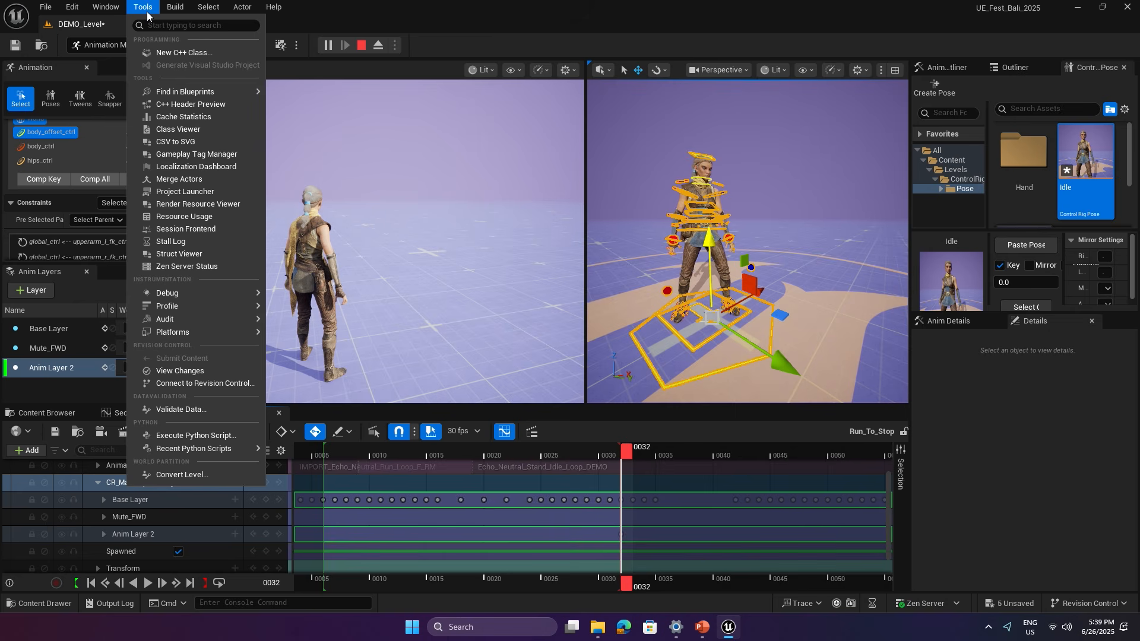
mouse_move(218, 294)
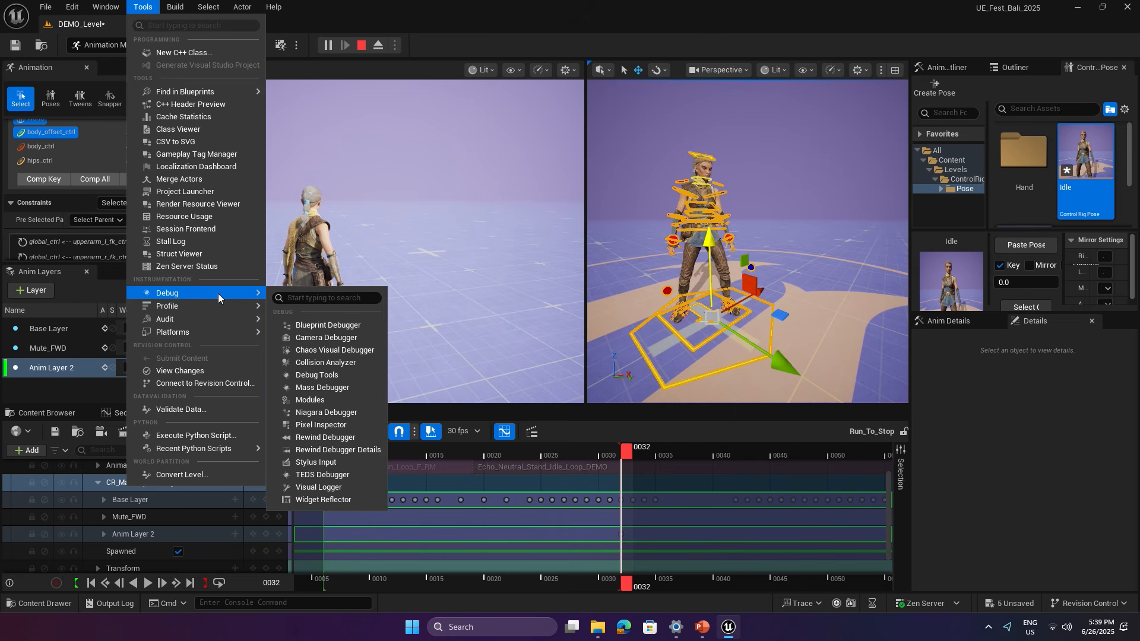
click(349, 437)
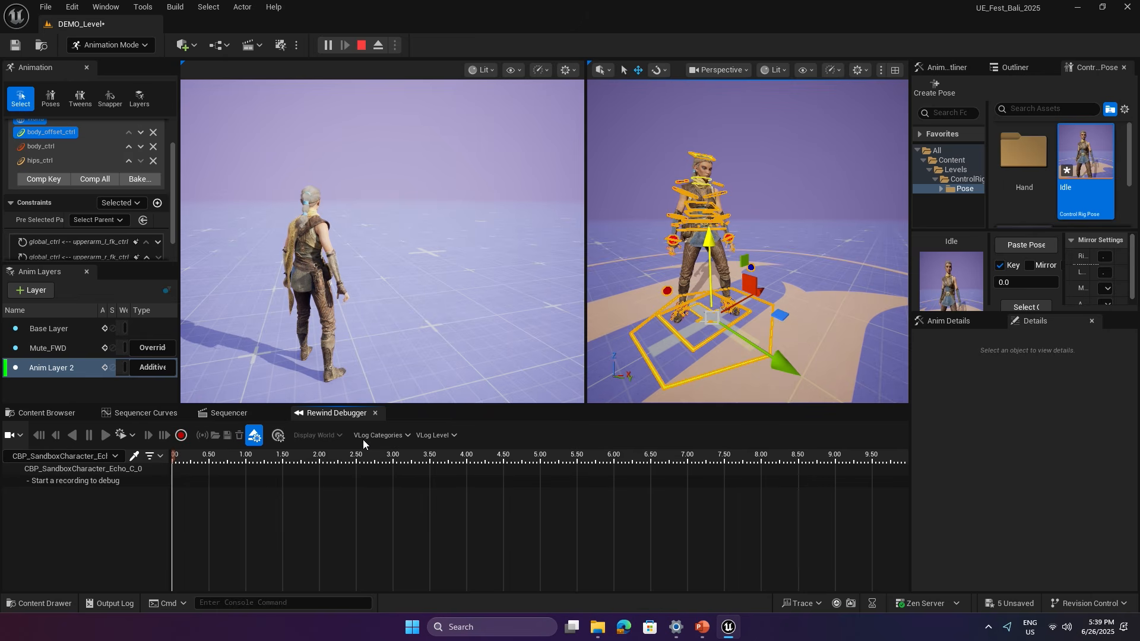
click(133, 457)
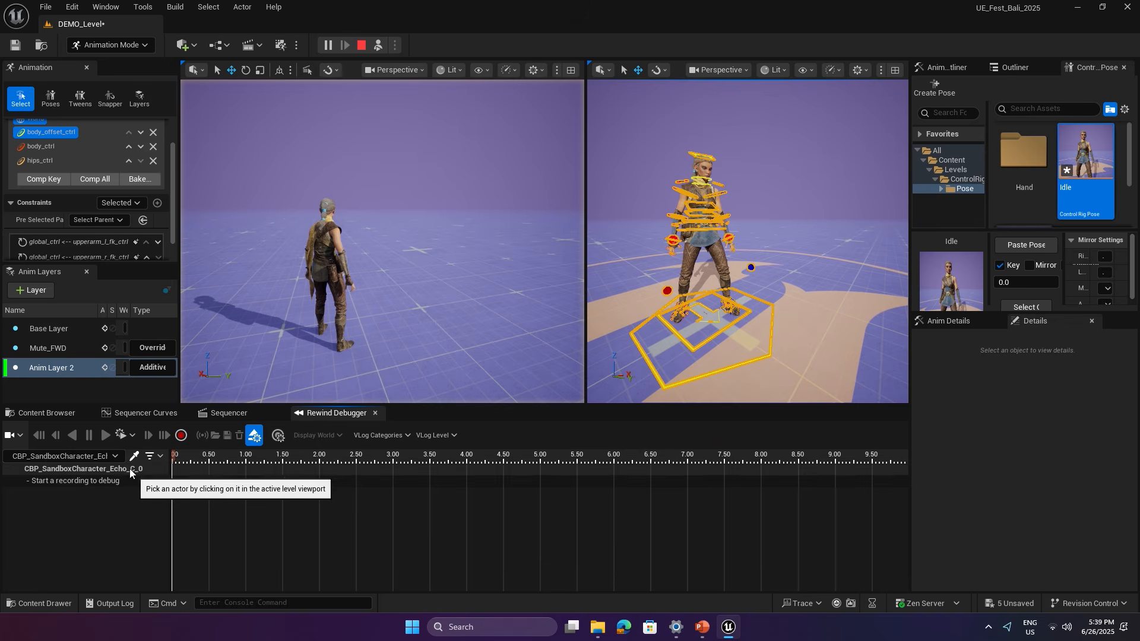
click(325, 244)
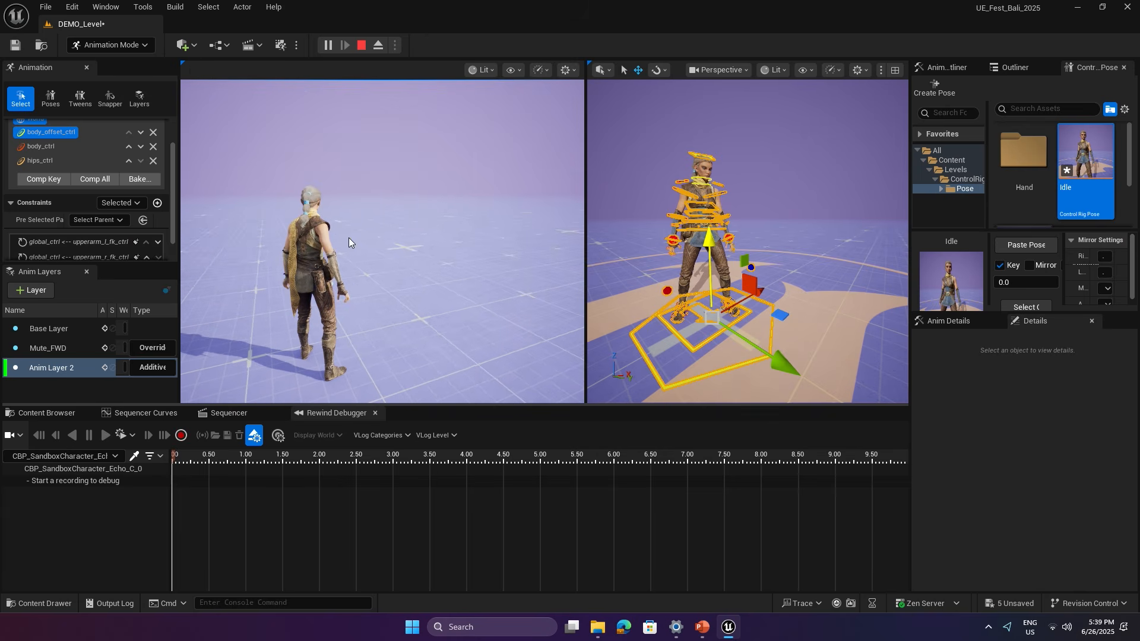
key(shift+F1)
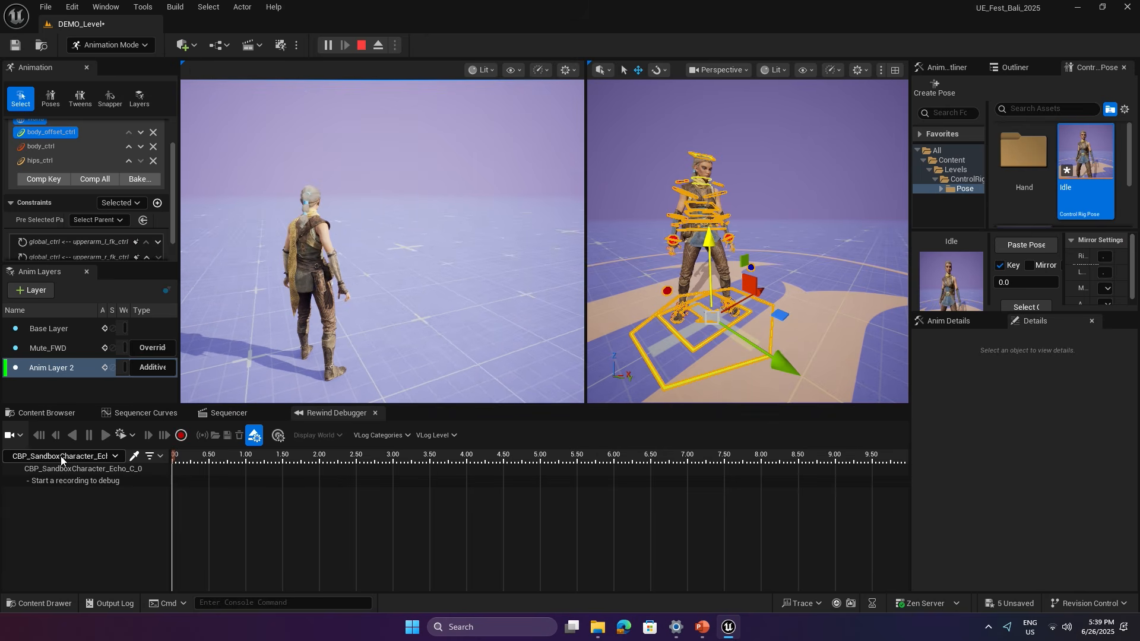
Start a Rewind Debugger recording, run and stop the character twice in the game, and pause the play session.
click(181, 435)
scroll(226, 517, down, 3)
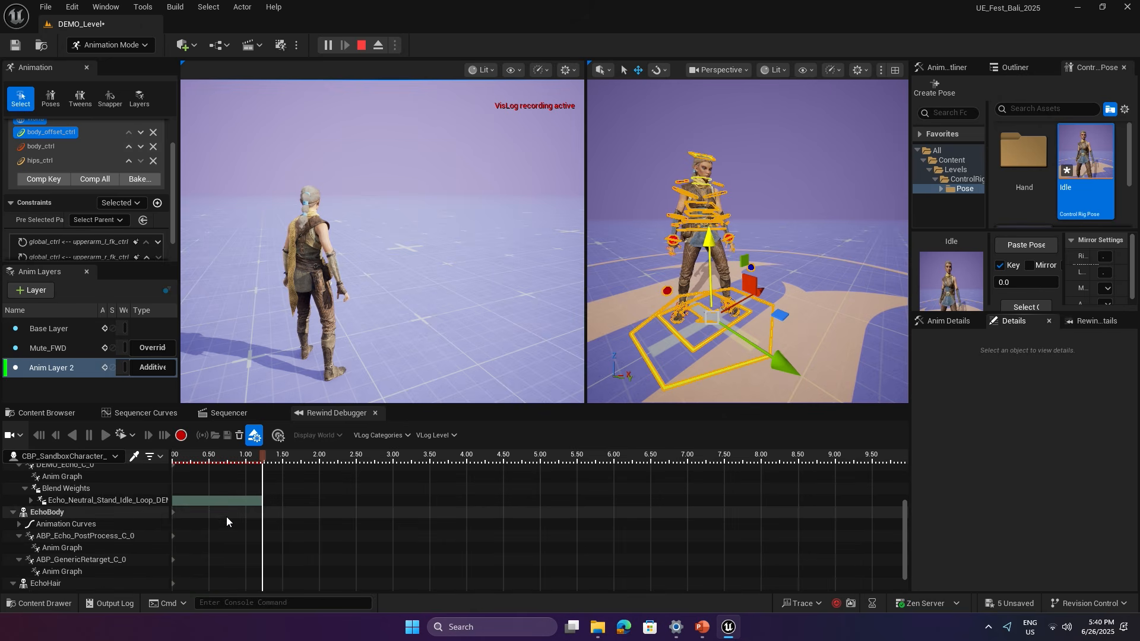
click(399, 273)
key(w)
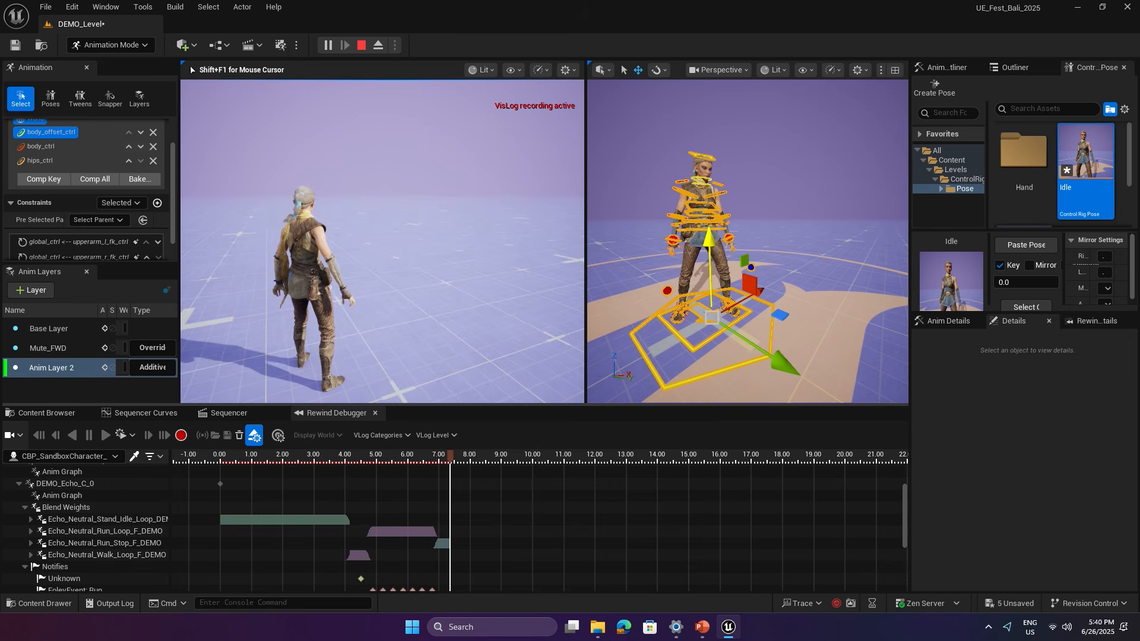
key(w)
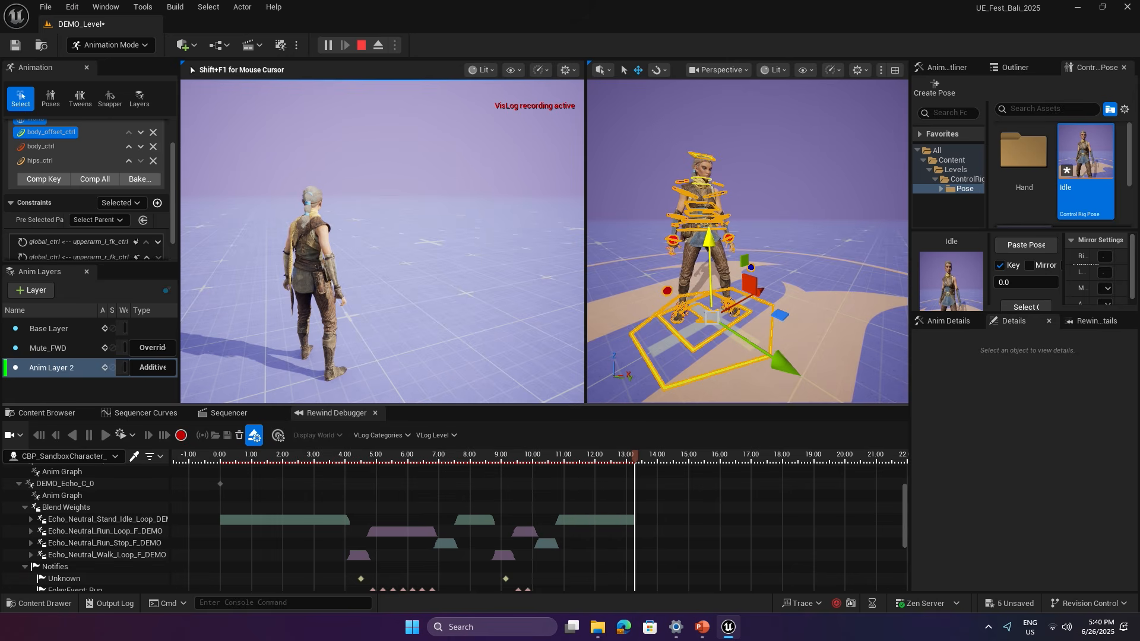
key(Pause)
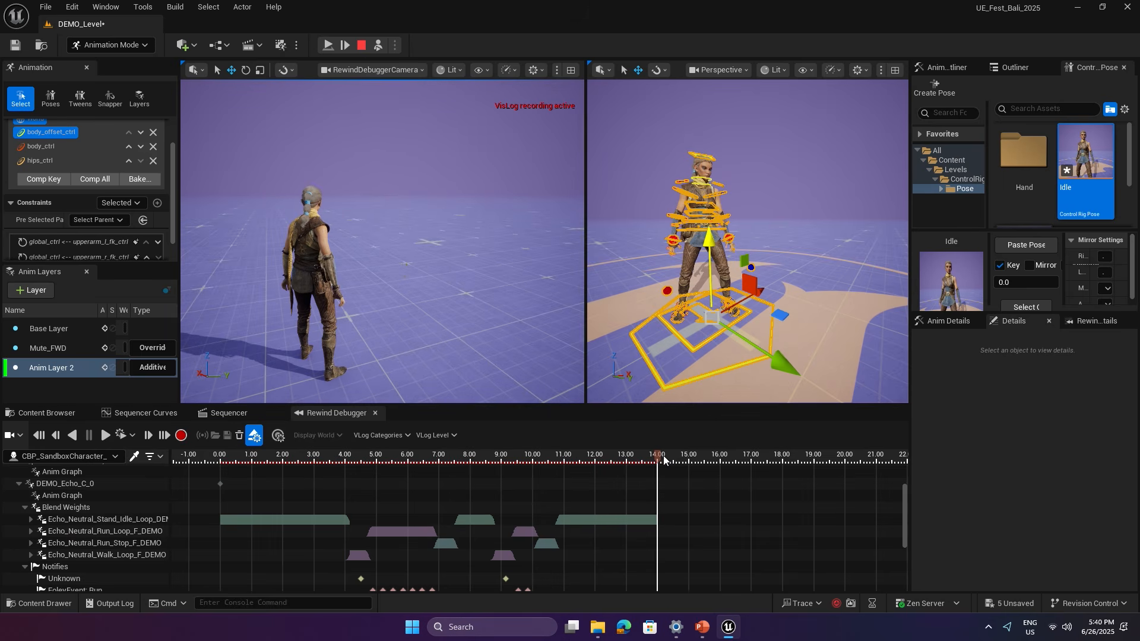
Scrub the recording back to about 6.00 s and examine the Echo_Neutral_Run_Loop_F_DEMO track's playback time, root motion weight and playback rate curves.
drag(647, 457, 408, 473)
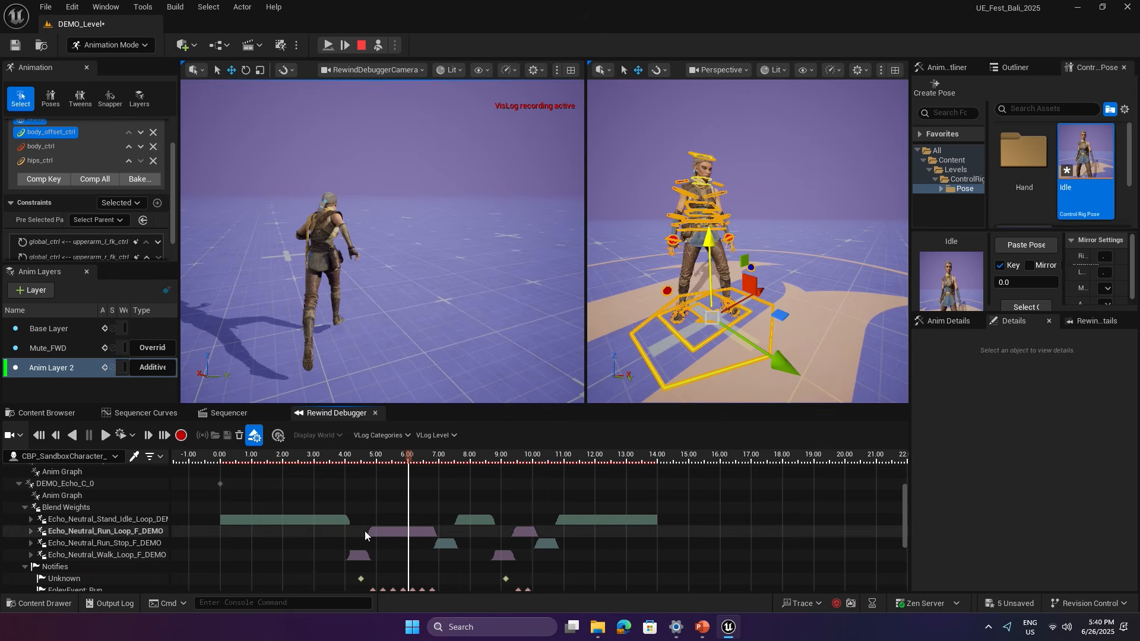
click(110, 532)
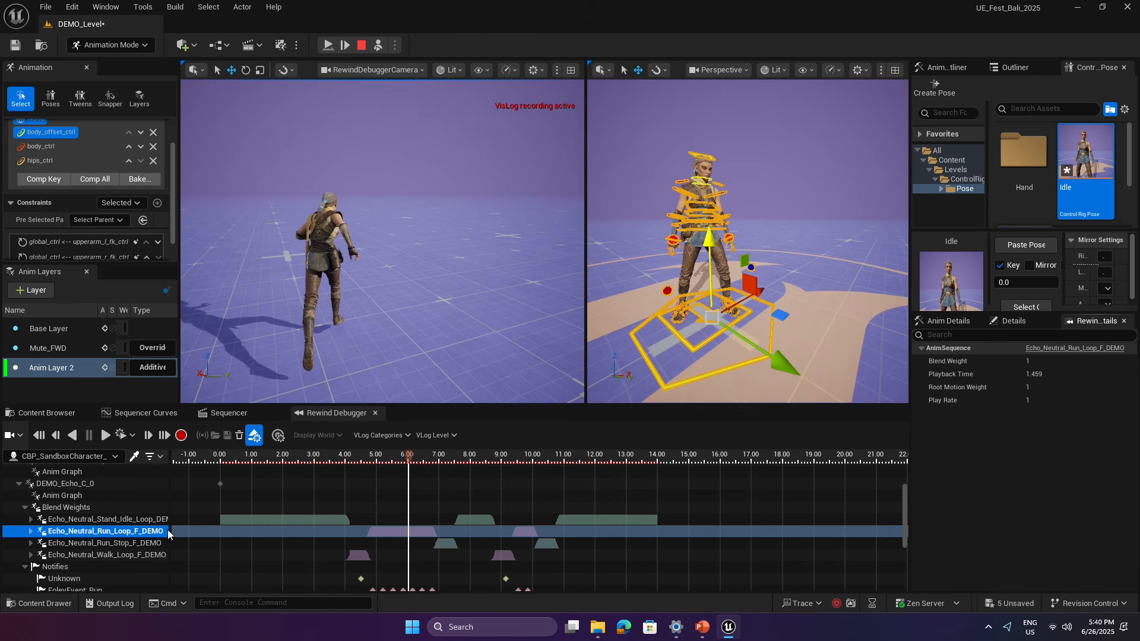
drag(170, 530, 185, 531)
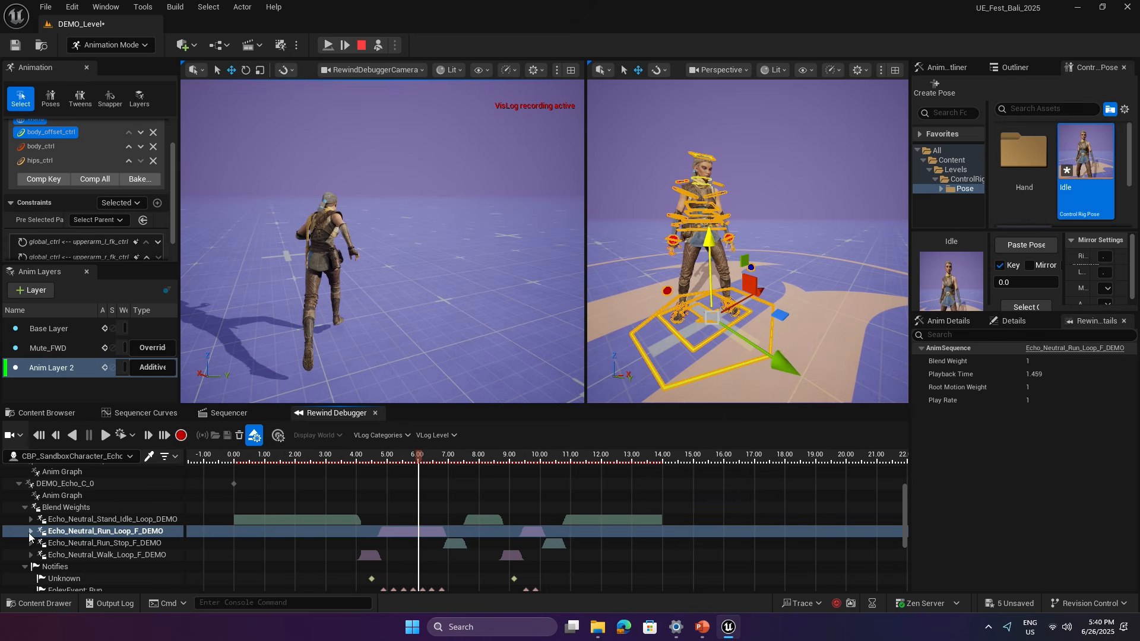
click(31, 532)
scroll(390, 518, down, 1)
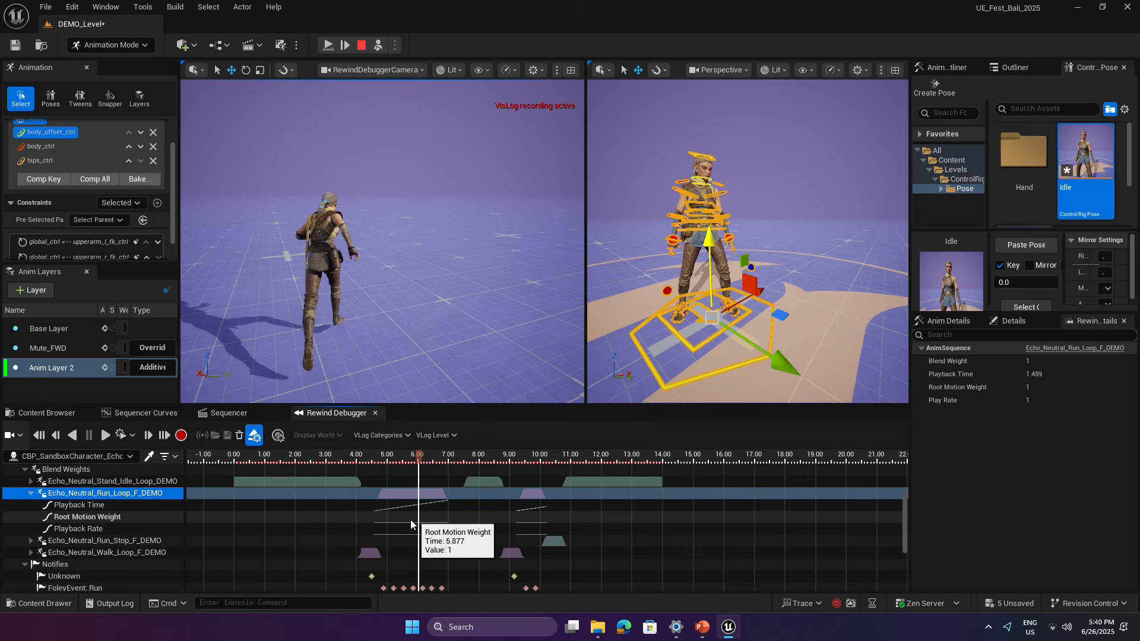
click(31, 493)
Scrub through the first run loop section of the recording, watching the Echo_Neutral_Run_Loop_F_DEMO details, and stop at about 5.7 s.
scroll(369, 511, up, 8)
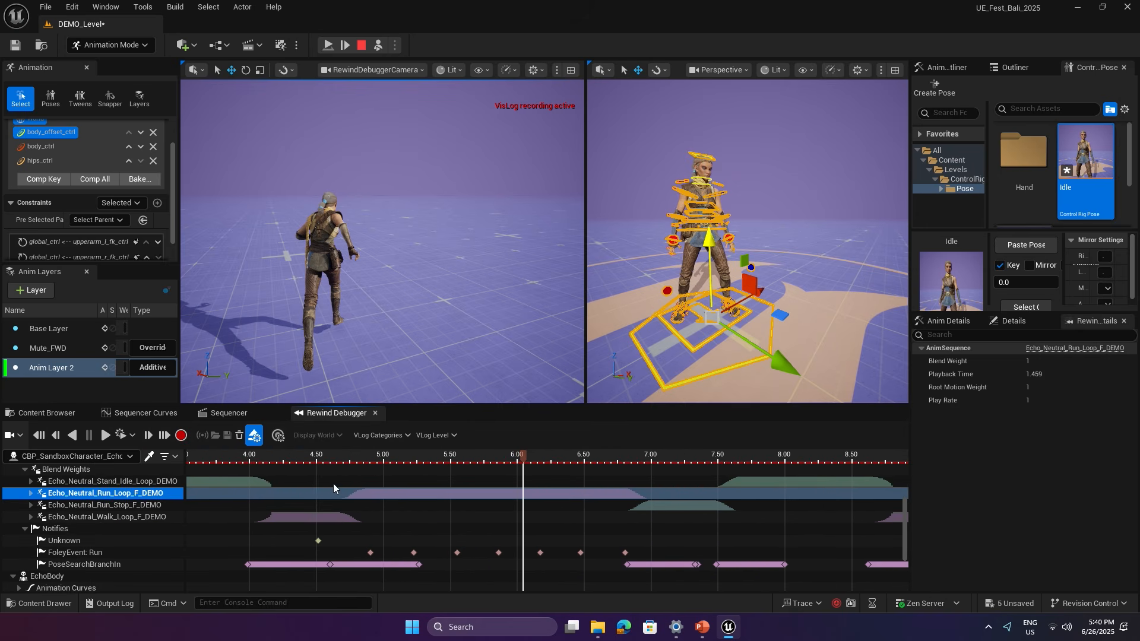
drag(343, 458, 369, 460)
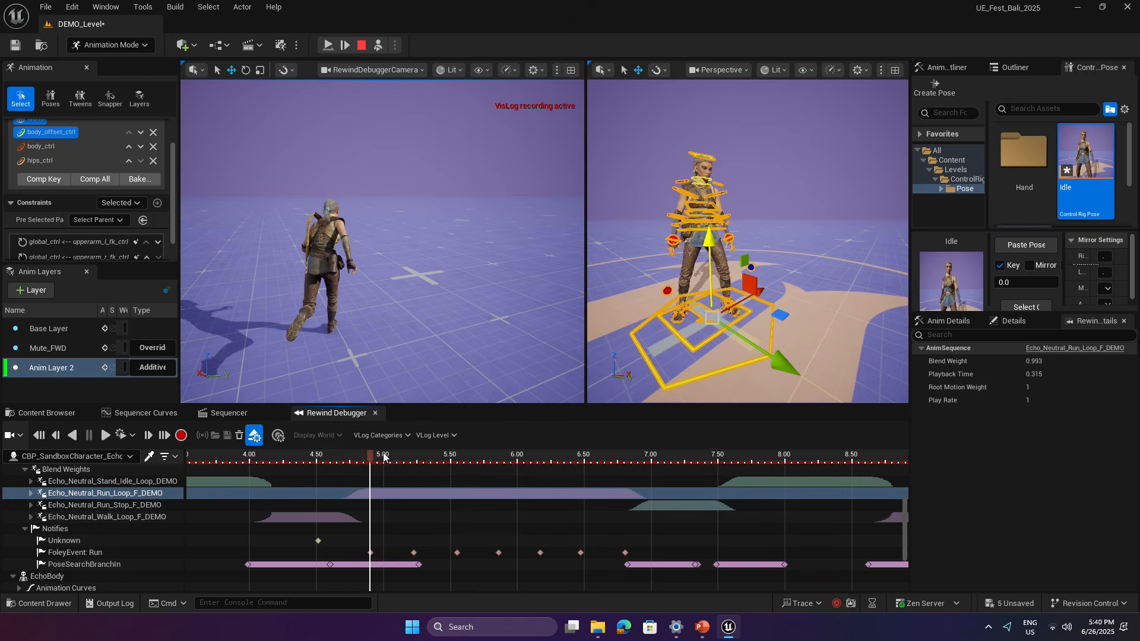
drag(371, 458, 496, 468)
click(108, 497)
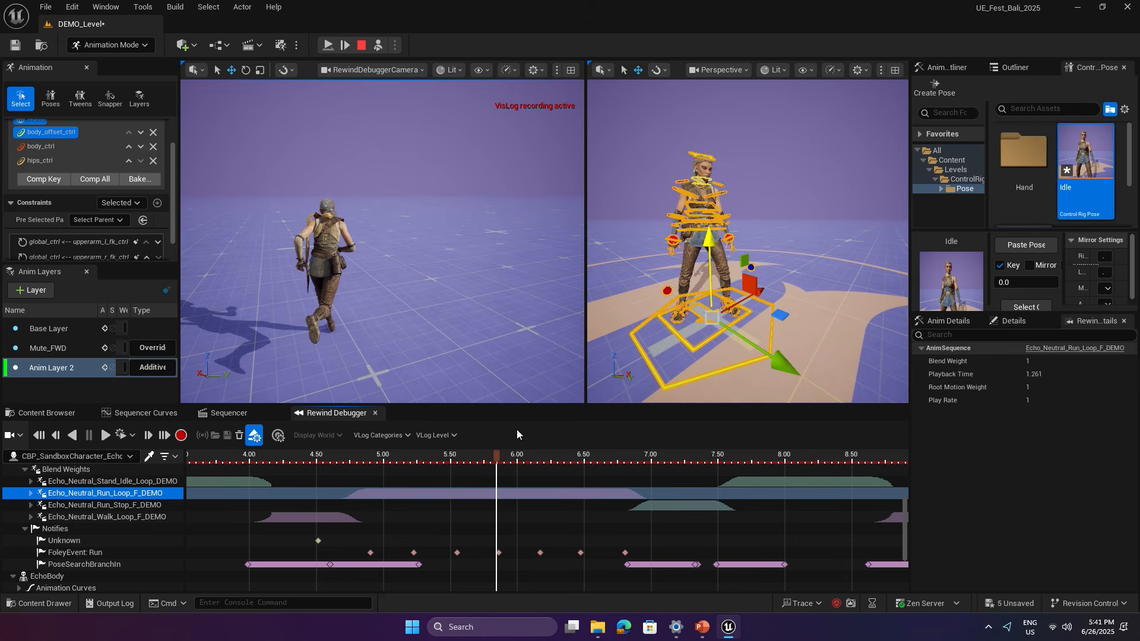
drag(497, 455, 480, 456)
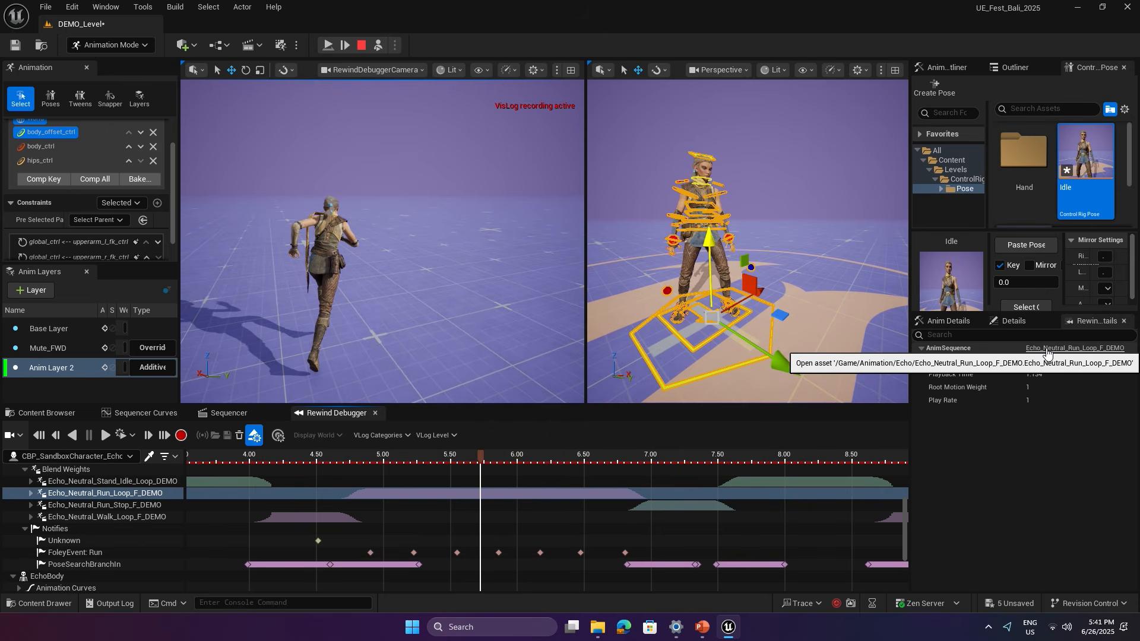
Open the Echo_Neutral_Run_Loop_F_DEMO asset from the debugger details, inspect its motion in the preview, and close the animation editor.
click(1046, 348)
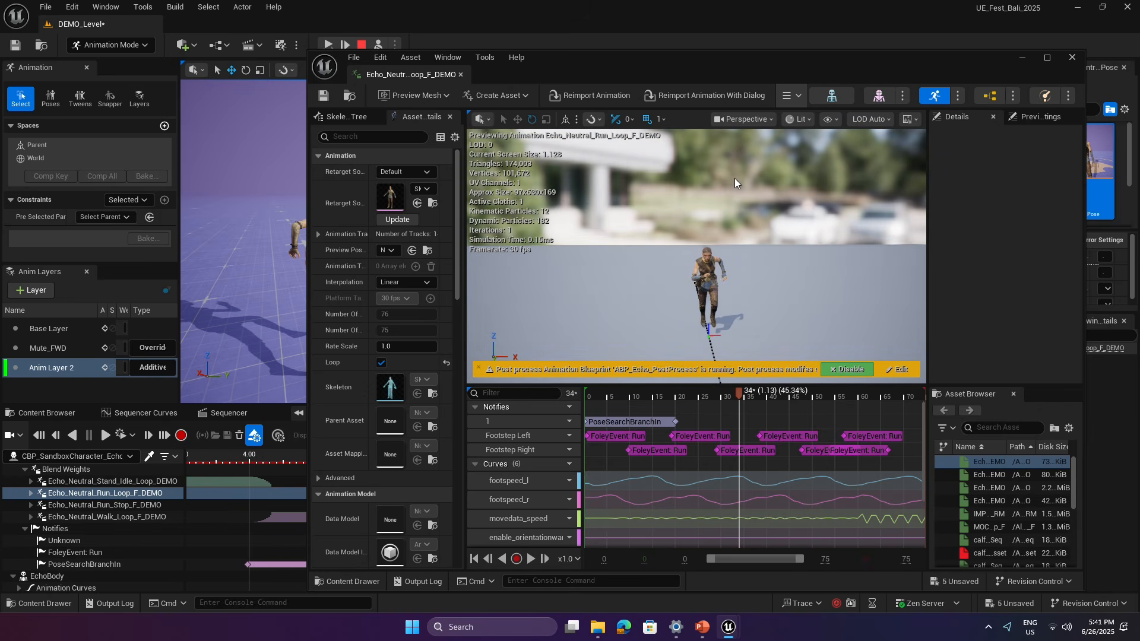
alt+drag(700, 280, 778, 272)
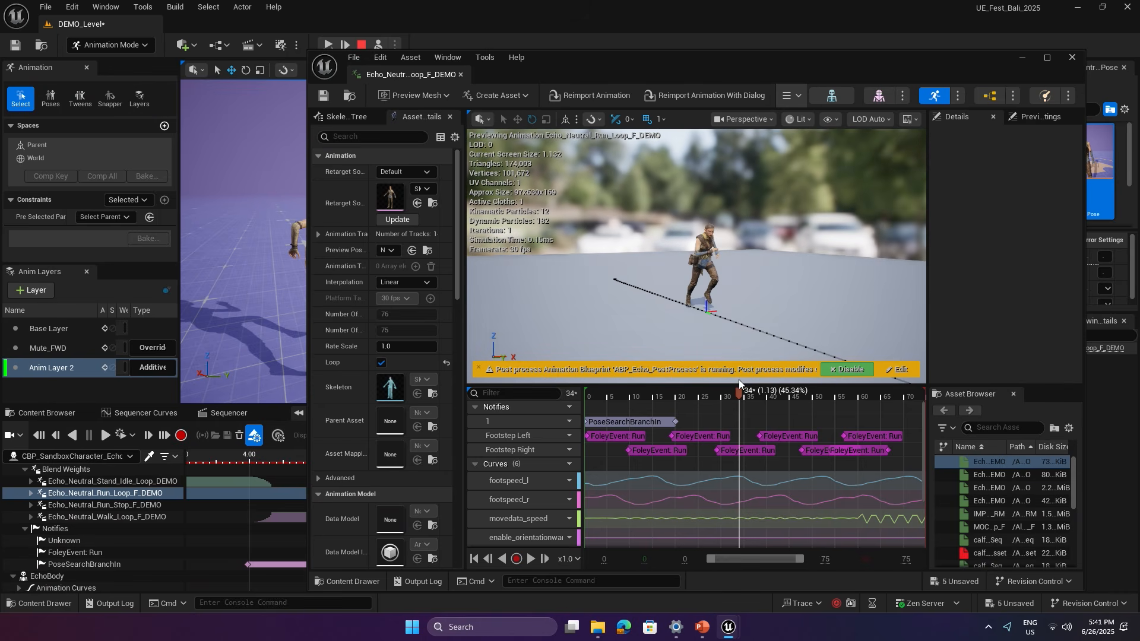
drag(742, 393, 679, 400)
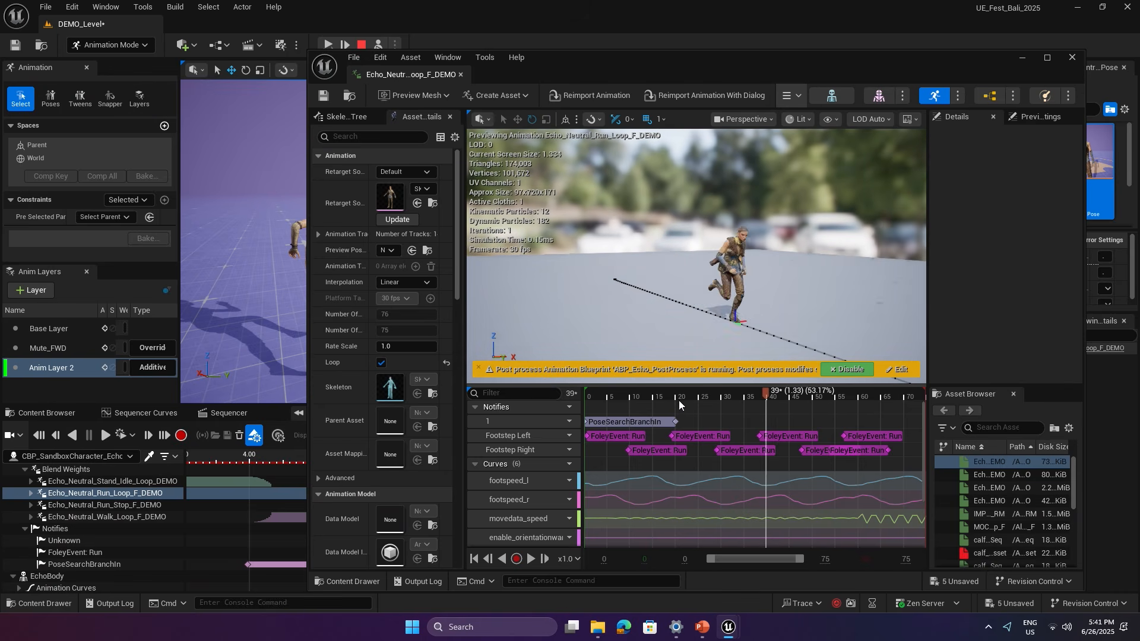
click(1071, 57)
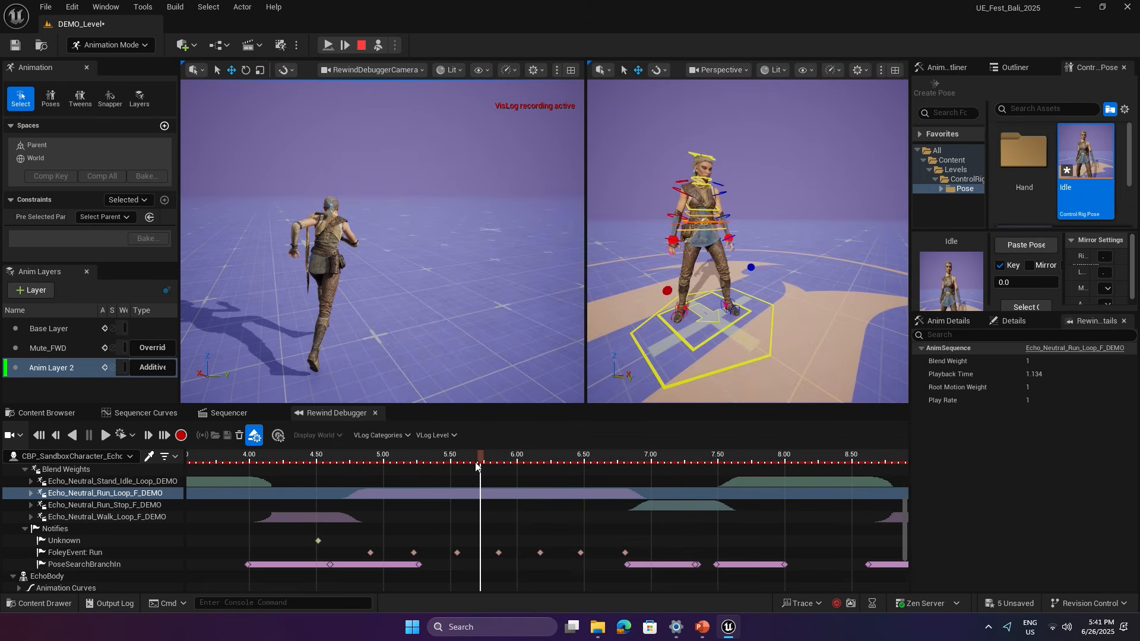
End the play session and scrub the retained recording to about 5.7 s in the Rewind Debugger.
click(361, 45)
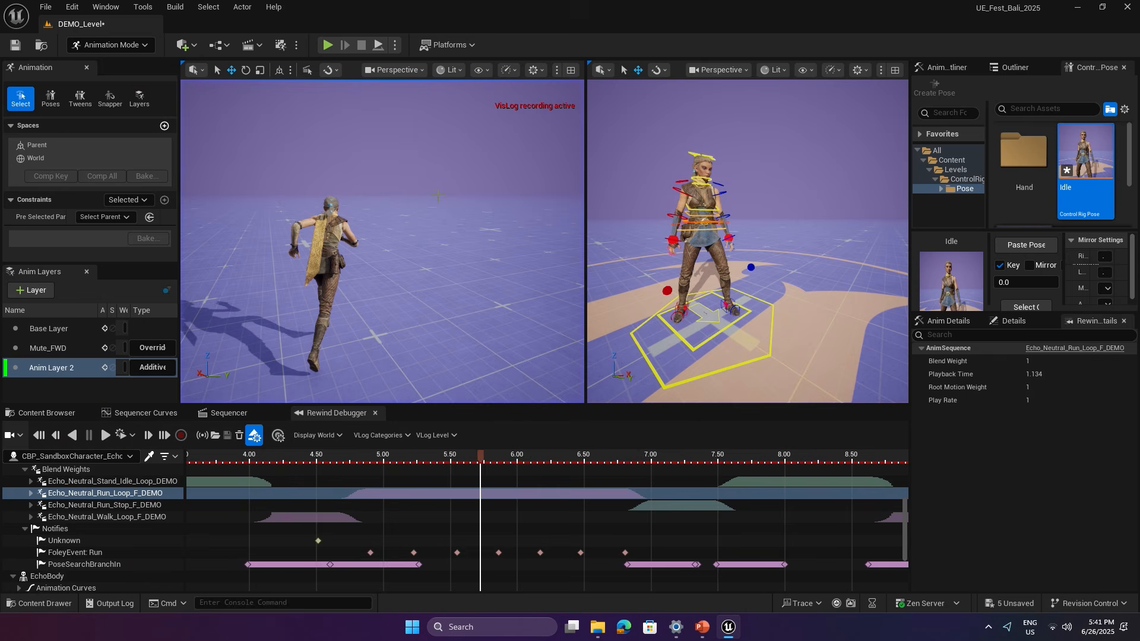
alt+drag(744, 236, 741, 250)
mouse_move(465, 462)
mouse_down()
mouse_move(333, 455)
mouse_move(498, 436)
mouse_move(713, 435)
mouse_move(316, 456)
mouse_move(473, 452)
mouse_up()
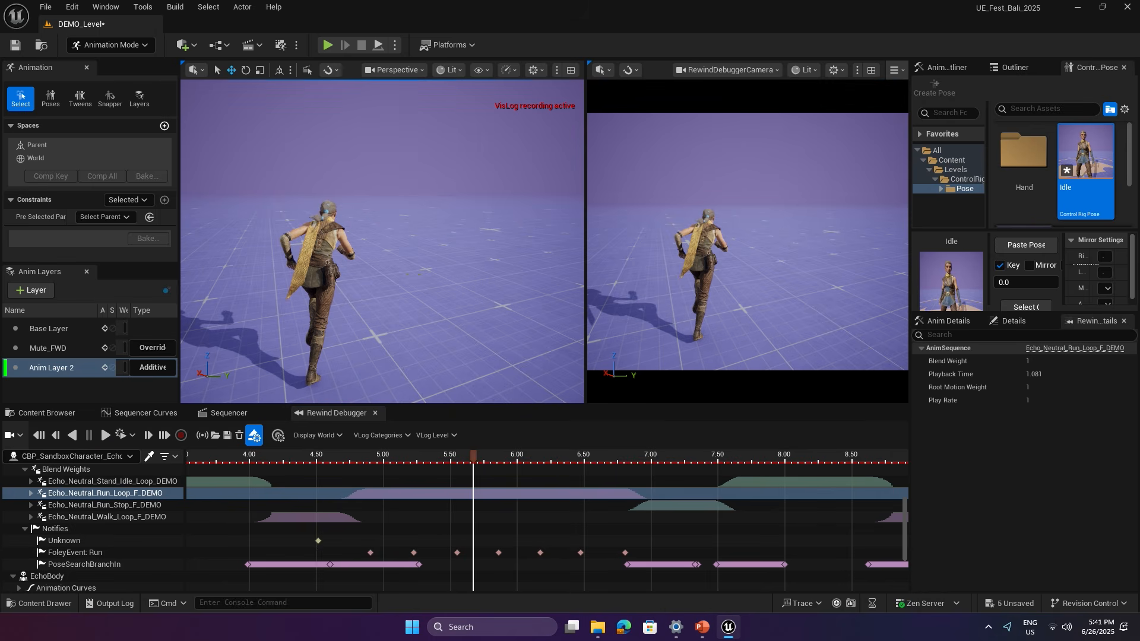
click(135, 414)
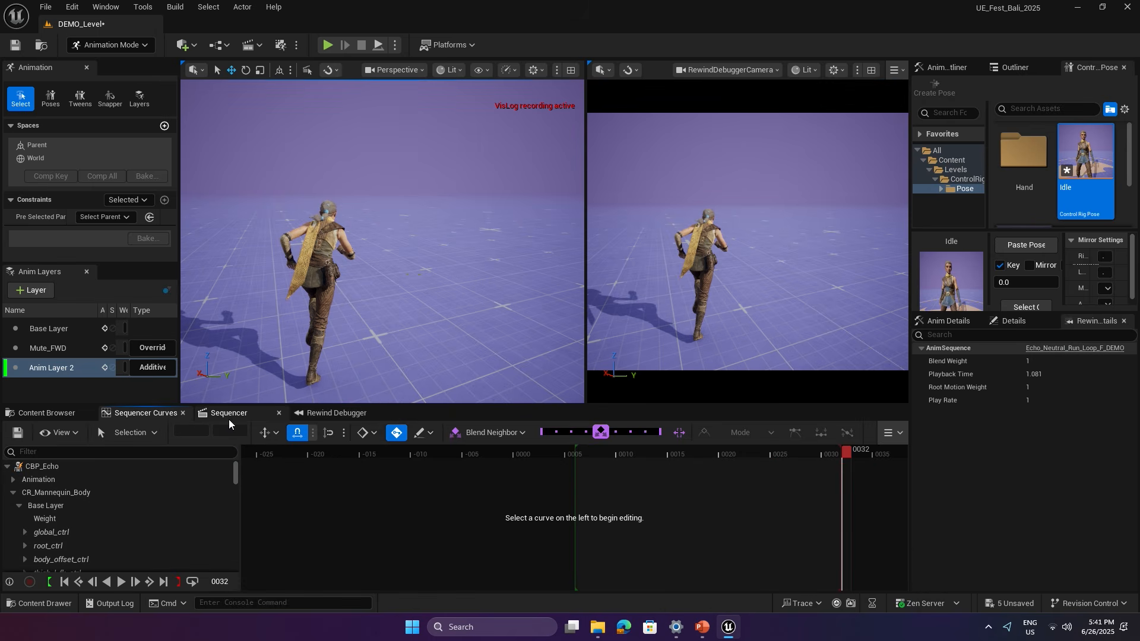
click(332, 413)
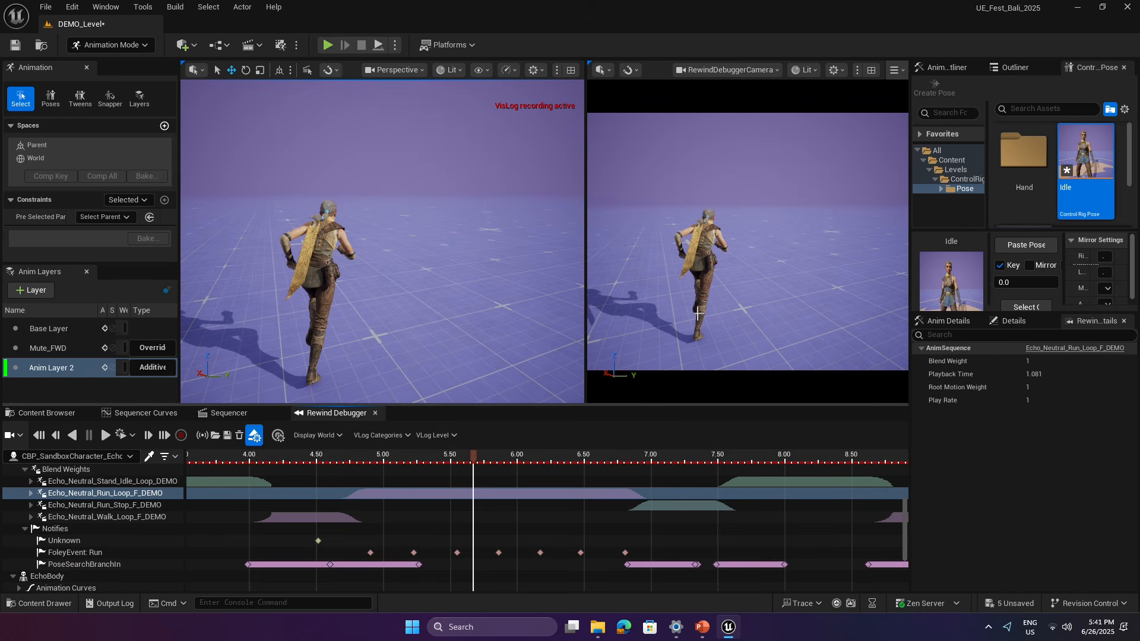
Scrub the recorded run between about 5 s and 6.6 s and set the Rewind Debugger's camera mode to Disabled.
drag(389, 457, 596, 457)
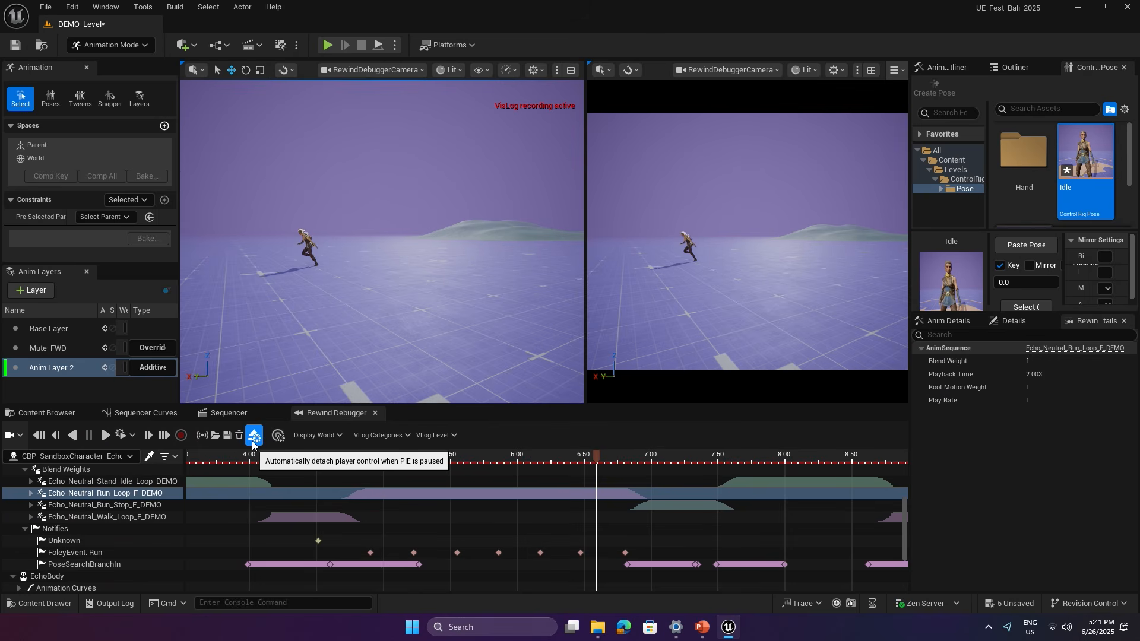
click(391, 457)
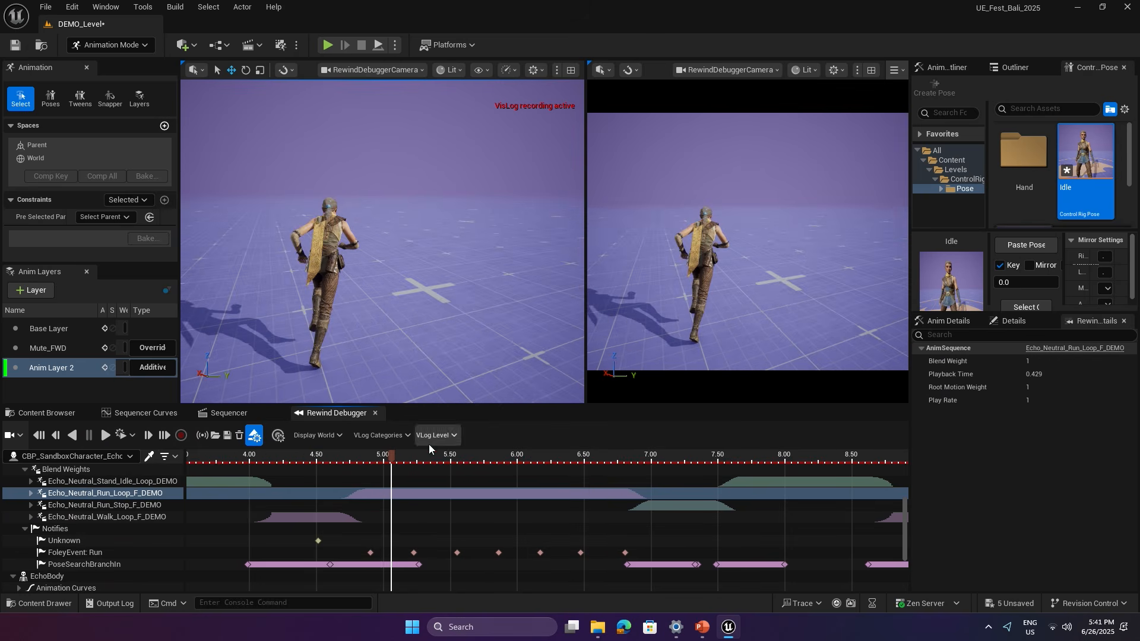
click(20, 437)
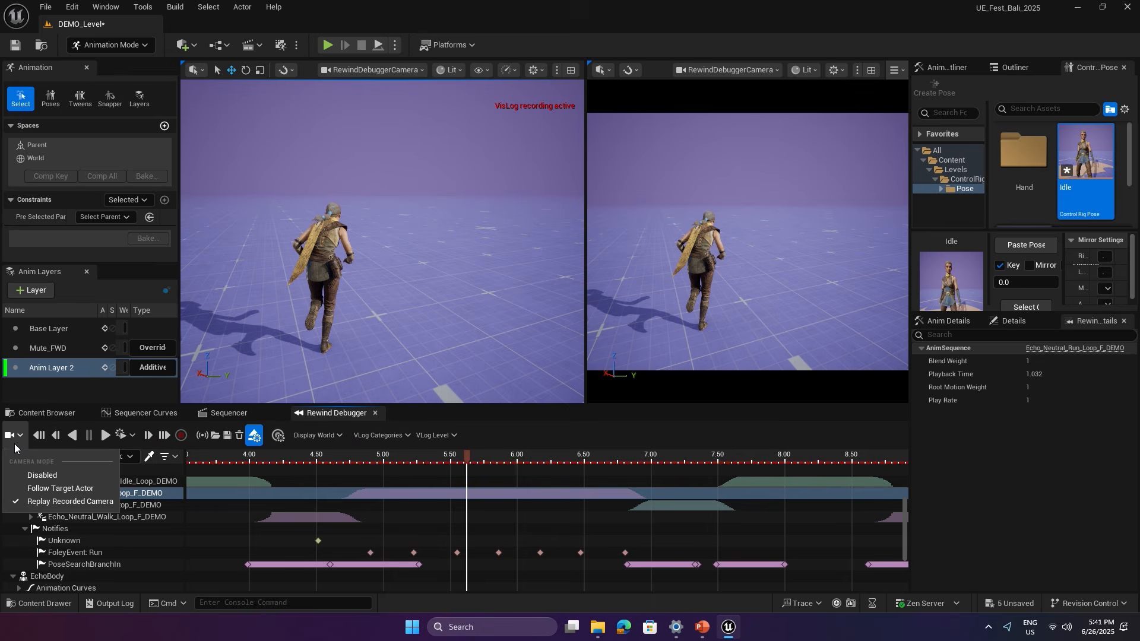
click(35, 476)
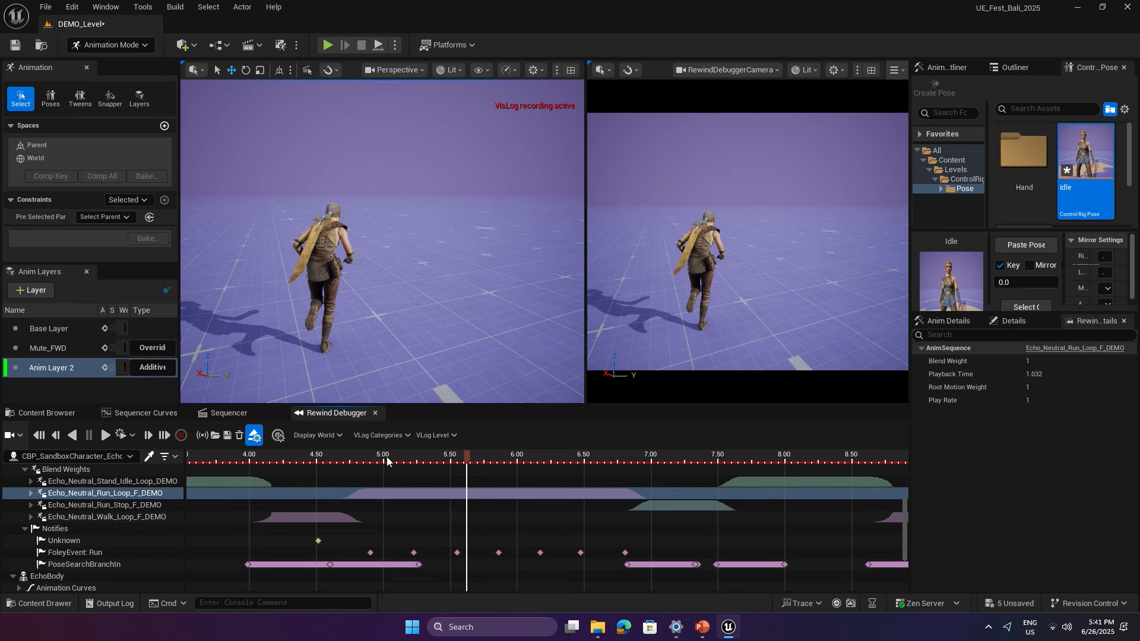
Scrub the recorded run between about 5.5 s and 6.2 s in the Rewind Debugger and stop at about 5.5 s.
mouse_move(452, 455)
mouse_down()
mouse_move(521, 455)
mouse_move(438, 455)
mouse_move(451, 455)
mouse_up()
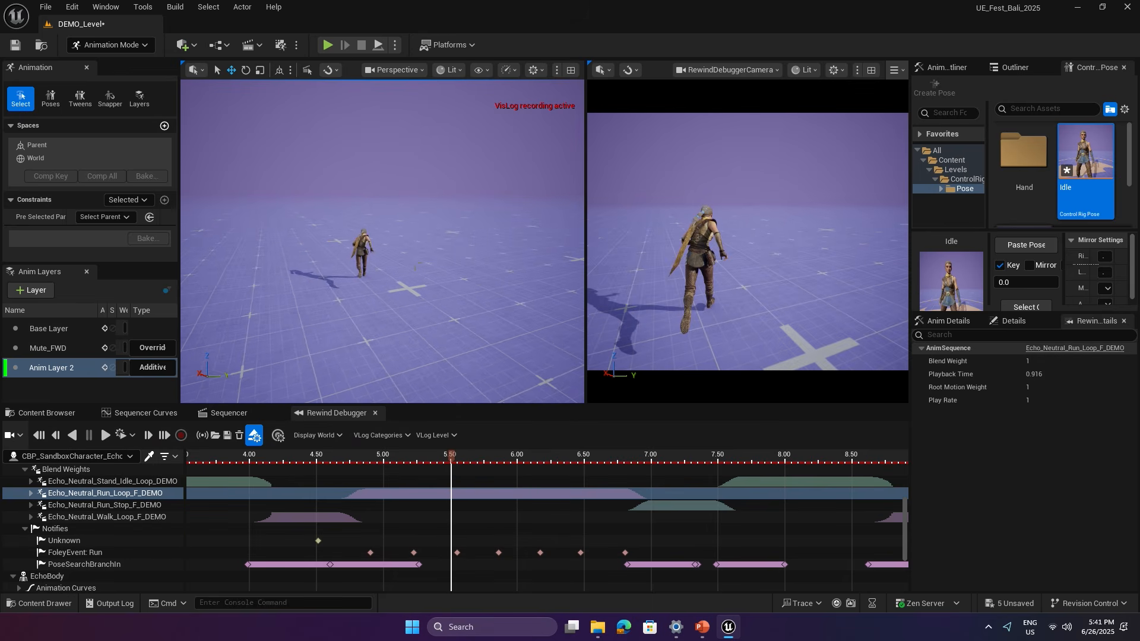
right_drag(416, 263, 437, 213)
key(f)
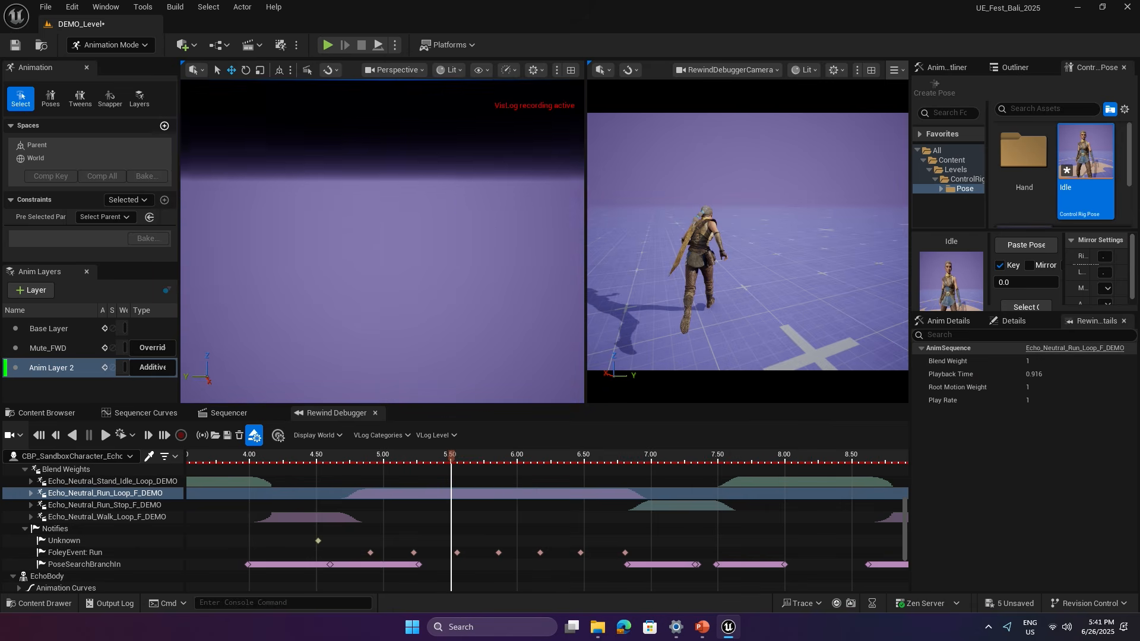
key(f)
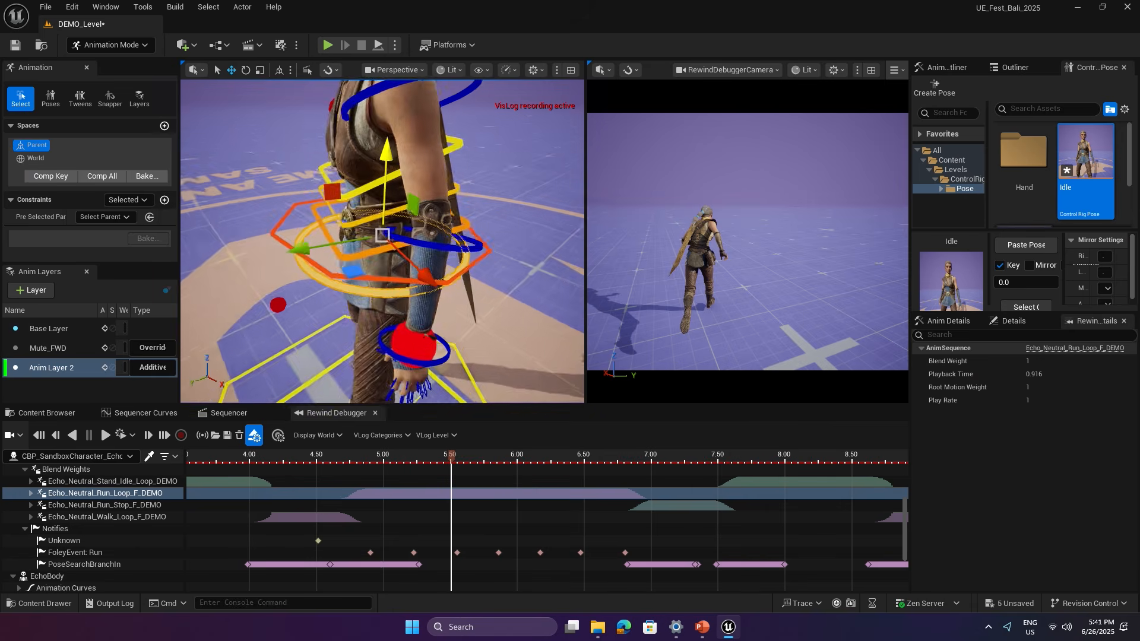
drag(411, 455, 551, 437)
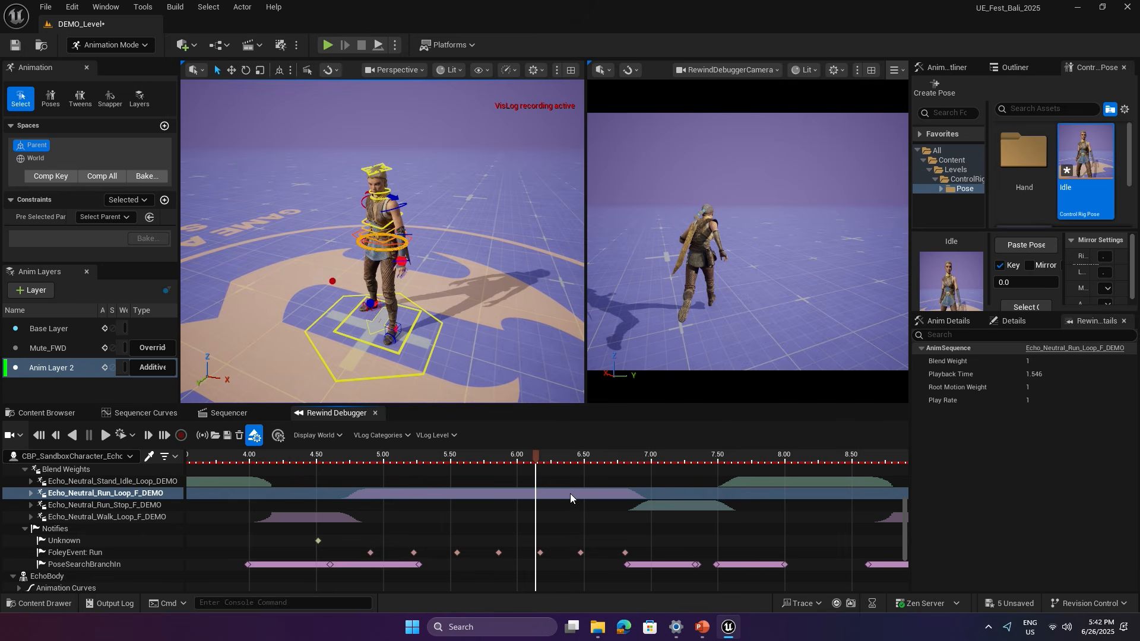
click(528, 455)
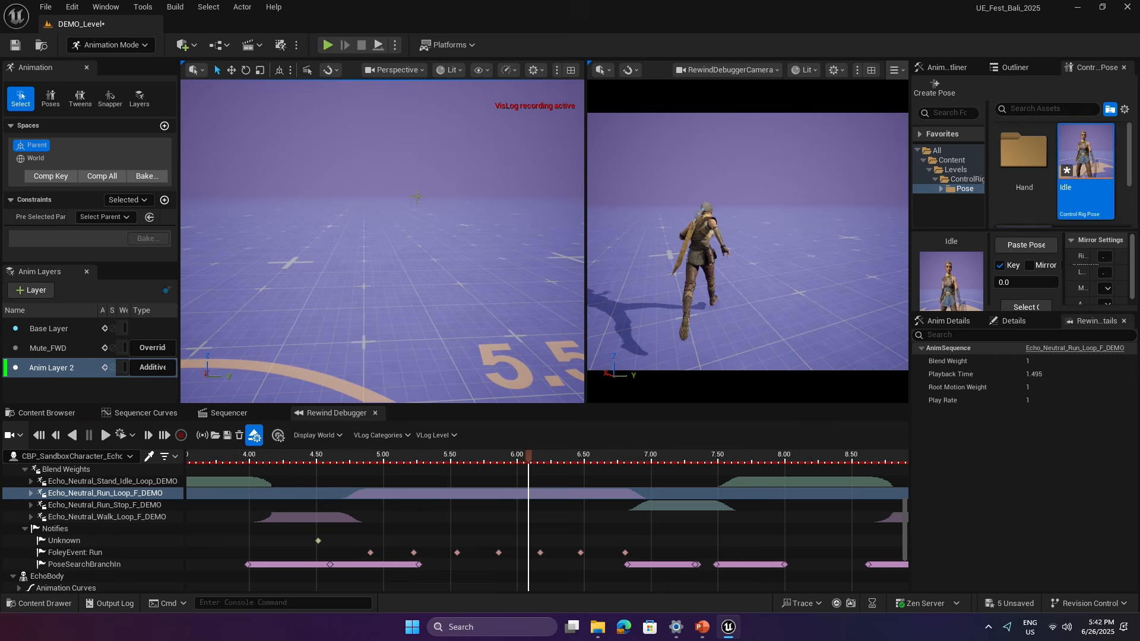
drag(528, 455, 452, 455)
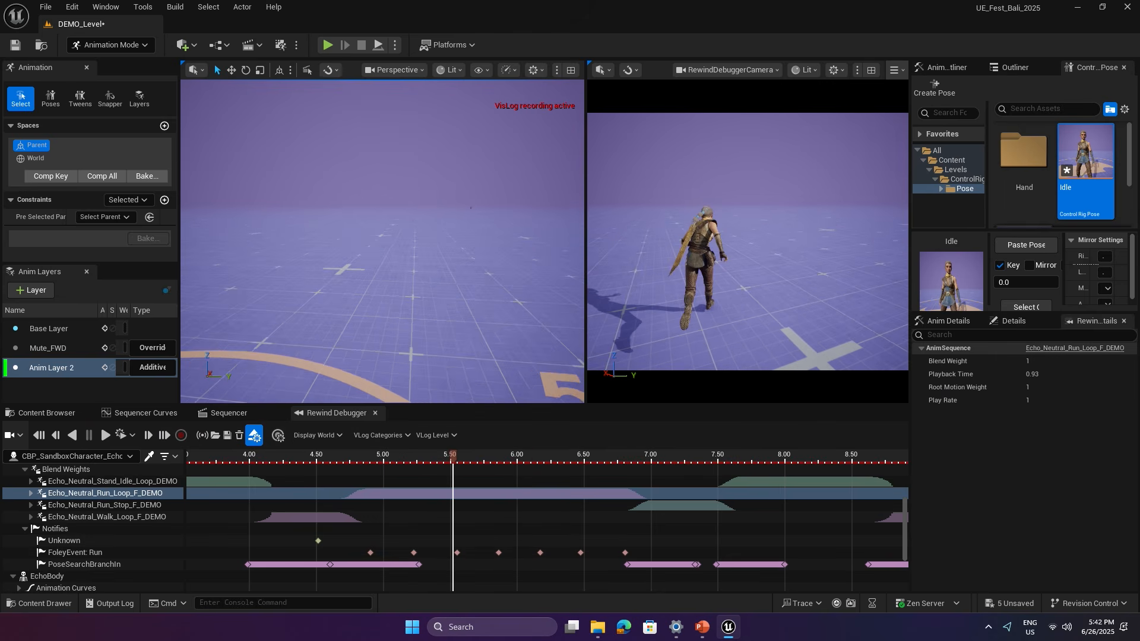
Clear the retained Rewind Debugger recording and frame the rigged character at the level's origin in the perspective view.
click(239, 436)
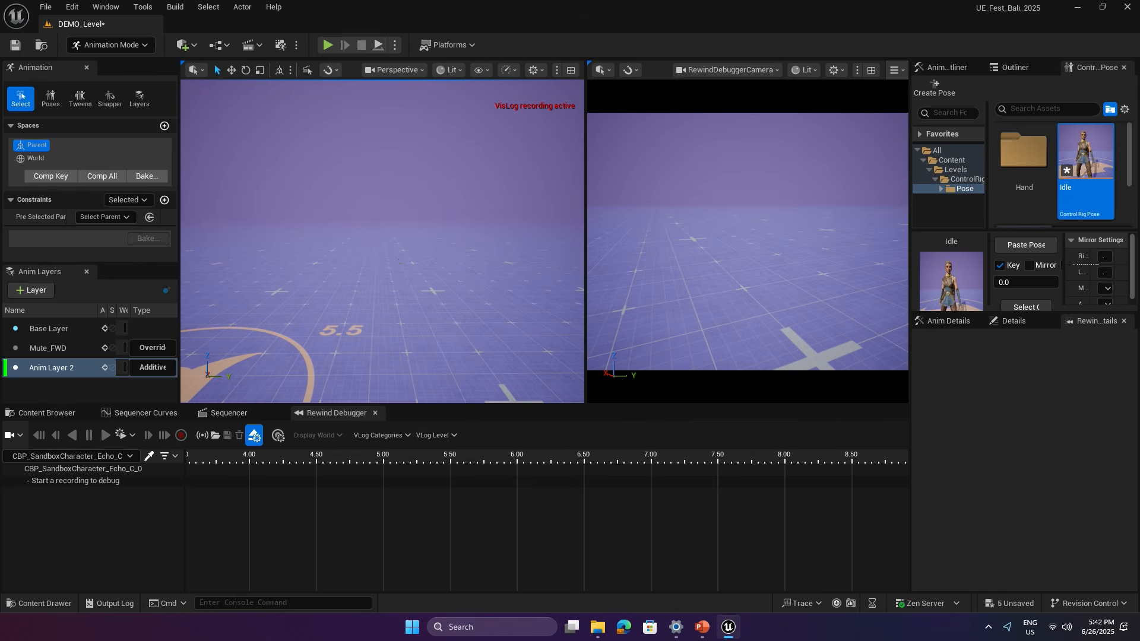
alt+drag(432, 238, 315, 274)
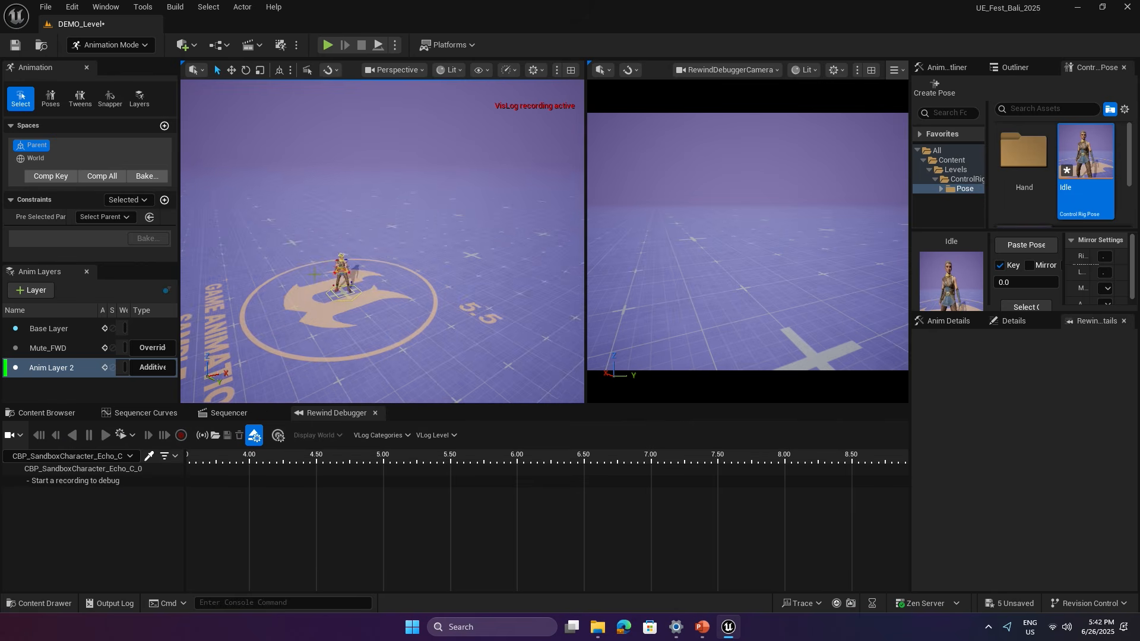
key(Escape)
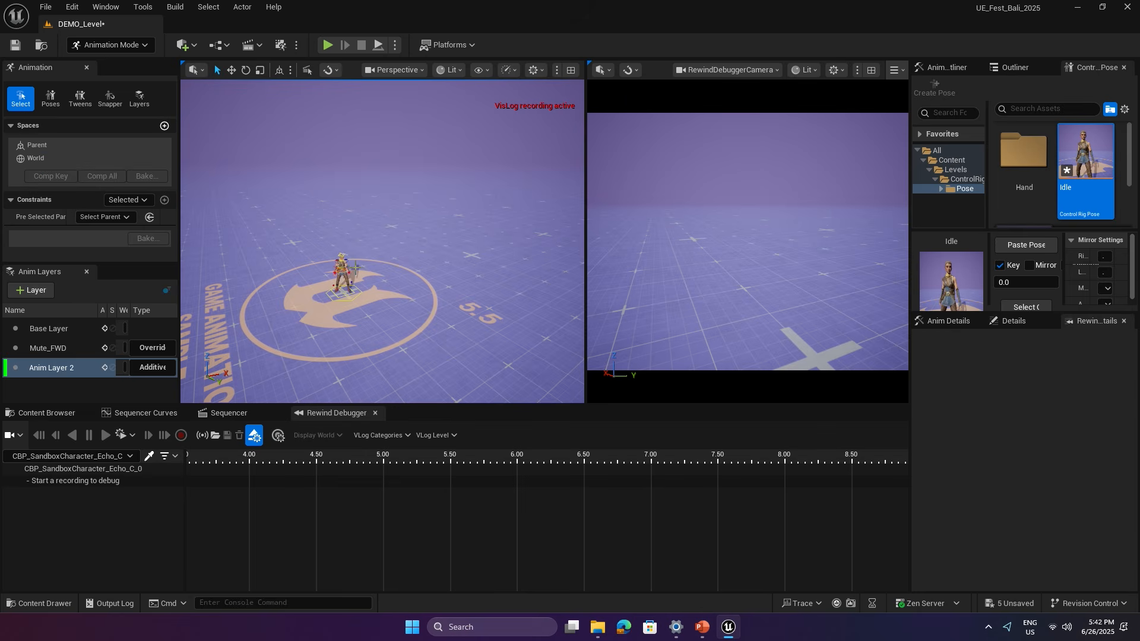
click(350, 266)
key(f)
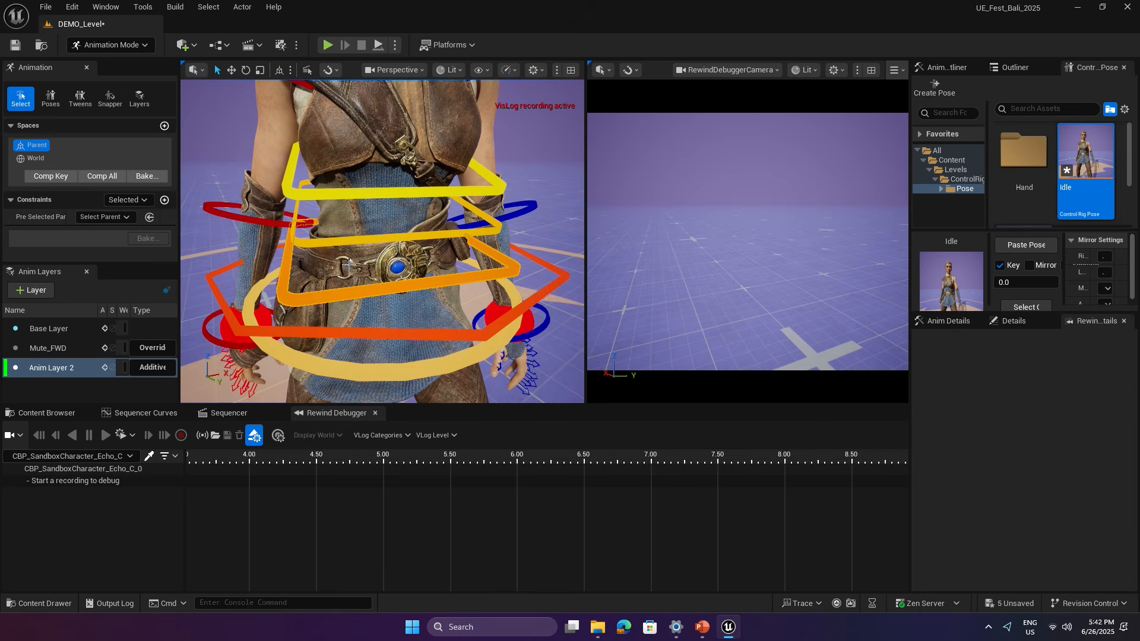
scroll(519, 387, down, 5)
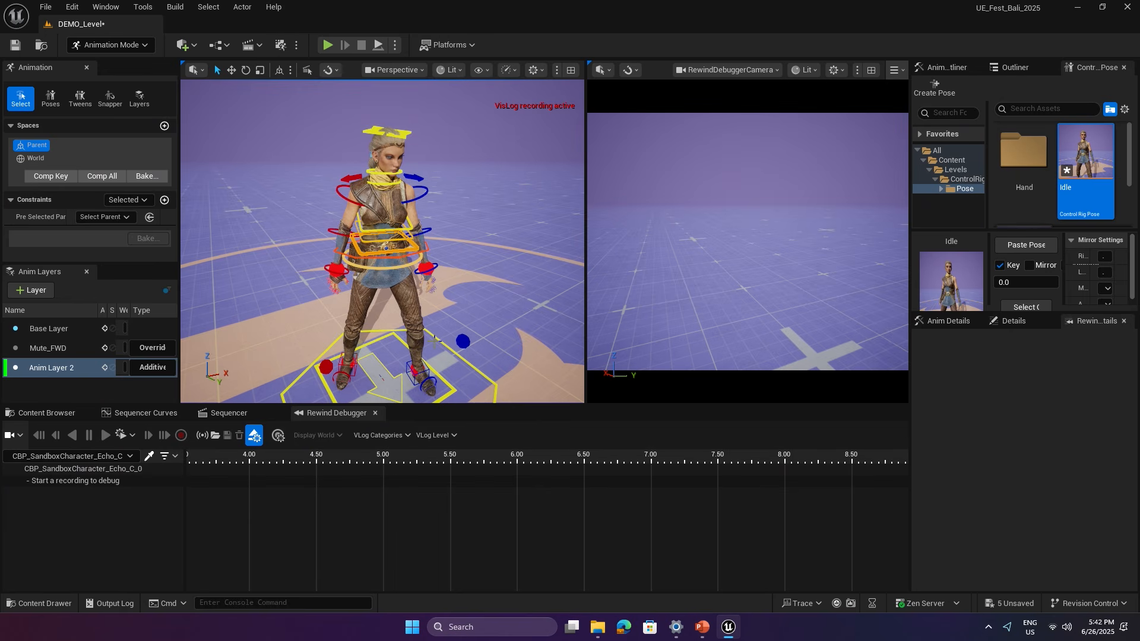
Delete the Run_To_Stop level sequence actor from DEMO_Level.
click(1013, 67)
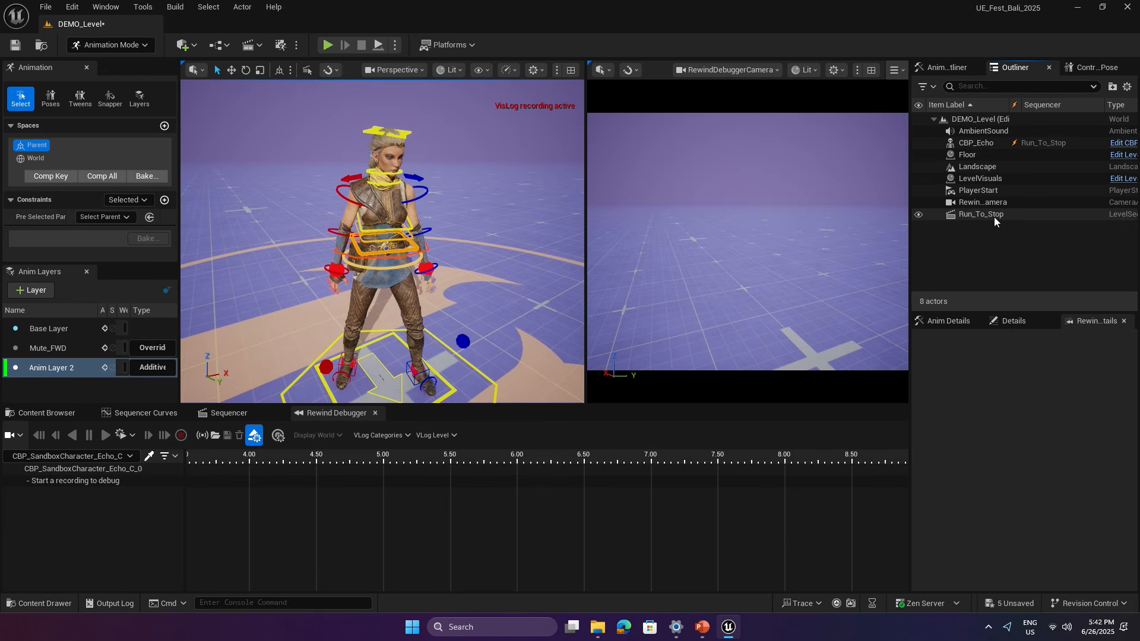
click(994, 216)
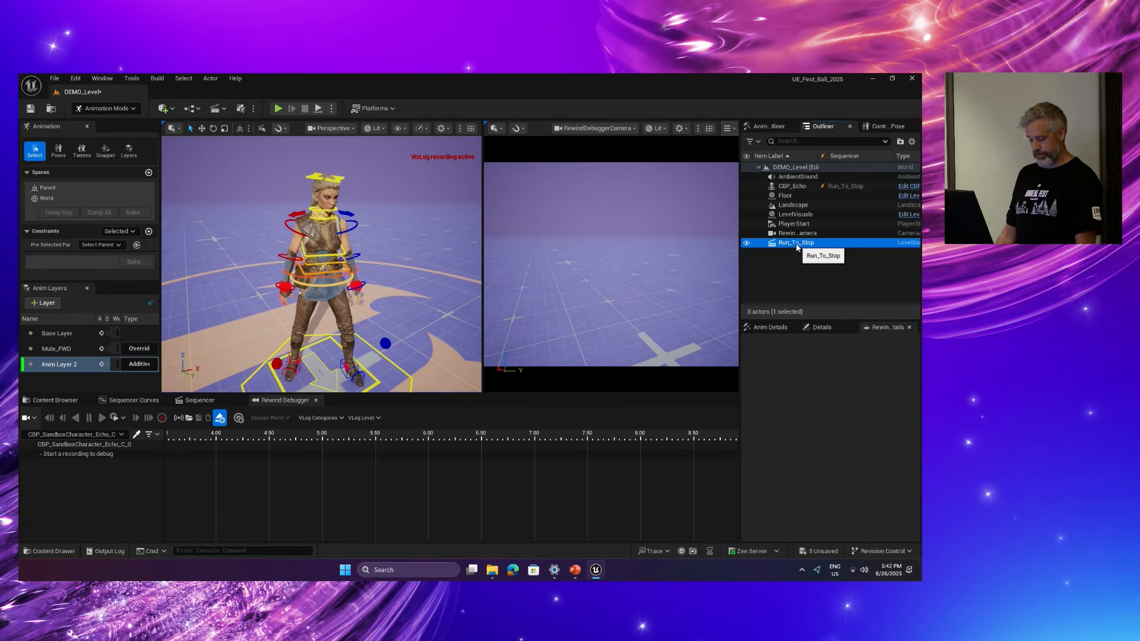
key(Delete)
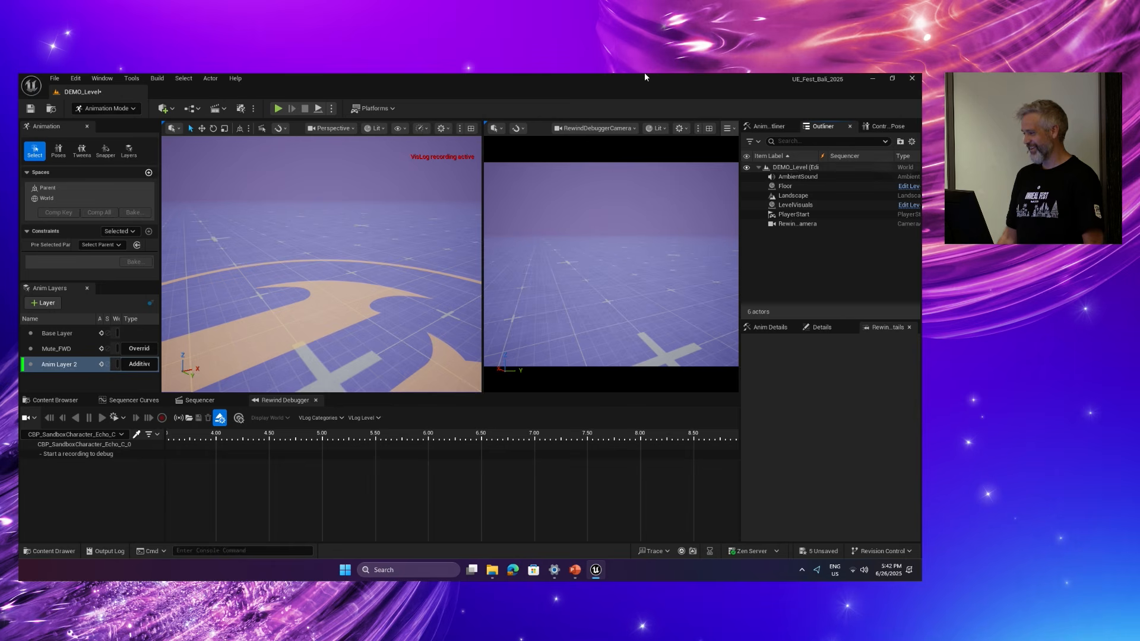
Return to the Run_To_Stop sequence in Sequencer and scrub it to frame 10.
key(alt+Tab)
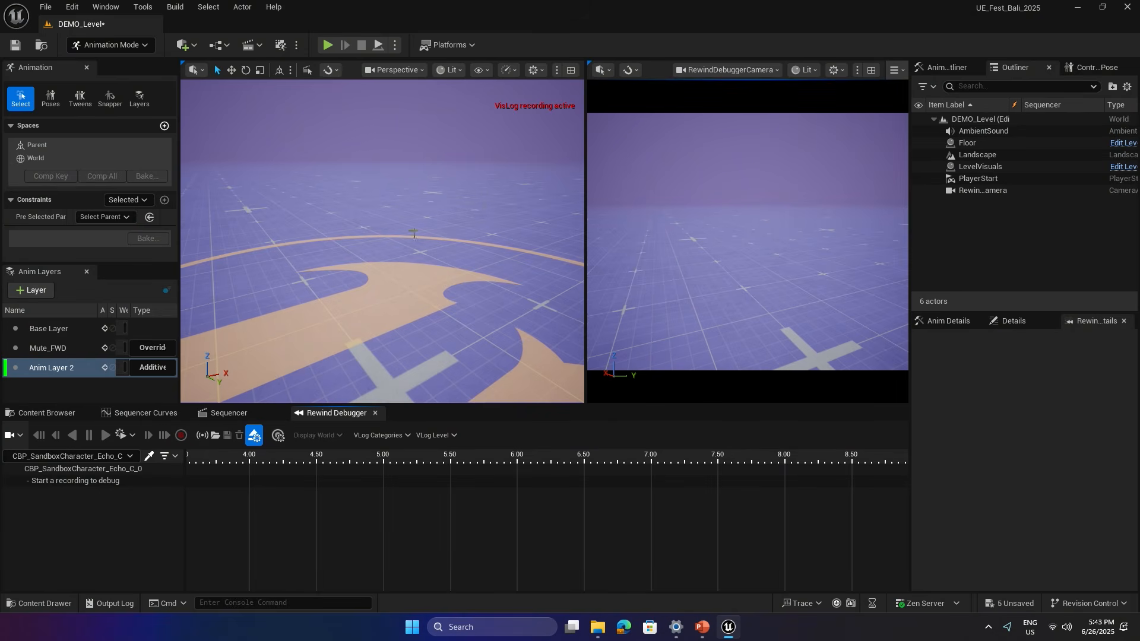
mouse_move(414, 233)
right_down()
mouse_move(202, 230)
mouse_move(419, 239)
right_up()
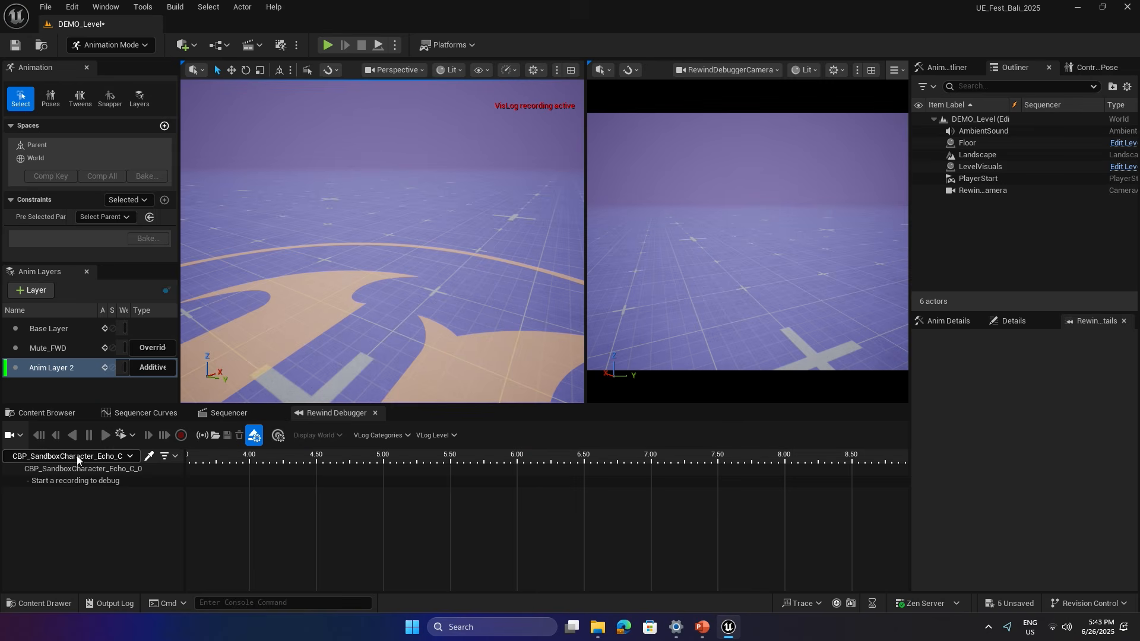
click(236, 415)
drag(394, 450, 376, 449)
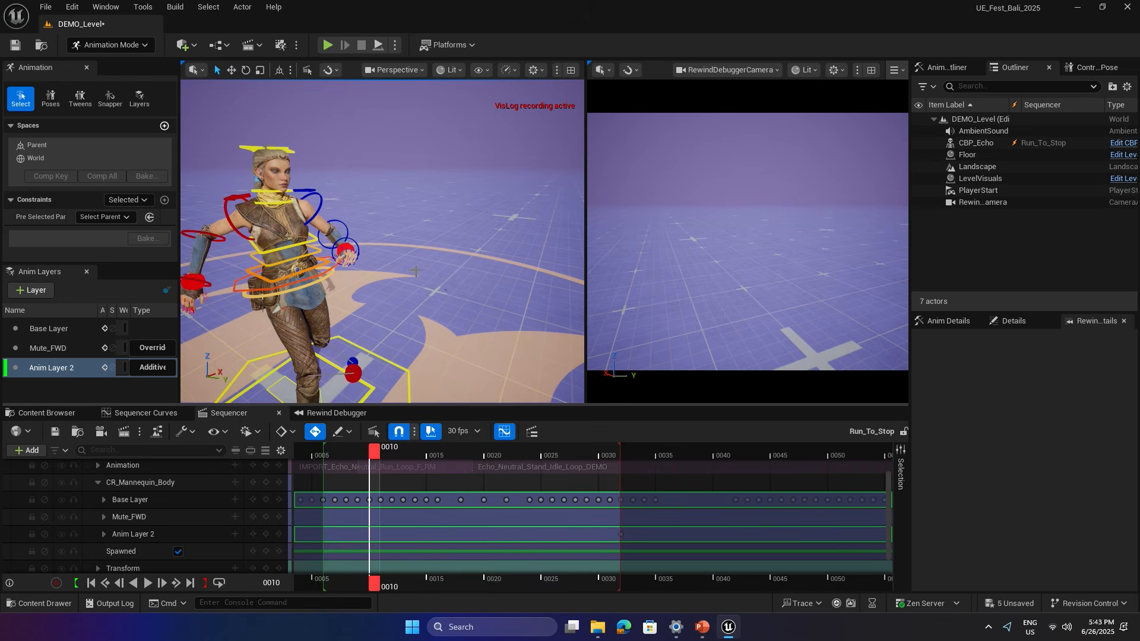
Review the class-change and binding-conversion options of the CBP_Echo track and close them without changing anything.
scroll(416, 270, down, 5)
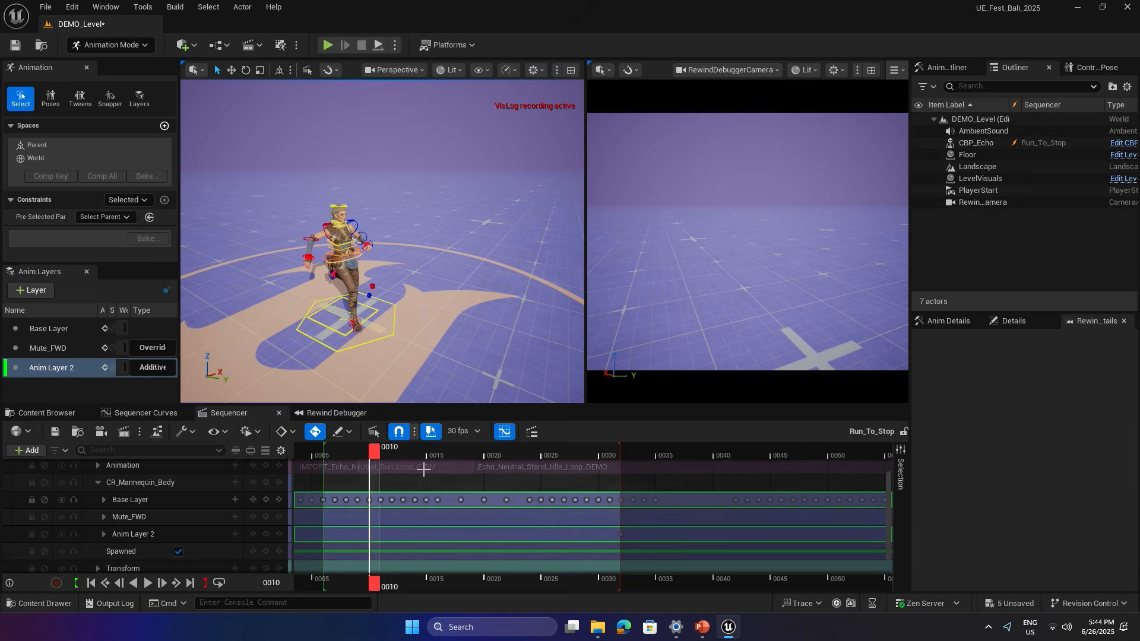
scroll(140, 493, up, 1)
click(141, 467)
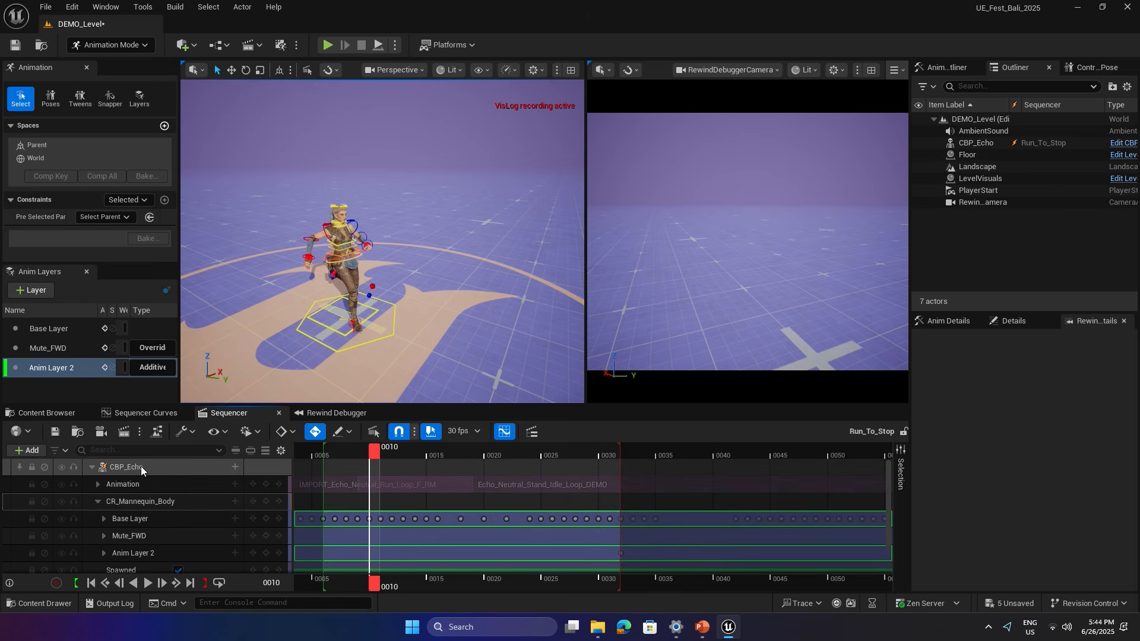
right_click(139, 469)
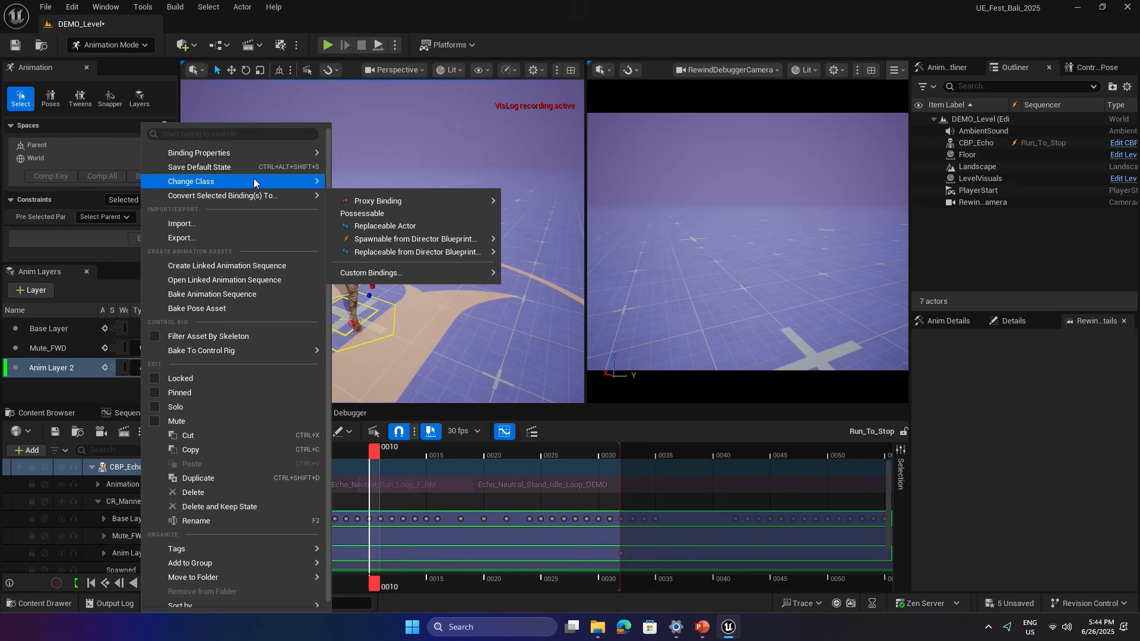
mouse_move(248, 177)
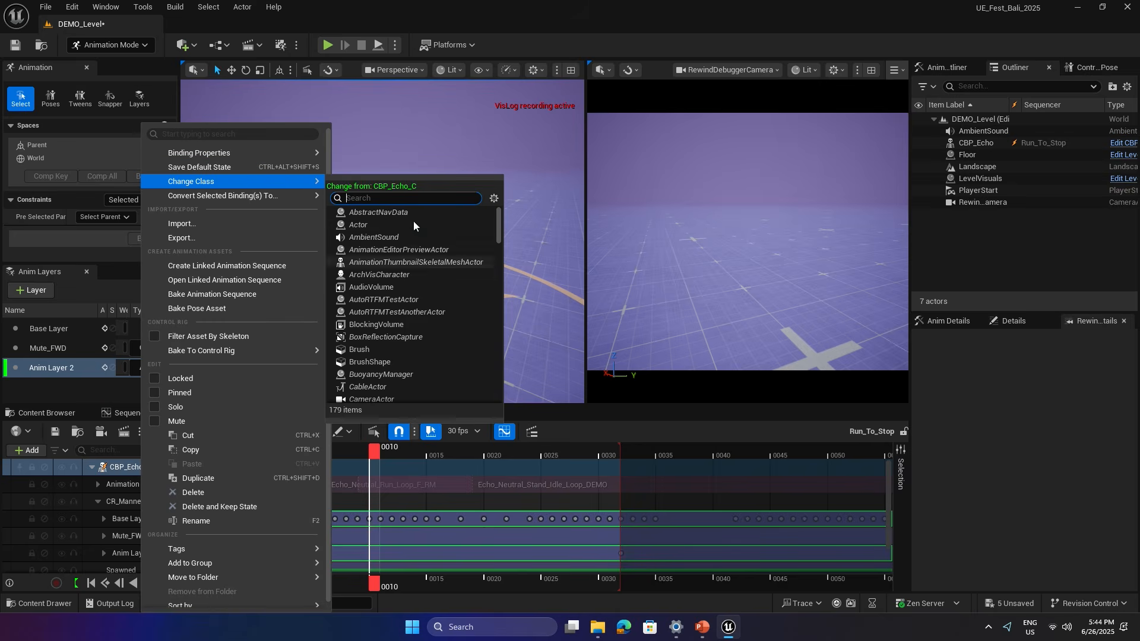
click(742, 427)
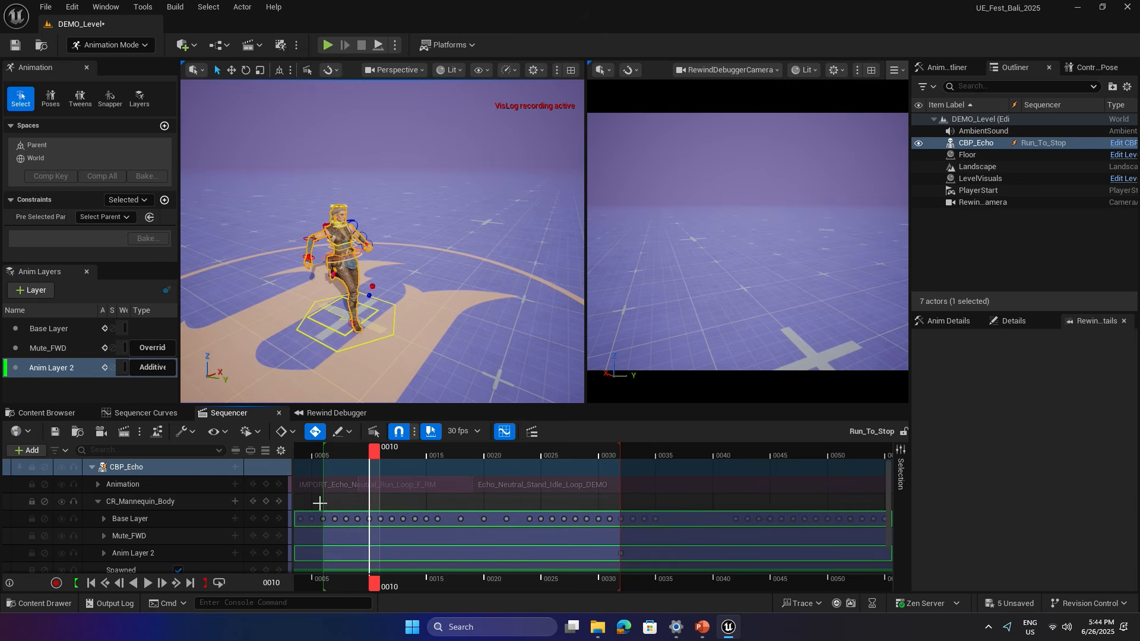
Select the CR_Mannequin_Body track, look at its track options and dismiss them, and examine a wider range of its keys.
click(147, 503)
right_click(147, 503)
key(Escape)
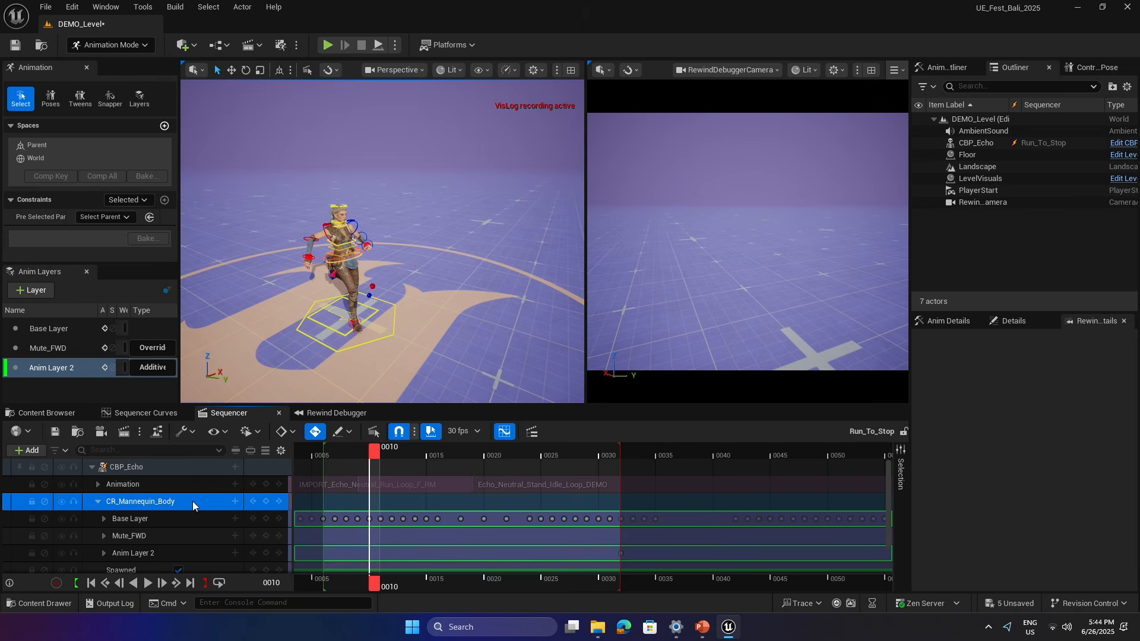
click(400, 525)
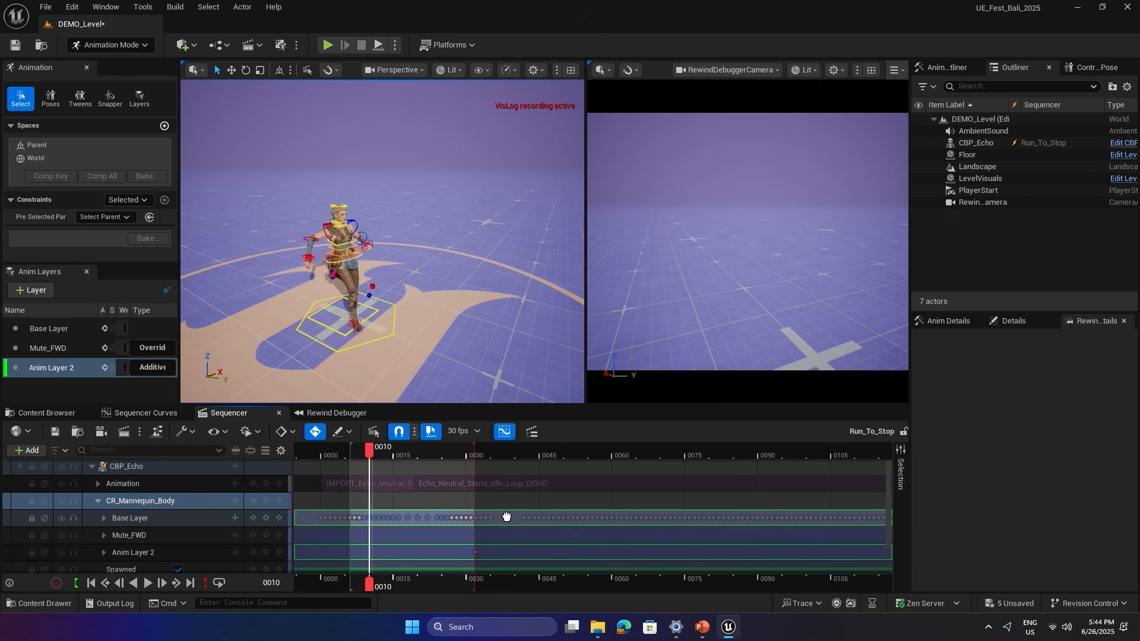
ctrl+scroll(507, 515, down, 3)
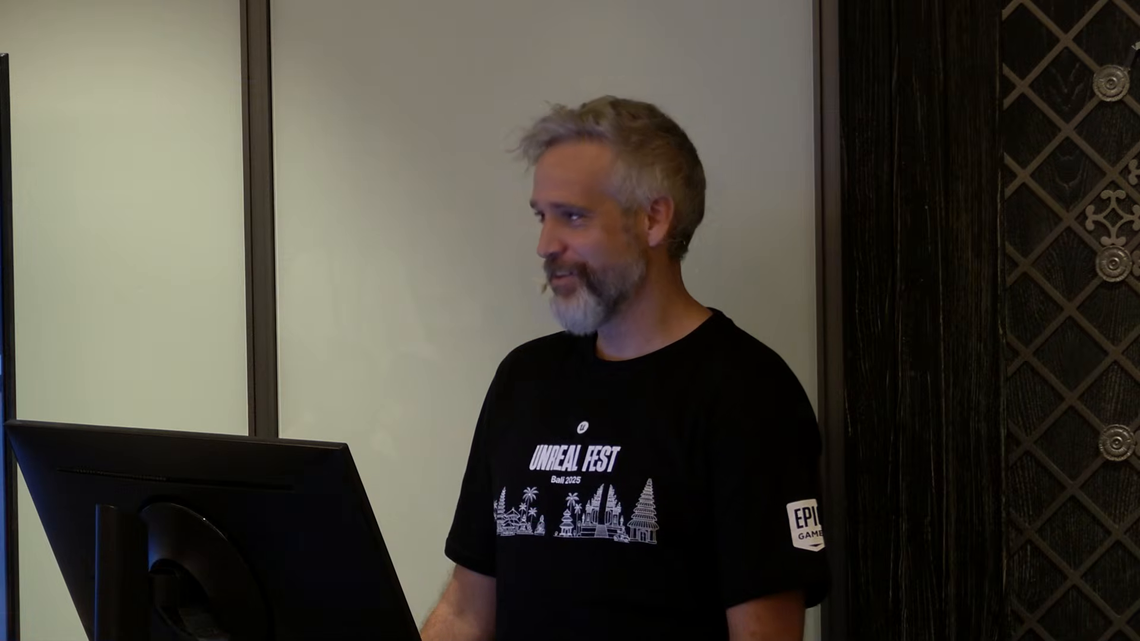